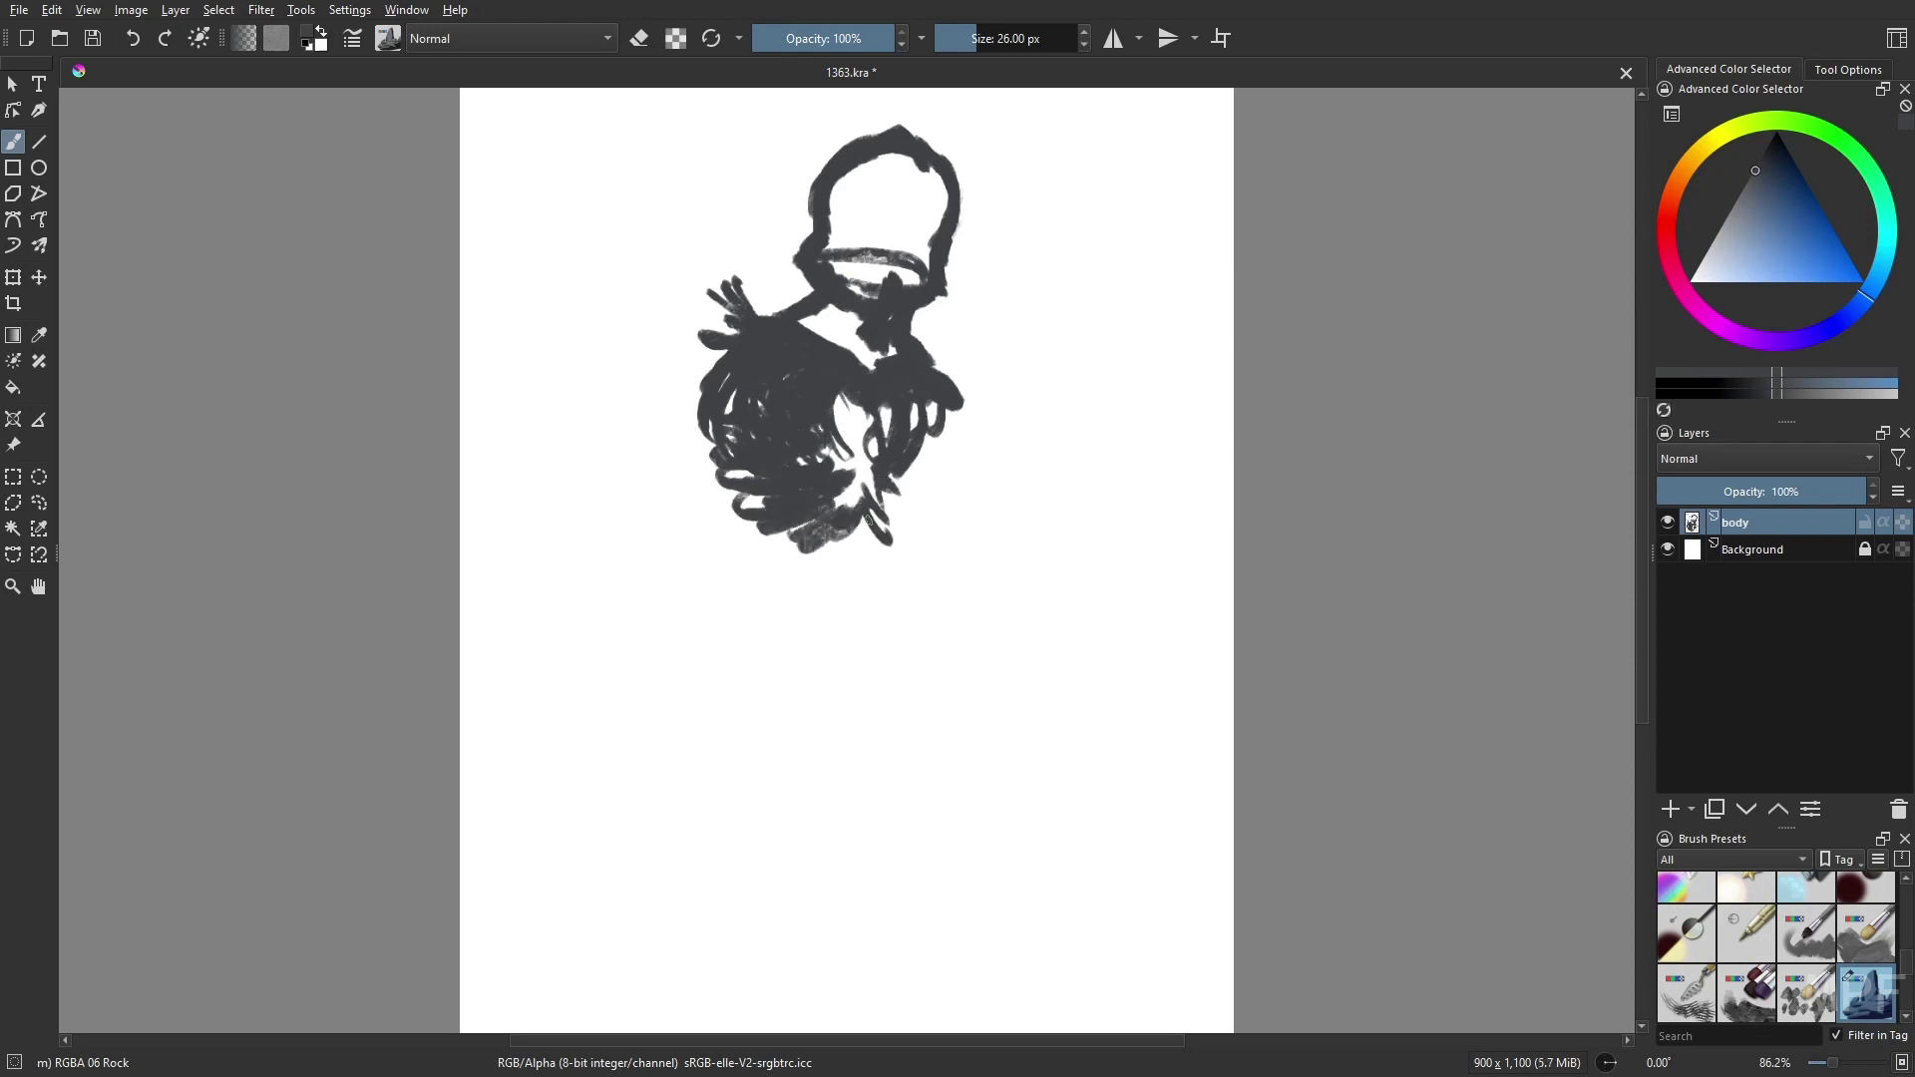
- Mirror the canvas view and paint the chest and both shoulders with feathery strokes and upward spikes on the body layer
{"action": "key", "text": "m"}
{"action": "left_click_drag", "start_coordinate": [768, 389], "coordinate": [798, 523]}
{"action": "left_click_drag", "start_coordinate": [738, 309], "coordinate": [808, 554]}
{"action": "left_click_drag", "start_coordinate": [689, 359], "coordinate": [738, 469]}
{"action": "left_click_drag", "start_coordinate": [1013, 270], "coordinate": [1027, 369]}
{"action": "mouse_move", "coordinate": [760, 279]}
{"action": "left_mouse_down"}
{"action": "mouse_move", "coordinate": [822, 316]}
{"action": "mouse_move", "coordinate": [854, 296]}
{"action": "mouse_move", "coordinate": [787, 260]}
{"action": "mouse_move", "coordinate": [858, 190]}
{"action": "left_mouse_up"}
{"action": "left_click_drag", "start_coordinate": [1027, 354], "coordinate": [1038, 160]}
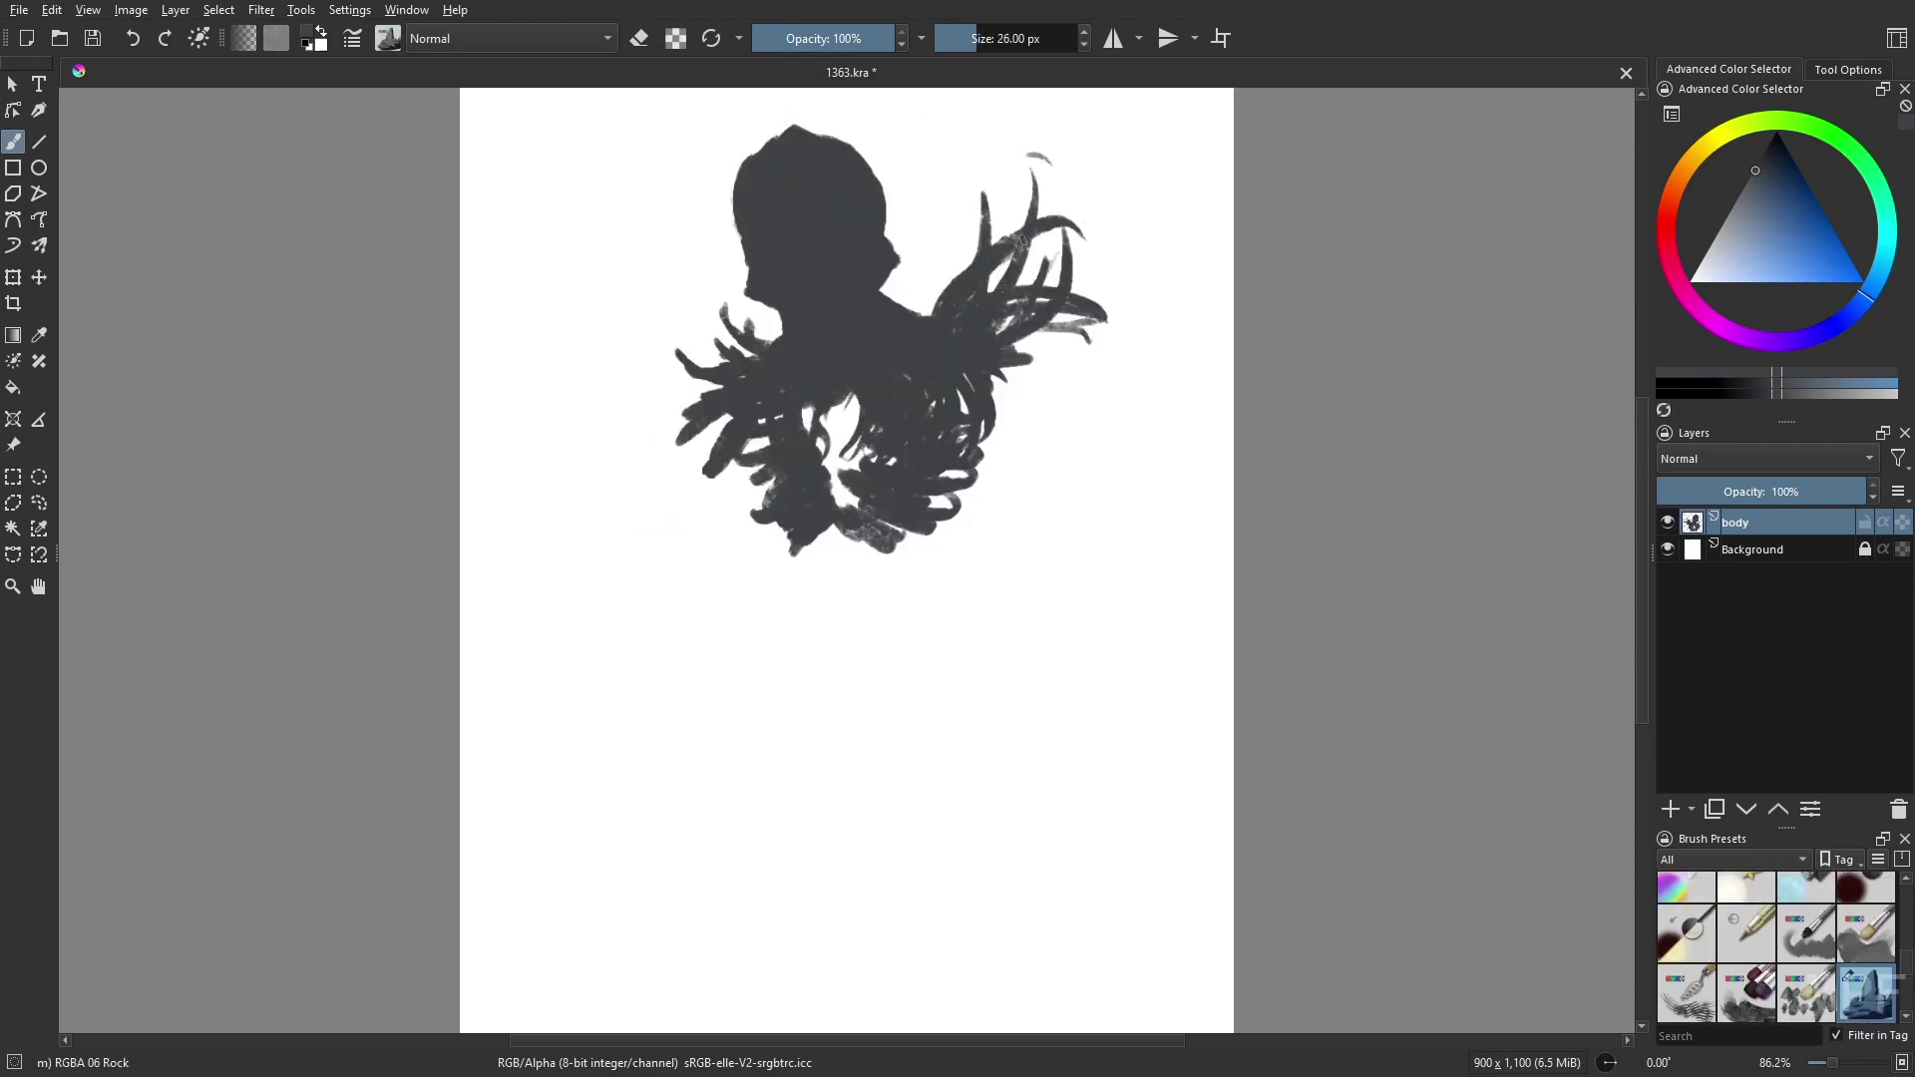
- Rough in the spine, waist and angular pelvis below the ribcage, filling in the lower torso
{"action": "mouse_move", "coordinate": [828, 539]}
{"action": "left_mouse_down"}
{"action": "mouse_move", "coordinate": [983, 526]}
{"action": "mouse_move", "coordinate": [781, 647]}
{"action": "mouse_move", "coordinate": [1006, 651]}
{"action": "mouse_move", "coordinate": [893, 788]}
{"action": "left_mouse_up"}
{"action": "left_click_drag", "start_coordinate": [783, 679], "coordinate": [833, 778]}
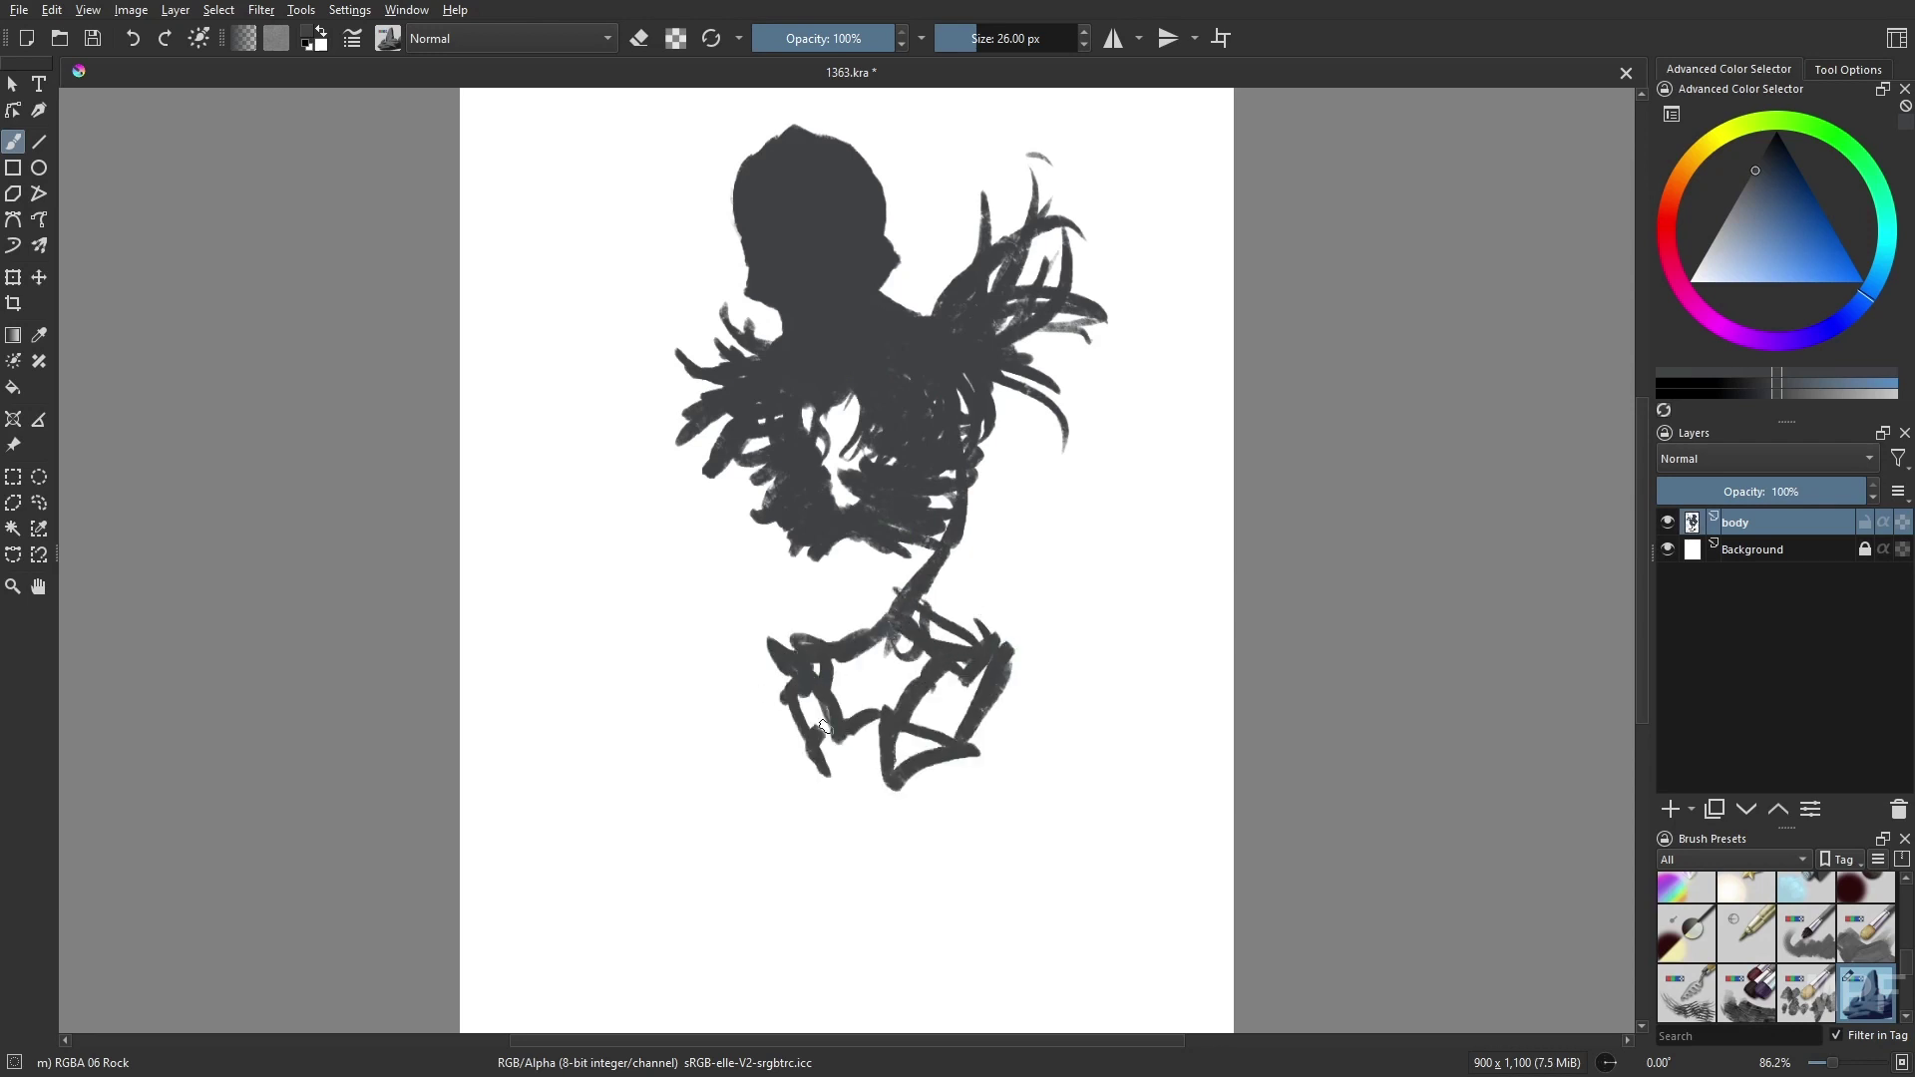
{"action": "left_click_drag", "start_coordinate": [863, 698], "coordinate": [823, 778]}
{"action": "left_click_drag", "start_coordinate": [818, 638], "coordinate": [913, 577]}
{"action": "mouse_move", "coordinate": [987, 469]}
{"action": "left_mouse_down"}
{"action": "mouse_move", "coordinate": [897, 579]}
{"action": "mouse_move", "coordinate": [961, 401]}
{"action": "left_mouse_up"}
{"action": "left_click_drag", "start_coordinate": [828, 543], "coordinate": [903, 583]}
{"action": "mouse_move", "coordinate": [948, 559]}
{"action": "left_mouse_down"}
{"action": "mouse_move", "coordinate": [993, 593]}
{"action": "mouse_move", "coordinate": [907, 638]}
{"action": "left_mouse_up"}
- Block in both legs from the pelvis down toward the bottom of the canvas, flipping the view to check them
{"action": "mouse_move", "coordinate": [1008, 723]}
{"action": "left_mouse_down"}
{"action": "mouse_move", "coordinate": [918, 783]}
{"action": "mouse_move", "coordinate": [1058, 1008]}
{"action": "left_mouse_up"}
{"action": "left_click_drag", "start_coordinate": [887, 778], "coordinate": [972, 848]}
{"action": "mouse_move", "coordinate": [803, 832]}
{"action": "left_mouse_down"}
{"action": "mouse_move", "coordinate": [806, 776]}
{"action": "mouse_move", "coordinate": [803, 1002]}
{"action": "left_mouse_up"}
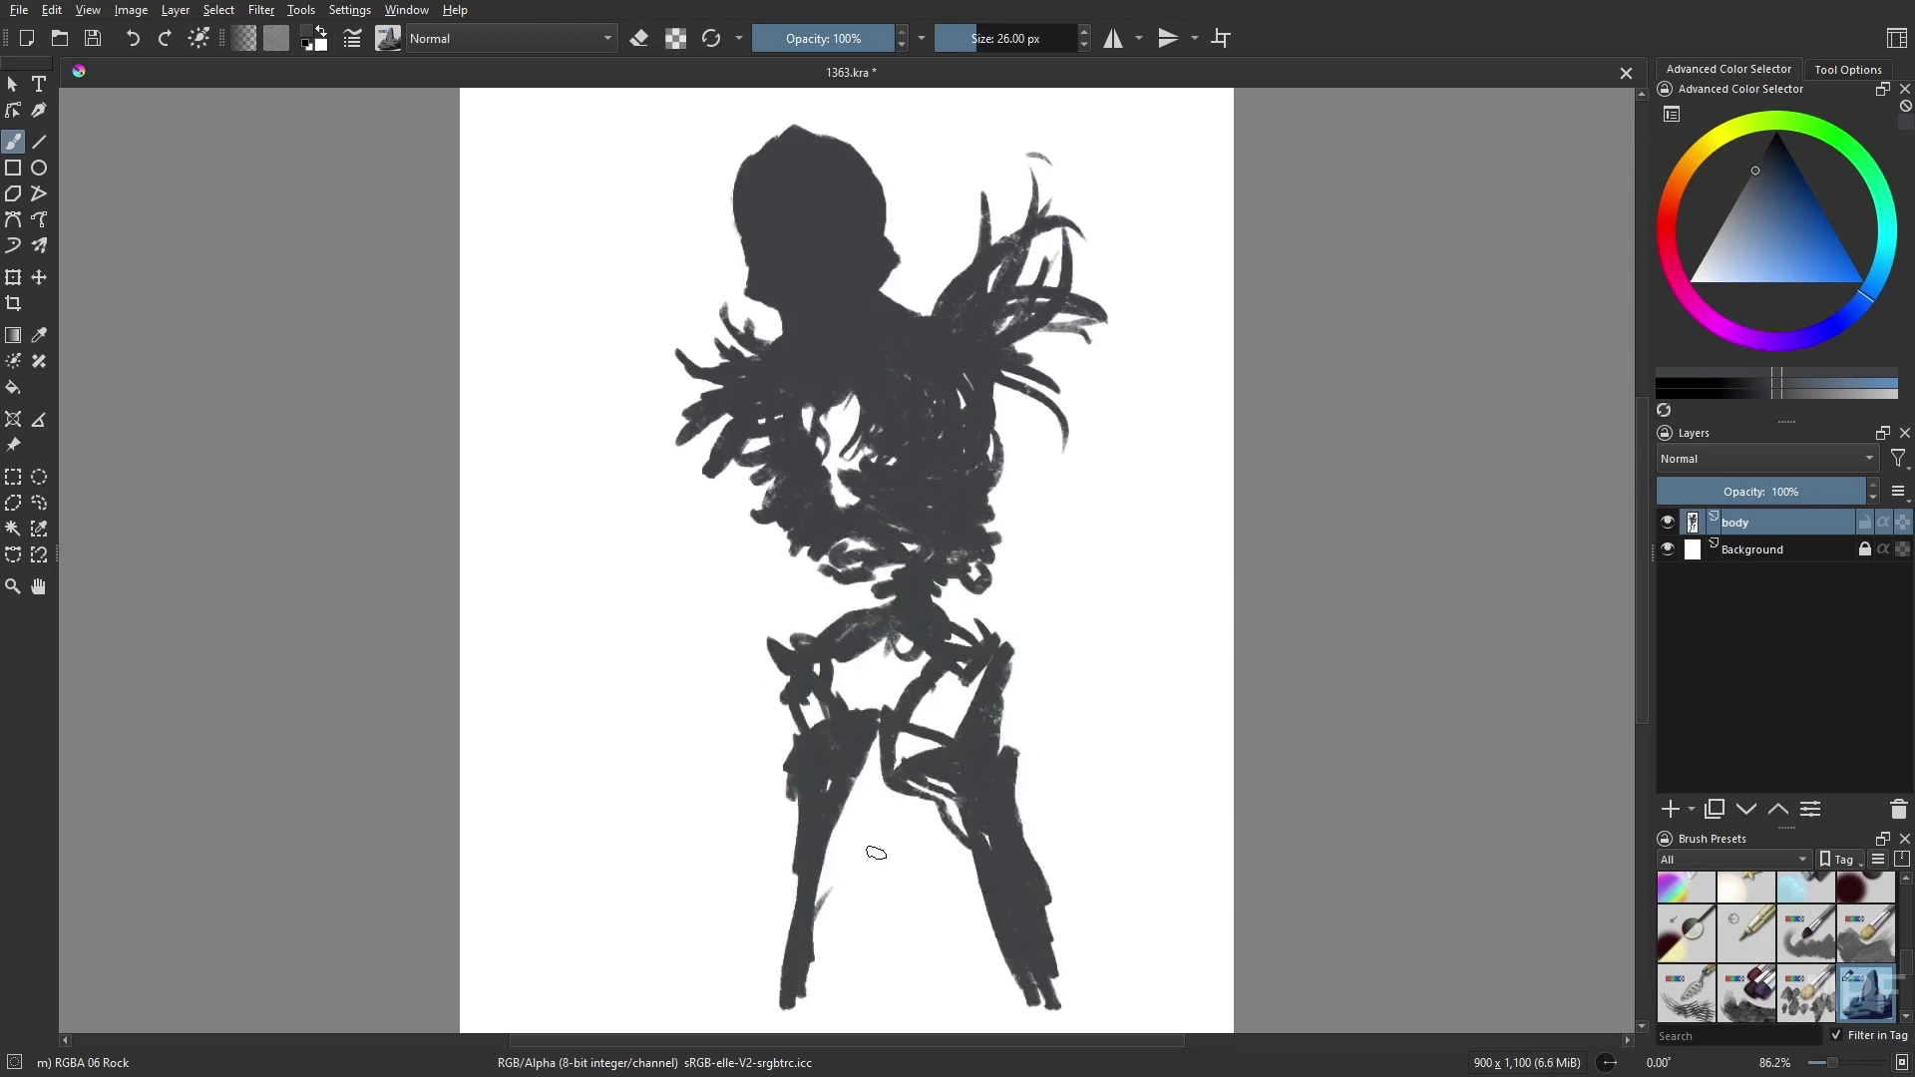
{"action": "key", "text": "m"}
{"action": "left_click_drag", "start_coordinate": [917, 798], "coordinate": [927, 1013]}
- Enlarge the brush and fill out the hips, thighs and lower legs as solid dark shapes
{"action": "key", "text": "minus"}
{"action": "key", "text": "bracketright"}
{"action": "key", "text": "bracketright"}
{"action": "key", "text": "bracketright"}
{"action": "left_click_drag", "start_coordinate": [888, 733], "coordinate": [878, 922]}
{"action": "left_click_drag", "start_coordinate": [898, 669], "coordinate": [903, 773]}
{"action": "left_click_drag", "start_coordinate": [688, 823], "coordinate": [658, 923]}
{"action": "mouse_move", "coordinate": [723, 659]}
{"action": "left_mouse_down"}
{"action": "mouse_move", "coordinate": [728, 719]}
{"action": "mouse_move", "coordinate": [648, 923]}
{"action": "left_mouse_up"}
{"action": "left_click_drag", "start_coordinate": [798, 733], "coordinate": [708, 908]}
{"action": "left_click_drag", "start_coordinate": [828, 698], "coordinate": [858, 923]}
{"action": "left_click_drag", "start_coordinate": [908, 699], "coordinate": [913, 793]}
- Fill the pelvis and upper thighs, returning to the RGBA 06 Rock brush preset
{"action": "right_click", "coordinate": [902, 611]}
{"action": "left_click", "coordinate": [871, 697]}
{"action": "left_click_drag", "start_coordinate": [871, 697], "coordinate": [798, 618]}
{"action": "right_click", "coordinate": [886, 758]}
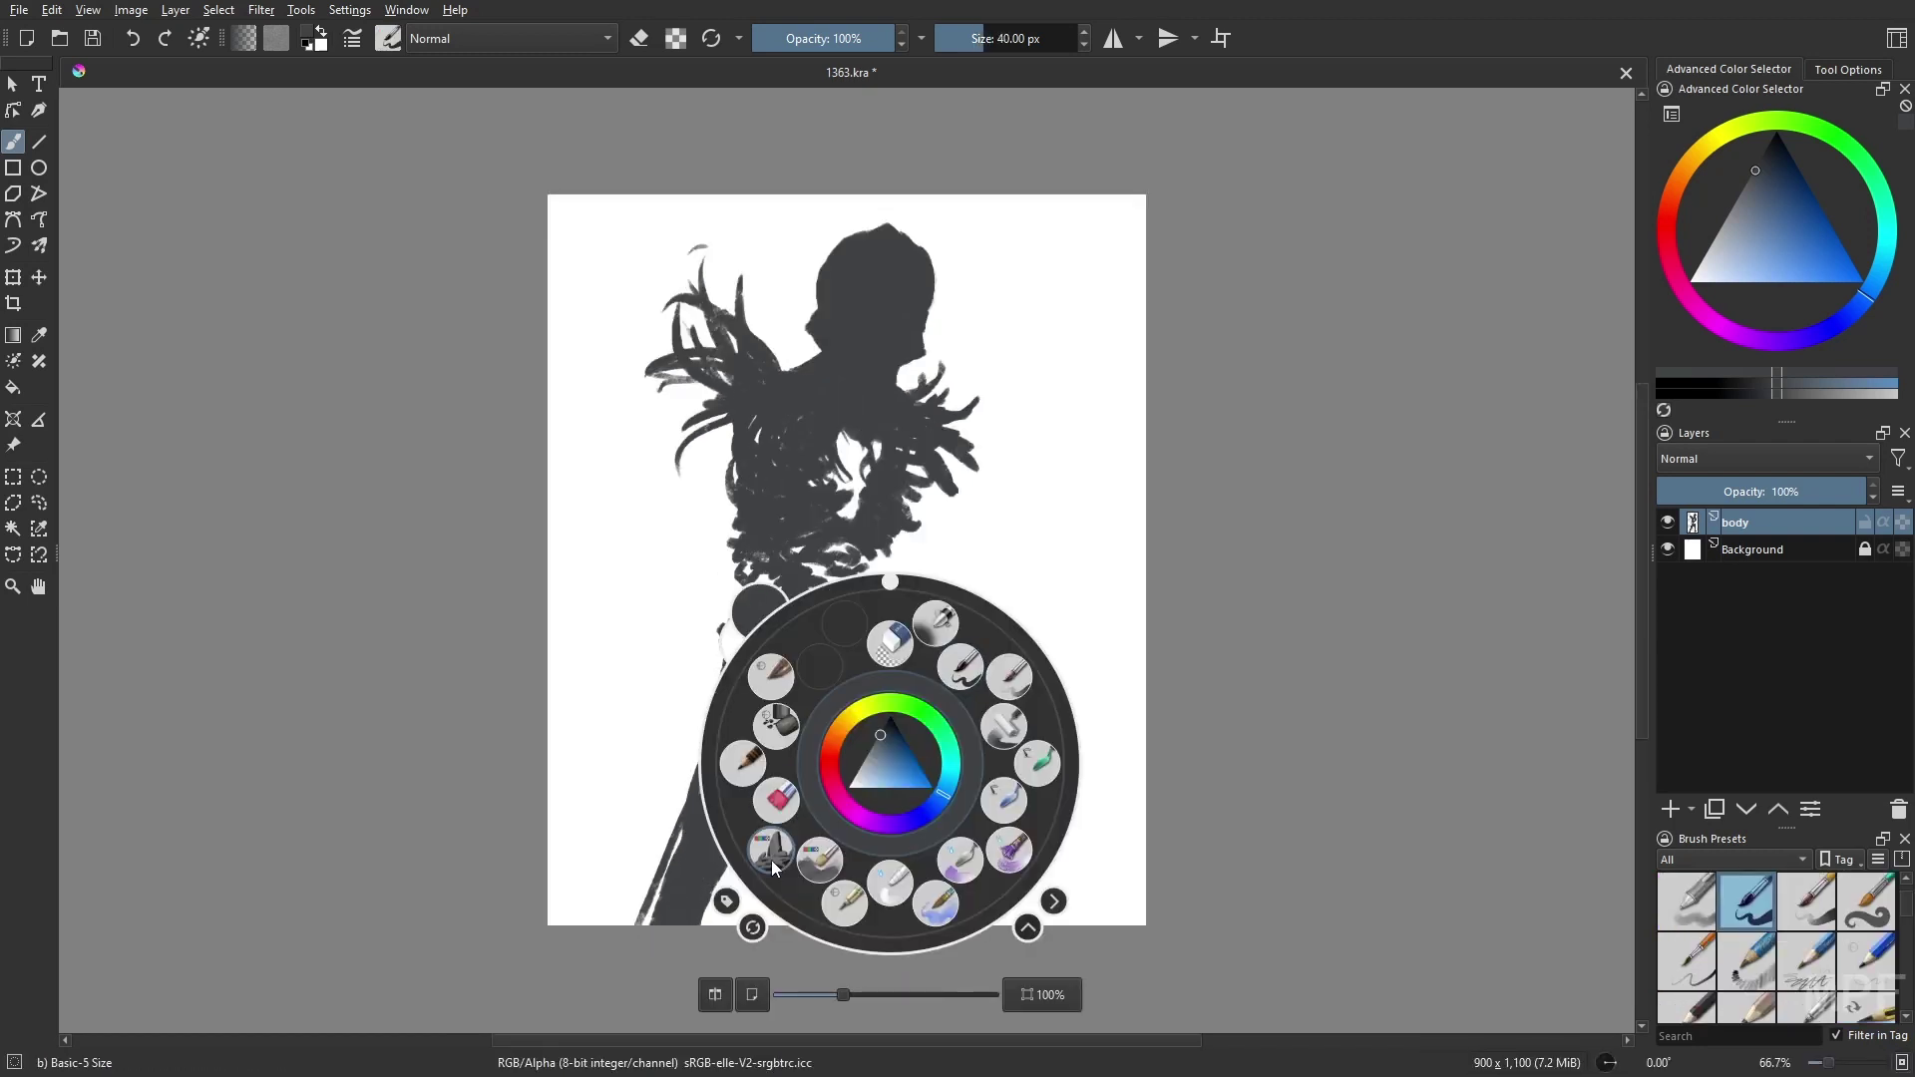
{"action": "left_click", "coordinate": [770, 860]}
{"action": "mouse_move", "coordinate": [703, 689]}
{"action": "left_mouse_down"}
{"action": "mouse_move", "coordinate": [827, 723]}
{"action": "mouse_move", "coordinate": [690, 785]}
{"action": "mouse_move", "coordinate": [913, 788]}
{"action": "mouse_move", "coordinate": [928, 756]}
{"action": "left_mouse_up"}
- Select the lower body with a rectangle, apply a transform to it and return to the freehand brush
{"action": "key", "text": "ctrl+r"}
{"action": "key", "text": "ctrl+t"}
{"action": "key", "text": "Return"}
{"action": "key", "text": "b"}
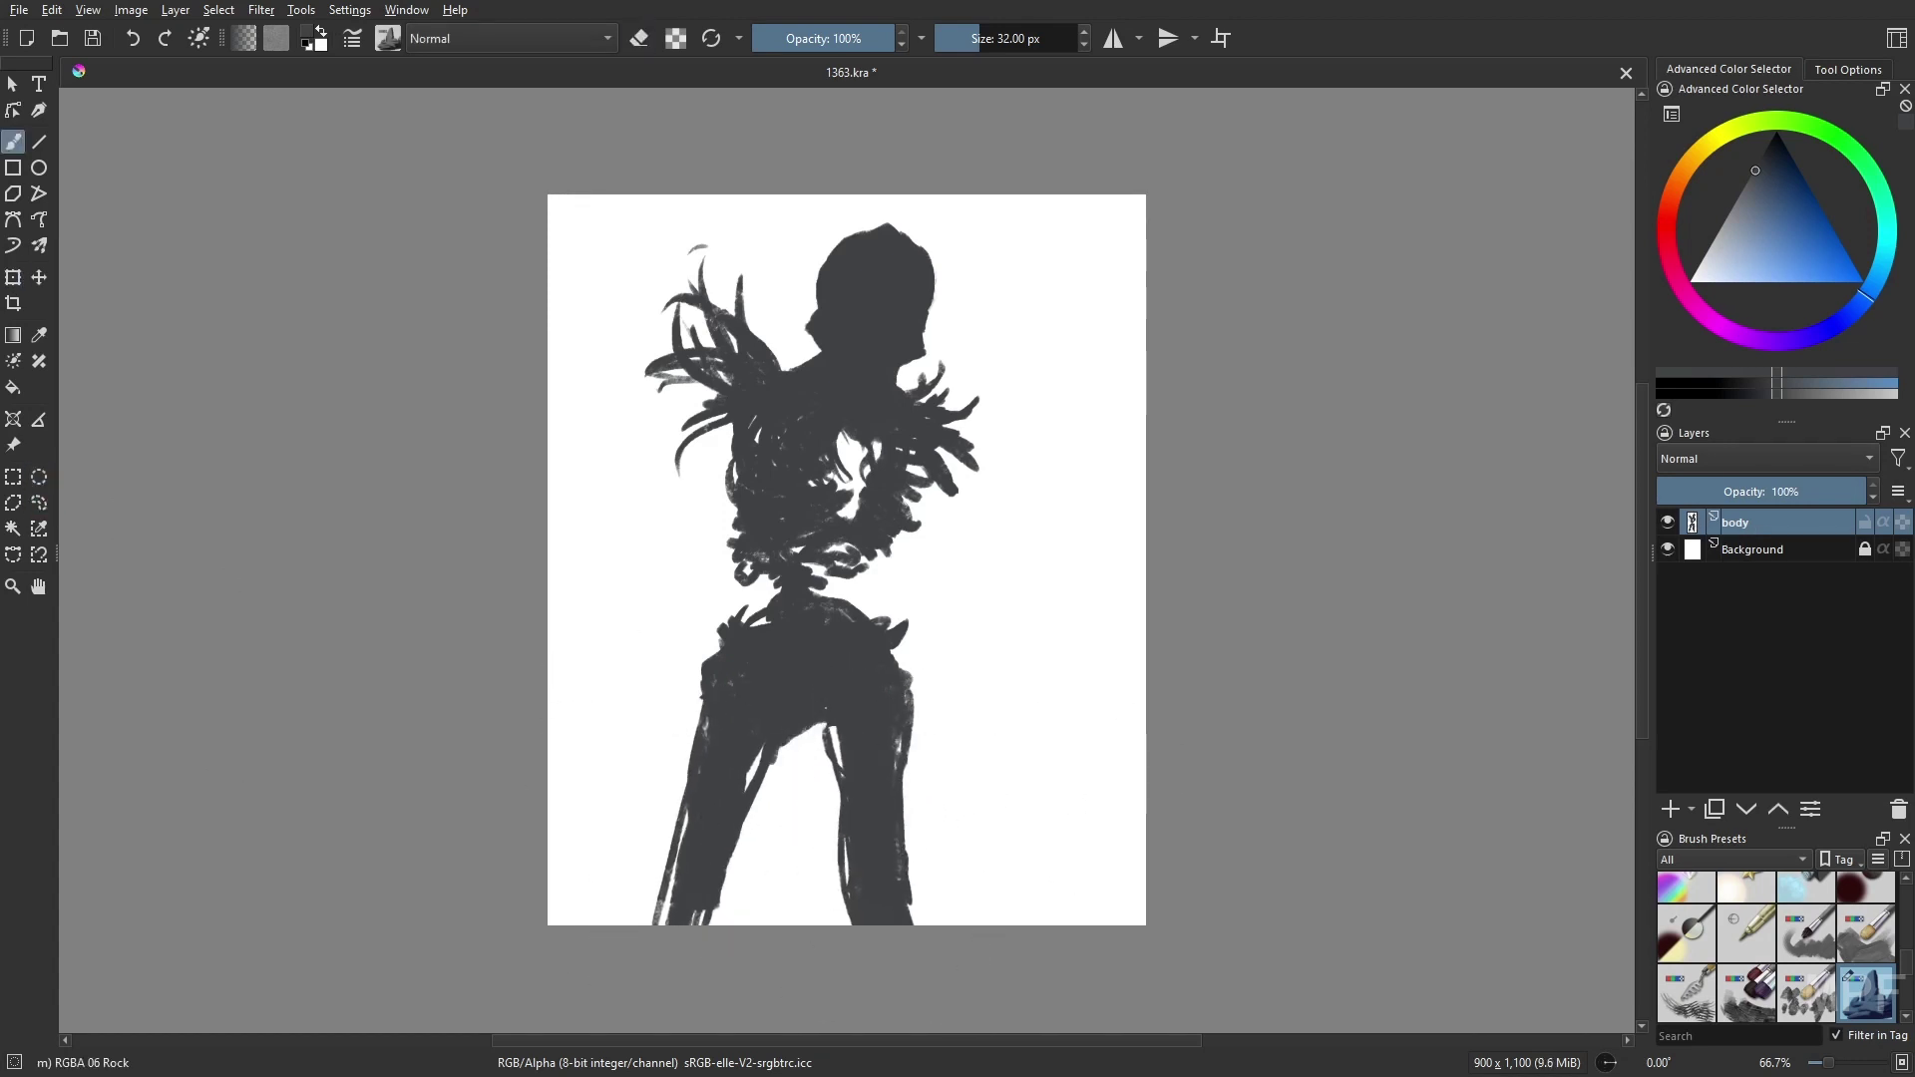
- Widen the thighs and outer hips with the brush and erase the outer edges of the lower legs
{"action": "left_click_drag", "start_coordinate": [788, 743], "coordinate": [758, 813]}
{"action": "left_click_drag", "start_coordinate": [698, 649], "coordinate": [688, 798]}
{"action": "left_click_drag", "start_coordinate": [739, 813], "coordinate": [733, 923]}
{"action": "key", "text": "e"}
{"action": "left_click_drag", "start_coordinate": [664, 833], "coordinate": [688, 922]}
{"action": "left_click_drag", "start_coordinate": [903, 818], "coordinate": [886, 945]}
{"action": "key", "text": "e"}
{"action": "left_click_drag", "start_coordinate": [903, 638], "coordinate": [918, 808]}
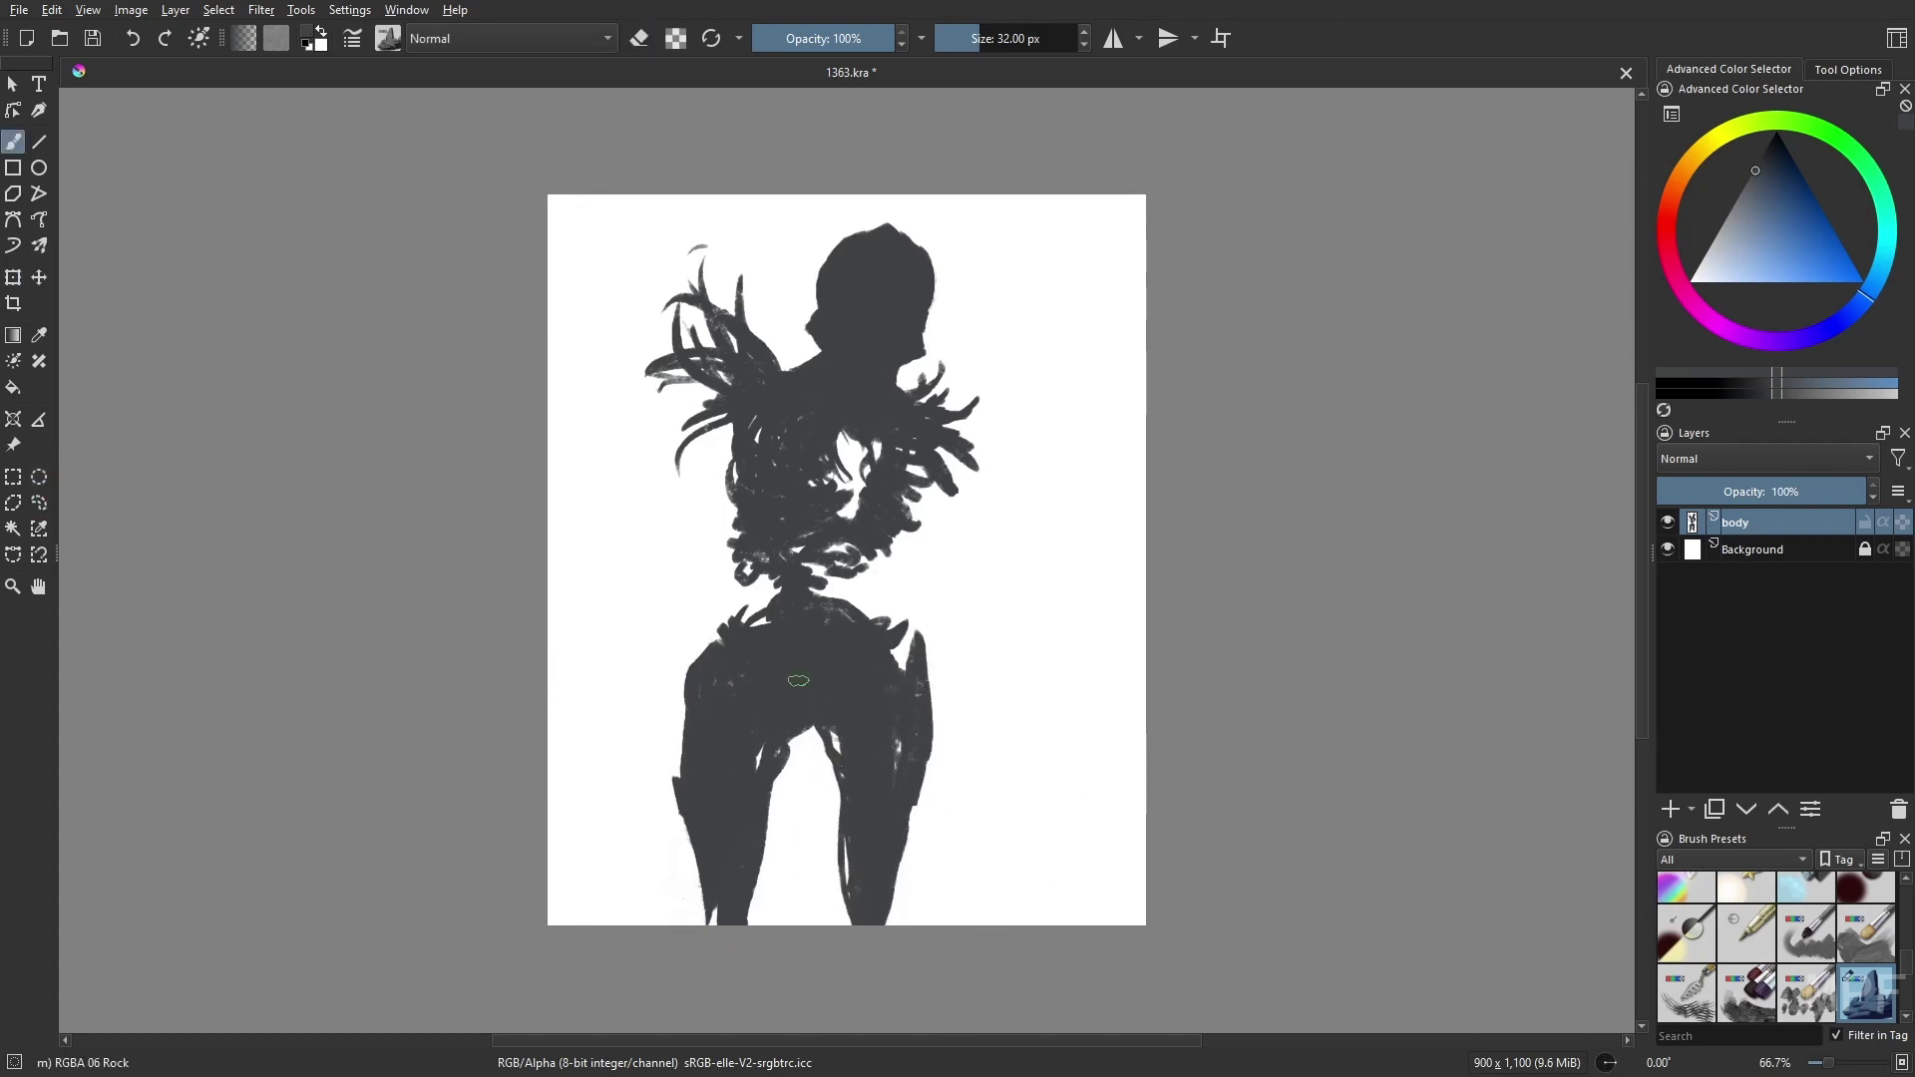
- Thicken both legs and refine their inner and outer contours with a 26 px brush, working in mirrored view
{"action": "left_click_drag", "start_coordinate": [698, 609], "coordinate": [688, 858]}
{"action": "left_click_drag", "start_coordinate": [788, 728], "coordinate": [698, 918]}
{"action": "key", "text": "bracketleft"}
{"action": "key", "text": "m"}
{"action": "left_click_drag", "start_coordinate": [917, 788], "coordinate": [912, 848]}
{"action": "left_click_drag", "start_coordinate": [842, 782], "coordinate": [783, 918]}
{"action": "left_click_drag", "start_coordinate": [783, 858], "coordinate": [763, 723]}
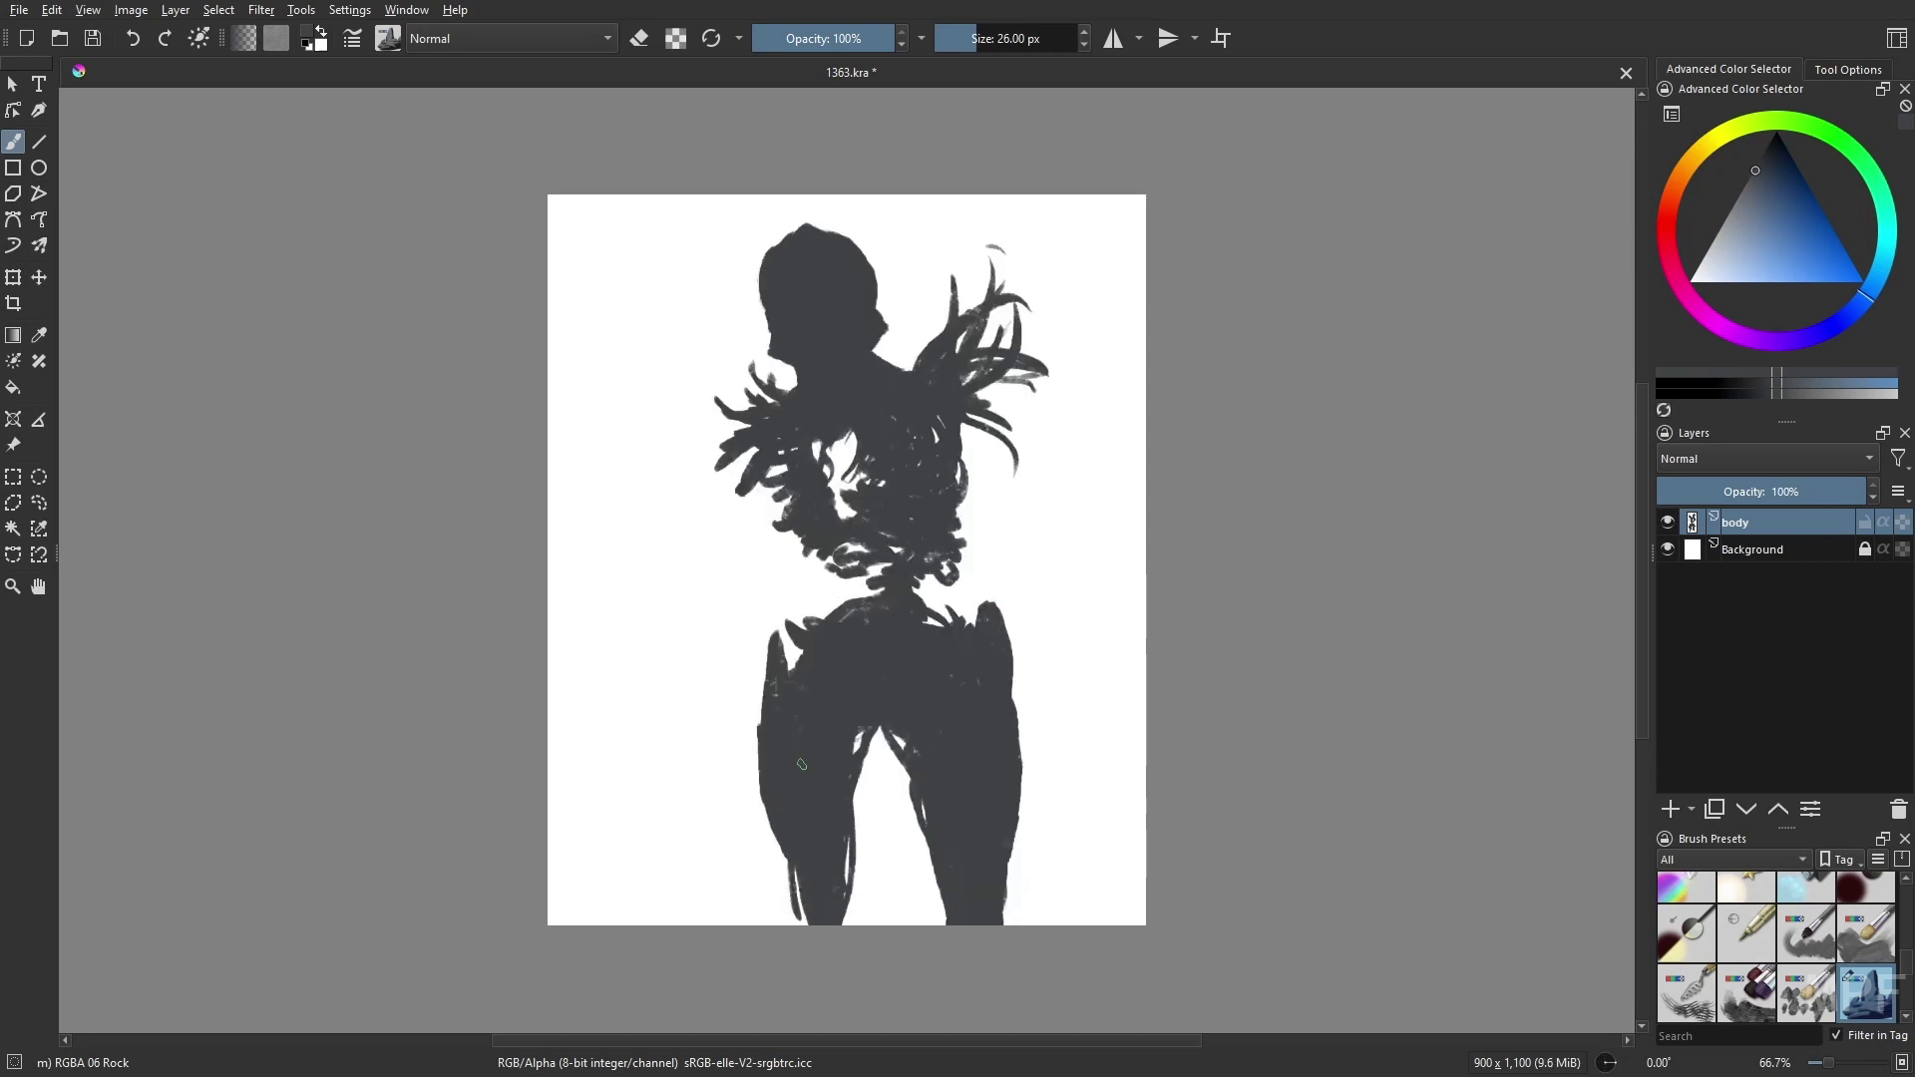
{"action": "left_click_drag", "start_coordinate": [788, 856], "coordinate": [798, 922]}
- Rotate the figure's left-hand leg slightly so its lower end moves outward
{"action": "scroll", "coordinate": [788, 856], "scroll_direction": "up", "scroll_amount": 2}
{"action": "key", "text": "ctrl+t"}
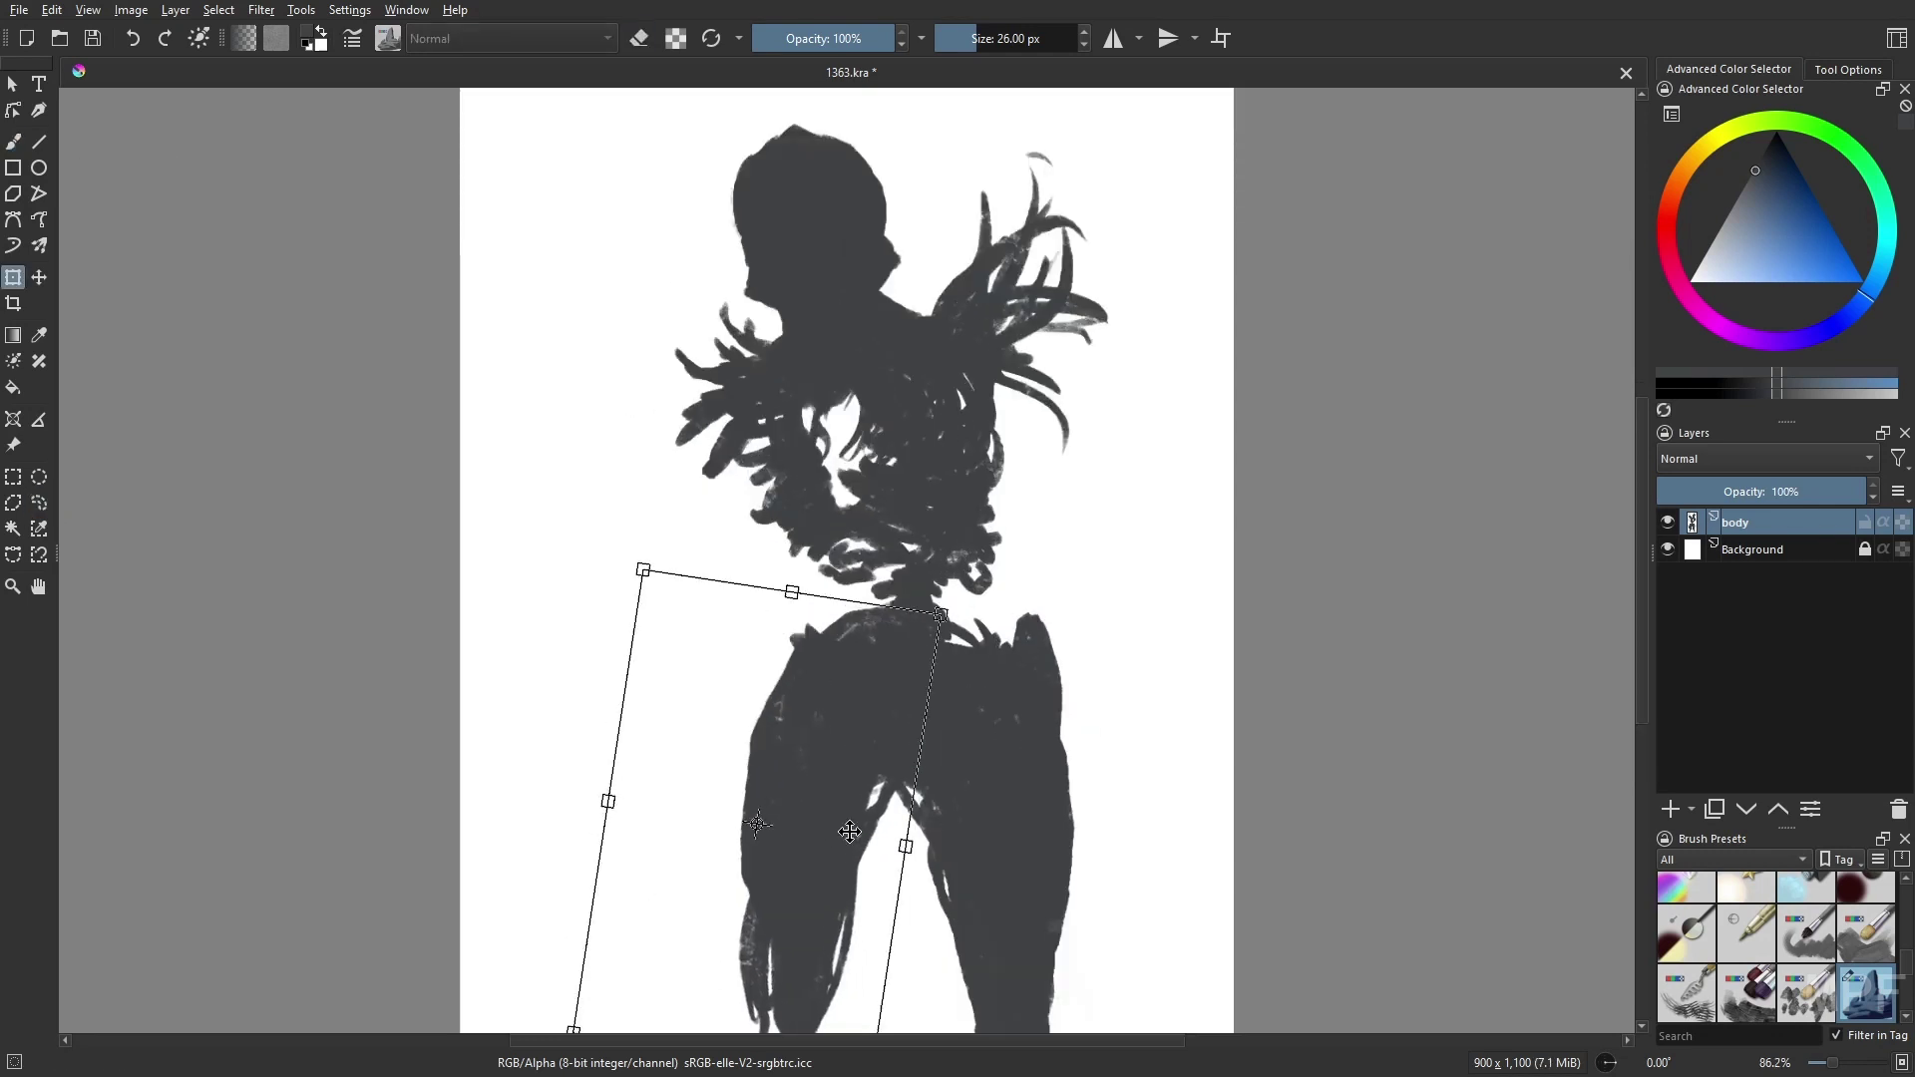
{"action": "key", "text": "b"}
- Paint the arm hanging below the feathered shoulder and a long straight sword running diagonally from the waist, undoing one stroke
{"action": "mouse_move", "coordinate": [688, 329]}
{"action": "left_mouse_down"}
{"action": "mouse_move", "coordinate": [698, 463]}
{"action": "mouse_move", "coordinate": [758, 609]}
{"action": "left_mouse_up"}
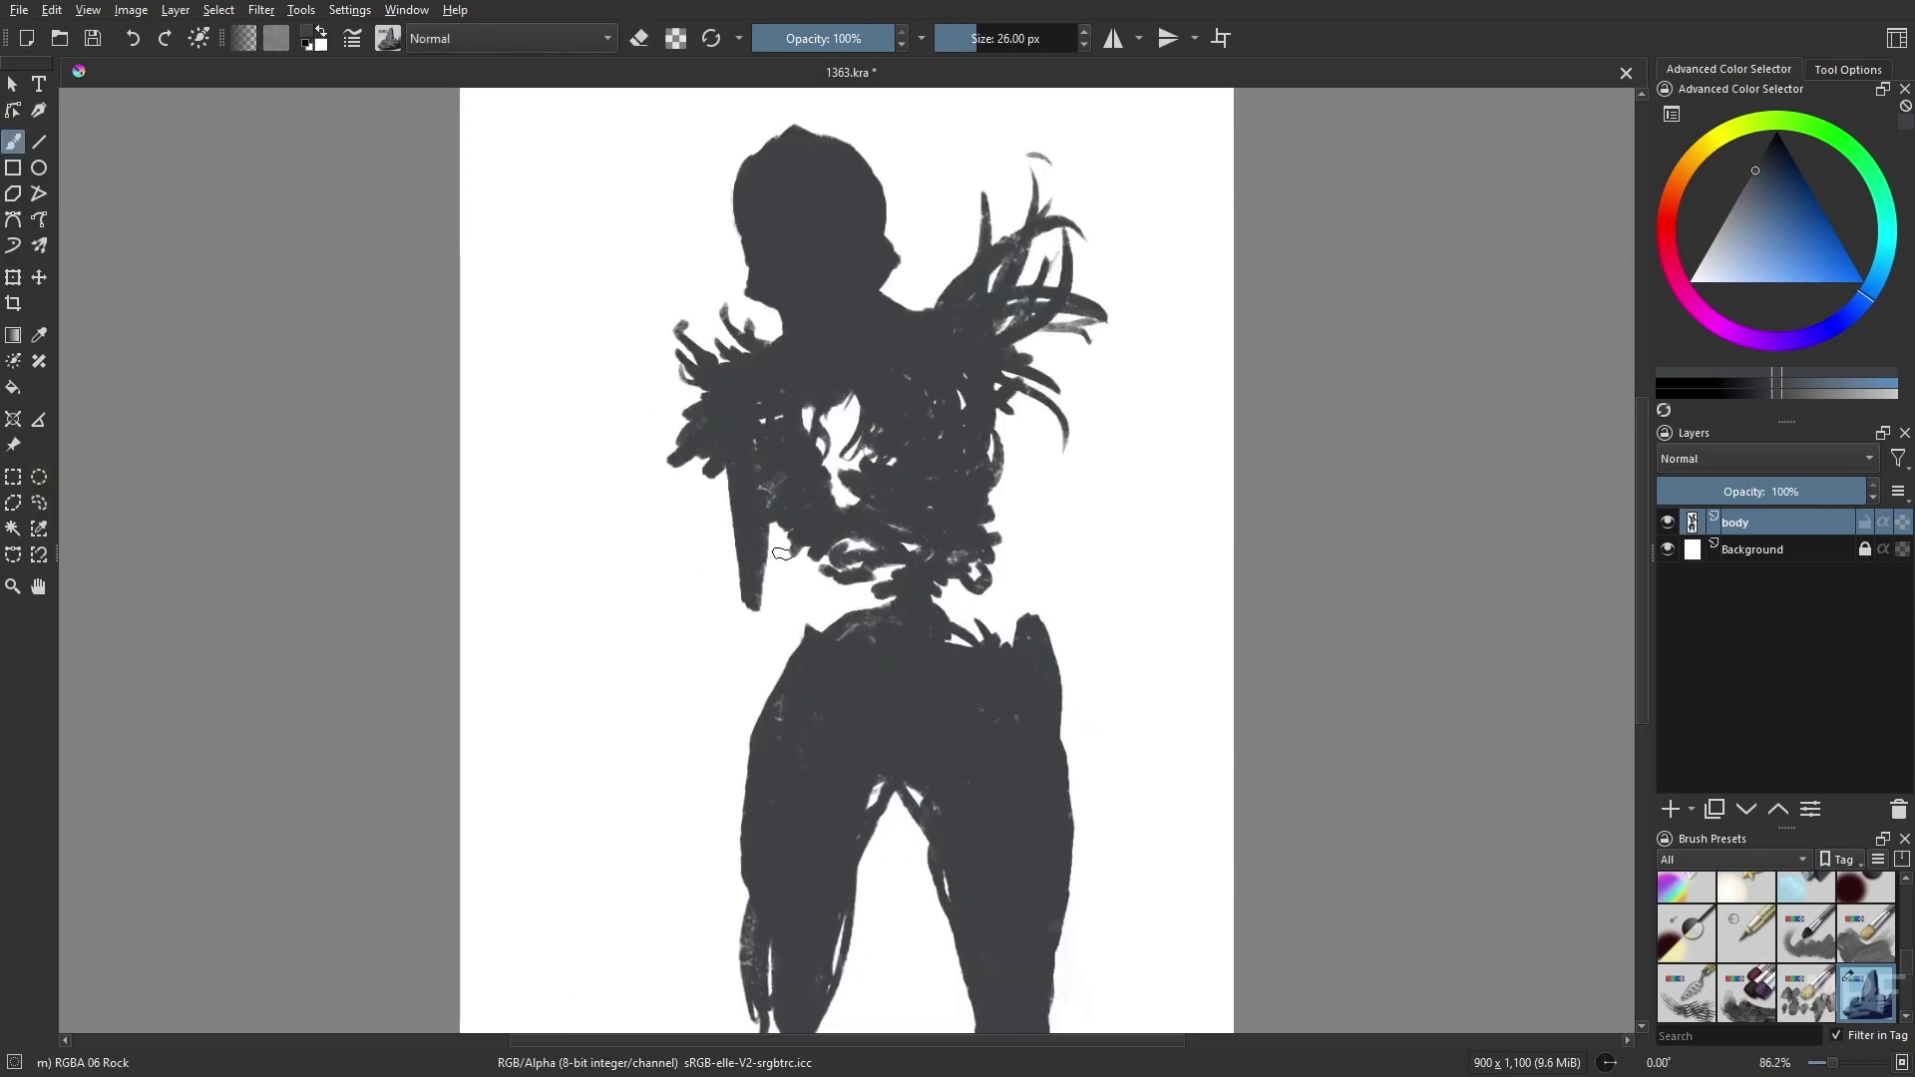
{"action": "left_click_drag", "start_coordinate": [733, 474], "coordinate": [738, 643]}
{"action": "left_click_drag", "start_coordinate": [817, 547], "coordinate": [574, 938]}
{"action": "left_click_drag", "start_coordinate": [775, 639], "coordinate": [483, 1033]}
{"action": "key", "text": "ctrl+z"}
{"action": "left_click_drag", "start_coordinate": [817, 547], "coordinate": [579, 898]}
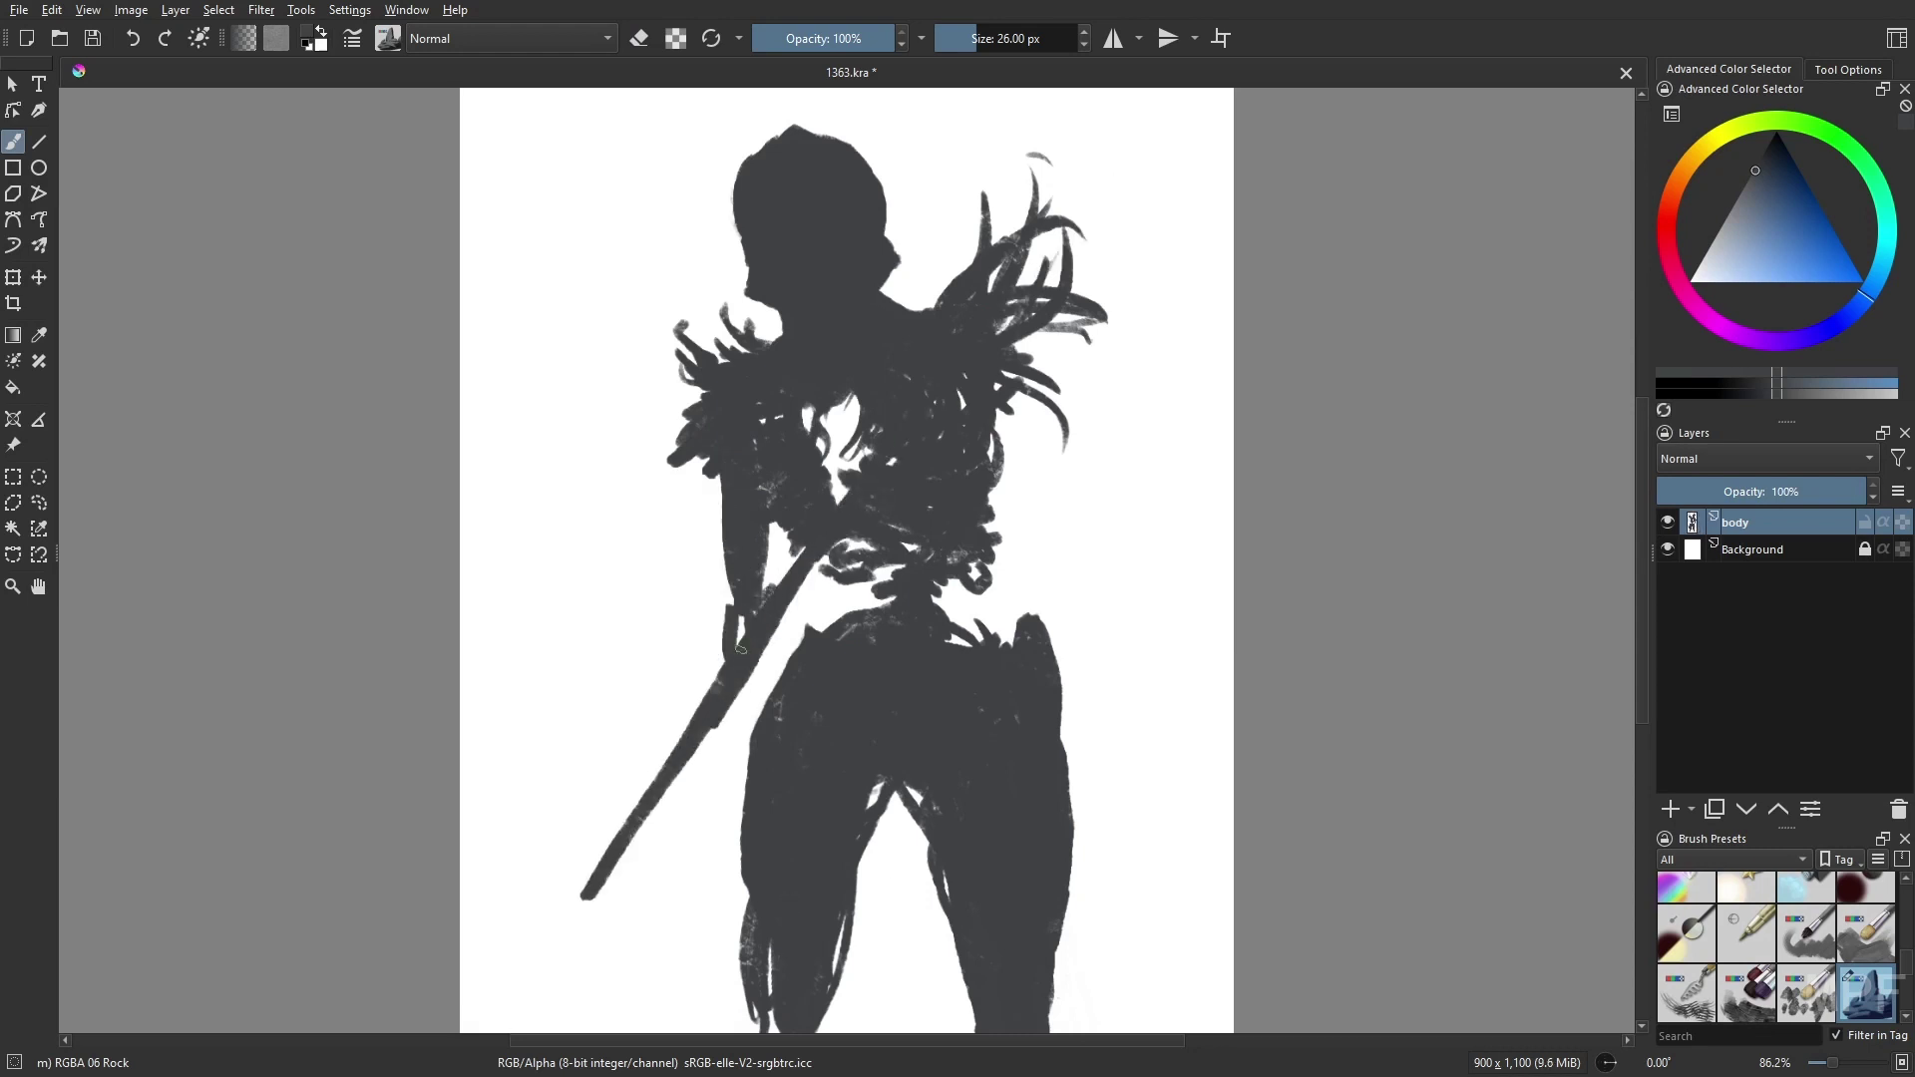
- Extend and thicken the sword blade to the canvas corner, clean its edge with the eraser and add a crossguard
{"action": "left_click_drag", "start_coordinate": [673, 678], "coordinate": [546, 853]}
{"action": "key", "text": "e"}
{"action": "left_click_drag", "start_coordinate": [745, 583], "coordinate": [494, 931]}
{"action": "key", "text": "e"}
{"action": "left_click_drag", "start_coordinate": [670, 523], "coordinate": [789, 623]}
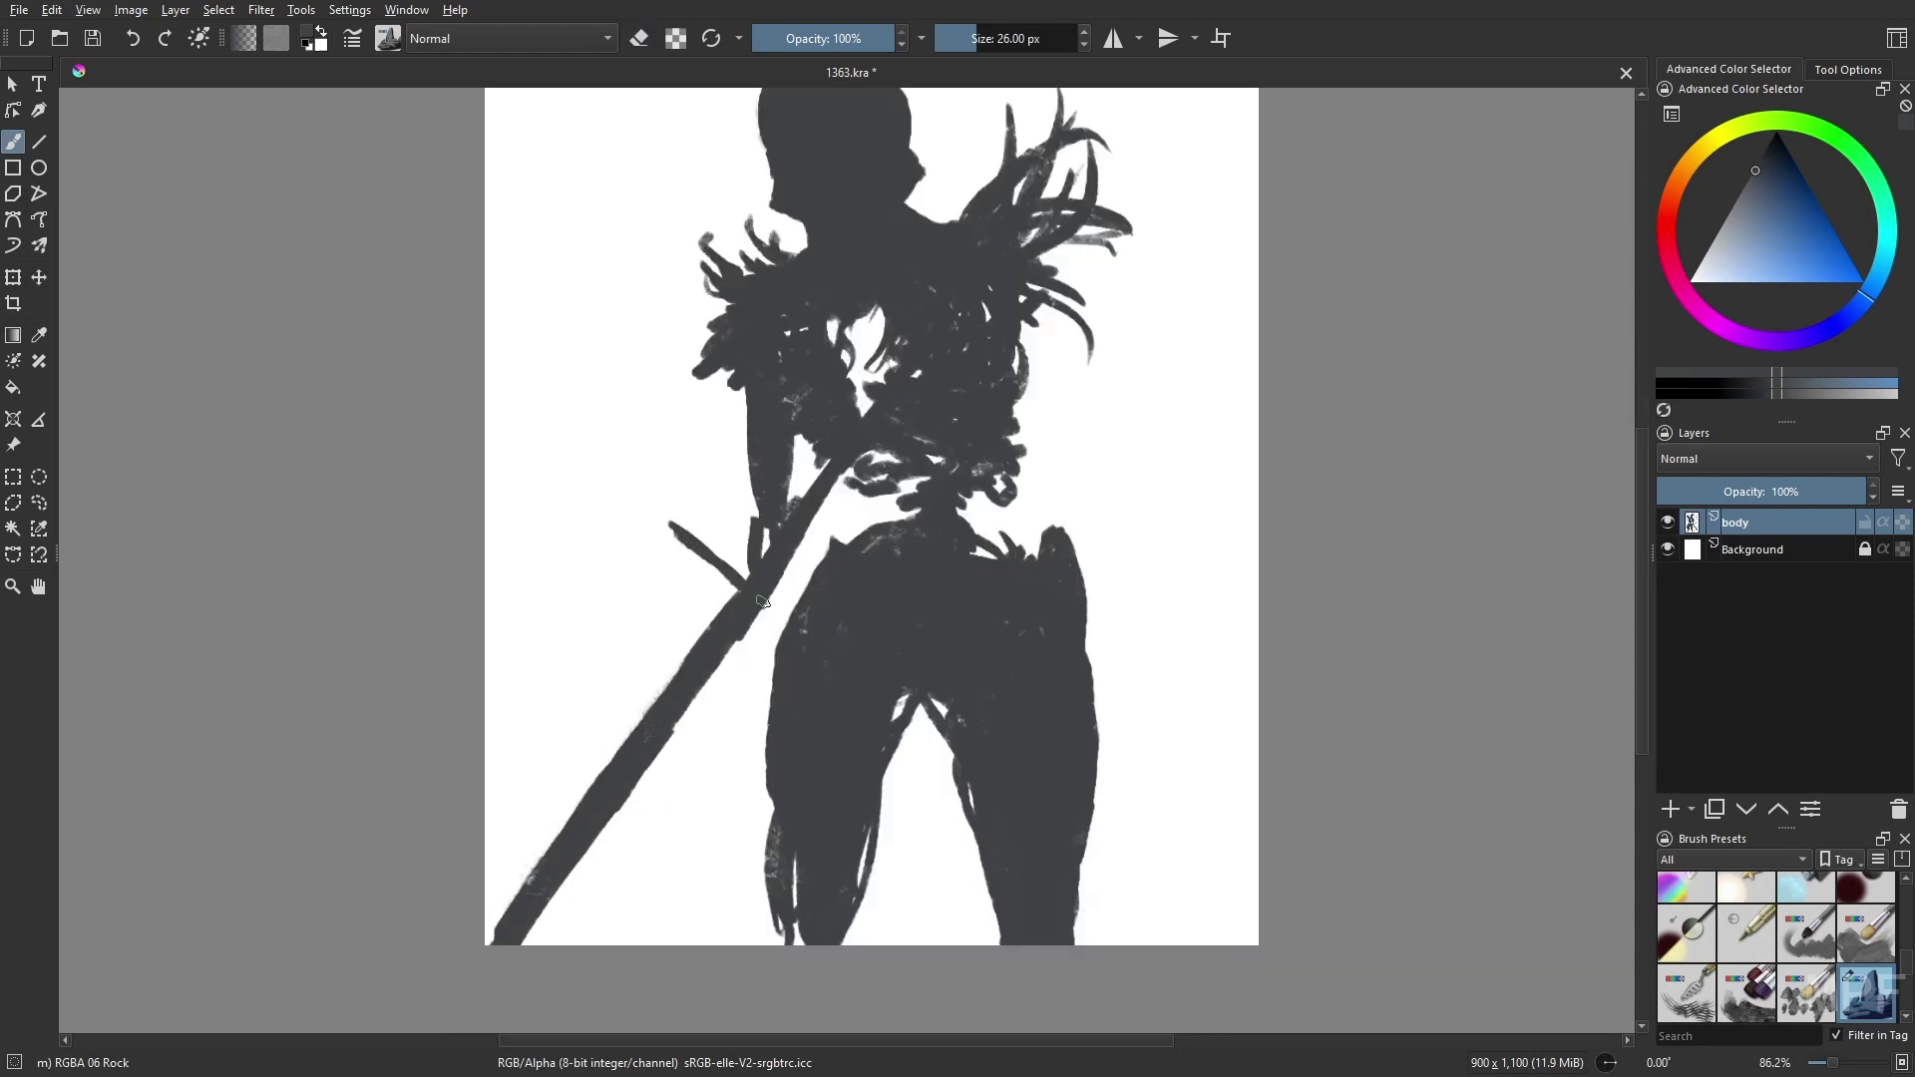
- Reduce the brush to 18 px, paint the hand gripping the sword and bulk up the blade
{"action": "key", "text": "bracketleft"}
{"action": "key", "text": "bracketleft"}
{"action": "left_click_drag", "start_coordinate": [726, 549], "coordinate": [743, 574]}
{"action": "left_click_drag", "start_coordinate": [783, 554], "coordinate": [788, 606]}
{"action": "left_click_drag", "start_coordinate": [774, 481], "coordinate": [756, 523]}
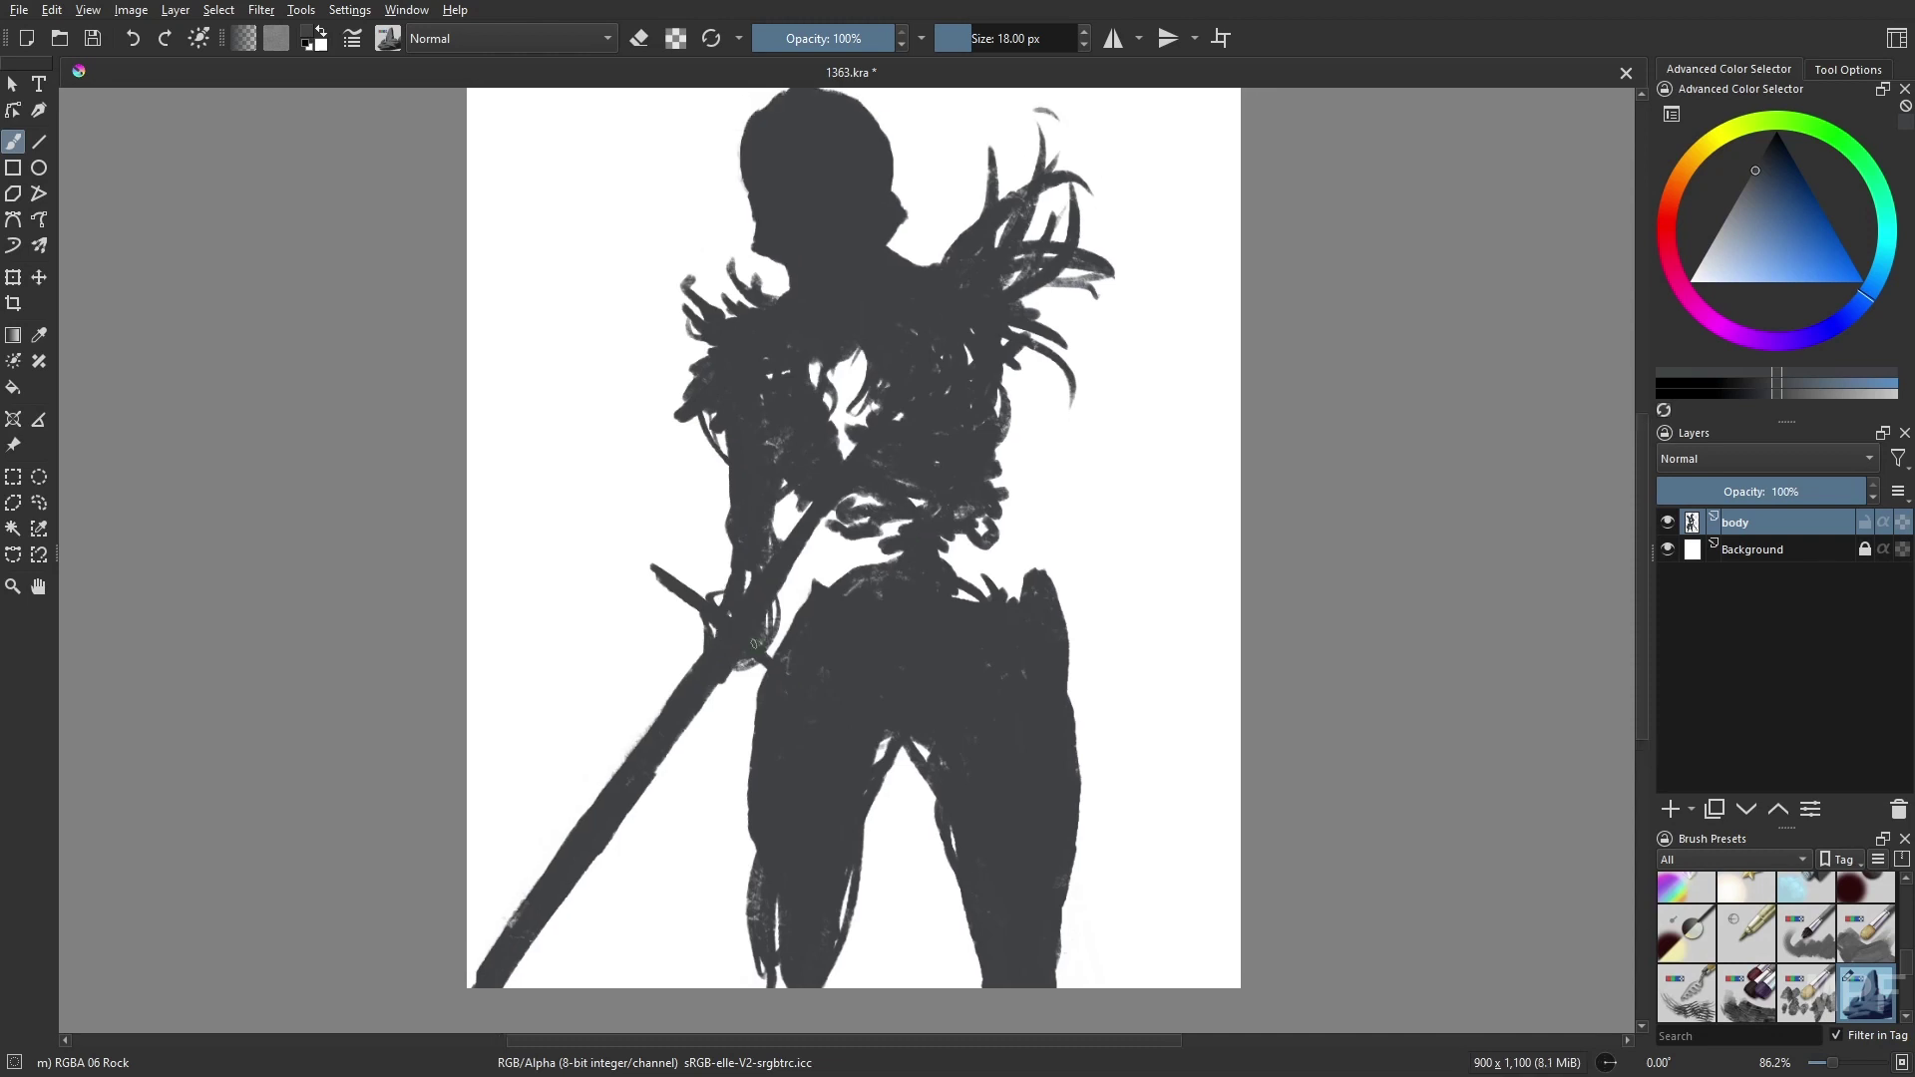
{"action": "mouse_move", "coordinate": [733, 673]}
{"action": "left_mouse_down"}
{"action": "mouse_move", "coordinate": [625, 742]}
{"action": "mouse_move", "coordinate": [656, 776]}
{"action": "mouse_move", "coordinate": [579, 886]}
{"action": "left_mouse_up"}
- Paint the other arm in mirrored view, with the upper arm angled outward and a thin forearm hanging down
{"action": "key", "text": "m"}
{"action": "left_click_drag", "start_coordinate": [619, 349], "coordinate": [616, 426]}
{"action": "left_click_drag", "start_coordinate": [687, 384], "coordinate": [577, 547]}
{"action": "left_click_drag", "start_coordinate": [698, 431], "coordinate": [589, 547]}
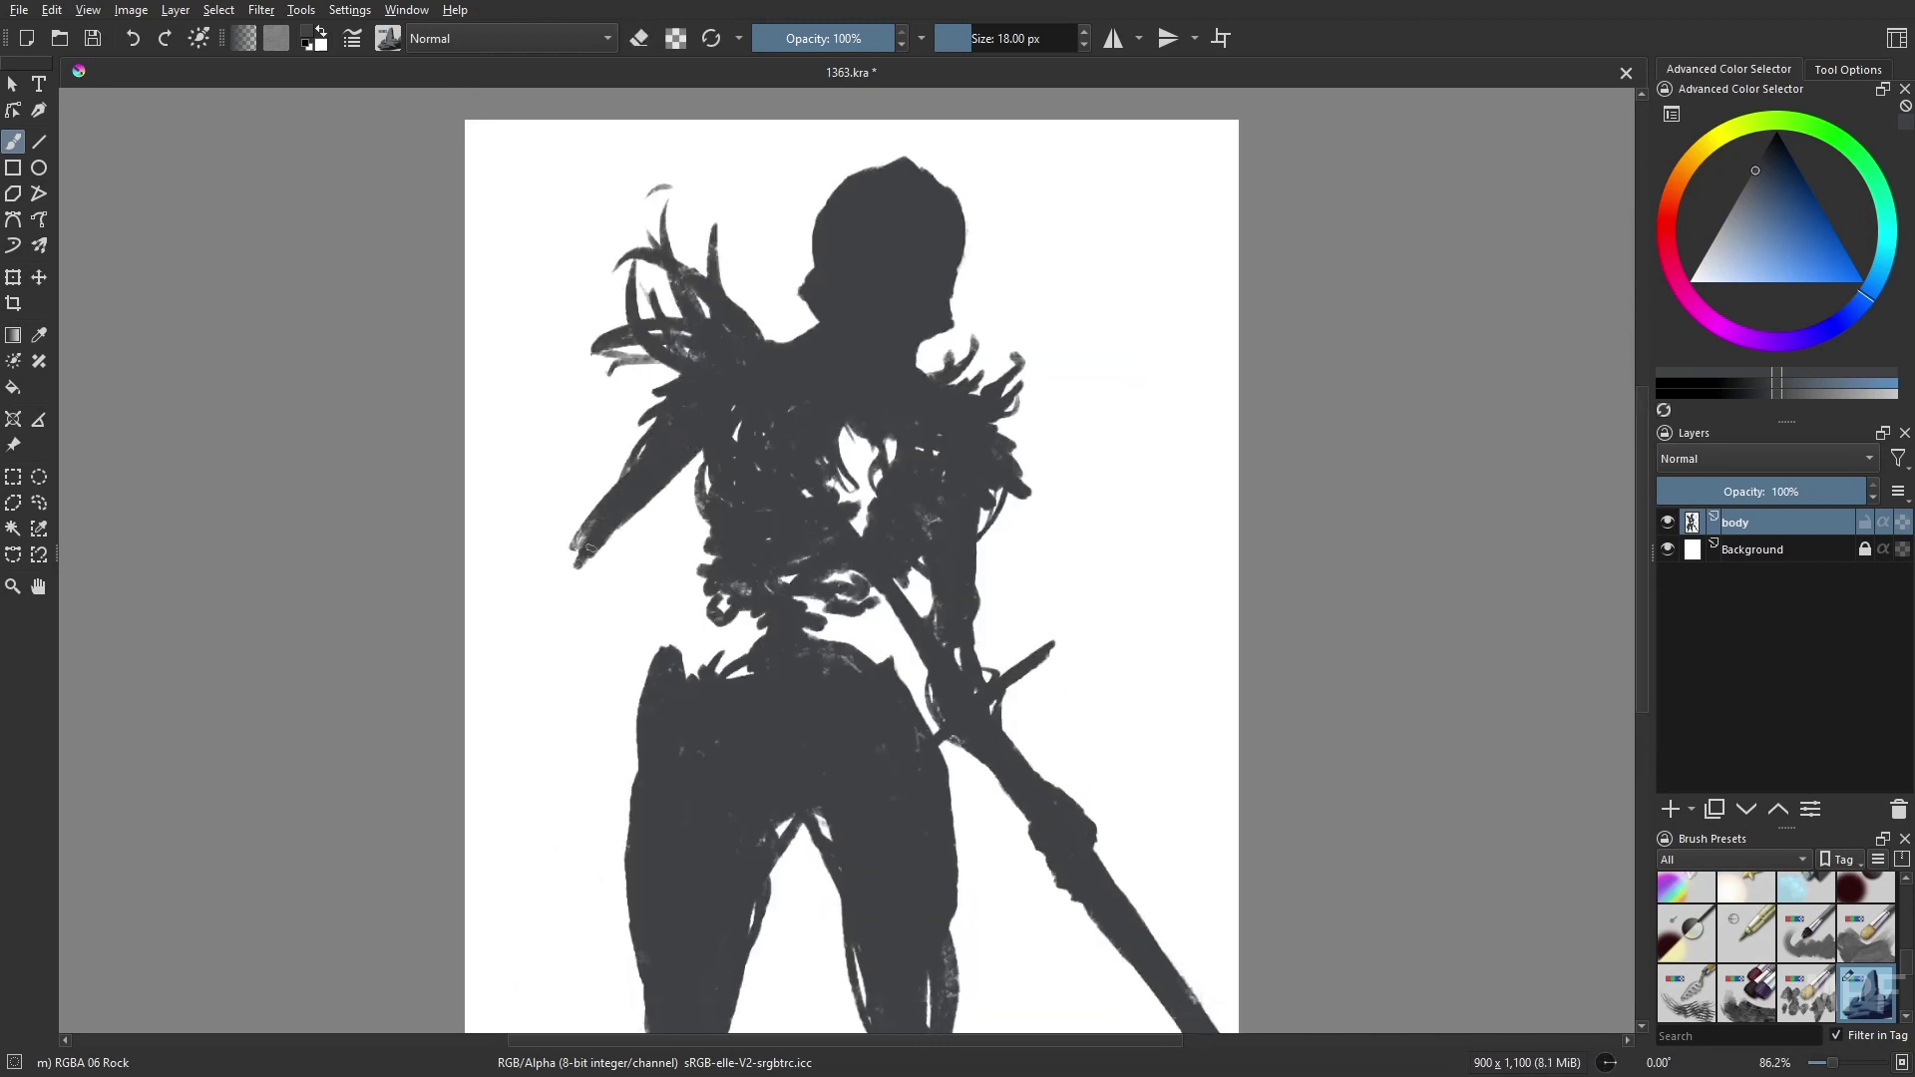
{"action": "mouse_move", "coordinate": [689, 349]}
{"action": "left_mouse_down"}
{"action": "mouse_move", "coordinate": [569, 558]}
{"action": "mouse_move", "coordinate": [539, 838]}
{"action": "left_mouse_up"}
{"action": "left_click_drag", "start_coordinate": [584, 563], "coordinate": [544, 838]}
- Paint a bony clawed hand with curled fingers at the end of the free arm
{"action": "key", "text": "m"}
{"action": "key", "text": "minus"}
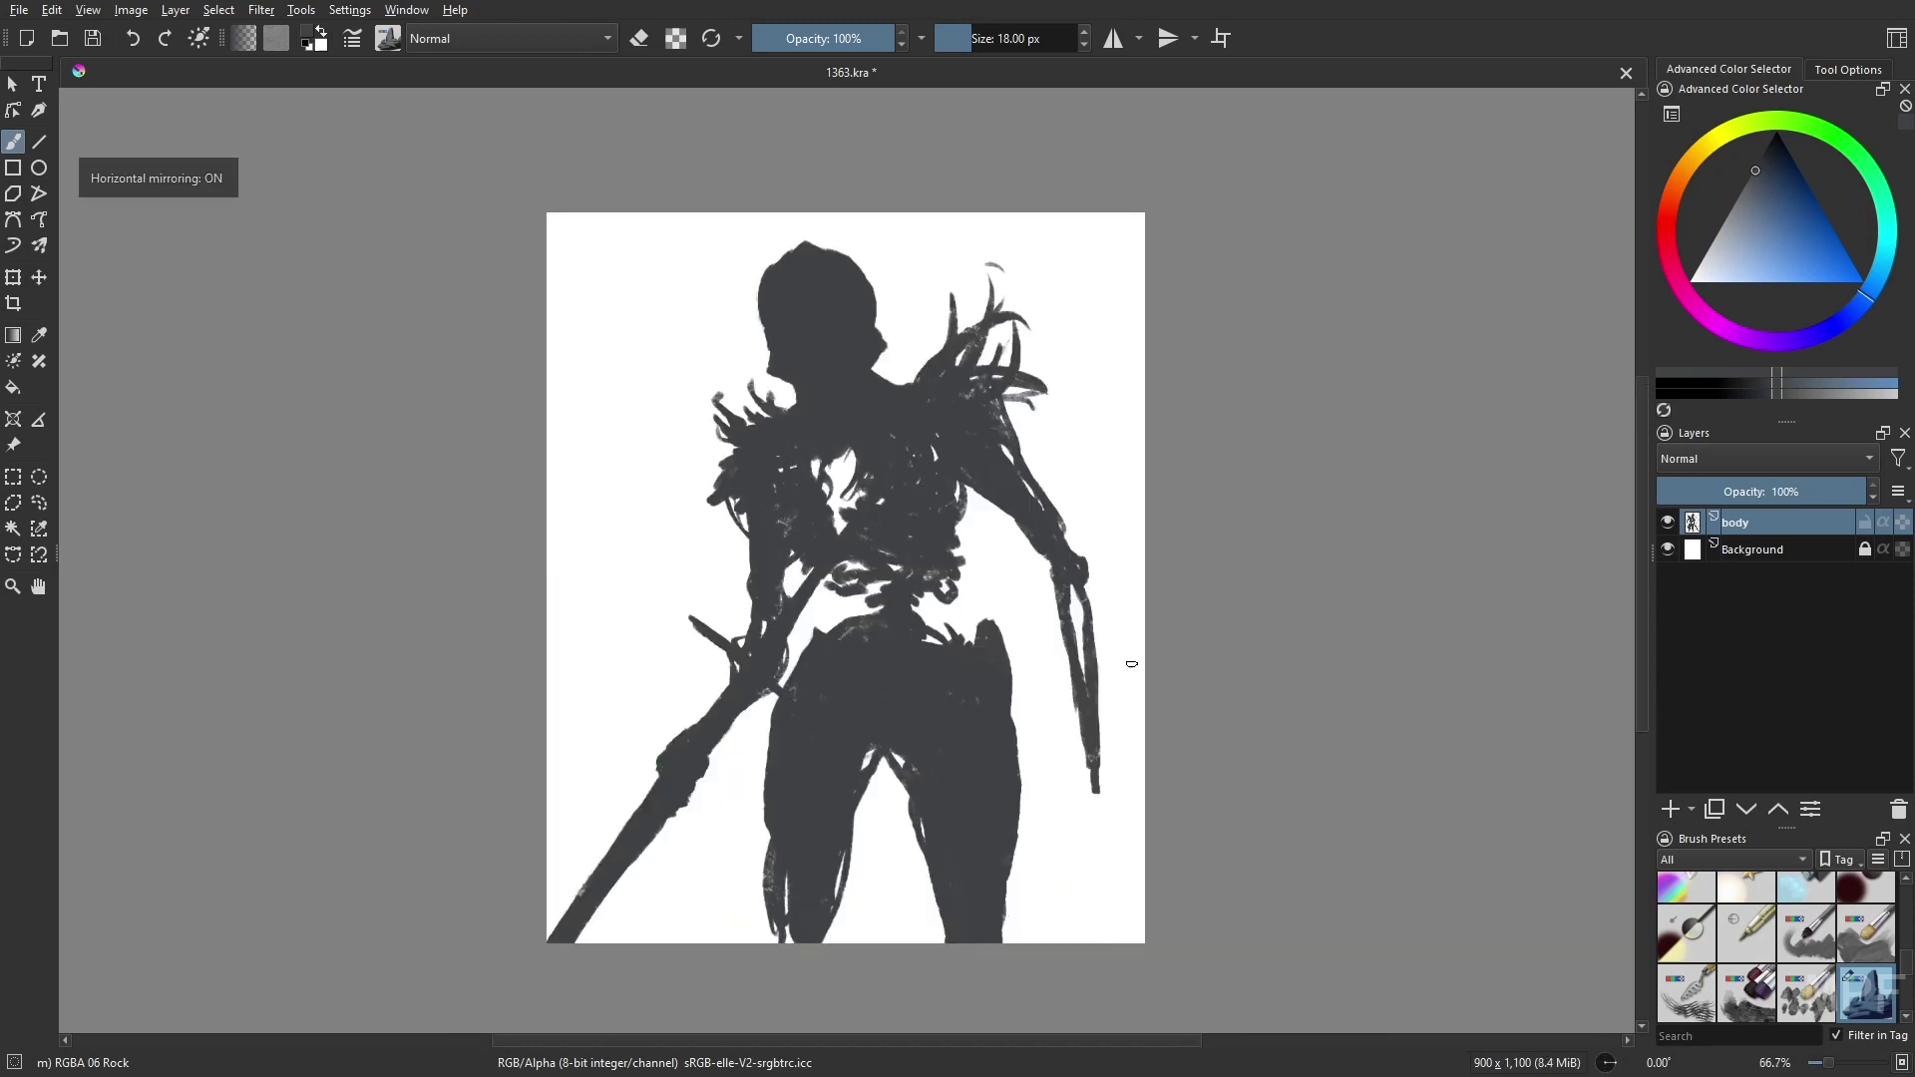
{"action": "left_click_drag", "start_coordinate": [1087, 753], "coordinate": [1089, 775]}
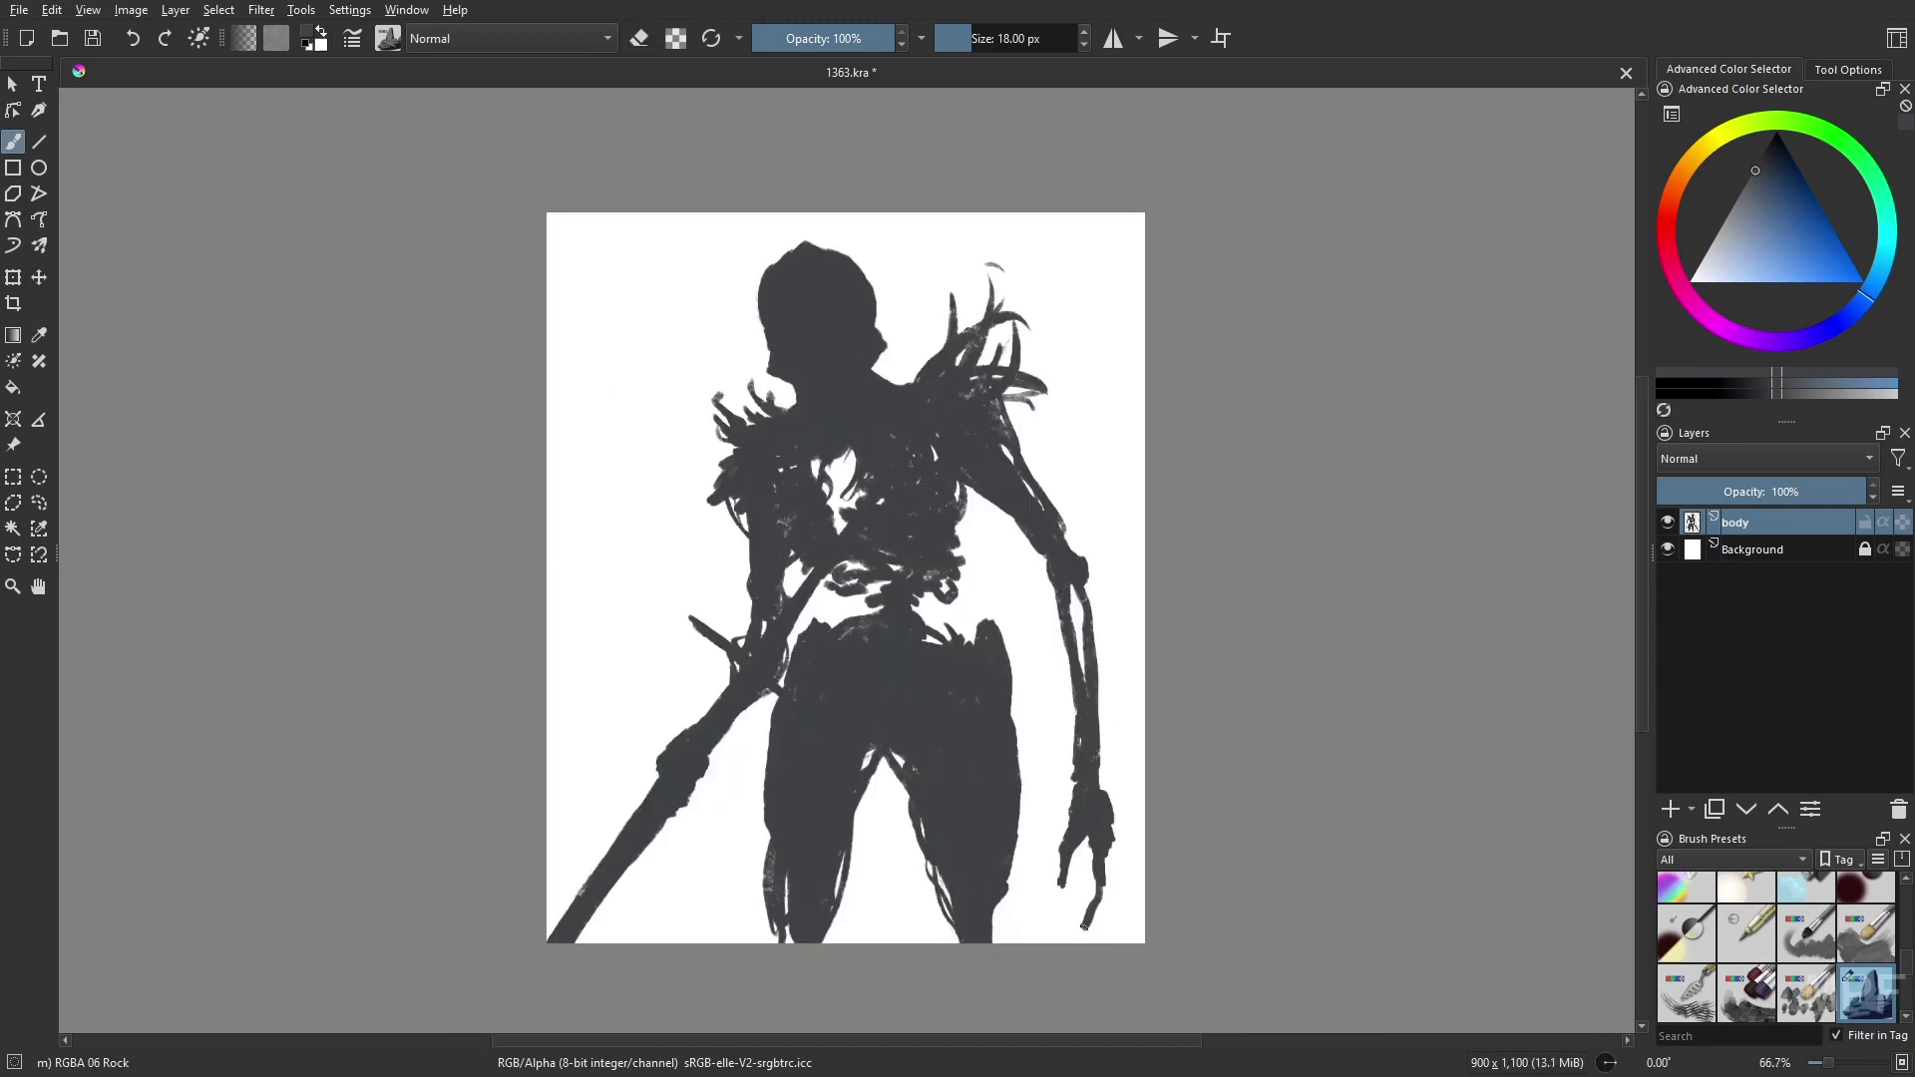
{"action": "left_click_drag", "start_coordinate": [1101, 766], "coordinate": [1104, 803]}
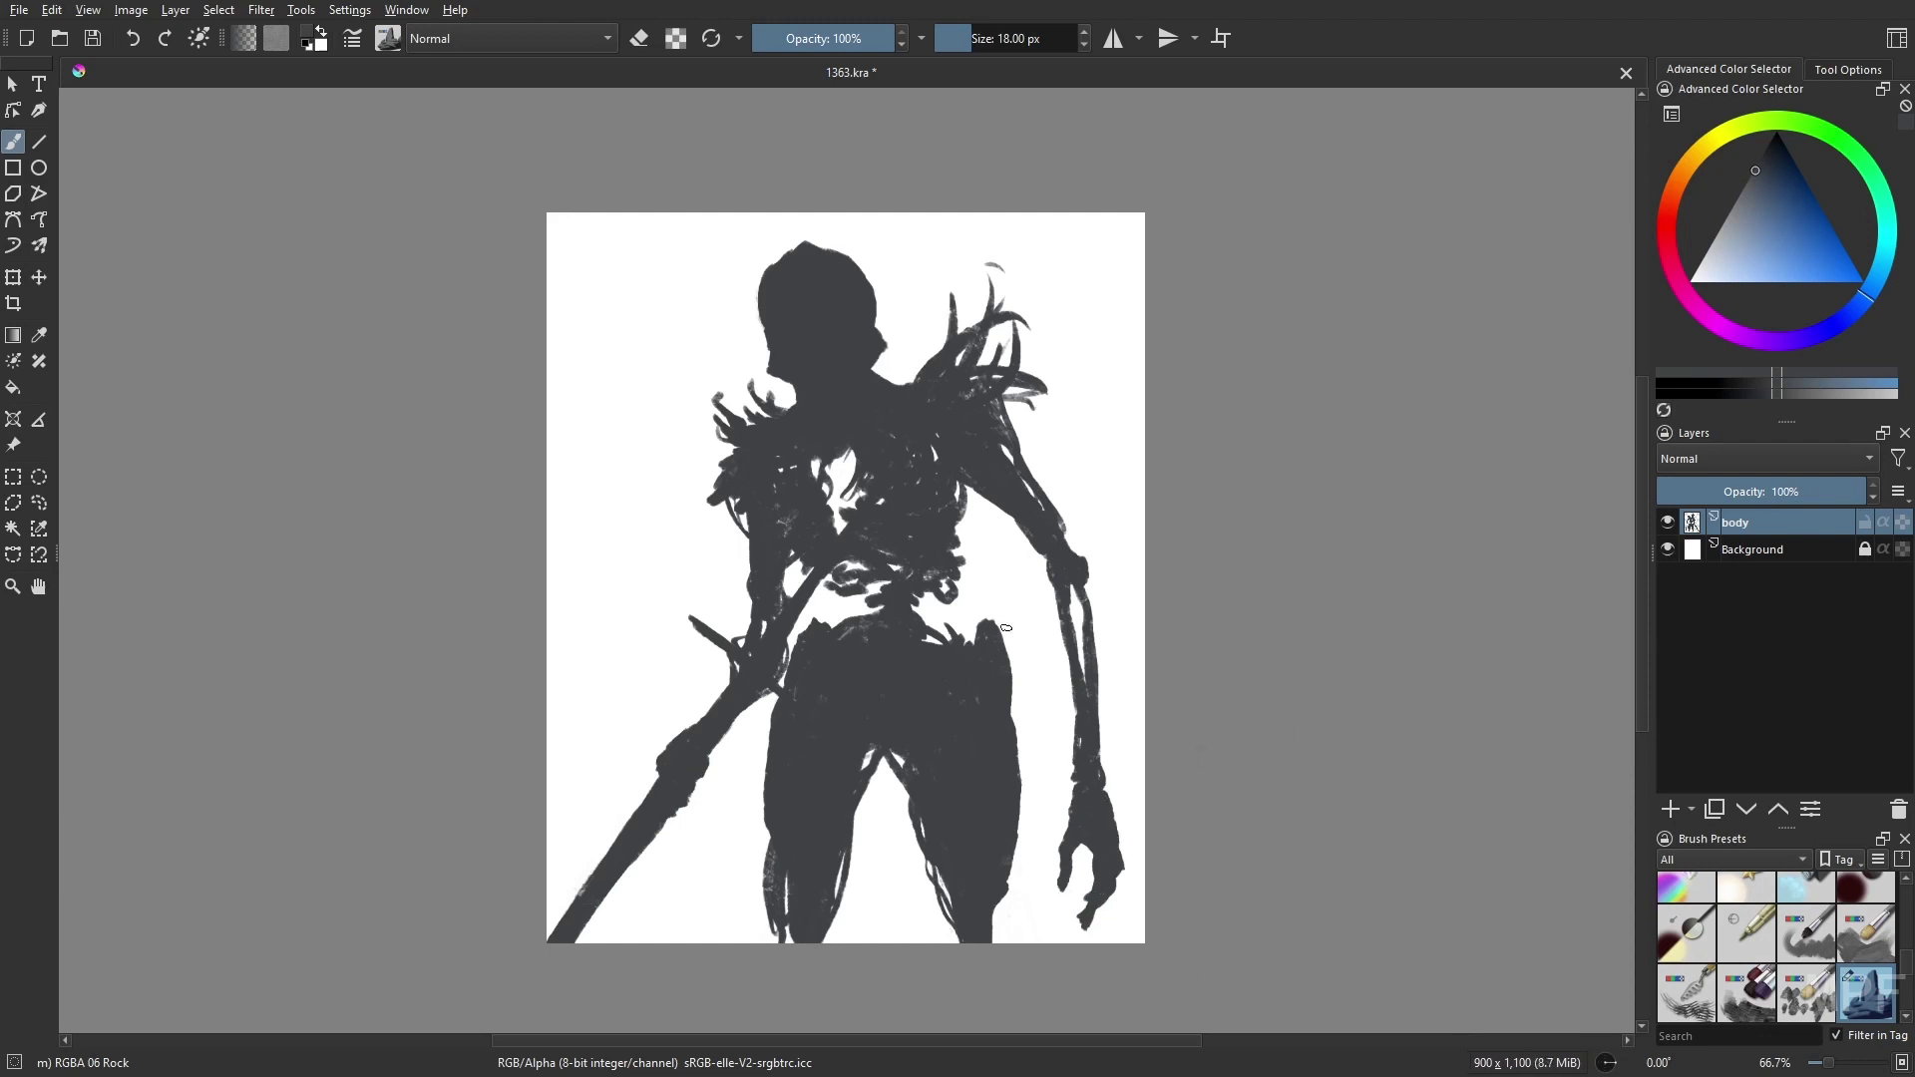
- Set the brush to 9 px and add thin stray strands to the free arm, chest and feathered shoulder
{"action": "key", "text": "m"}
{"action": "key", "text": "bracketleft"}
{"action": "key", "text": "bracketleft"}
{"action": "key", "text": "bracketleft"}
{"action": "key", "text": "bracketleft"}
{"action": "key", "text": "bracketleft"}
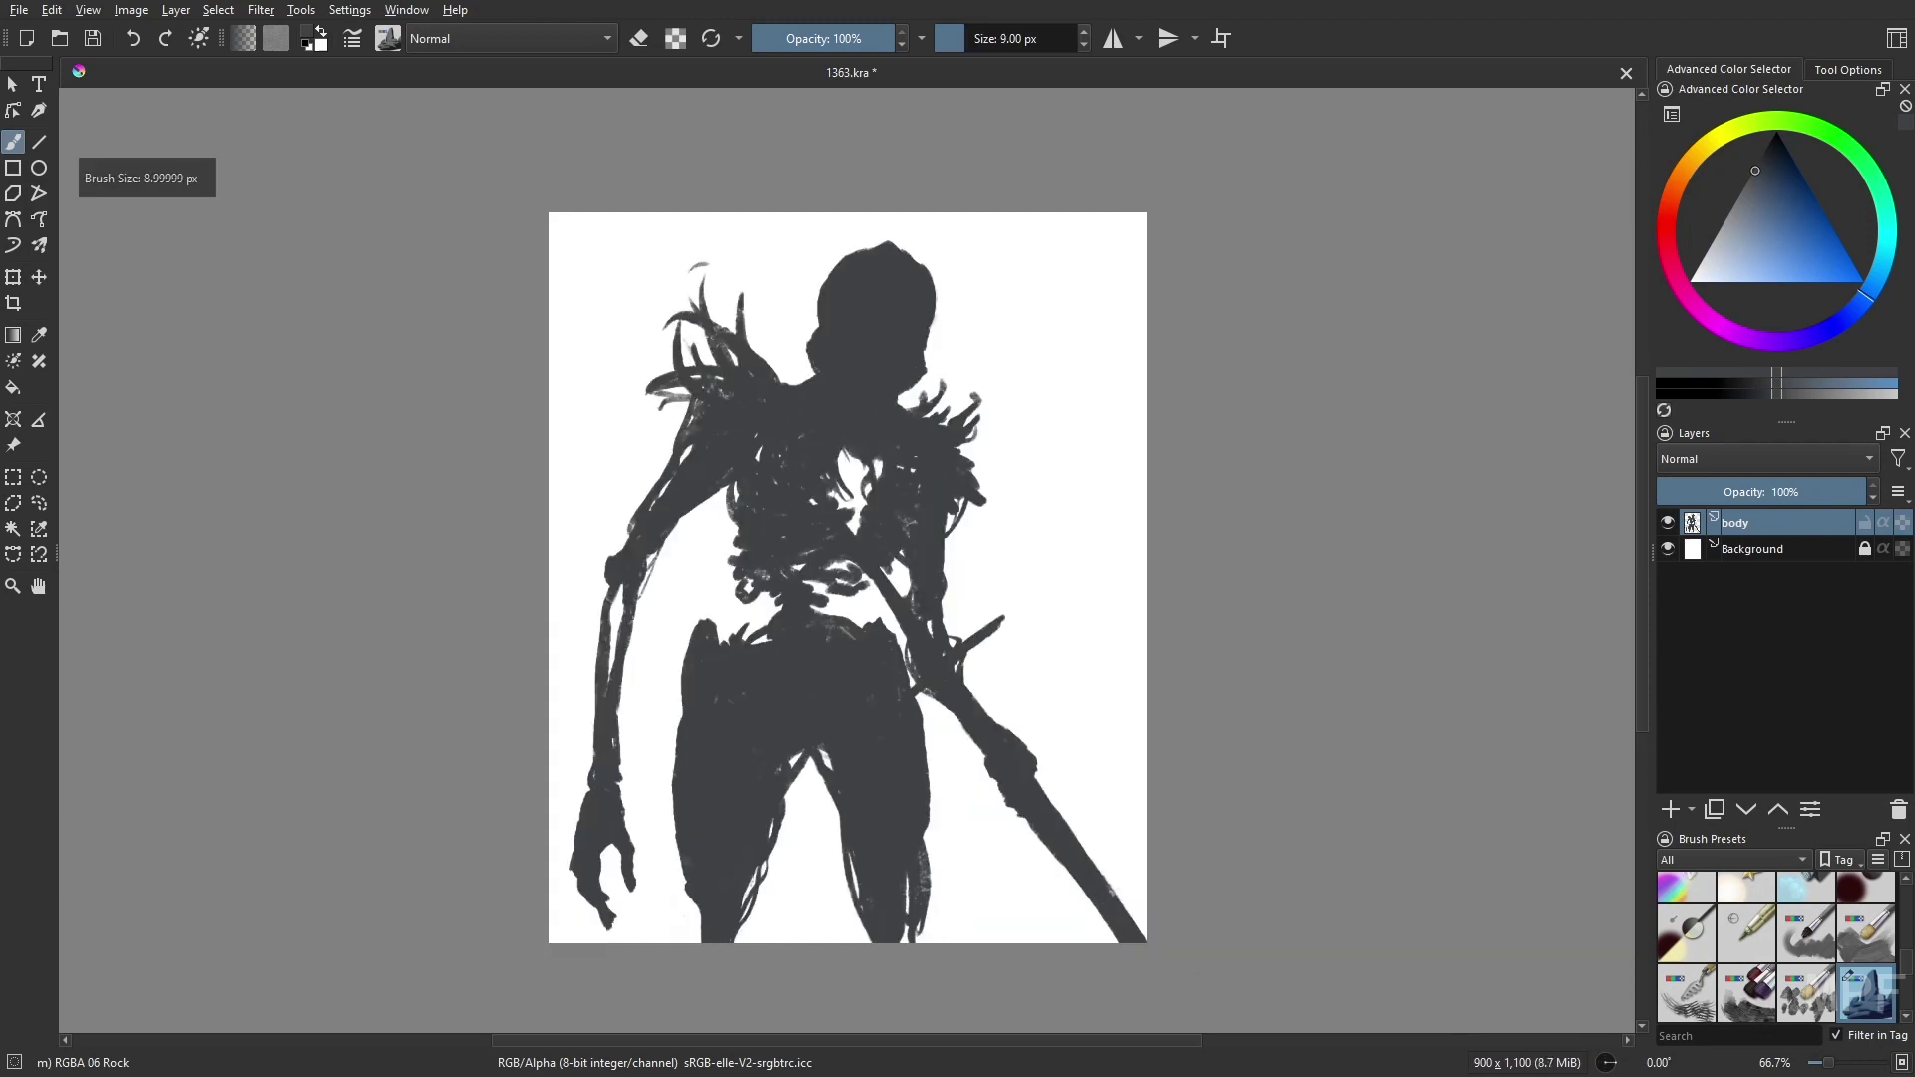
{"action": "left_click_drag", "start_coordinate": [634, 618], "coordinate": [698, 499]}
{"action": "left_click_drag", "start_coordinate": [843, 524], "coordinate": [866, 454]}
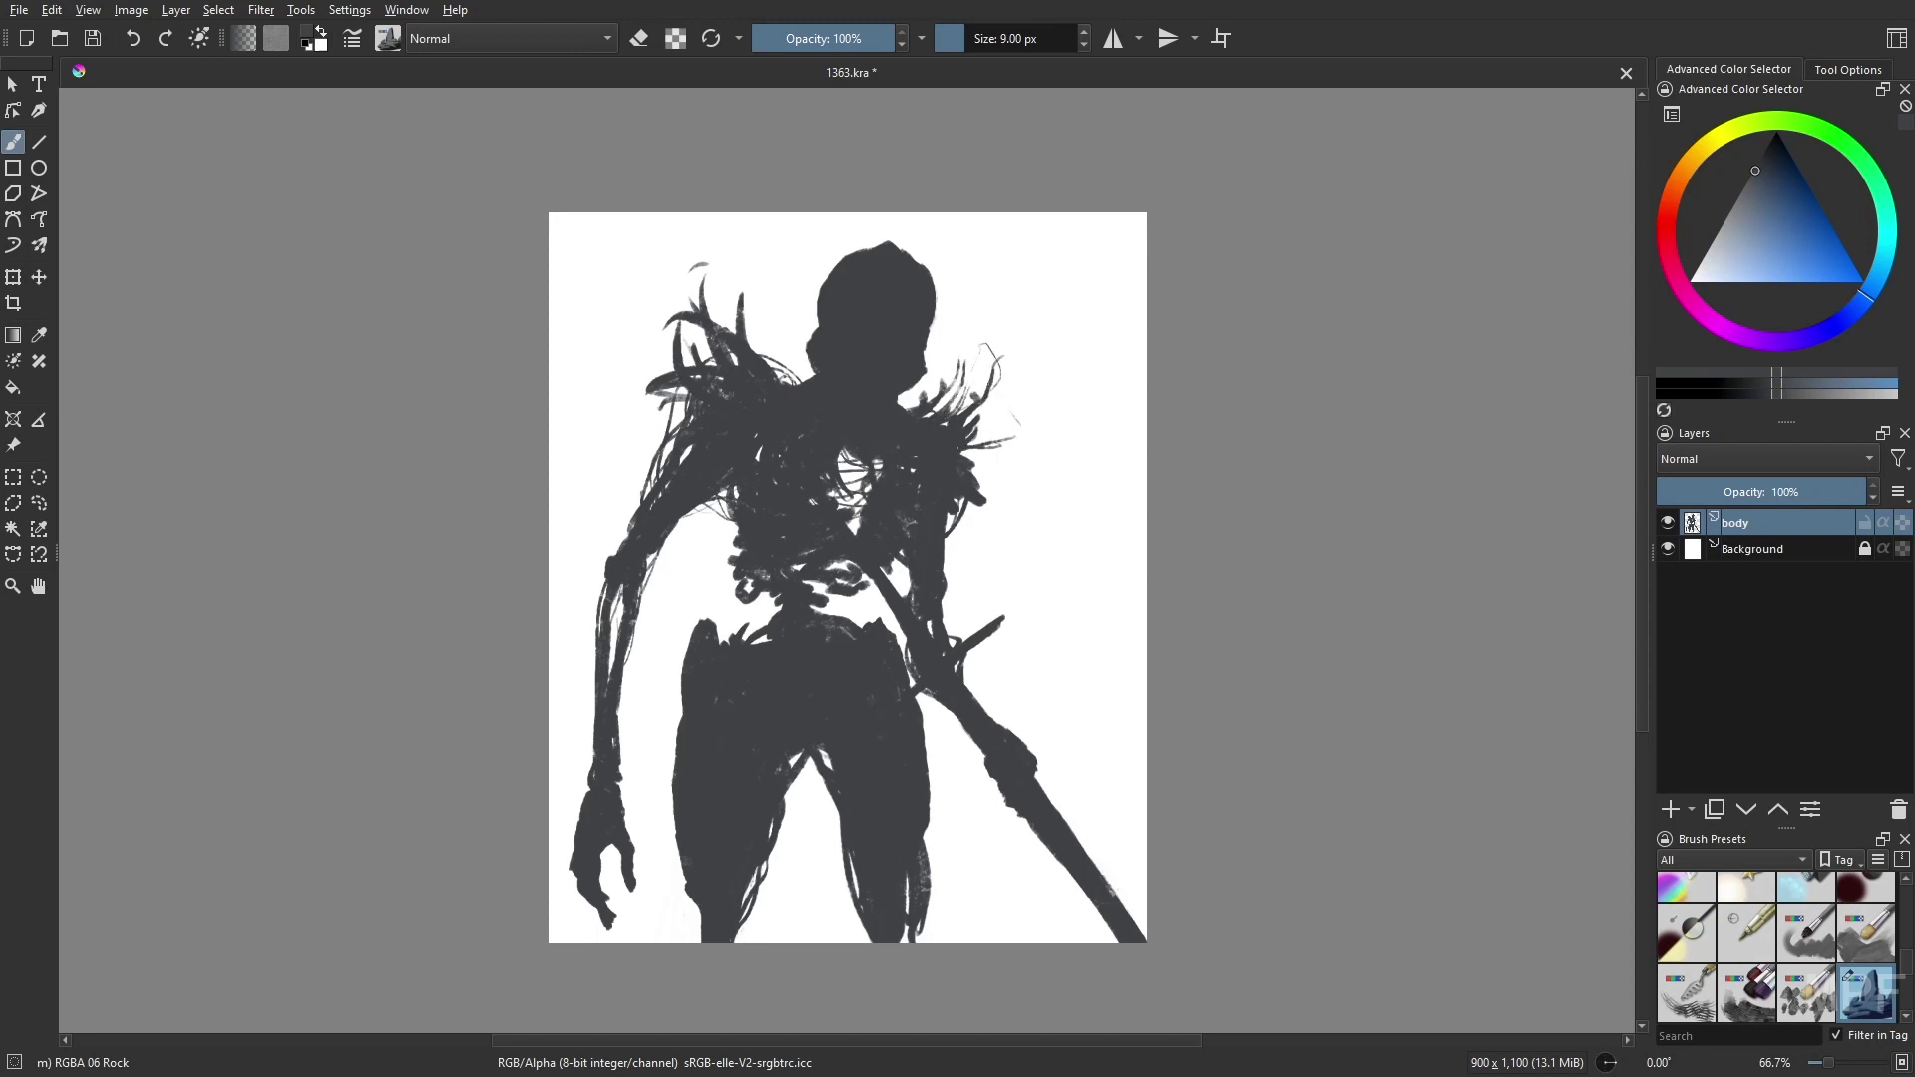
{"action": "left_click_drag", "start_coordinate": [985, 387], "coordinate": [1040, 335]}
{"action": "left_click_drag", "start_coordinate": [972, 424], "coordinate": [1042, 382]}
{"action": "left_click_drag", "start_coordinate": [987, 461], "coordinate": [1005, 494]}
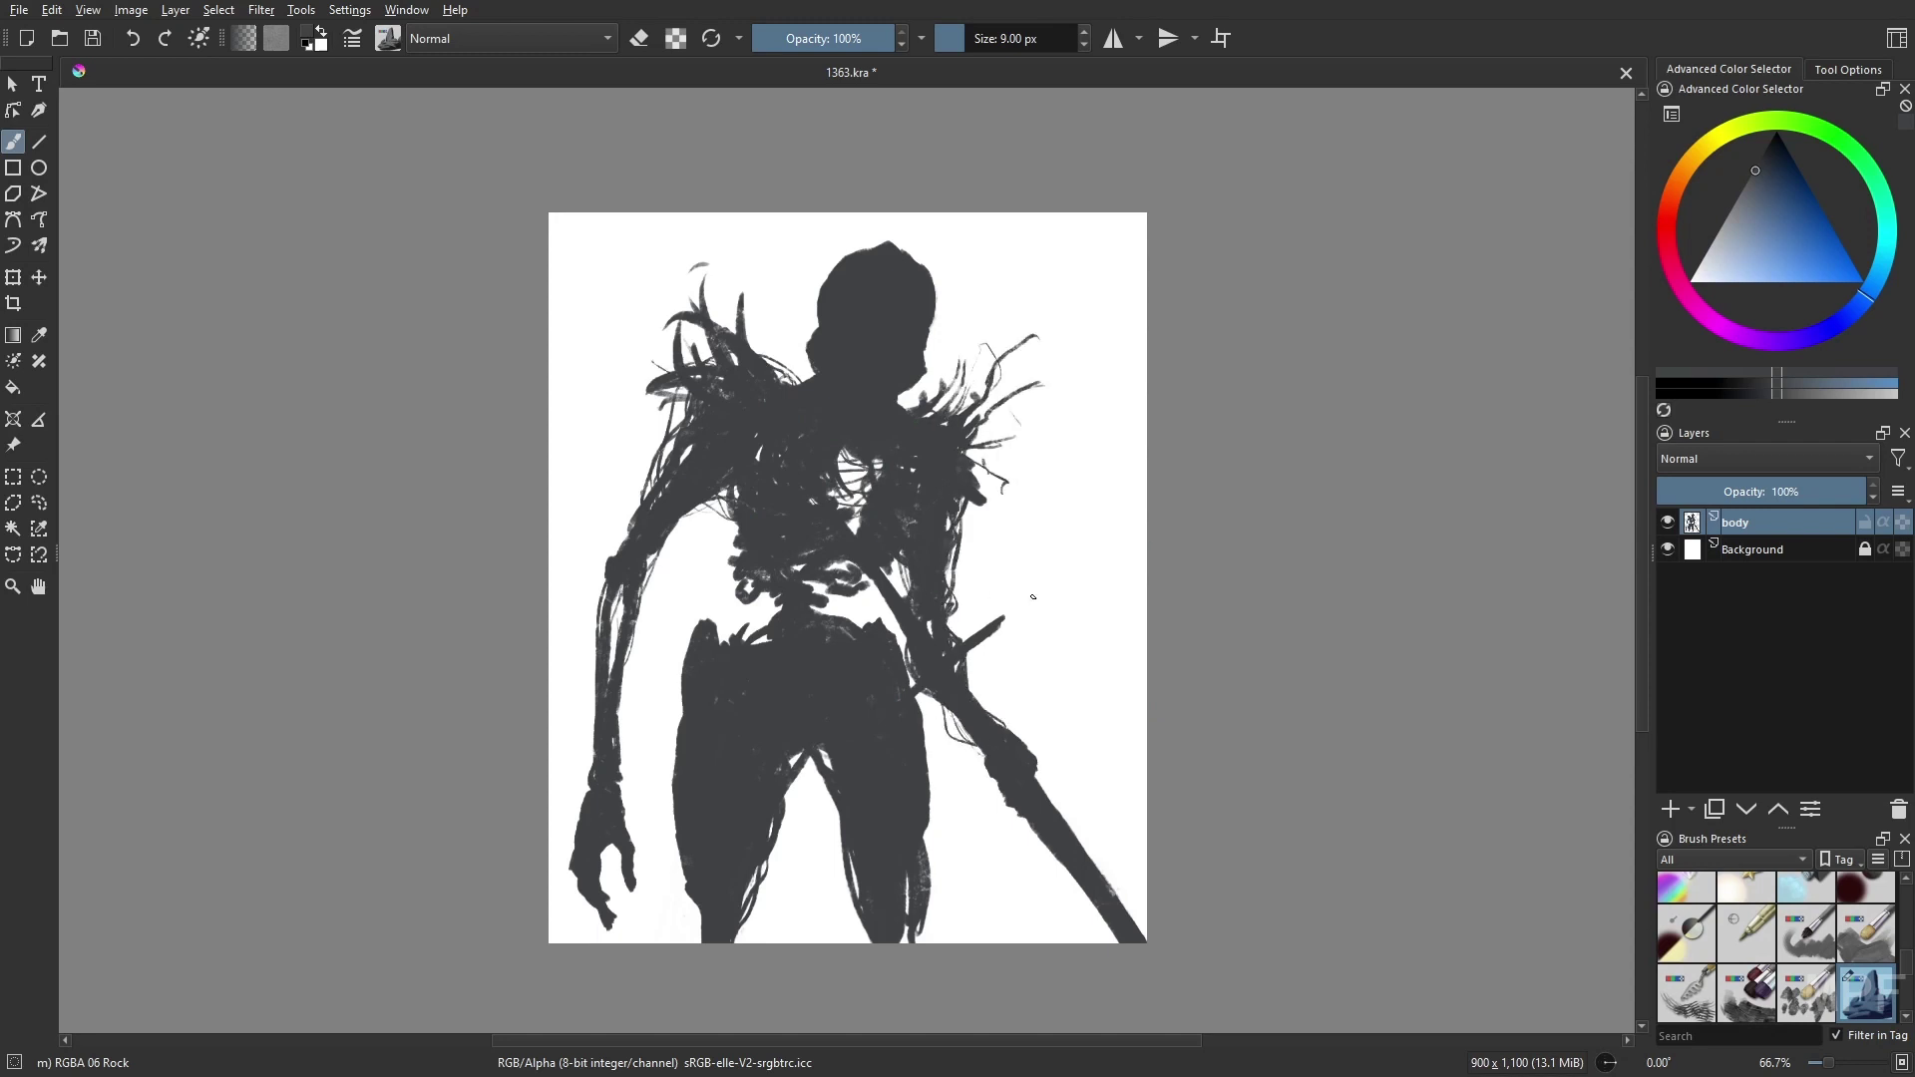
- Enlarge the brush to 14 px and tidy the thigh and crotch contours, filling small gaps in the legs
{"action": "key", "text": "bracketright"}
{"action": "key", "text": "bracketright"}
{"action": "left_click_drag", "start_coordinate": [907, 912], "coordinate": [907, 876]}
{"action": "left_click_drag", "start_coordinate": [718, 728], "coordinate": [743, 698]}
{"action": "key", "text": "bracketright"}
{"action": "left_click_drag", "start_coordinate": [828, 768], "coordinate": [826, 750]}
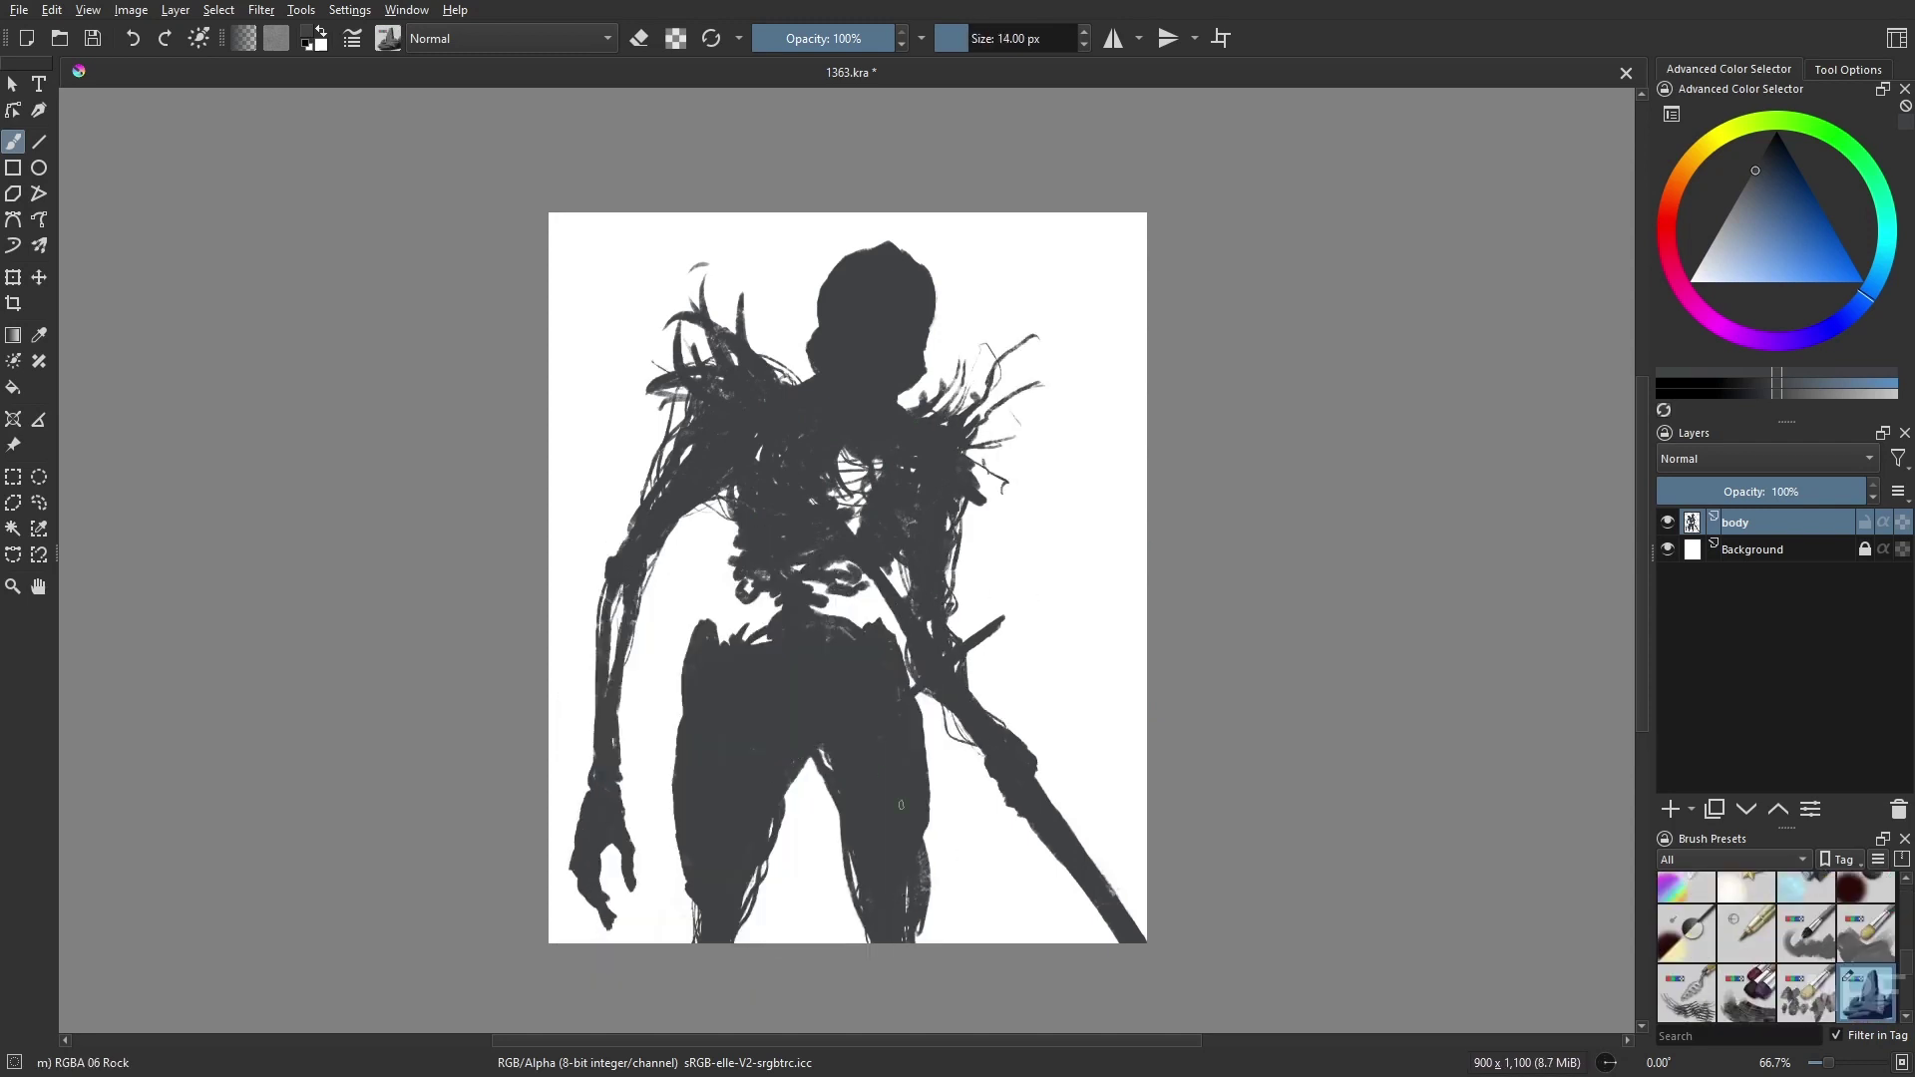
- Shape the outer hip into a point and try the paint hopefully brush preset before returning to the rock brush
{"action": "left_click_drag", "start_coordinate": [716, 627], "coordinate": [698, 604]}
{"action": "right_click", "coordinate": [739, 615]}
{"action": "left_click", "coordinate": [726, 645]}
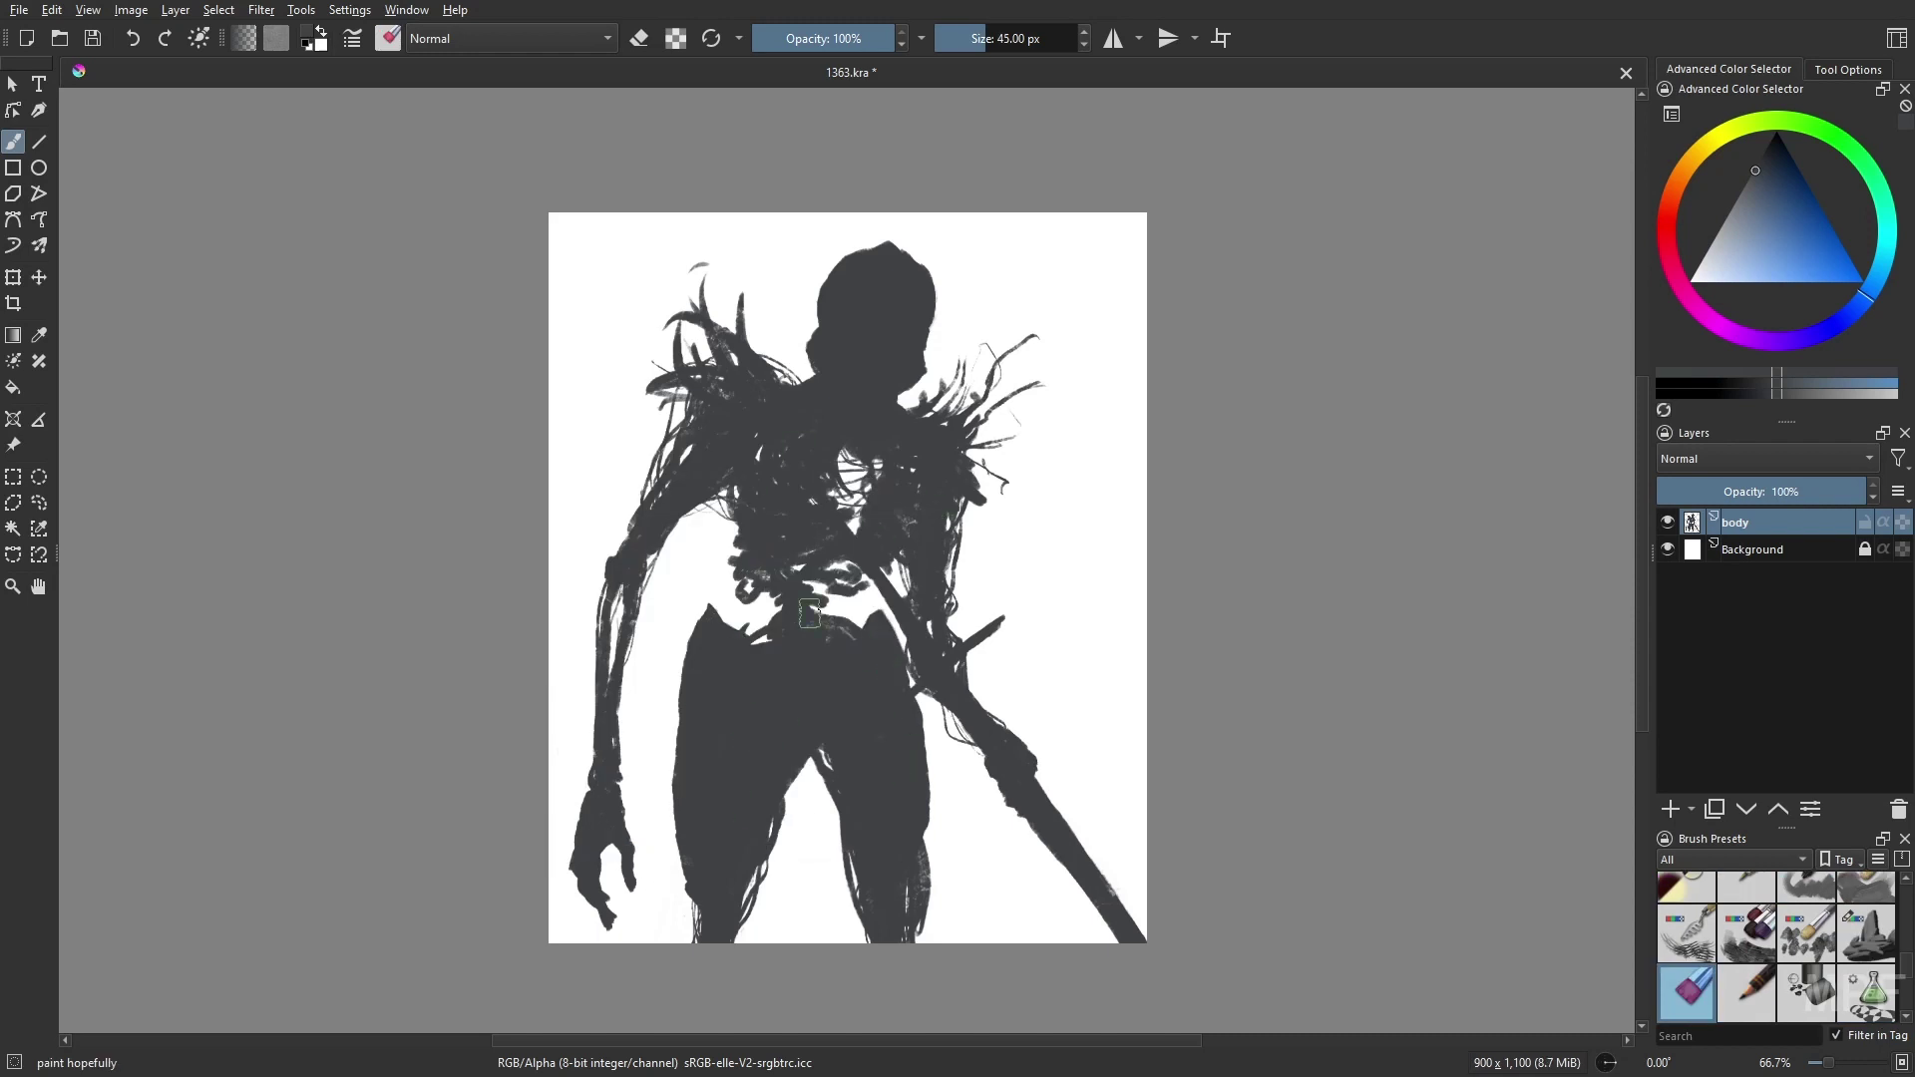
{"action": "key", "text": "slash"}
- Outline the left-hand leg with a freehand selection, shift it slightly outward and deselect it
{"action": "key", "text": "ctrl+shift+f"}
{"action": "left_click_drag", "start_coordinate": [646, 918], "coordinate": [647, 933]}
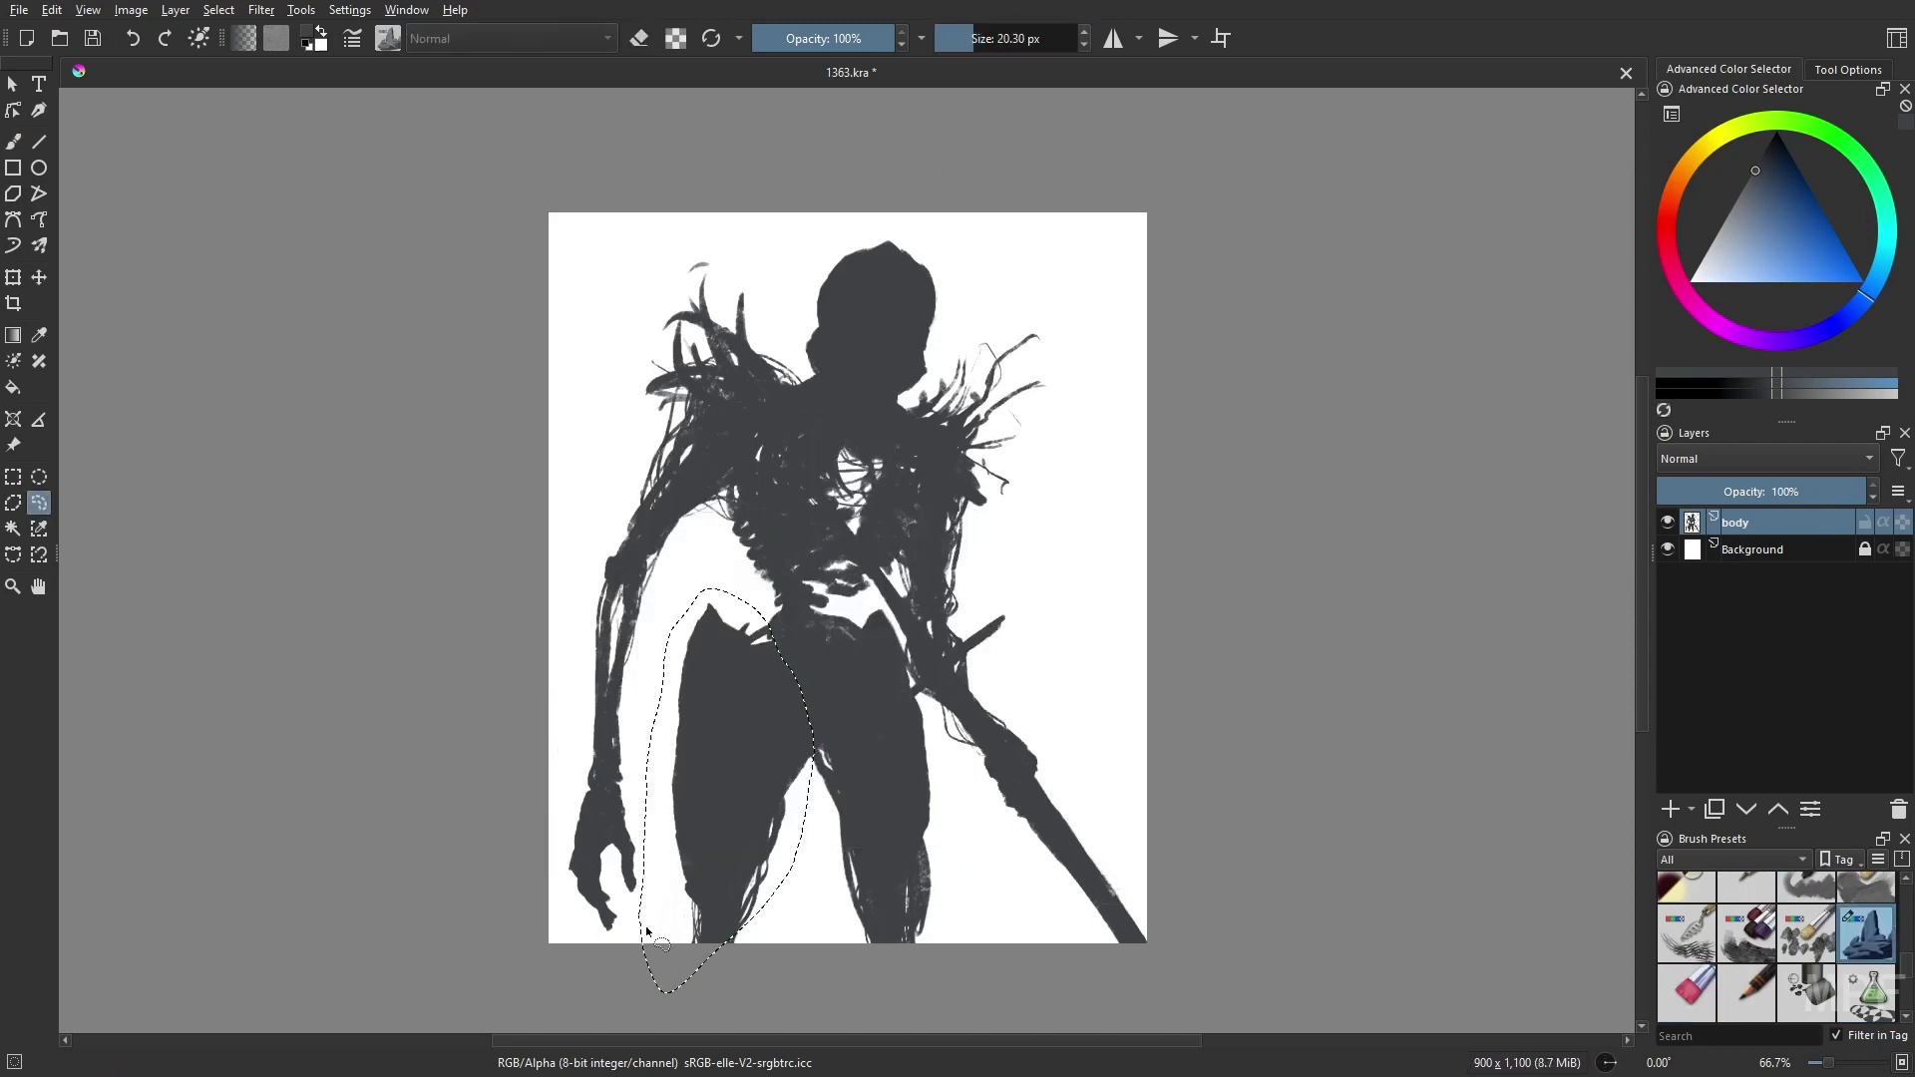
{"action": "key", "text": "shift+BackSpace"}
{"action": "key", "text": "ctrl+shift+a"}
{"action": "key", "text": "b"}
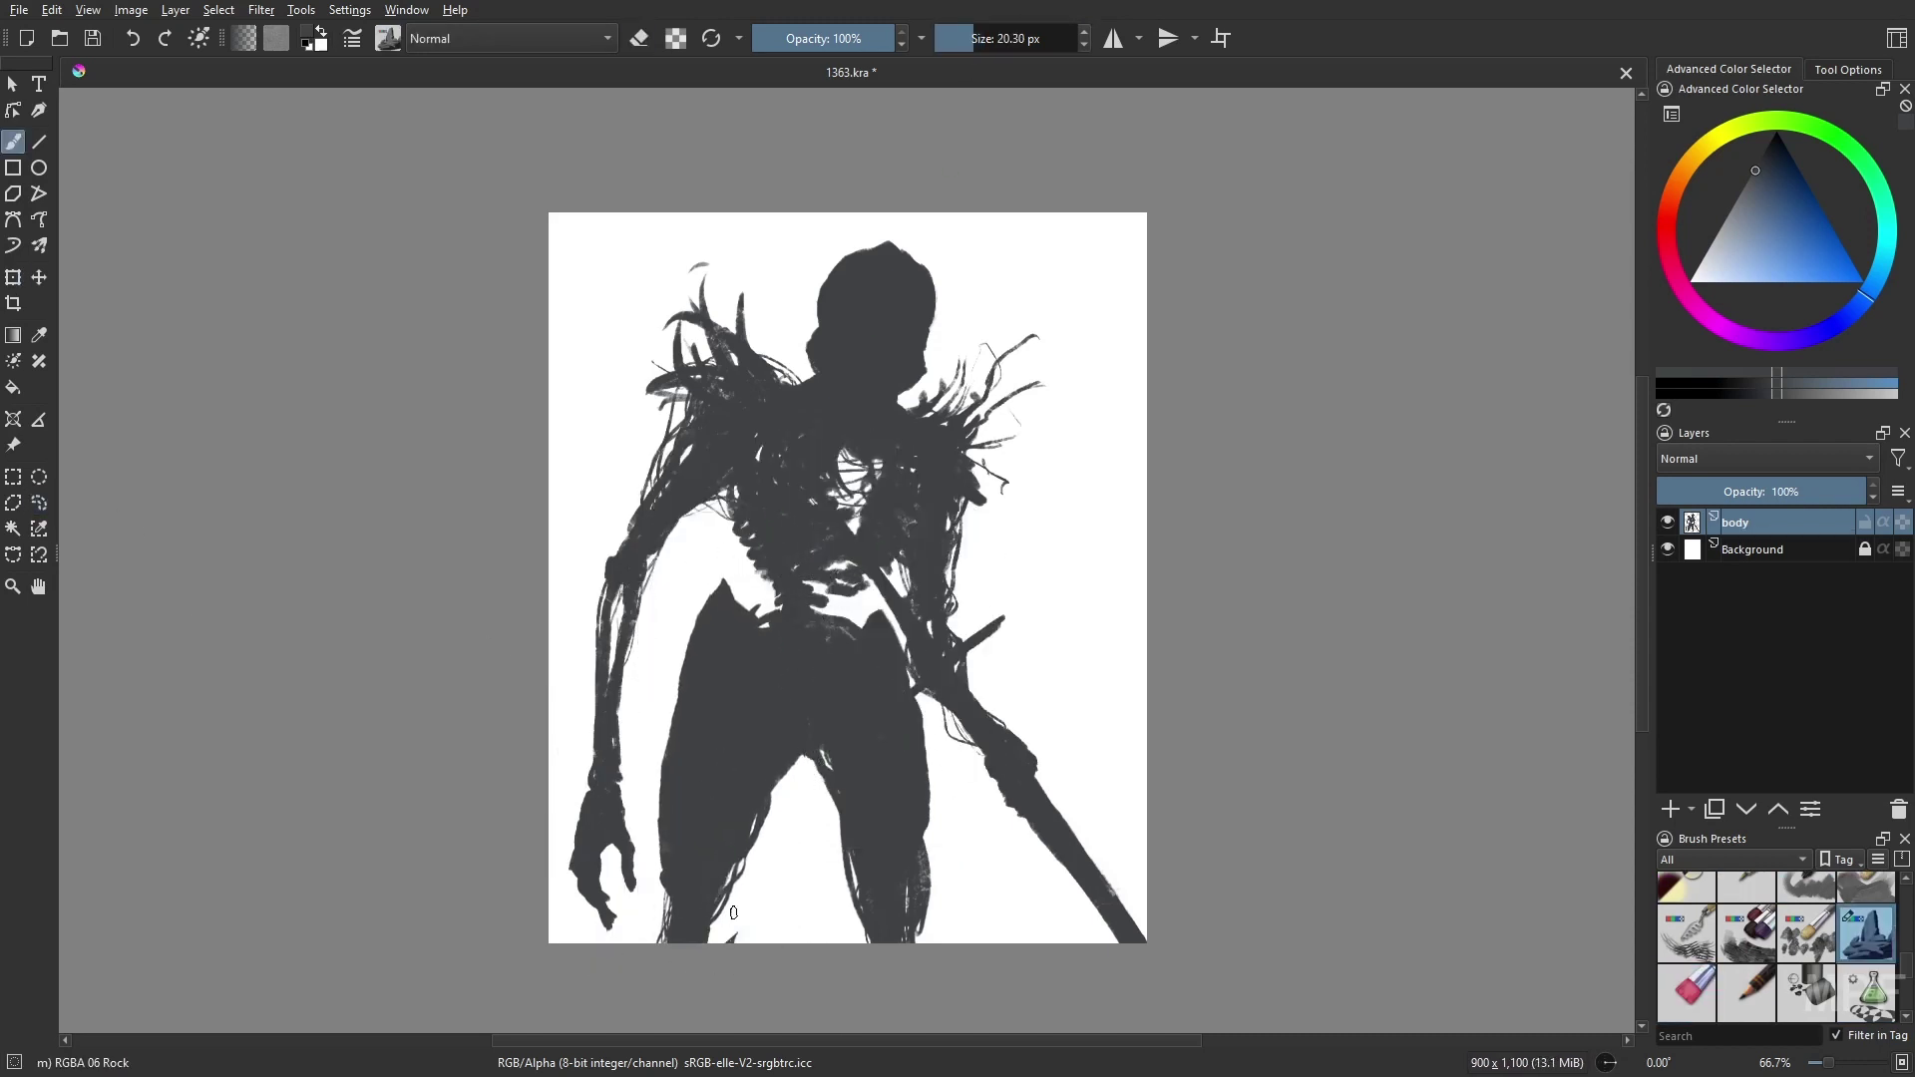
- Switch to the paint hopefully preset, darken the colour to near-black and paint shadow patches on both sides of the jaw
{"action": "key", "text": "slash"}
{"action": "key", "text": "k"}
{"action": "key", "text": "k"}
{"action": "key", "text": "k"}
{"action": "left_click_drag", "start_coordinate": [813, 351], "coordinate": [833, 371]}
{"action": "left_click_drag", "start_coordinate": [886, 369], "coordinate": [908, 391]}
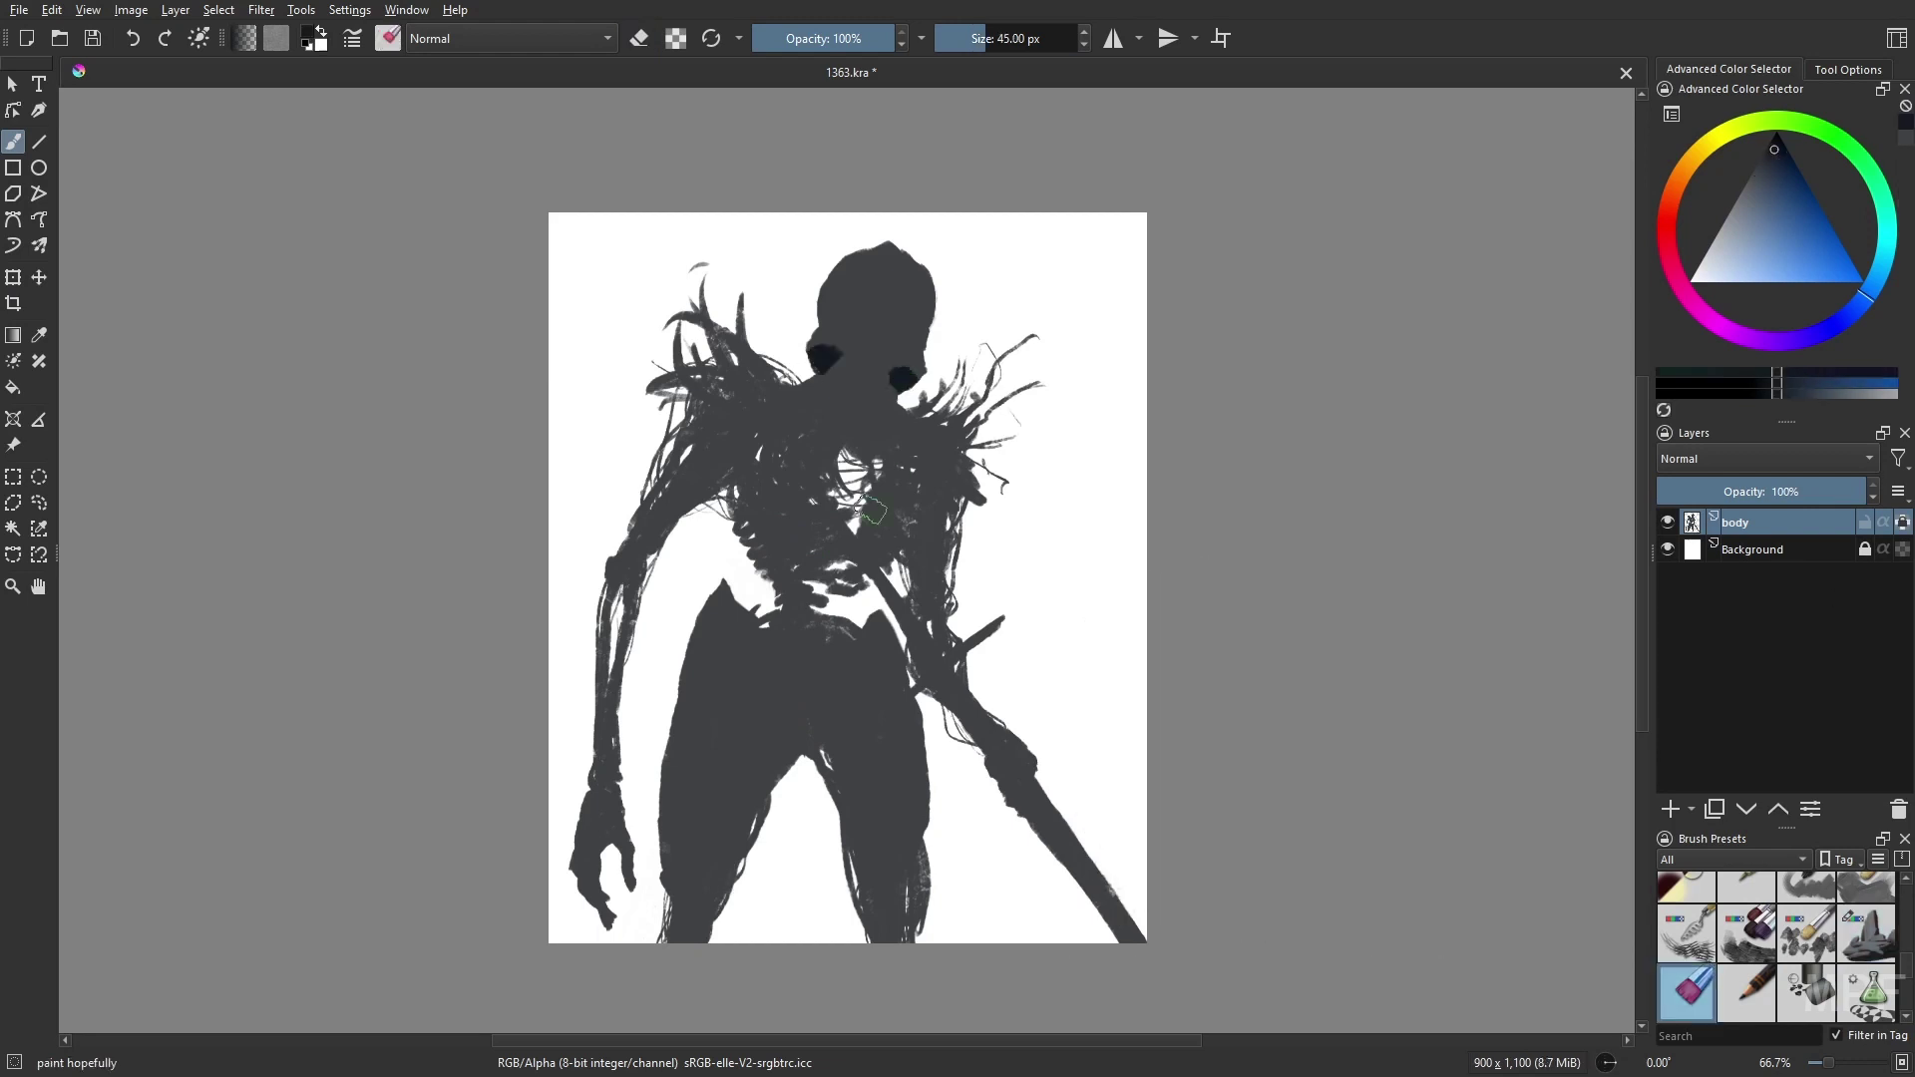
- Reduce the brush to 18 px and paint dark shadows over the lower face and a V-shaped collar around the neck
{"action": "key", "text": "bracketleft"}
{"action": "key", "text": "bracketleft"}
{"action": "key", "text": "bracketleft"}
{"action": "mouse_move", "coordinate": [813, 351]}
{"action": "left_mouse_down"}
{"action": "mouse_move", "coordinate": [870, 347]}
{"action": "mouse_move", "coordinate": [866, 454]}
{"action": "left_mouse_up"}
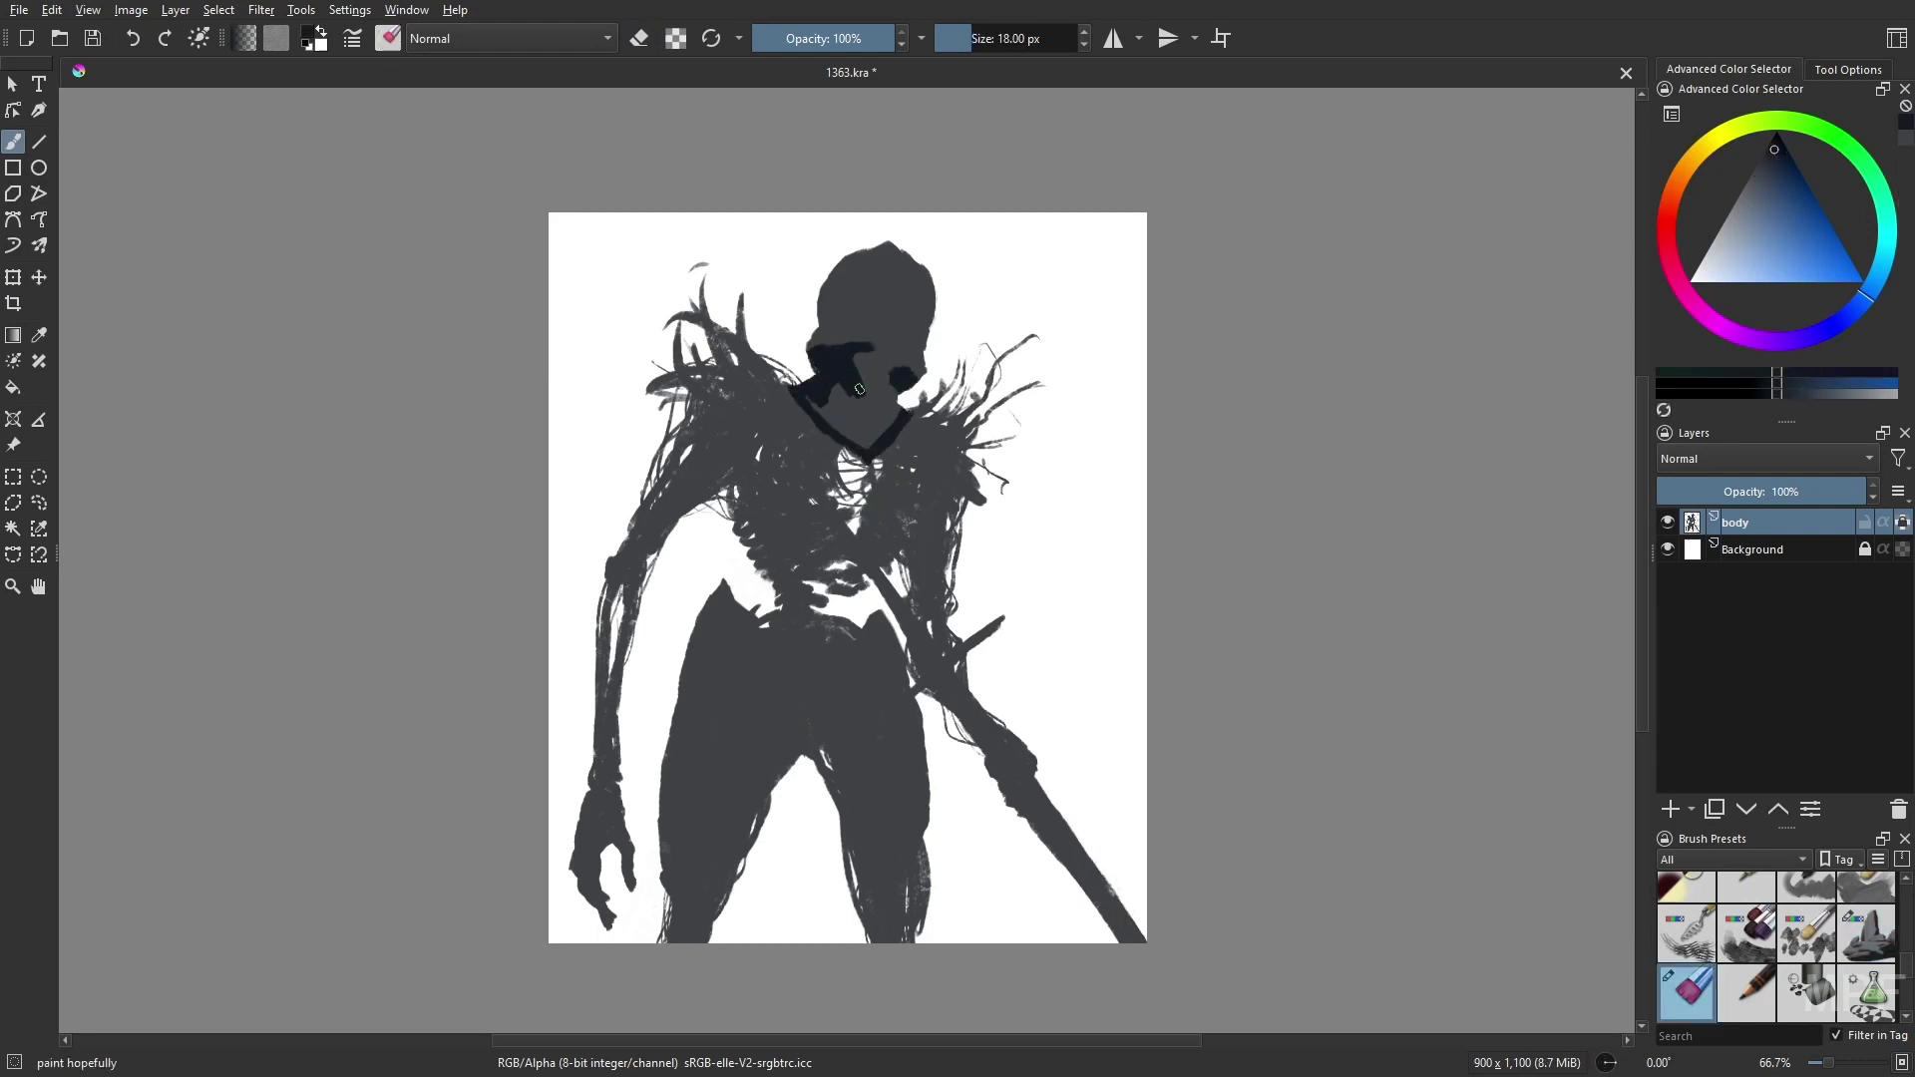
- Draw dark bands and panel lines across the helmet, reducing the brush to 8 px
{"action": "key", "text": "bracketleft"}
{"action": "mouse_move", "coordinate": [850, 257]}
{"action": "left_mouse_down"}
{"action": "mouse_move", "coordinate": [816, 344]}
{"action": "mouse_move", "coordinate": [888, 305]}
{"action": "left_mouse_up"}
{"action": "key", "text": "bracketleft"}
{"action": "key", "text": "bracketleft"}
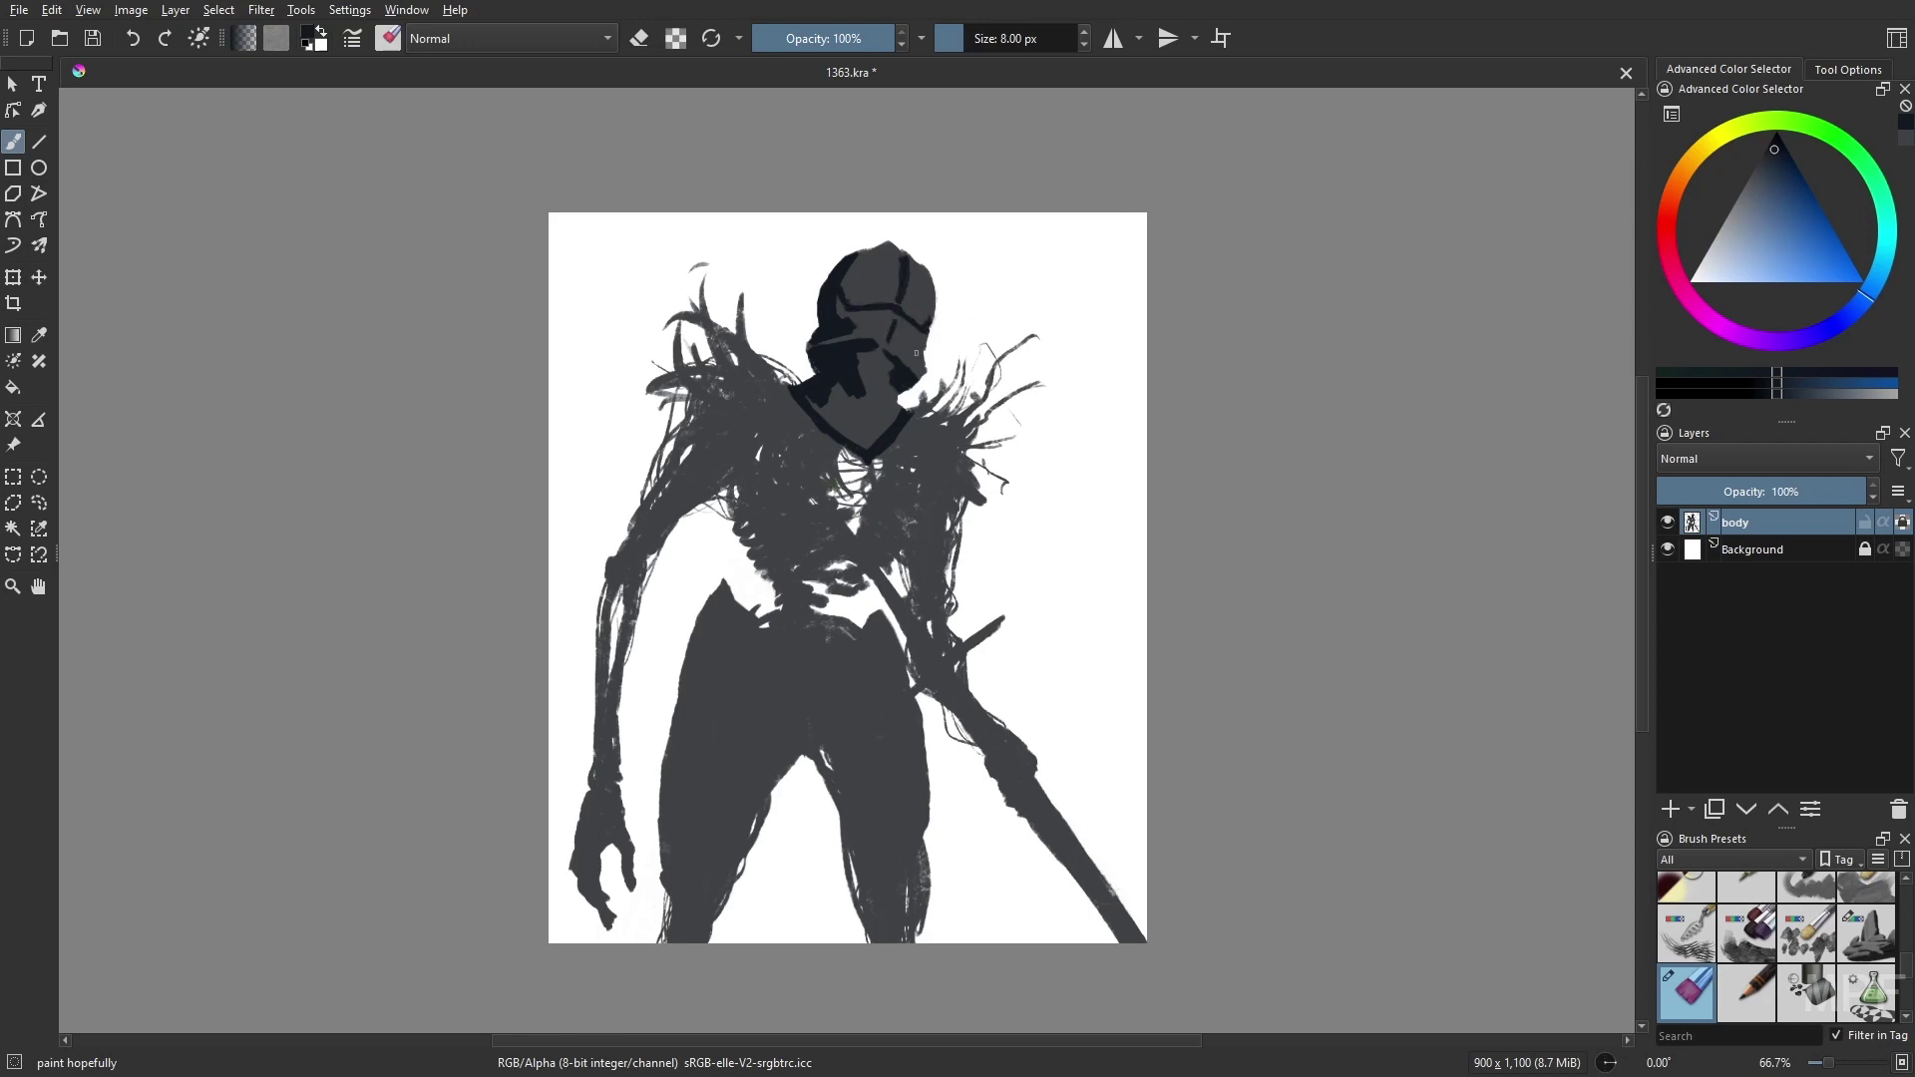
- Deepen the helmet and mask shadows with a 14 px brush and undo the last stroke
{"action": "key", "text": "bracketright"}
{"action": "key", "text": "bracketright"}
{"action": "key", "text": "bracketright"}
{"action": "key", "text": "bracketright"}
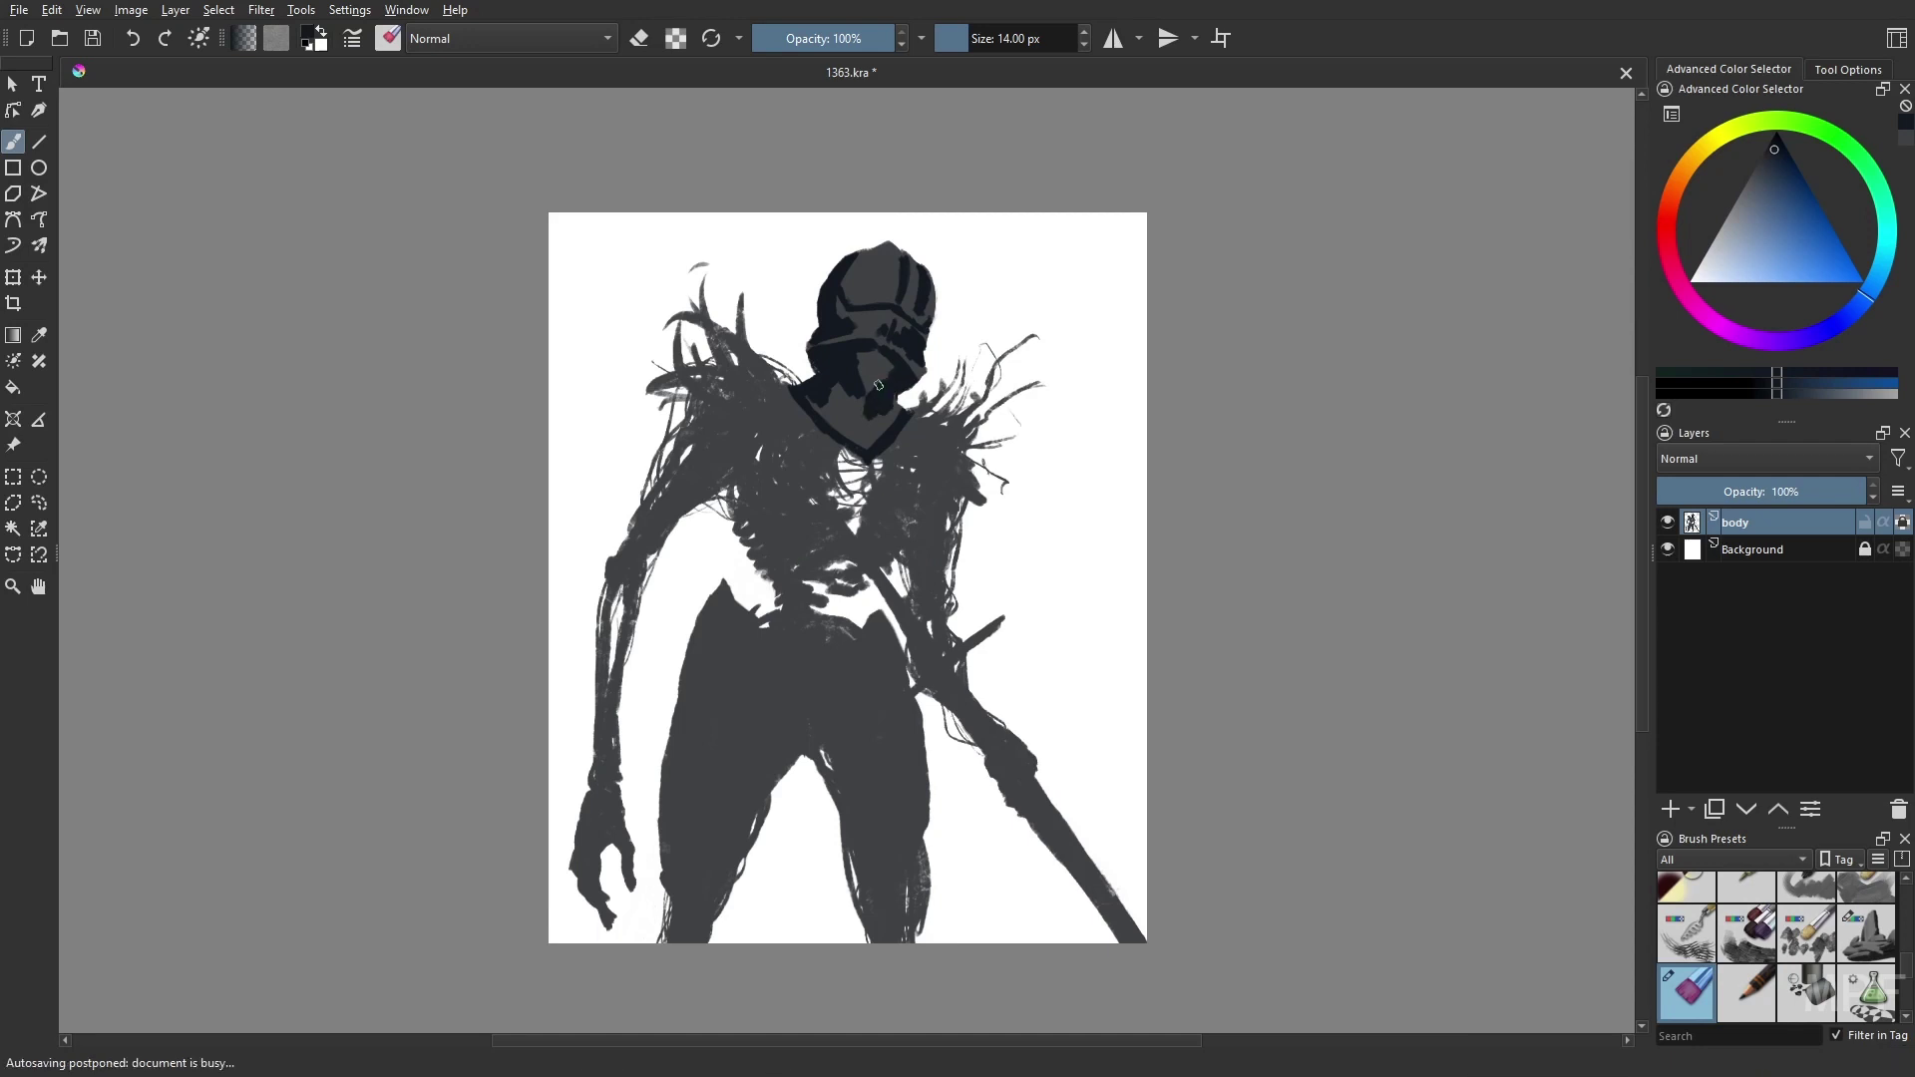
{"action": "key", "text": "ctrl+z"}
- Enlarge the brush and block in dark shadows on the side of the torso, the pelvis and the inner legs
{"action": "key", "text": "bracketright"}
{"action": "key", "text": "bracketright"}
{"action": "key", "text": "bracketright"}
{"action": "key", "text": "bracketright"}
{"action": "key", "text": "bracketright"}
{"action": "key", "text": "bracketright"}
{"action": "mouse_move", "coordinate": [758, 479]}
{"action": "left_mouse_down"}
{"action": "mouse_move", "coordinate": [768, 599]}
{"action": "mouse_move", "coordinate": [688, 898]}
{"action": "mouse_move", "coordinate": [897, 898]}
{"action": "mouse_move", "coordinate": [928, 818]}
{"action": "left_mouse_up"}
- Shade both thighs with long dark strokes using a 38 px brush and darken the sword arm and blade
{"action": "key", "text": "bracketleft"}
{"action": "key", "text": "bracketleft"}
{"action": "left_click_drag", "start_coordinate": [738, 618], "coordinate": [688, 858]}
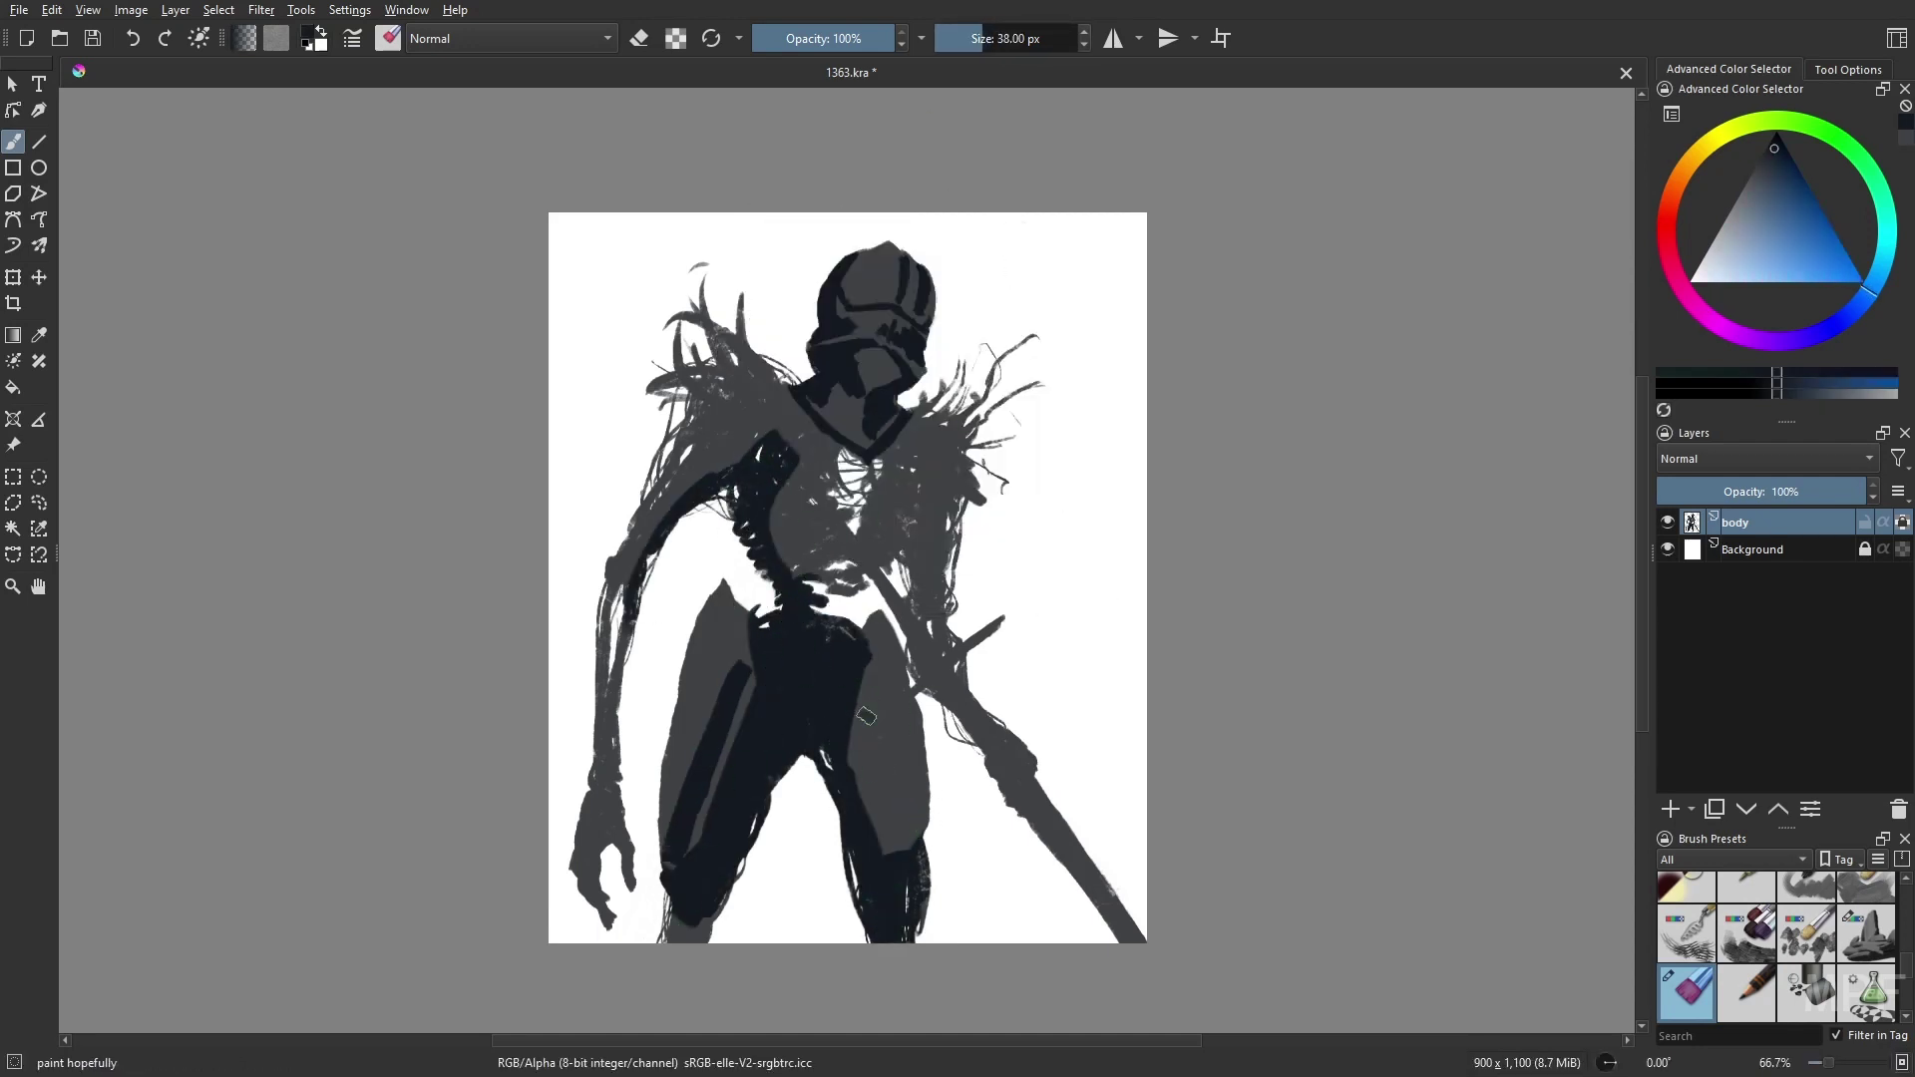
{"action": "left_click_drag", "start_coordinate": [867, 689], "coordinate": [888, 858]}
{"action": "left_click_drag", "start_coordinate": [698, 578], "coordinate": [719, 748]}
{"action": "left_click_drag", "start_coordinate": [878, 579], "coordinate": [907, 718]}
{"action": "mouse_move", "coordinate": [938, 479]}
{"action": "left_mouse_down"}
{"action": "mouse_move", "coordinate": [945, 718]}
{"action": "mouse_move", "coordinate": [1128, 928]}
{"action": "left_mouse_up"}
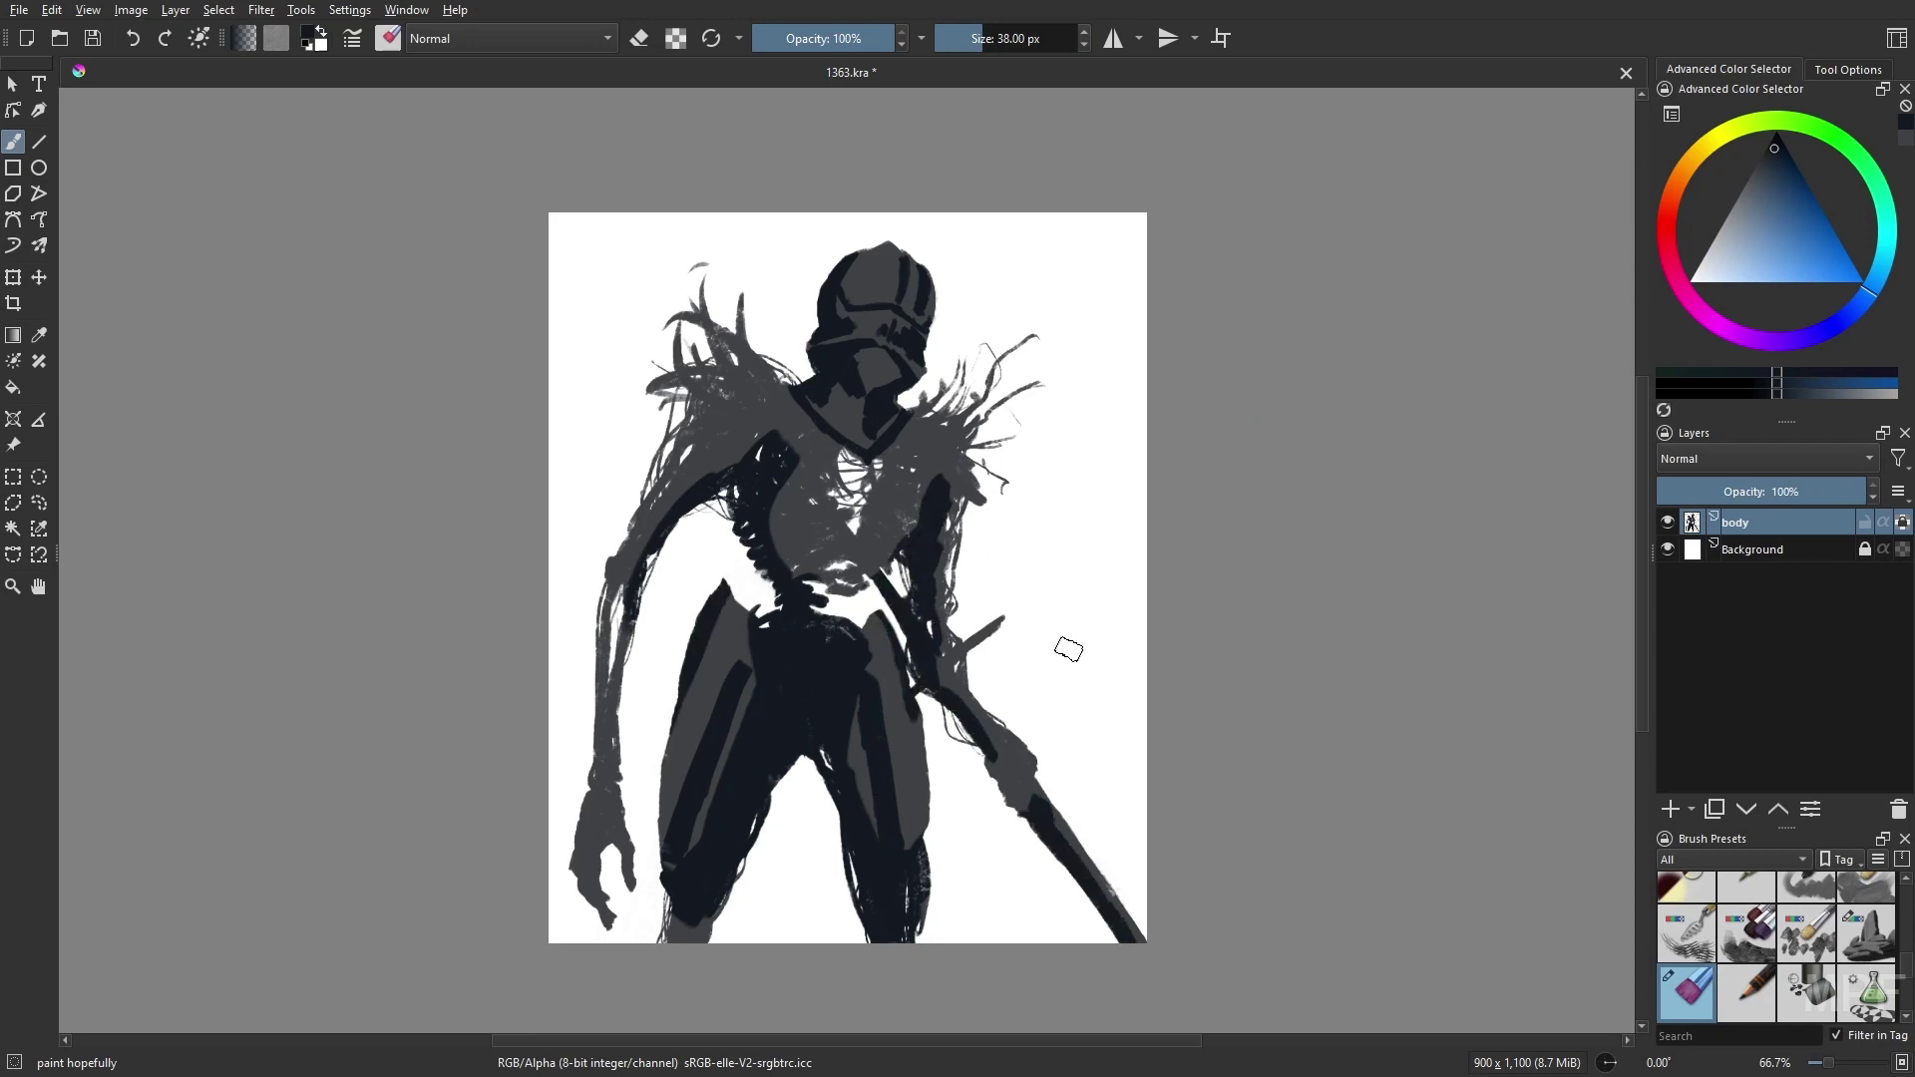
- Reduce the brush to 14 px and paint shadow details on the thick upper section of the sword
{"action": "key", "text": "bracketleft"}
{"action": "key", "text": "bracketleft"}
{"action": "key", "text": "bracketleft"}
{"action": "mouse_move", "coordinate": [992, 743]}
{"action": "left_mouse_down"}
{"action": "mouse_move", "coordinate": [1067, 798]}
{"action": "mouse_move", "coordinate": [1032, 803]}
{"action": "left_mouse_up"}
{"action": "left_click_drag", "start_coordinate": [977, 708], "coordinate": [1008, 743]}
- Paint dark rib-like strokes across the chest and abdomen
{"action": "left_click_drag", "start_coordinate": [778, 509], "coordinate": [828, 573]}
{"action": "left_click_drag", "start_coordinate": [798, 429], "coordinate": [788, 519]}
{"action": "mouse_move", "coordinate": [788, 399]}
{"action": "left_mouse_down"}
{"action": "mouse_move", "coordinate": [897, 458]}
{"action": "mouse_move", "coordinate": [918, 559]}
{"action": "left_mouse_up"}
- Shade the shoulders and the free arm down to the clawed hand with thin dark strokes
{"action": "left_click_drag", "start_coordinate": [748, 449], "coordinate": [619, 574]}
{"action": "left_click_drag", "start_coordinate": [768, 369], "coordinate": [678, 479]}
{"action": "left_click_drag", "start_coordinate": [918, 429], "coordinate": [968, 489]}
{"action": "left_click_drag", "start_coordinate": [623, 579], "coordinate": [594, 778]}
{"action": "left_click_drag", "start_coordinate": [596, 798], "coordinate": [577, 838]}
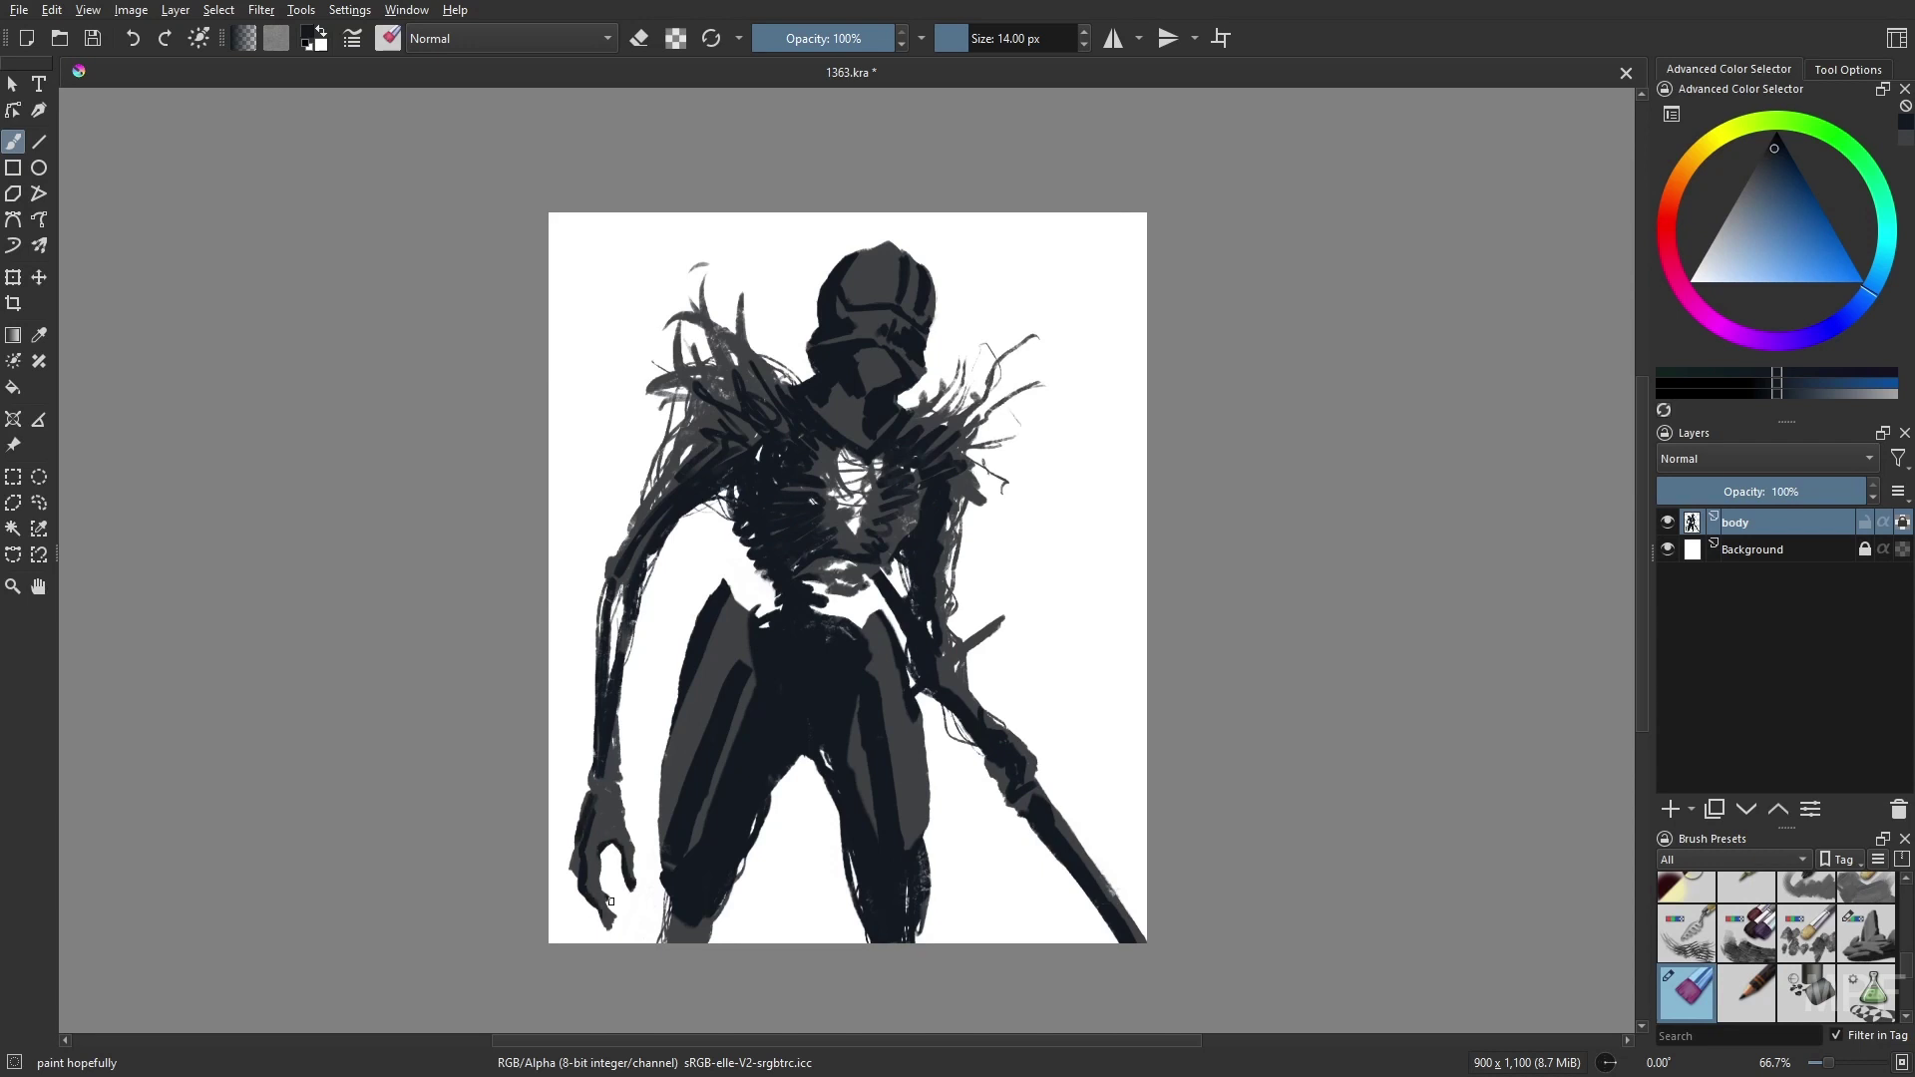
- Turn off the alpha lock on the body layer and sharpen the crown of the helmet into a peak
{"action": "left_click_drag", "start_coordinate": [1122, 818], "coordinate": [1040, 691]}
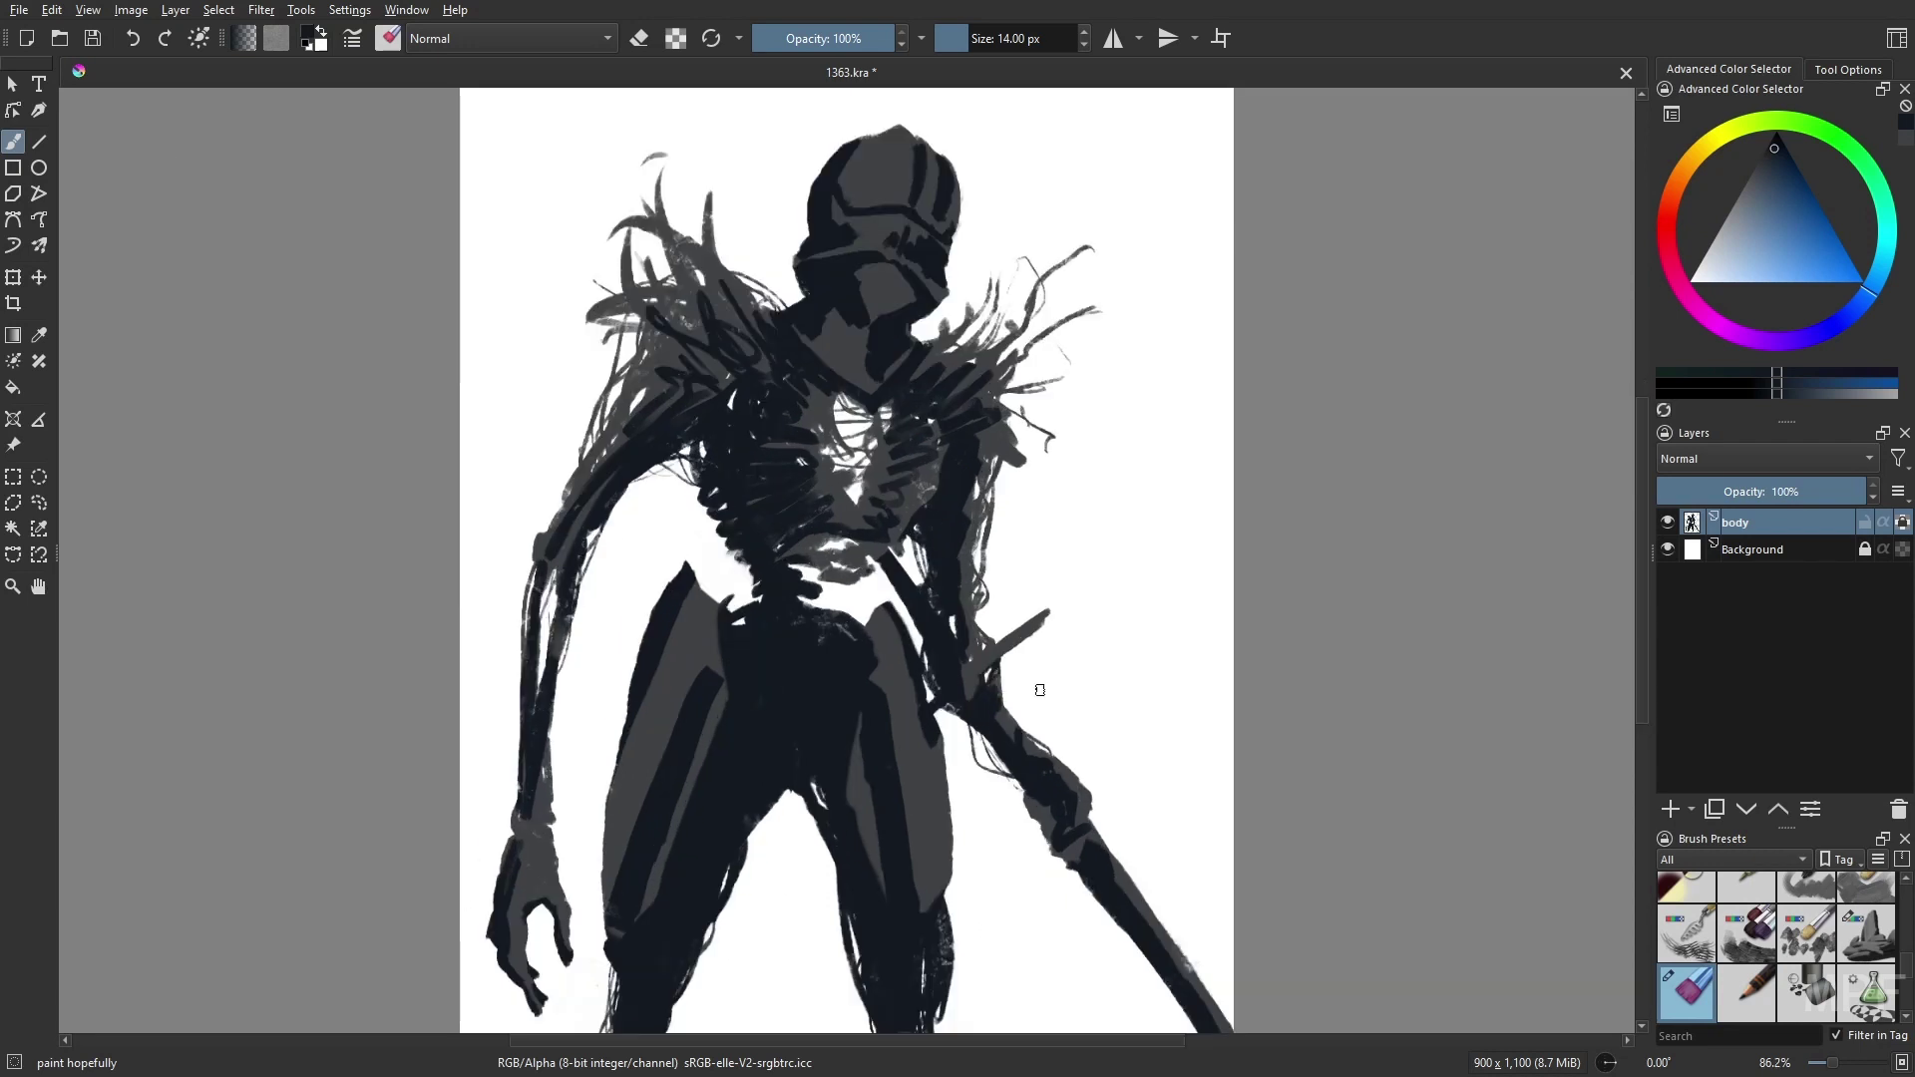
{"action": "left_click", "coordinate": [1902, 522]}
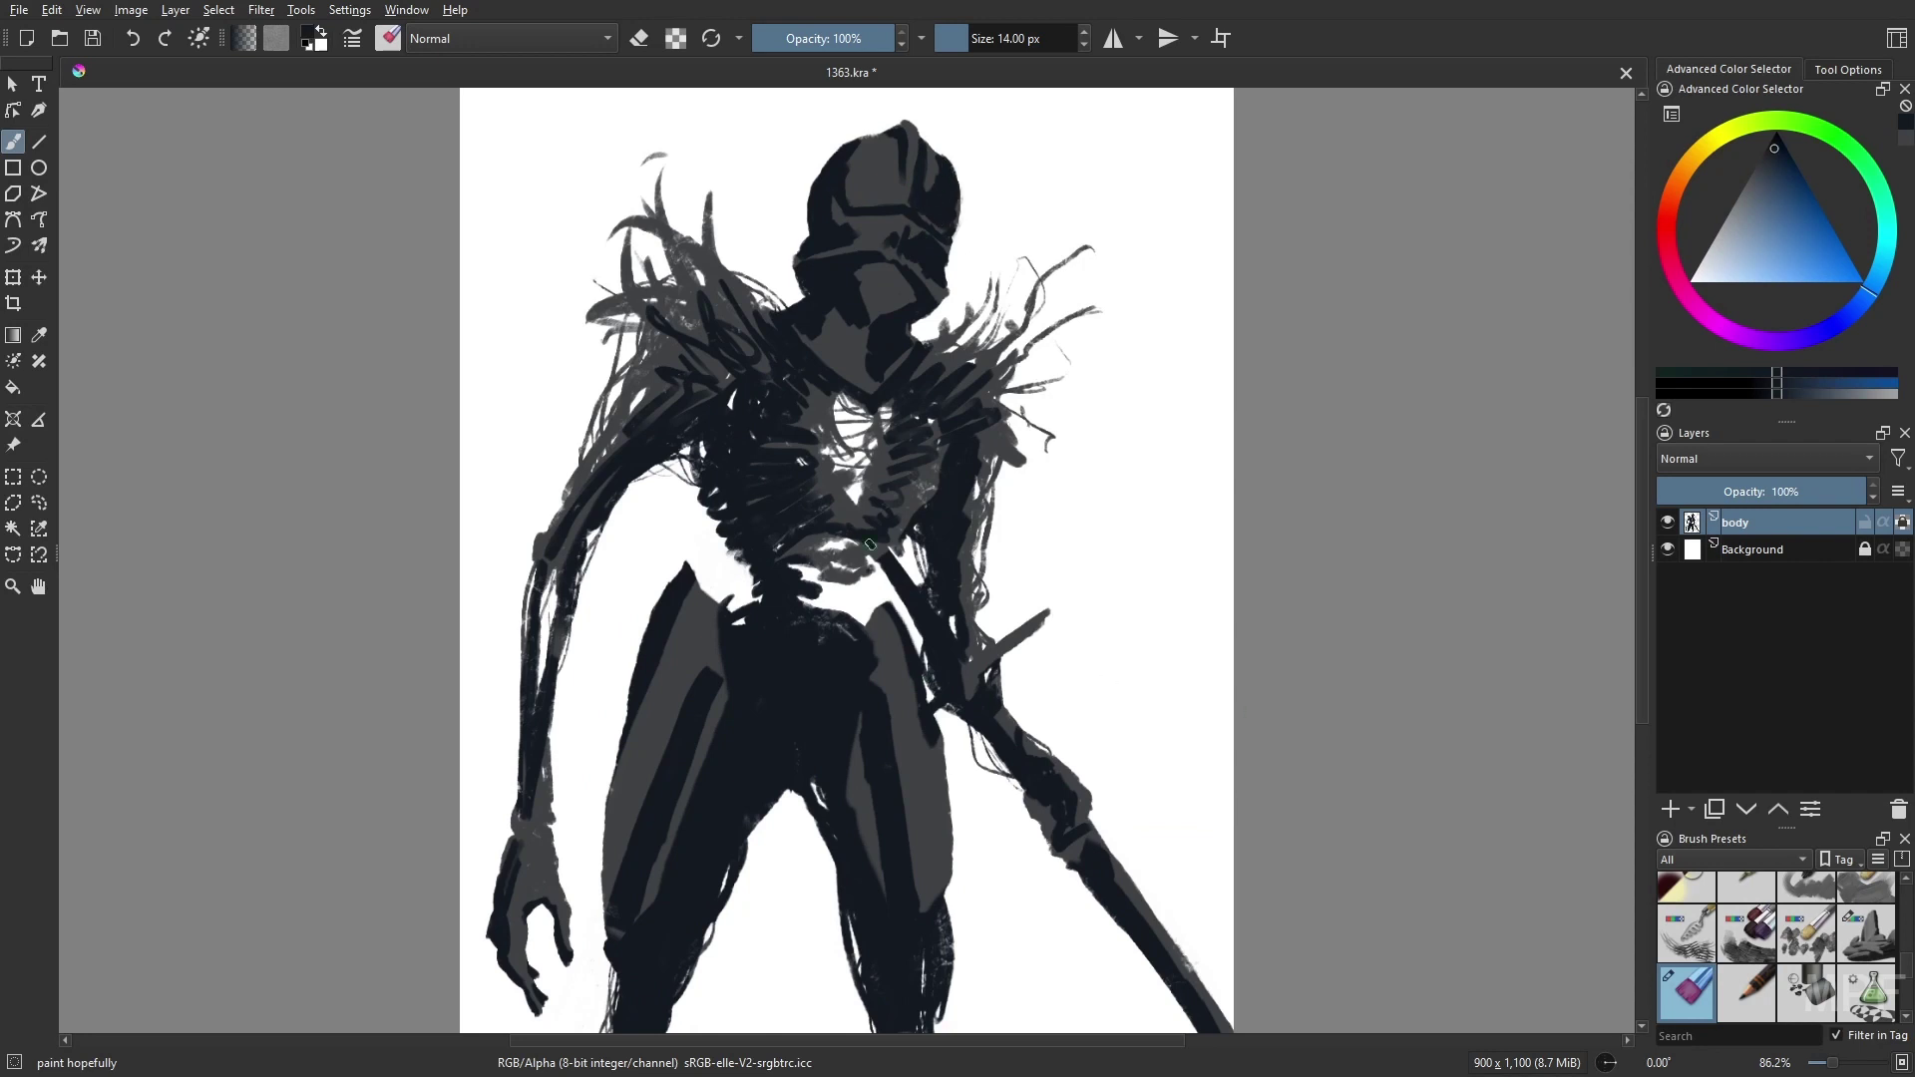
- Paint dark strokes over the ribs and abdomen and darken the sword's crossguard
{"action": "left_click_drag", "start_coordinate": [870, 544], "coordinate": [928, 424]}
{"action": "left_click_drag", "start_coordinate": [788, 559], "coordinate": [898, 538]}
{"action": "left_click_drag", "start_coordinate": [1052, 613], "coordinate": [968, 673]}
- Paint slanted dark stripes across the armor plates on both thighs
{"action": "left_click_drag", "start_coordinate": [688, 788], "coordinate": [608, 888]}
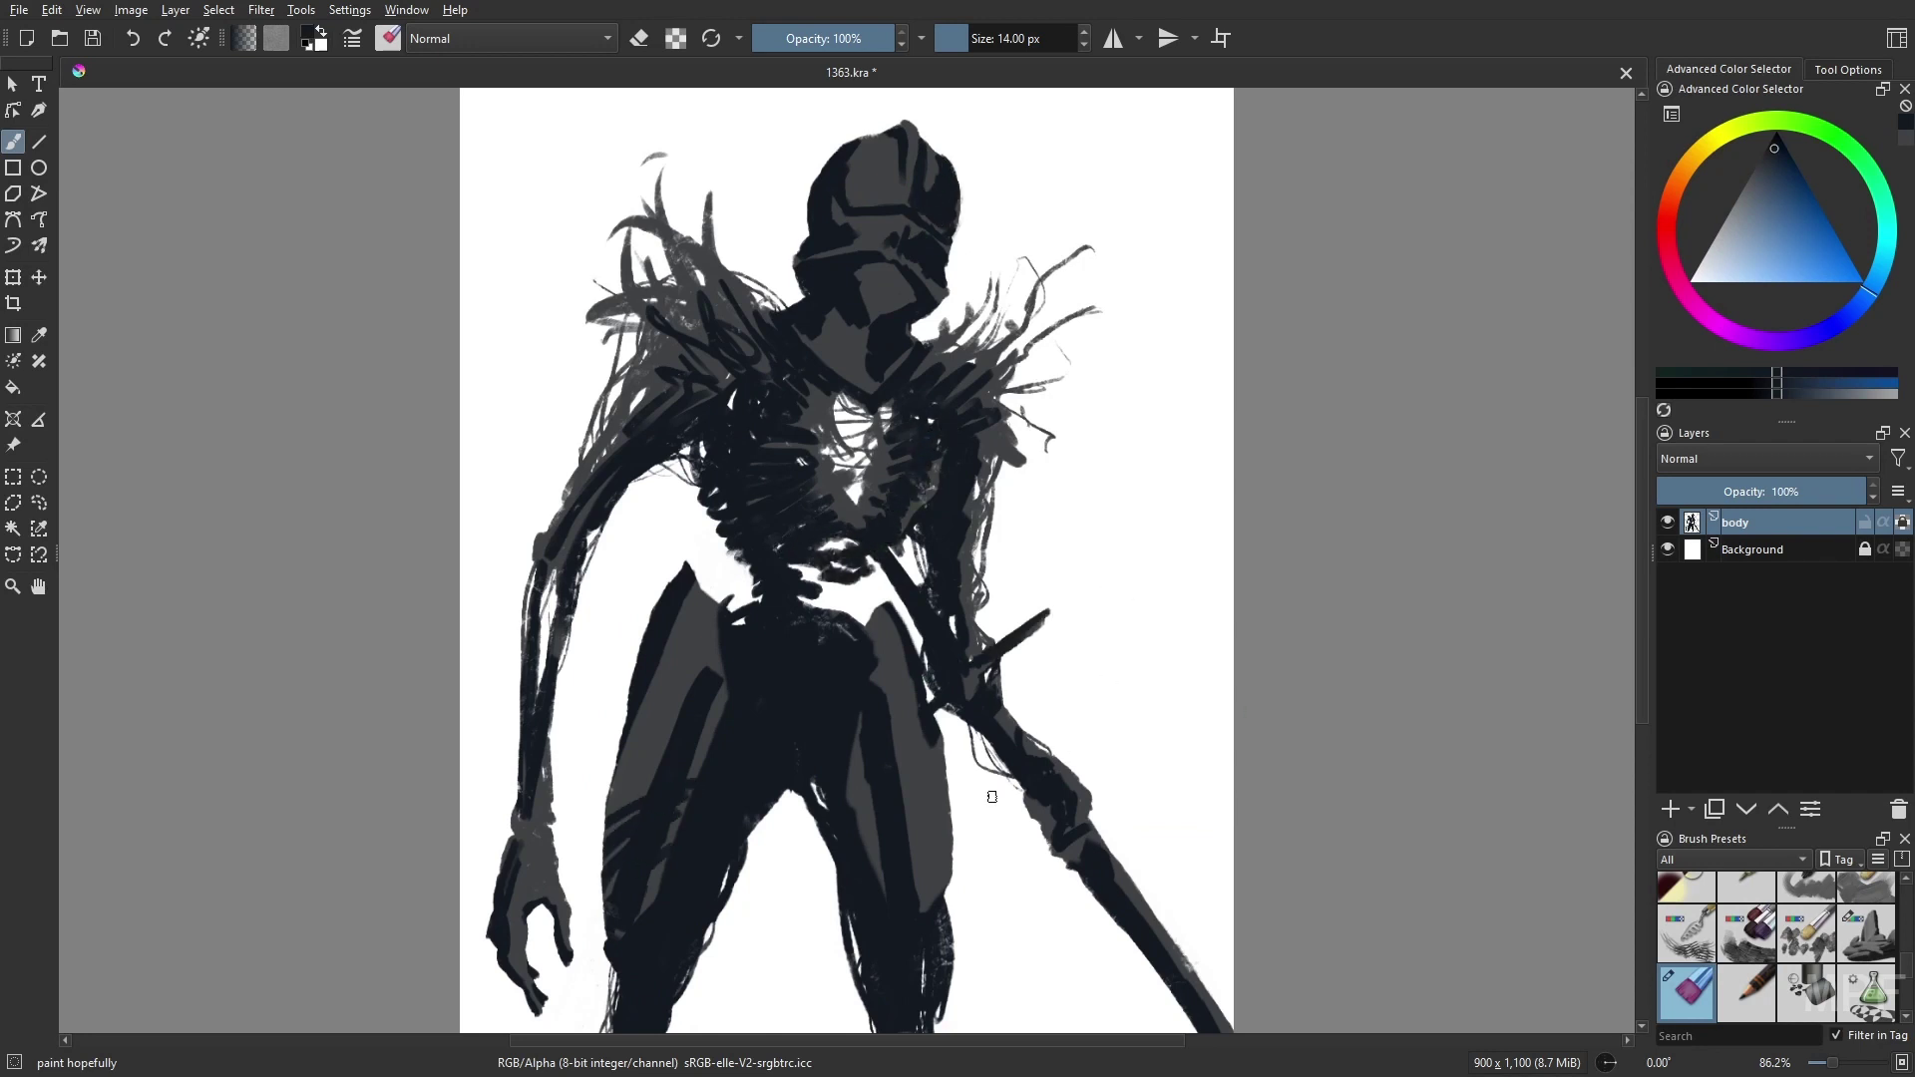
{"action": "left_click_drag", "start_coordinate": [948, 793], "coordinate": [913, 903]}
{"action": "left_click_drag", "start_coordinate": [693, 619], "coordinate": [663, 704]}
{"action": "left_click_drag", "start_coordinate": [713, 583], "coordinate": [659, 718]}
{"action": "left_click_drag", "start_coordinate": [877, 619], "coordinate": [917, 707]}
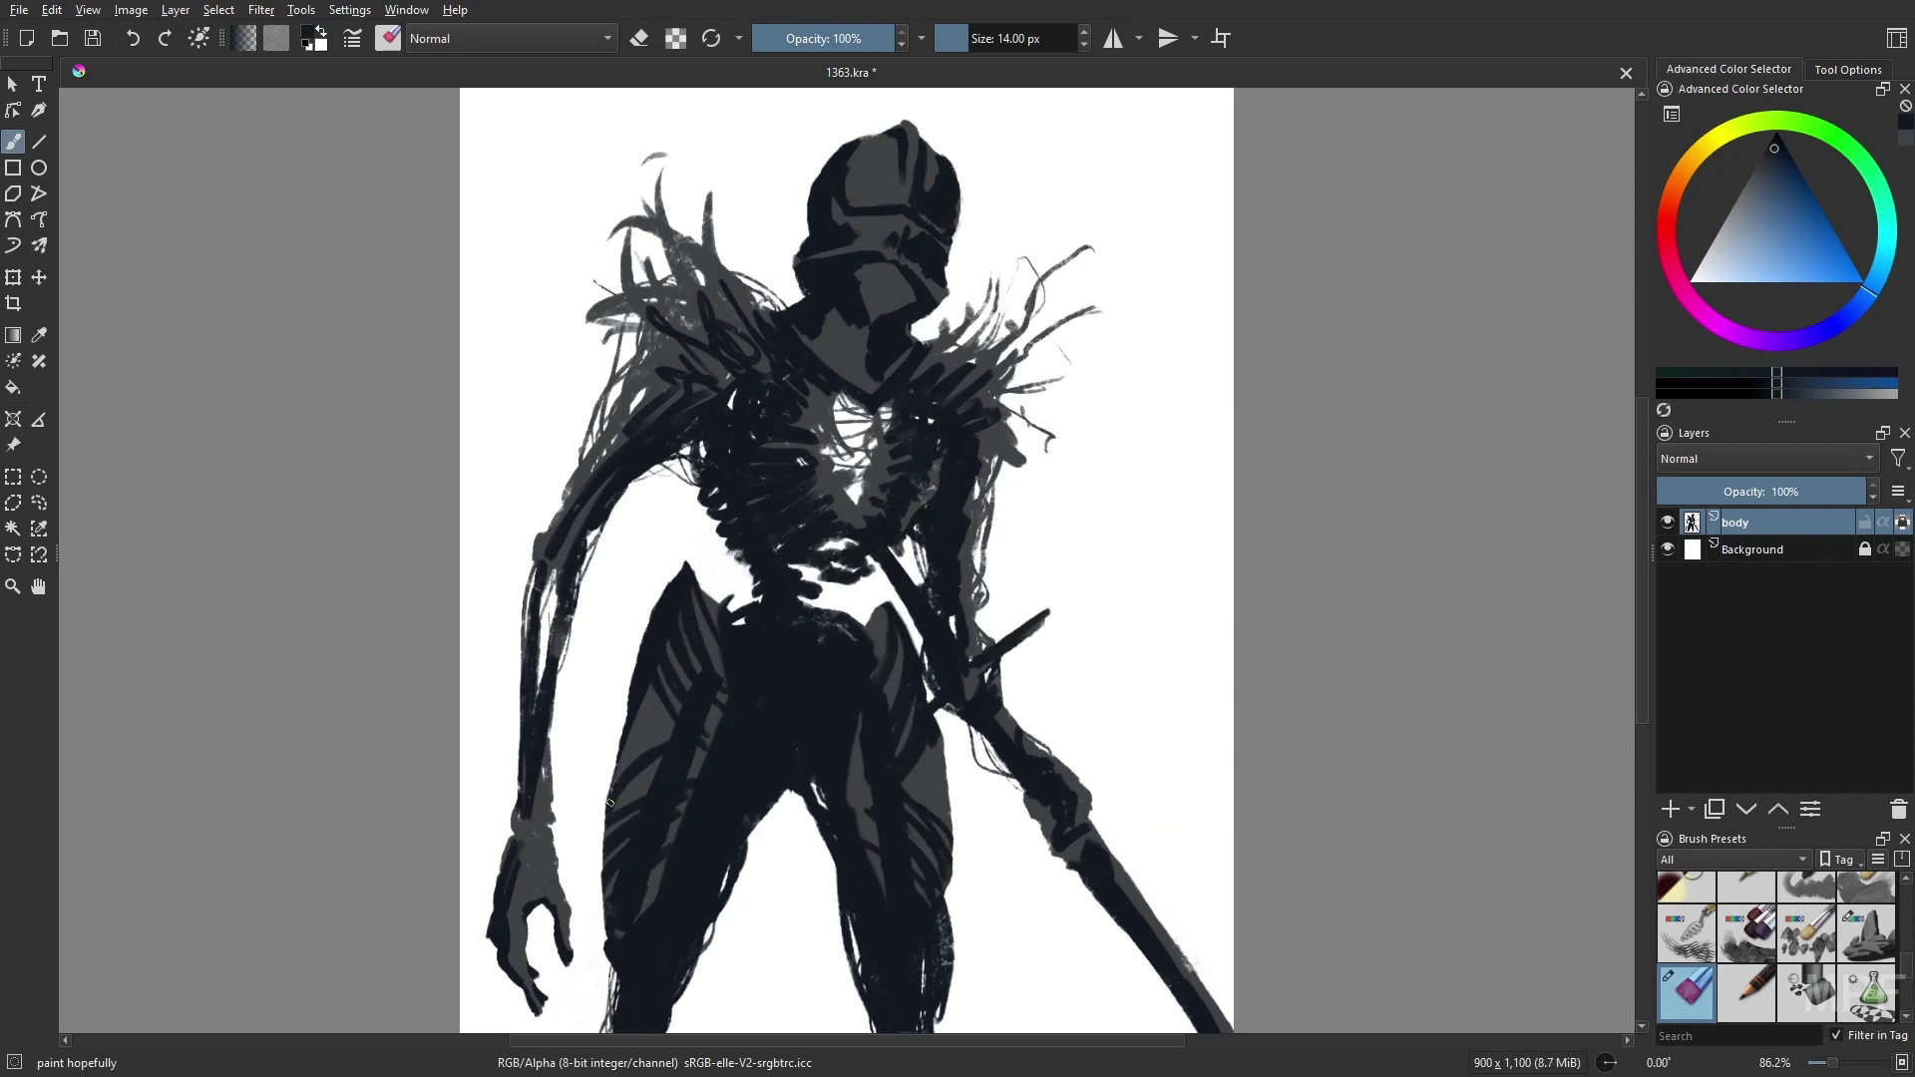
- Switch to the Gamer Knife Maybe brush and blend dark tones over the shoulders, upper arms and chest
{"action": "right_click", "coordinate": [950, 787]}
{"action": "right_click", "coordinate": [949, 787]}
{"action": "right_click", "coordinate": [956, 626]}
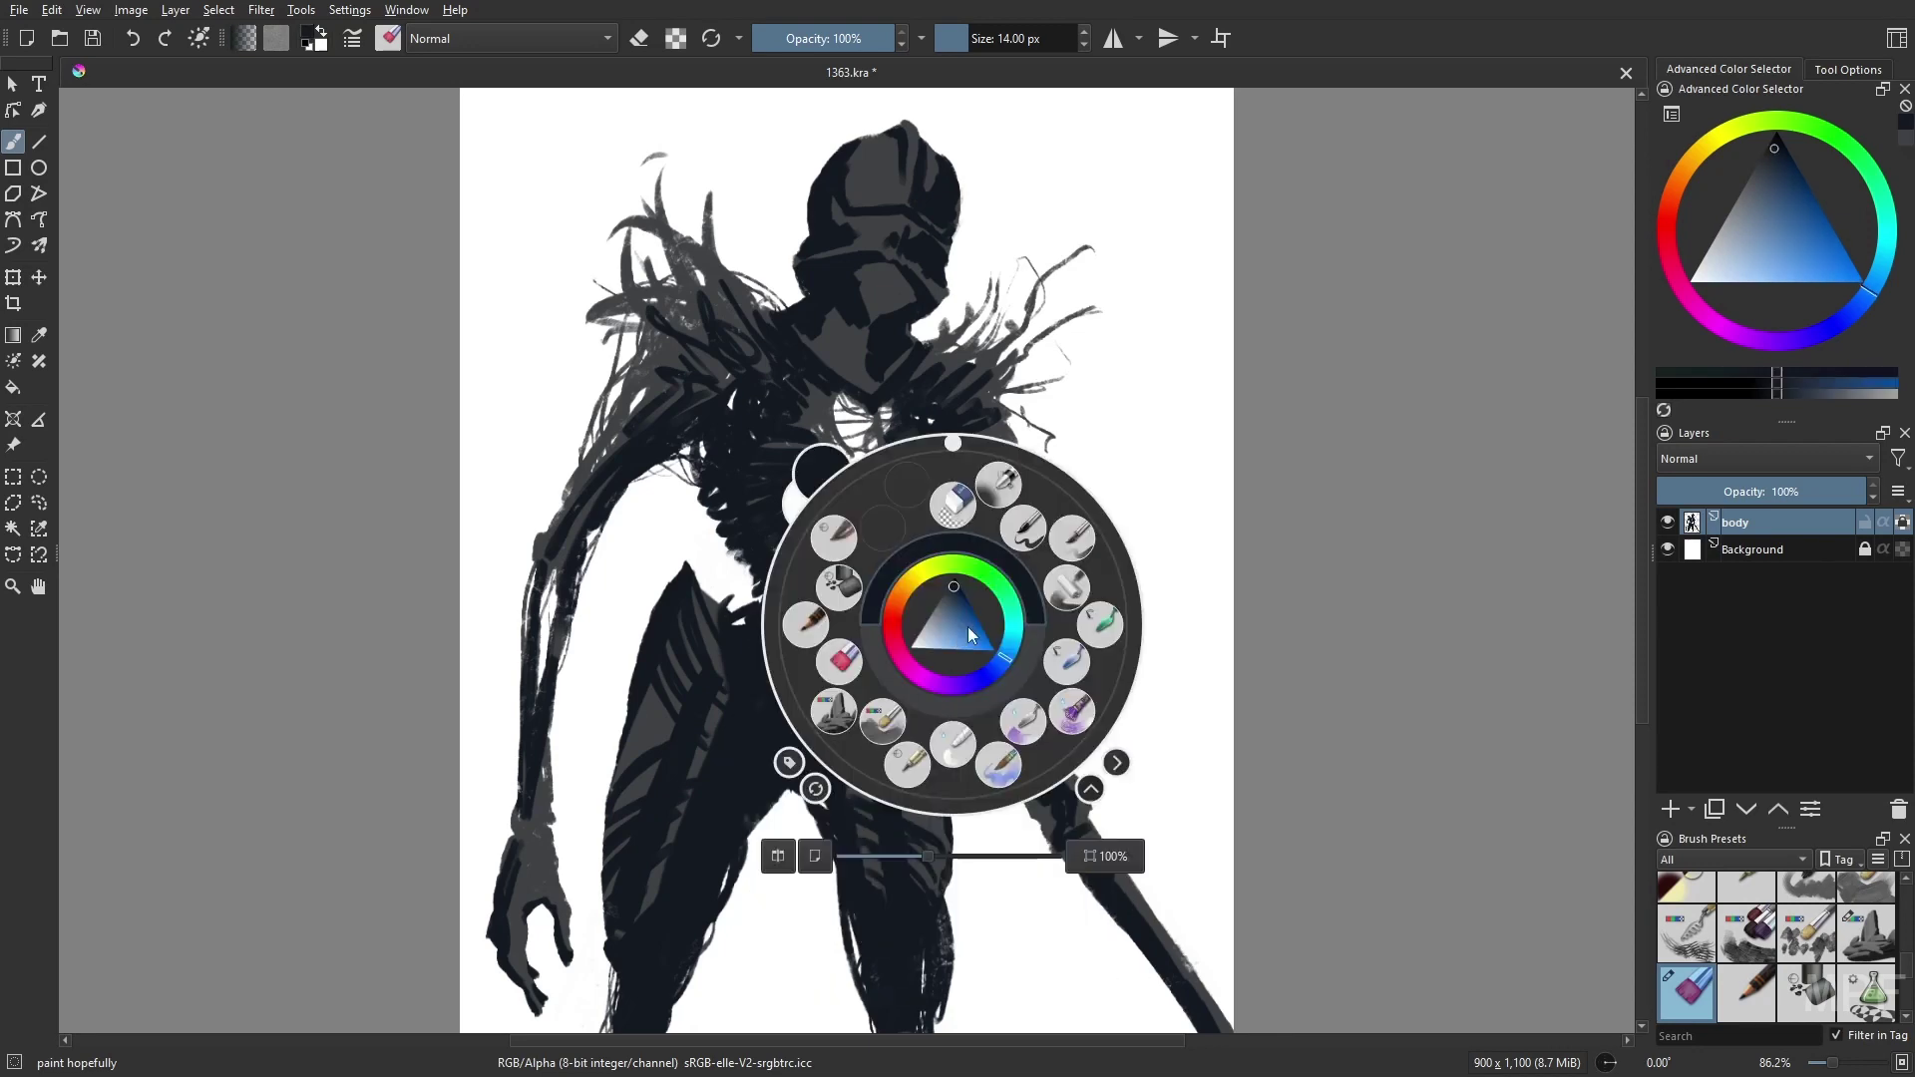
{"action": "left_click", "coordinate": [1100, 625]}
{"action": "left_click_drag", "start_coordinate": [738, 250], "coordinate": [559, 578]}
{"action": "left_click_drag", "start_coordinate": [973, 354], "coordinate": [873, 499]}
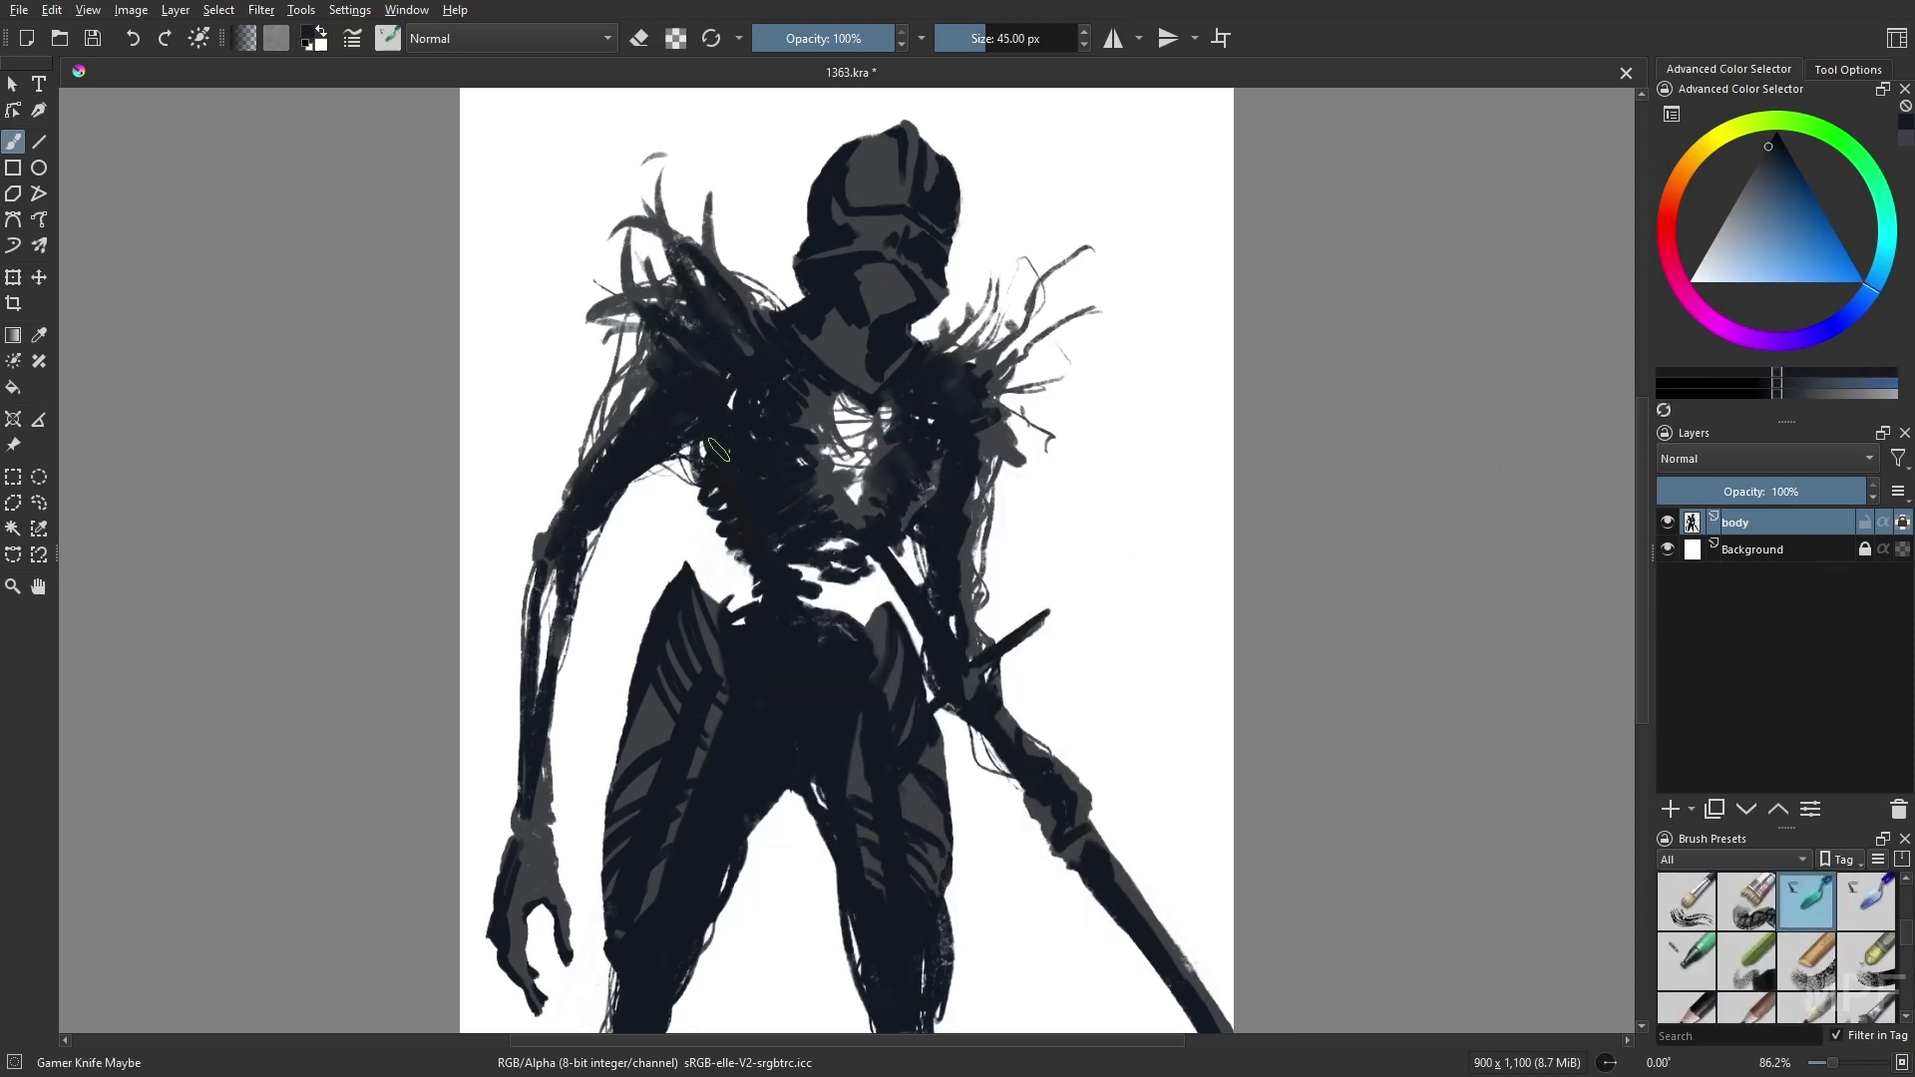
{"action": "left_click_drag", "start_coordinate": [828, 394], "coordinate": [808, 451]}
- Reduce the paint hopefully brush to about 7 px and paint pale grey highlights on the helmet, face plate and neck
{"action": "key", "text": "slash"}
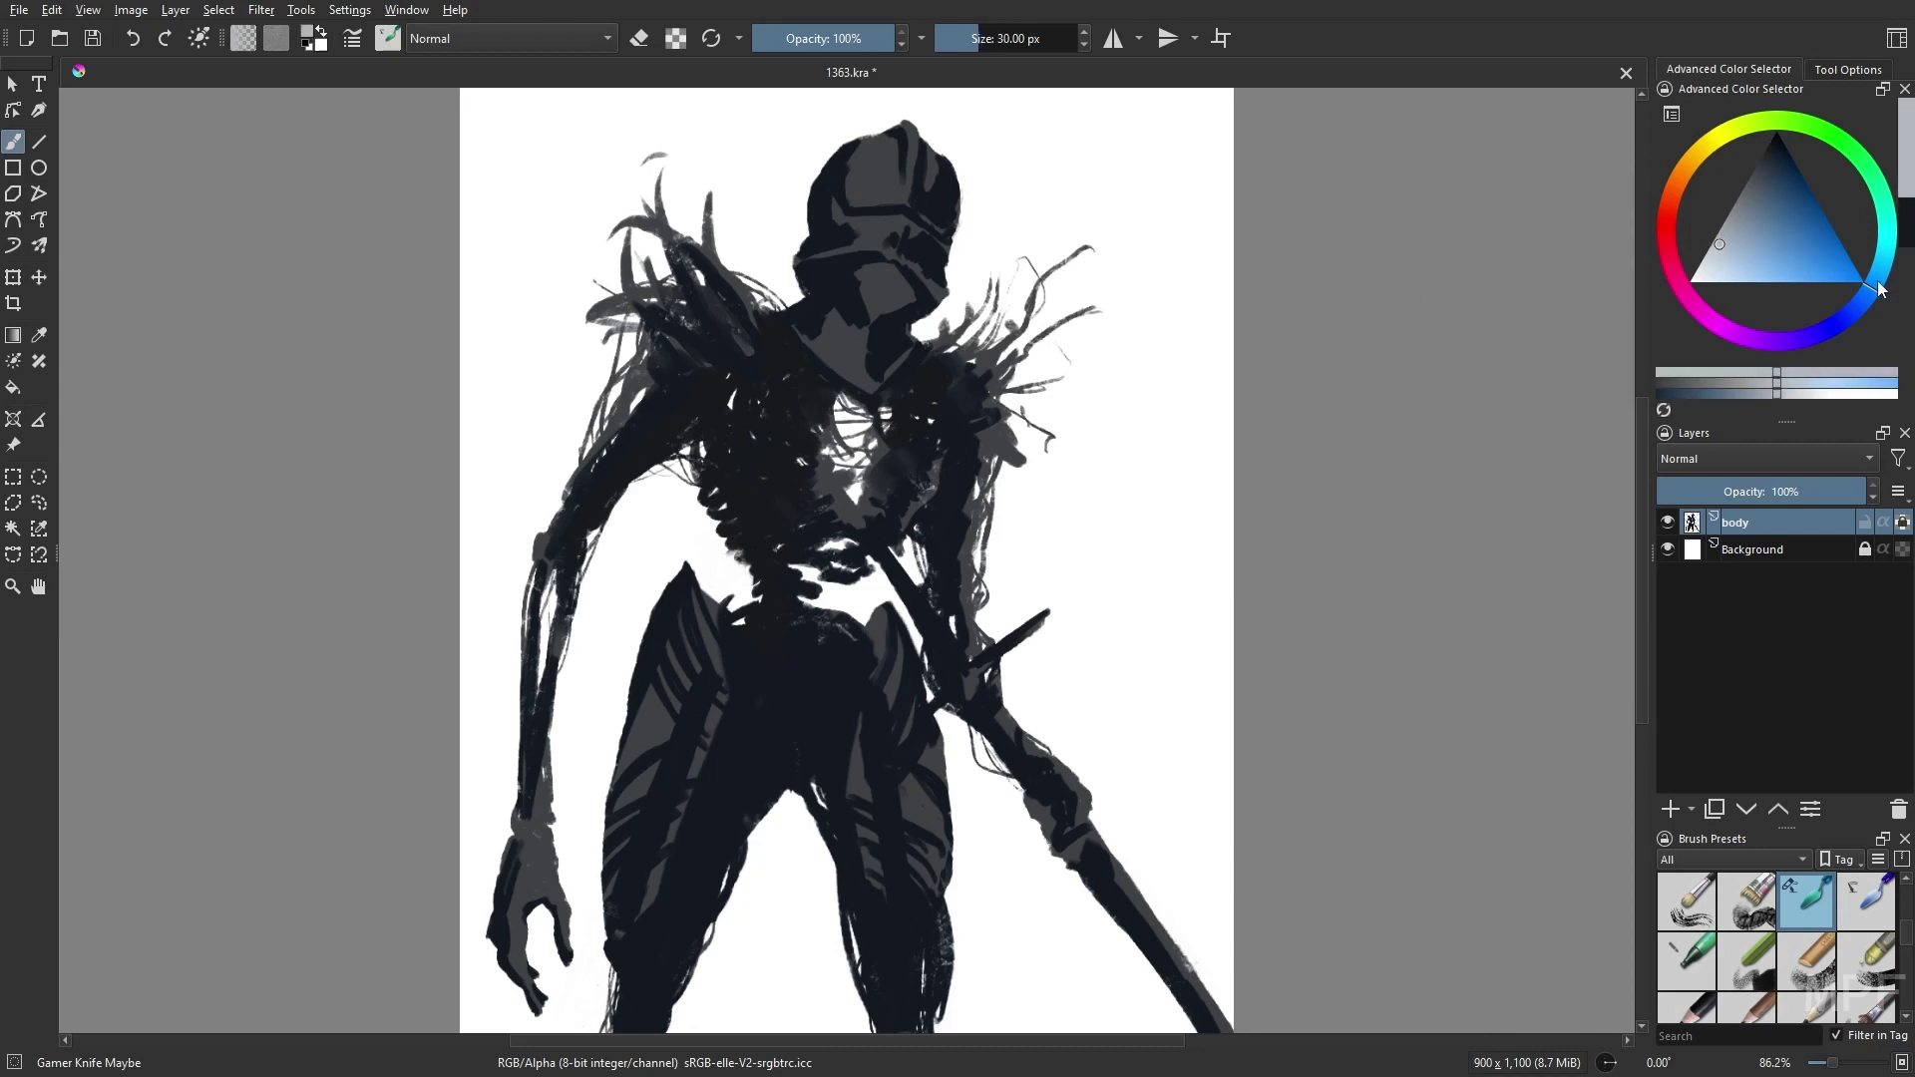
{"action": "mouse_move", "coordinate": [882, 272]}
{"action": "left_mouse_down"}
{"action": "mouse_move", "coordinate": [848, 241]}
{"action": "mouse_move", "coordinate": [923, 225]}
{"action": "left_mouse_up"}
{"action": "key", "text": "bracketleft"}
{"action": "key", "text": "bracketleft"}
{"action": "key", "text": "bracketleft"}
{"action": "key", "text": "bracketleft"}
{"action": "key", "text": "bracketleft"}
{"action": "key", "text": "bracketright"}
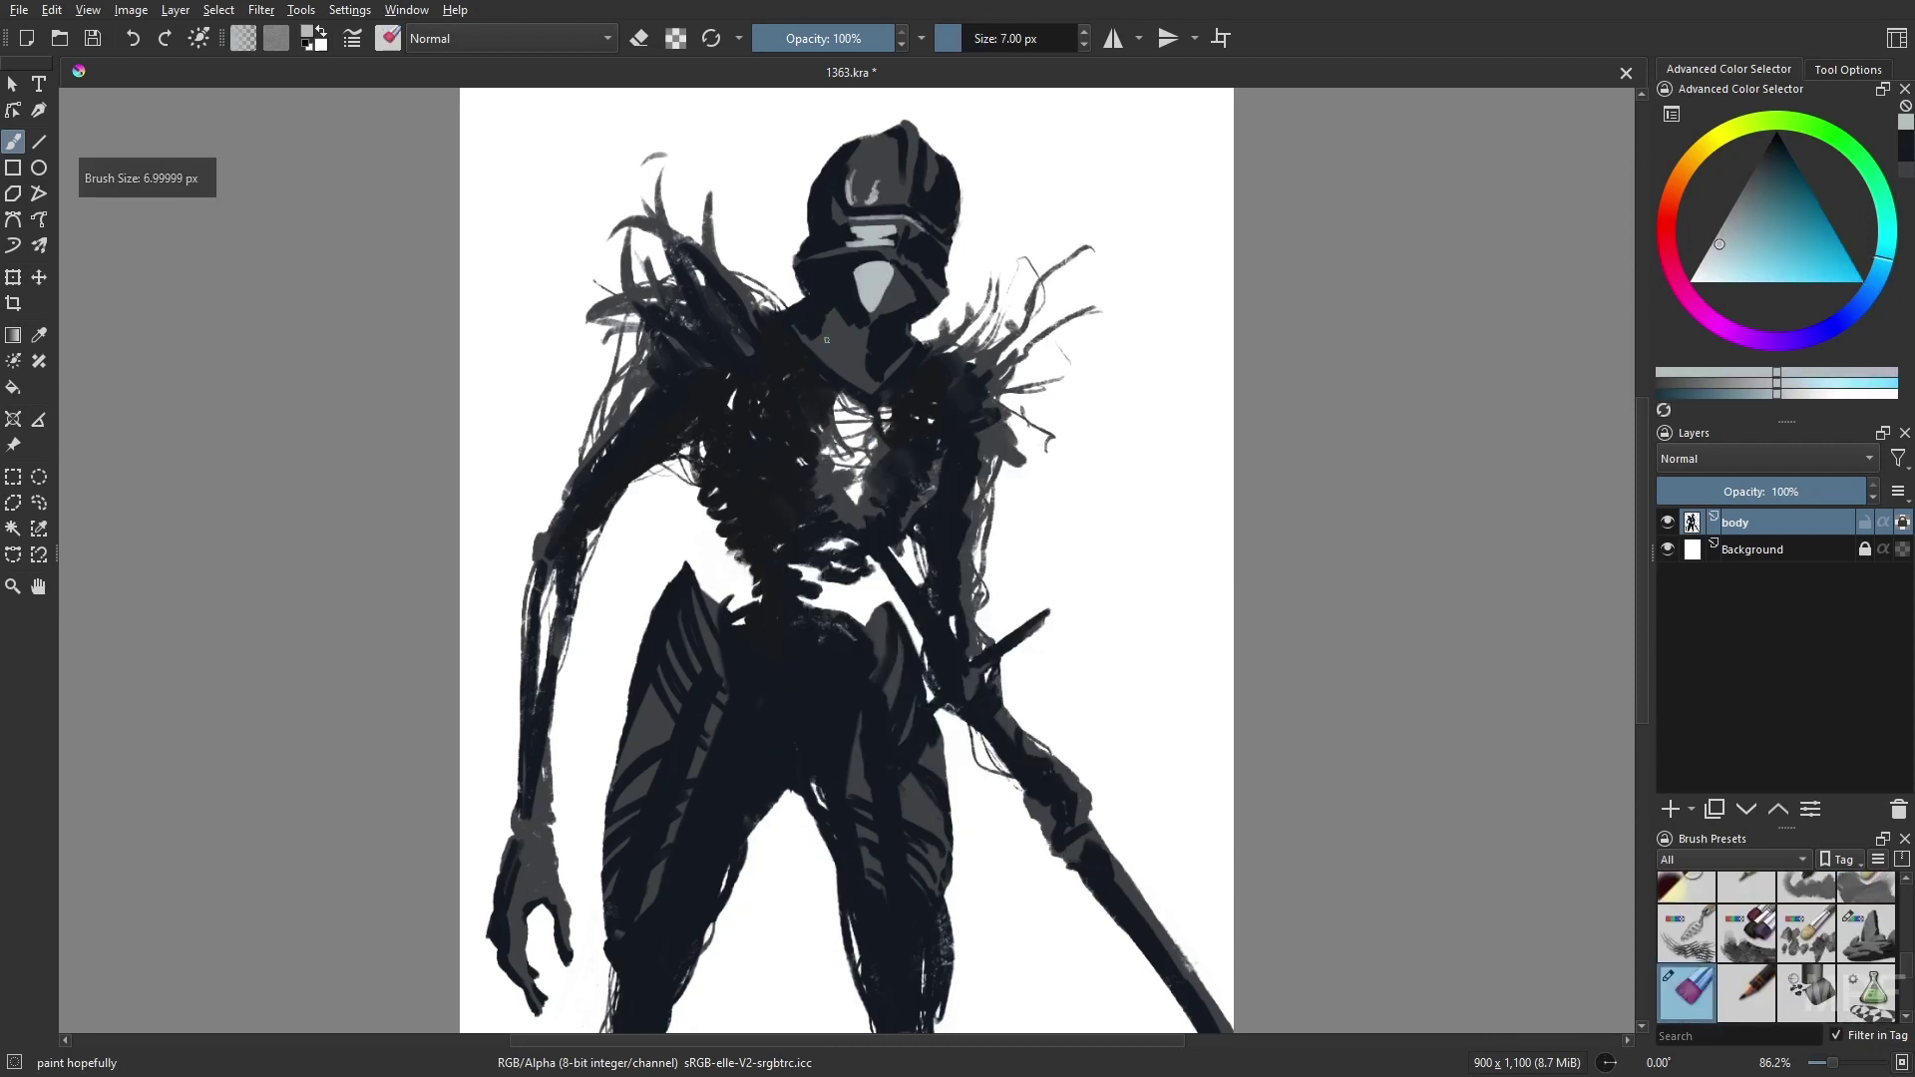
{"action": "key", "text": "m"}
{"action": "left_click_drag", "start_coordinate": [846, 335], "coordinate": [858, 351]}
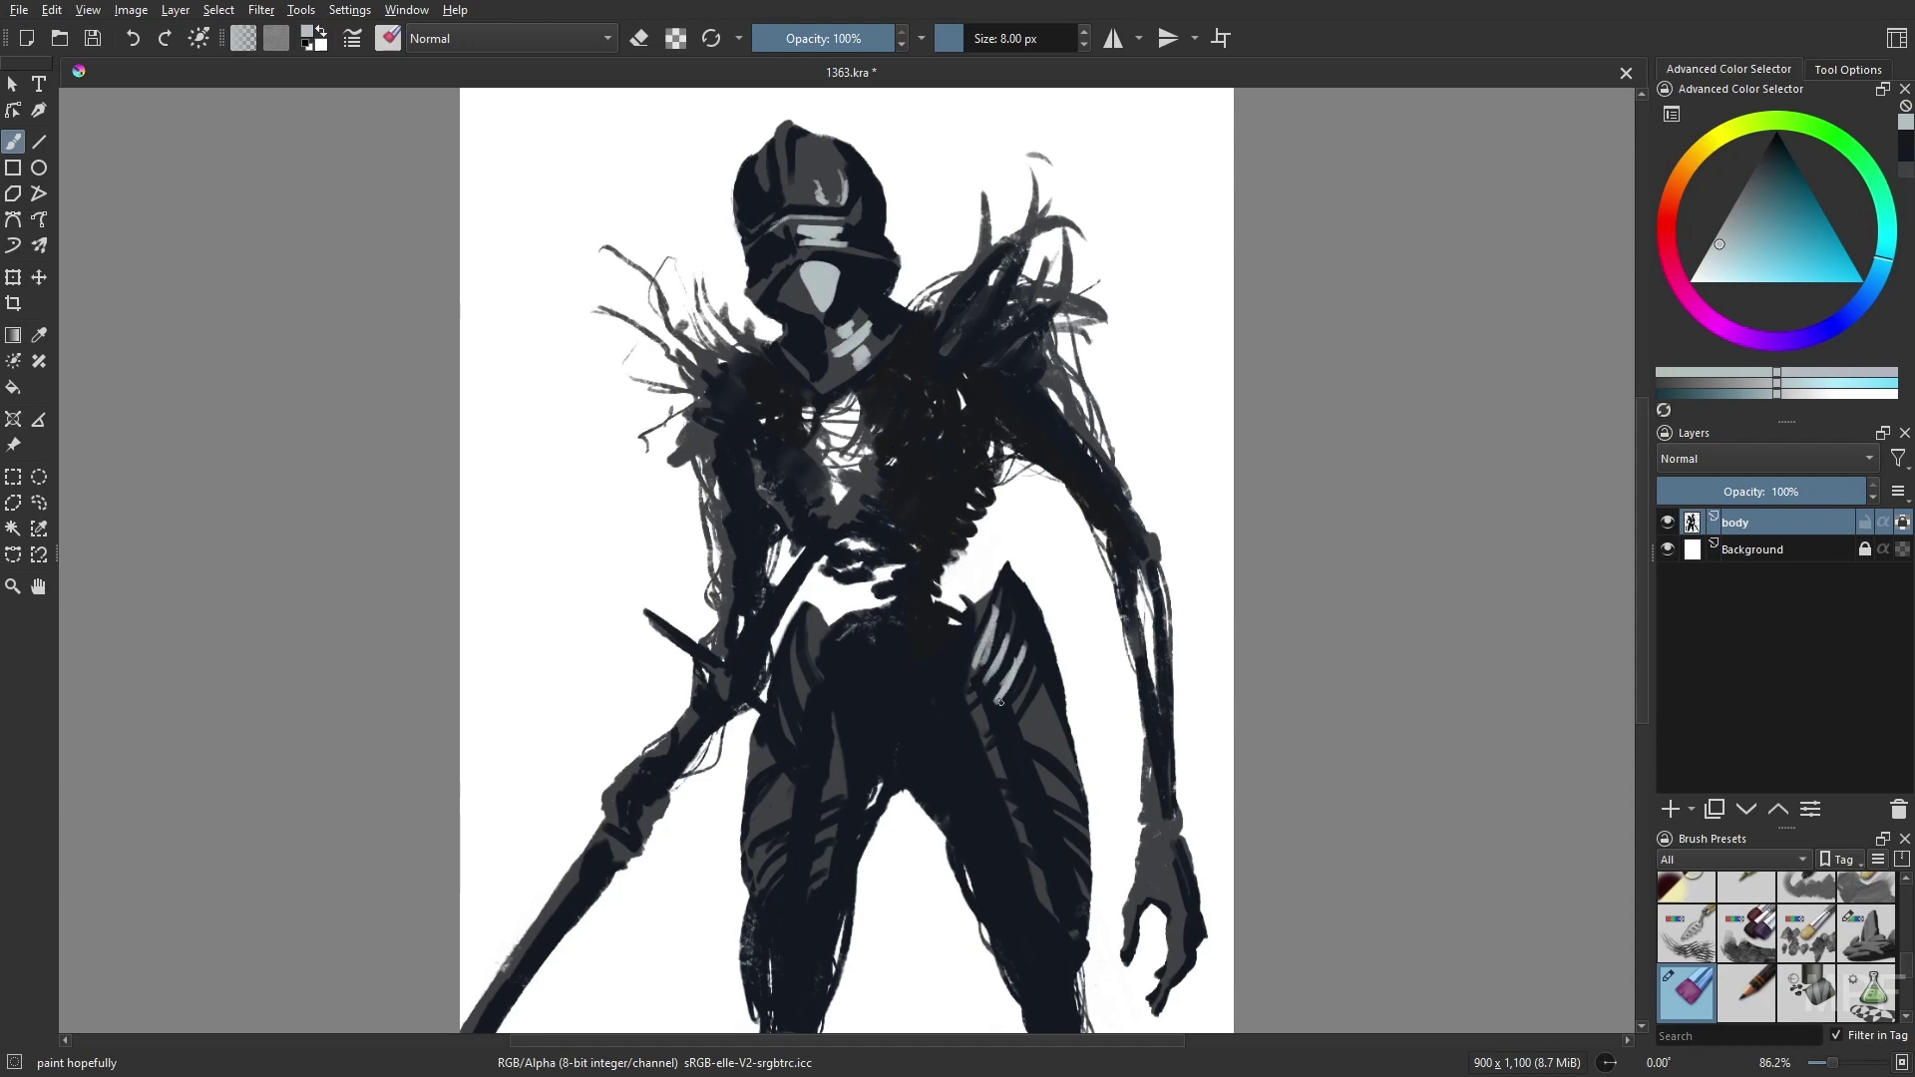
- Paint pale grey striped highlights on the armor of both thighs, enlarging the brush to about 13 px
{"action": "key", "text": "bracketright"}
{"action": "left_click_drag", "start_coordinate": [1001, 702], "coordinate": [1047, 736]}
{"action": "key", "text": "bracketright"}
{"action": "key", "text": "m"}
{"action": "mouse_move", "coordinate": [903, 663]}
{"action": "left_mouse_down"}
{"action": "mouse_move", "coordinate": [913, 758]}
{"action": "mouse_move", "coordinate": [871, 836]}
{"action": "left_mouse_up"}
{"action": "key", "text": "bracketright"}
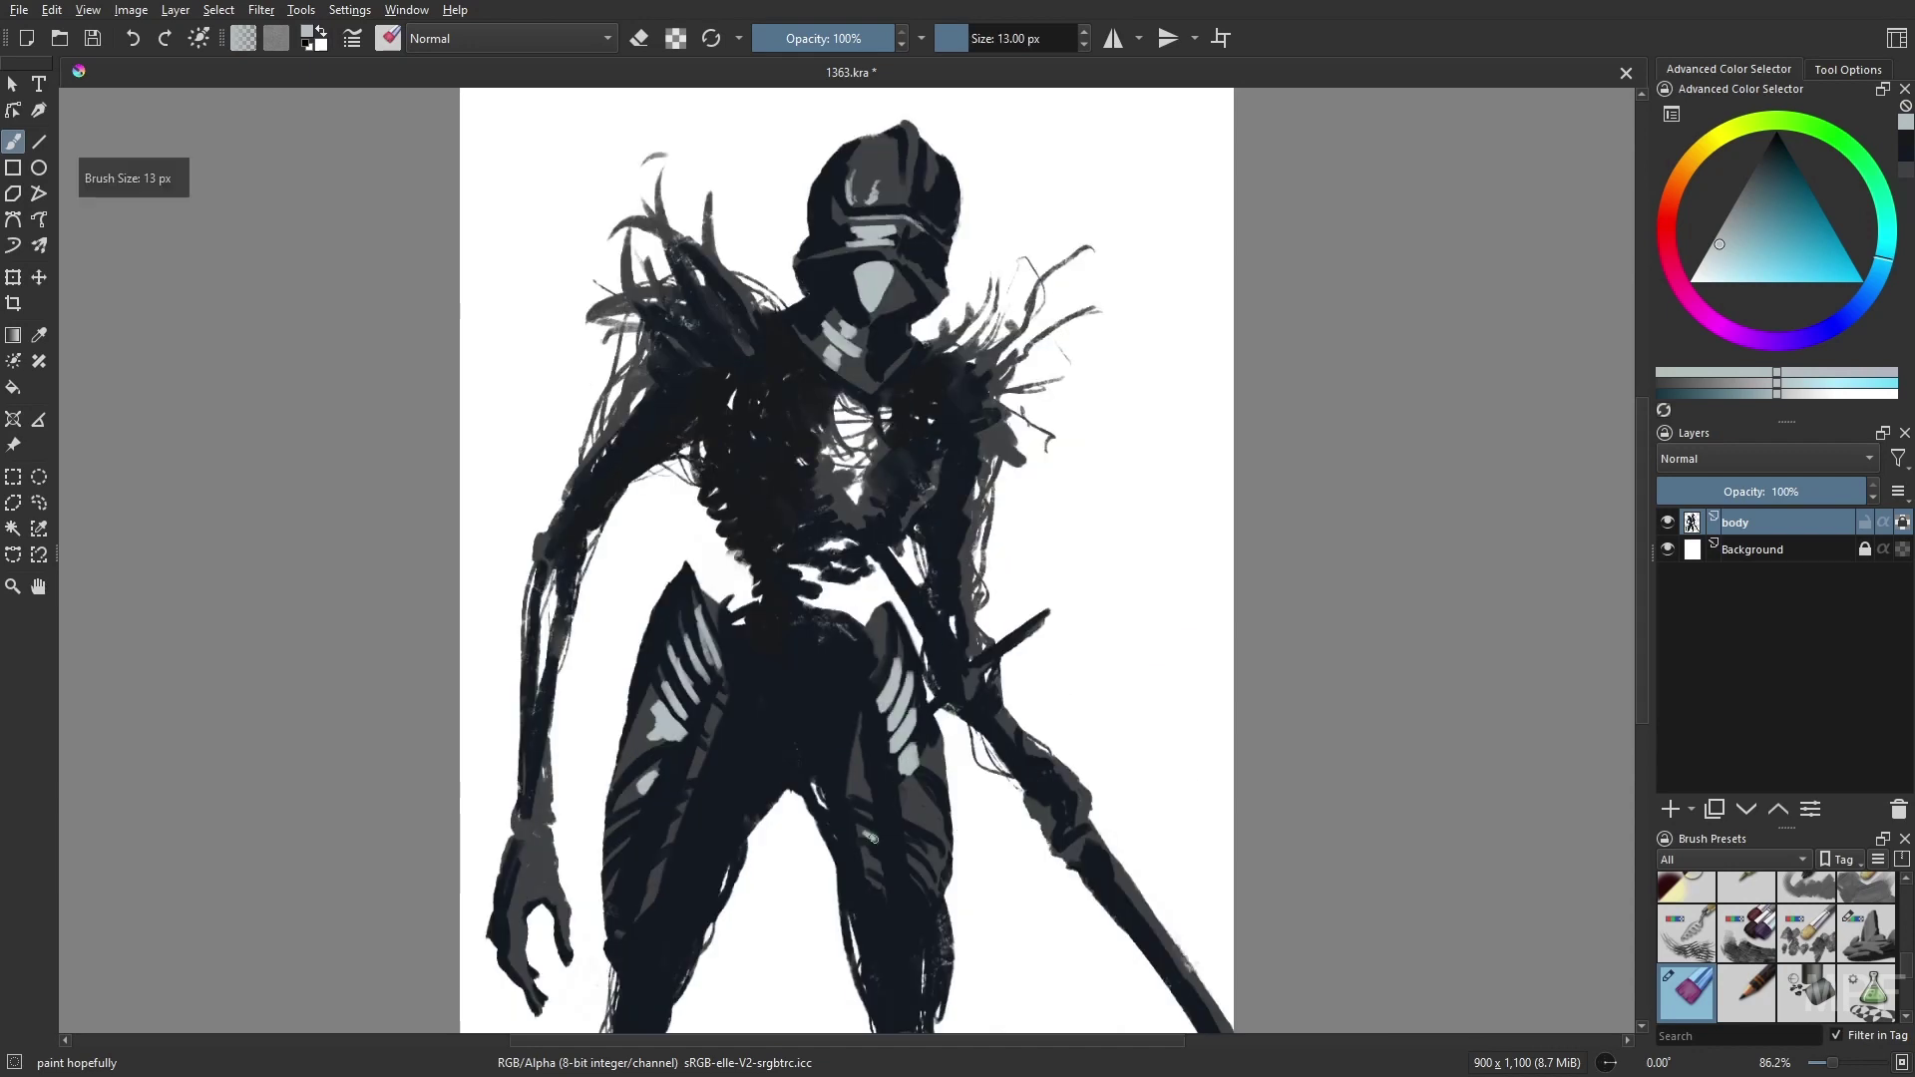
{"action": "key", "text": "bracketright"}
{"action": "key", "text": "bracketright"}
- Blend the helmet, face plate and neck highlights using the Gamer Knife Maybe brush at 48% opacity, reduced to 15 px
{"action": "key", "text": "slash"}
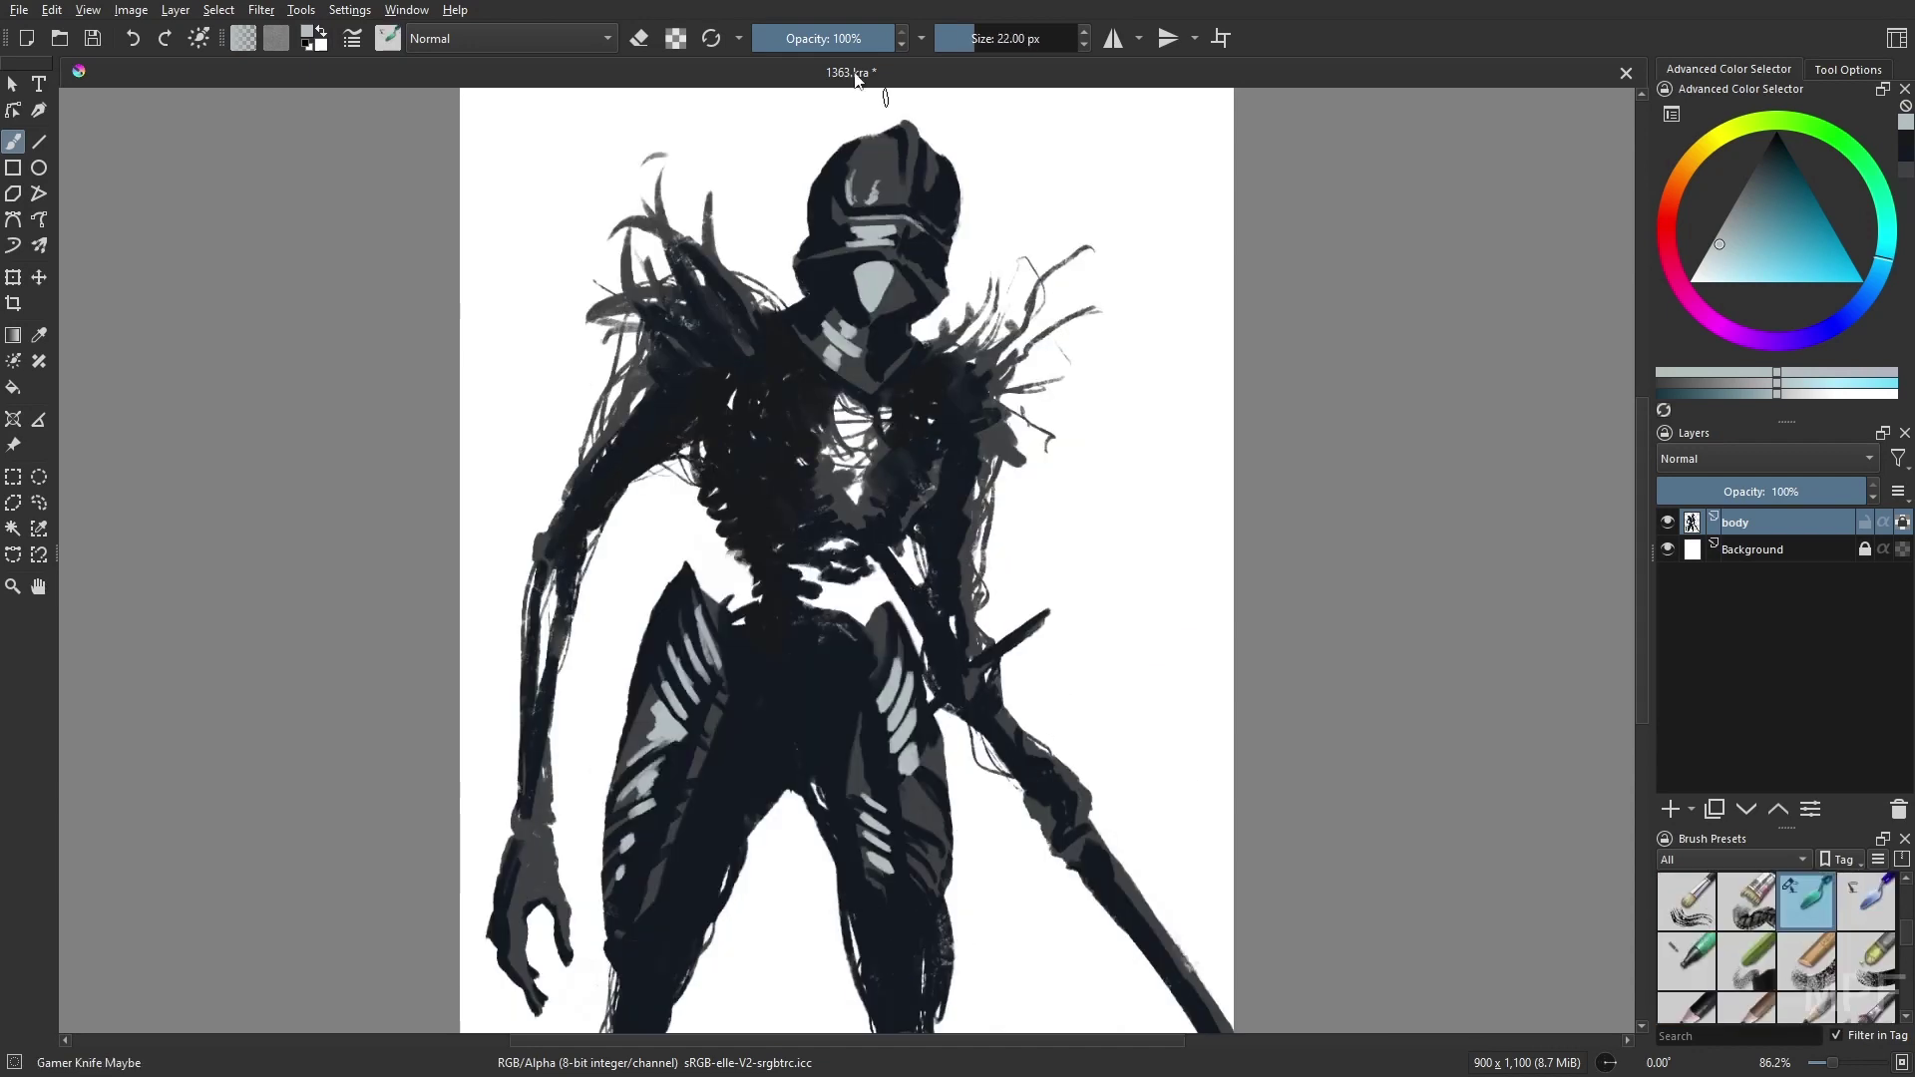
{"action": "key", "text": "i"}
{"action": "left_click_drag", "start_coordinate": [868, 229], "coordinate": [873, 300]}
{"action": "key", "text": "bracketleft"}
{"action": "left_click_drag", "start_coordinate": [868, 150], "coordinate": [833, 248]}
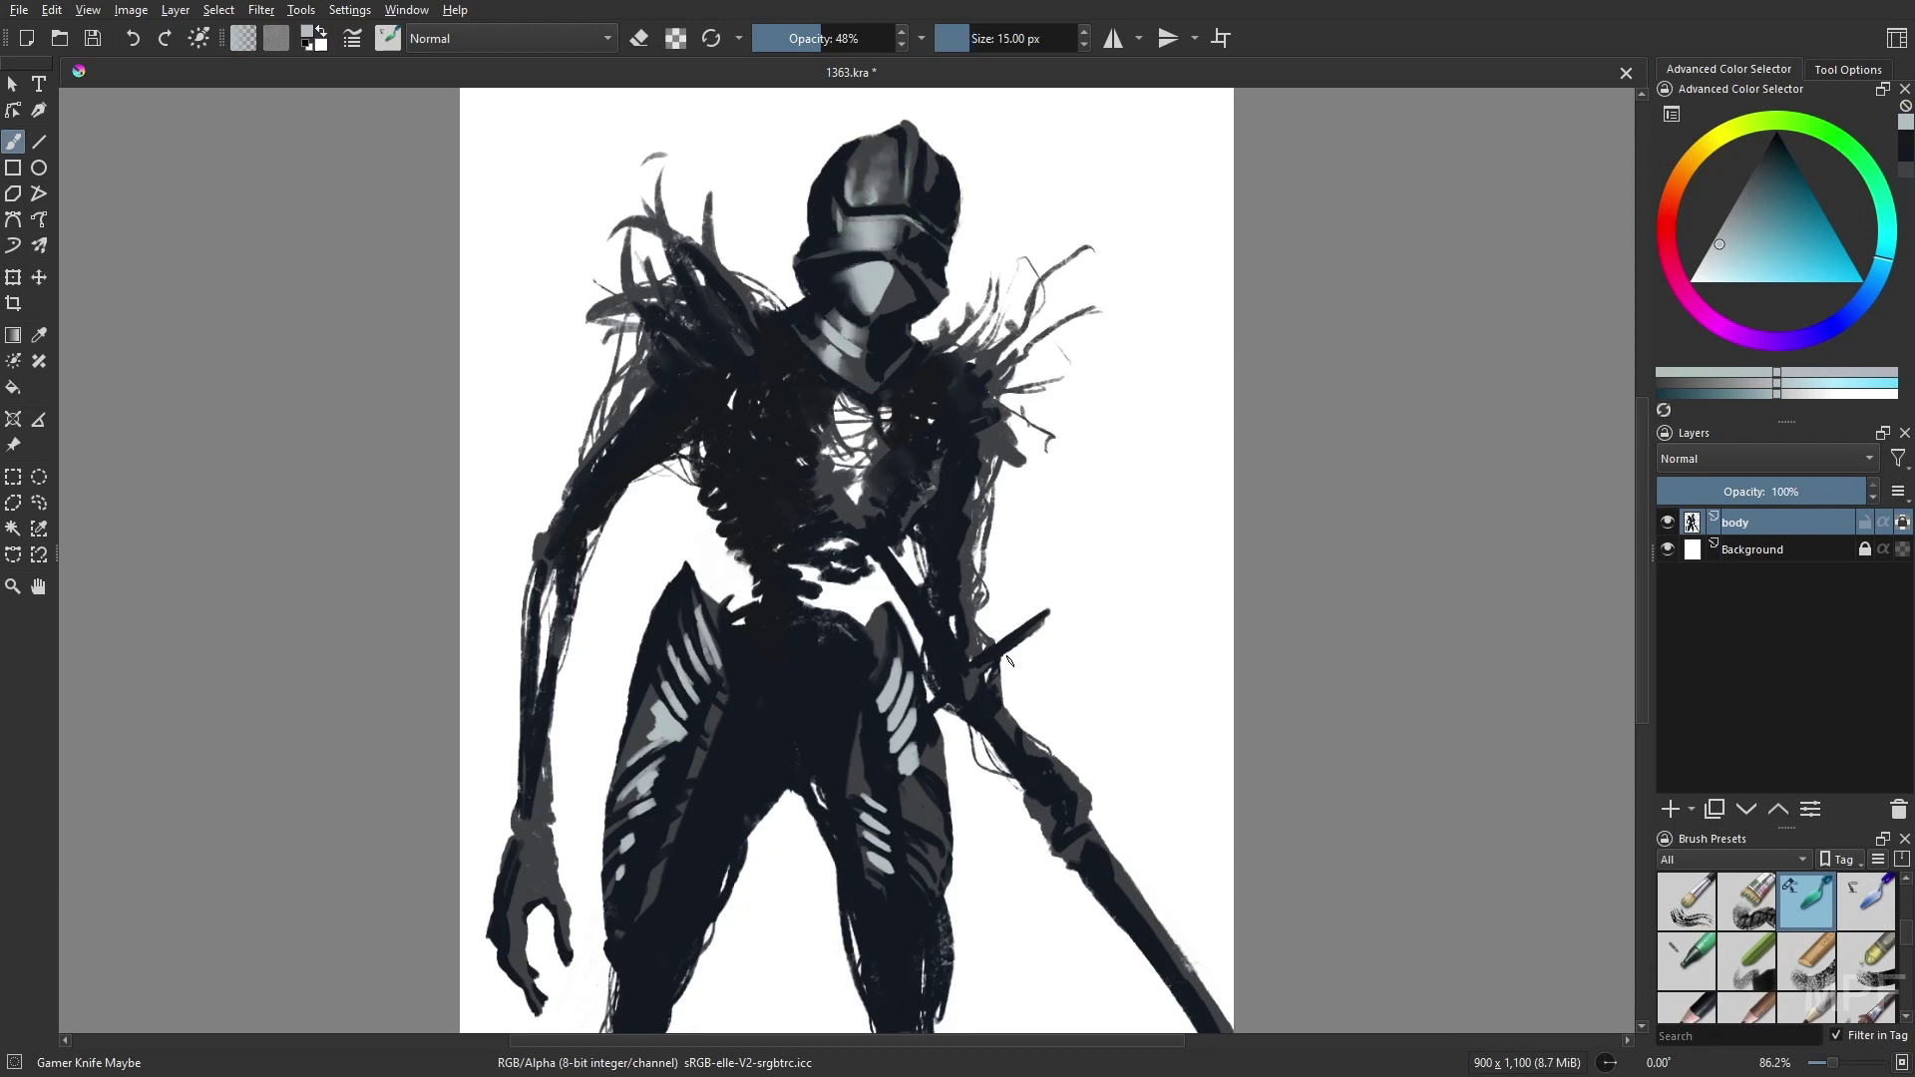
- Sharpen the edges of the face plate and collar with the 3 px liner brush, sampling dark and pale tones
{"action": "left_click", "coordinate": [917, 369], "text": "ctrl"}
{"action": "key", "text": "m"}
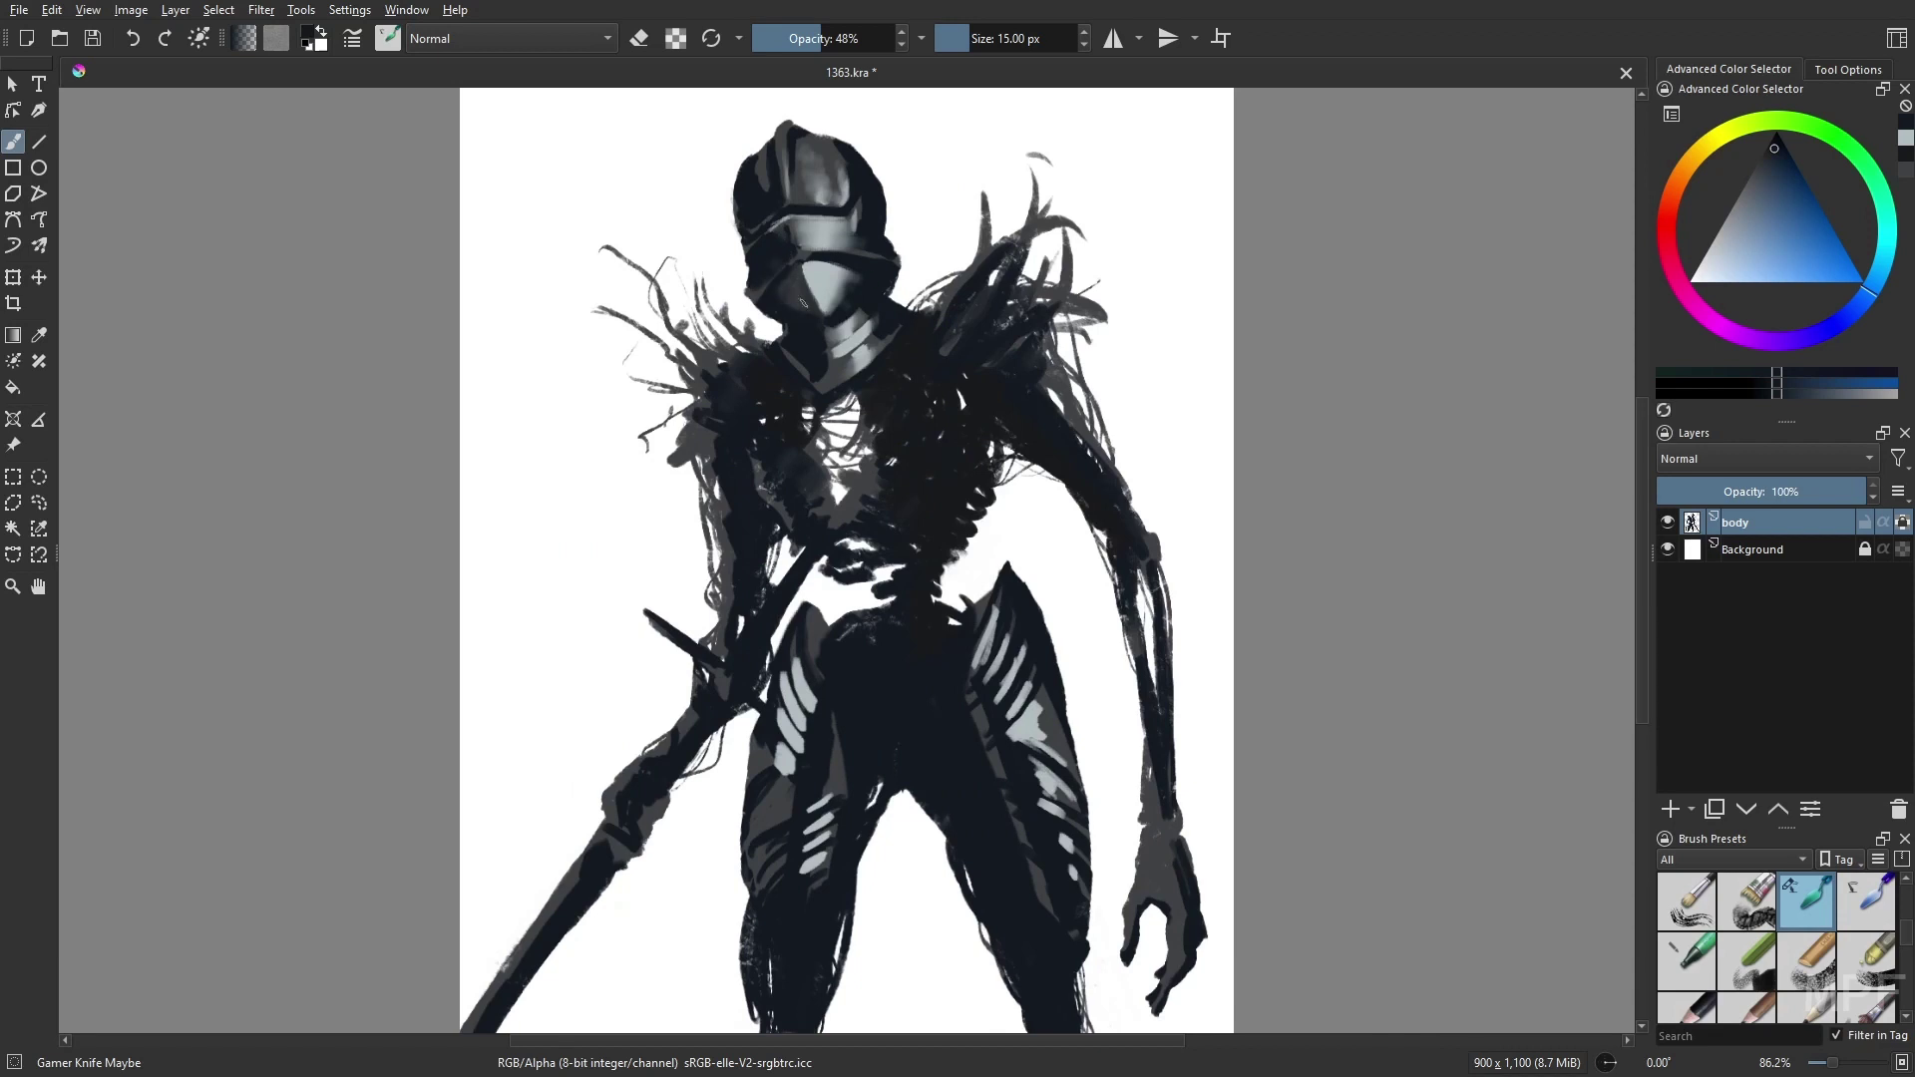
{"action": "key", "text": "slash"}
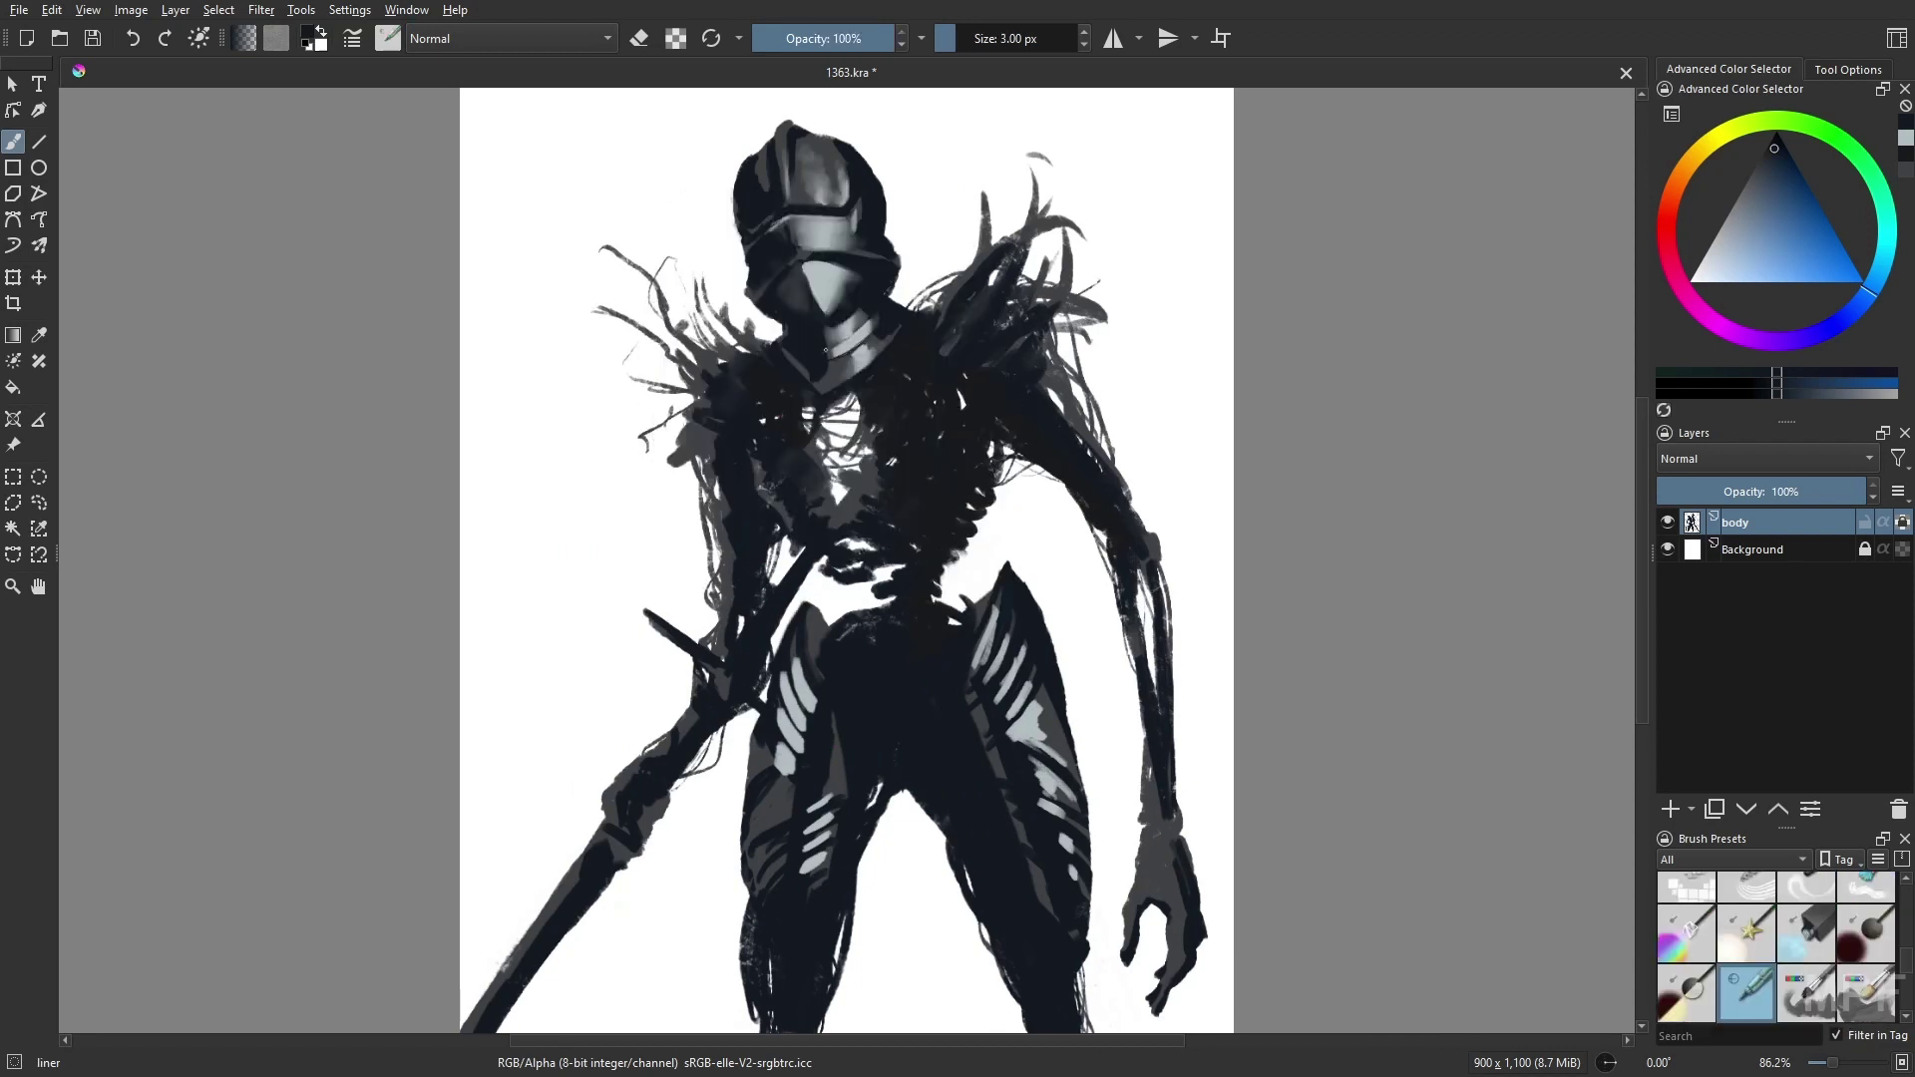
{"action": "left_click", "coordinate": [871, 339], "text": "ctrl"}
{"action": "key", "text": "m"}
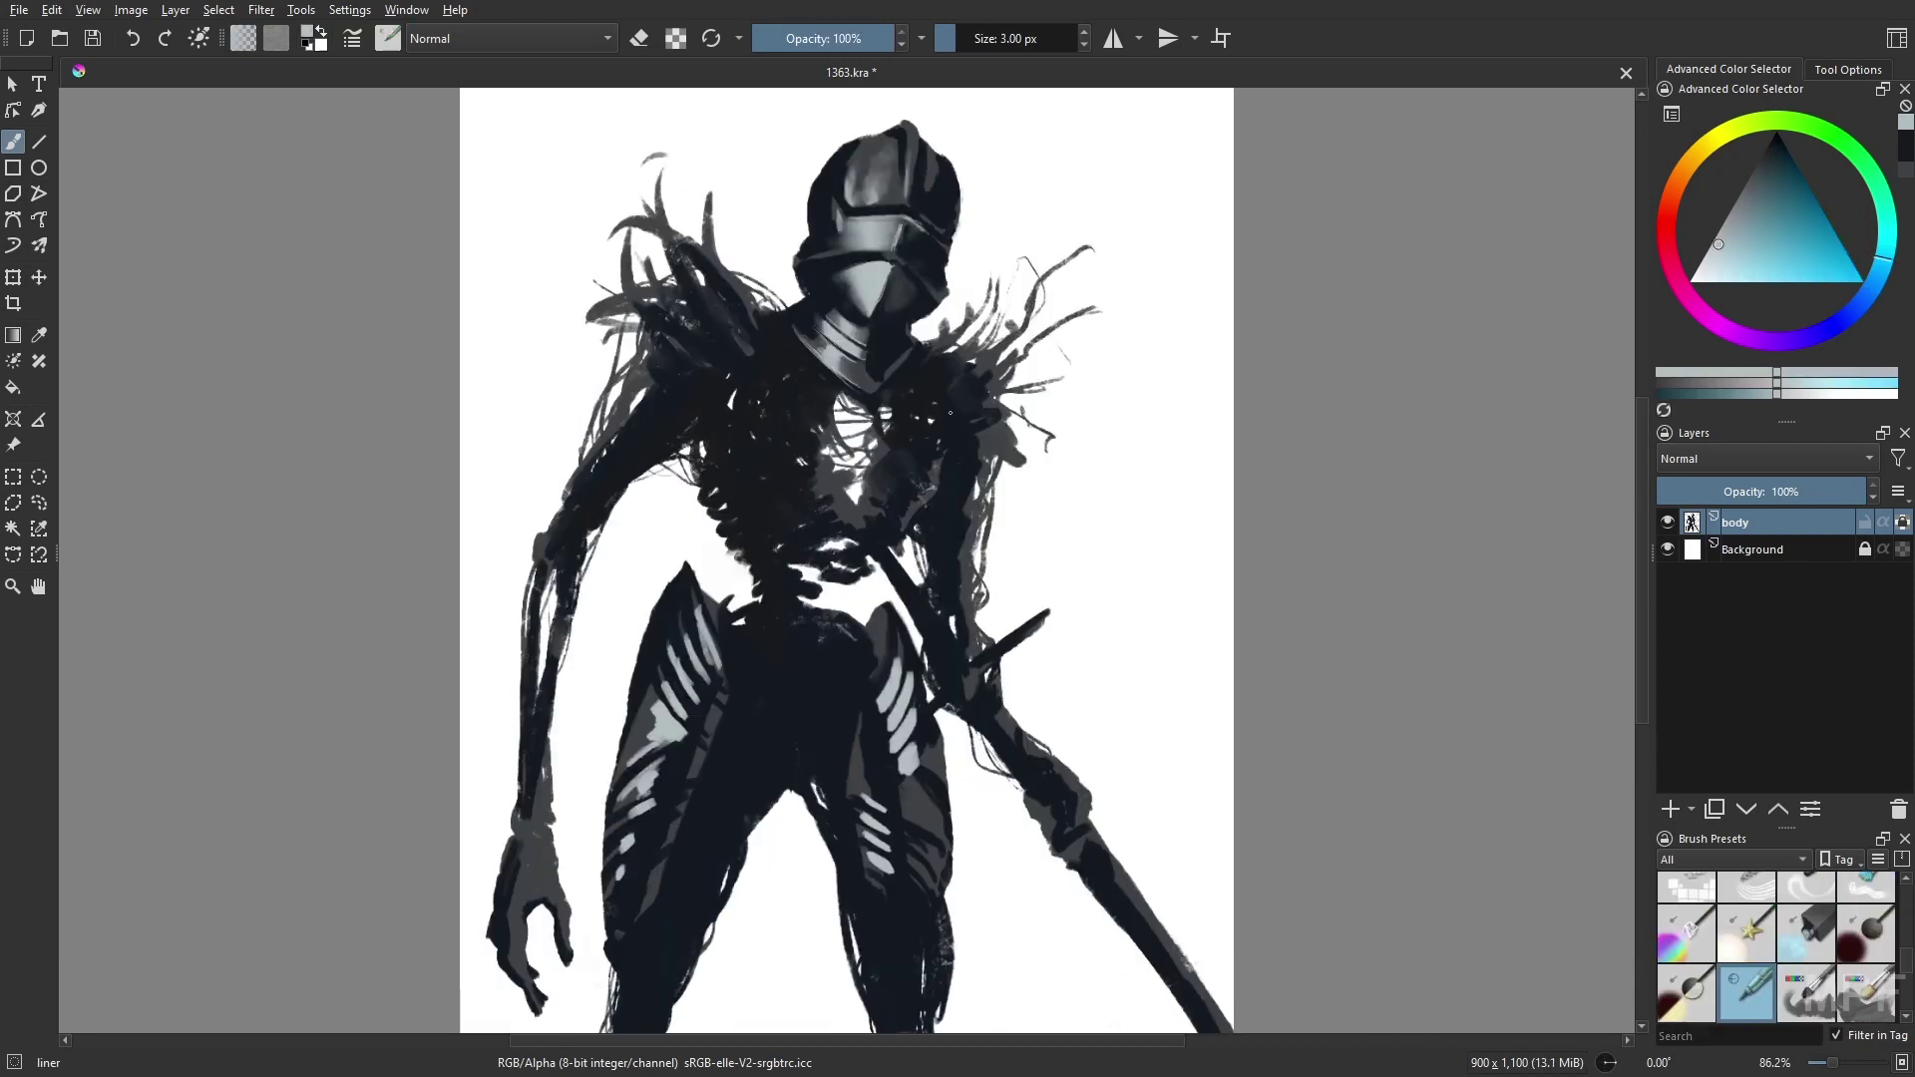
{"action": "right_click", "coordinate": [857, 303]}
{"action": "left_click", "coordinate": [858, 303]}
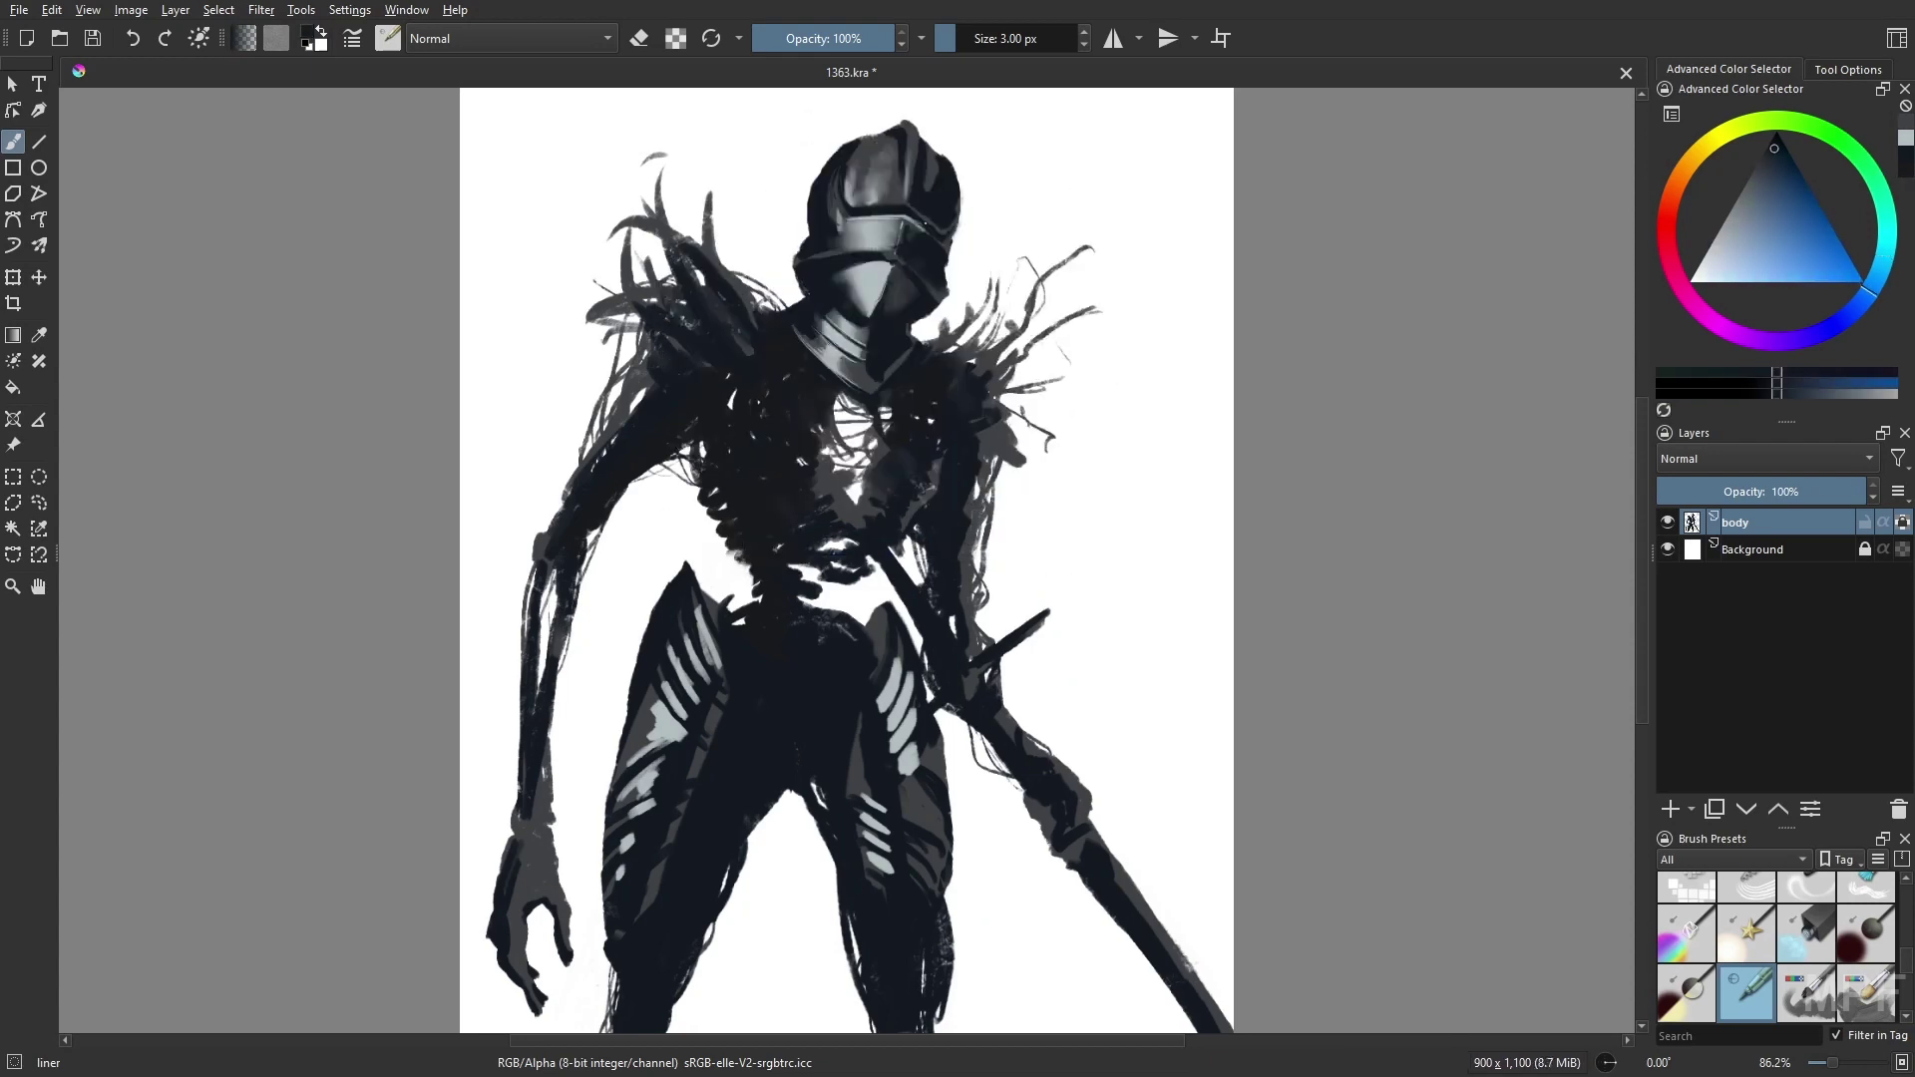
- Blend soft grey tones into the shadowed side of the helmet with the Gamer Knife Maybe brush at 48% opacity
{"action": "right_click", "coordinate": [994, 321]}
{"action": "left_click", "coordinate": [937, 219]}
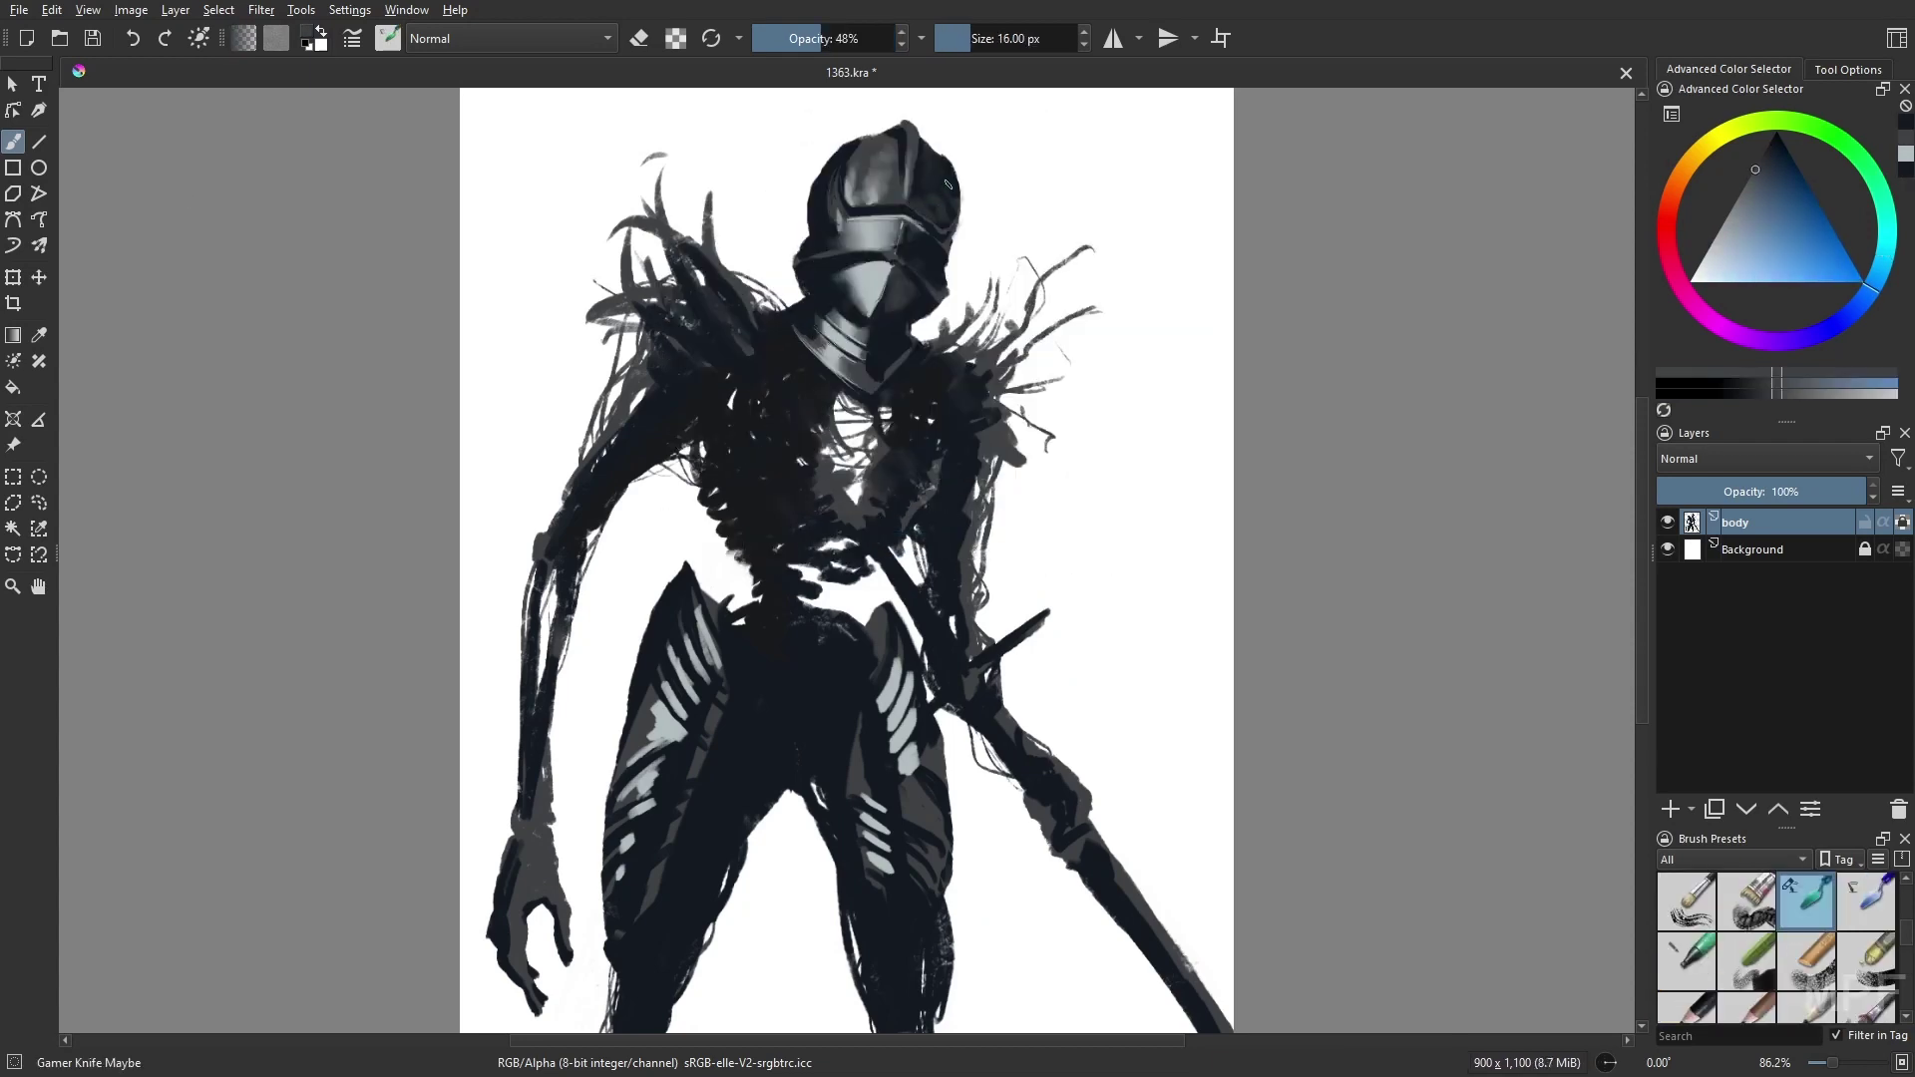
{"action": "left_click_drag", "start_coordinate": [947, 185], "coordinate": [938, 187]}
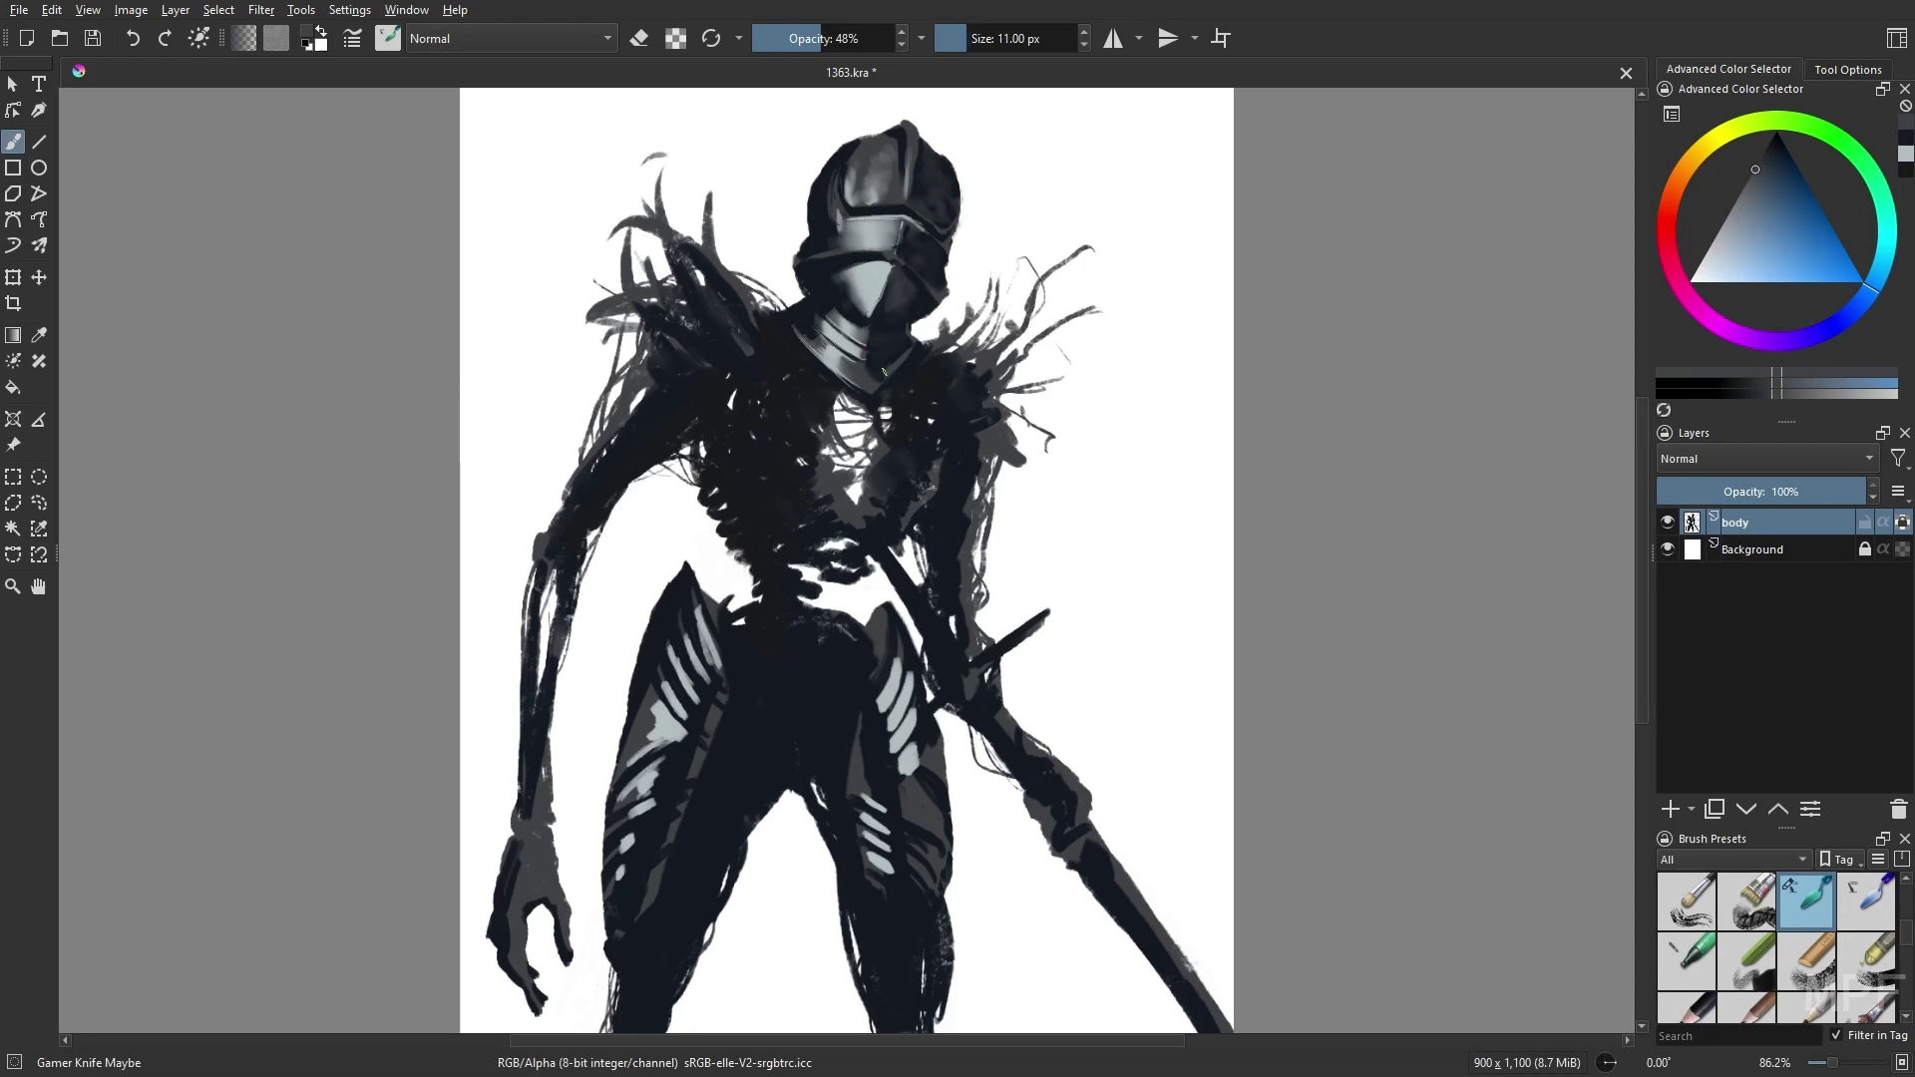
- Refine the helmet's edges with the liner brush at 3 px, both painting dark and erasing
{"action": "key", "text": "m"}
{"action": "key", "text": "e"}
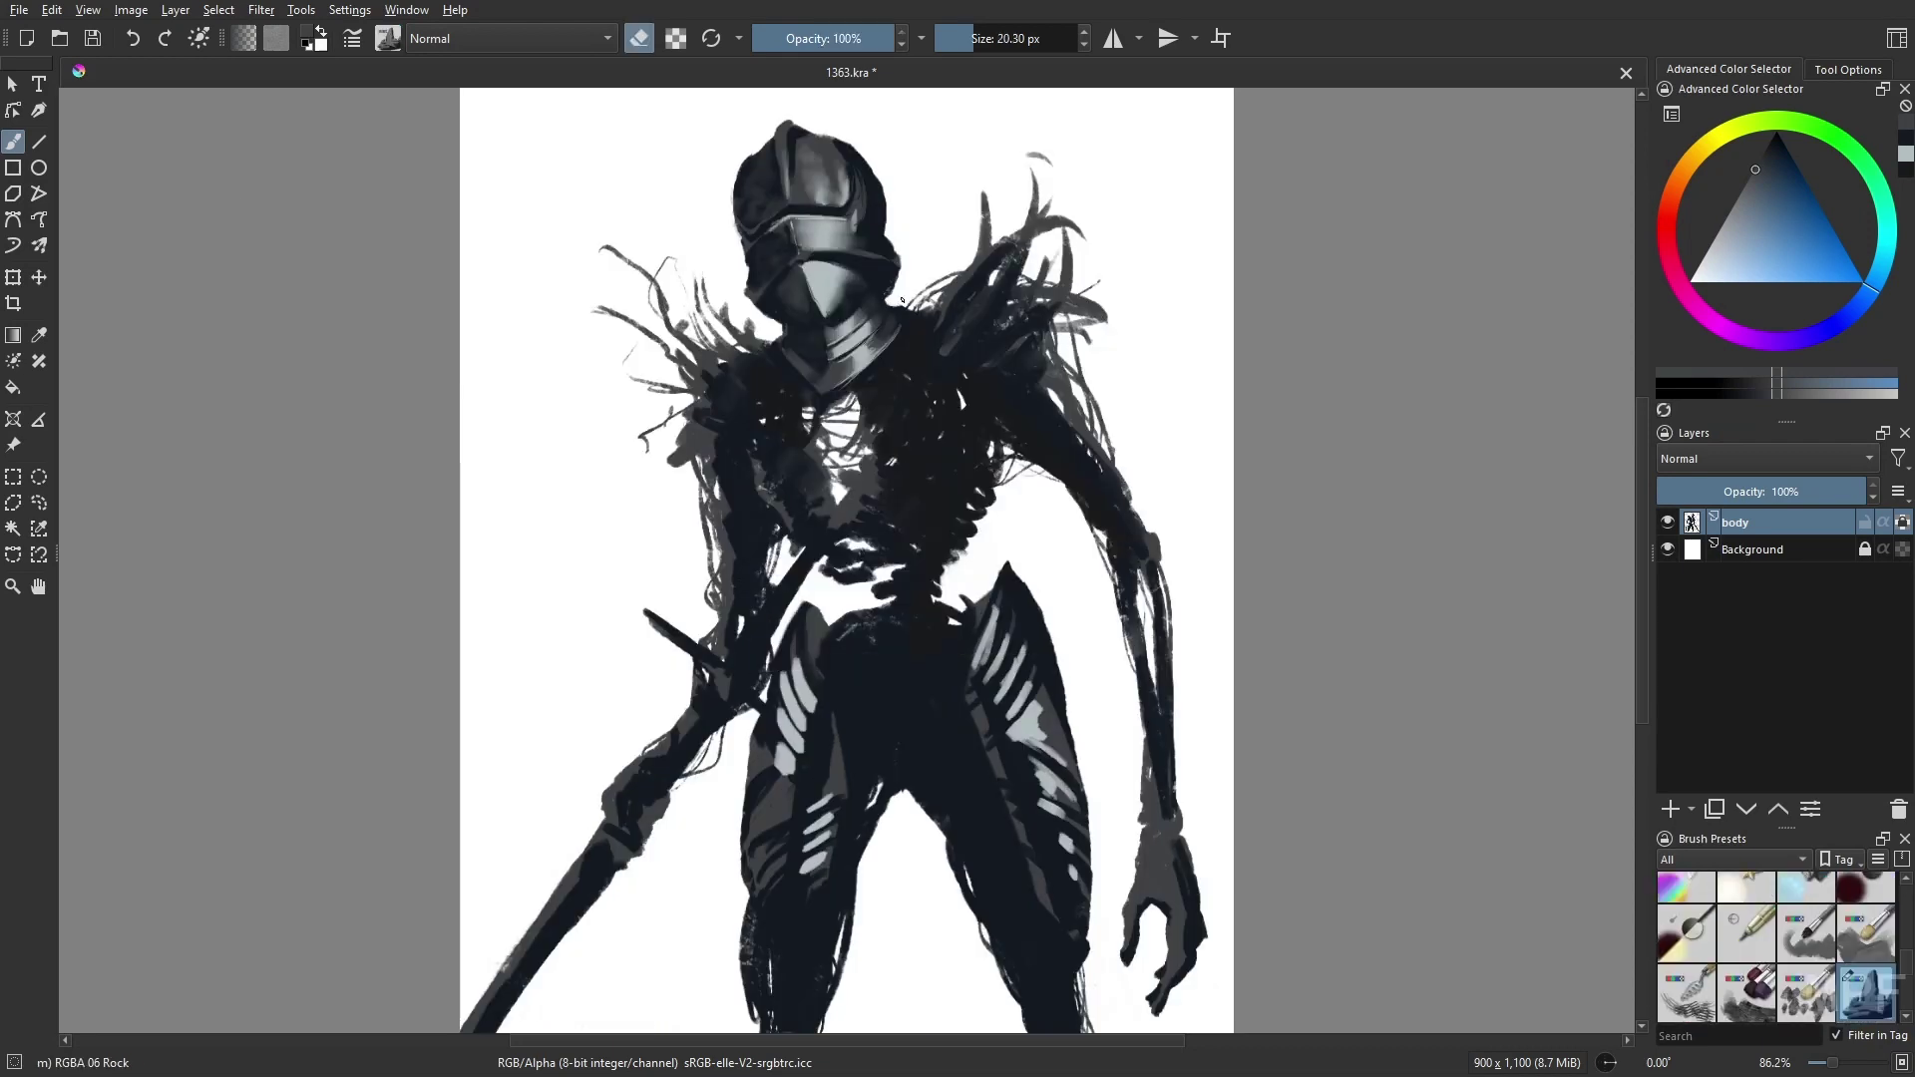
{"action": "right_click", "coordinate": [746, 439]}
{"action": "left_click", "coordinate": [769, 312]}
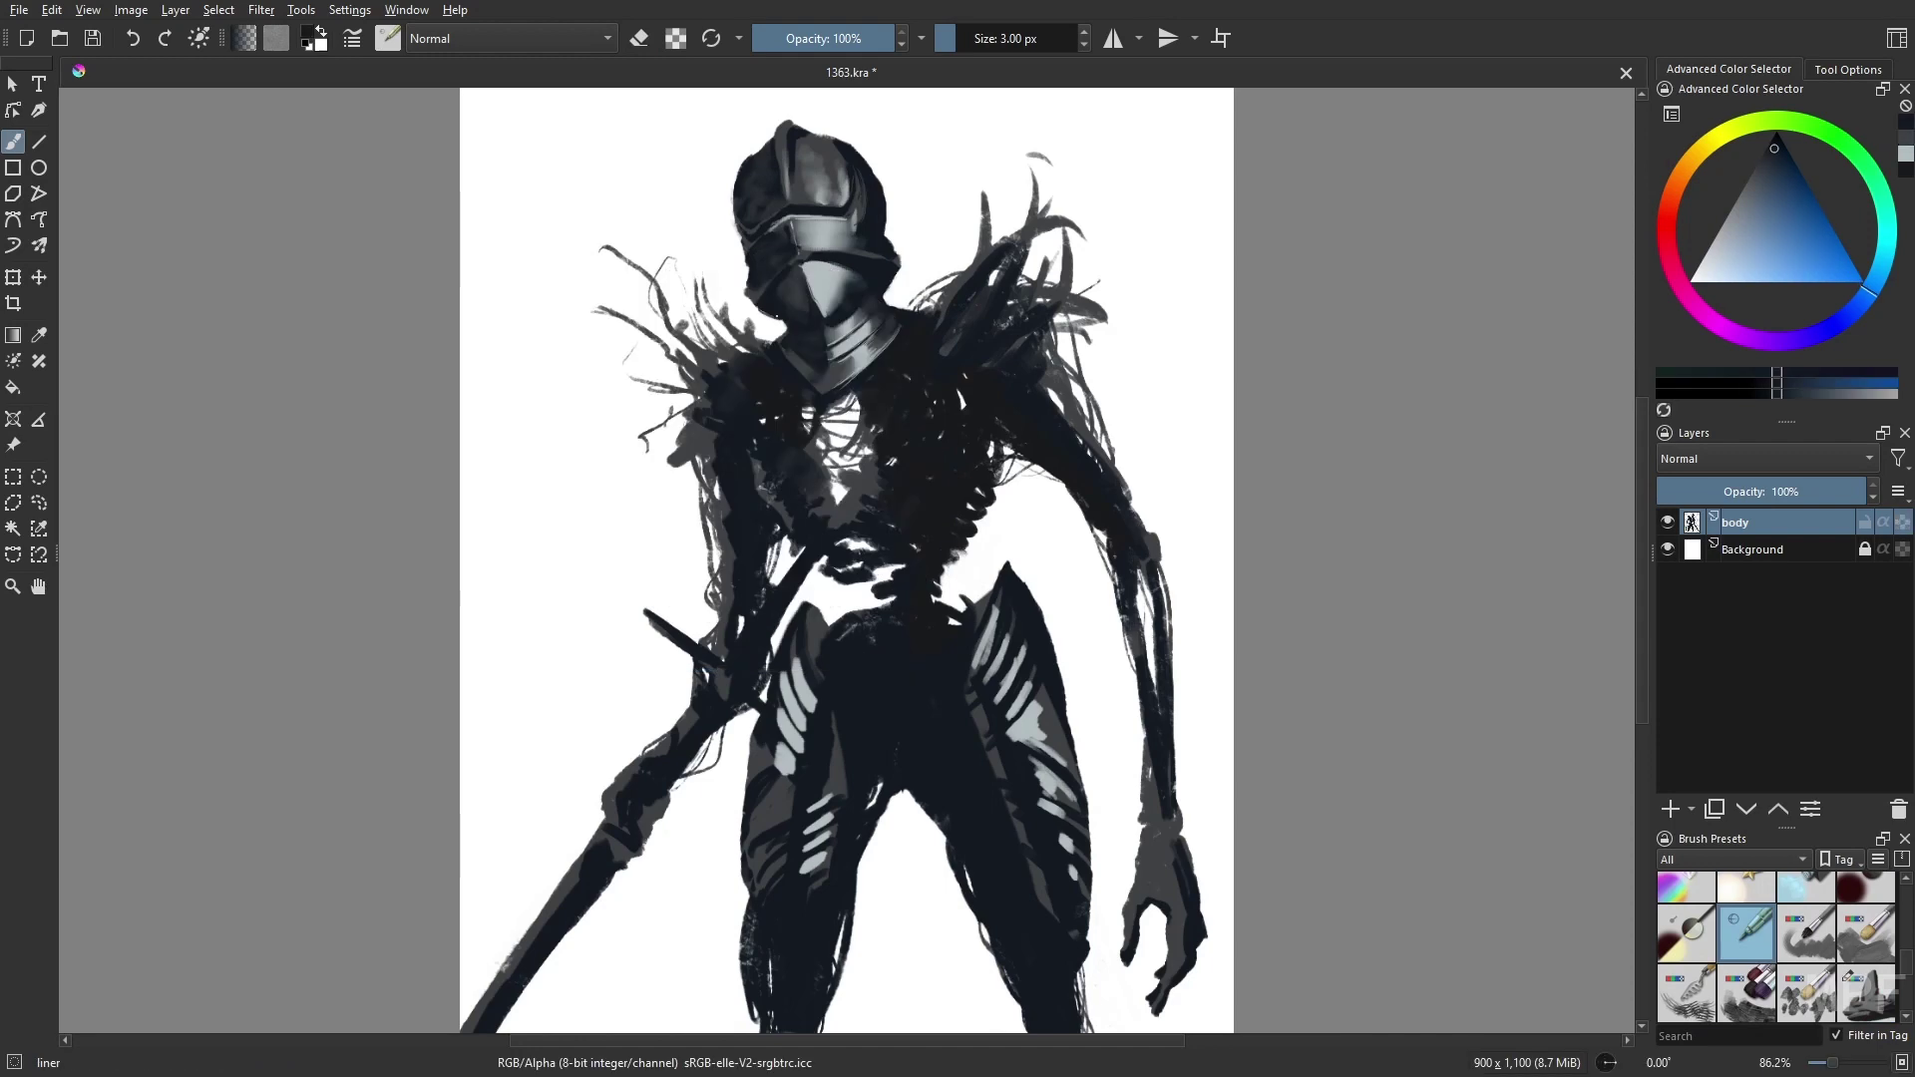
{"action": "key", "text": "m"}
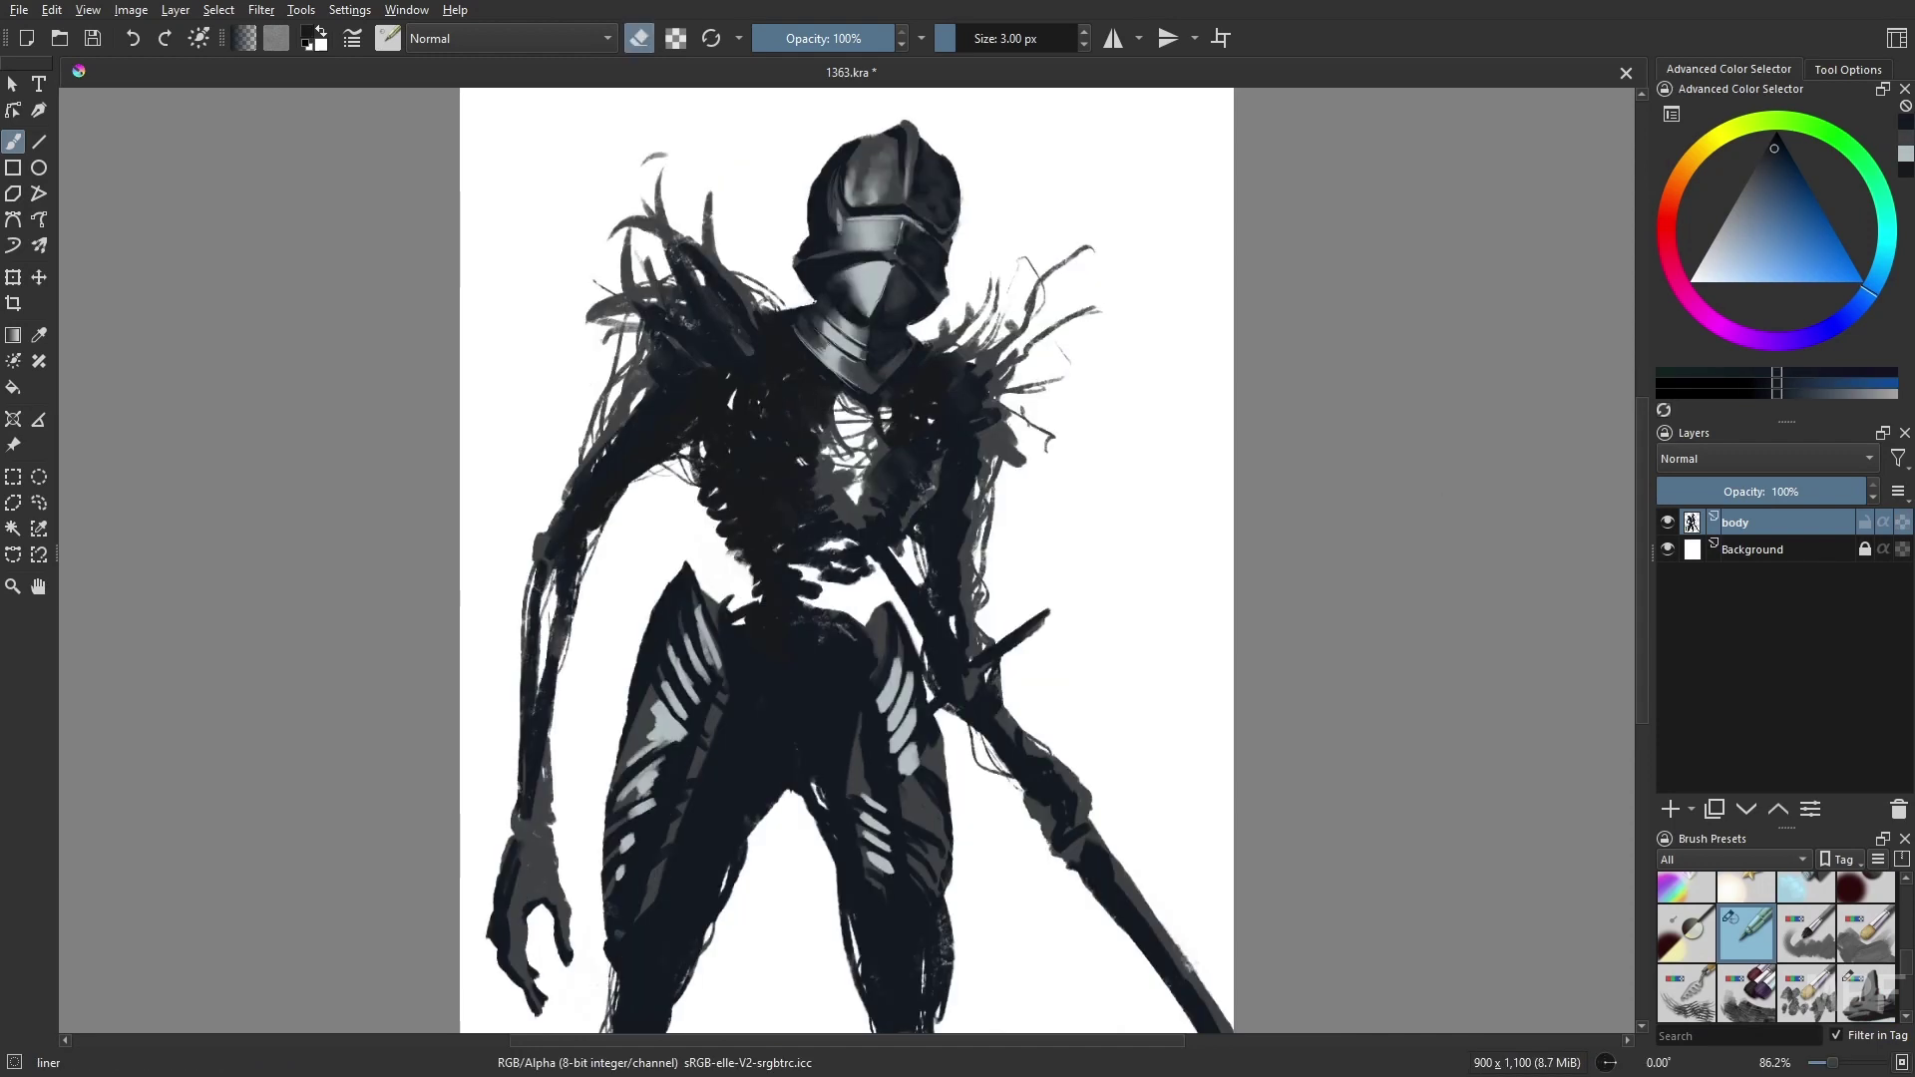
- Rework the highlights on the helmet's crown and visor with the Gamer Knife Maybe brush at 48% opacity
{"action": "key", "text": "slash"}
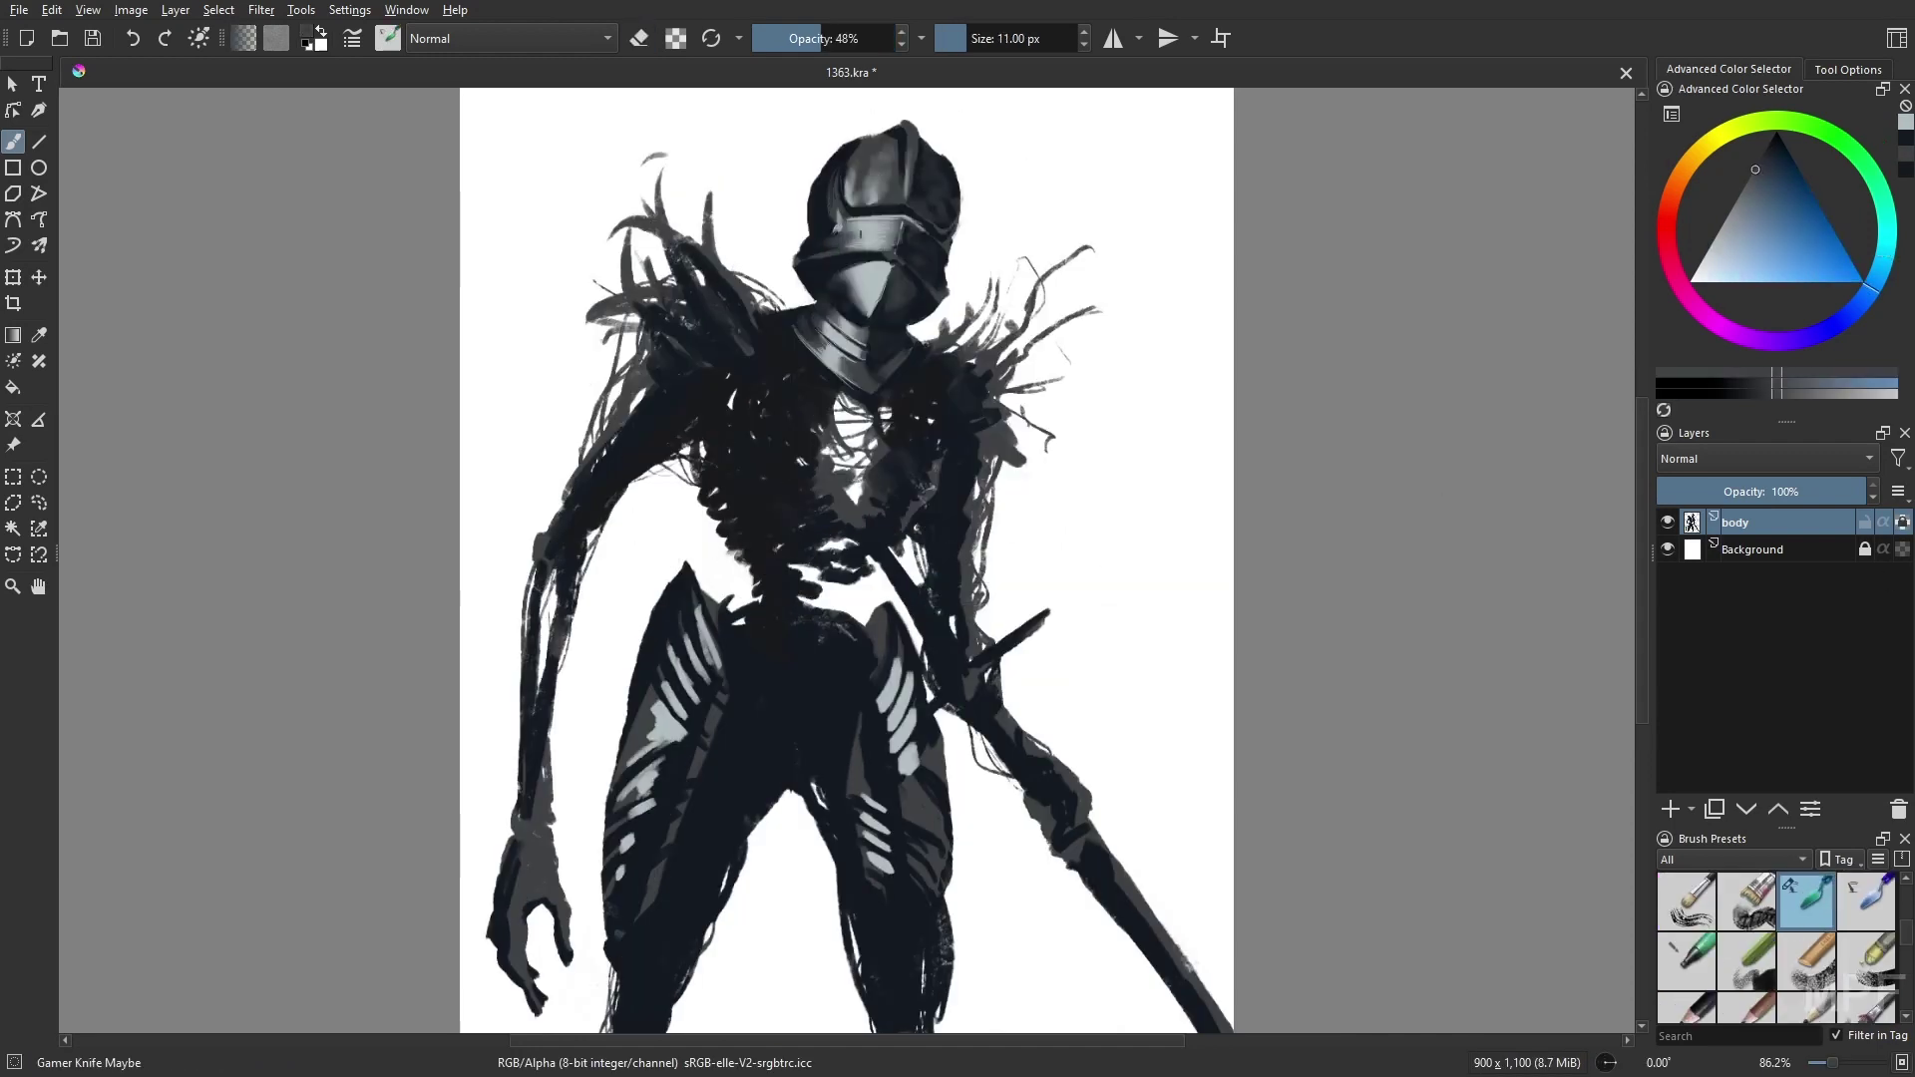
{"action": "left_click", "coordinate": [874, 333], "text": "ctrl"}
{"action": "key", "text": "bracketright"}
{"action": "left_click_drag", "start_coordinate": [854, 202], "coordinate": [870, 186]}
{"action": "left_click", "coordinate": [846, 509], "text": "ctrl"}
- Shape the helmet's brim with the Basic-5 Size brush, erasing its protruding corner at 12 px
{"action": "key", "text": "slash"}
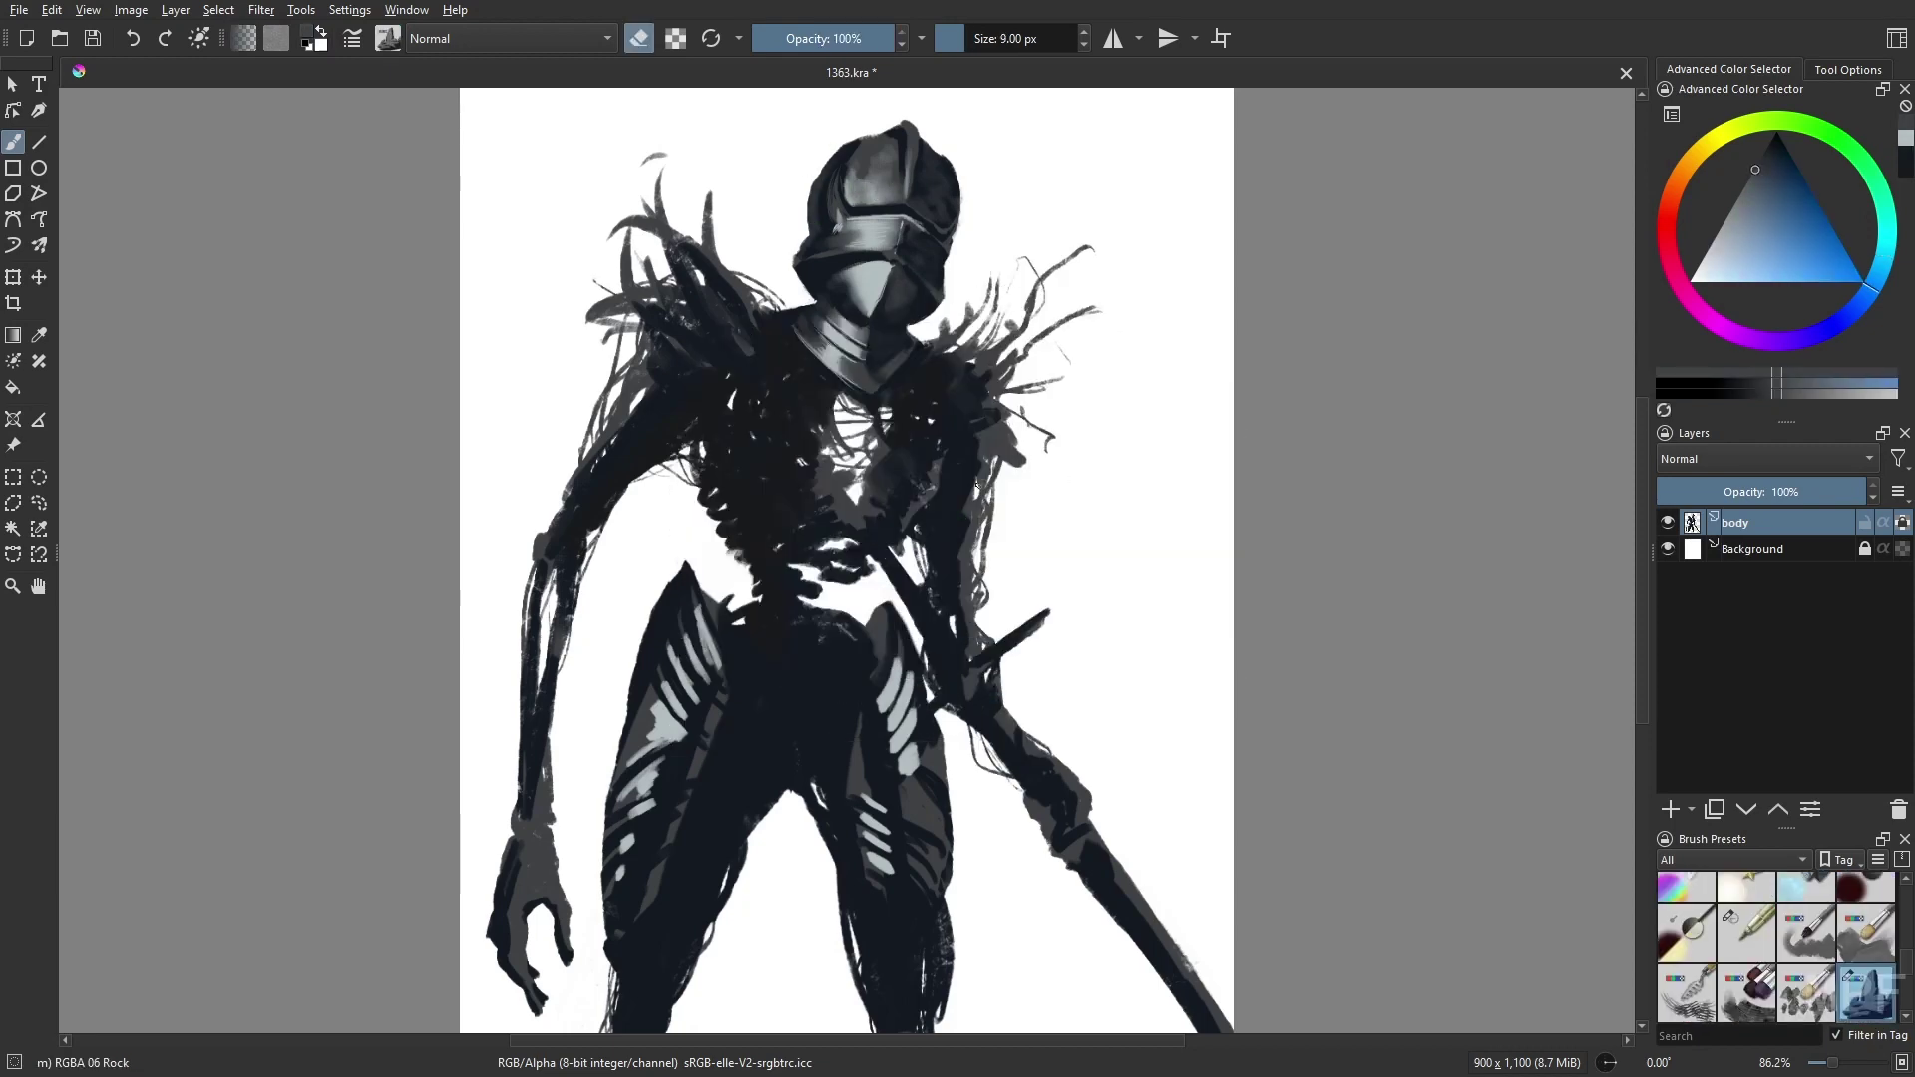
{"action": "key", "text": "1"}
{"action": "right_click", "coordinate": [1028, 311]}
{"action": "left_click", "coordinate": [1027, 311]}
{"action": "key", "text": "slash"}
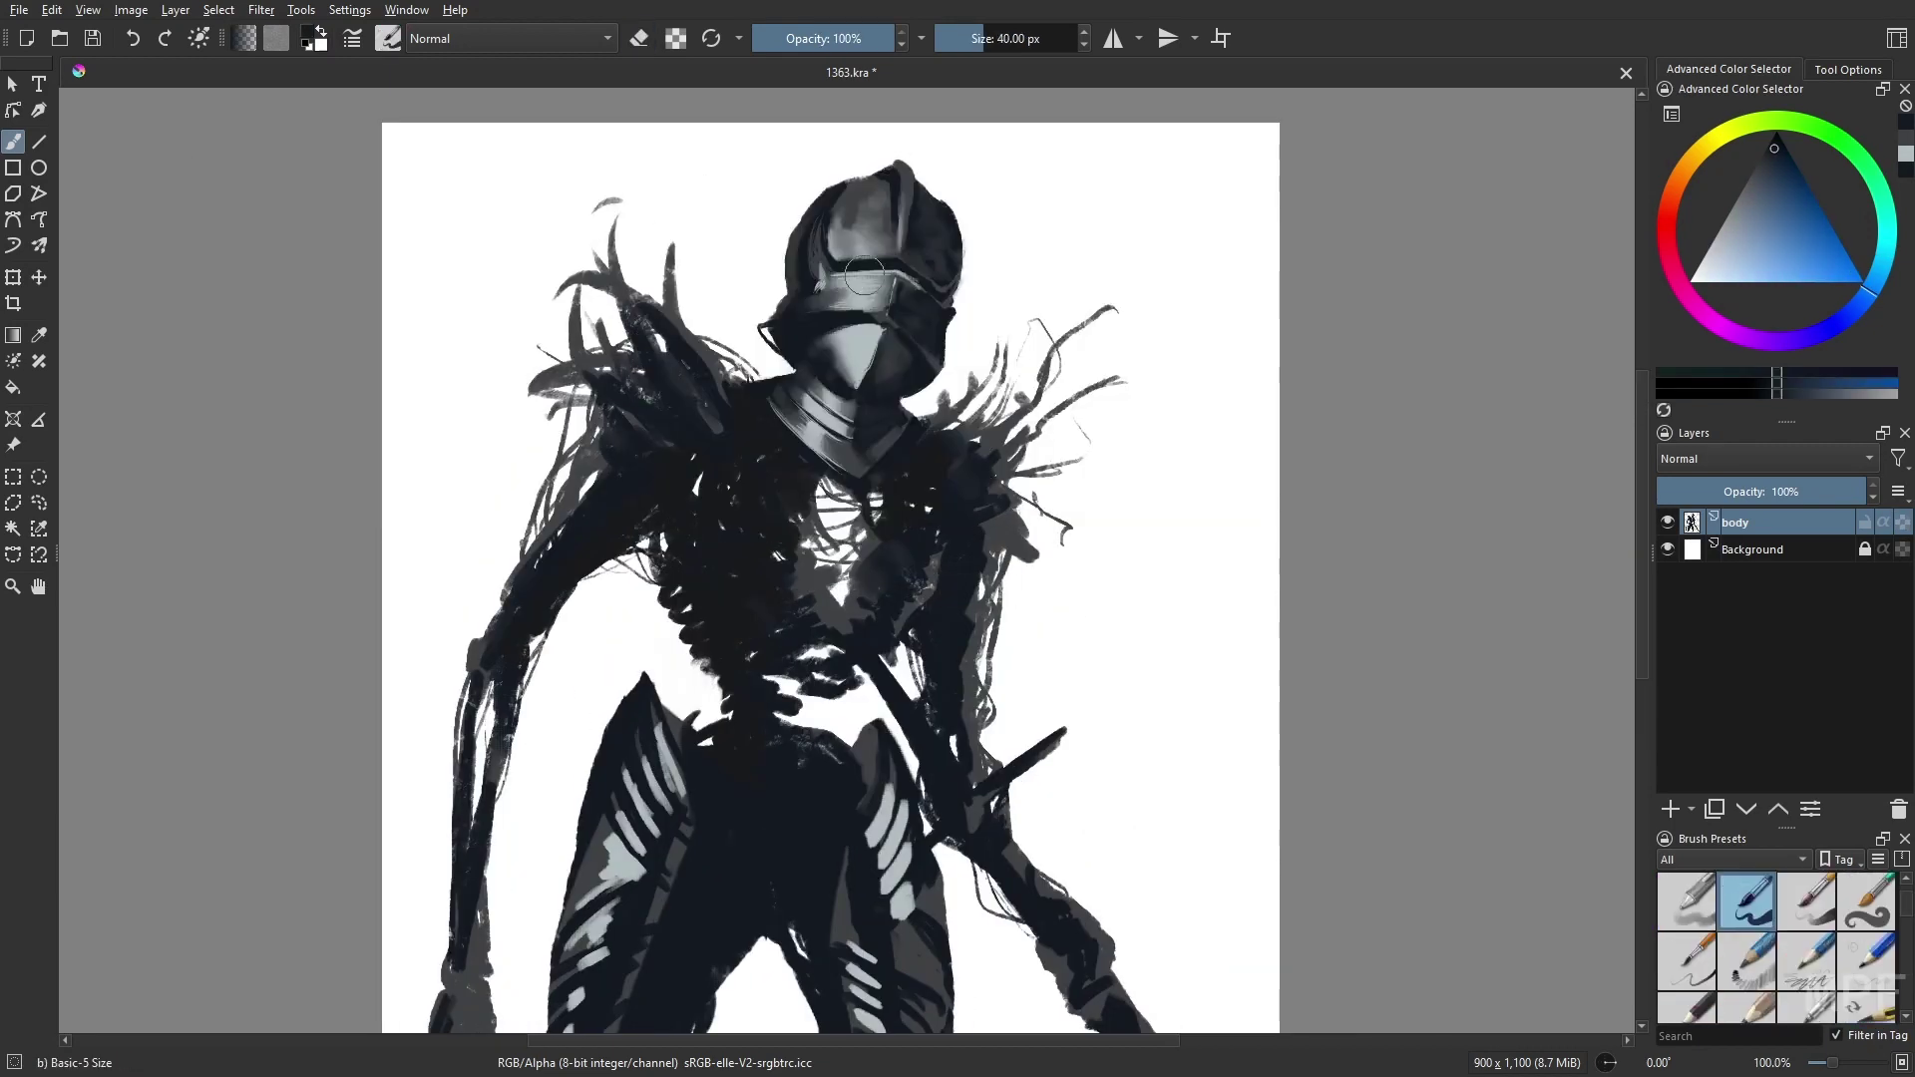
{"action": "key", "text": "e"}
{"action": "left_click_drag", "start_coordinate": [750, 321], "coordinate": [764, 333]}
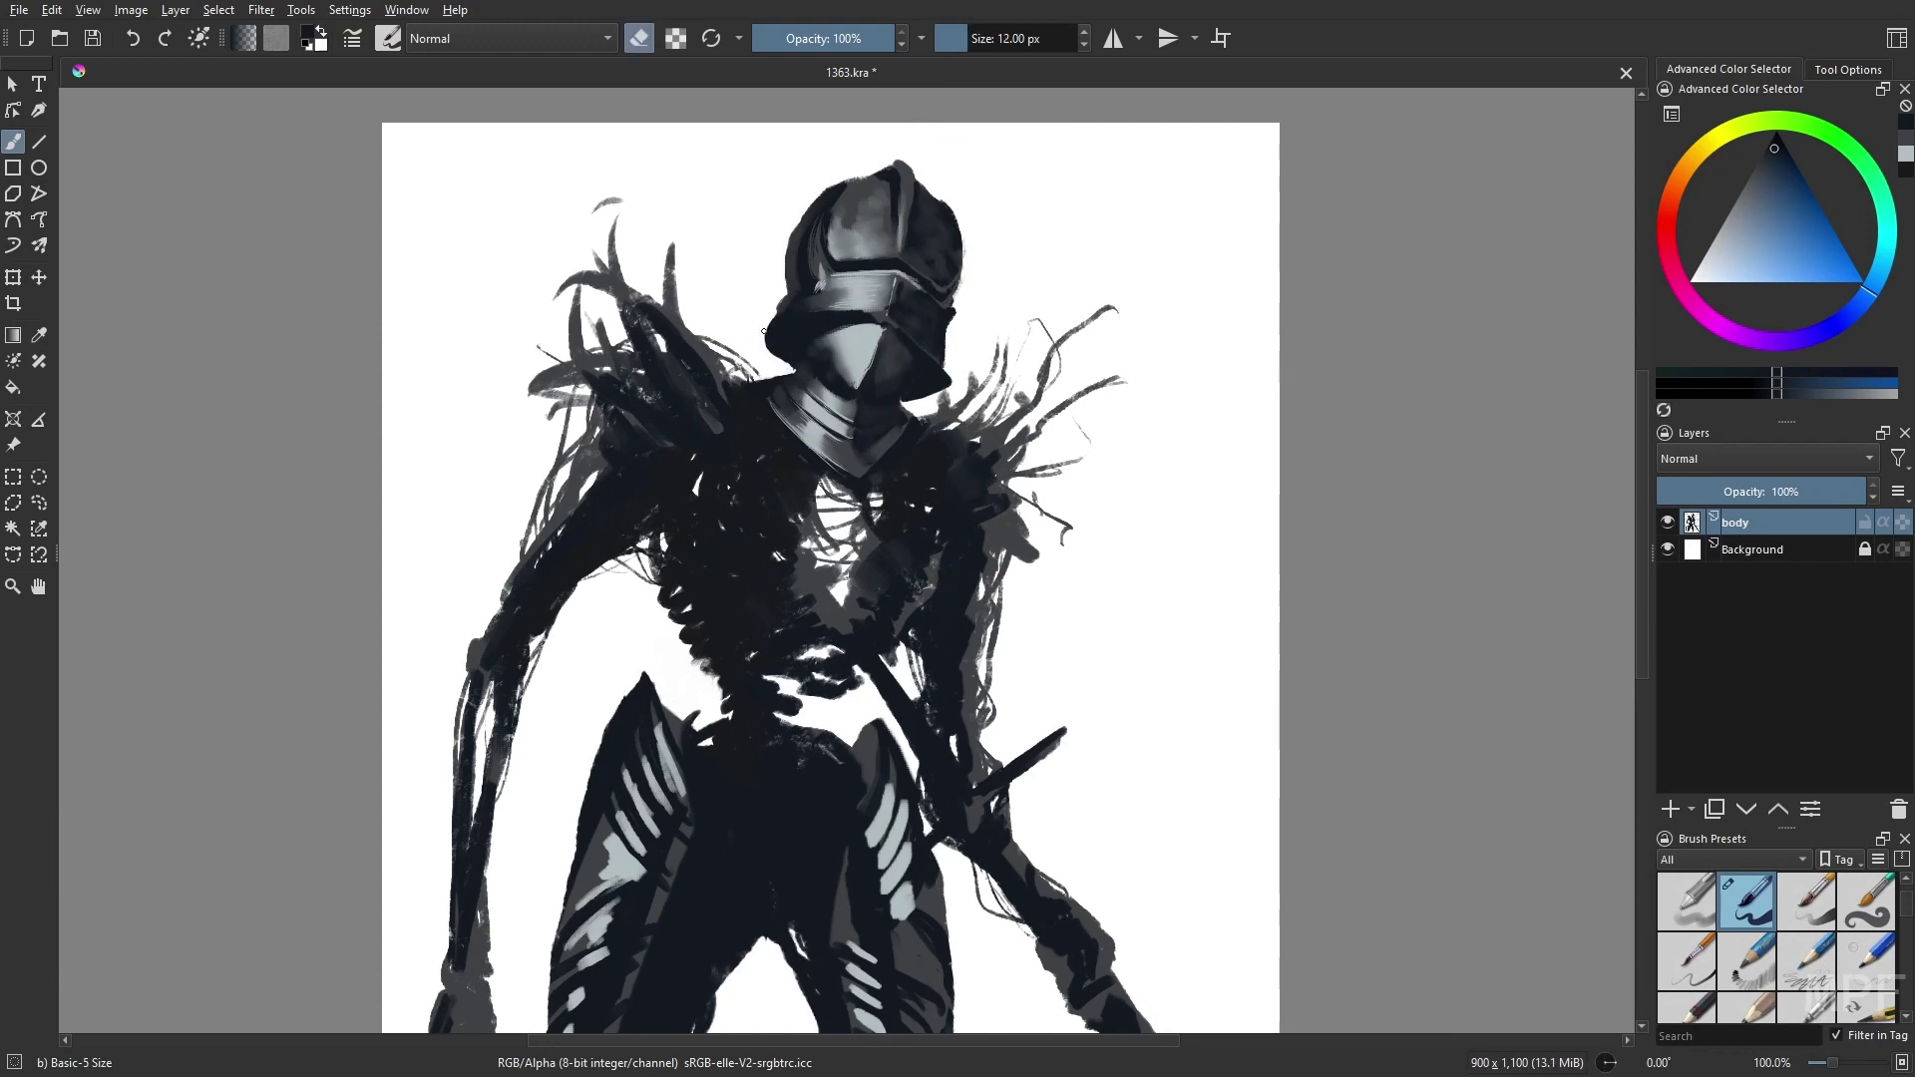
- Add a pale edge along the helmet's brim with the 3 px liner, and soften it using Gamer Knife Maybe at 72% opacity
{"action": "right_click", "coordinate": [932, 358]}
{"action": "left_click", "coordinate": [808, 534]}
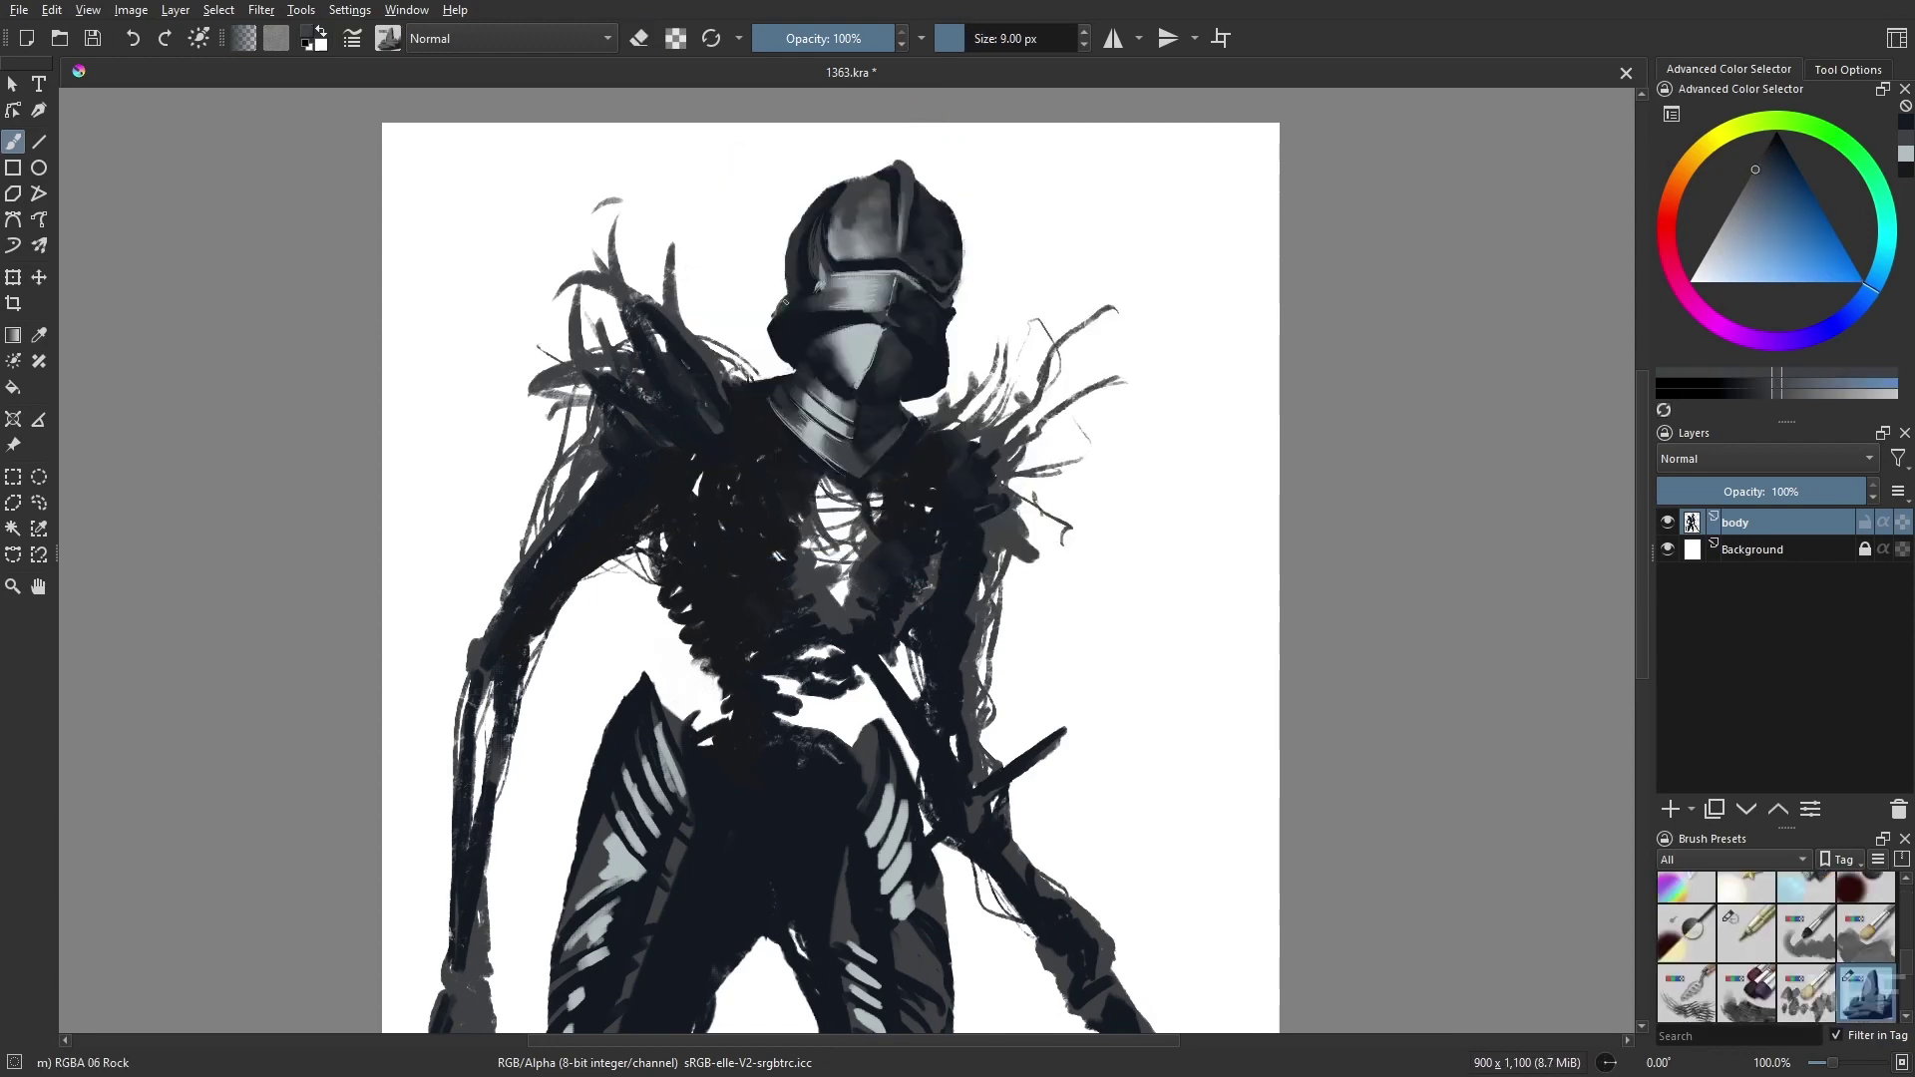
{"action": "key", "text": "m"}
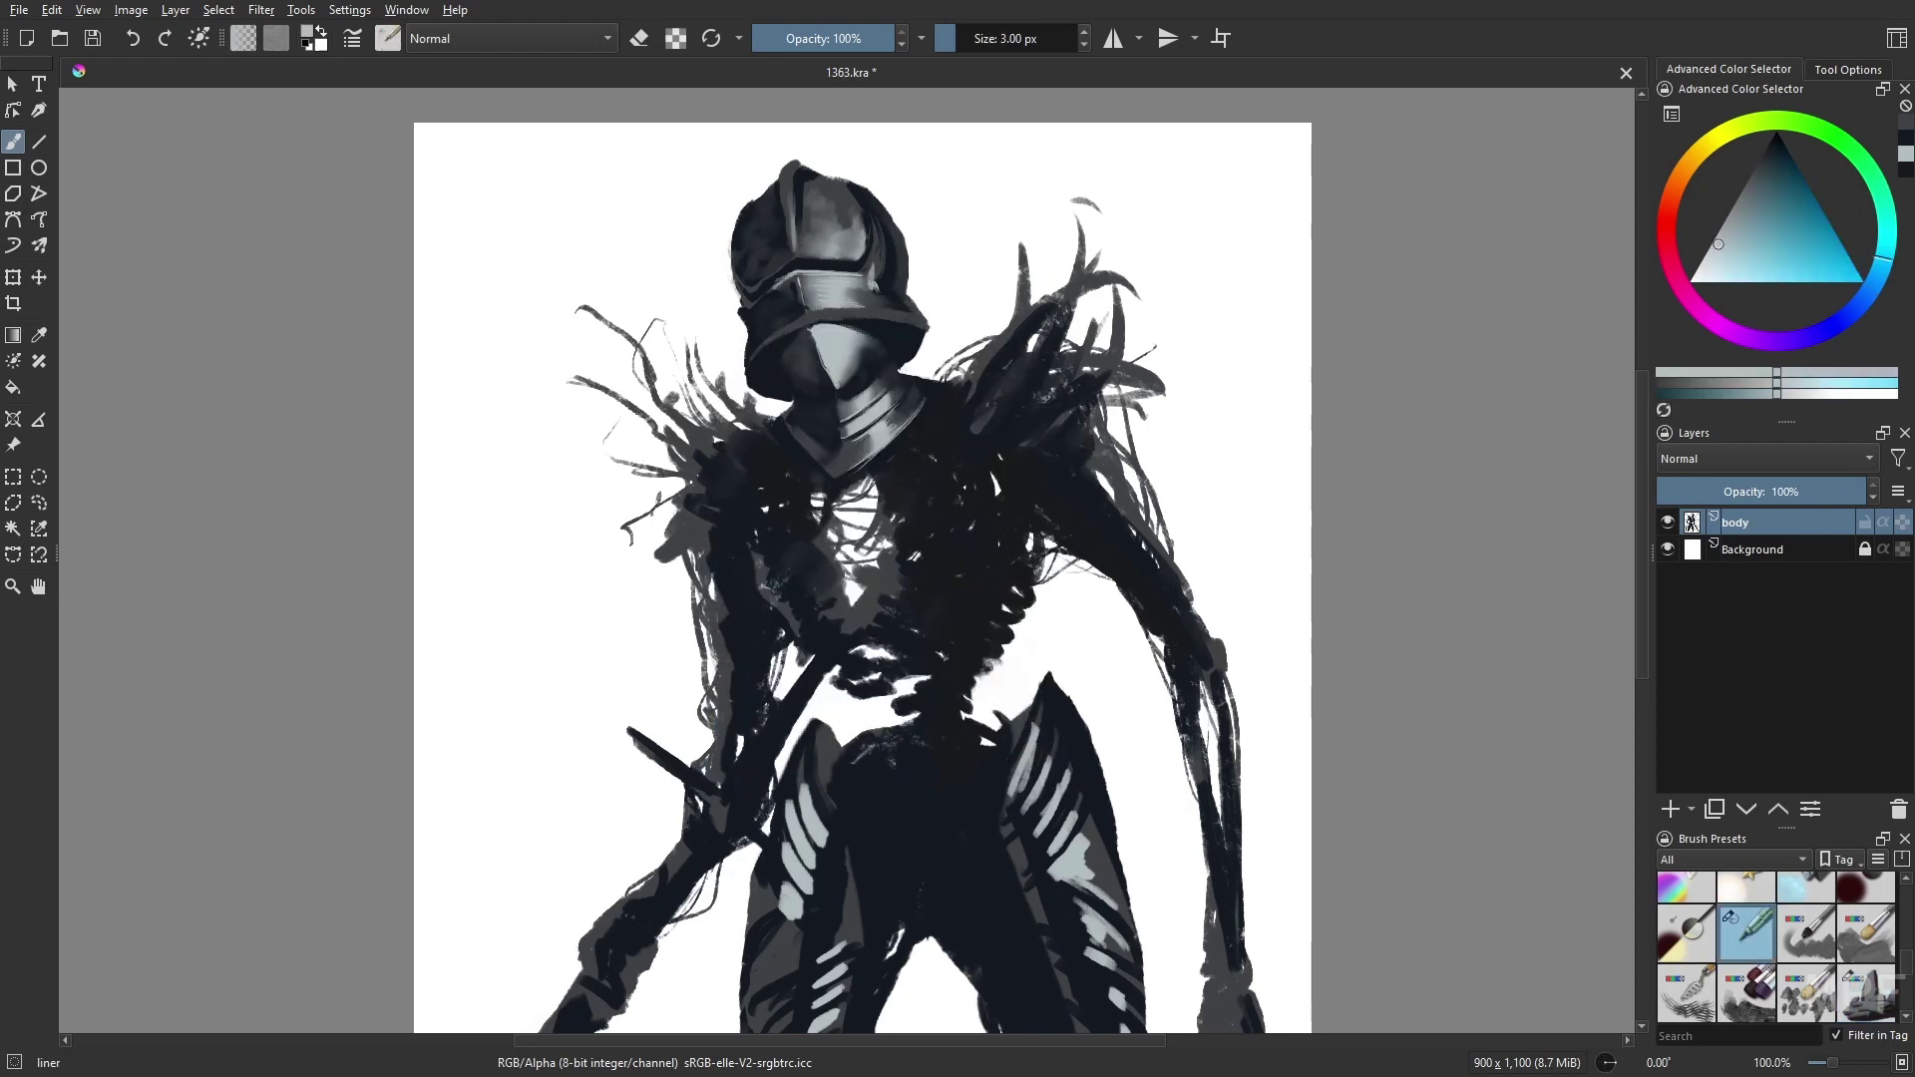
{"action": "key", "text": "slash"}
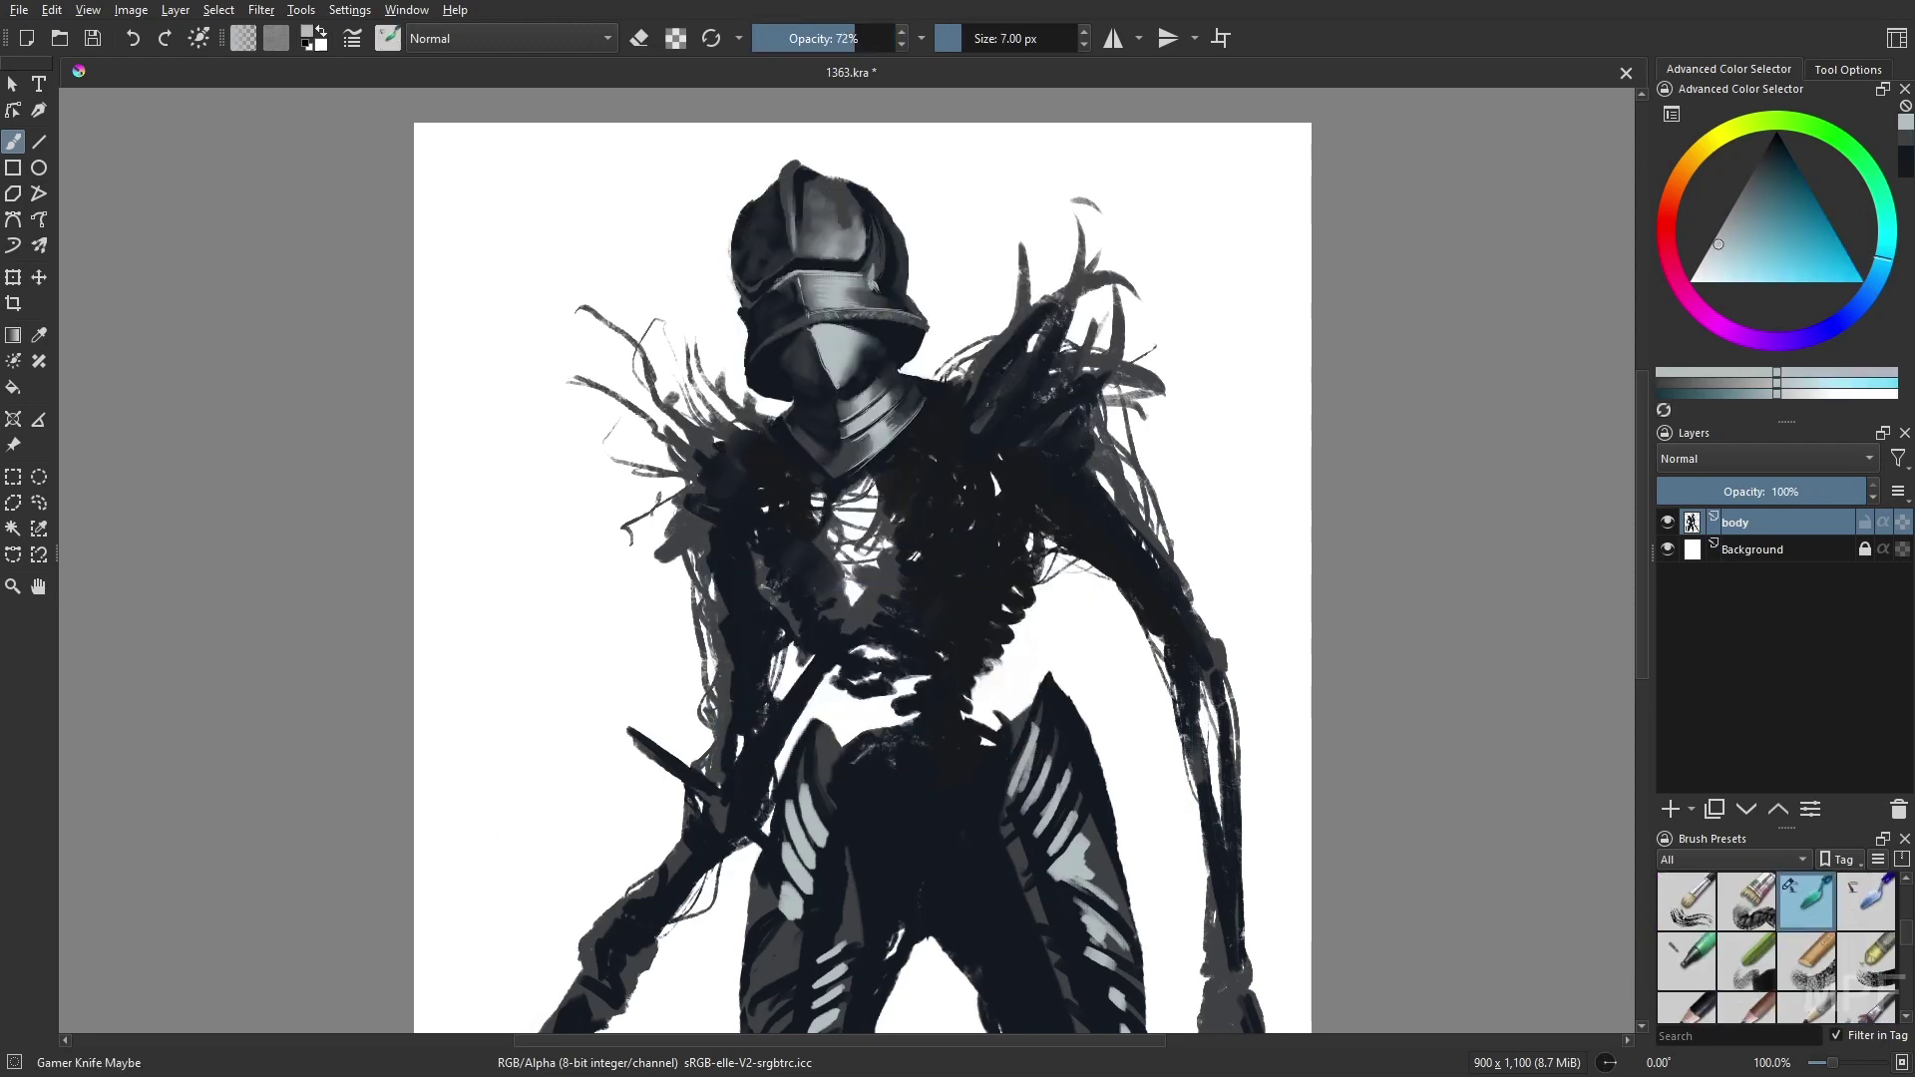
- Flare the helmet's brim outward with the Liquify transform in Build Up mode, brush size 23.02 and amount 0.05
{"action": "key", "text": "m"}
{"action": "key", "text": "ctrl+t"}
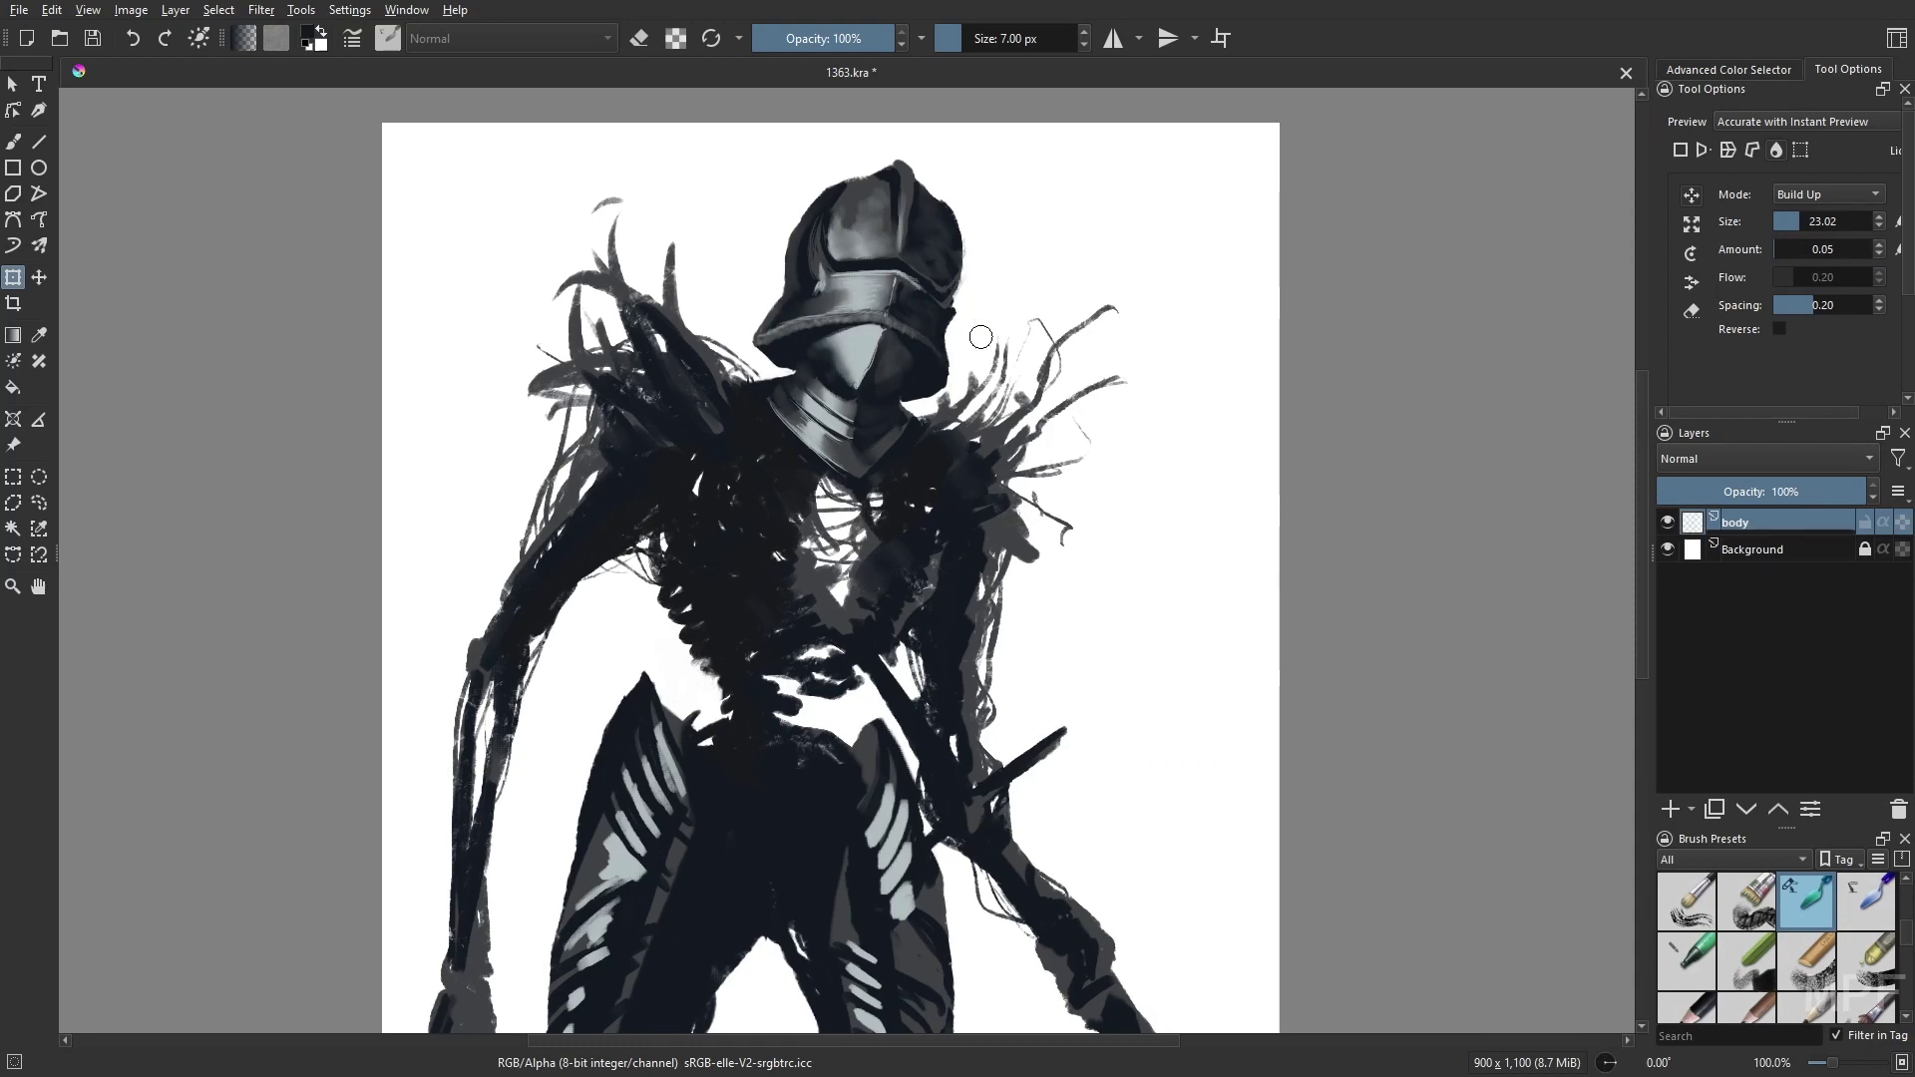
{"action": "right_click", "coordinate": [1204, 540]}
{"action": "left_click", "coordinate": [1267, 414]}
- Detail the helmet's visor seam using the RGBA 06 Rock brush at 9 px and thin pale lines from the 3 px liner
{"action": "right_click", "coordinate": [803, 510]}
{"action": "left_click", "coordinate": [878, 399]}
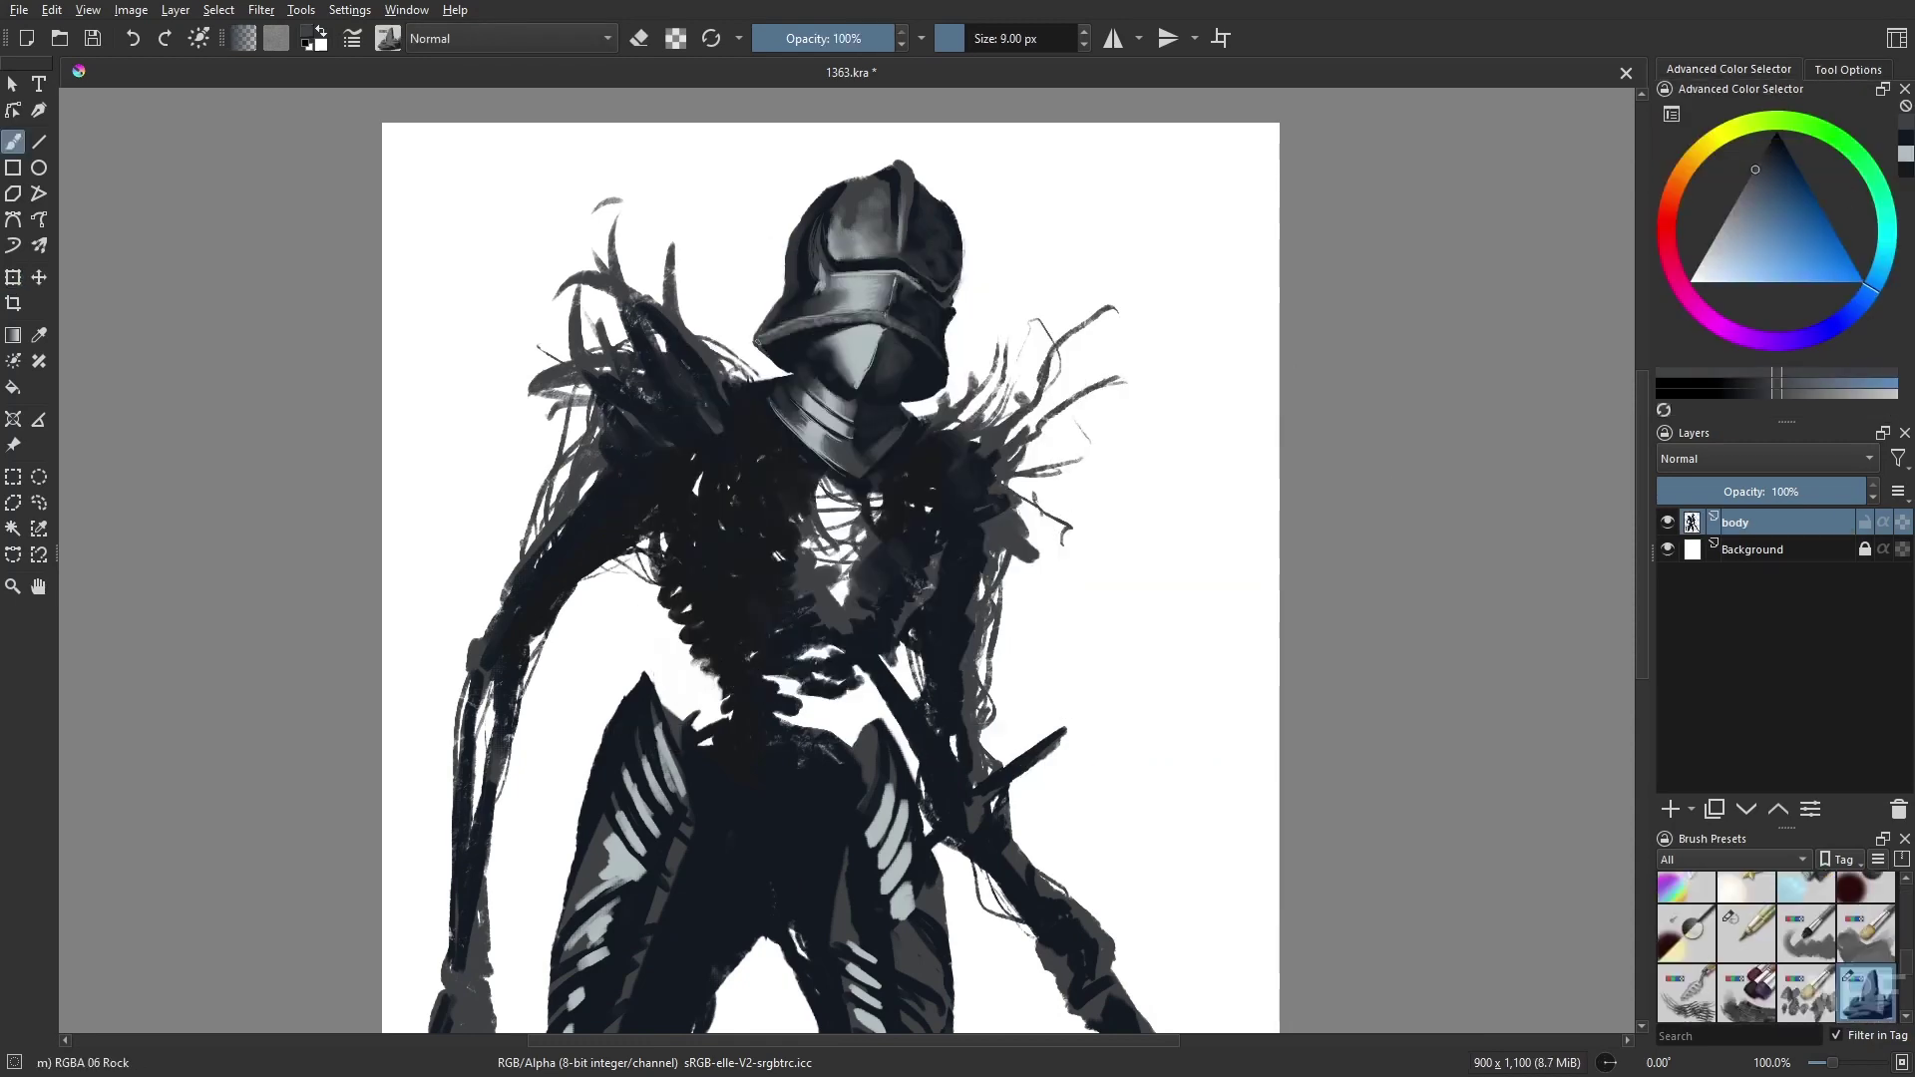
{"action": "right_click", "coordinate": [851, 260]}
{"action": "left_click", "coordinate": [851, 259]}
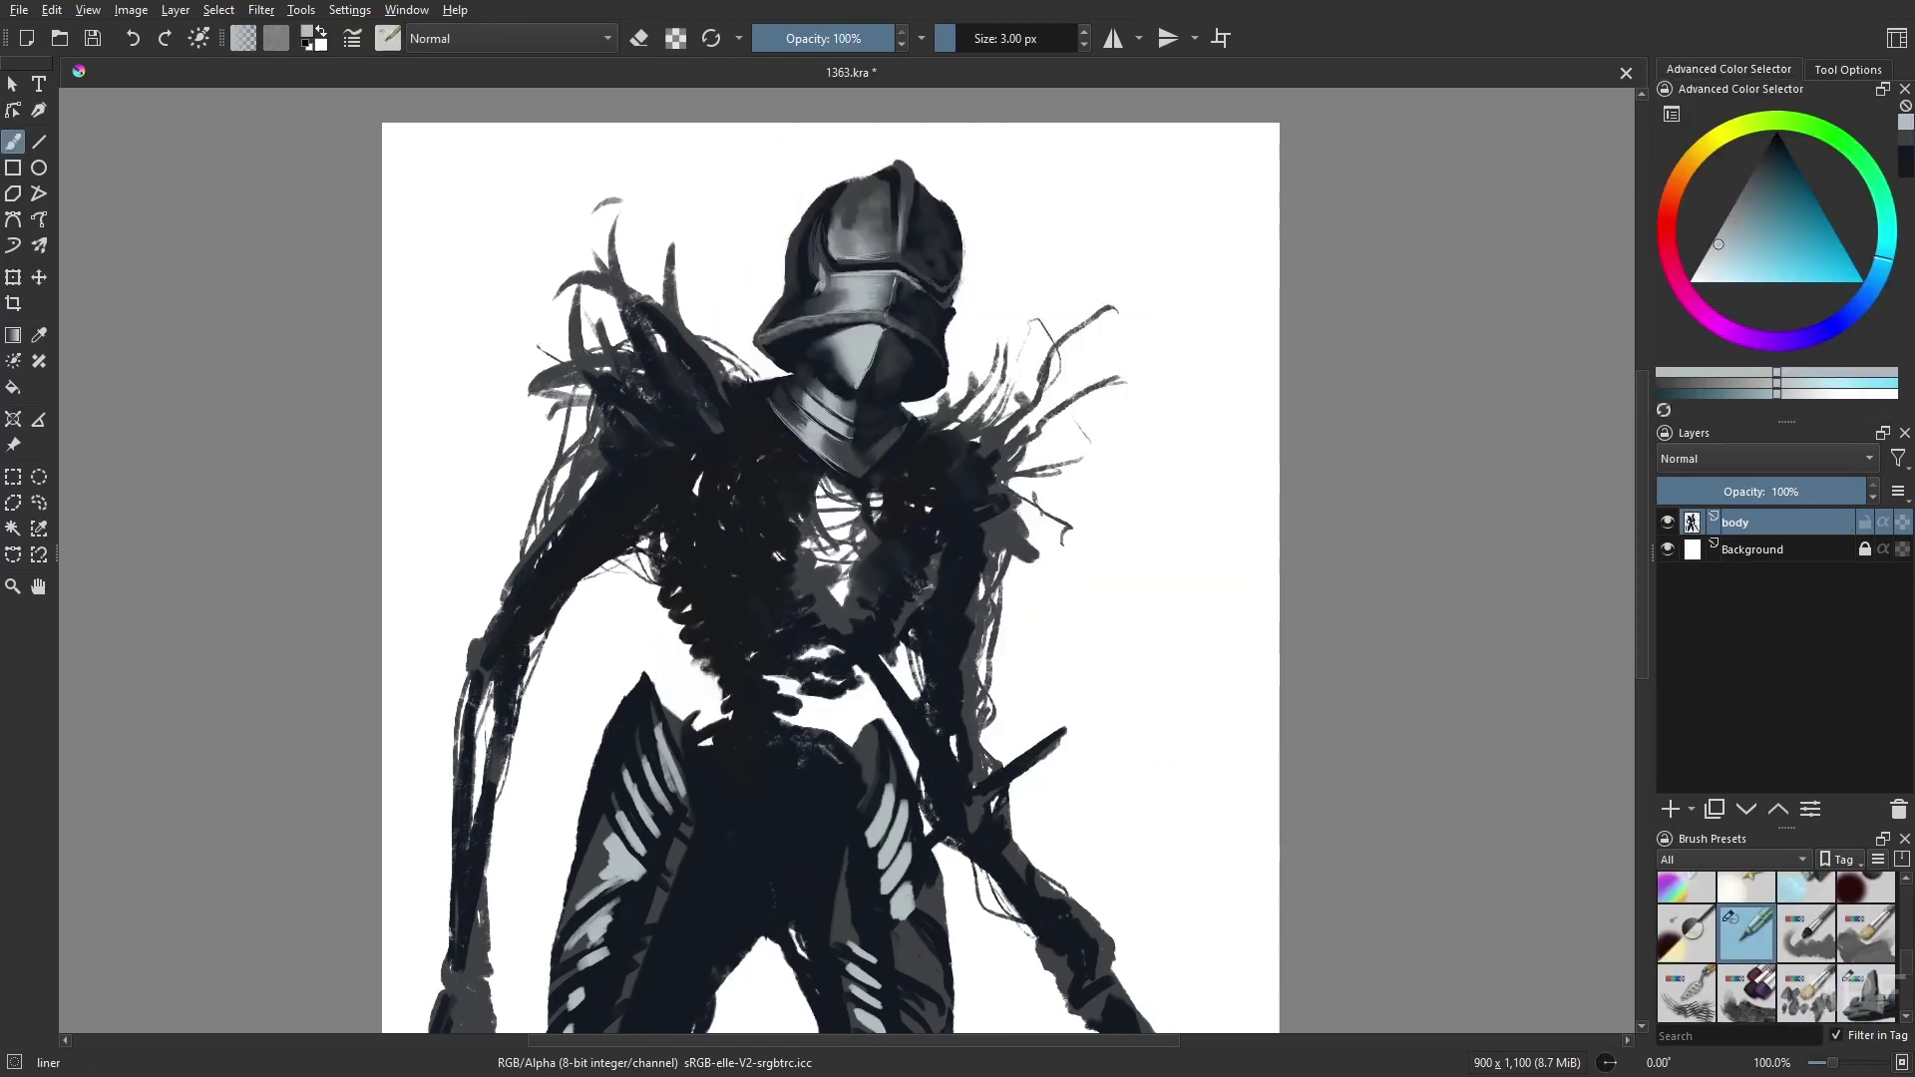
- Shade the helmet's crown panel with the RGBA 06 Rock brush at 12 px and Gamer Knife Maybe at 16 px
{"action": "right_click", "coordinate": [748, 406]}
{"action": "left_click", "coordinate": [810, 444]}
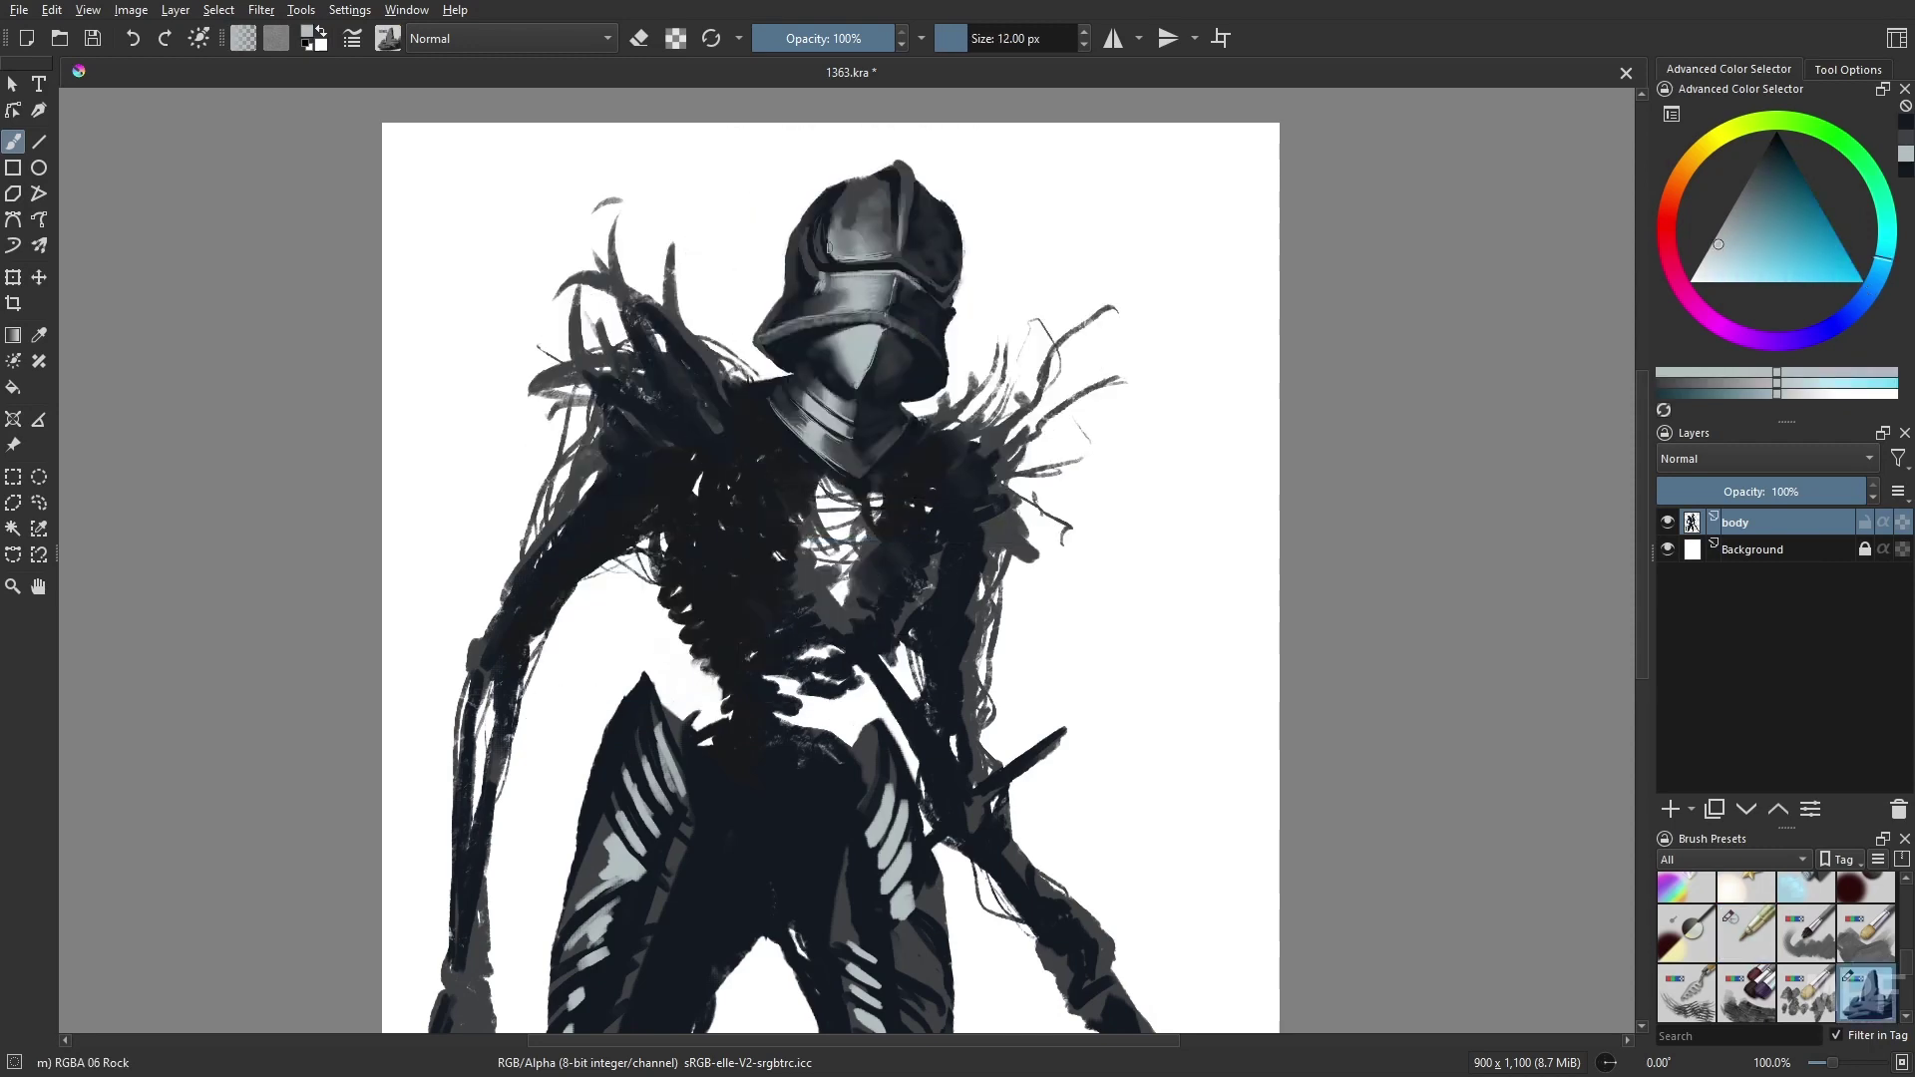
{"action": "right_click", "coordinate": [824, 264]}
{"action": "left_click", "coordinate": [834, 251]}
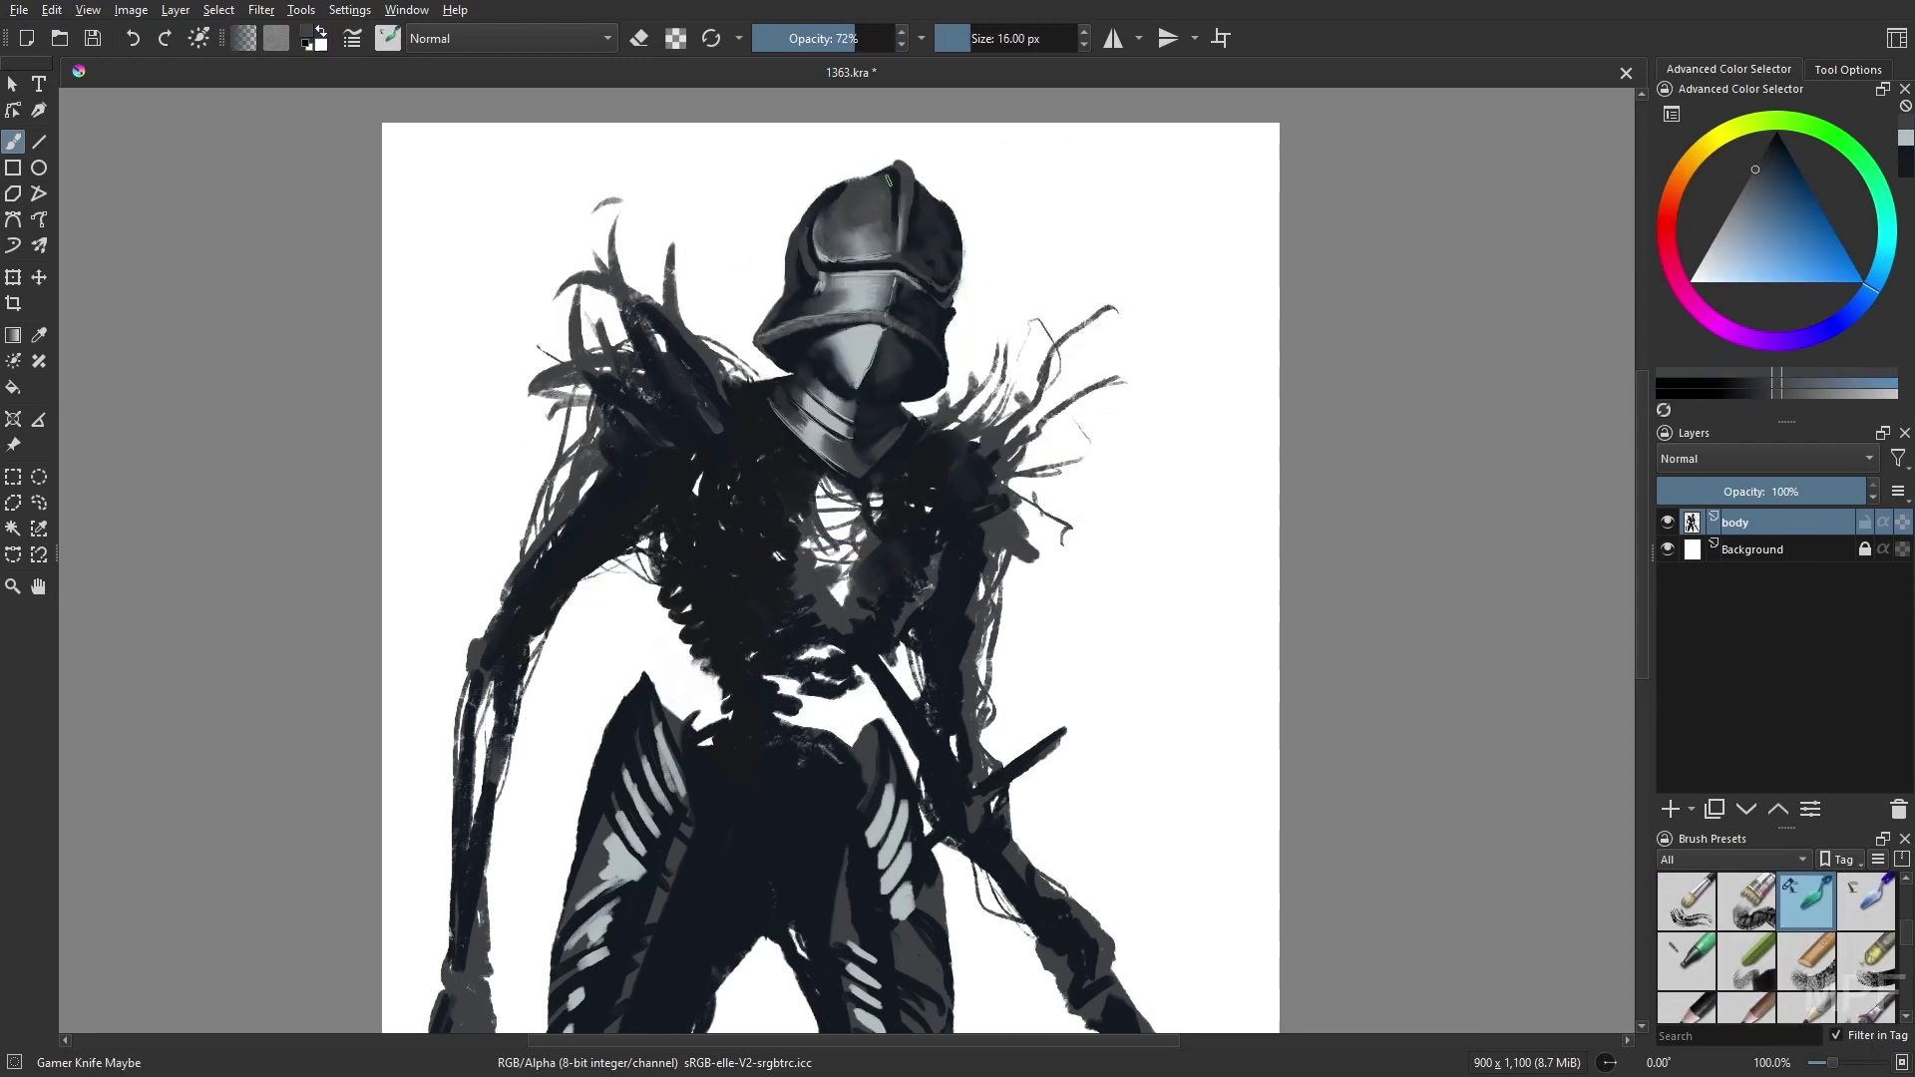
{"action": "right_click", "coordinate": [848, 519]}
{"action": "left_click", "coordinate": [897, 479]}
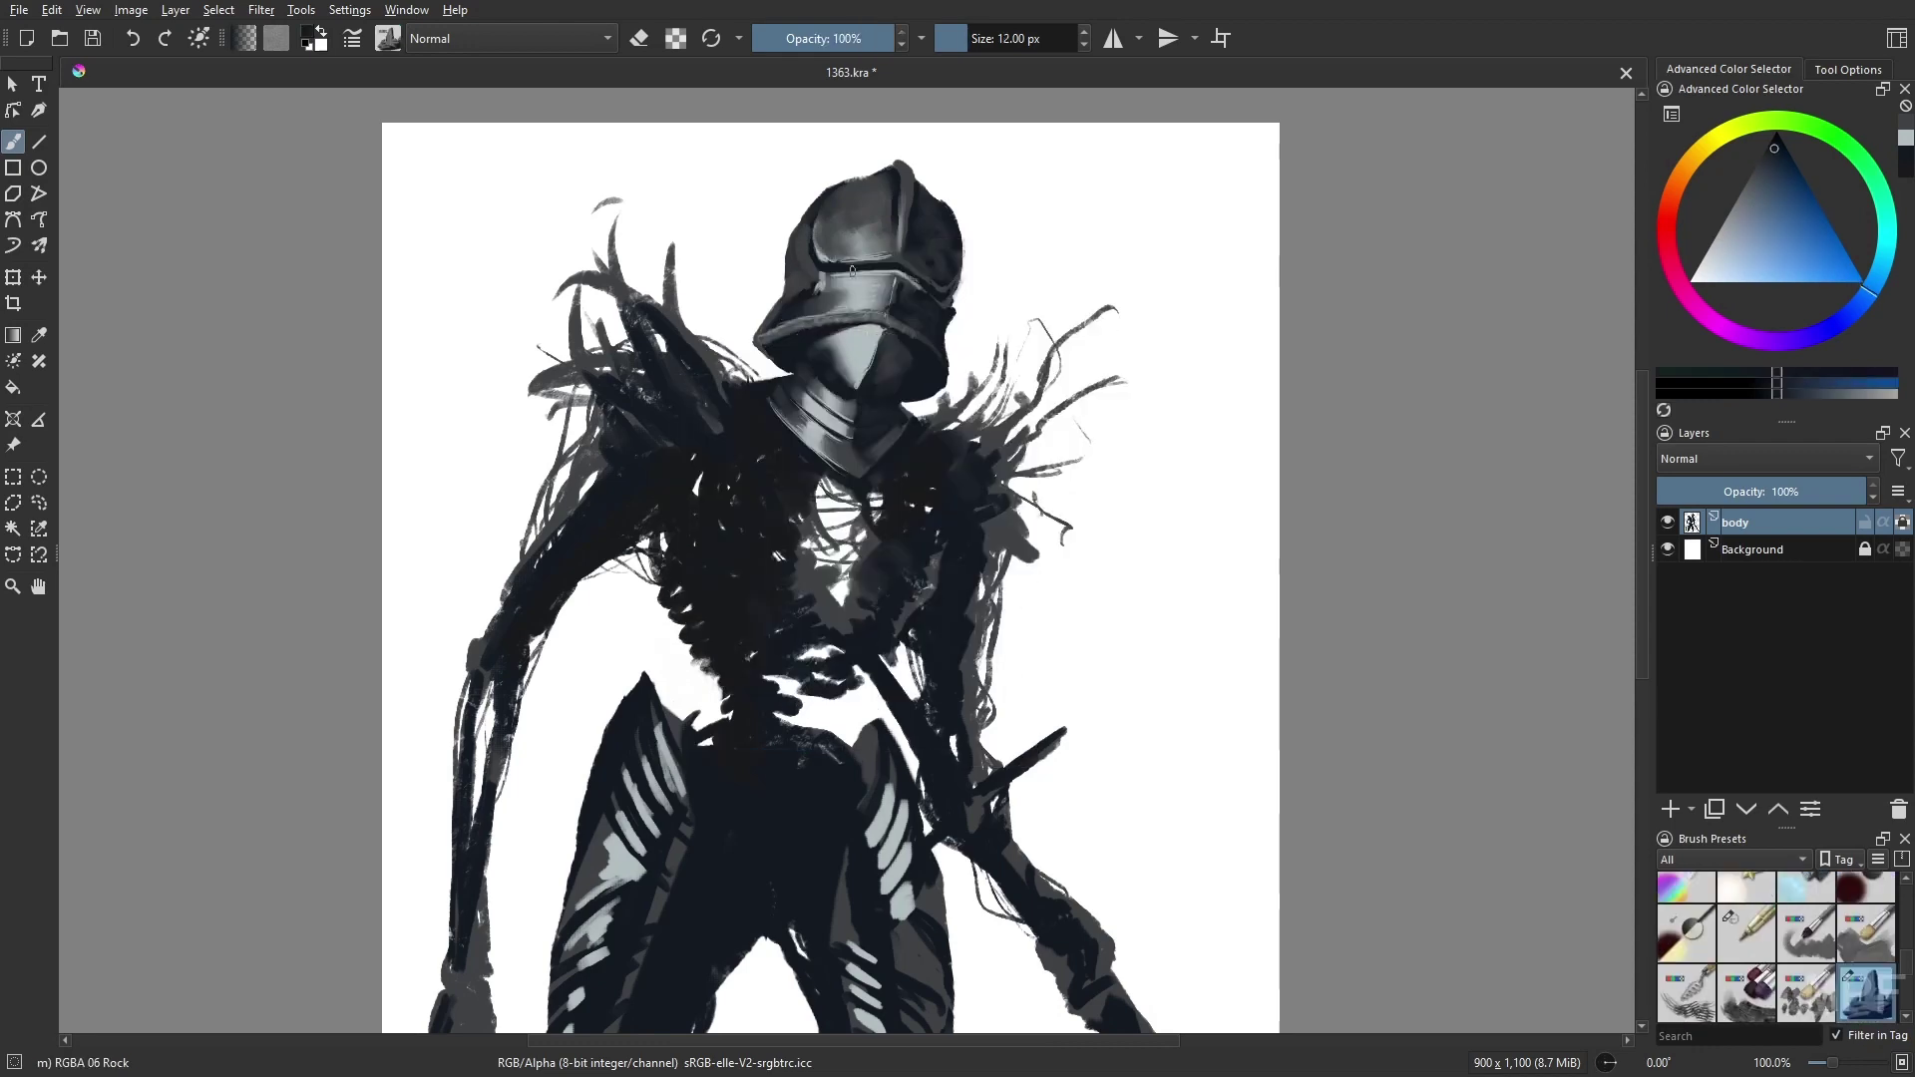
- Add small rivets with pale highlights along the side of the helmet using the liner brush at 3 px
{"action": "right_click", "coordinate": [843, 376]}
{"action": "left_click", "coordinate": [788, 284]}
{"action": "right_click", "coordinate": [839, 347]}
{"action": "left_click", "coordinate": [839, 204]}
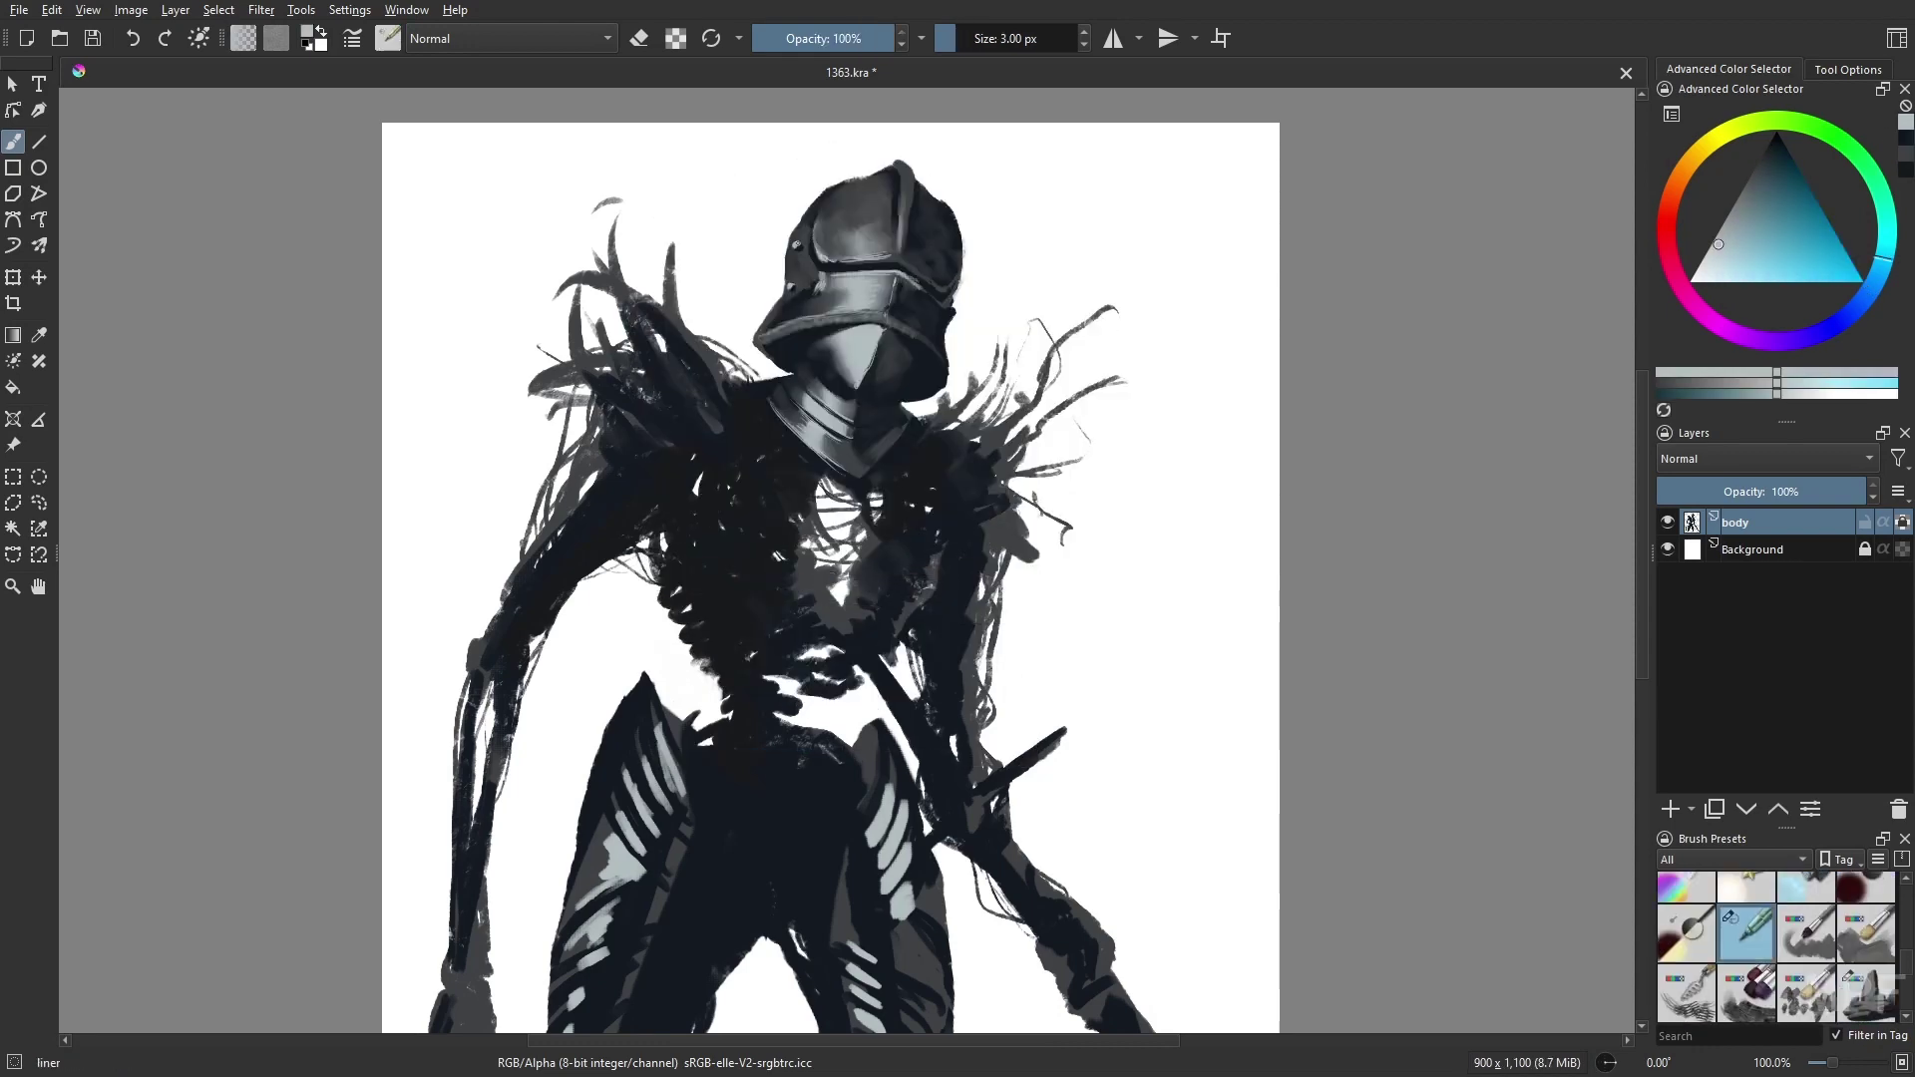
{"action": "right_click", "coordinate": [824, 300]}
{"action": "left_click", "coordinate": [813, 289]}
{"action": "right_click", "coordinate": [830, 300]}
{"action": "left_click", "coordinate": [824, 296]}
- Blend the shading around the helmet's rivets with the Gamer Knife Maybe brush at 13 px and 72% opacity
{"action": "key", "text": "m"}
{"action": "right_click", "coordinate": [944, 400]}
{"action": "left_click", "coordinate": [944, 400]}
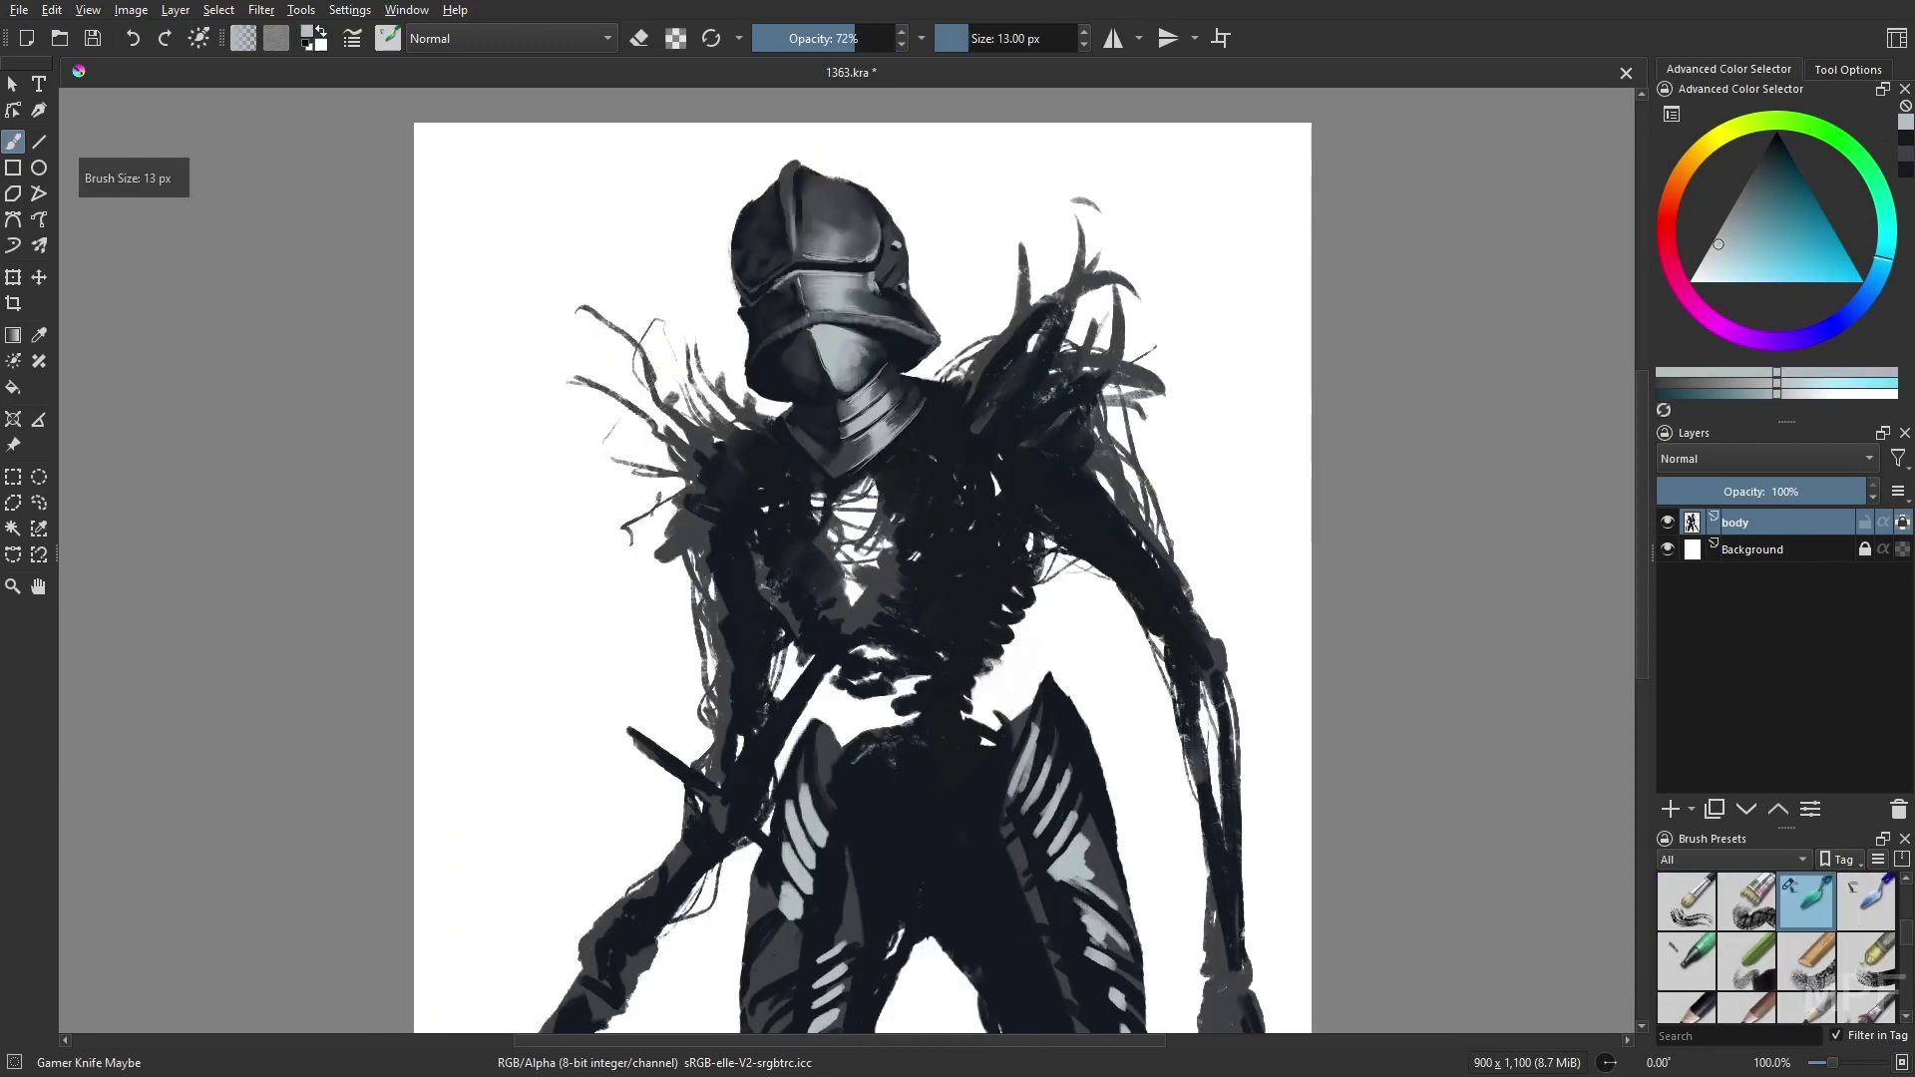
{"action": "key", "text": "slash"}
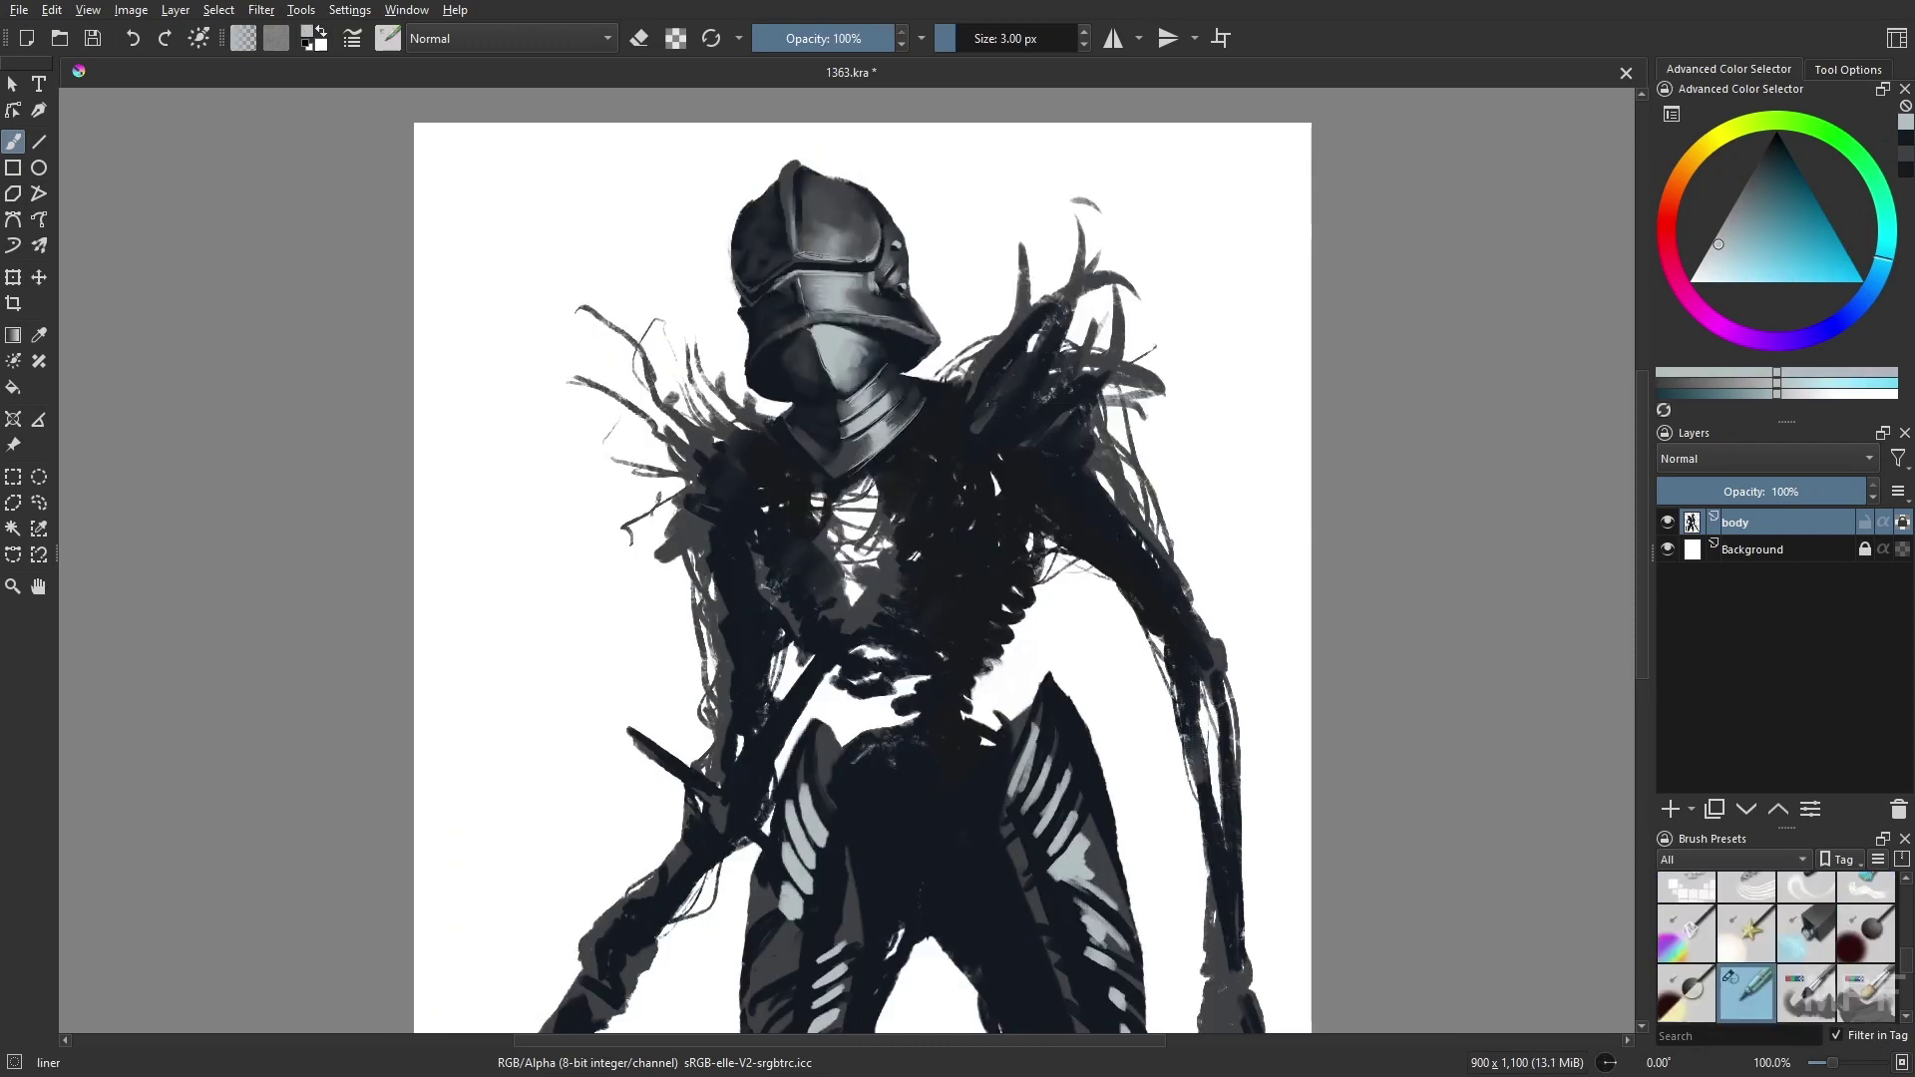
- Brighten the helmet's highlights with a paler tone, using Airbrush Soft at 31% opacity and the 3 px liner brush
{"action": "key", "text": "m"}
{"action": "key", "text": "l"}
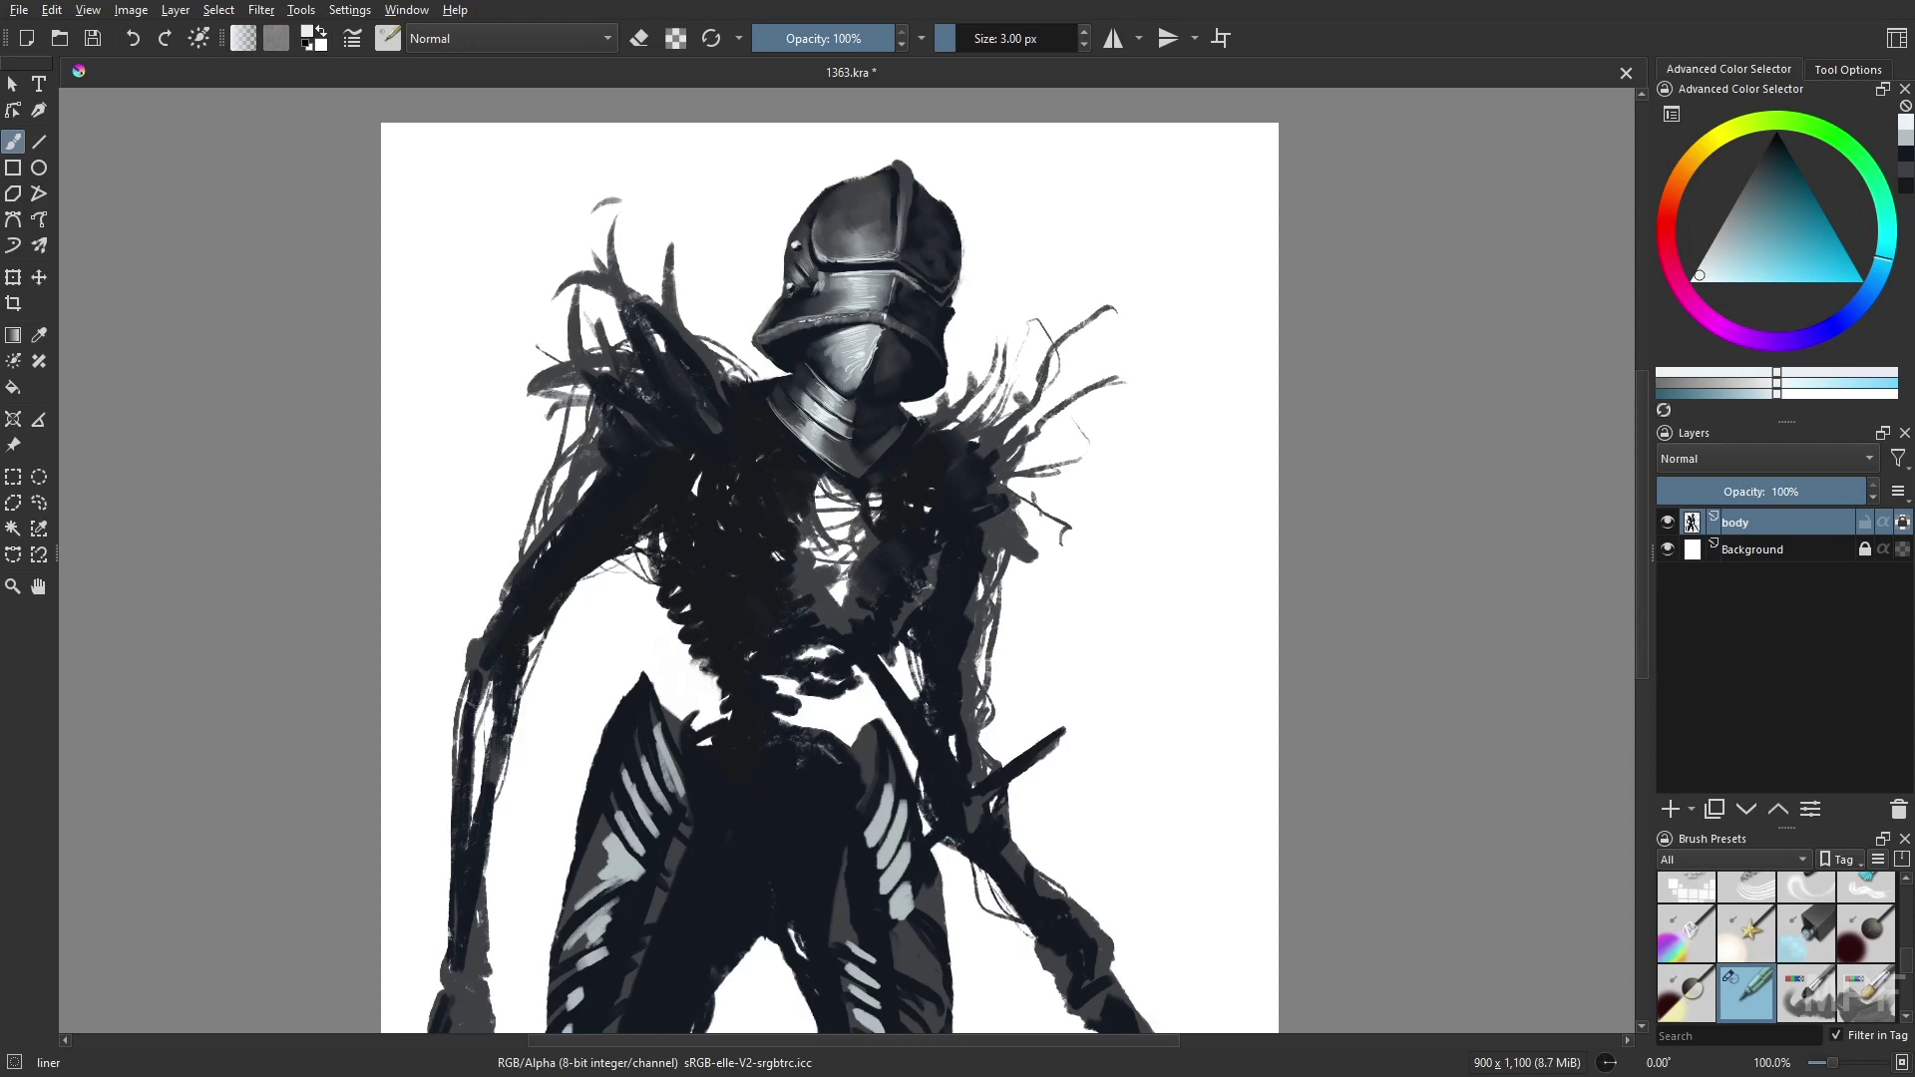
{"action": "key", "text": "comma"}
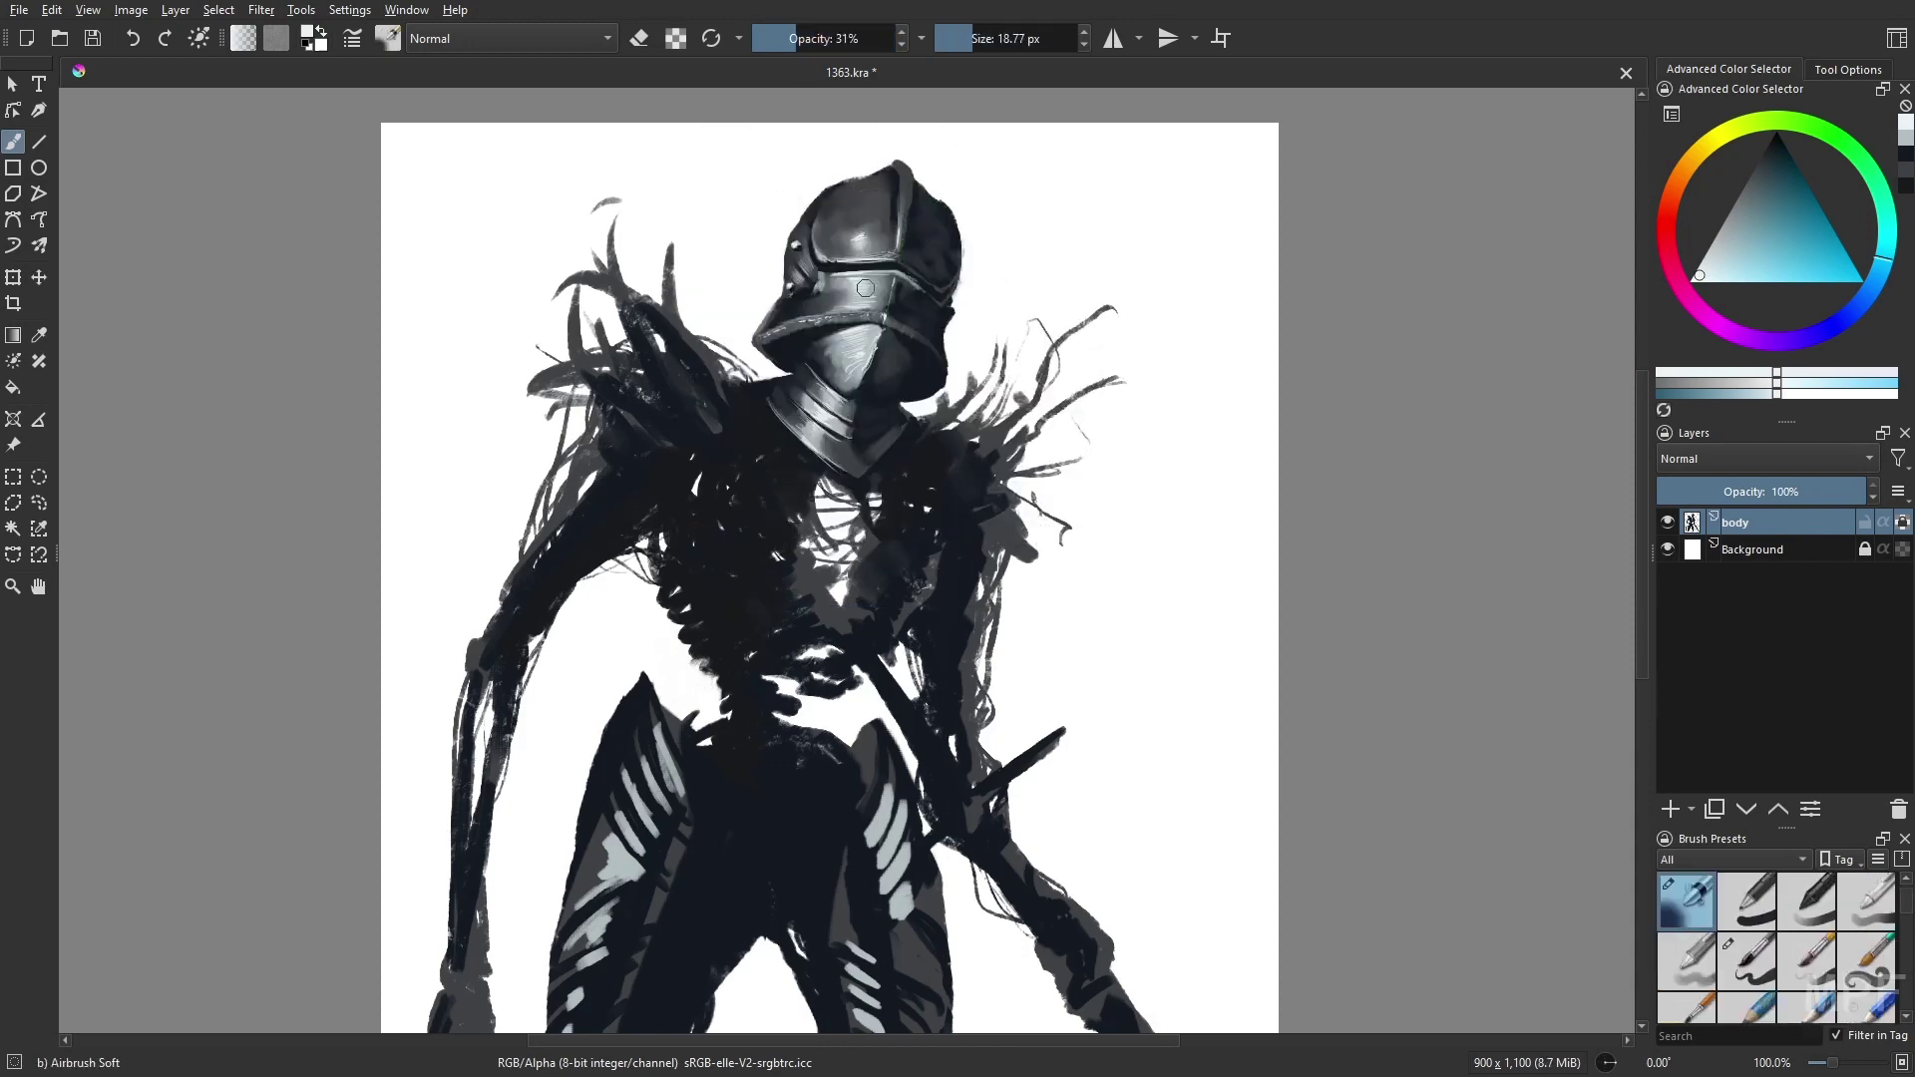
{"action": "scroll", "coordinate": [860, 289], "scroll_direction": "down", "scroll_amount": 1}
{"action": "key", "text": "period"}
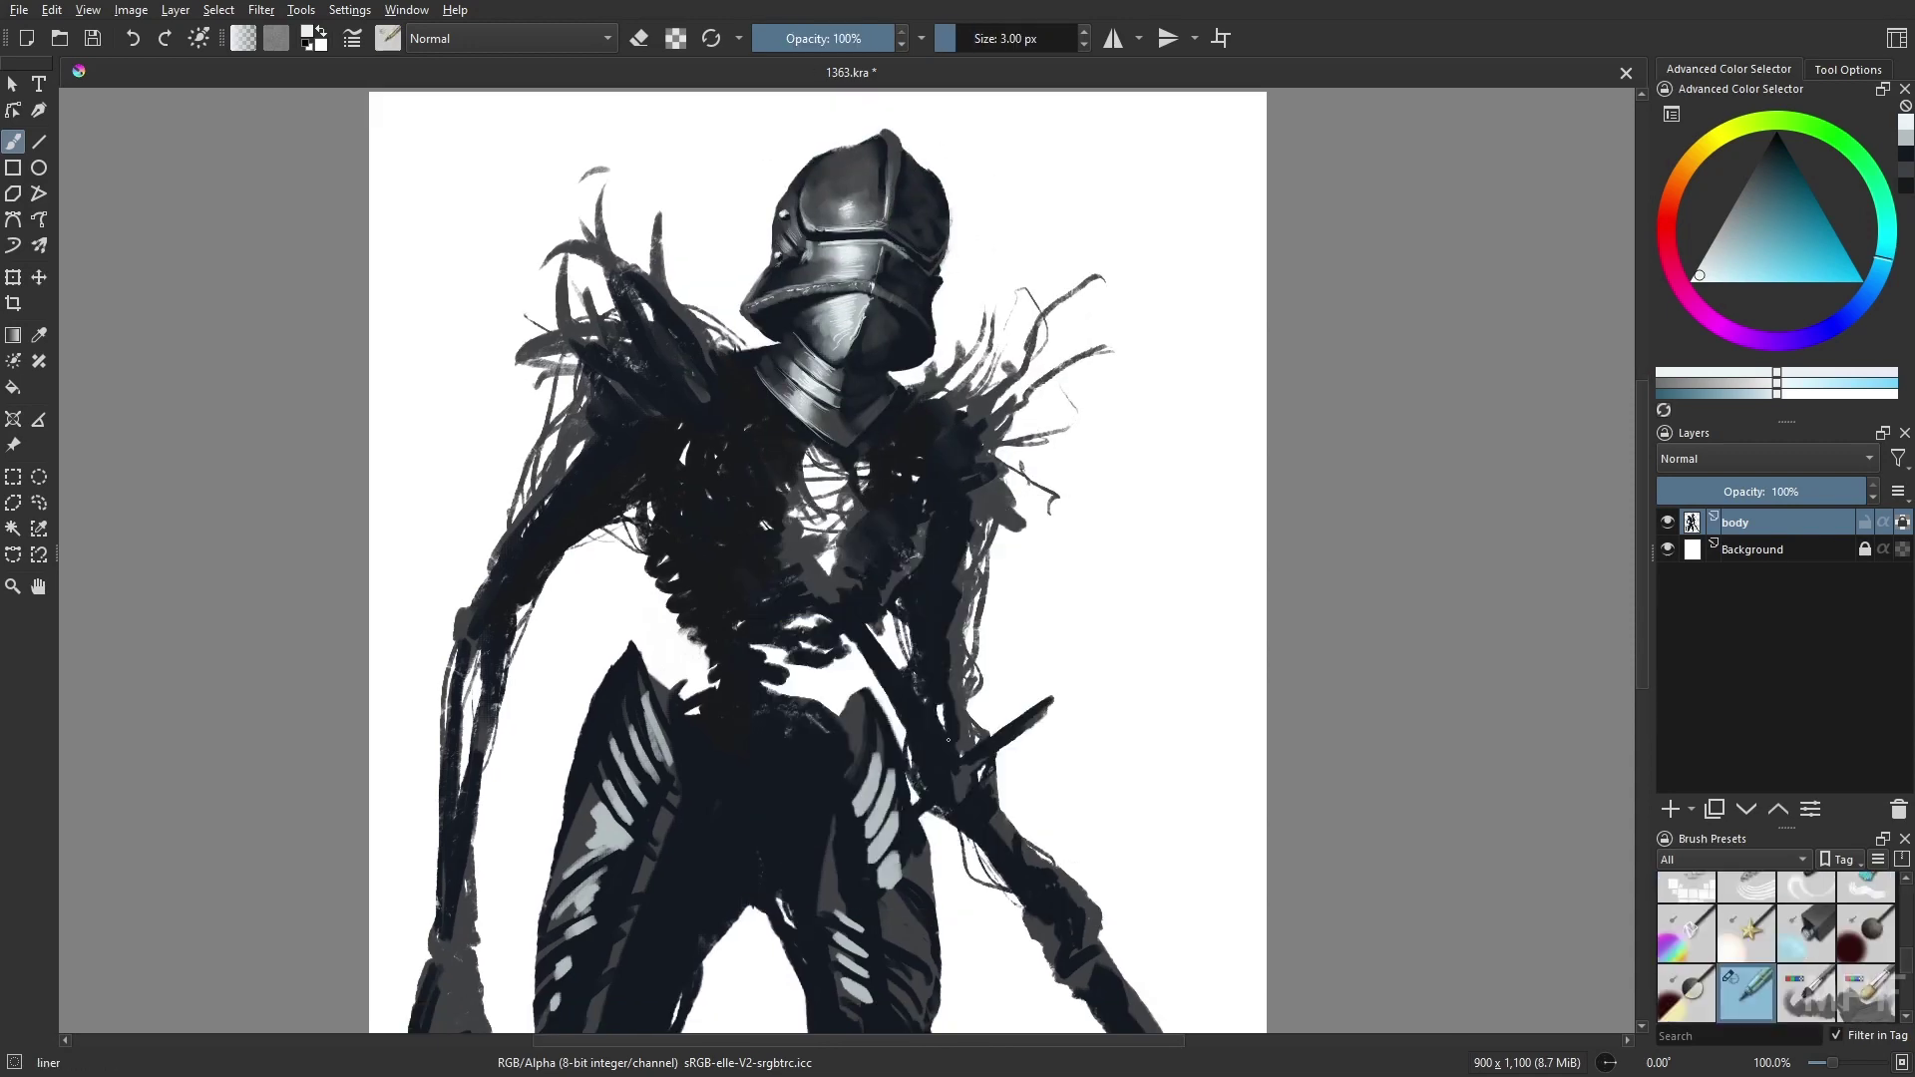
- Blend the shading around the helmet's visor and cheek edges with the Gamer Knife Maybe brush at 10 px and 54% opacity
{"action": "right_click", "coordinate": [961, 590]}
{"action": "left_click", "coordinate": [1111, 589]}
{"action": "right_click", "coordinate": [940, 301]}
{"action": "left_click", "coordinate": [922, 331]}
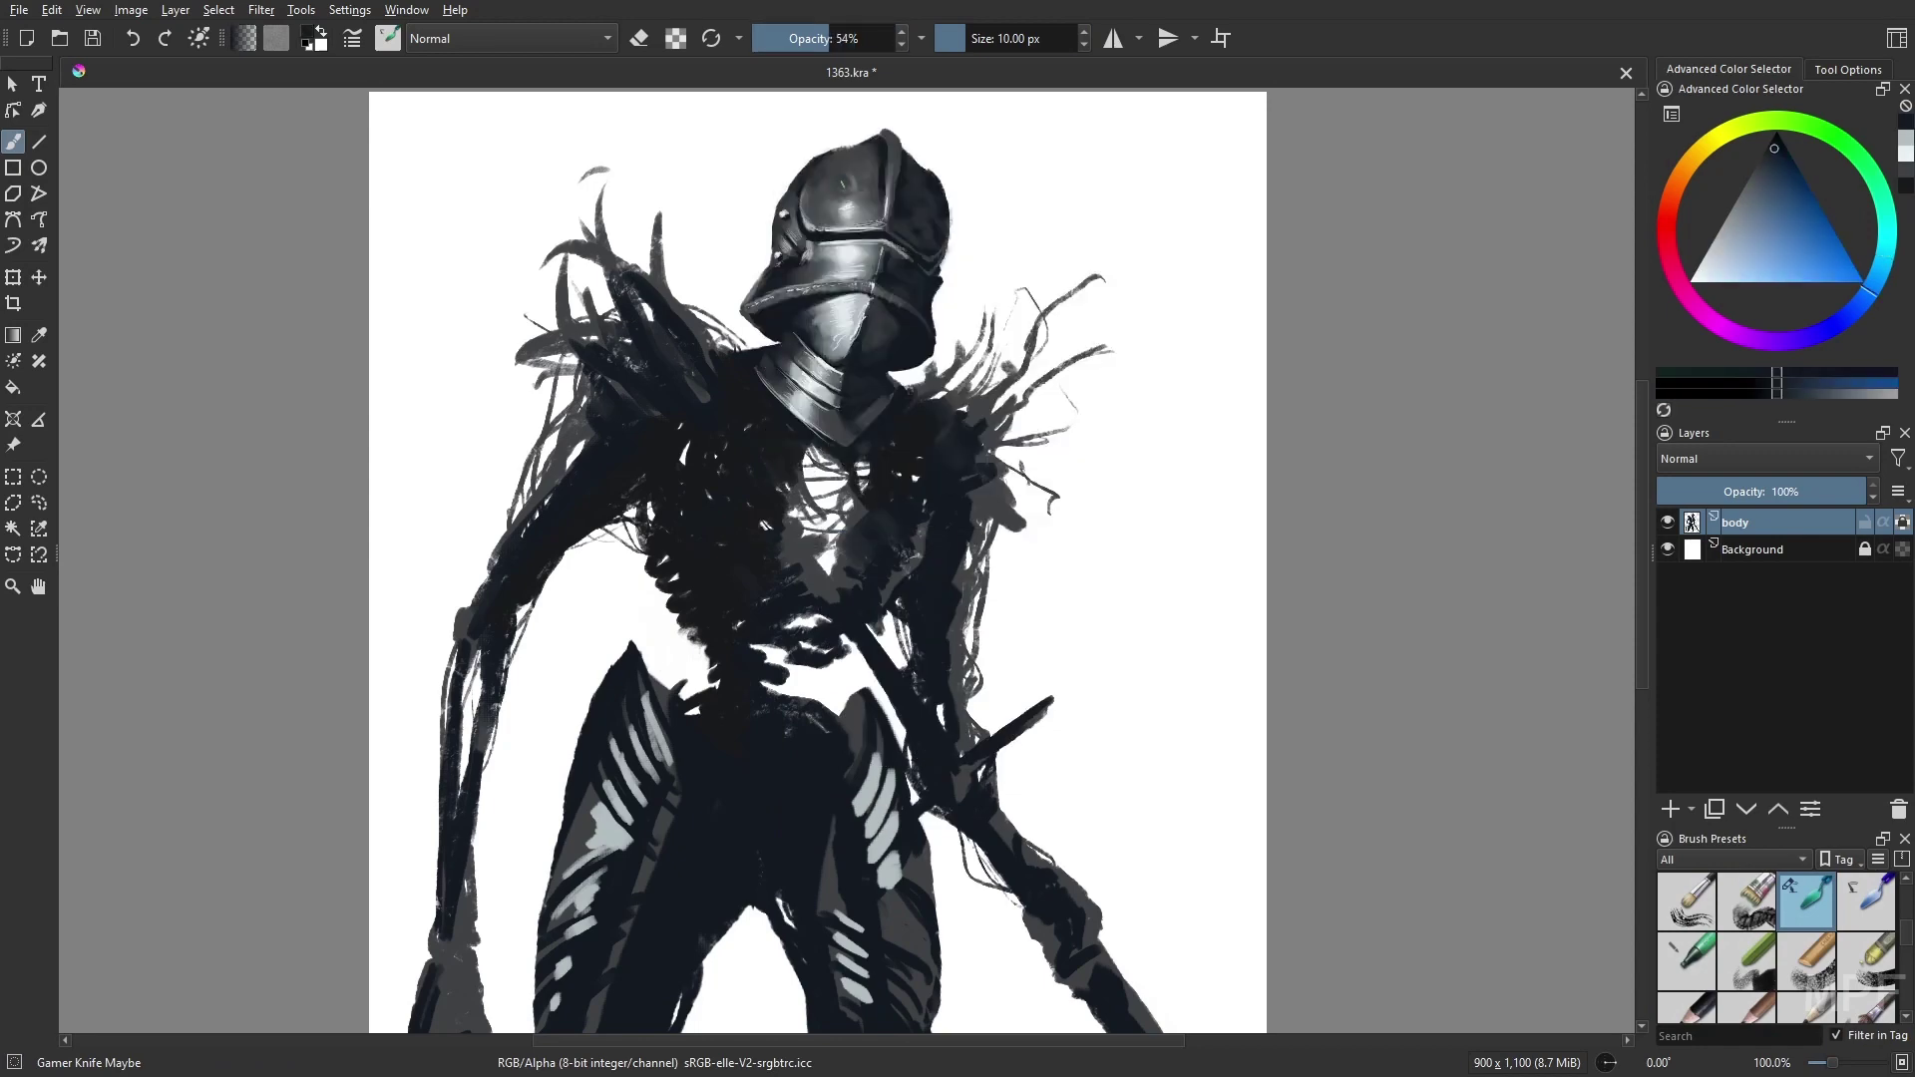
{"action": "right_click", "coordinate": [949, 300]}
{"action": "right_click", "coordinate": [1044, 315]}
{"action": "right_click", "coordinate": [864, 284]}
{"action": "right_click", "coordinate": [864, 285]}
{"action": "right_click", "coordinate": [941, 300]}
{"action": "left_click", "coordinate": [922, 289]}
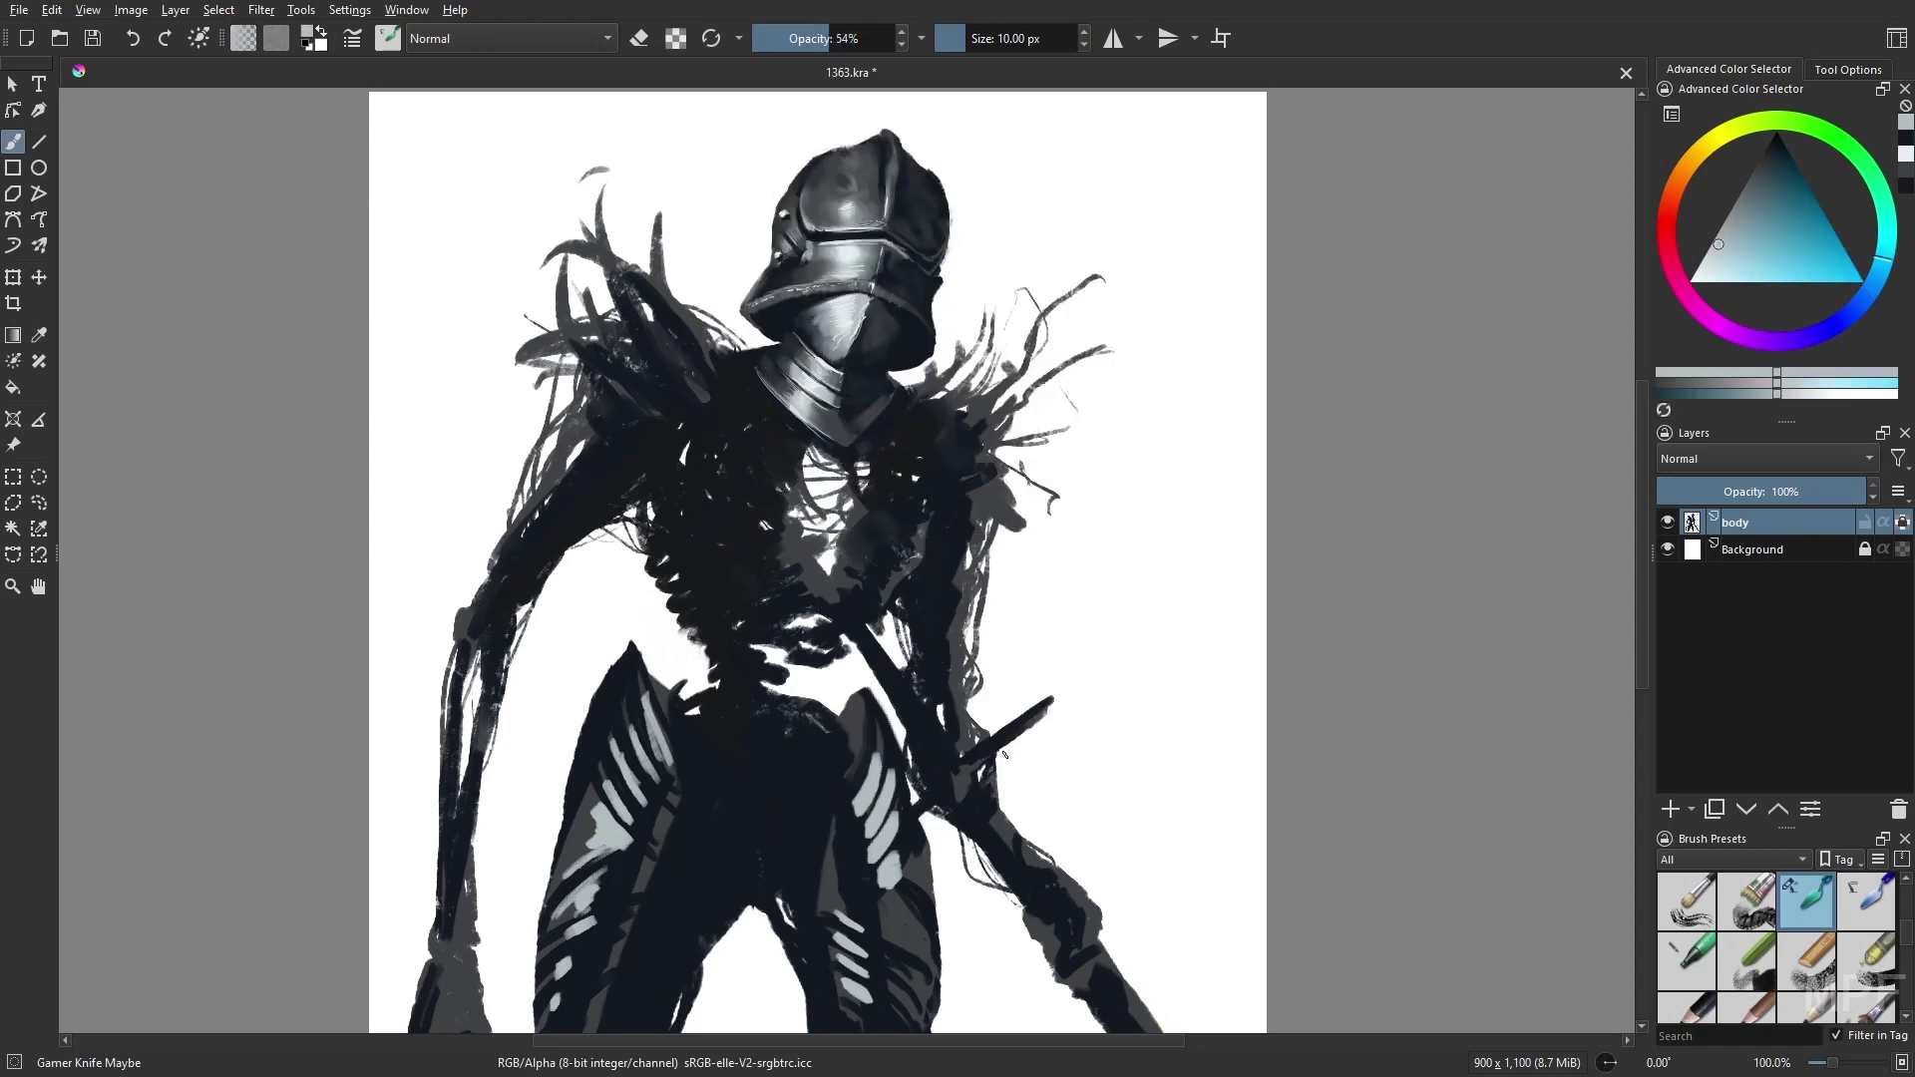
{"action": "right_click", "coordinate": [897, 300]}
{"action": "left_click", "coordinate": [843, 183]}
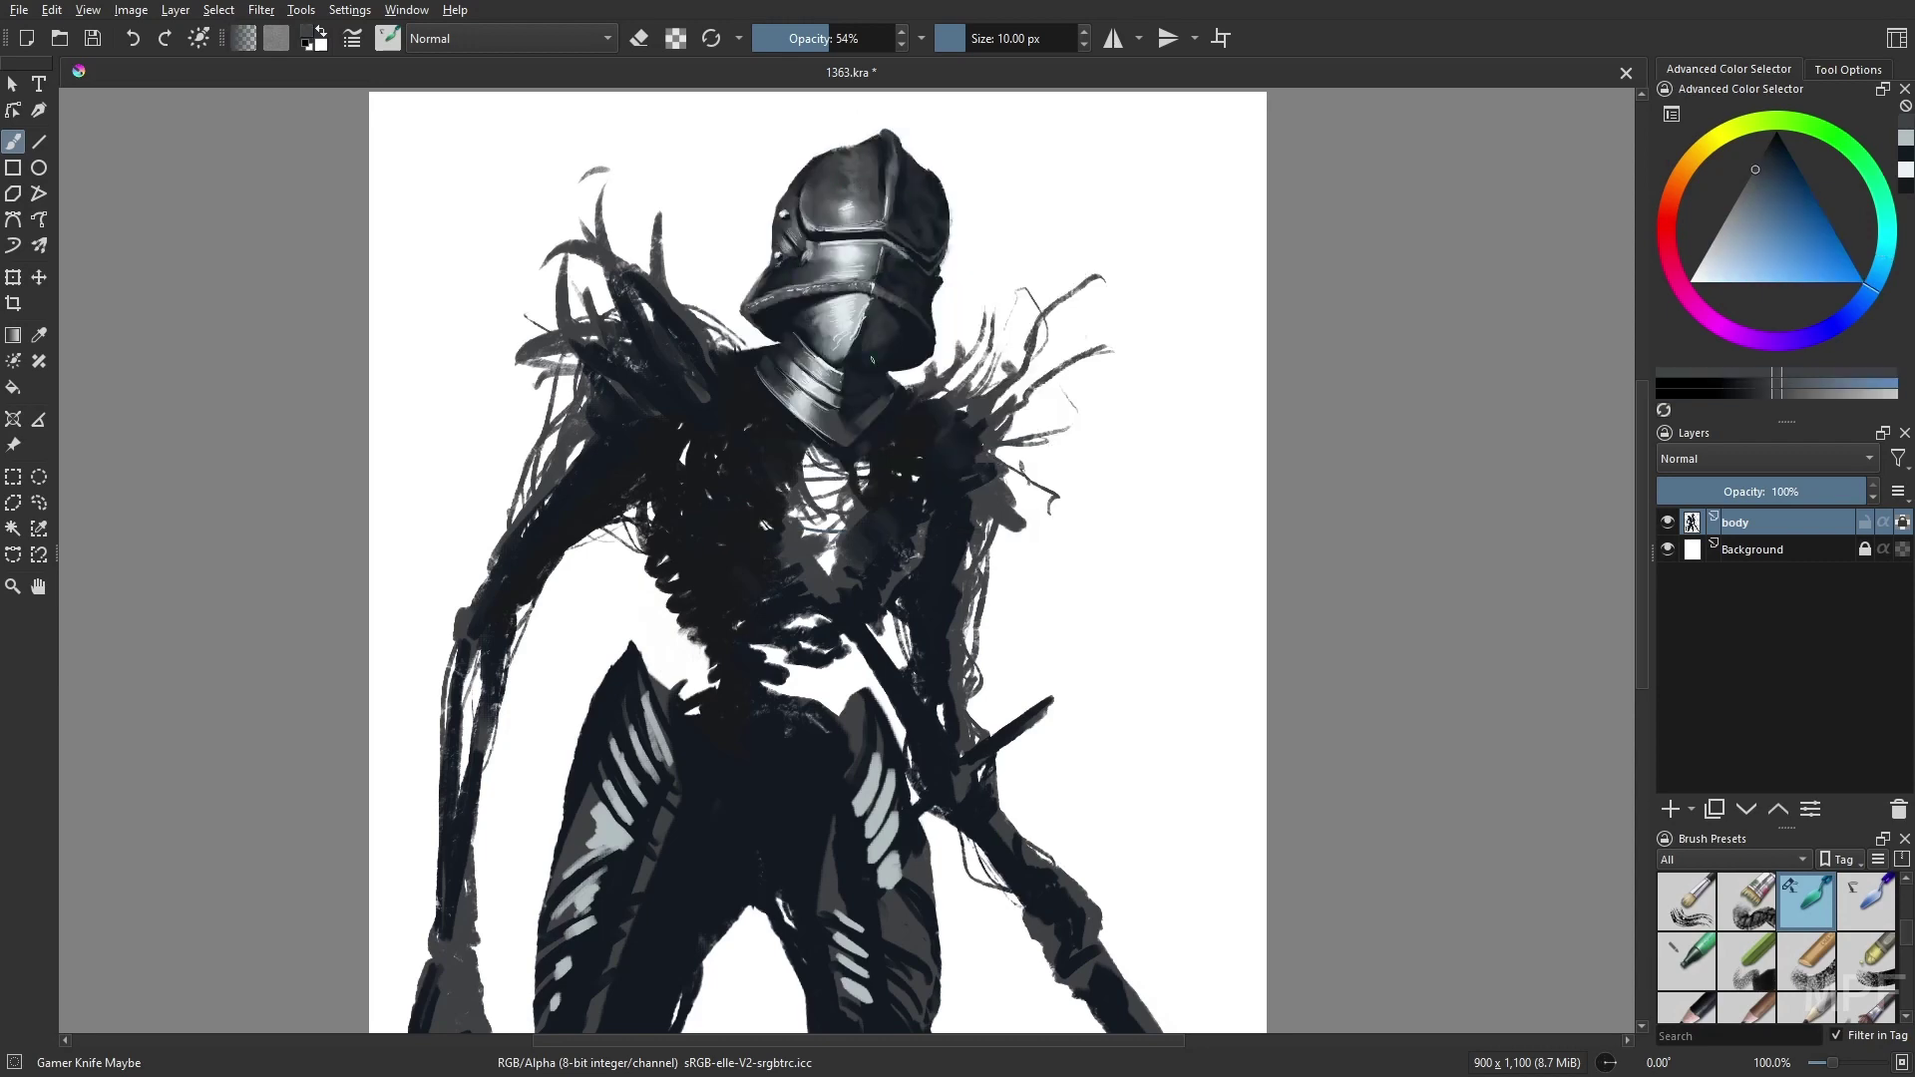
- Refine the shading of the neck guard's plates with the Gamer Knife Maybe brush at 10 px and 54% opacity
{"action": "key", "text": "m"}
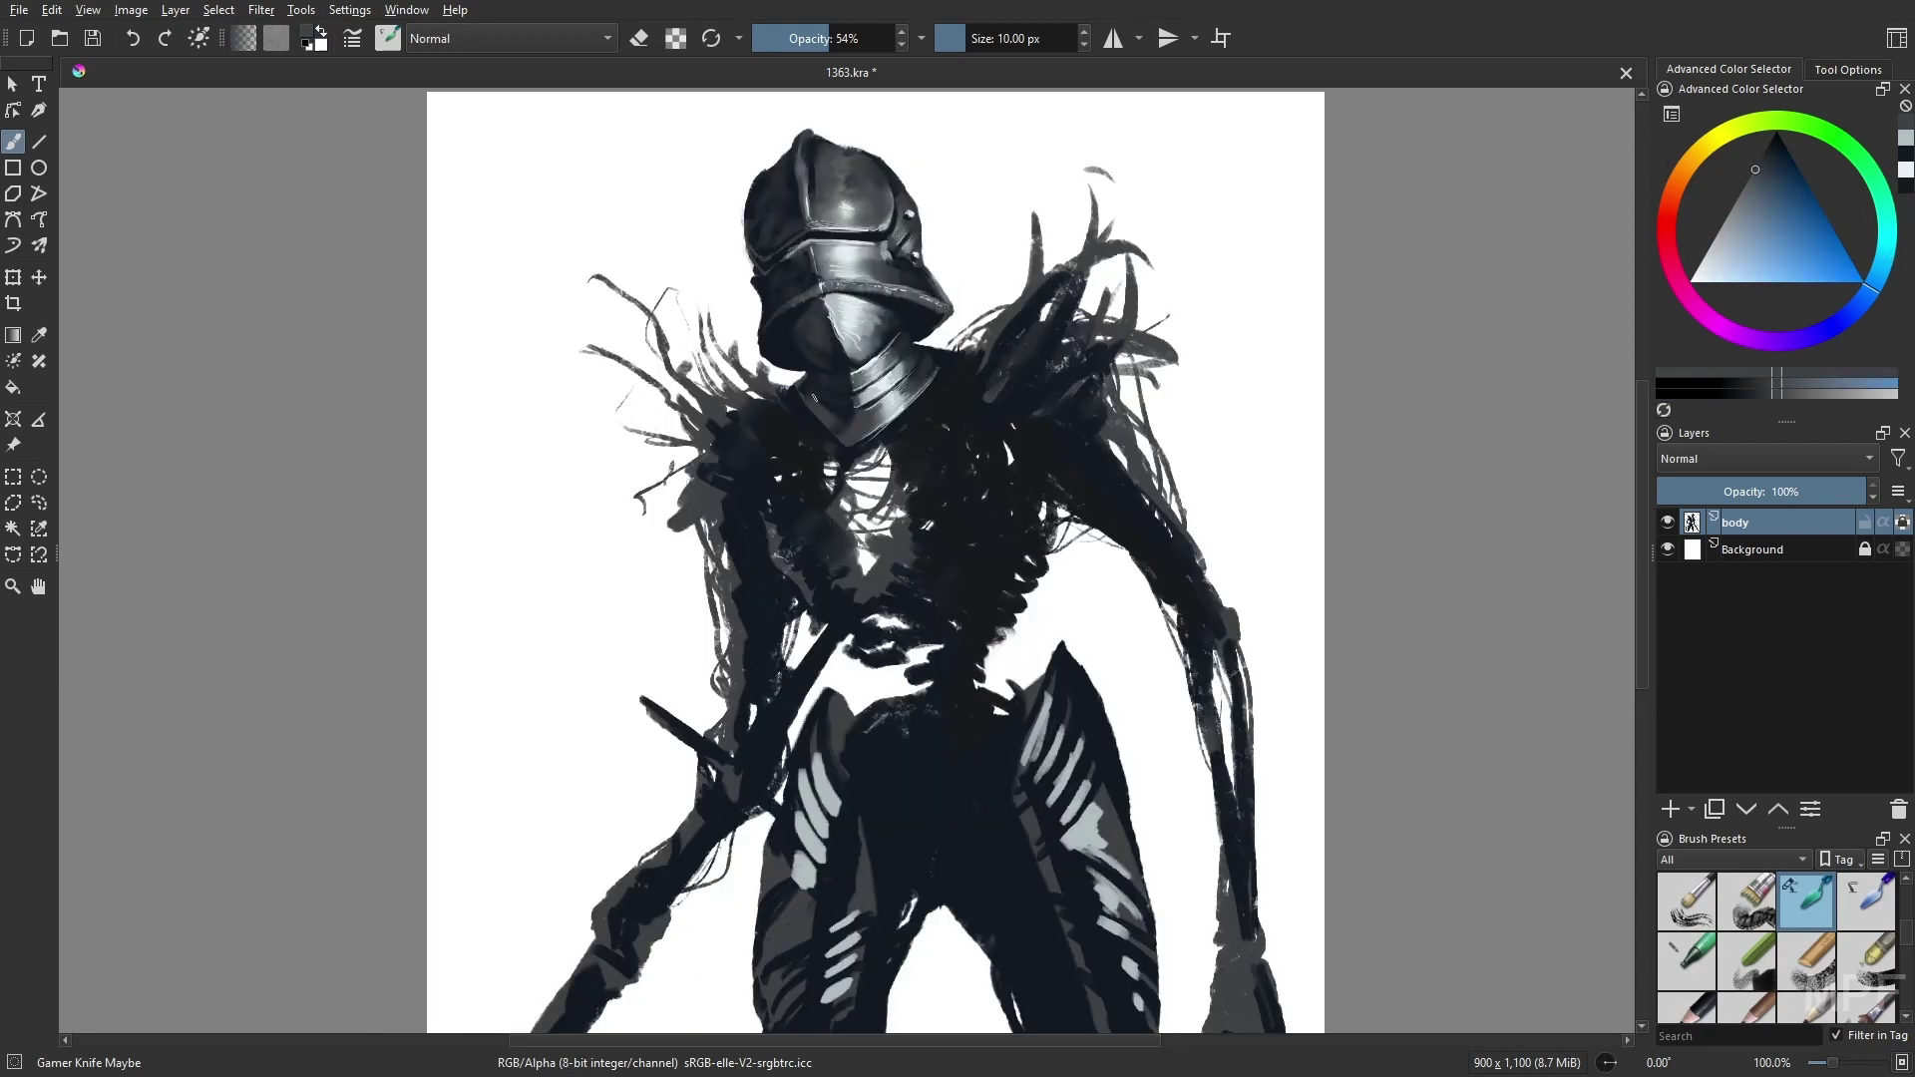
{"action": "right_click", "coordinate": [868, 441]}
{"action": "left_click", "coordinate": [884, 482]}
{"action": "right_click", "coordinate": [871, 396]}
{"action": "left_click", "coordinate": [888, 429]}
{"action": "right_click", "coordinate": [871, 390]}
{"action": "left_click", "coordinate": [888, 424]}
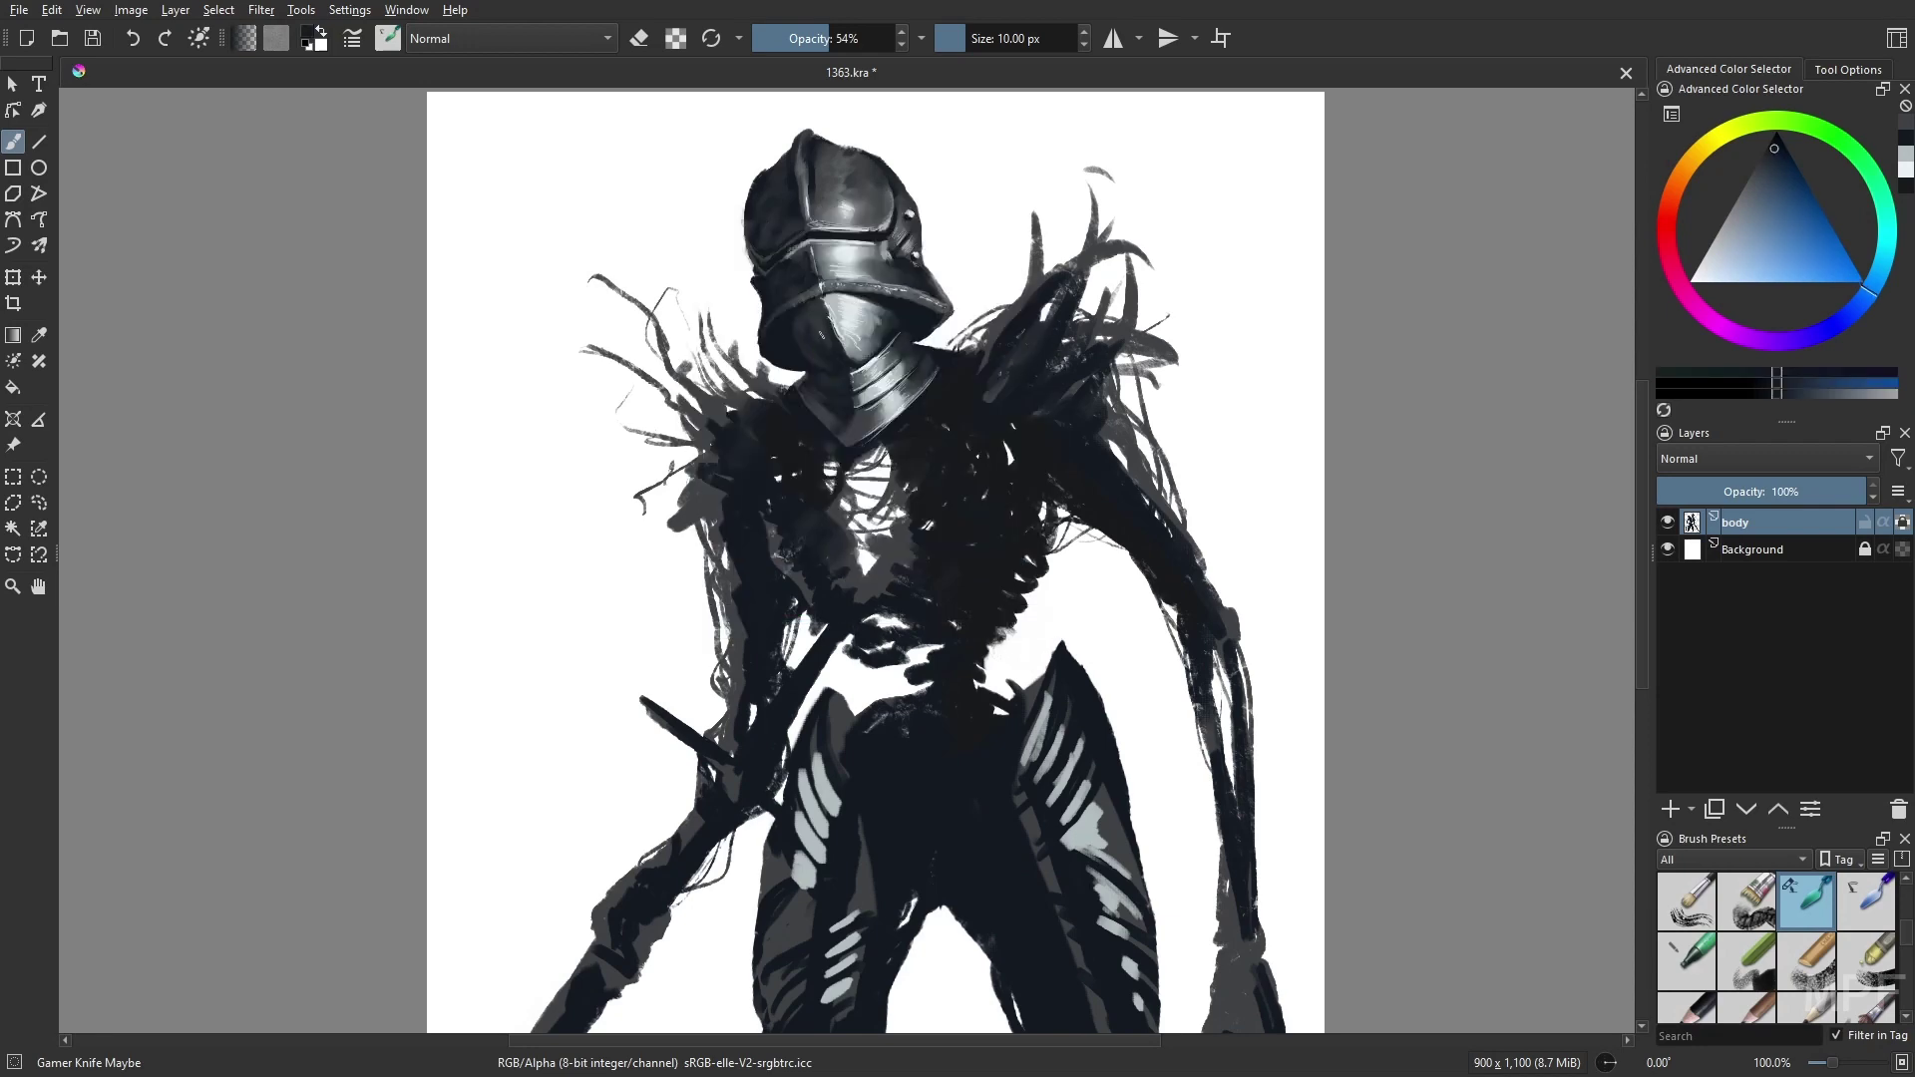
- Cover the pale strokes on the upper thigh of the free-arm leg with dark grey, using Gamer Knife Maybe at 18 px and 100% opacity
{"action": "left_click_drag", "start_coordinate": [836, 381], "coordinate": [744, 313]}
{"action": "left_click_drag", "start_coordinate": [953, 689], "coordinate": [982, 743]}
{"action": "left_click_drag", "start_coordinate": [988, 624], "coordinate": [957, 768]}
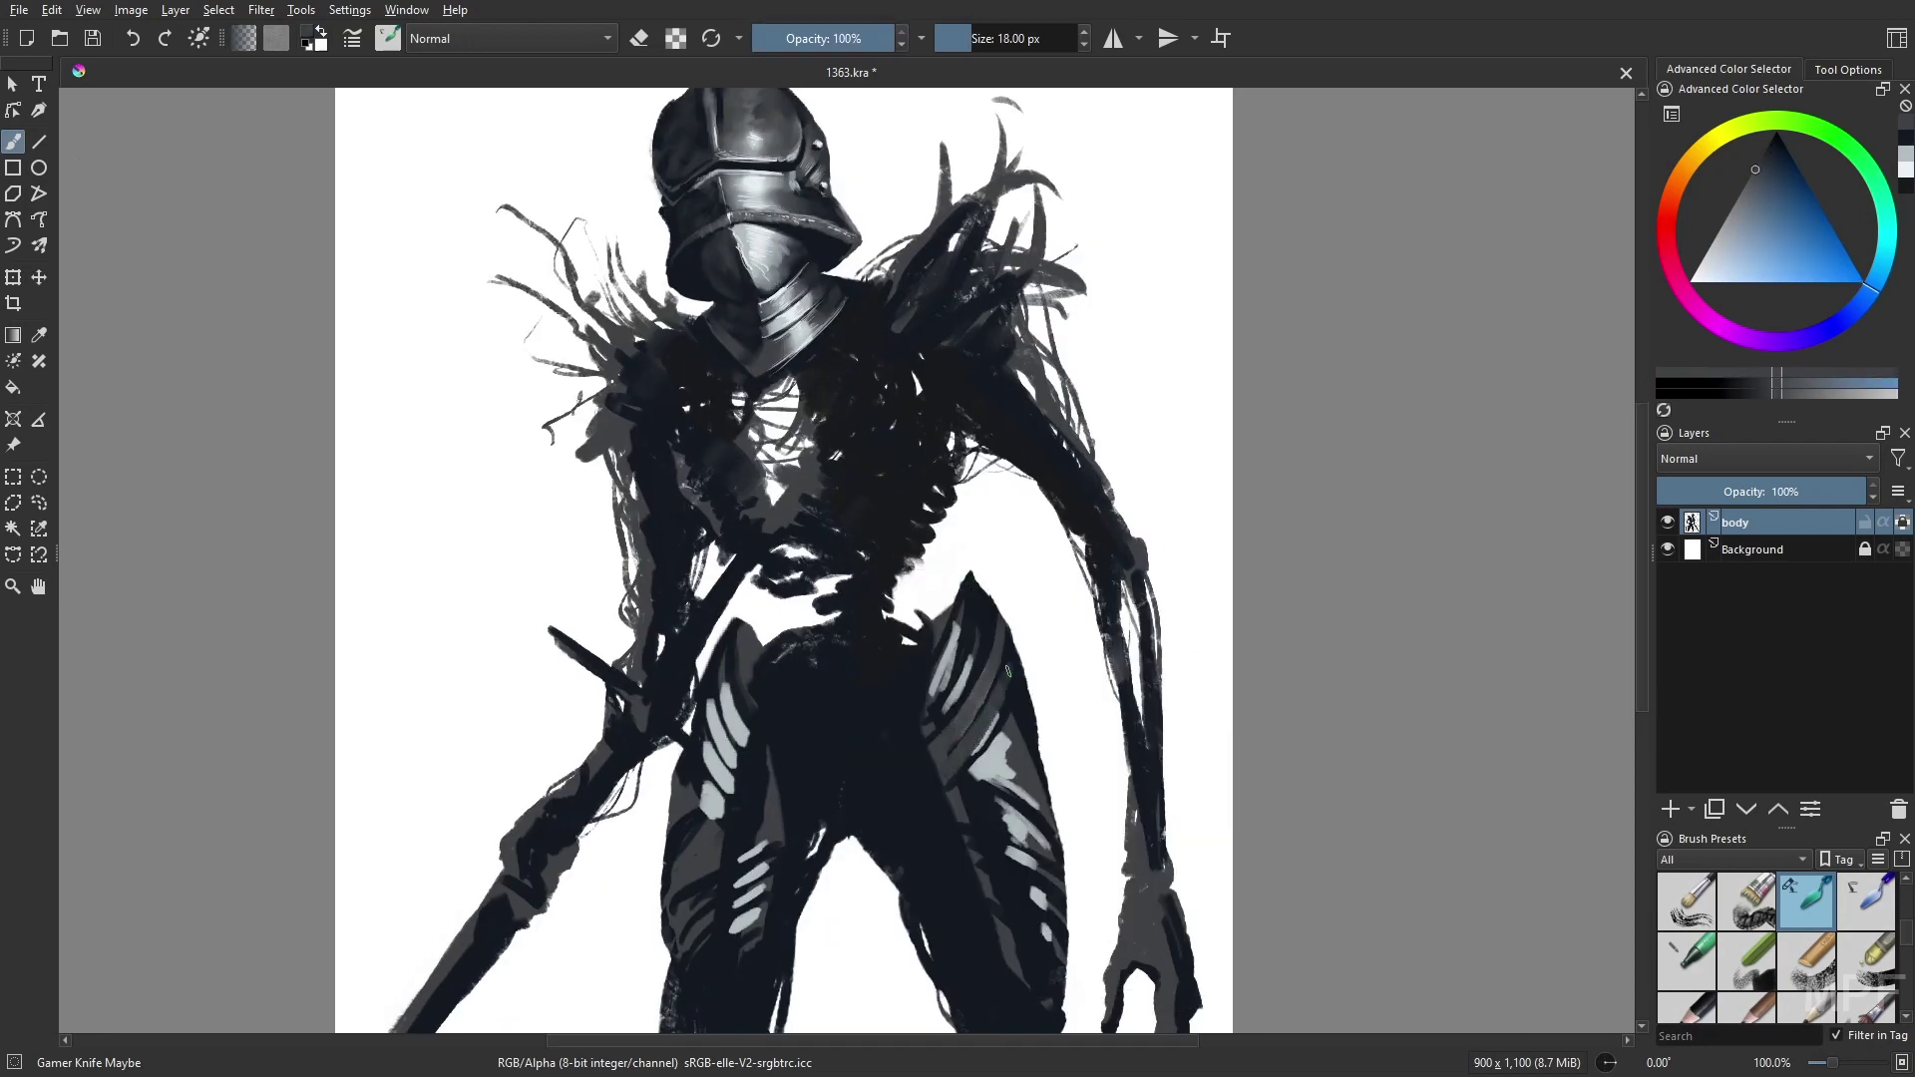
{"action": "left_click_drag", "start_coordinate": [1012, 669], "coordinate": [1020, 686]}
- Block in the rest of that thigh's armour in dark grey with Gamer Knife Maybe at 28 px and 18 px
{"action": "key", "text": "m"}
{"action": "key", "text": "bracketright"}
{"action": "key", "text": "bracketright"}
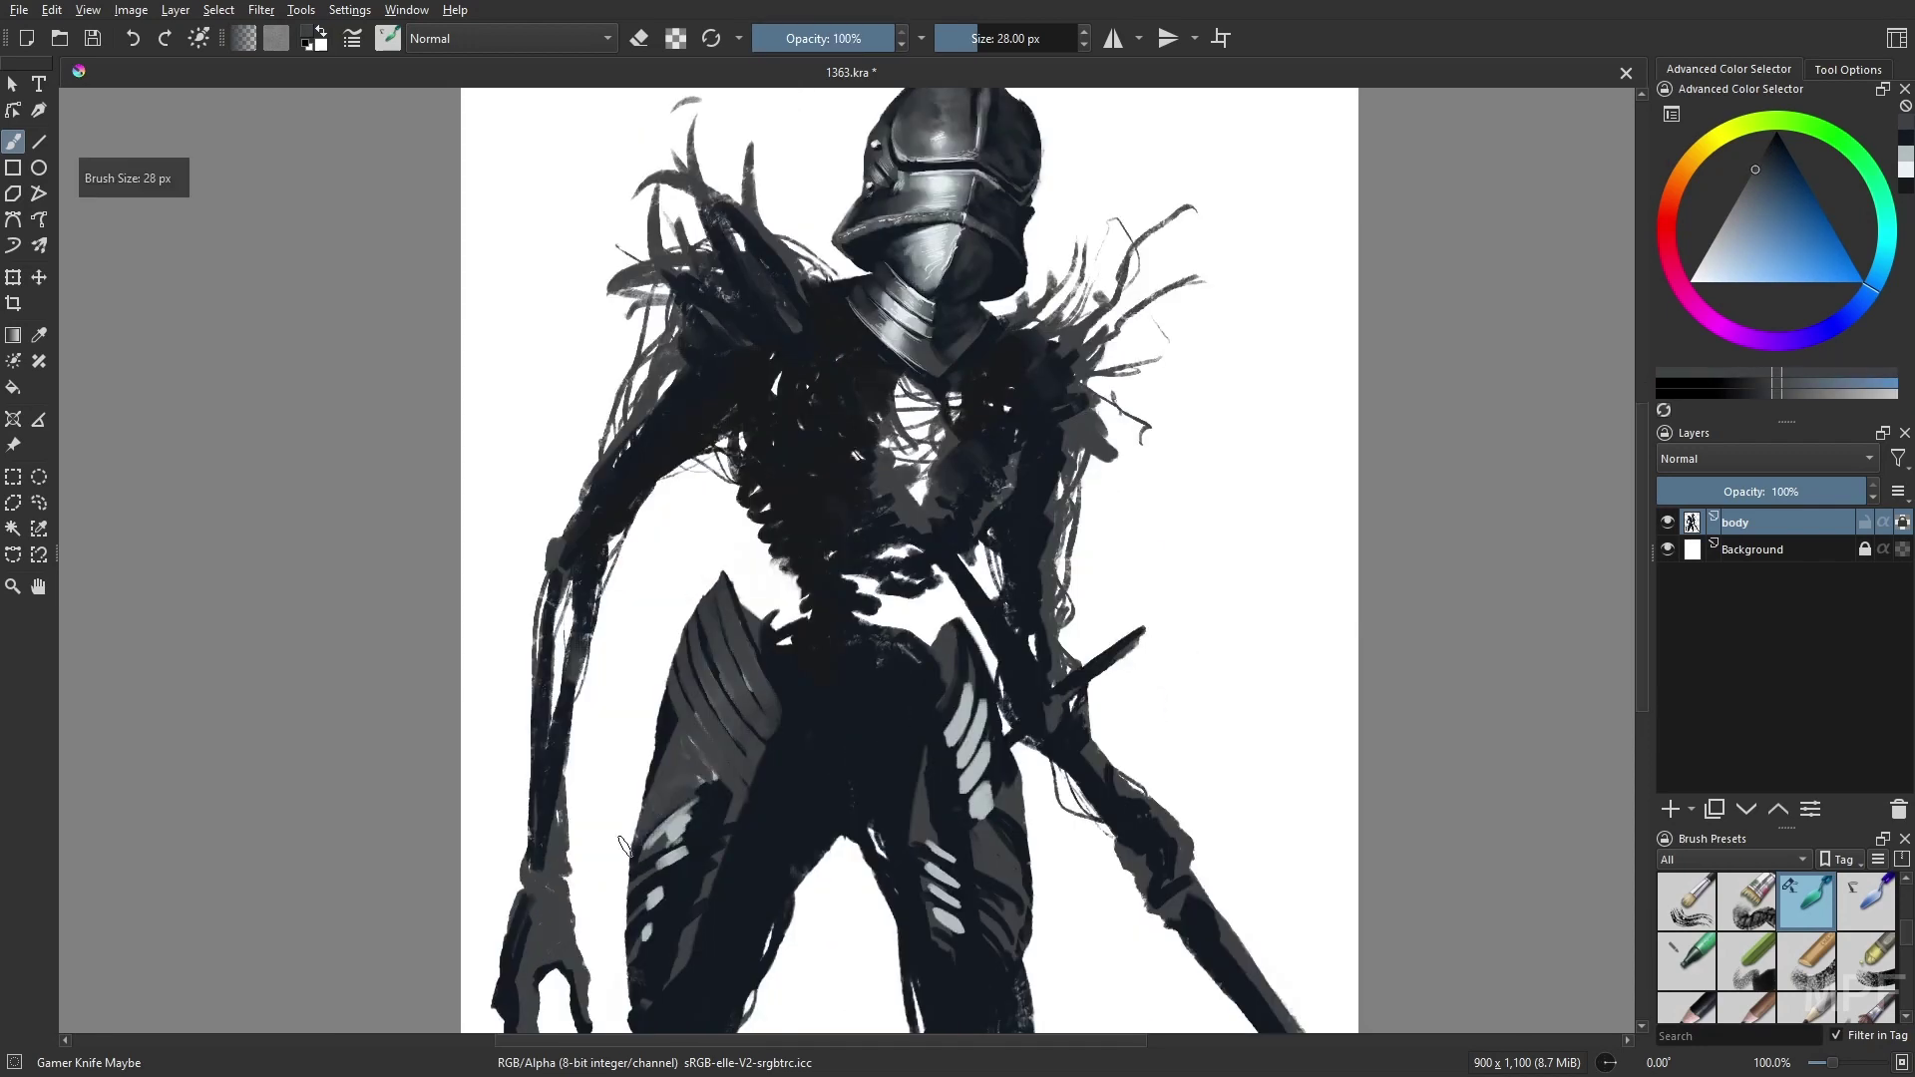
{"action": "mouse_move", "coordinate": [669, 726]}
{"action": "left_mouse_down"}
{"action": "mouse_move", "coordinate": [698, 857]}
{"action": "mouse_move", "coordinate": [709, 778]}
{"action": "mouse_move", "coordinate": [638, 898]}
{"action": "left_mouse_up"}
{"action": "key", "text": "bracketleft"}
{"action": "key", "text": "bracketleft"}
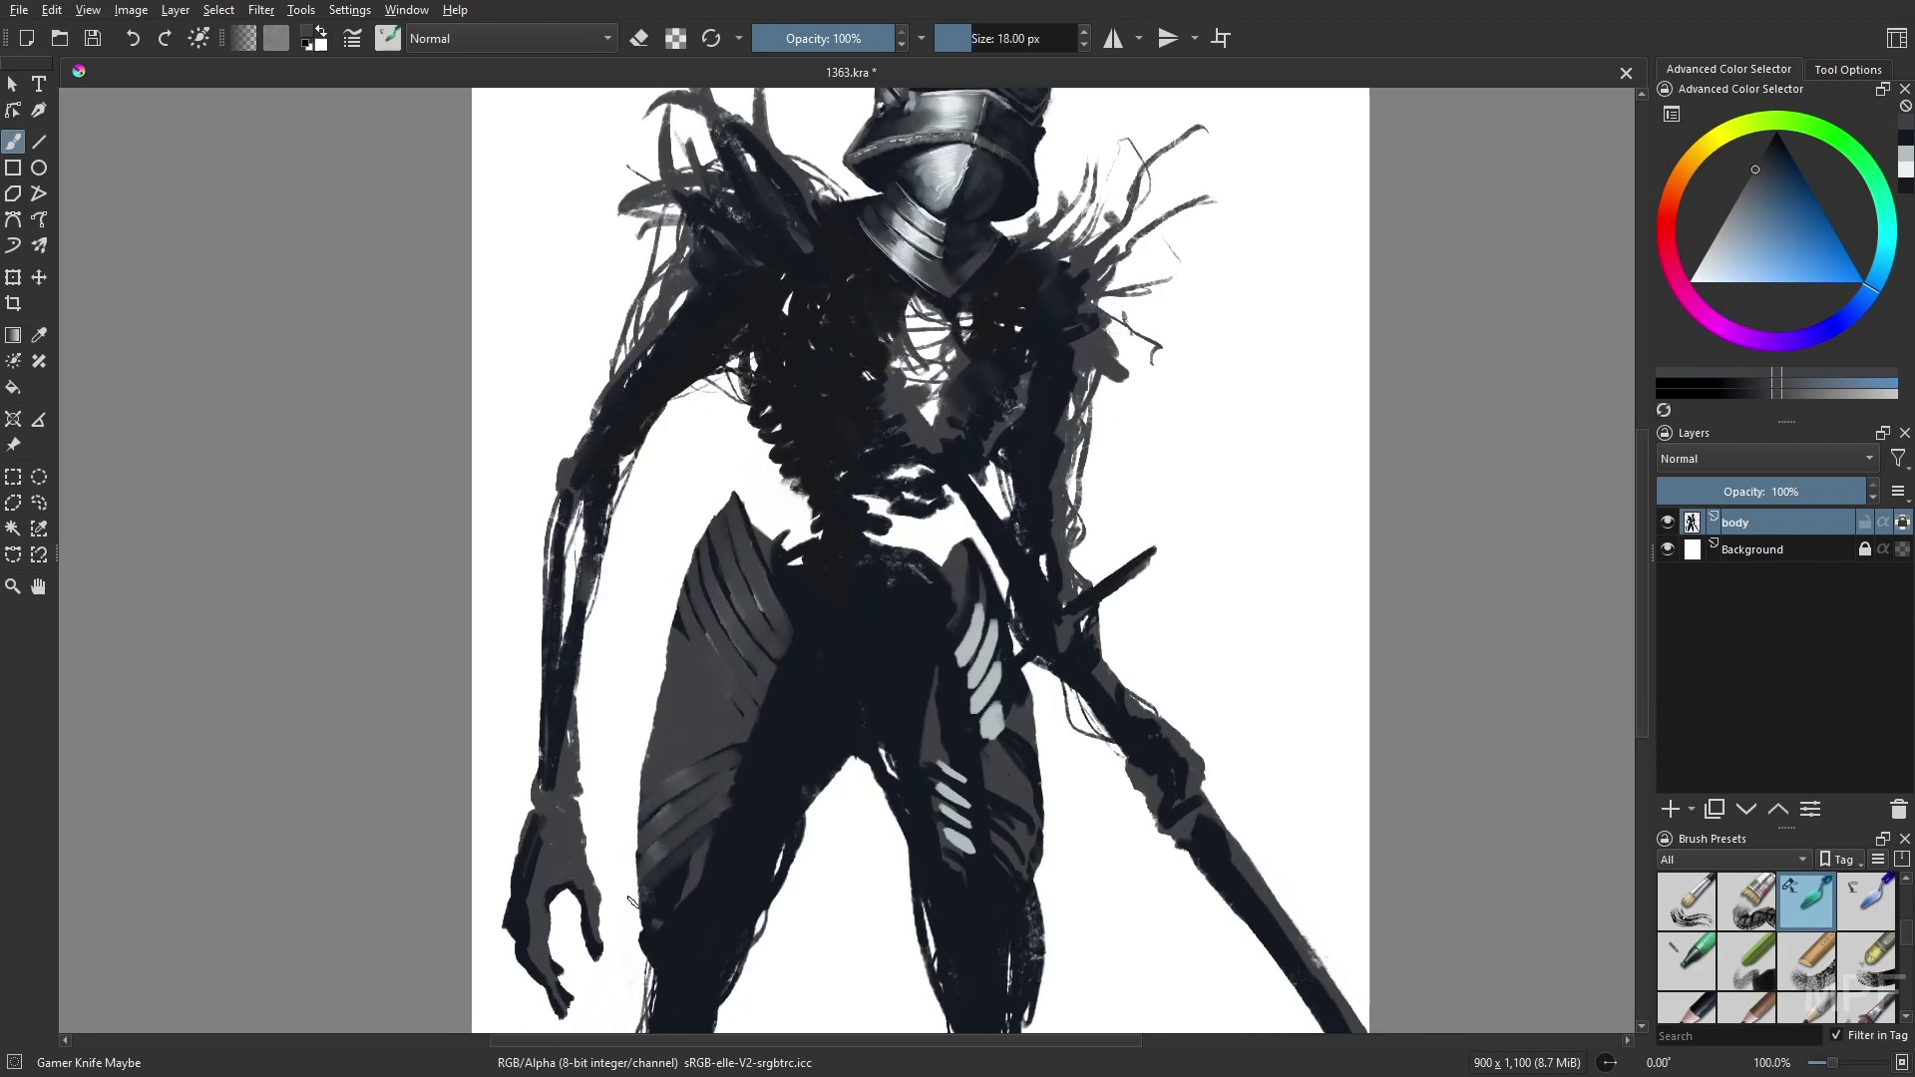
{"action": "left_click_drag", "start_coordinate": [733, 798], "coordinate": [729, 804]}
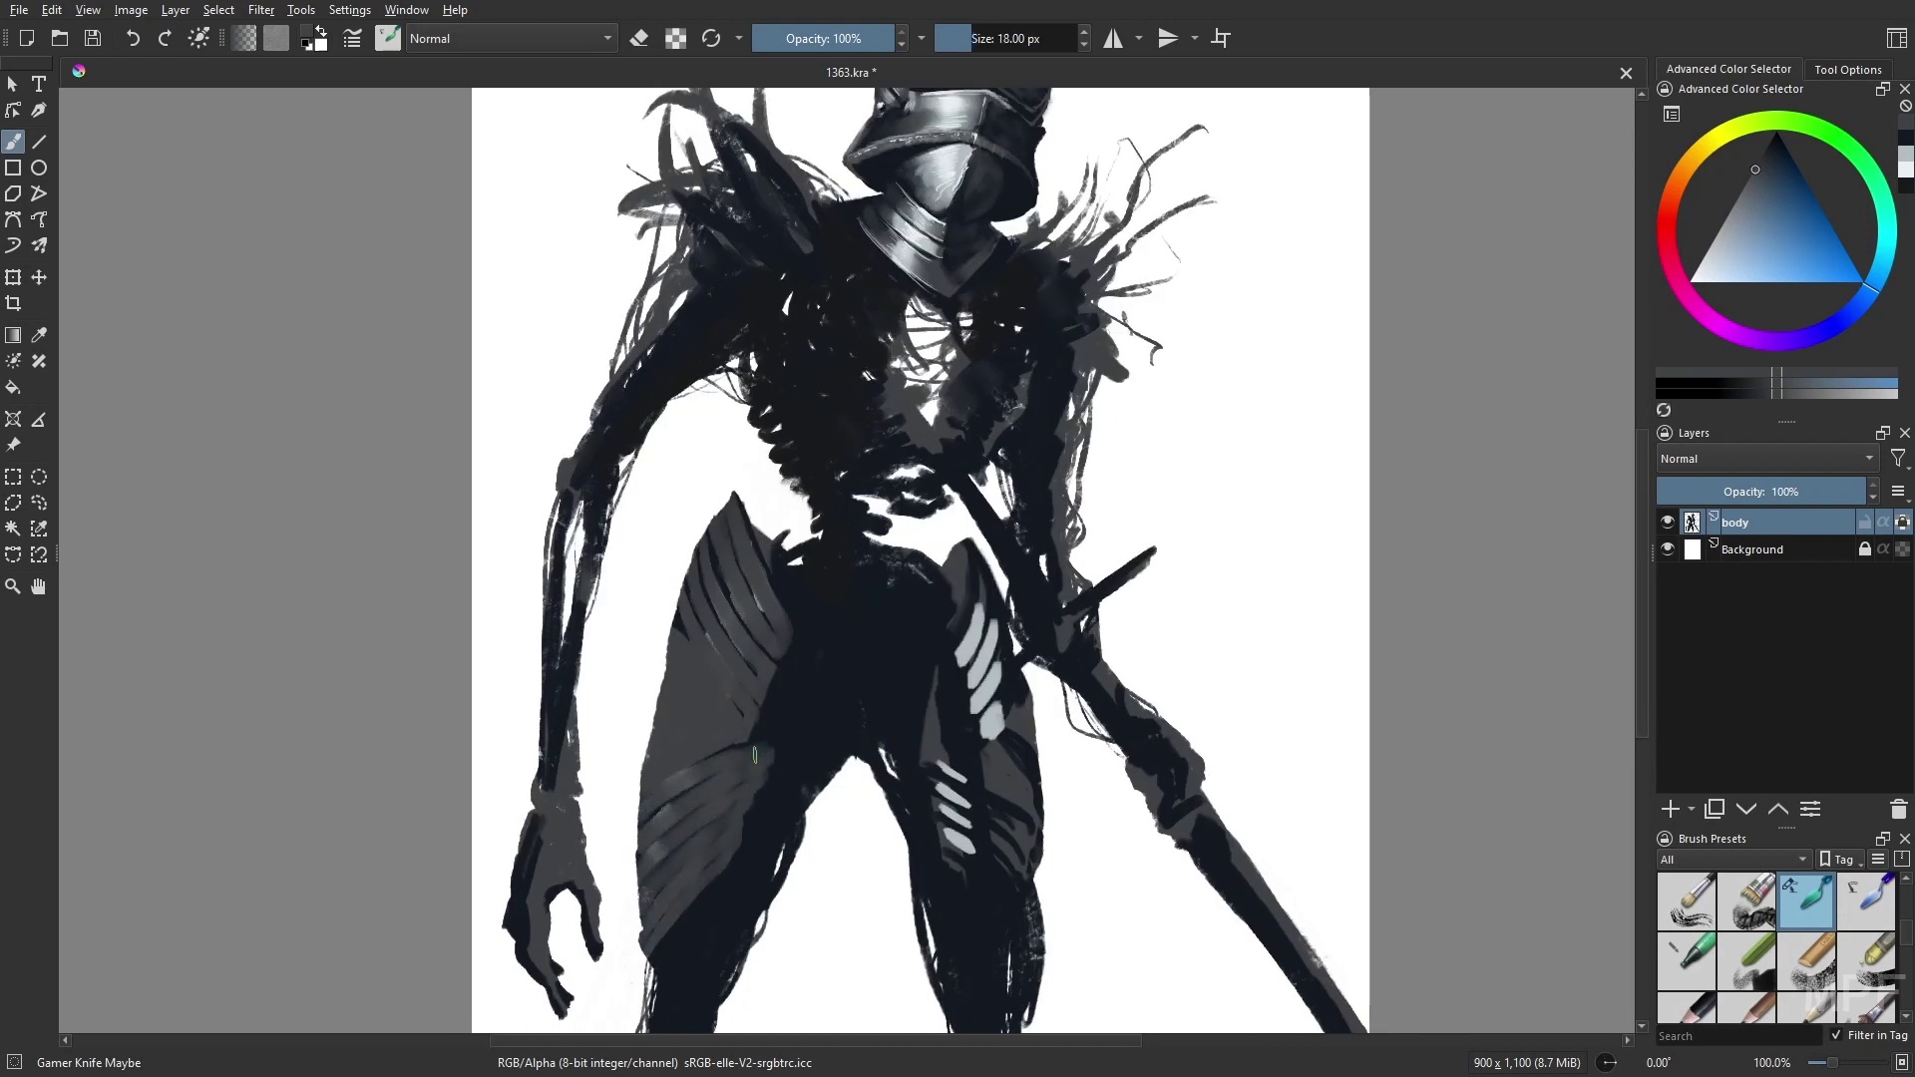
- Cover the sword-side thigh's pale marks with dark grey armour, refining its ridges with Gamer Knife Maybe at 13 px
{"action": "mouse_move", "coordinate": [917, 645]}
{"action": "left_mouse_down"}
{"action": "mouse_move", "coordinate": [970, 589]}
{"action": "mouse_move", "coordinate": [958, 666]}
{"action": "mouse_move", "coordinate": [990, 596]}
{"action": "mouse_move", "coordinate": [992, 728]}
{"action": "mouse_move", "coordinate": [958, 848]}
{"action": "left_mouse_up"}
{"action": "key", "text": "bracketright"}
{"action": "key", "text": "bracketright"}
{"action": "key", "text": "m"}
{"action": "key", "text": "bracketleft"}
{"action": "key", "text": "bracketleft"}
{"action": "key", "text": "bracketleft"}
{"action": "scroll", "coordinate": [731, 828], "scroll_direction": "down", "scroll_amount": 1}
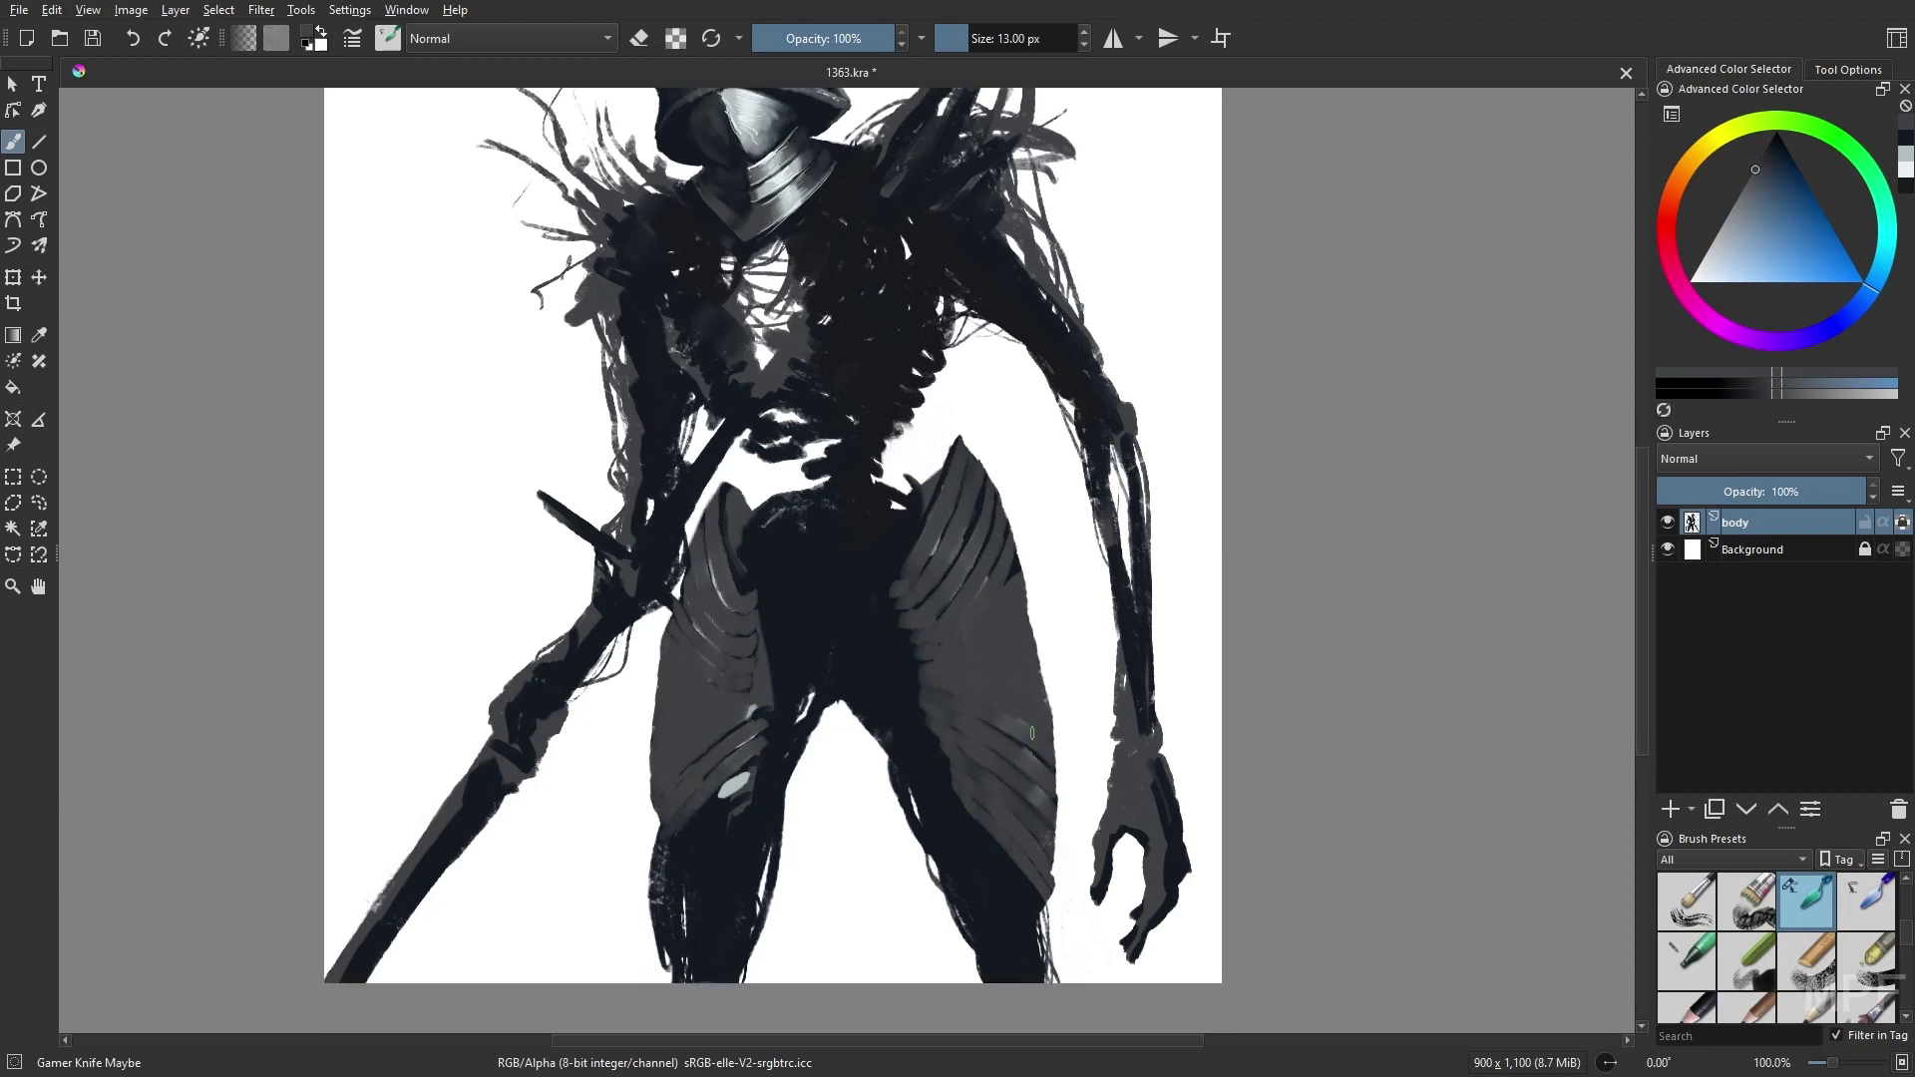
{"action": "mouse_move", "coordinate": [738, 768]}
{"action": "left_mouse_down"}
{"action": "mouse_move", "coordinate": [686, 858]}
{"action": "mouse_move", "coordinate": [743, 863]}
{"action": "mouse_move", "coordinate": [688, 903]}
{"action": "mouse_move", "coordinate": [654, 823]}
{"action": "left_mouse_up"}
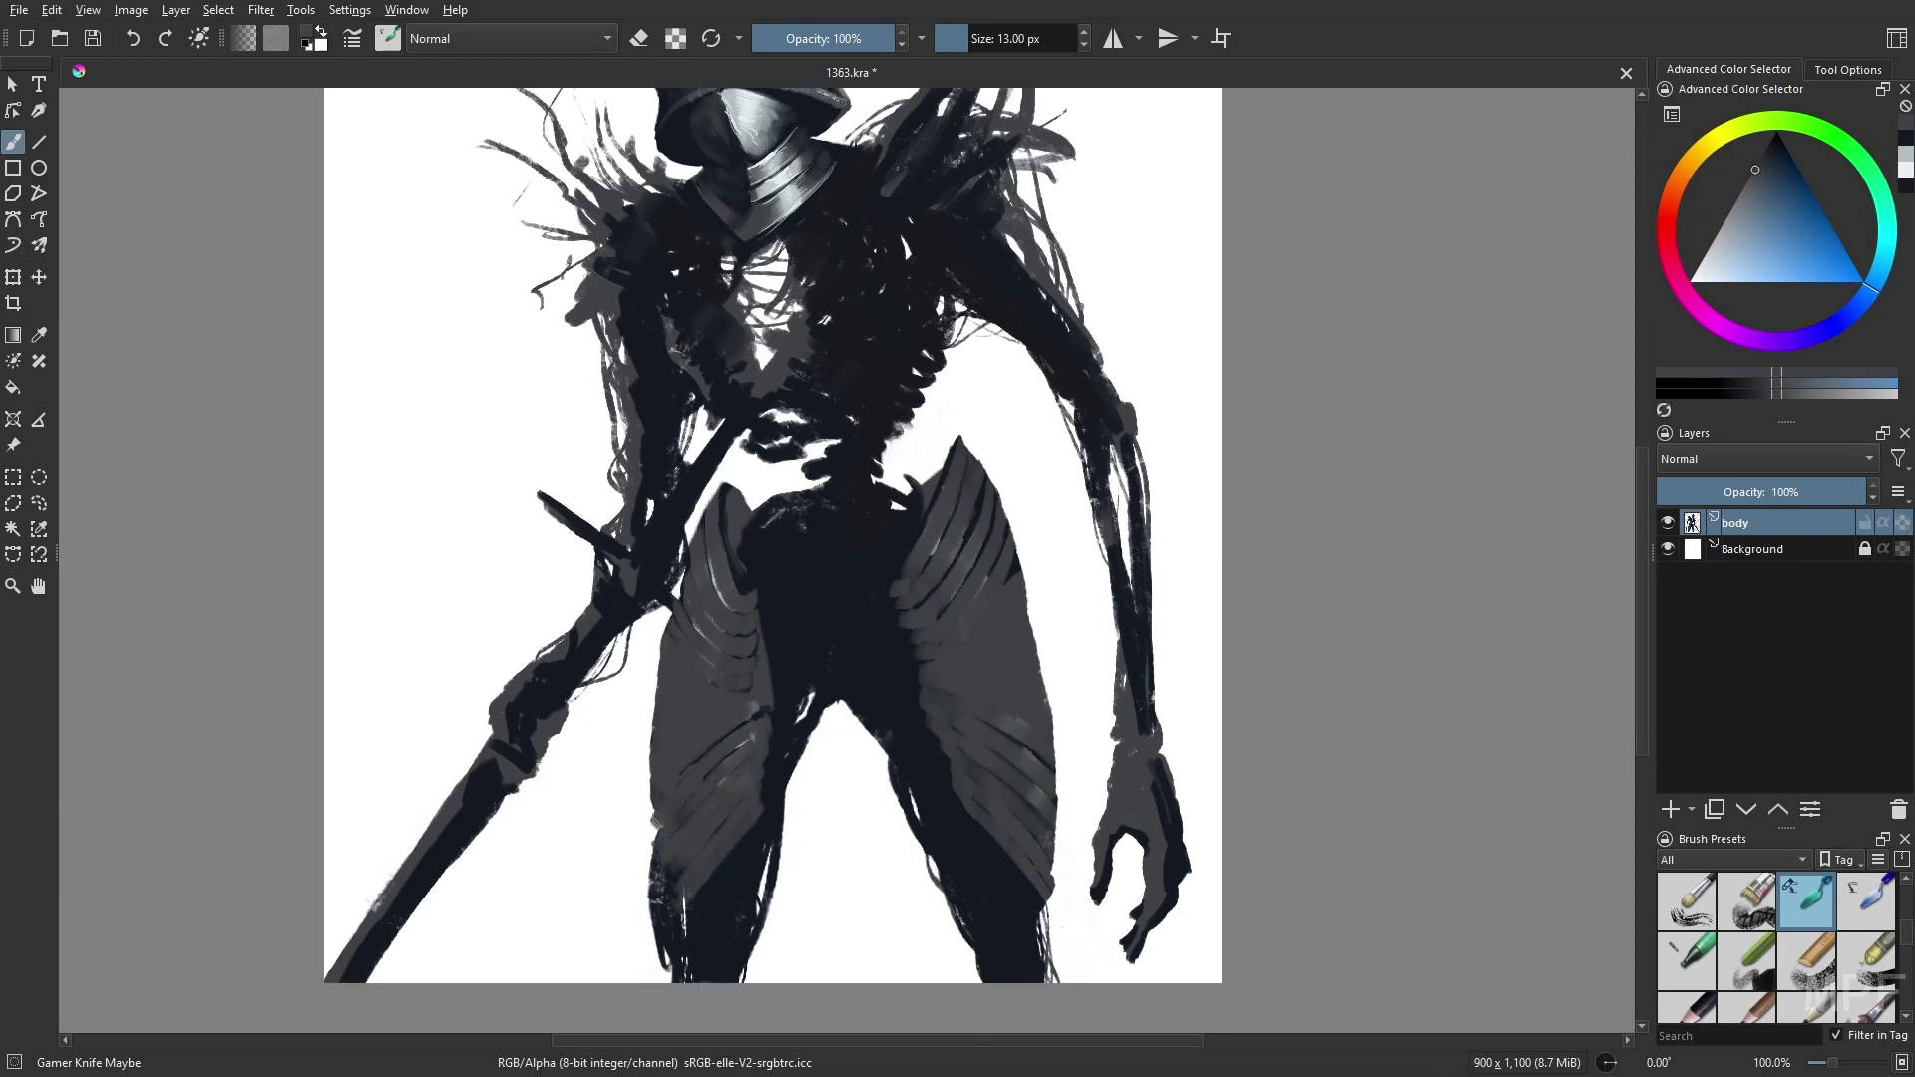
- Clean up and extend the outer edges of both thigh plates with the paint hopefully brush at 8 px
{"action": "key", "text": "slash"}
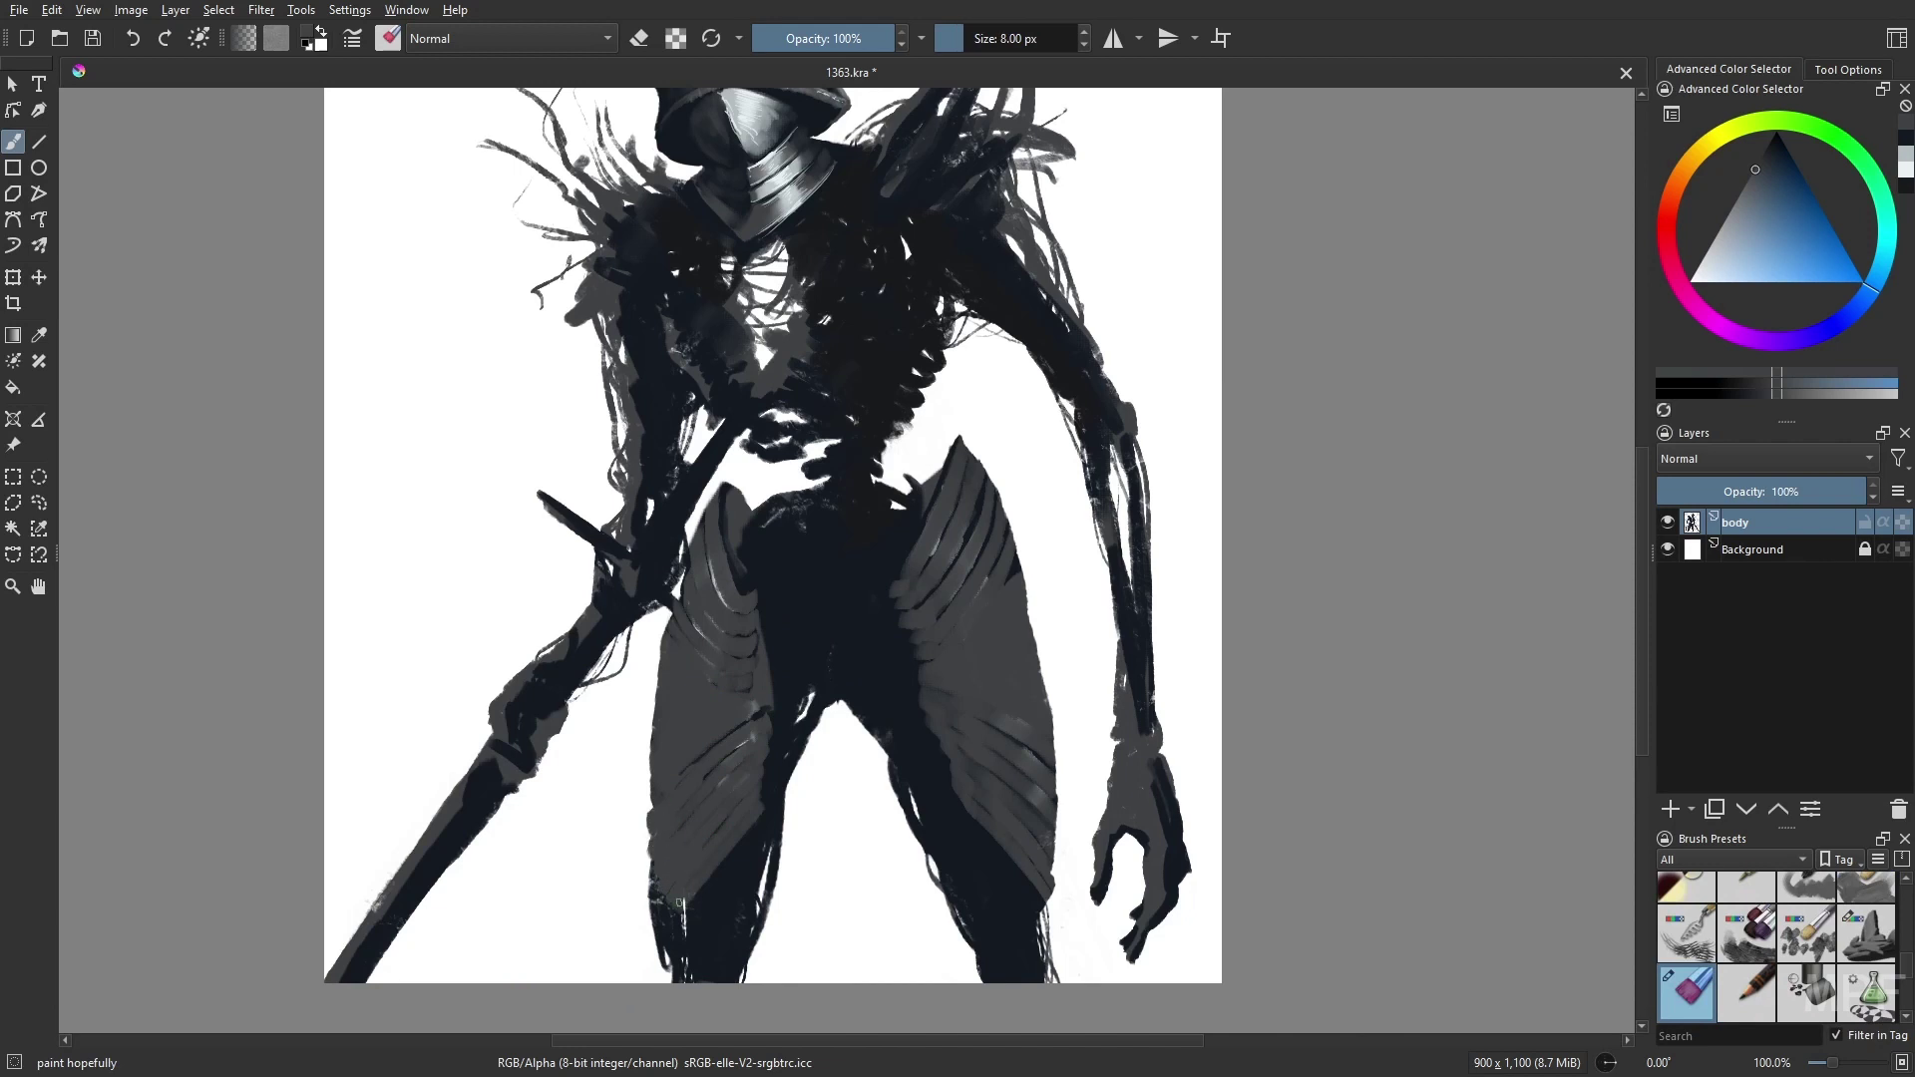
{"action": "scroll", "coordinate": [771, 541], "scroll_direction": "up", "scroll_amount": 1}
{"action": "mouse_move", "coordinate": [952, 451]}
{"action": "left_mouse_down"}
{"action": "mouse_move", "coordinate": [921, 492]}
{"action": "mouse_move", "coordinate": [751, 521]}
{"action": "left_mouse_up"}
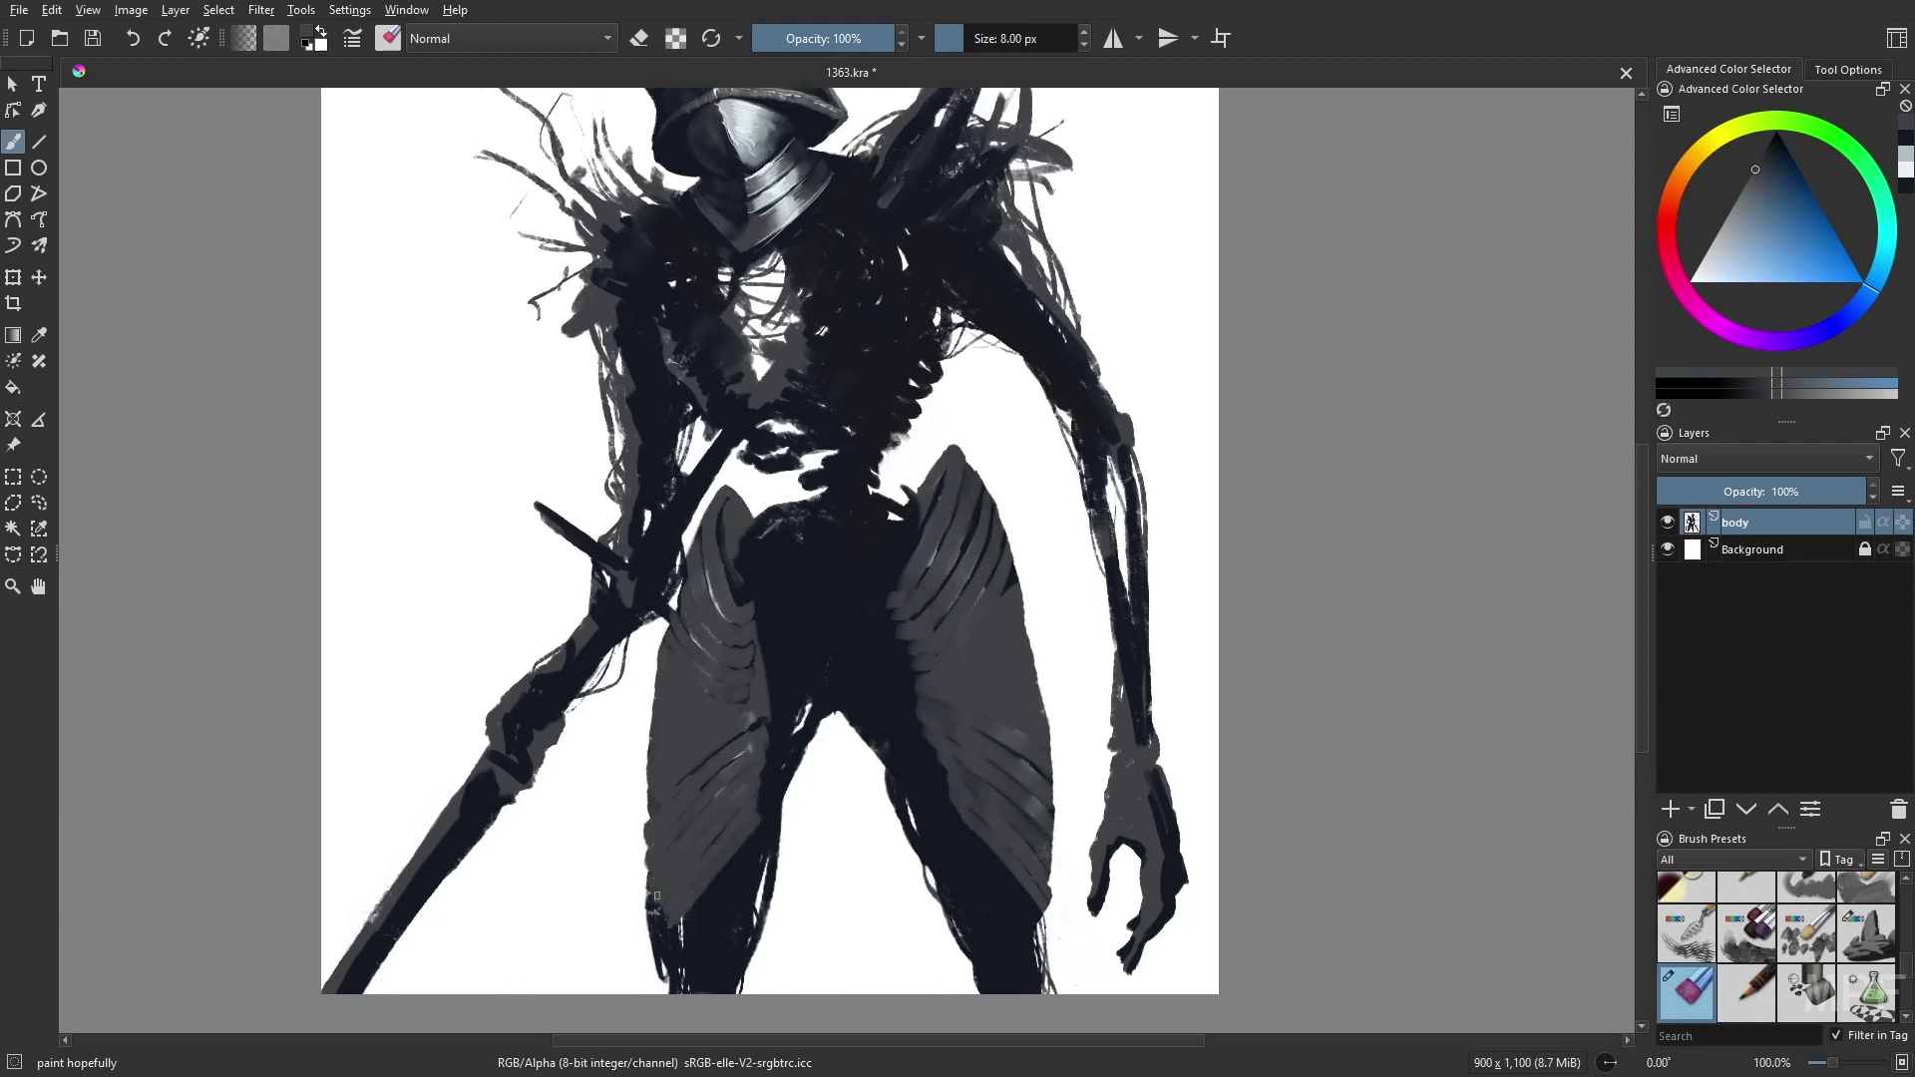
{"action": "mouse_move", "coordinate": [660, 927]}
{"action": "left_mouse_down"}
{"action": "mouse_move", "coordinate": [659, 973]}
{"action": "mouse_move", "coordinate": [648, 891]}
{"action": "left_mouse_up"}
- Shape the inner-thigh armour ridges in near-black and dark grey with the Gamer Knife Maybe brush at 13 px
{"action": "right_click", "coordinate": [838, 795]}
{"action": "left_click", "coordinate": [758, 678]}
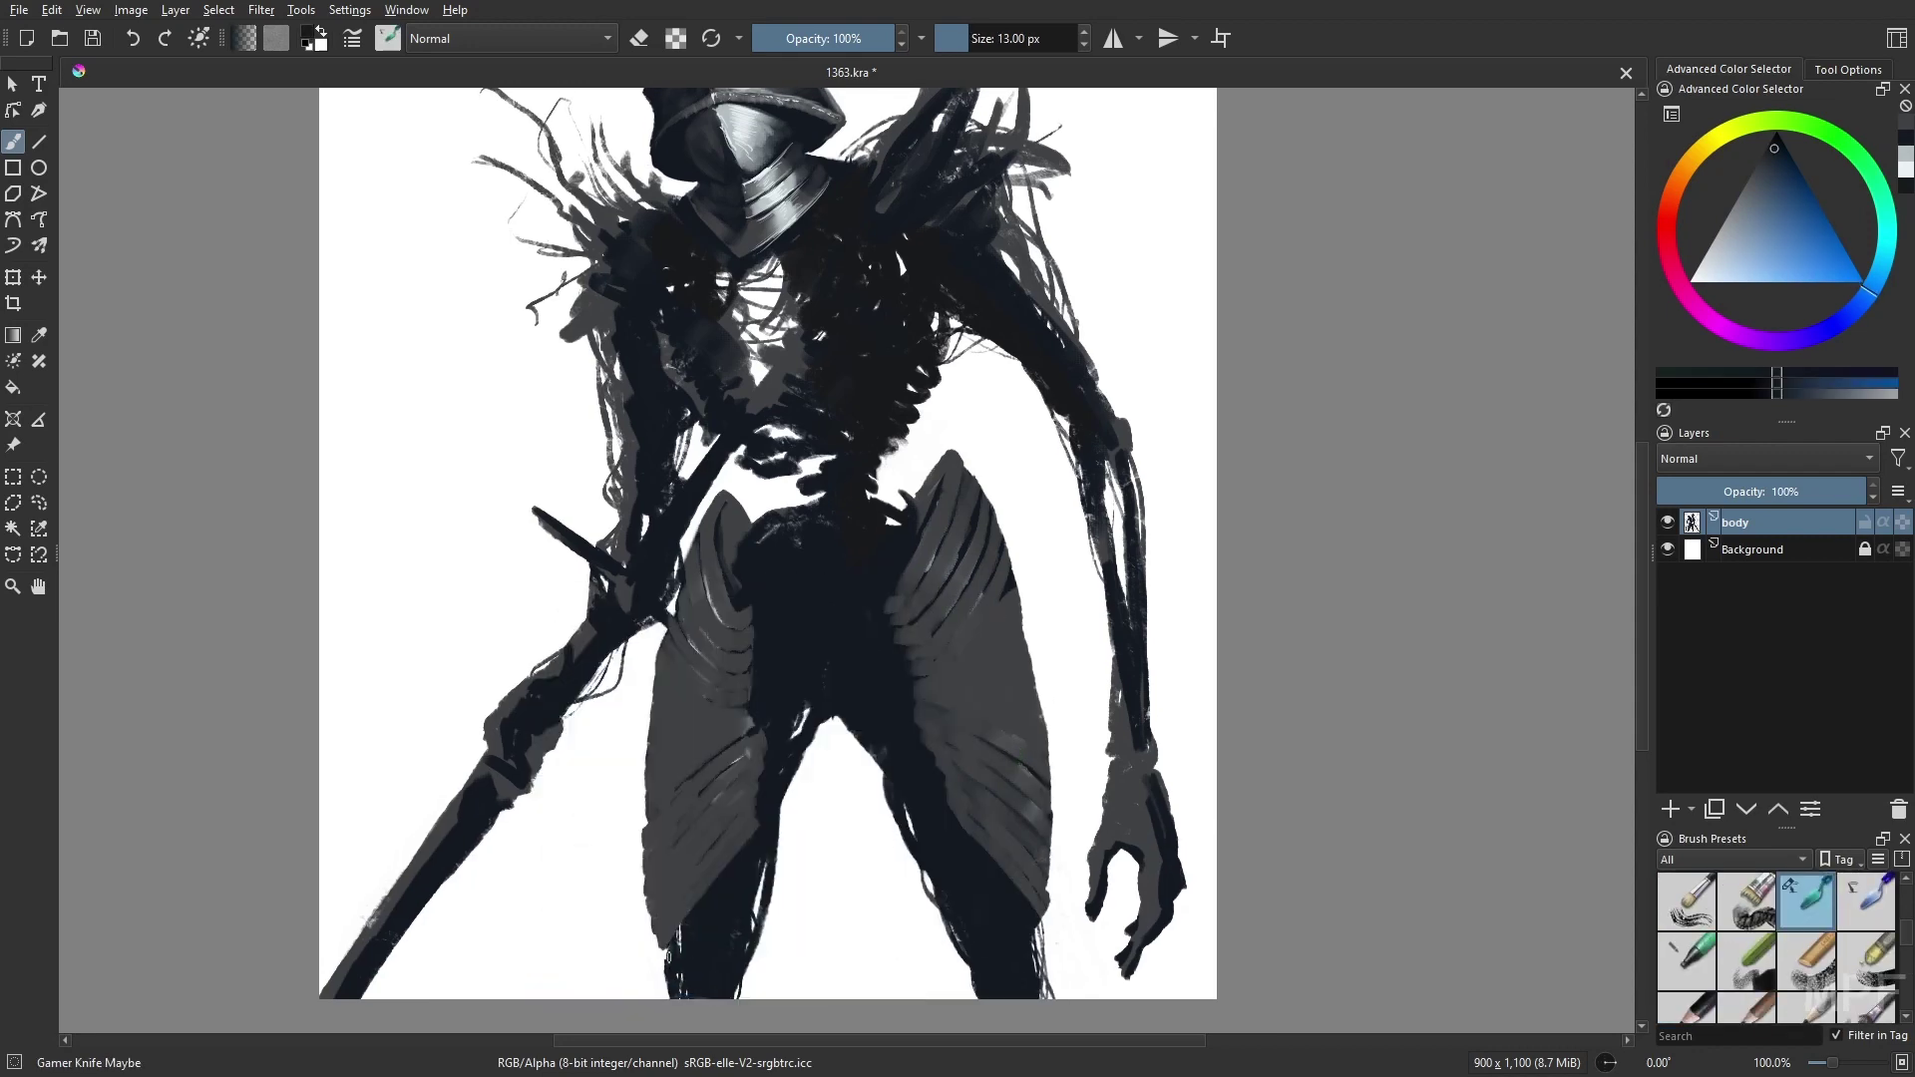
{"action": "left_click", "coordinate": [668, 956], "text": "ctrl"}
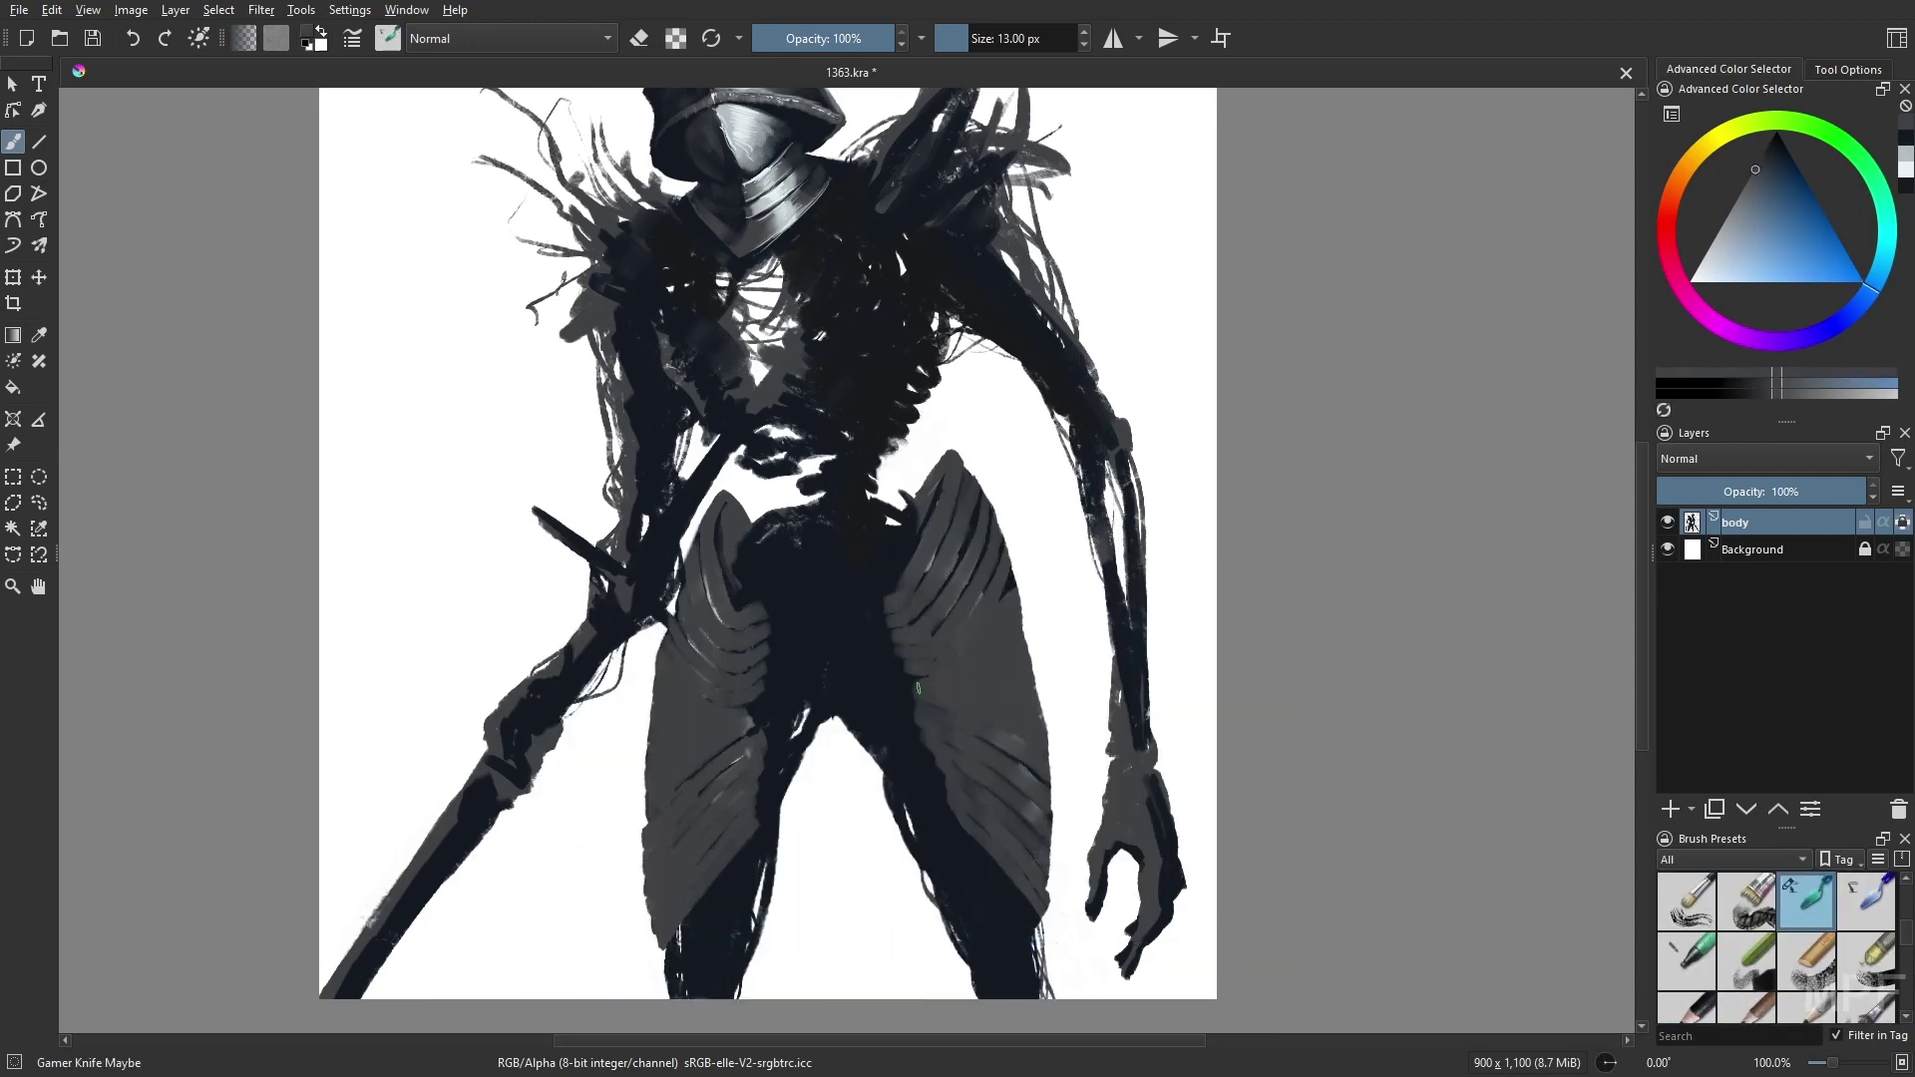
- Define the dark grooves and waist edge of the thigh armour with the RGBA 06 Rock brush at 9 px
{"action": "key", "text": "slash"}
{"action": "key", "text": "m"}
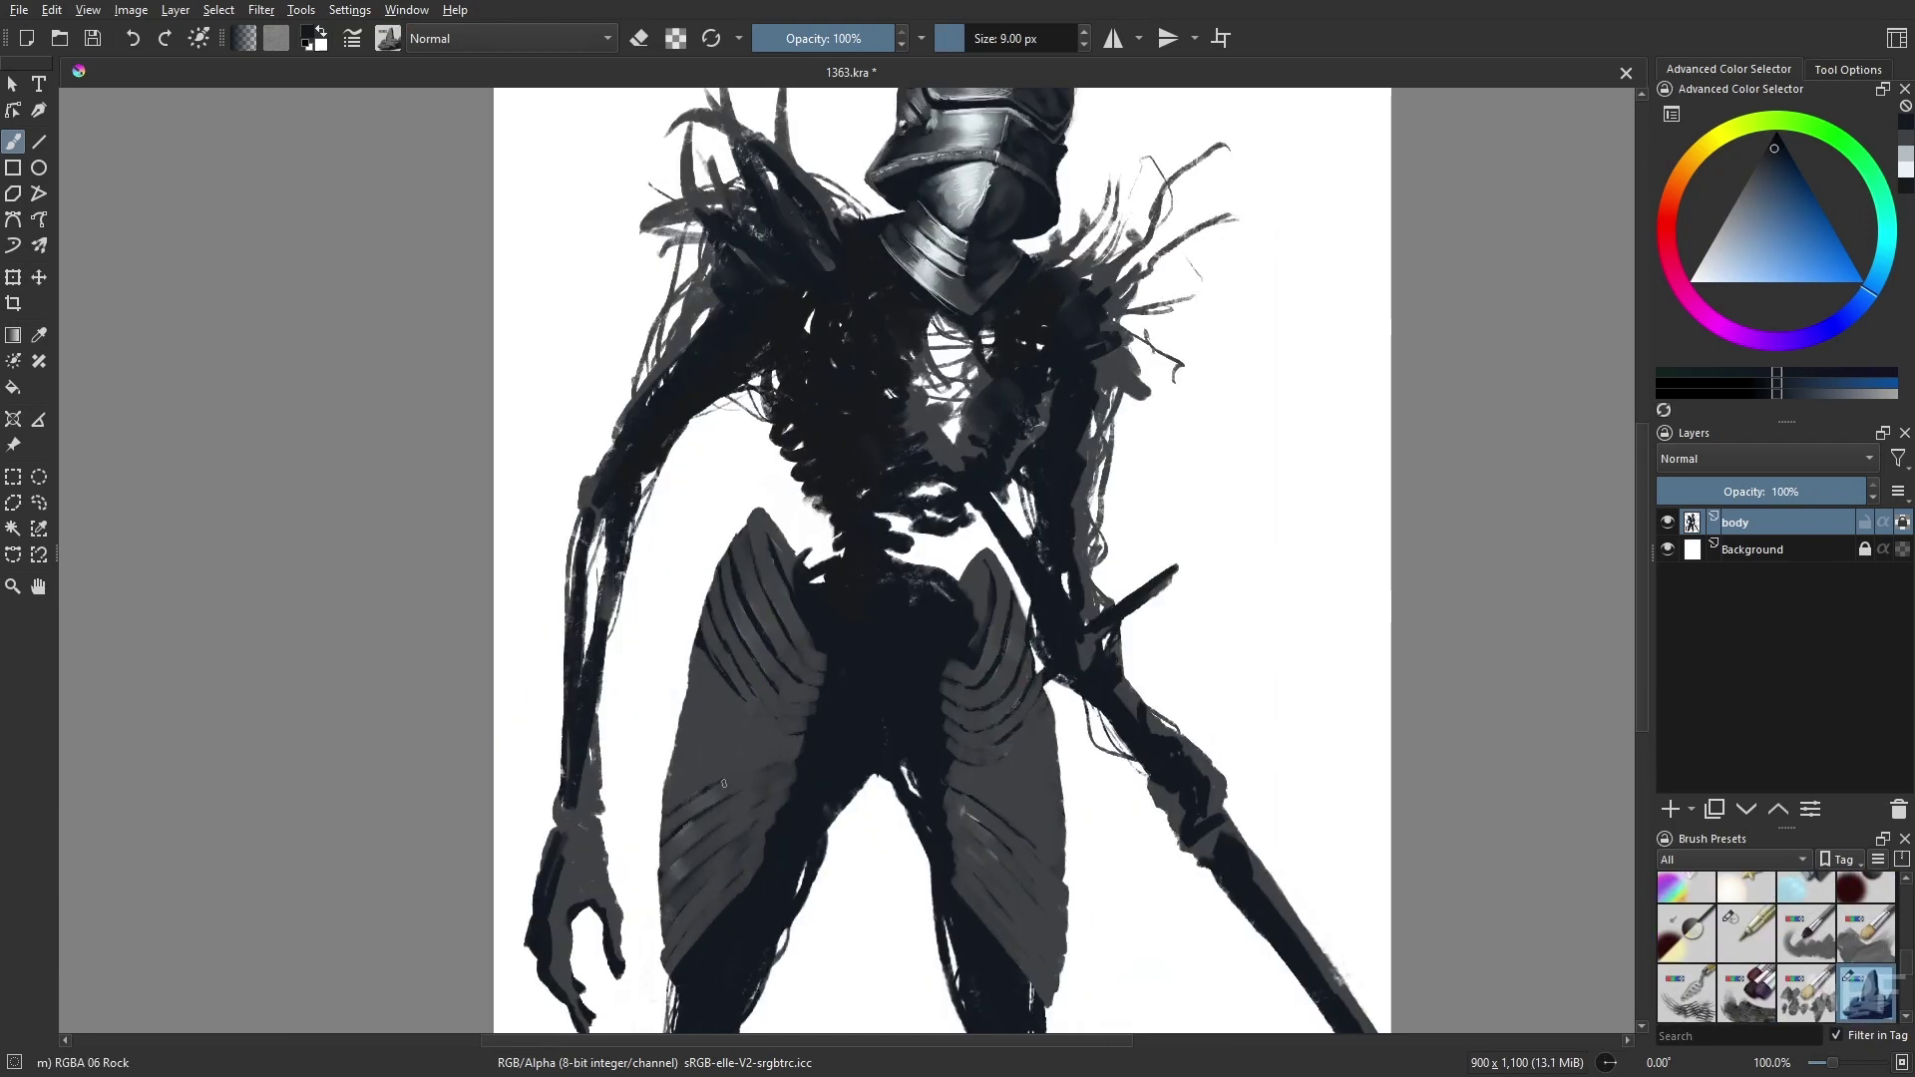
{"action": "key", "text": "minus"}
{"action": "key", "text": "m"}
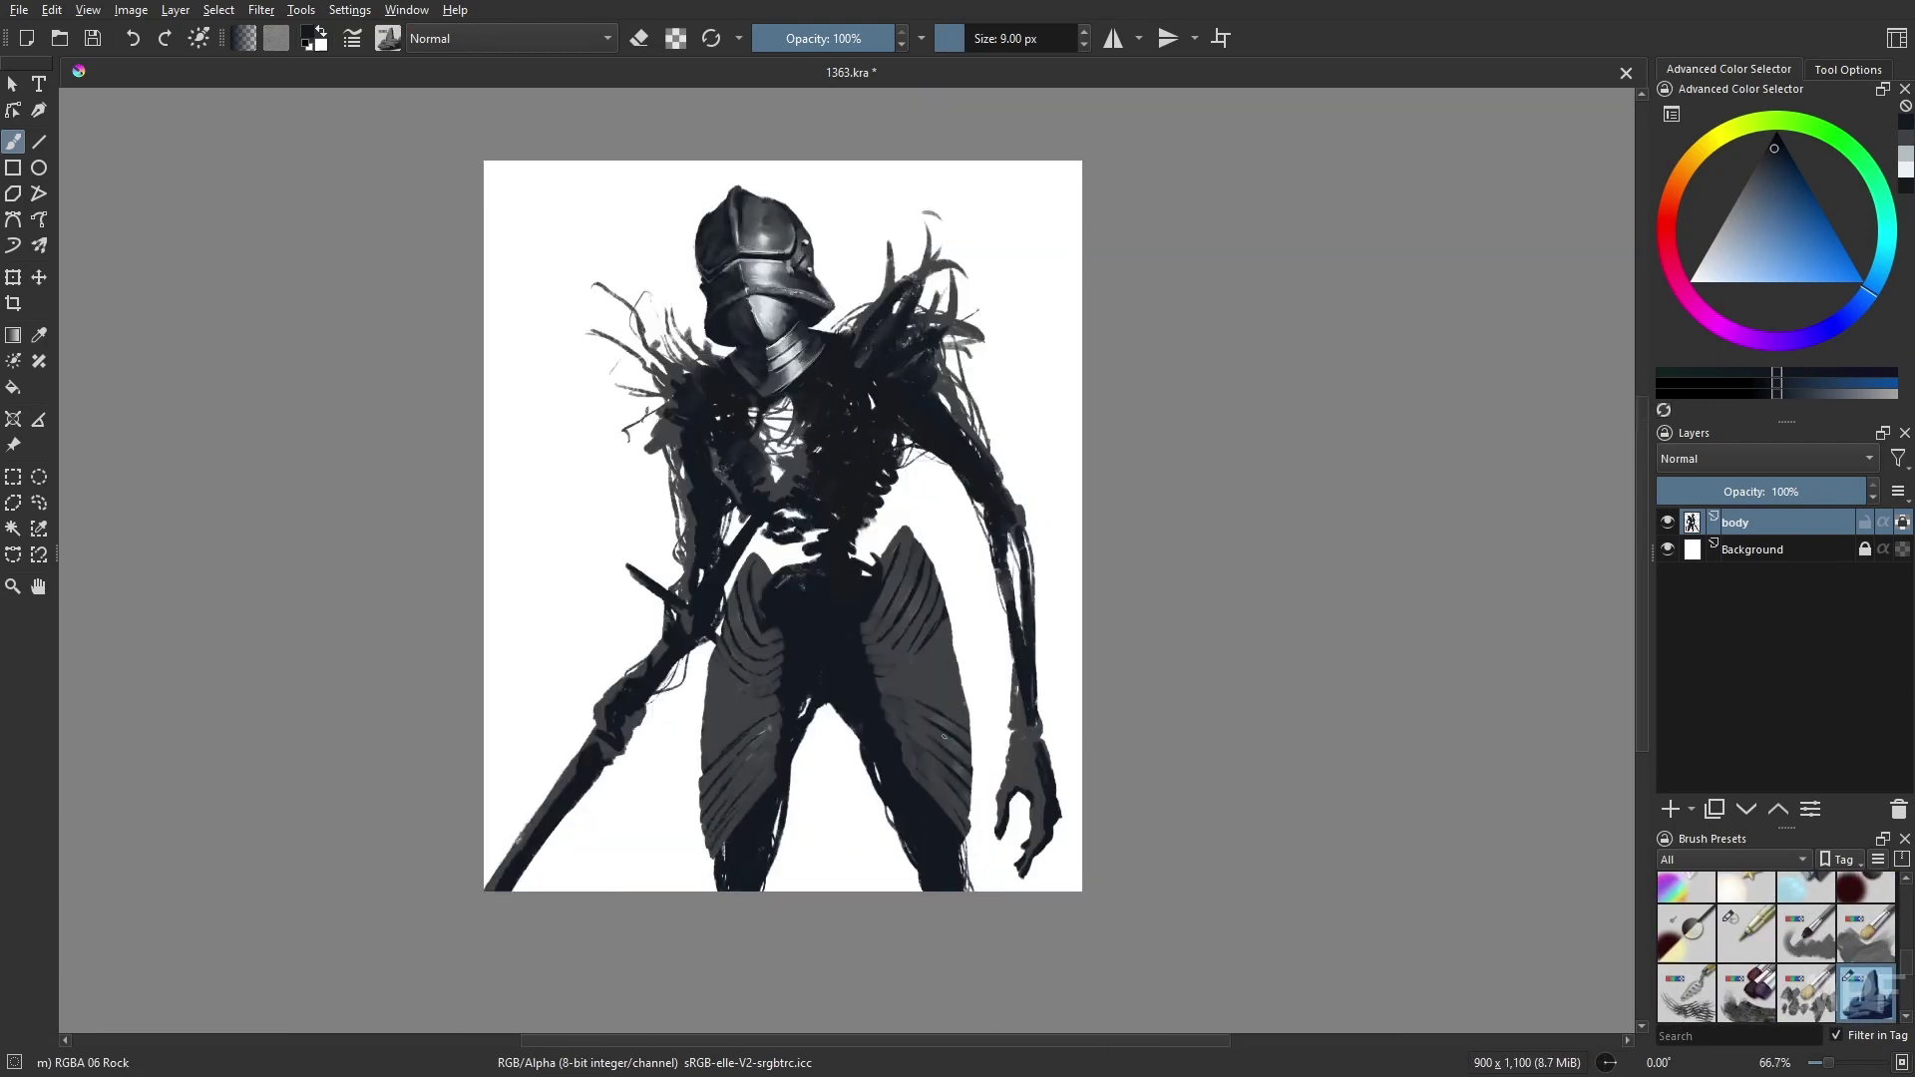
{"action": "key", "text": "plus"}
{"action": "left_click_drag", "start_coordinate": [695, 514], "coordinate": [697, 577]}
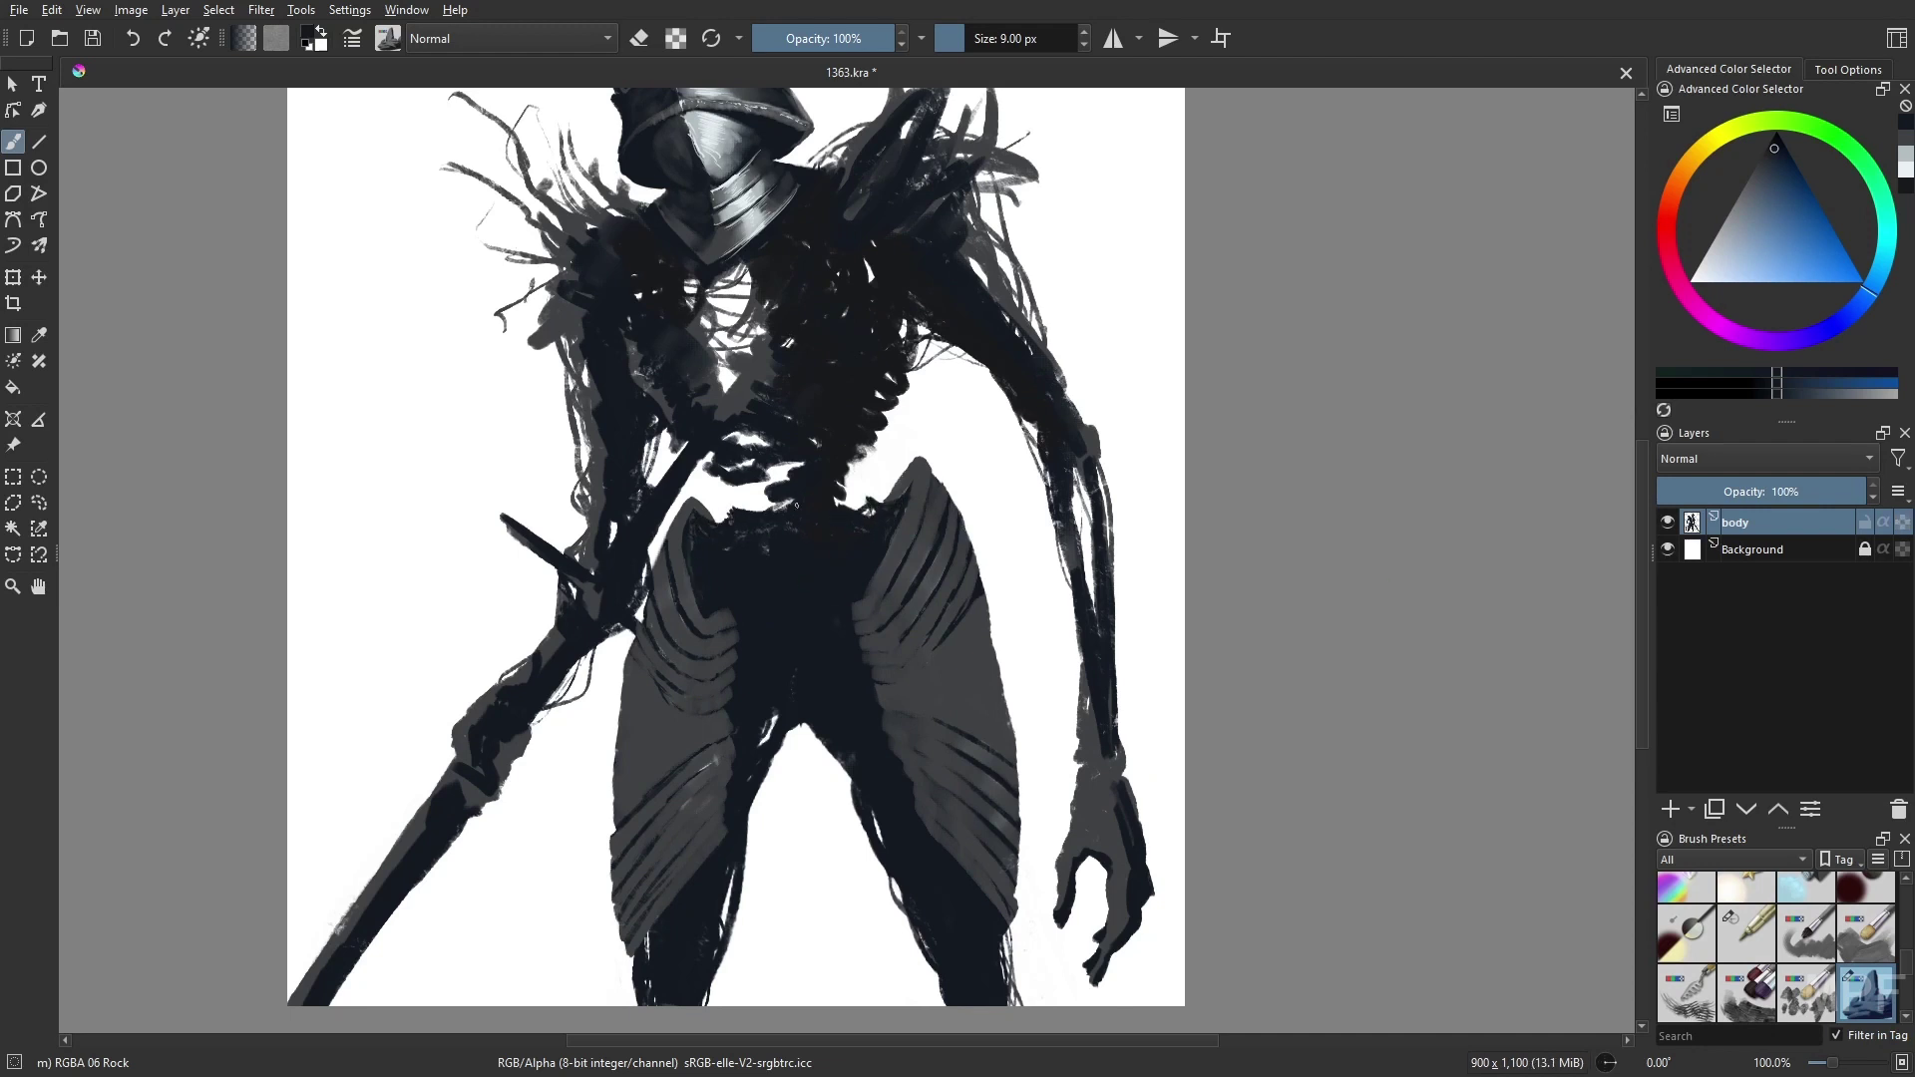
- Shade both thigh plates softly with near-black, using Airbrush Soft at 47 px and 31% opacity
{"action": "right_click", "coordinate": [1222, 671]}
{"action": "left_click", "coordinate": [1222, 547]}
{"action": "left_click_drag", "start_coordinate": [902, 608], "coordinate": [978, 840]}
{"action": "key", "text": "bracketright"}
{"action": "left_click_drag", "start_coordinate": [660, 603], "coordinate": [666, 803]}
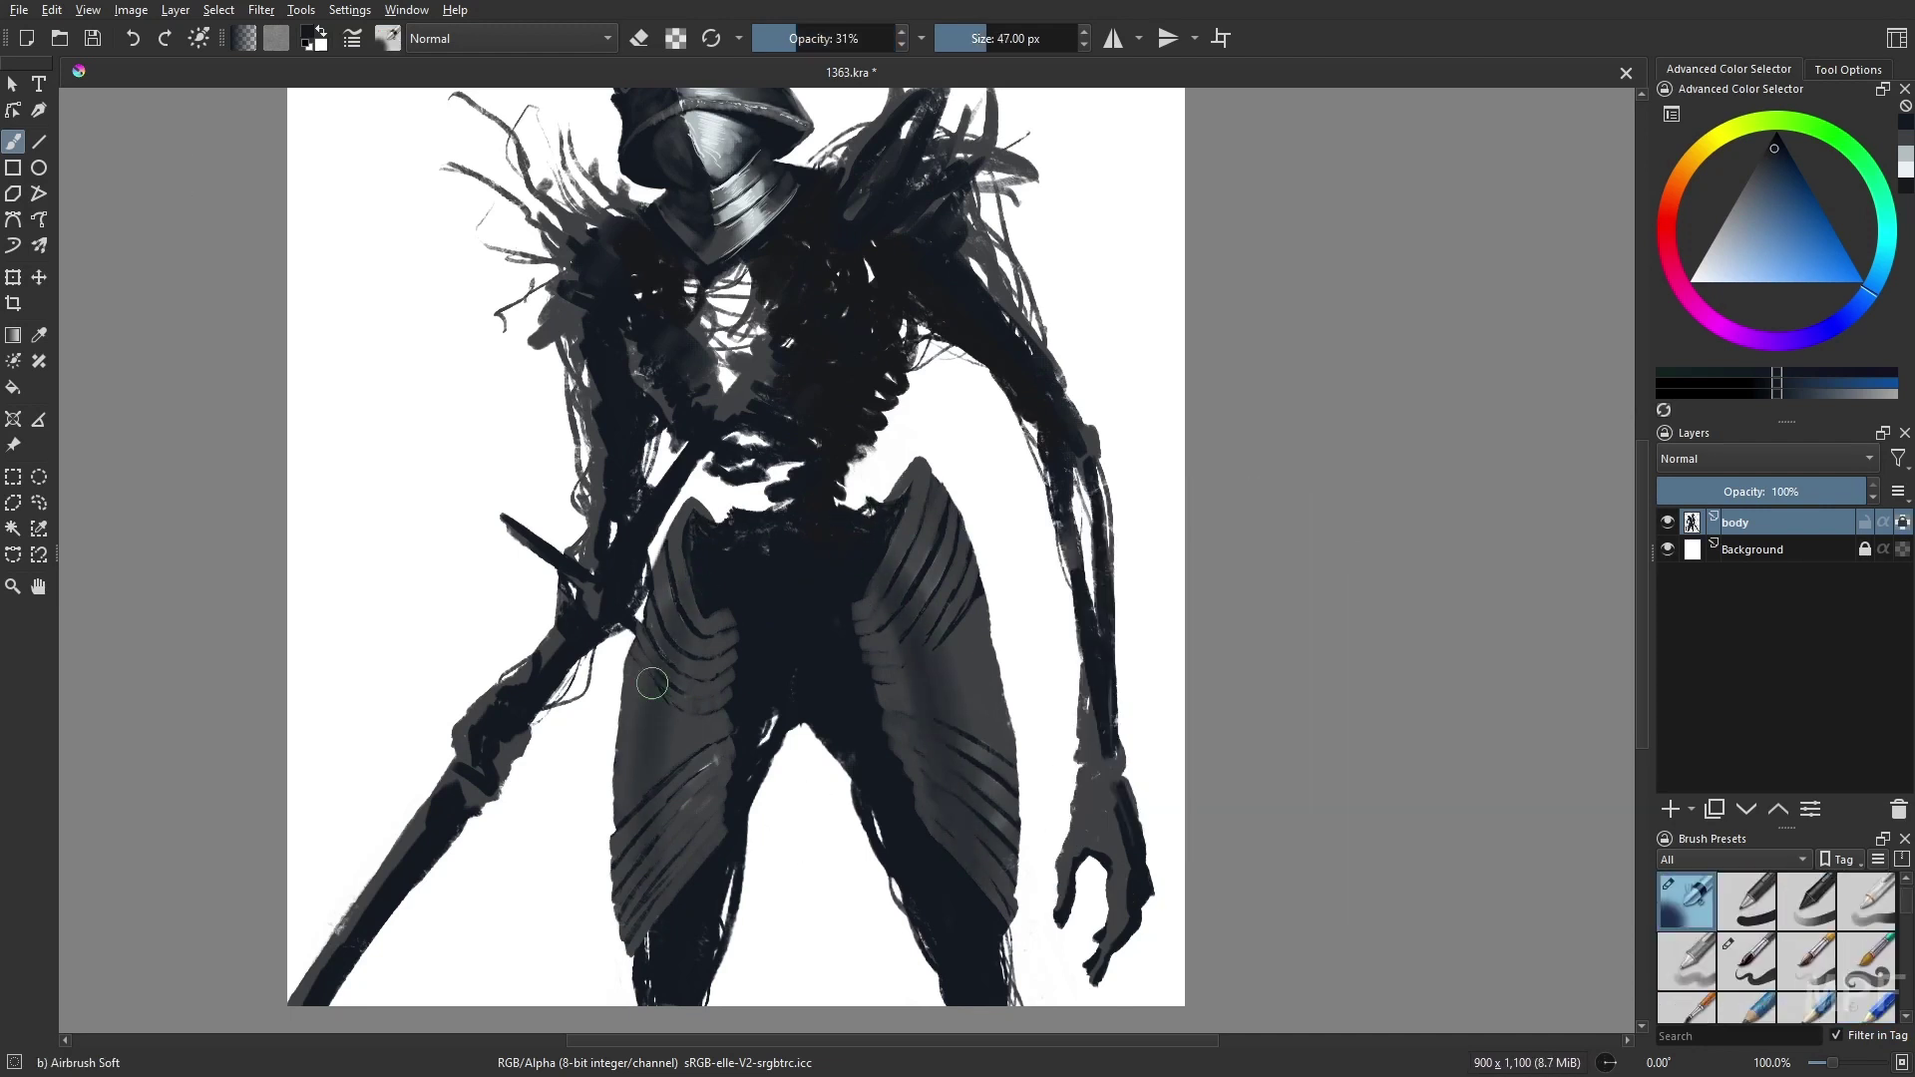
{"action": "left_click_drag", "start_coordinate": [649, 556], "coordinate": [633, 912]}
- Add a soft pale sheen to the thigh armour with Airbrush Soft at 47 px and 31% opacity
{"action": "key", "text": "minus"}
{"action": "right_click", "coordinate": [963, 808]}
{"action": "left_click", "coordinate": [963, 808]}
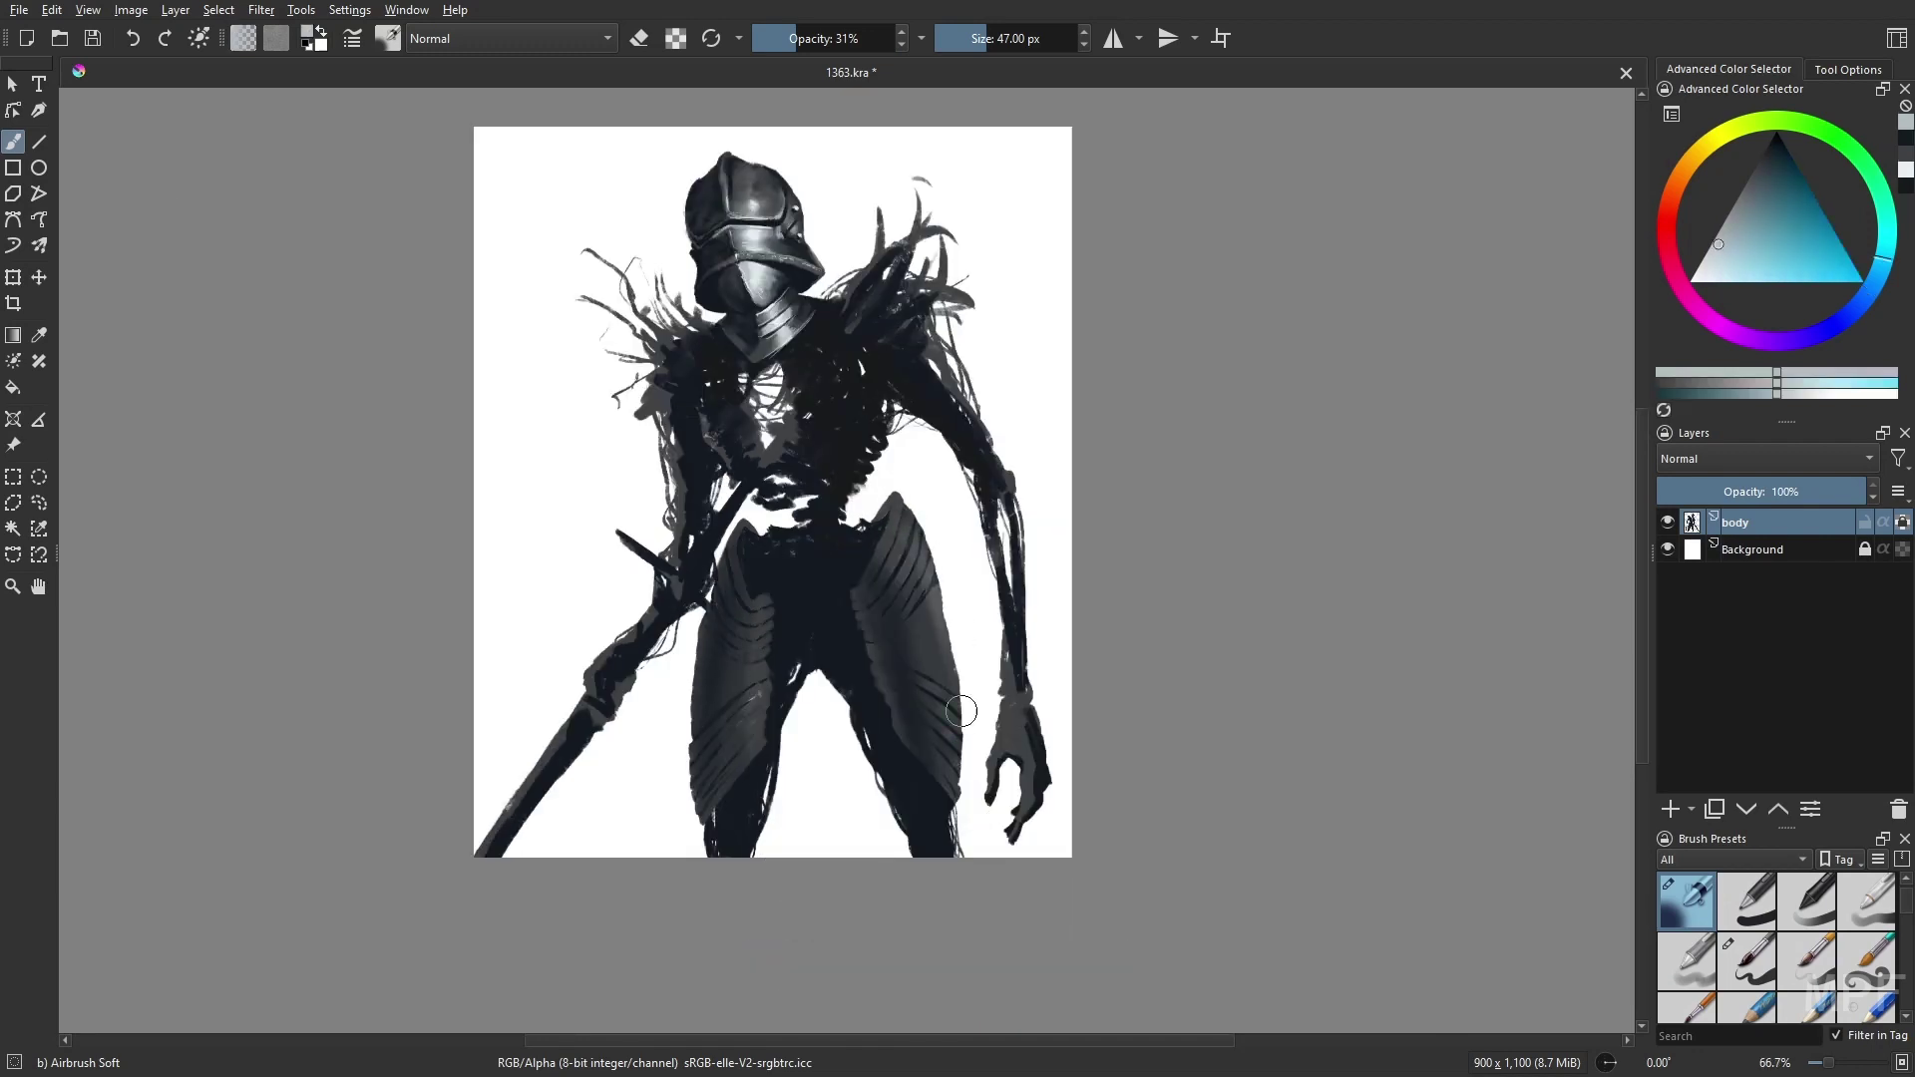
{"action": "left_click_drag", "start_coordinate": [923, 538], "coordinate": [937, 768]}
- Paint pale metallic highlights on the thigh plates with the Gamer Knife Maybe brush at 15 px and 40% opacity
{"action": "key", "text": "slash"}
{"action": "key", "text": "plus"}
{"action": "left_click_drag", "start_coordinate": [724, 613], "coordinate": [714, 850]}
{"action": "key", "text": "bracketright"}
{"action": "left_click_drag", "start_coordinate": [968, 611], "coordinate": [934, 514]}
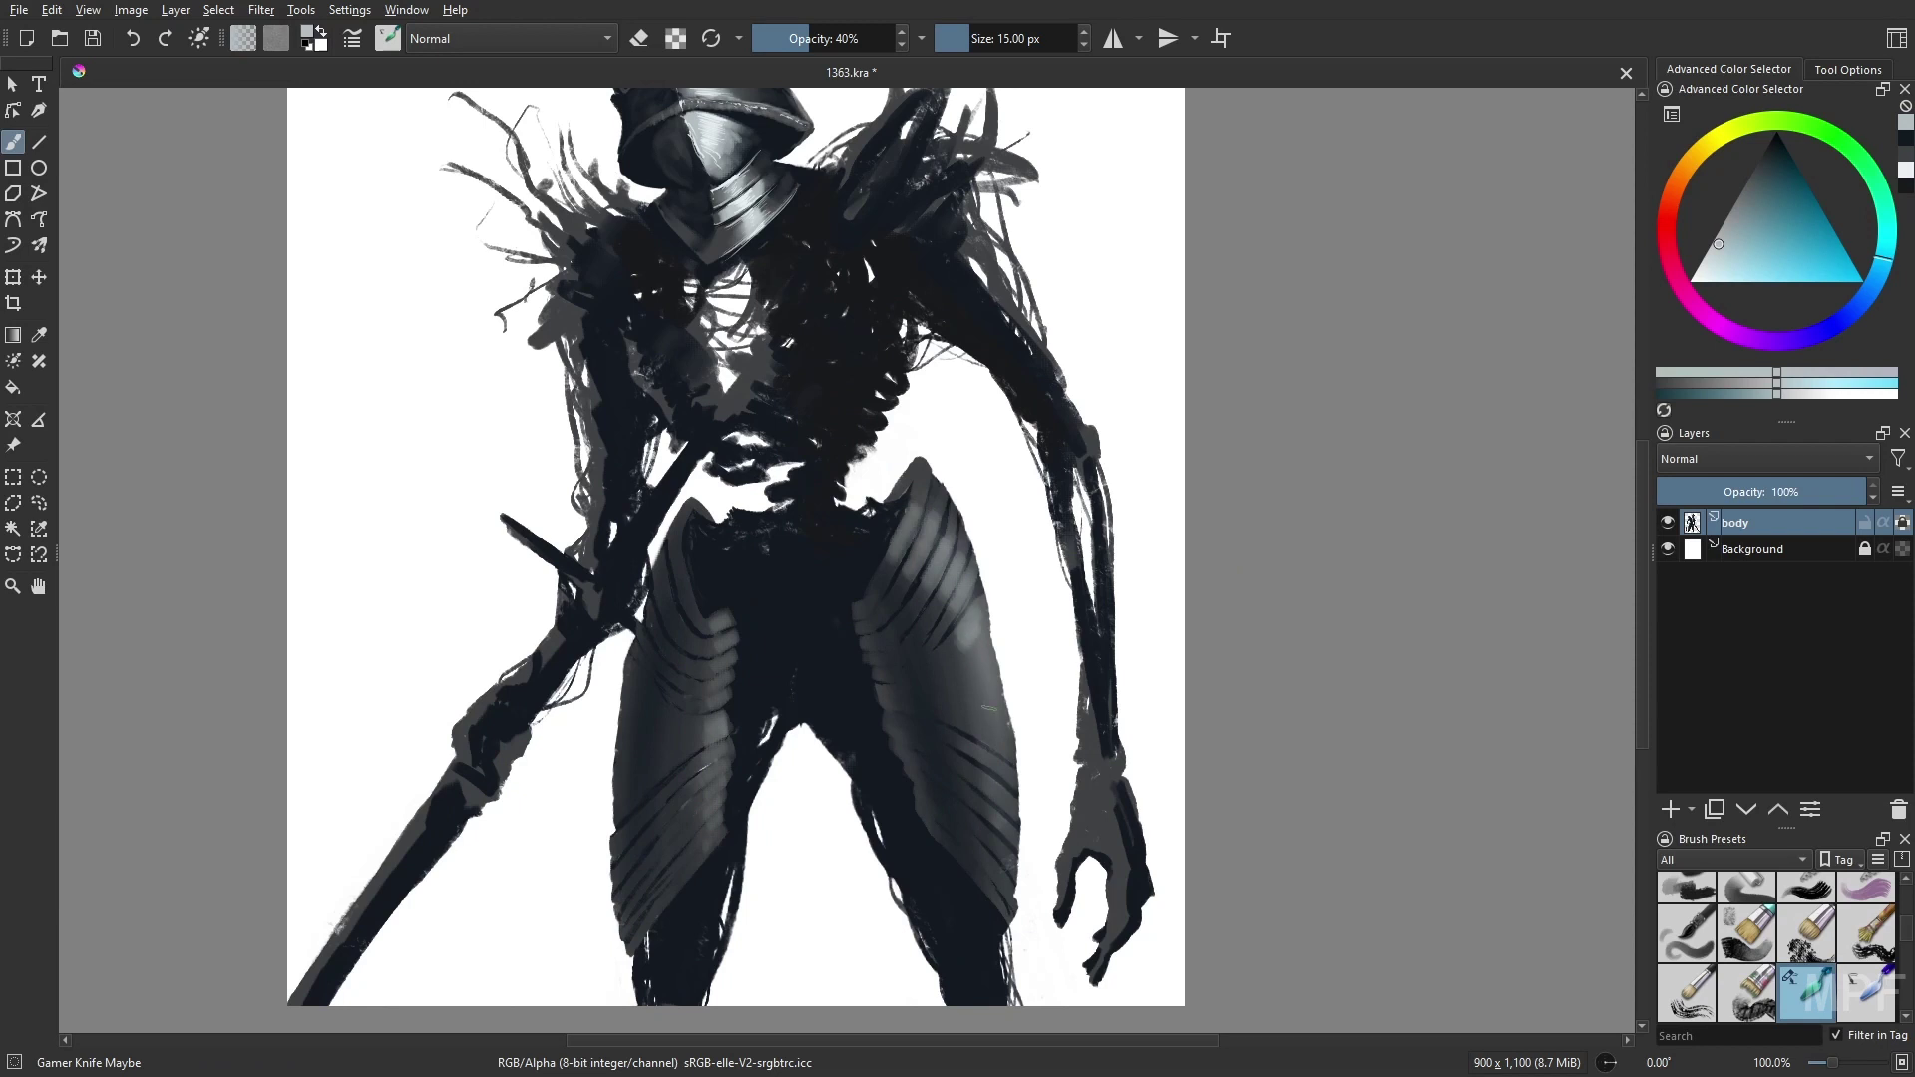
{"action": "left_click_drag", "start_coordinate": [959, 630], "coordinate": [987, 738]}
{"action": "key", "text": "m"}
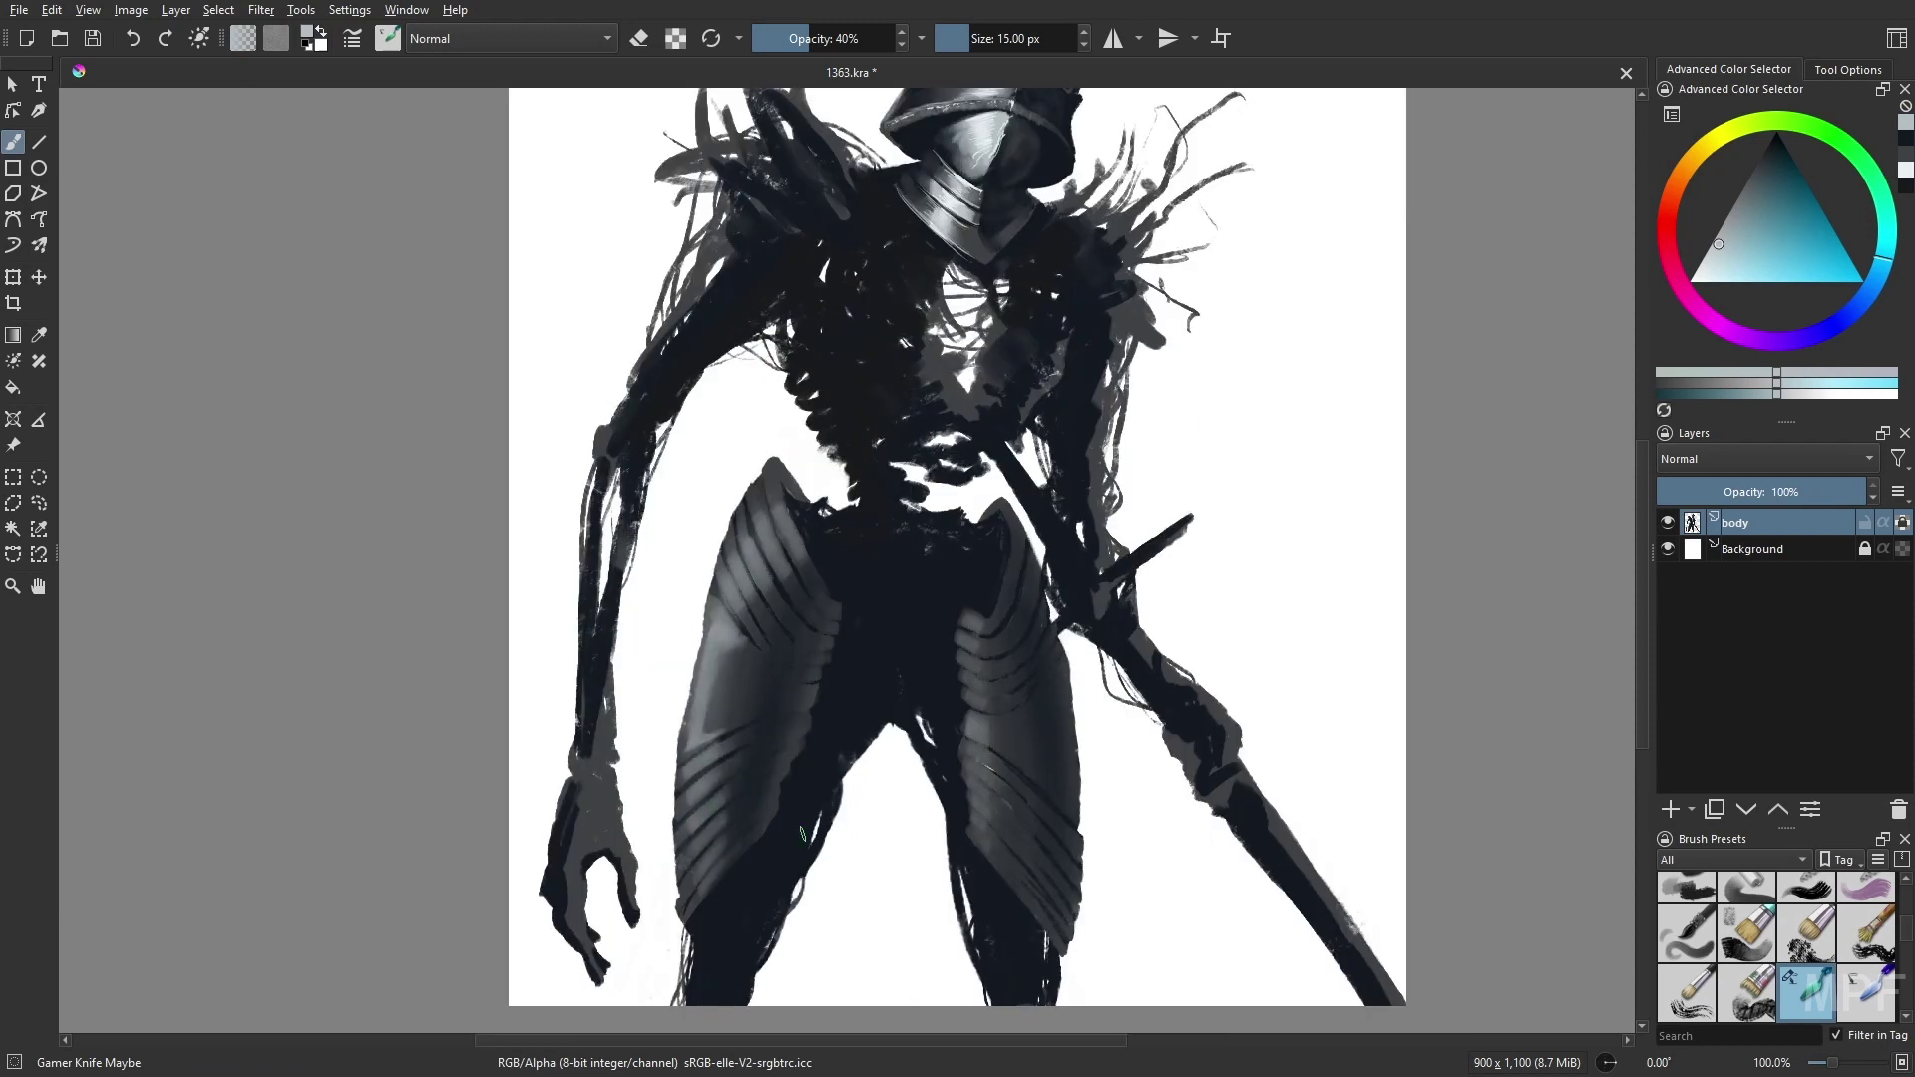
- Sharpen the highlights along the thigh armour's ridges with the Gamer Knife Maybe brush at 9 px and 85% opacity
{"action": "key", "text": "bracketleft"}
{"action": "key", "text": "bracketleft"}
{"action": "key", "text": "slash"}
{"action": "key", "text": "m"}
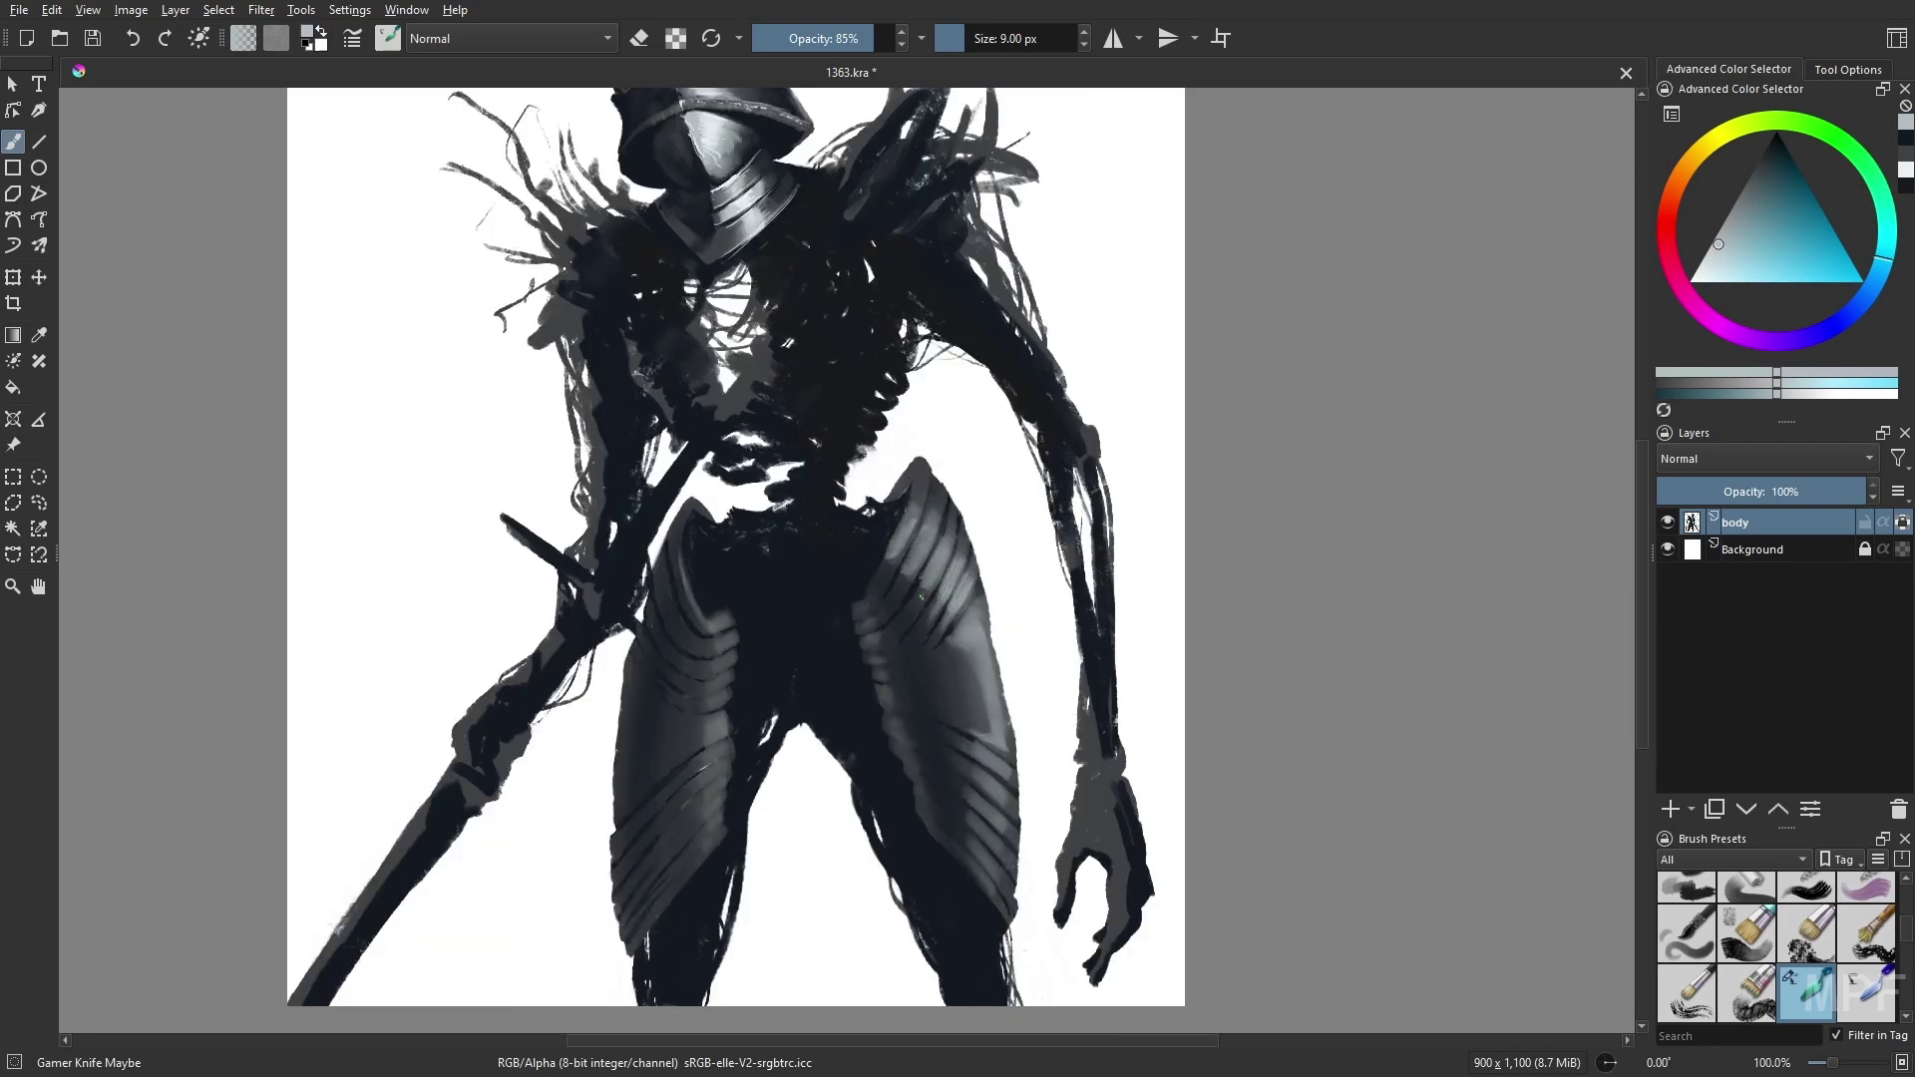
{"action": "left_click_drag", "start_coordinate": [921, 597], "coordinate": [901, 614]}
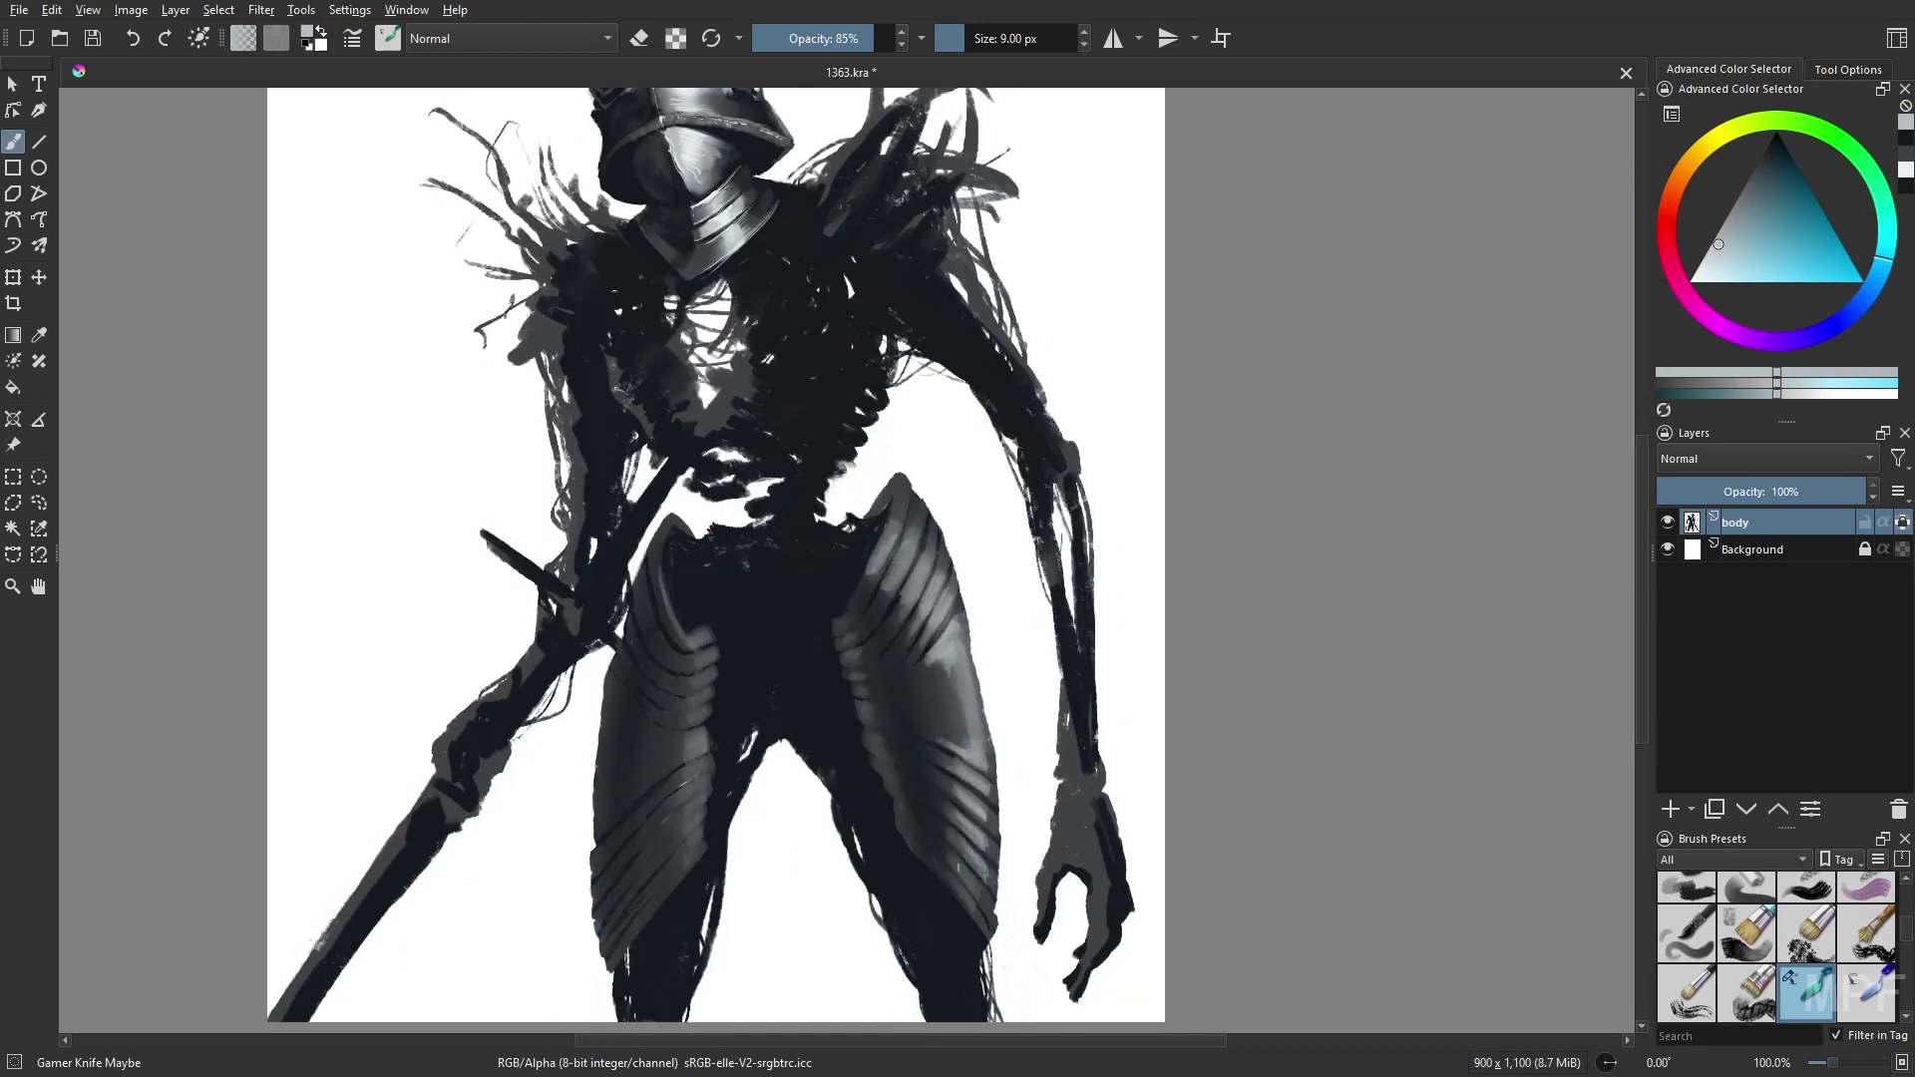
{"action": "left_click_drag", "start_coordinate": [679, 732], "coordinate": [688, 874]}
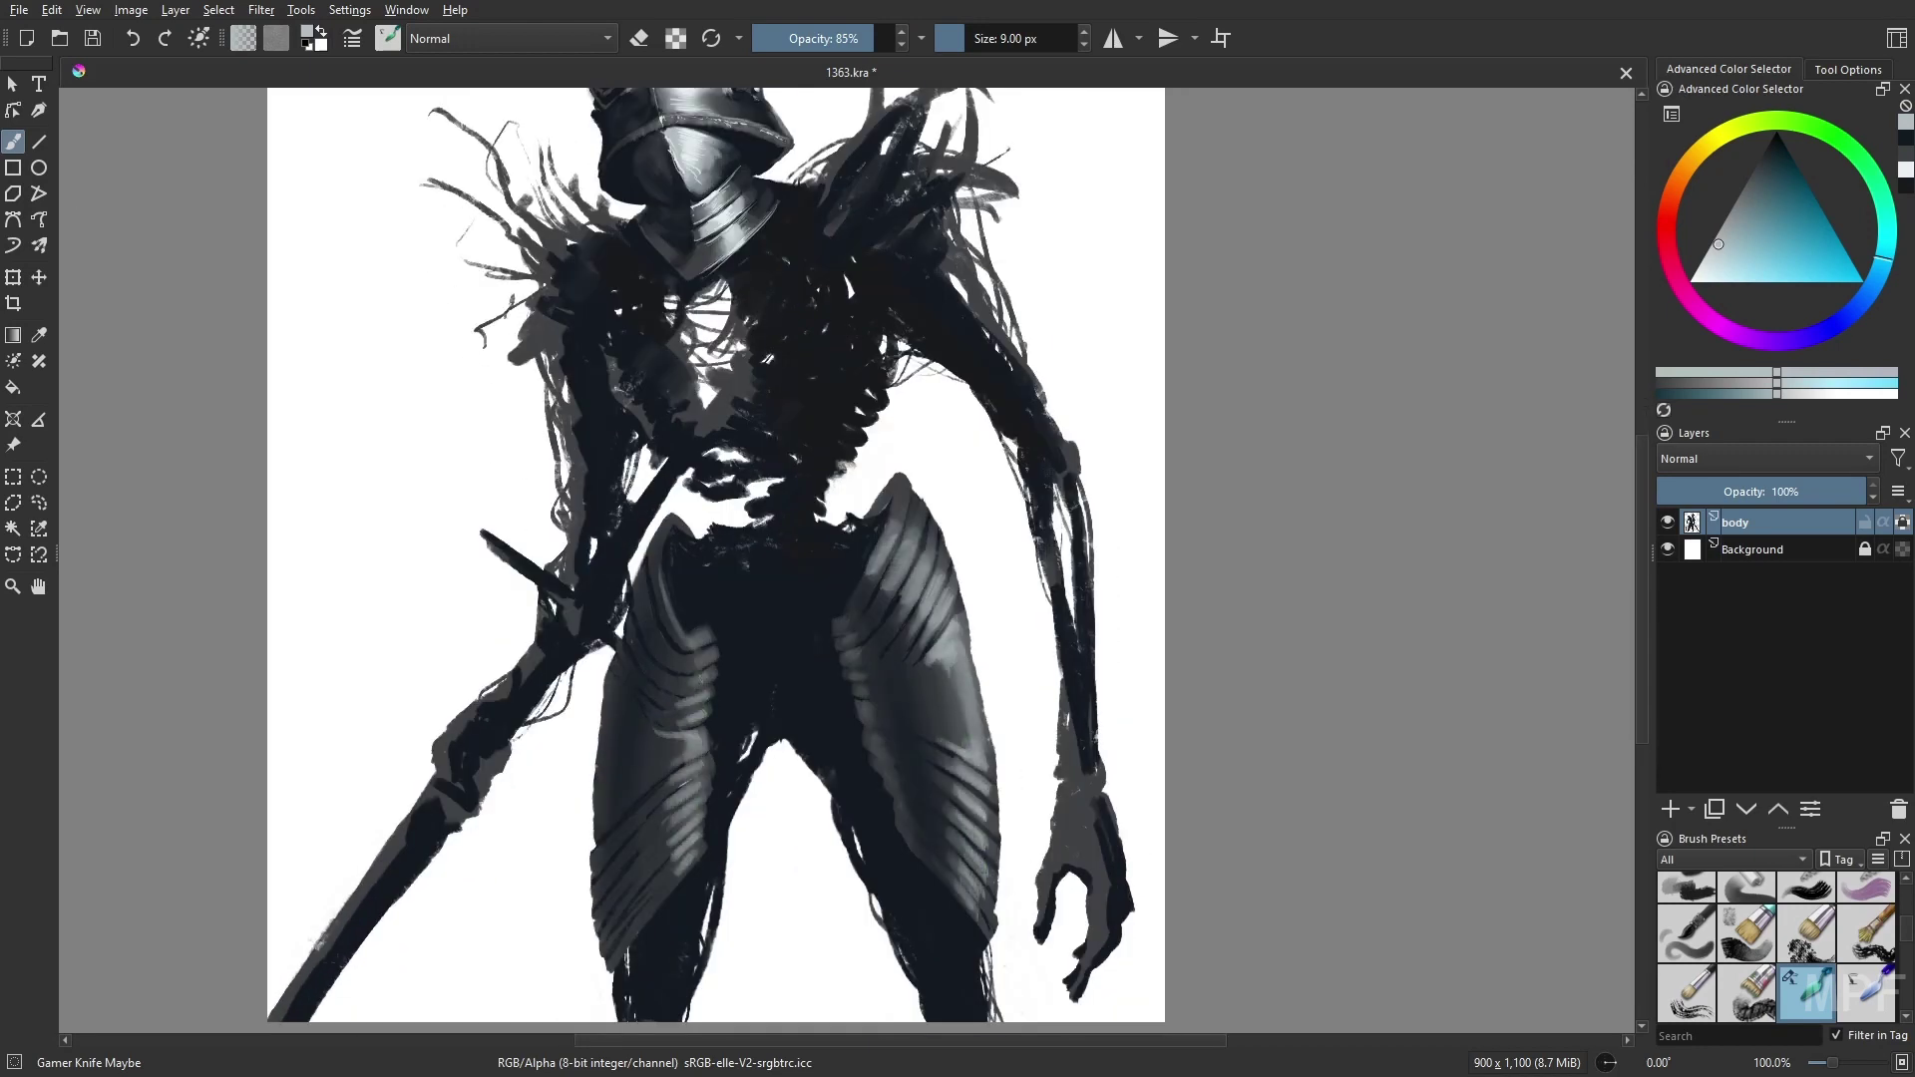
- Add thin pale highlight lines along the thigh armour's ridges with the liner brush at 3 px
{"action": "key", "text": "slash"}
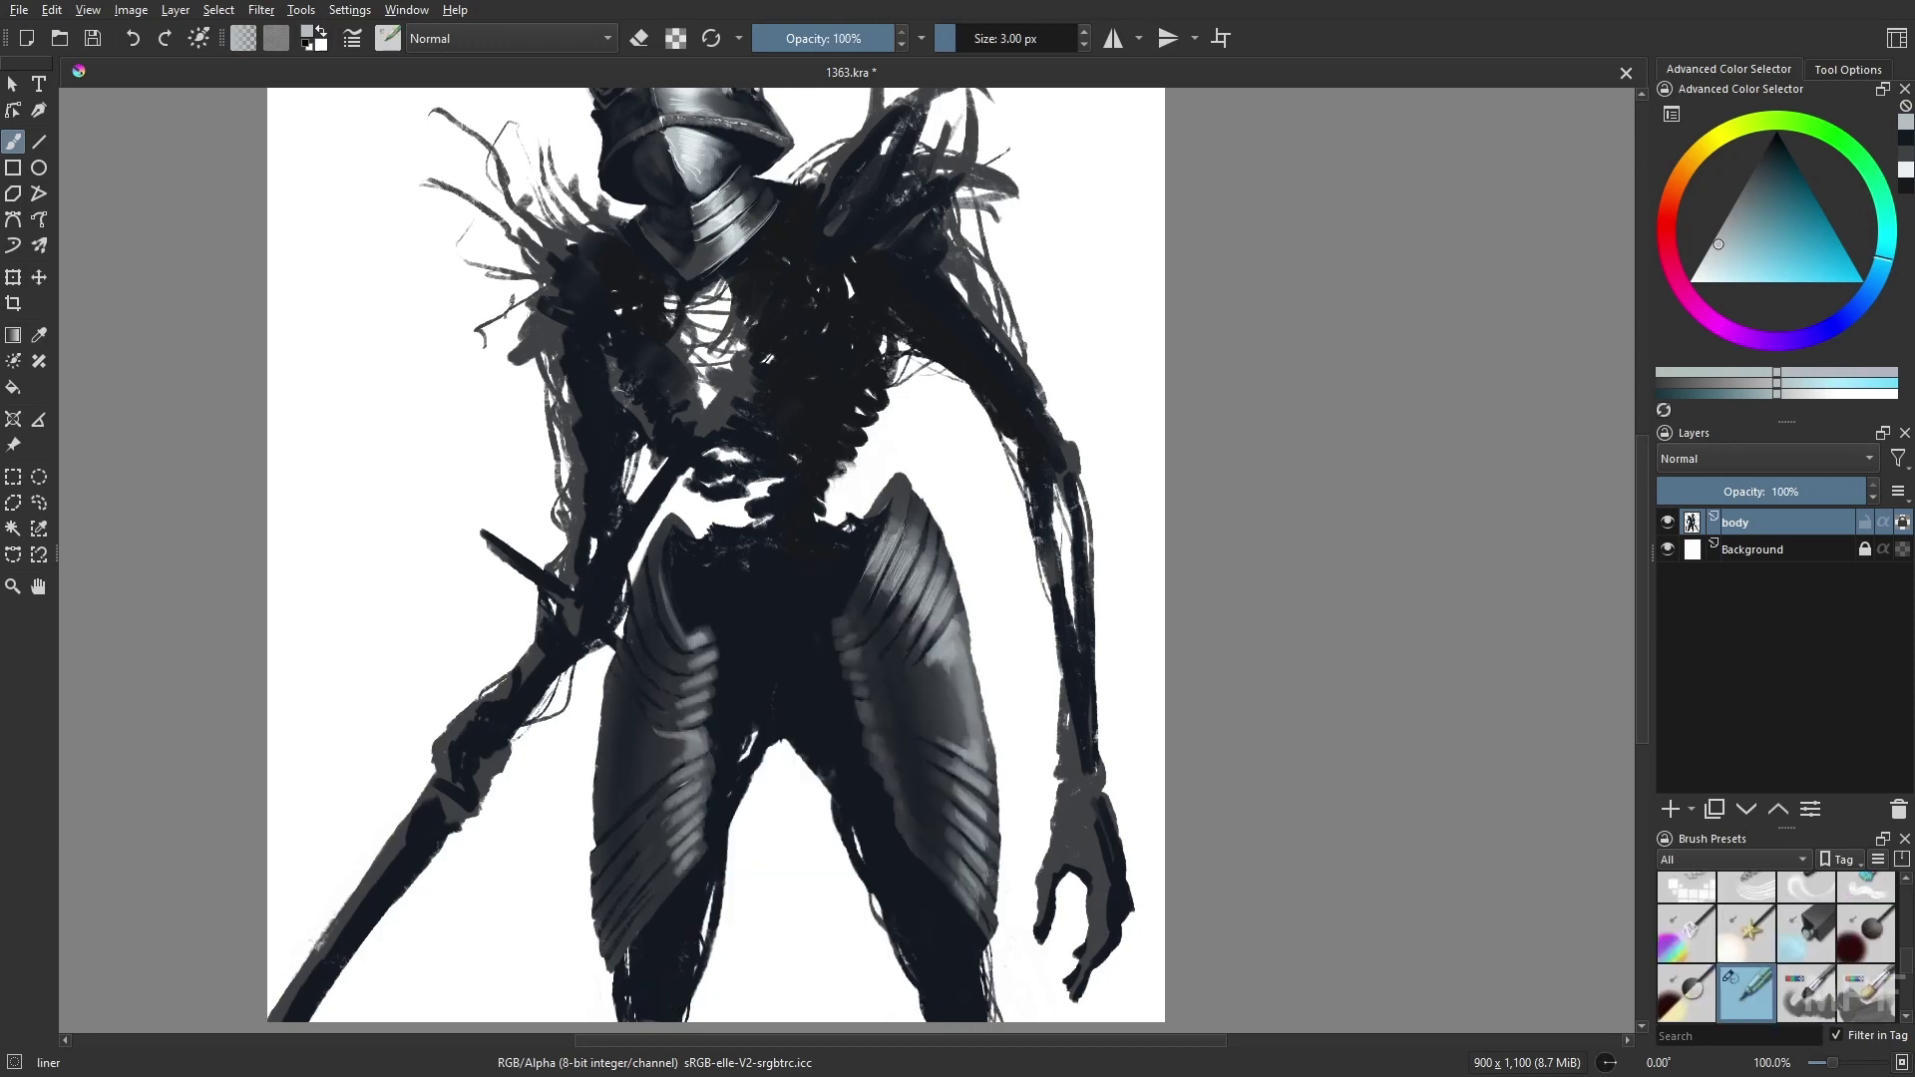
{"action": "key", "text": "m"}
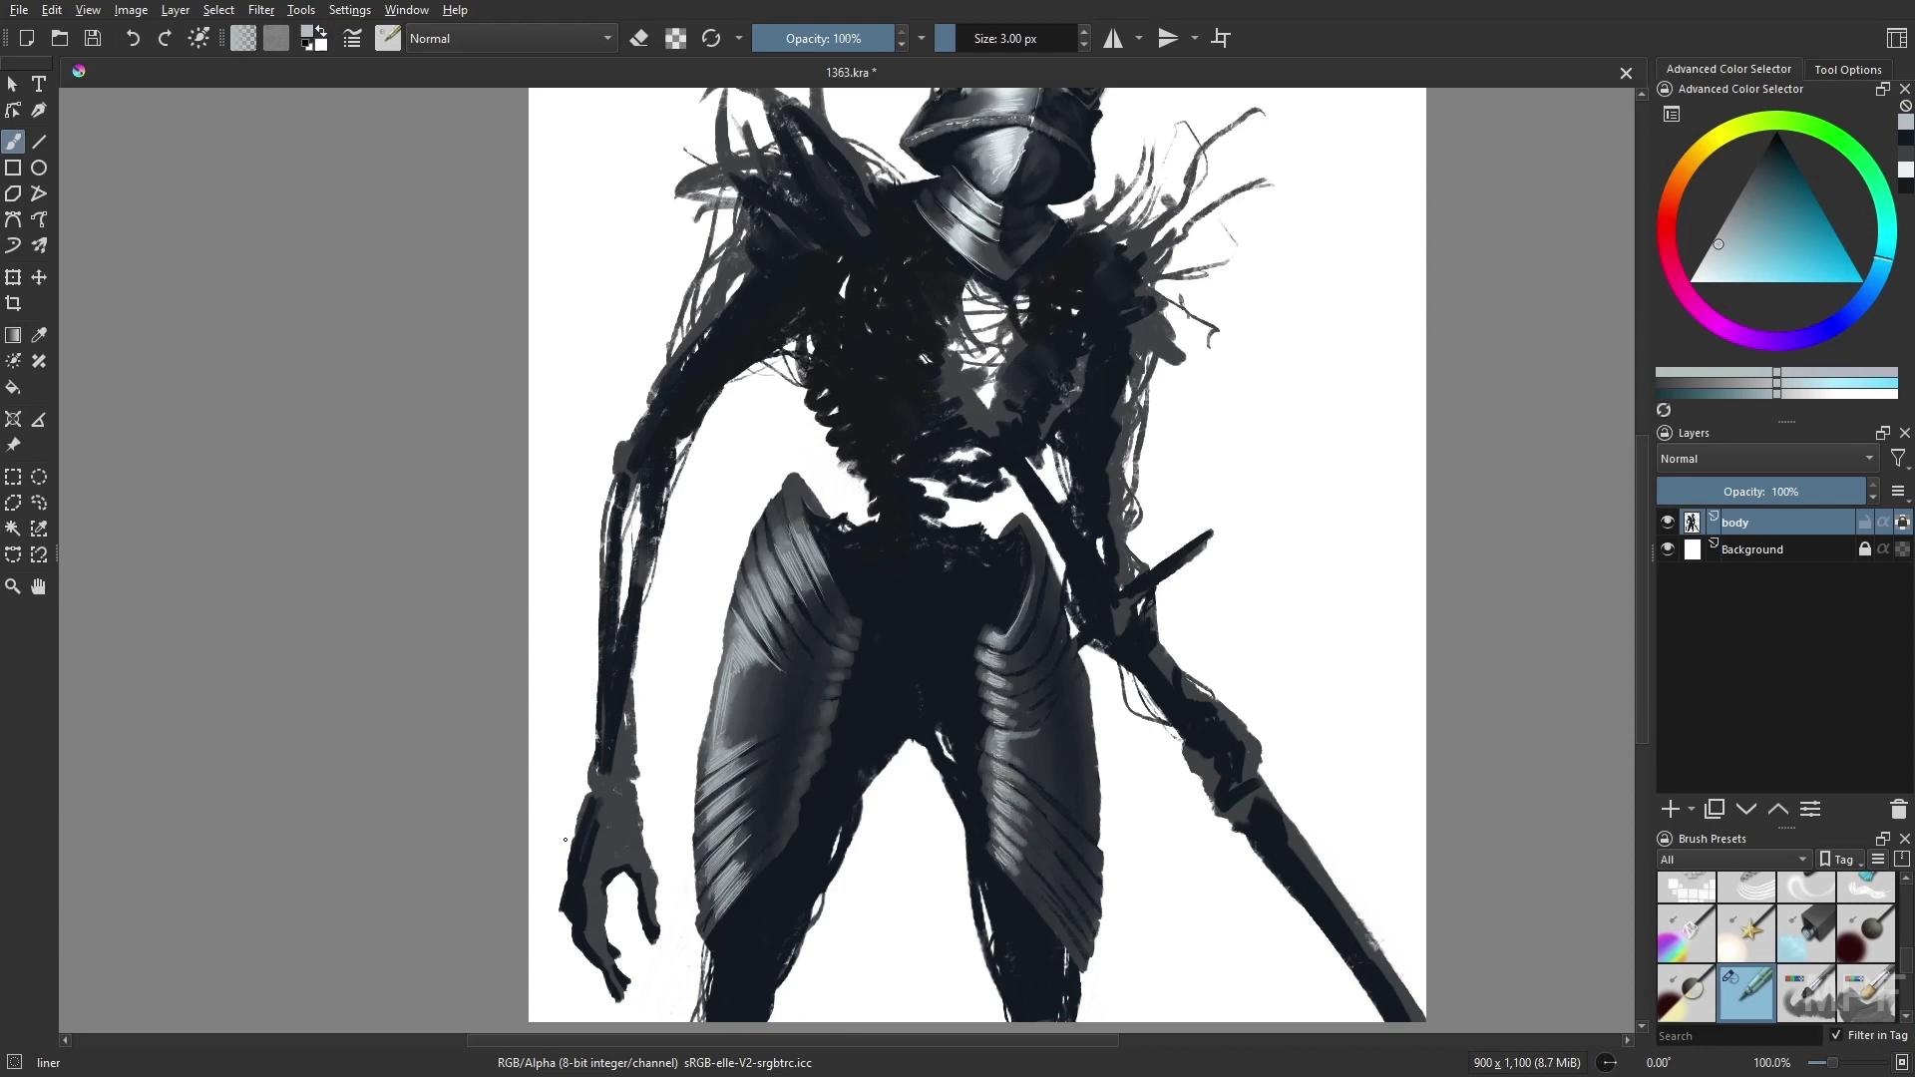
{"action": "key", "text": "m"}
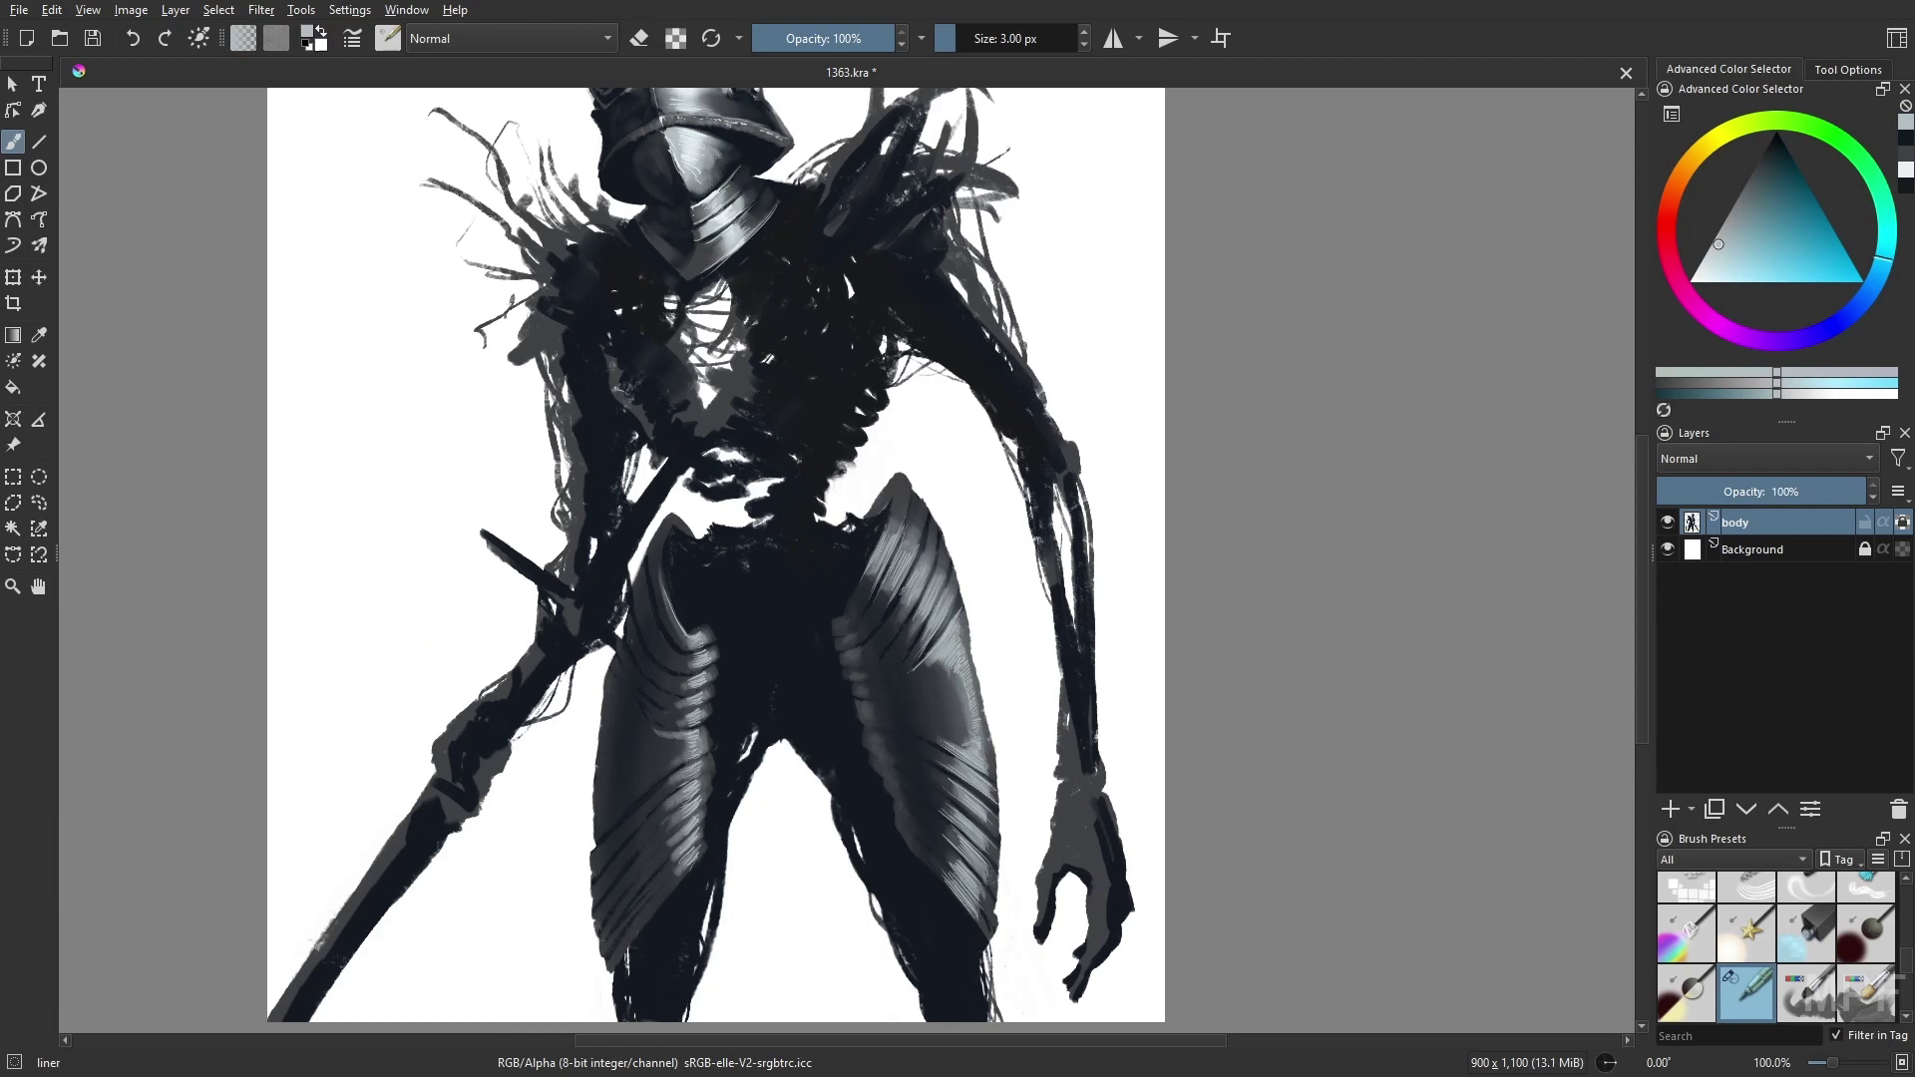
- Sharpen the grooves between the thigh armour's ridges with near-black lines from the 3 px liner brush
{"action": "left_click", "coordinate": [861, 646], "text": "ctrl"}
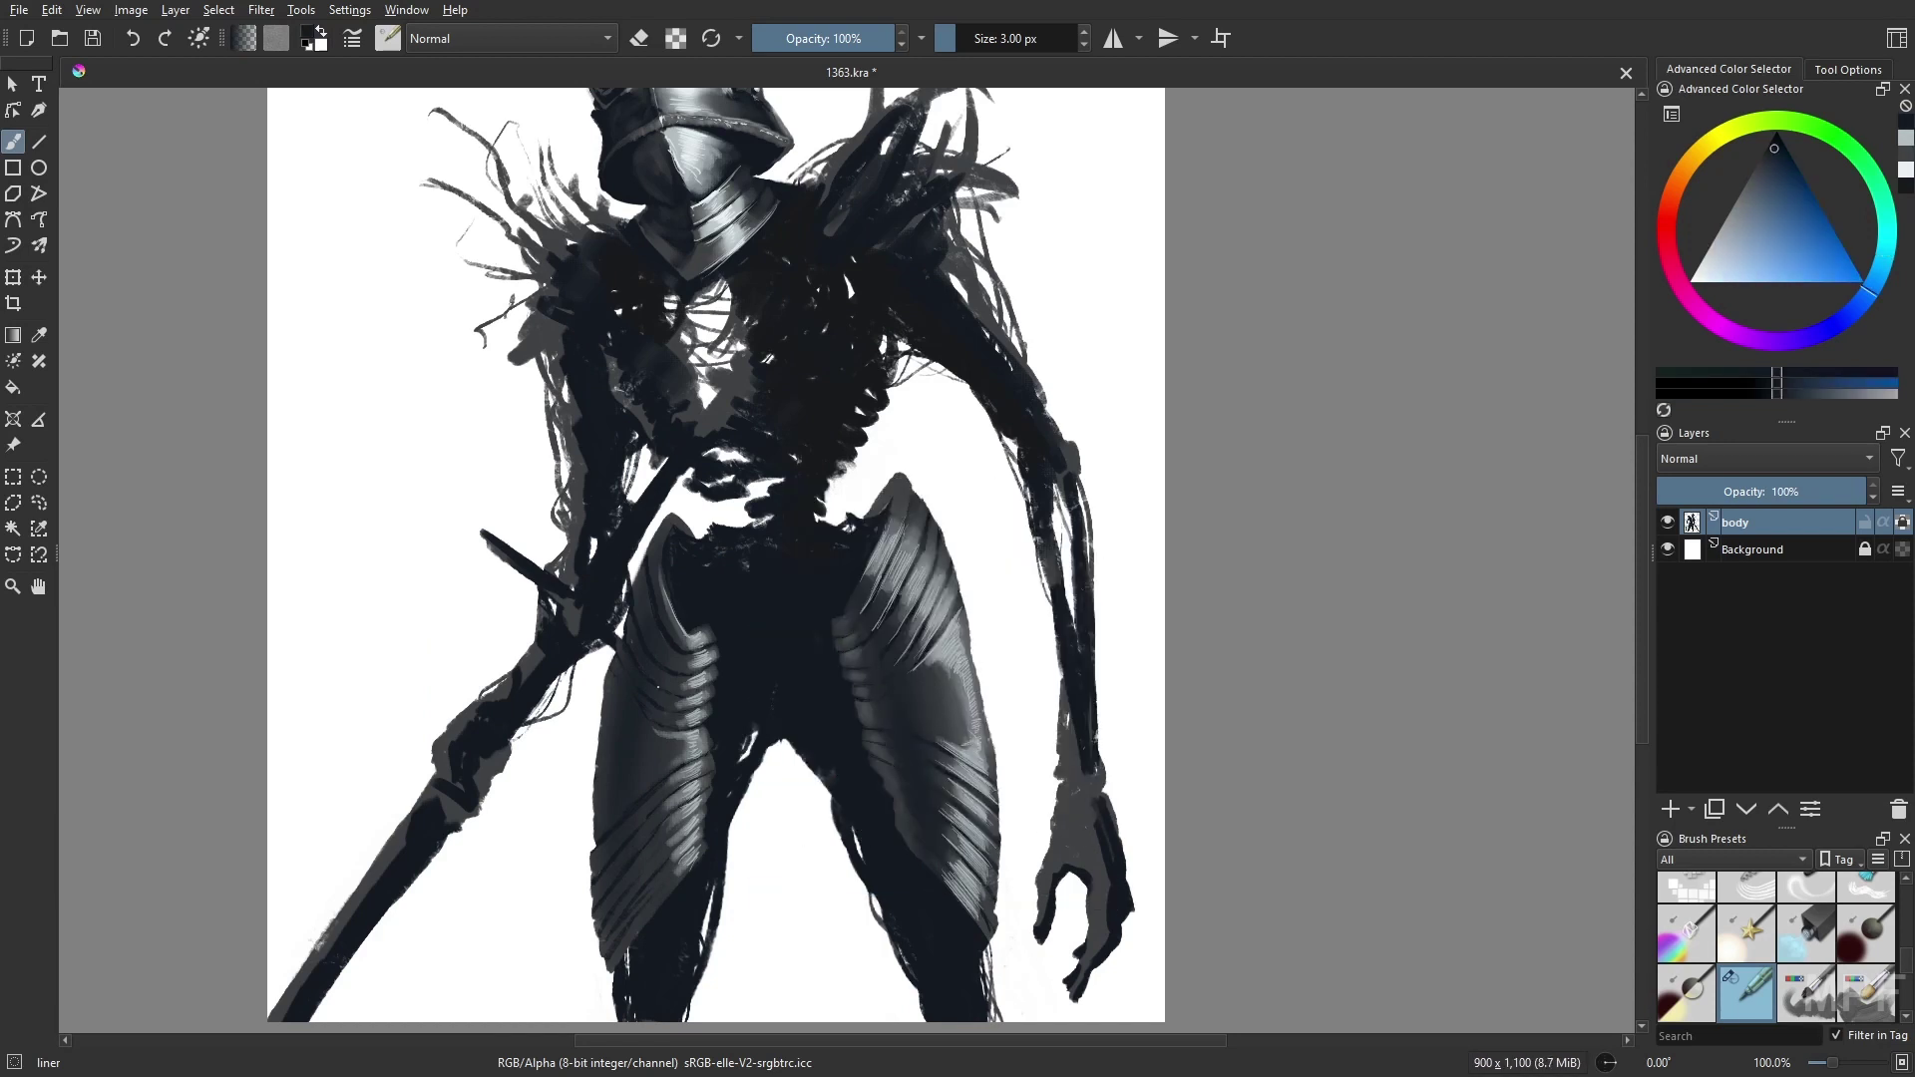
{"action": "key", "text": "m"}
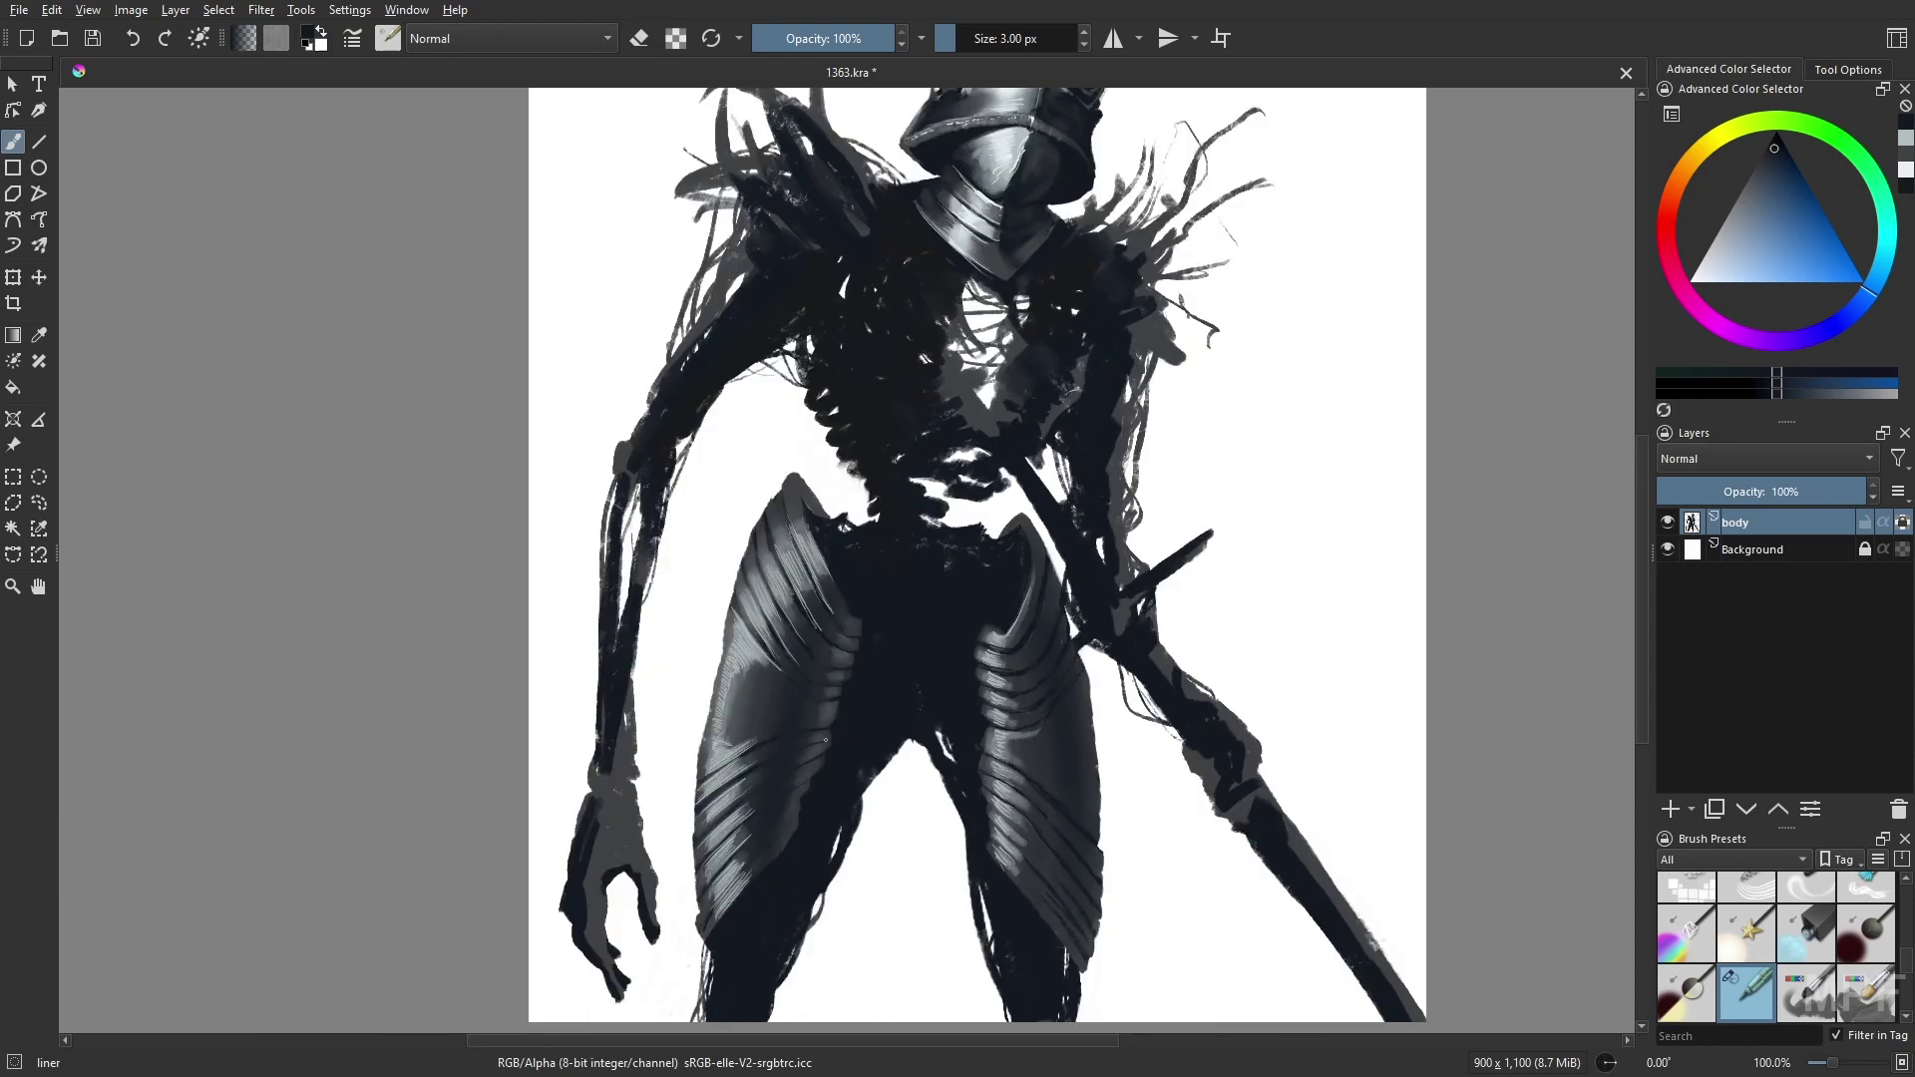
{"action": "key", "text": "m"}
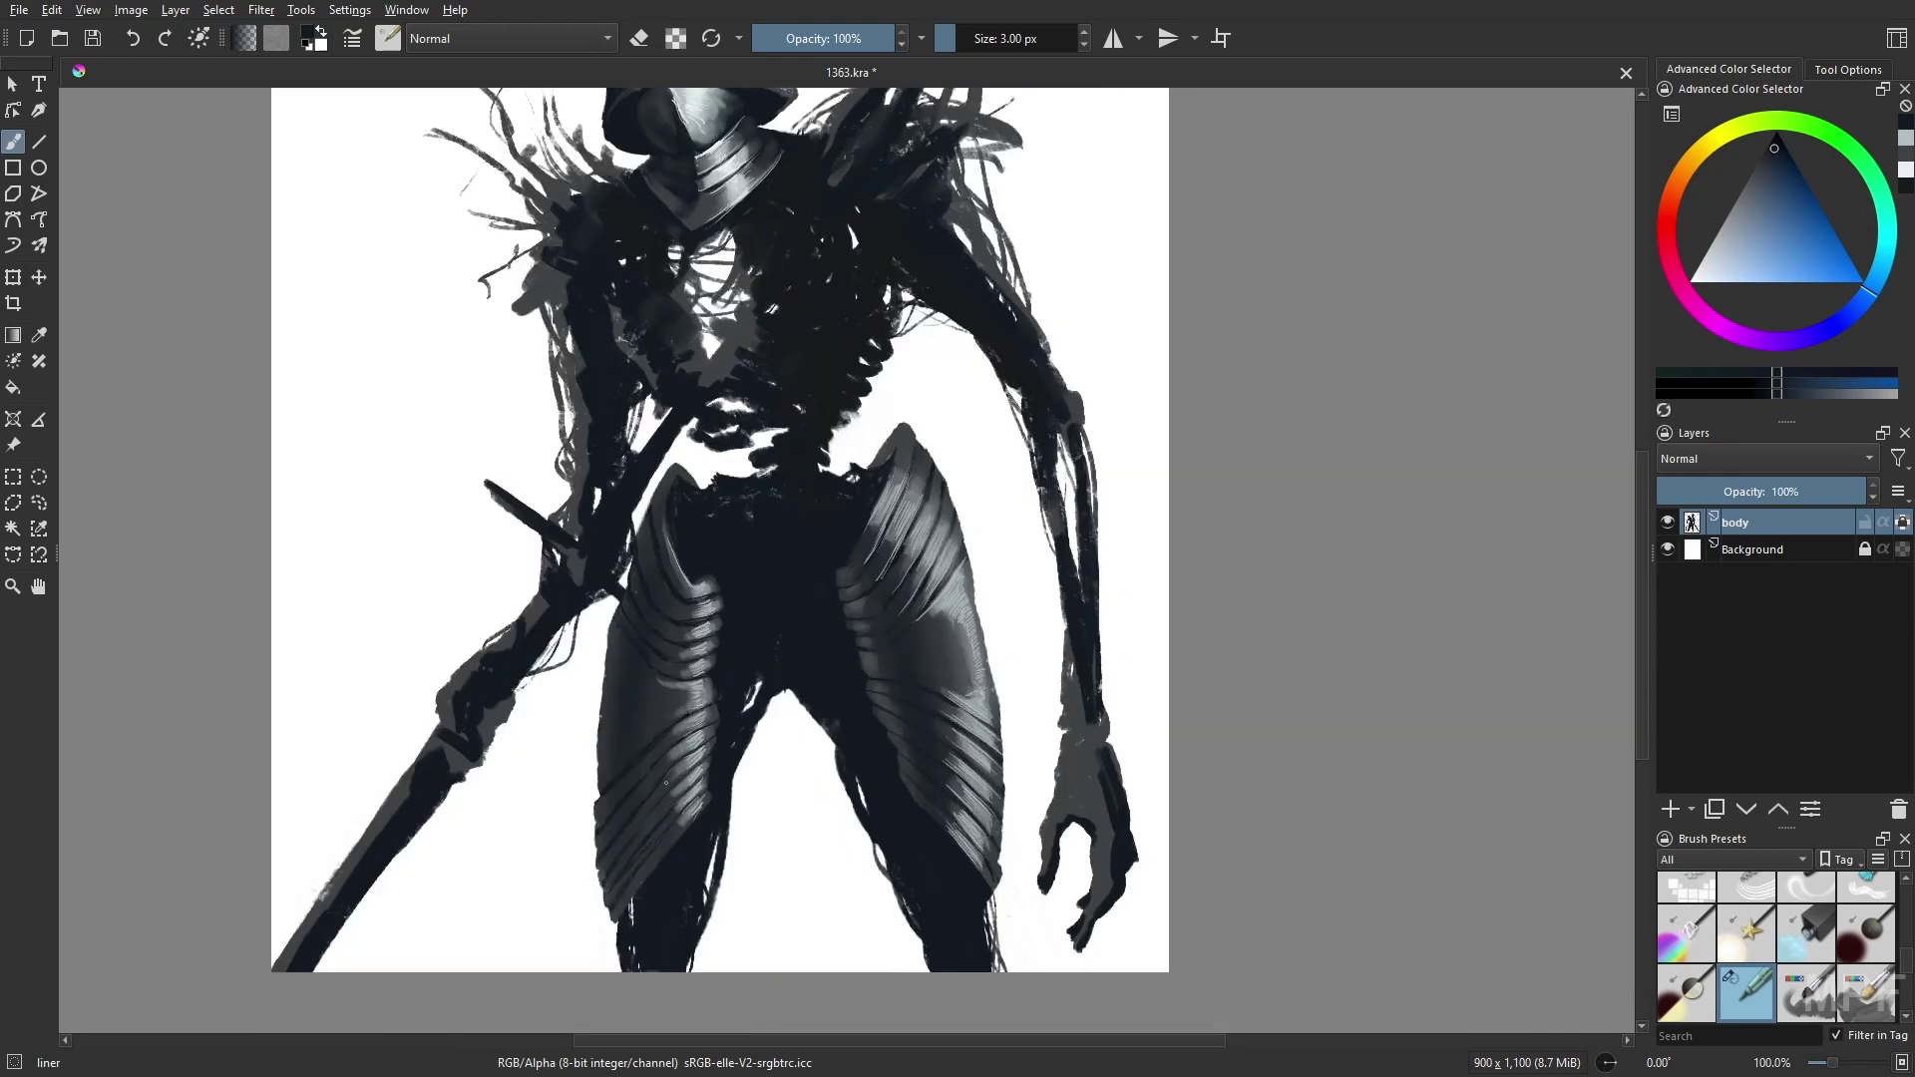
{"action": "key", "text": "m"}
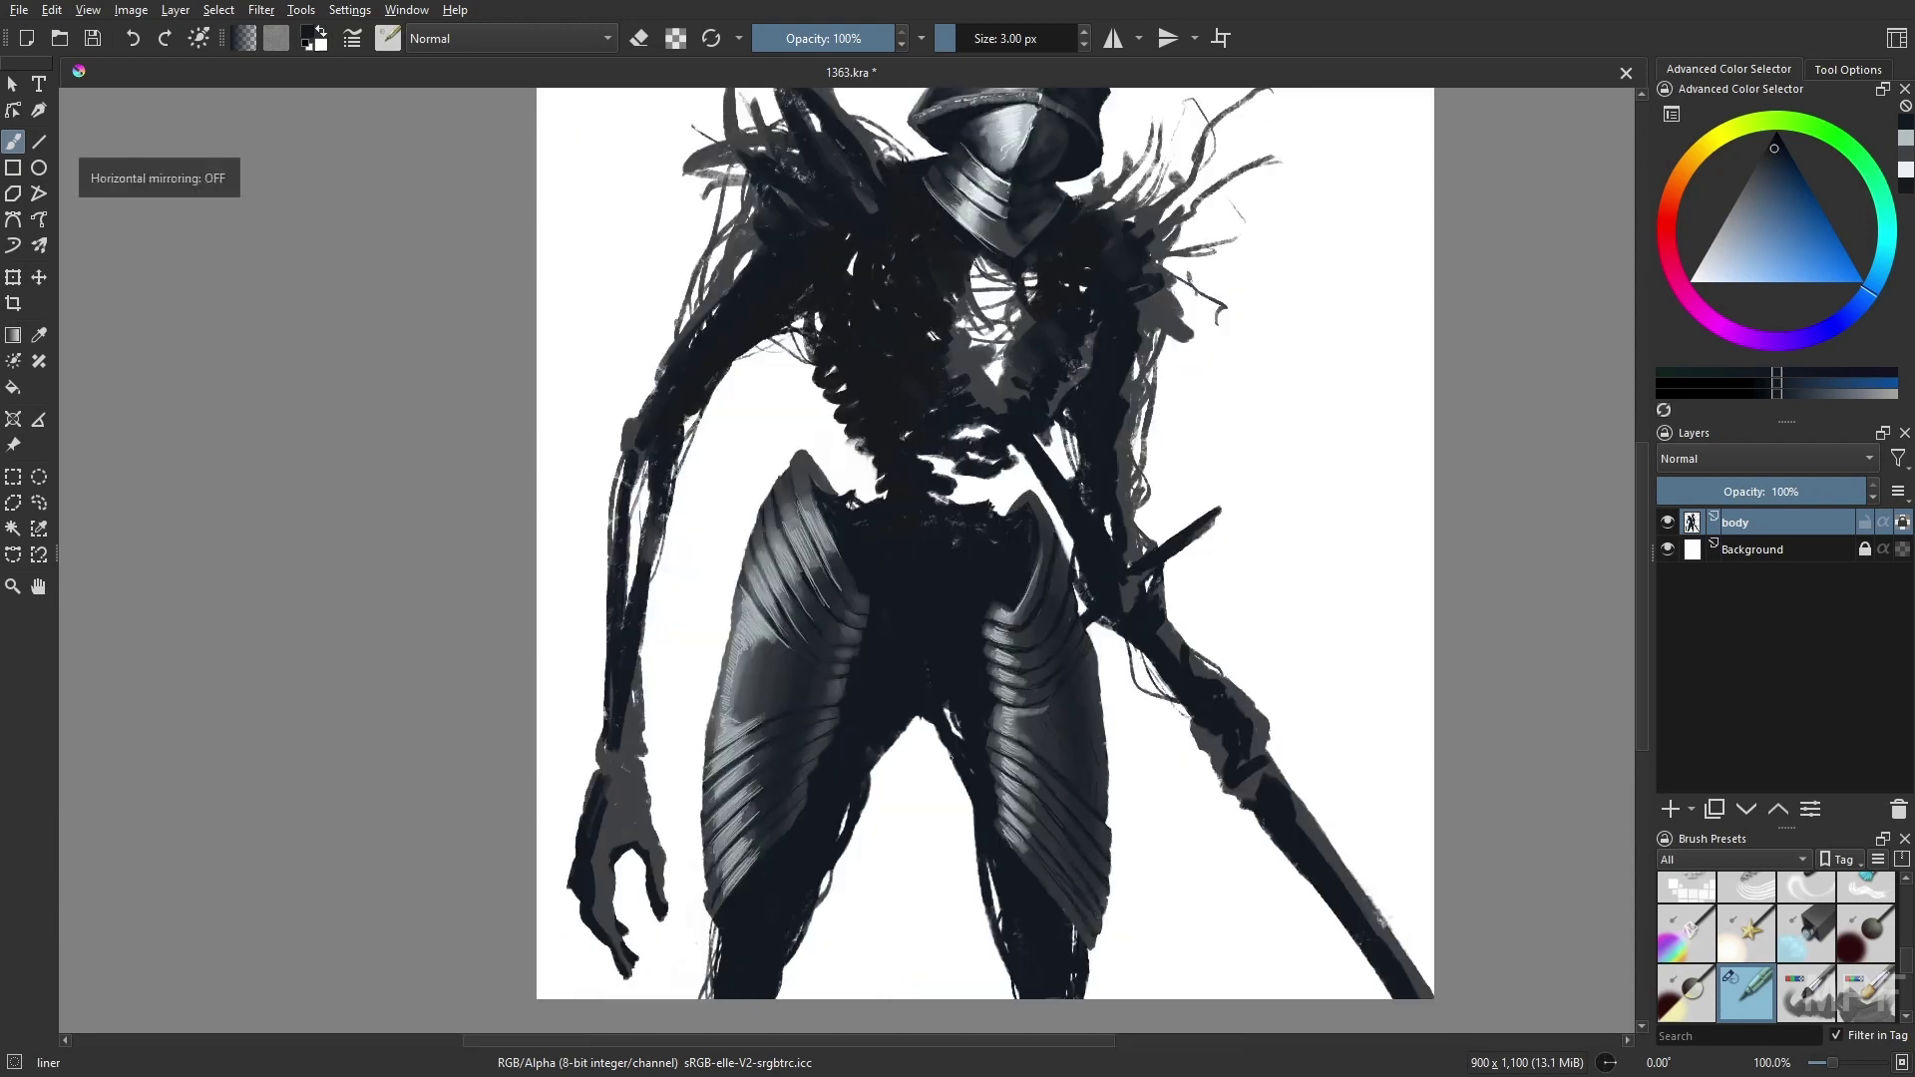
- Draw thin pale wavy engraving lines on the central thigh plate with the 3 px liner brush
{"action": "key", "text": "l"}
{"action": "mouse_move", "coordinate": [734, 734]}
{"action": "left_mouse_down"}
{"action": "mouse_move", "coordinate": [783, 648]}
{"action": "mouse_move", "coordinate": [798, 661]}
{"action": "left_mouse_up"}
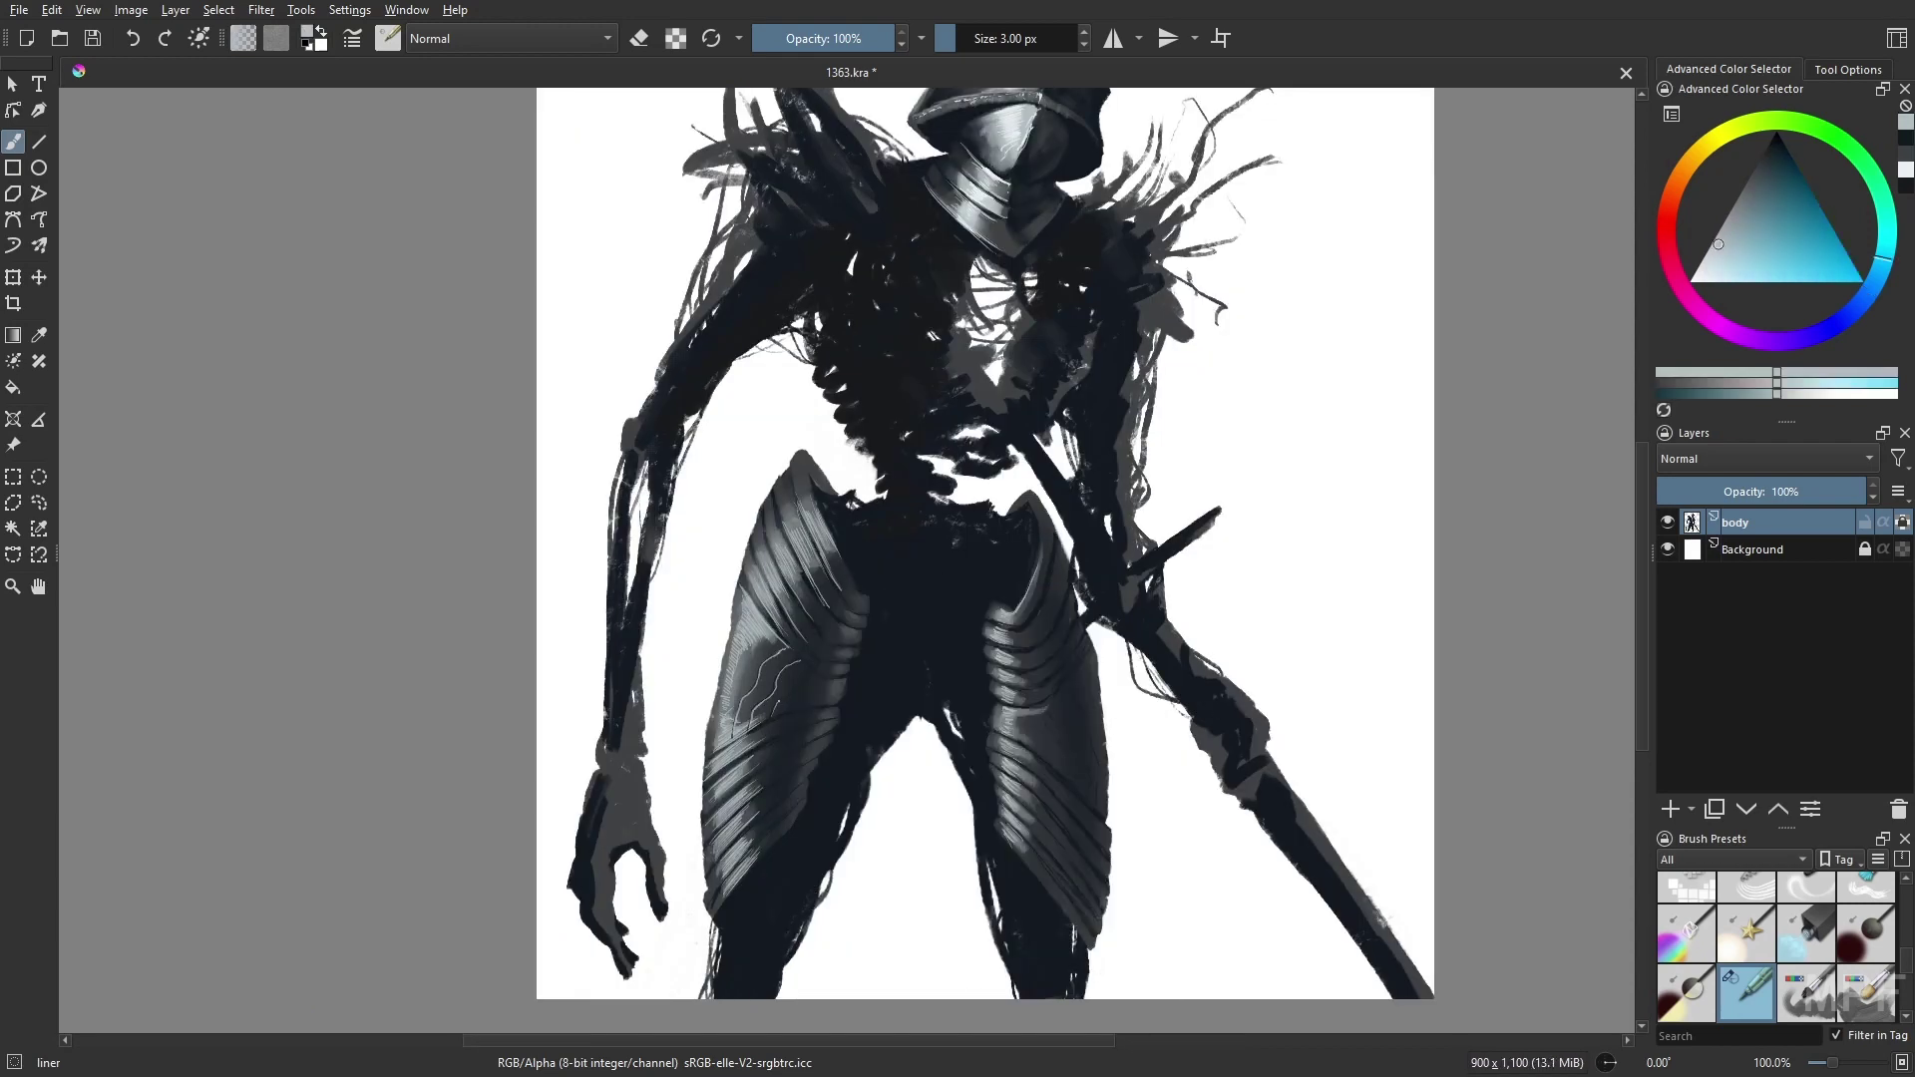
{"action": "key", "text": "m"}
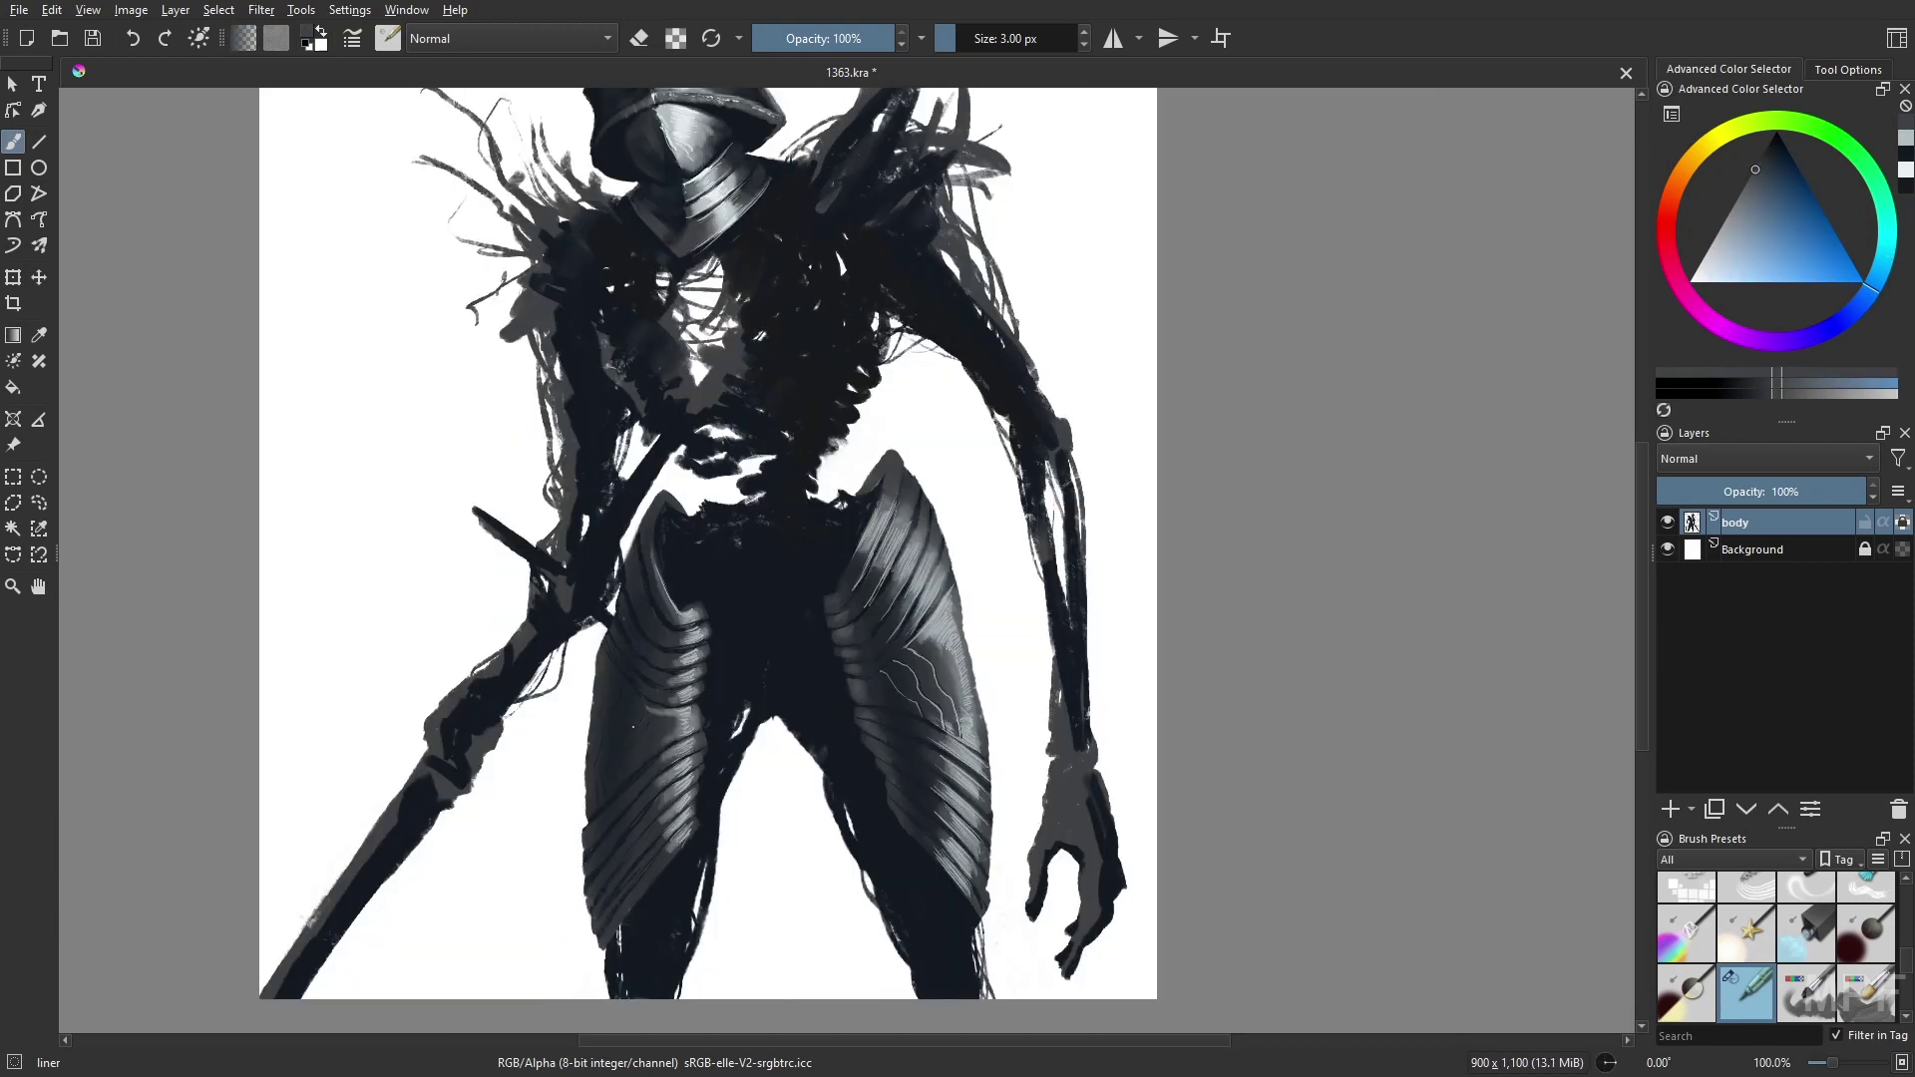
- Shade around the thigh plate engravings with the Gamer Knife Maybe brush at 9 px and 85% opacity, adding near-white 3 px liner accents
{"action": "right_click", "coordinate": [603, 796]}
{"action": "left_click", "coordinate": [639, 818]}
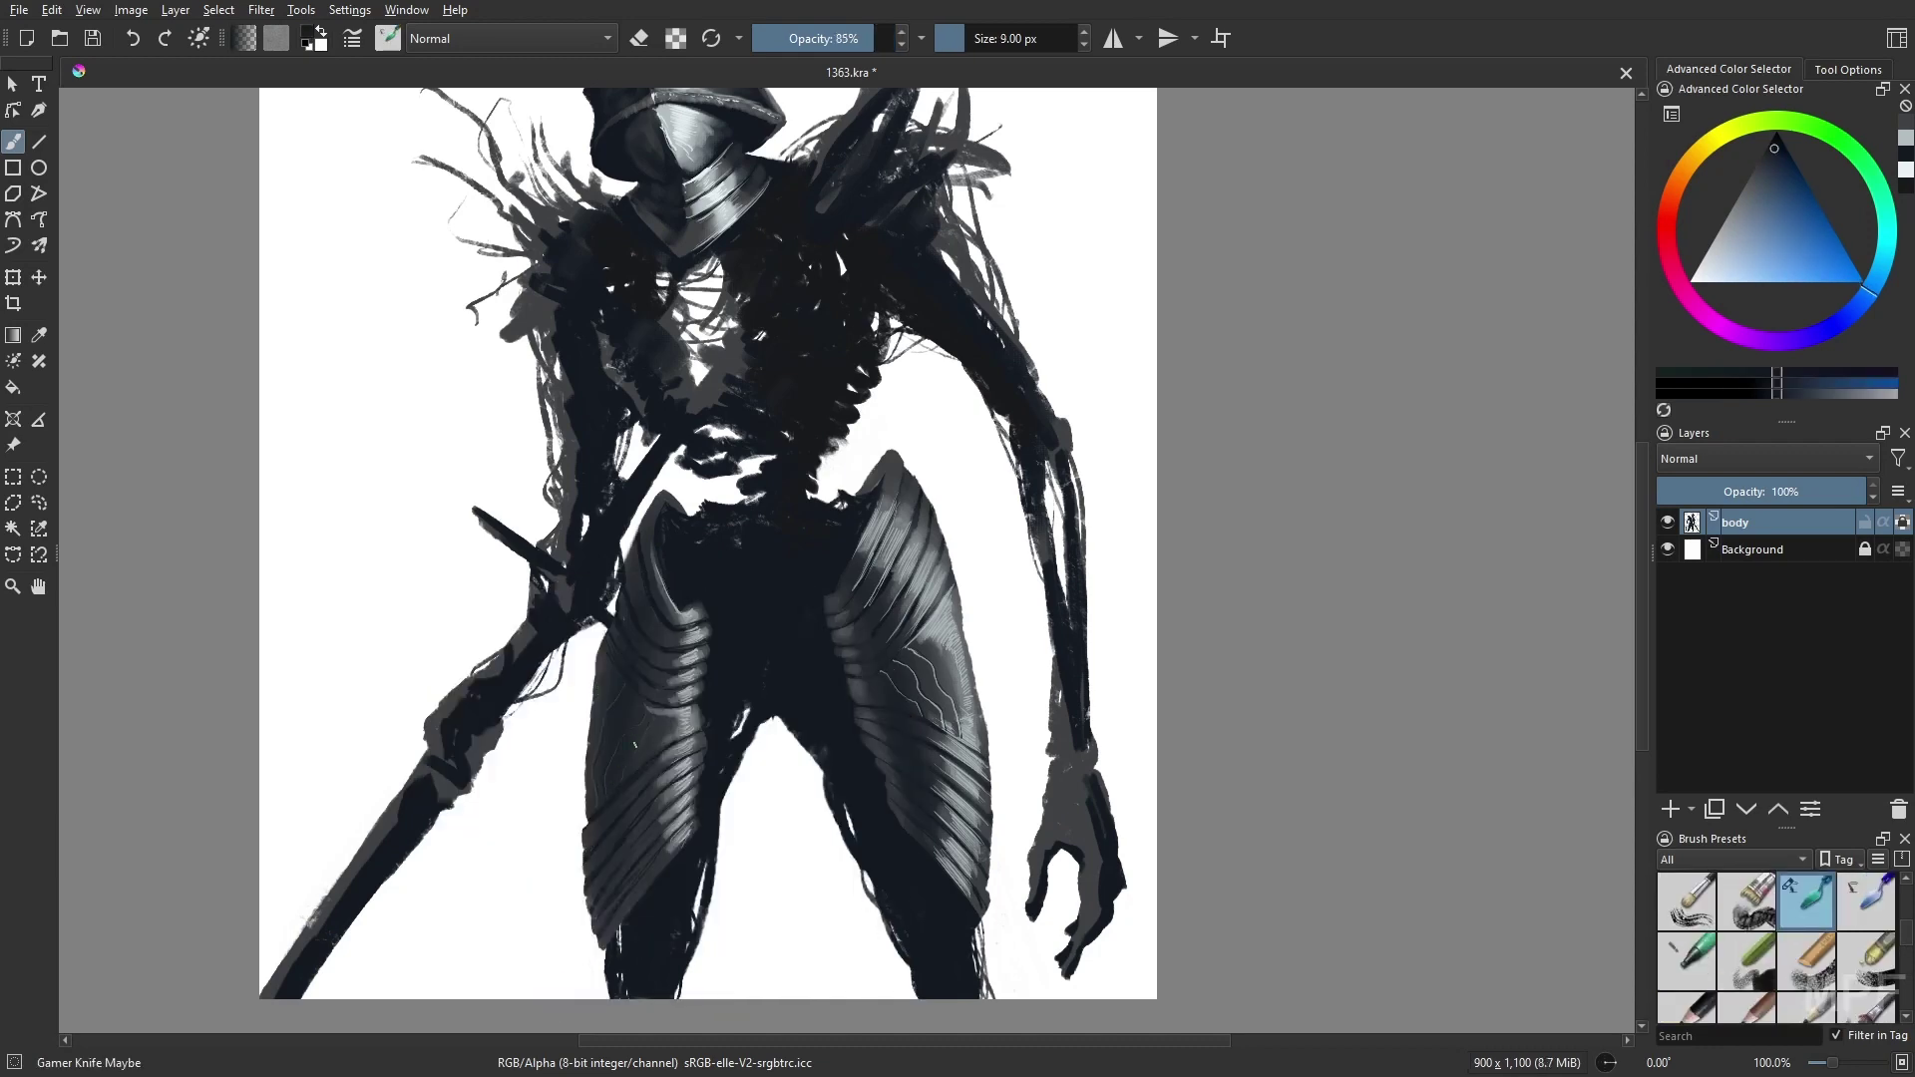
{"action": "right_click", "coordinate": [915, 704]}
{"action": "left_click", "coordinate": [768, 700]}
{"action": "key", "text": "m"}
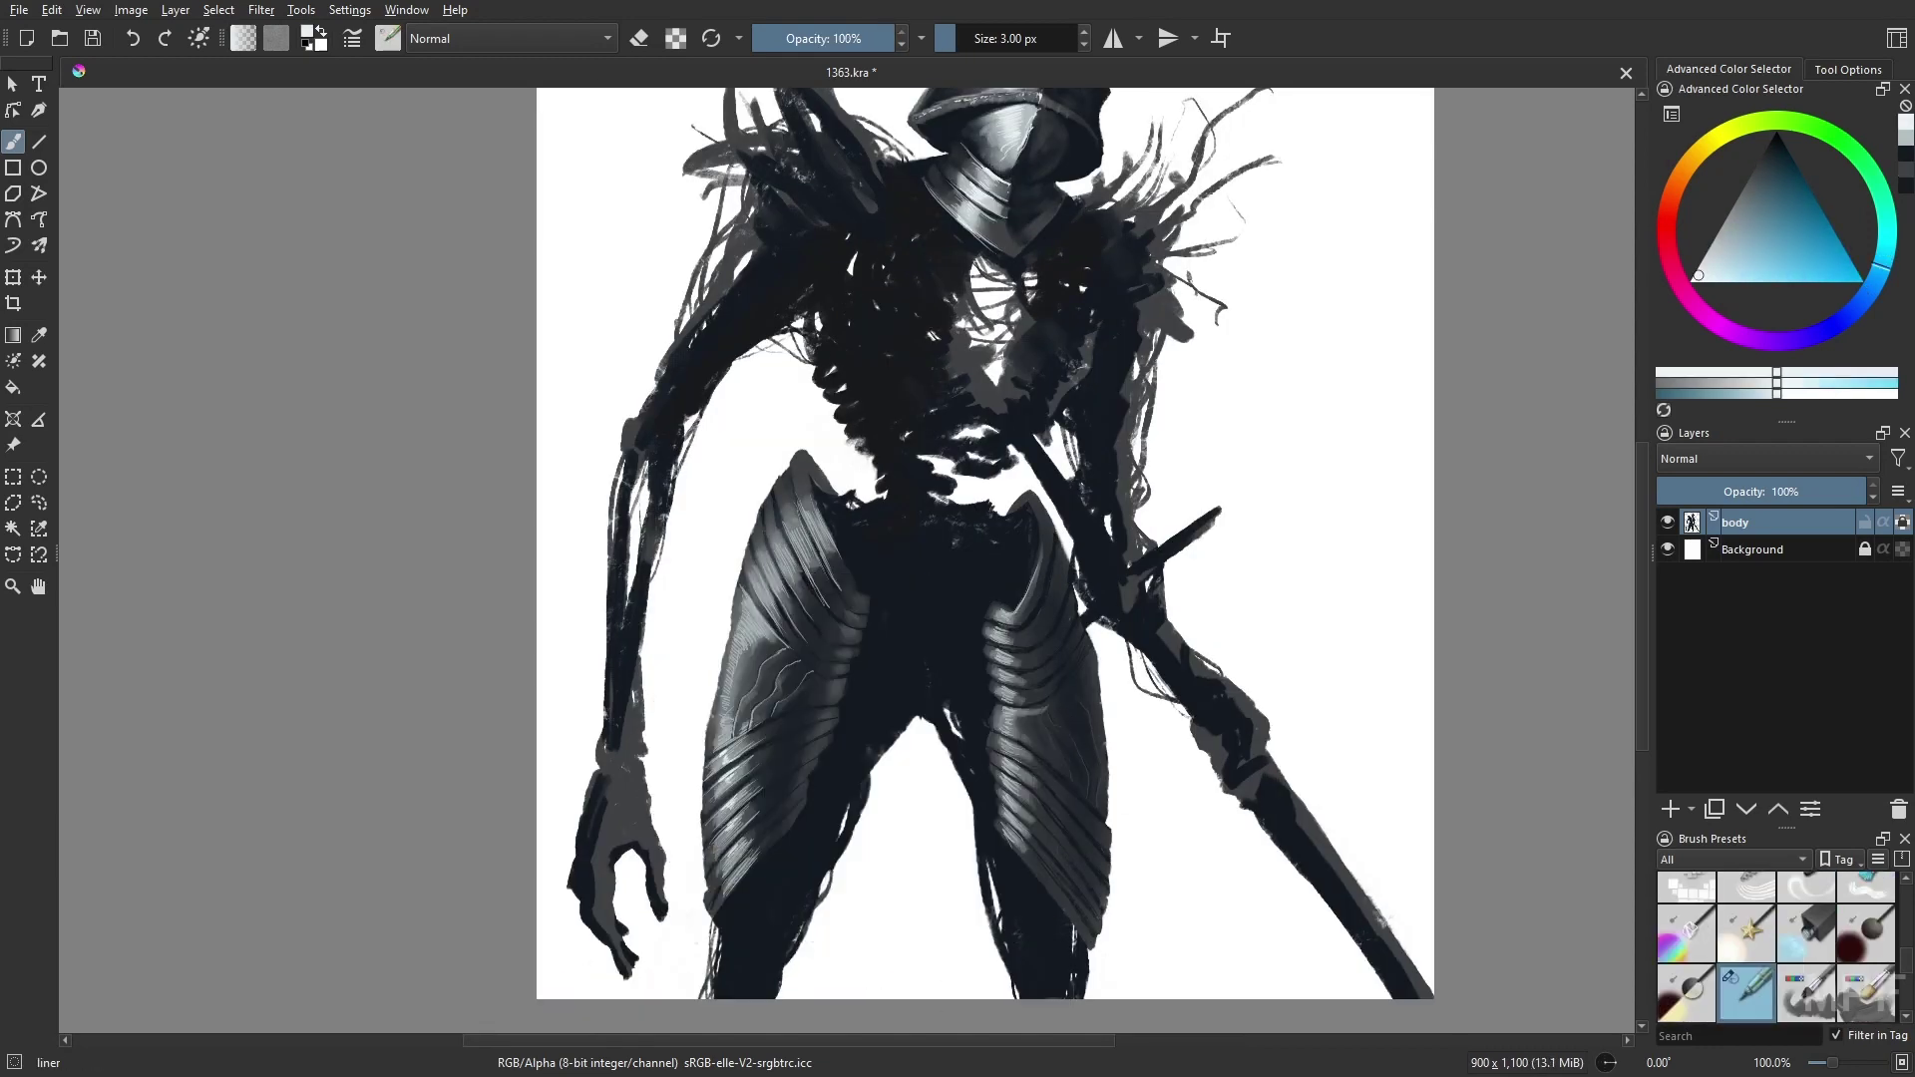
- Soften the thigh armour's lighting with Airbrush Soft at 18 px and 31% opacity, and deepen shadows with Gamer Knife Maybe at 15 px and 43%
{"action": "scroll", "coordinate": [895, 598], "scroll_direction": "up", "scroll_amount": 1}
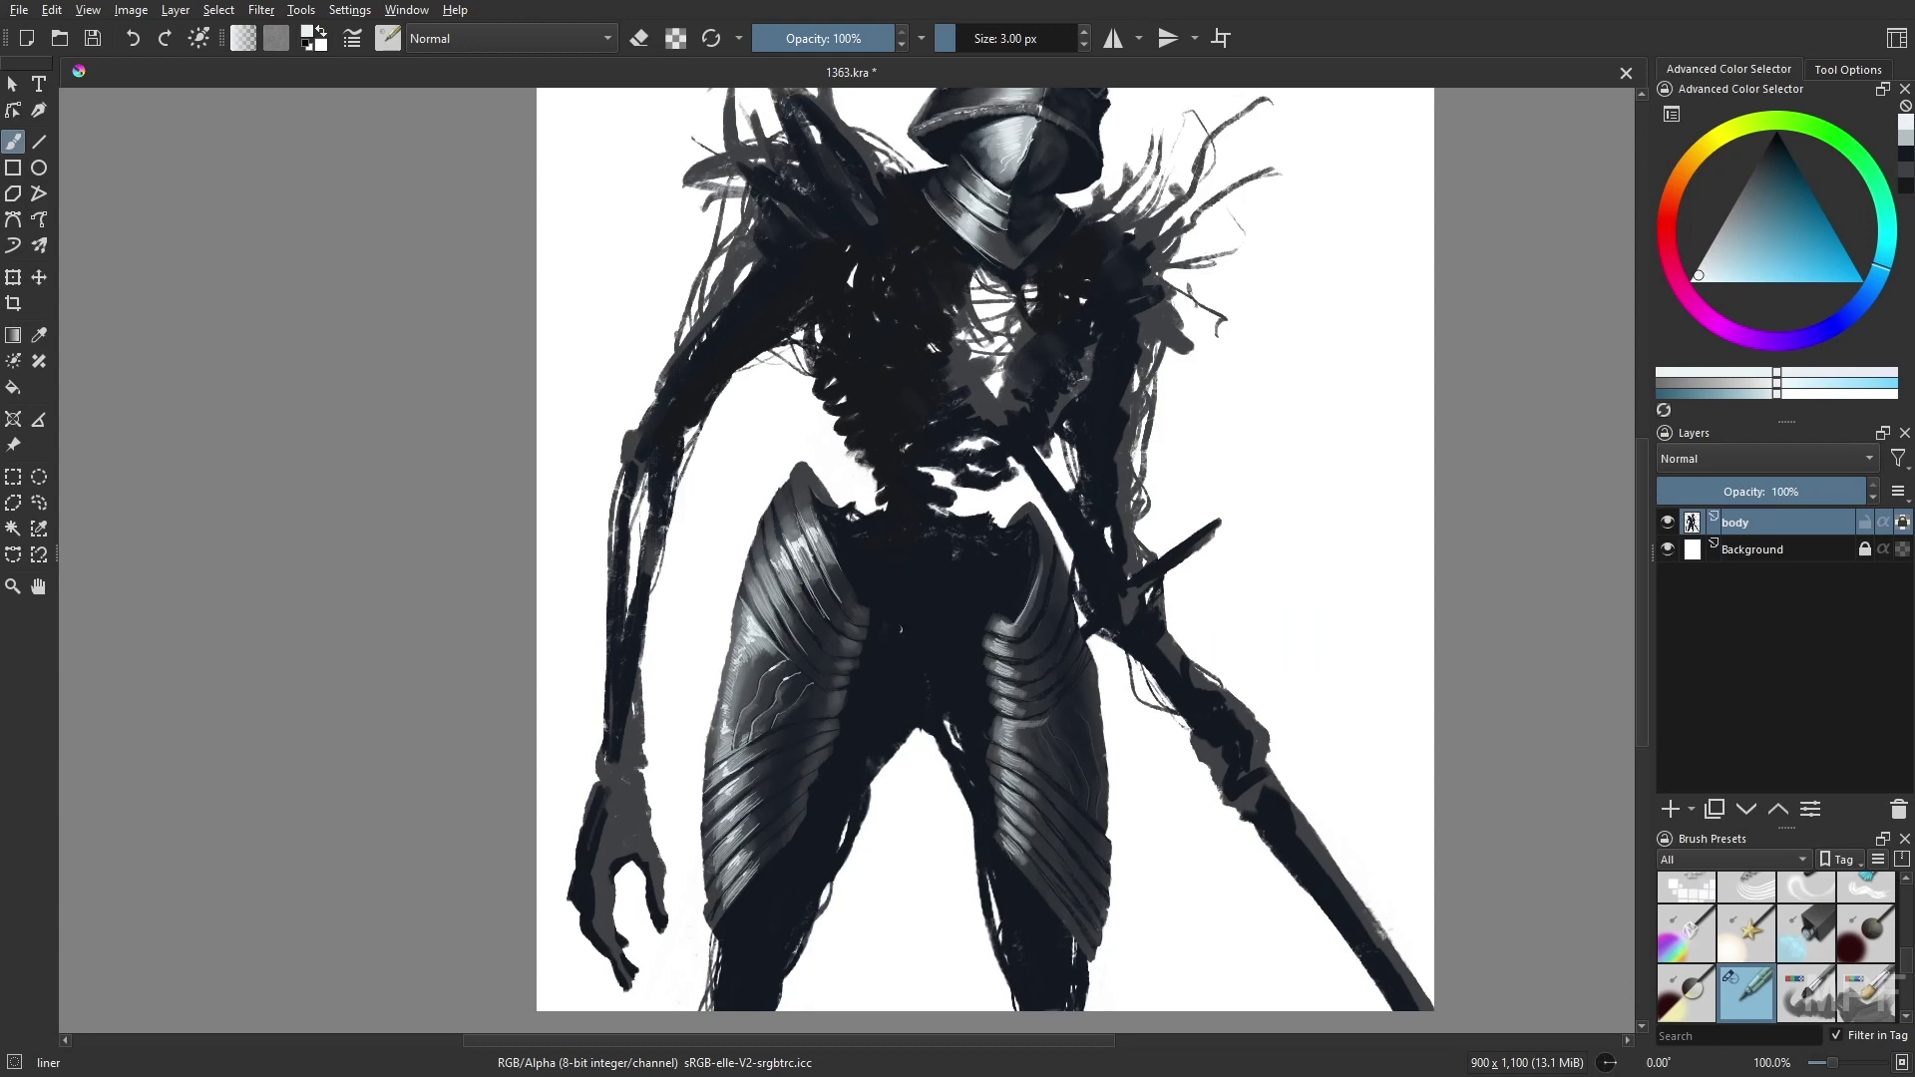
{"action": "key", "text": "slash"}
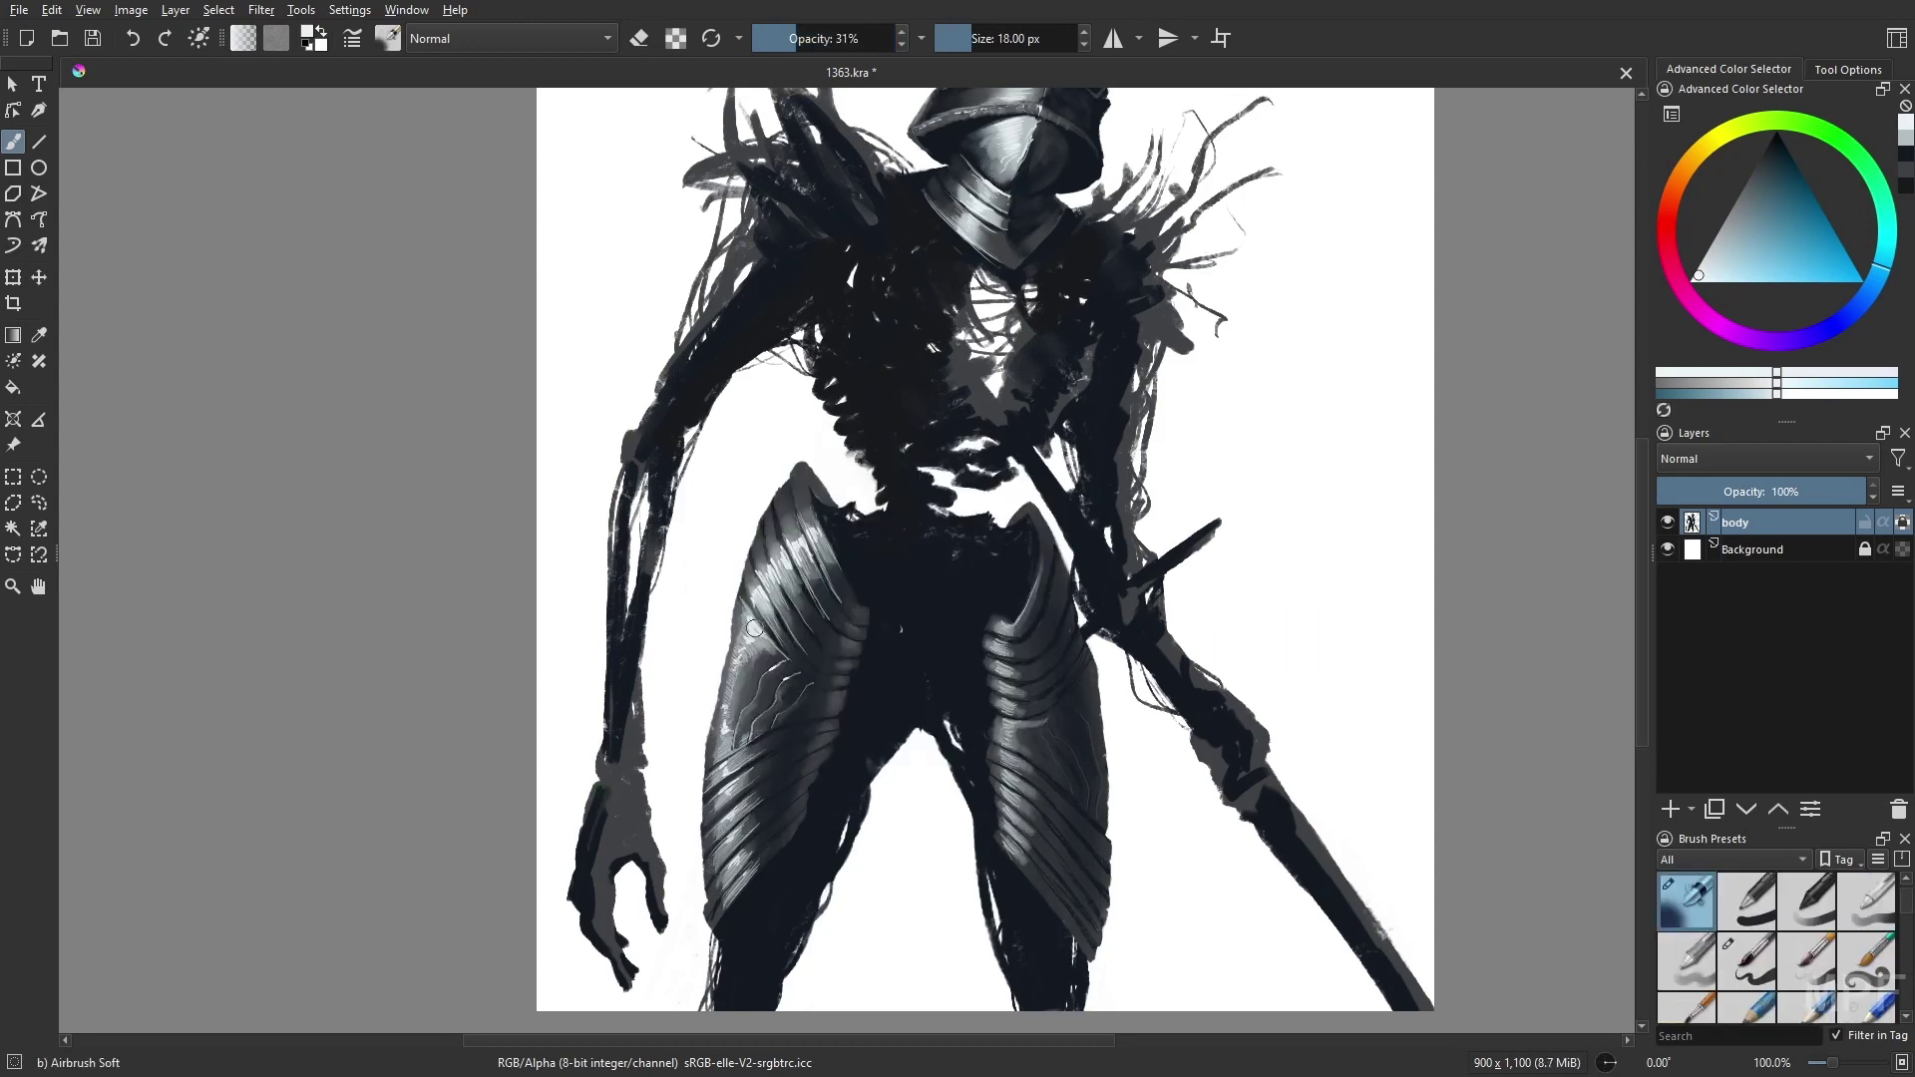
{"action": "right_click", "coordinate": [985, 588]}
{"action": "left_click", "coordinate": [1095, 621]}
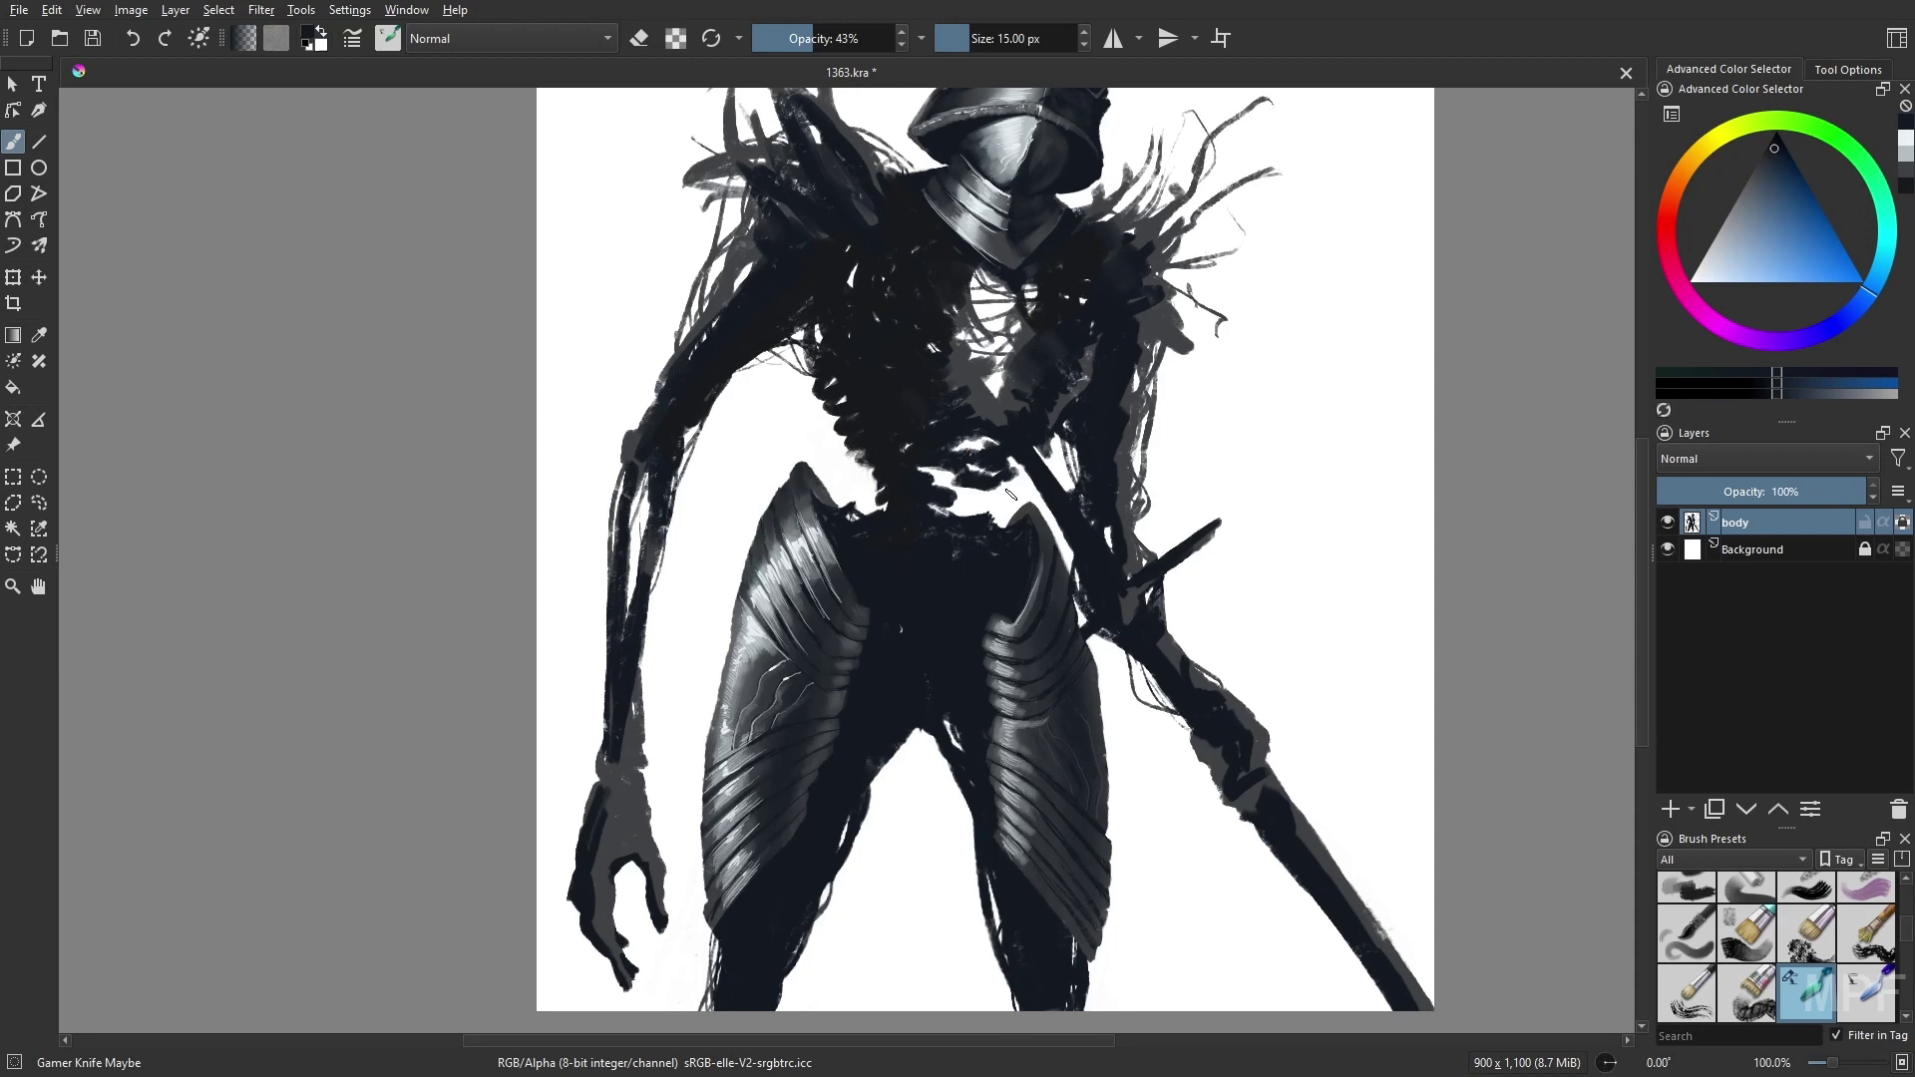
{"action": "left_click_drag", "start_coordinate": [738, 604], "coordinate": [703, 750]}
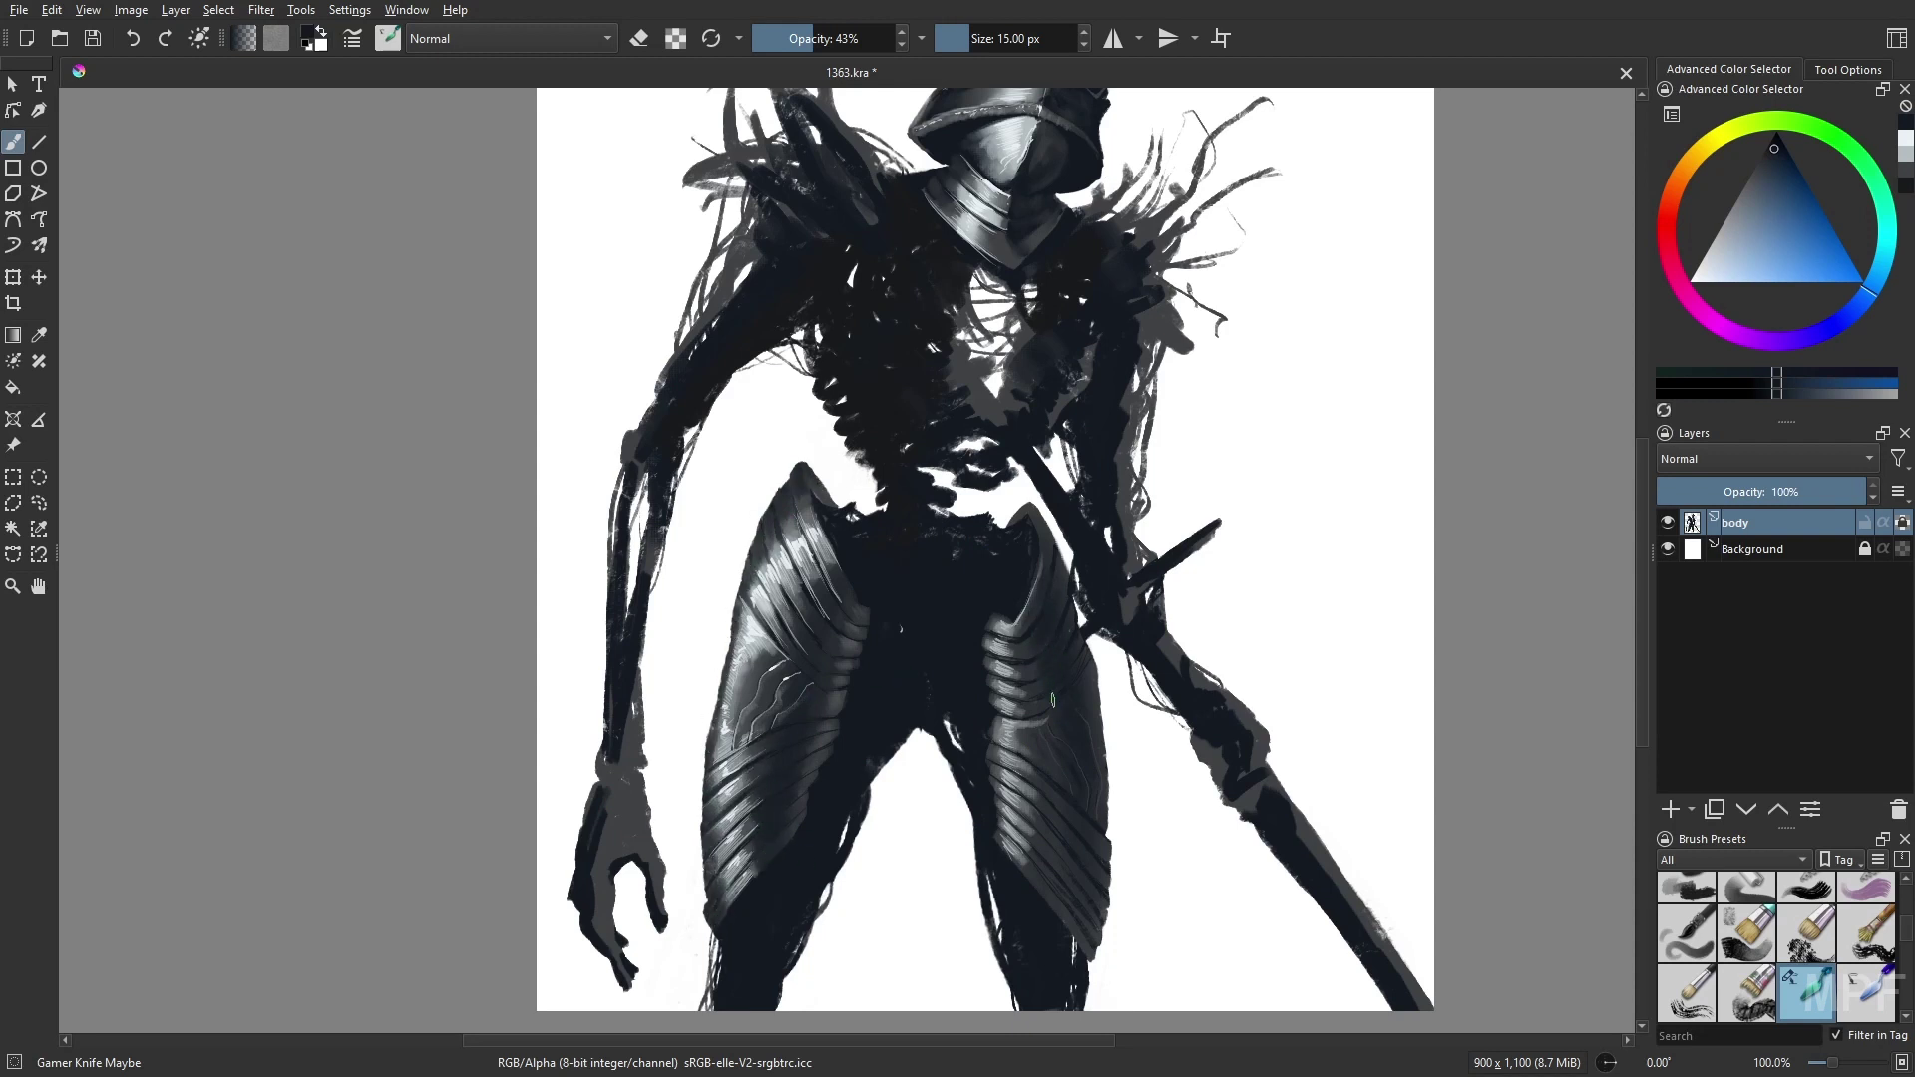
{"action": "key", "text": "m"}
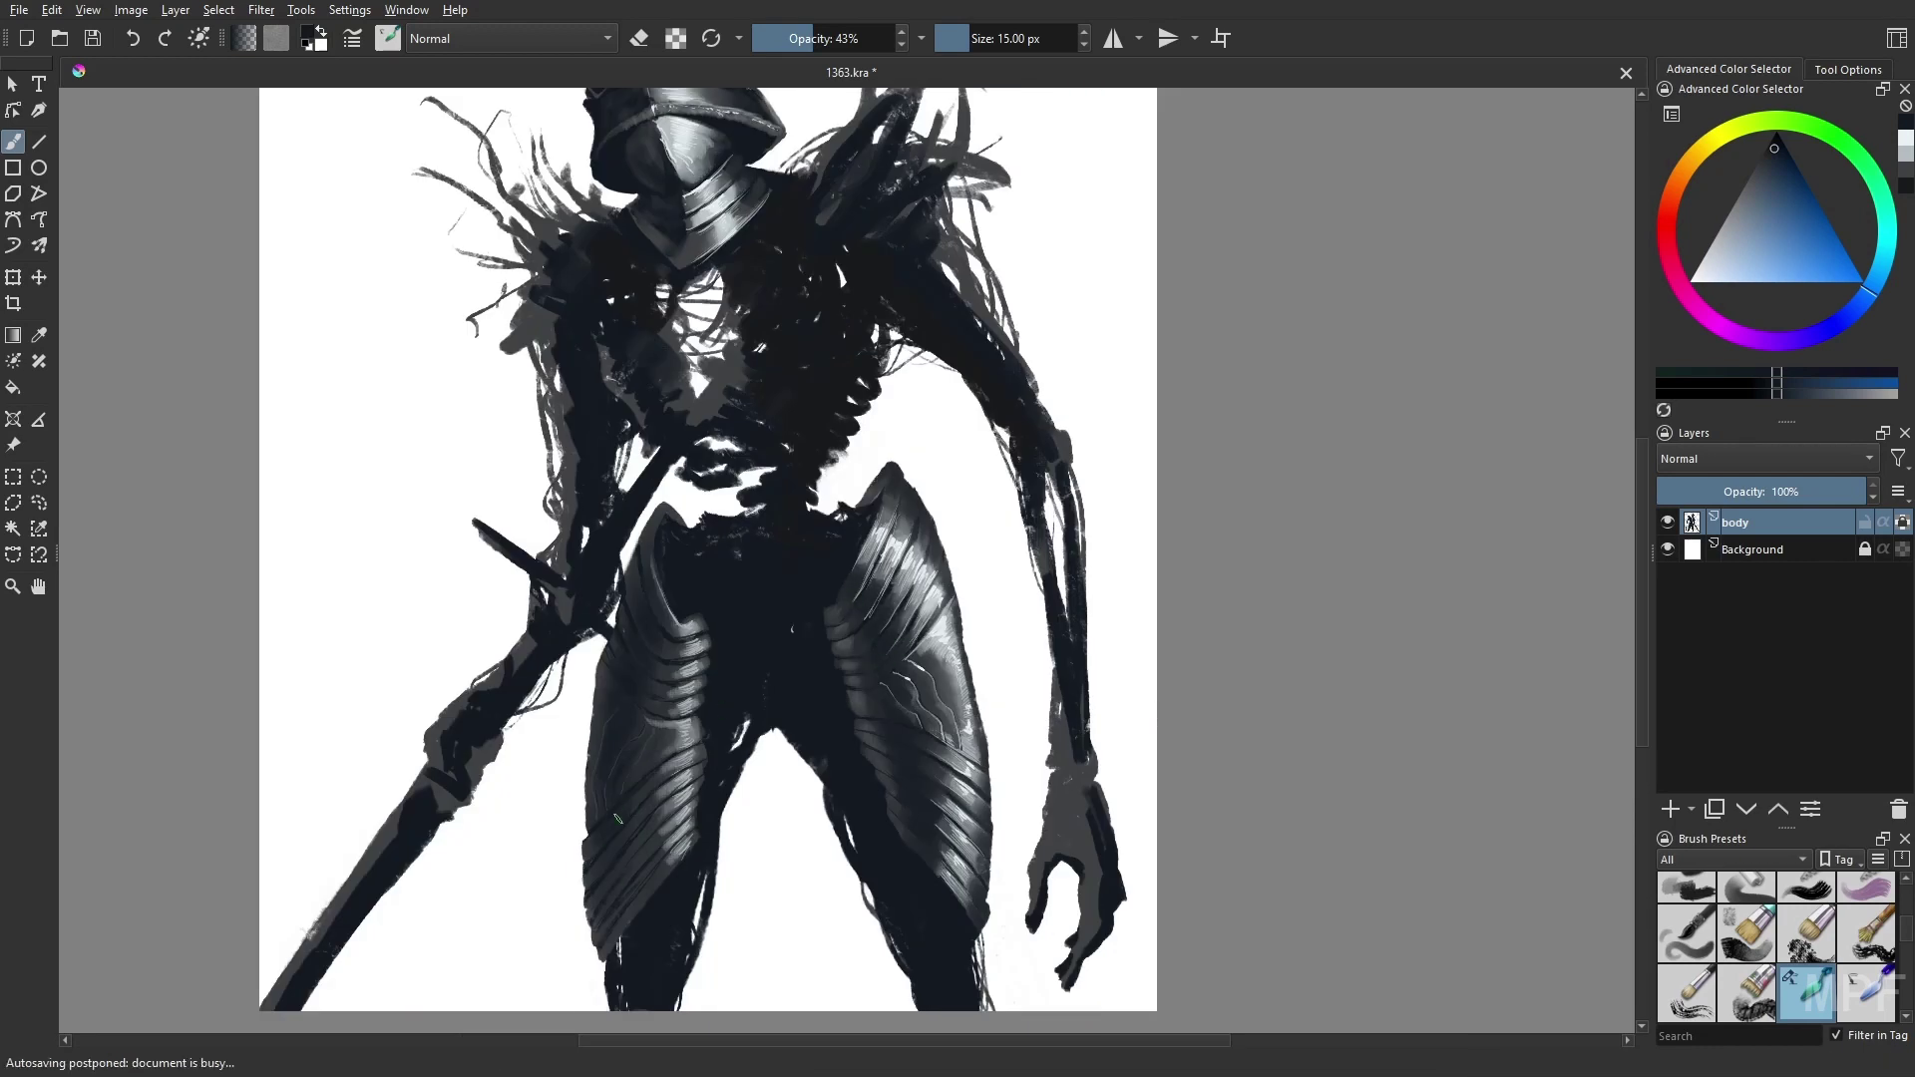
- Brighten the thigh armour's ridges with near-white Gamer Knife Maybe strokes at 11 px and 43% opacity
{"action": "left_click", "coordinate": [970, 764], "text": "ctrl"}
{"action": "key", "text": "bracketleft"}
{"action": "key", "text": "bracketleft"}
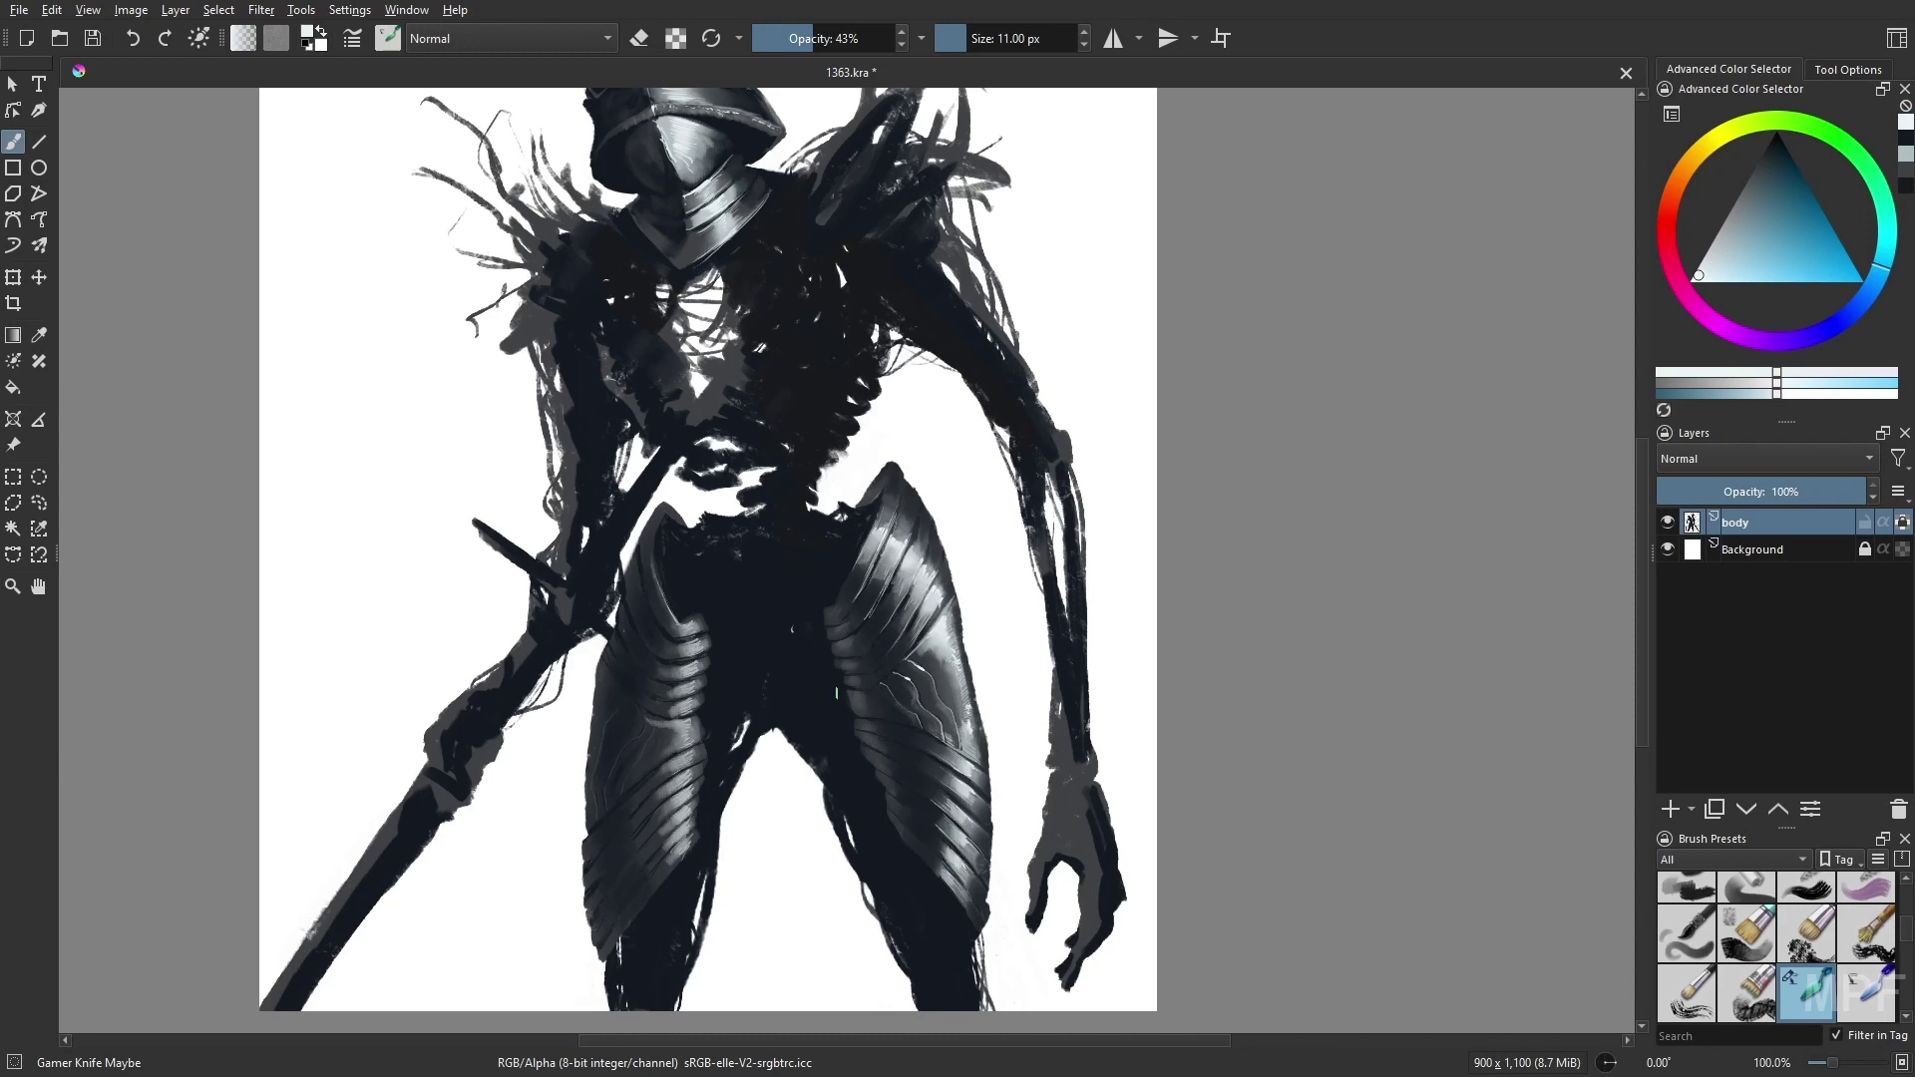
{"action": "key", "text": "slash"}
{"action": "left_click_drag", "start_coordinate": [691, 727], "coordinate": [680, 774]}
{"action": "key", "text": "slash"}
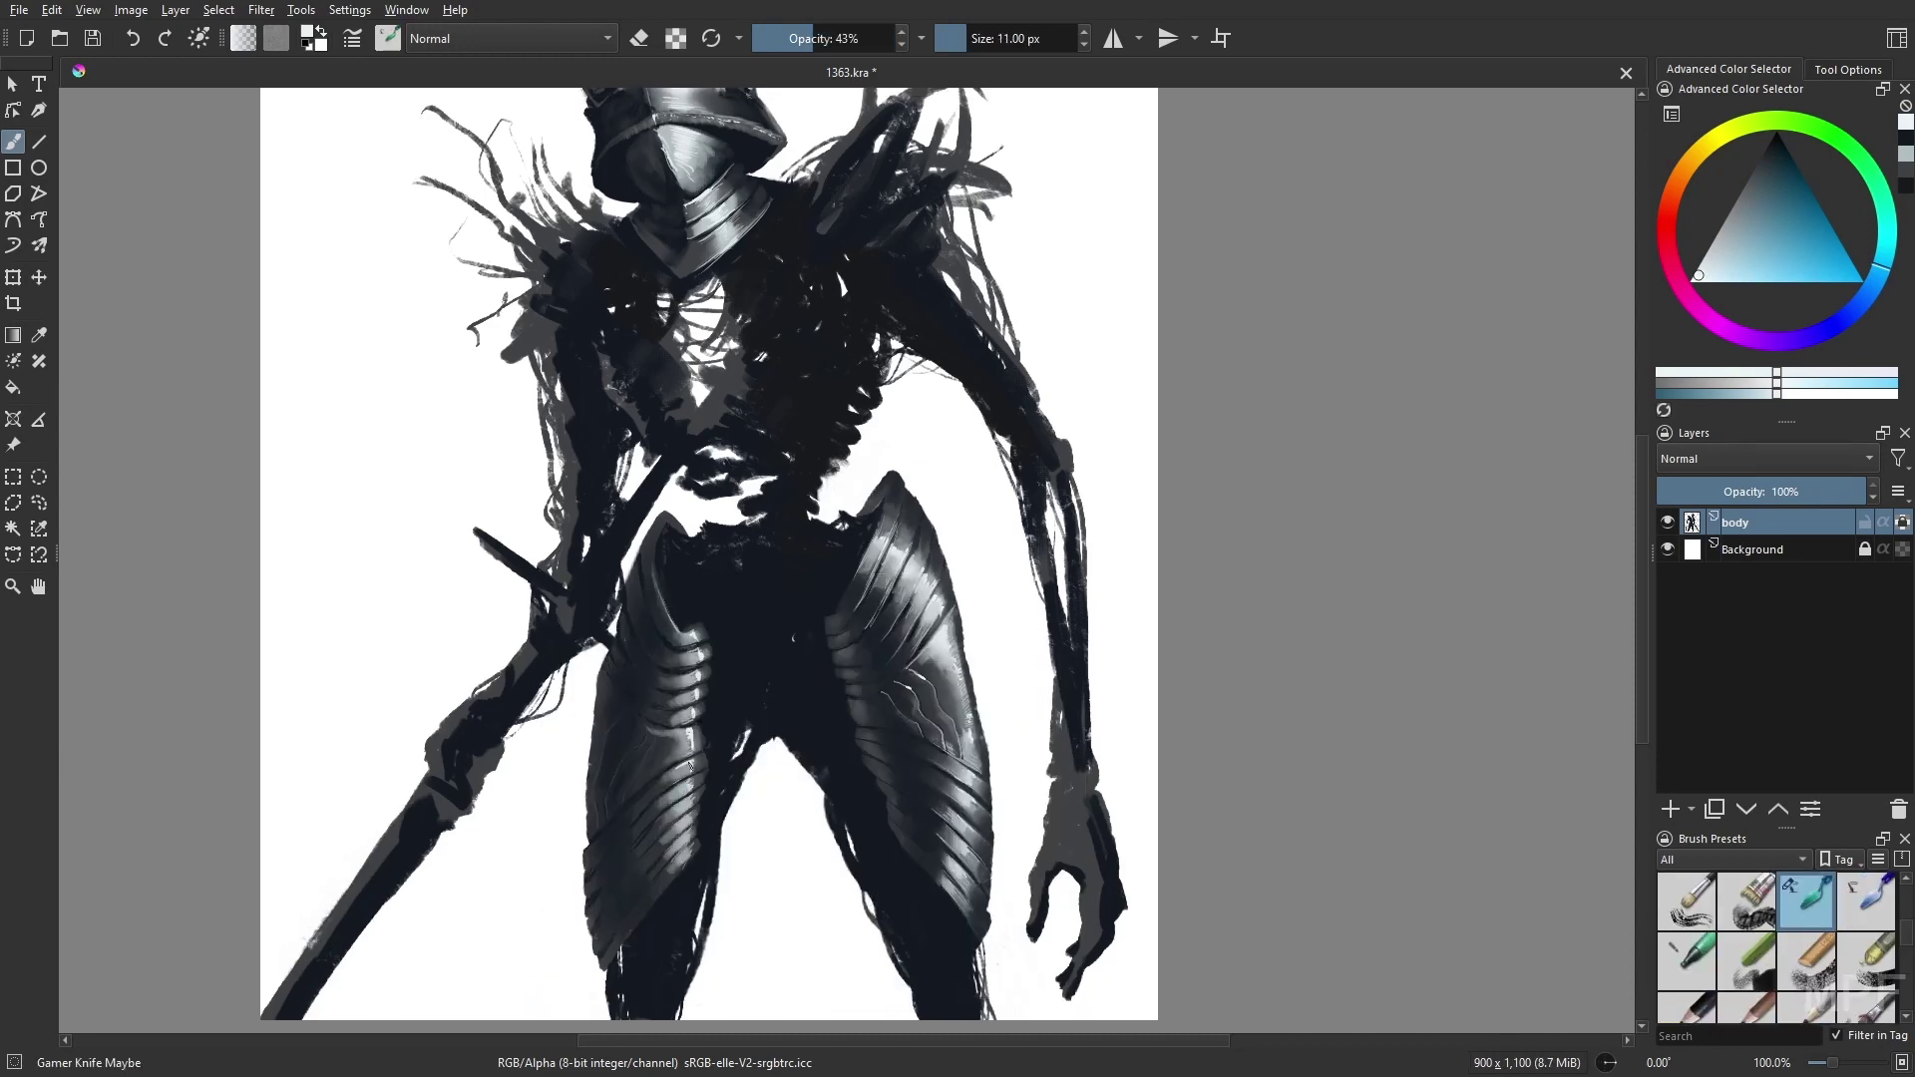
{"action": "key", "text": "m"}
{"action": "key", "text": "2"}
{"action": "key", "text": "slash"}
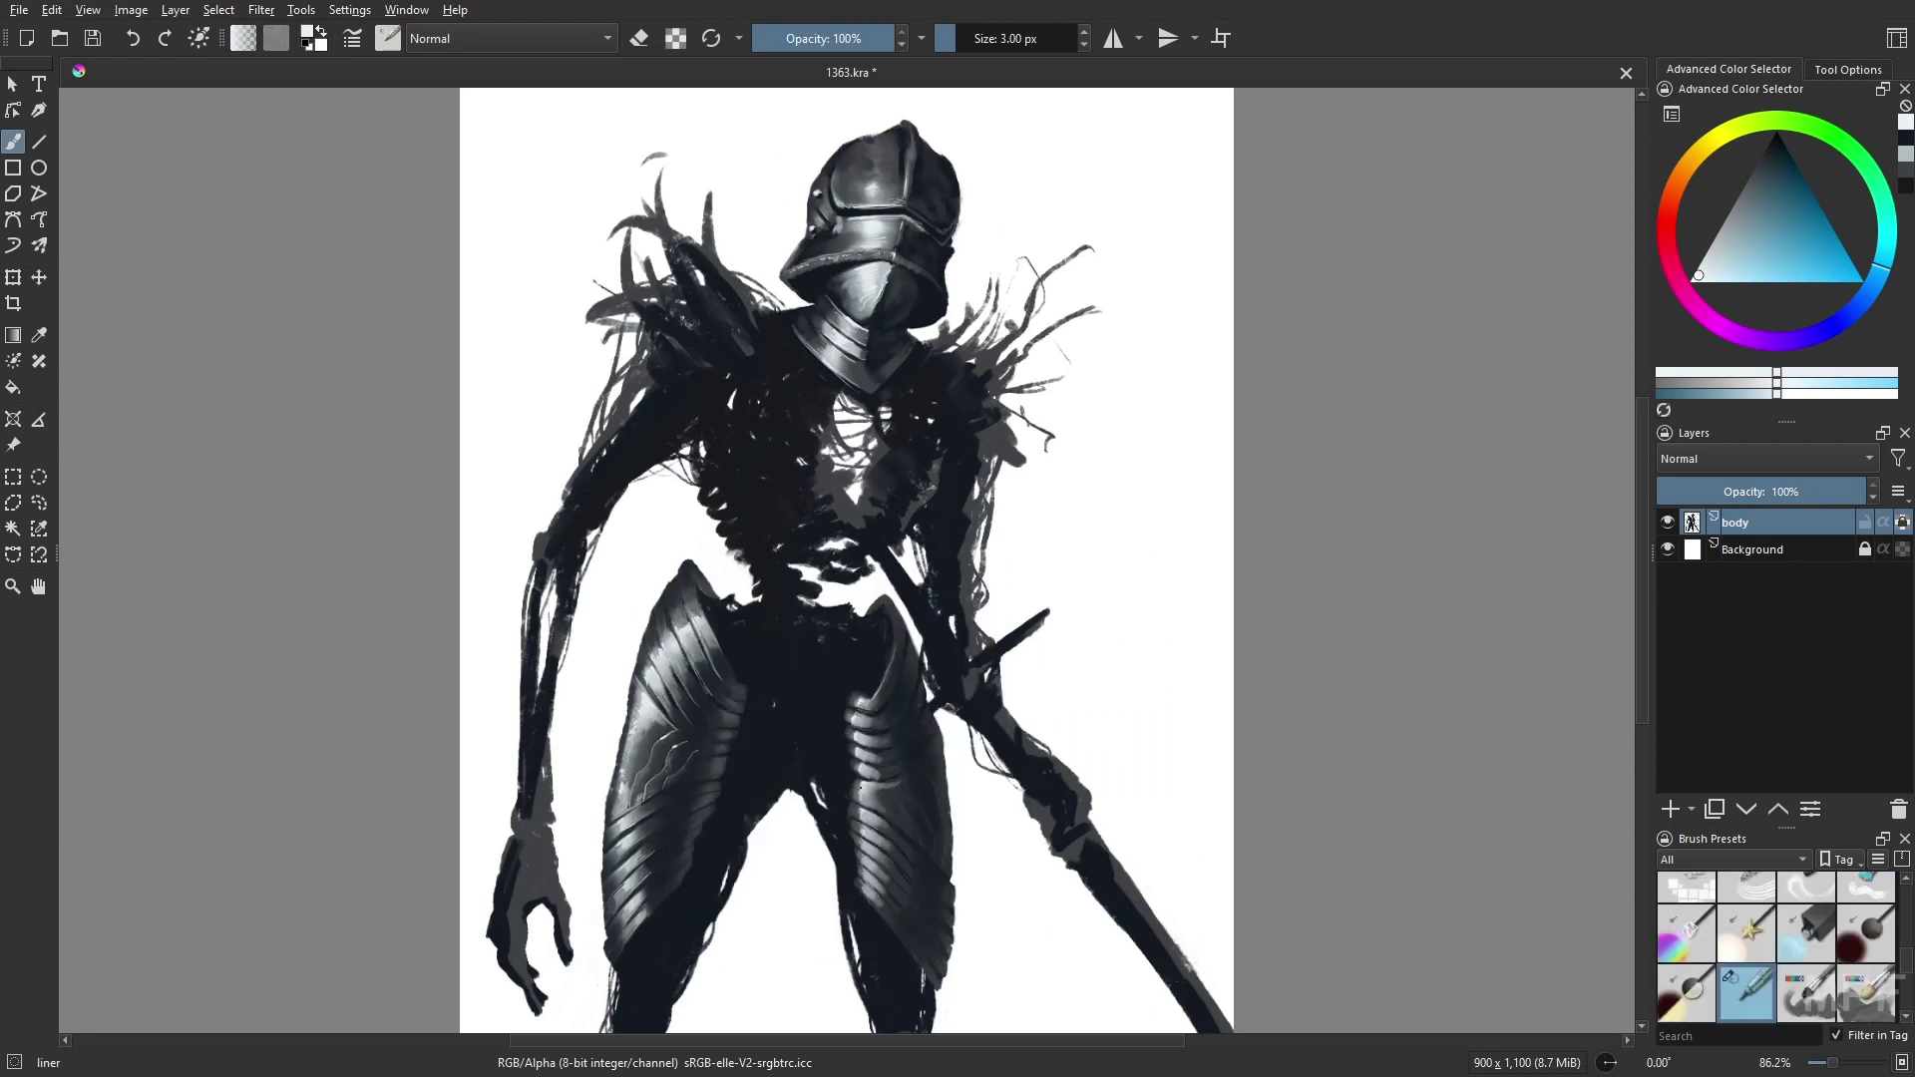
- Cover the grey areas of the chest, sword-side shoulder and arm with near-black using the paint hopefully brush at 17.33 px
{"action": "right_click", "coordinate": [1093, 669]}
{"action": "left_click", "coordinate": [984, 555]}
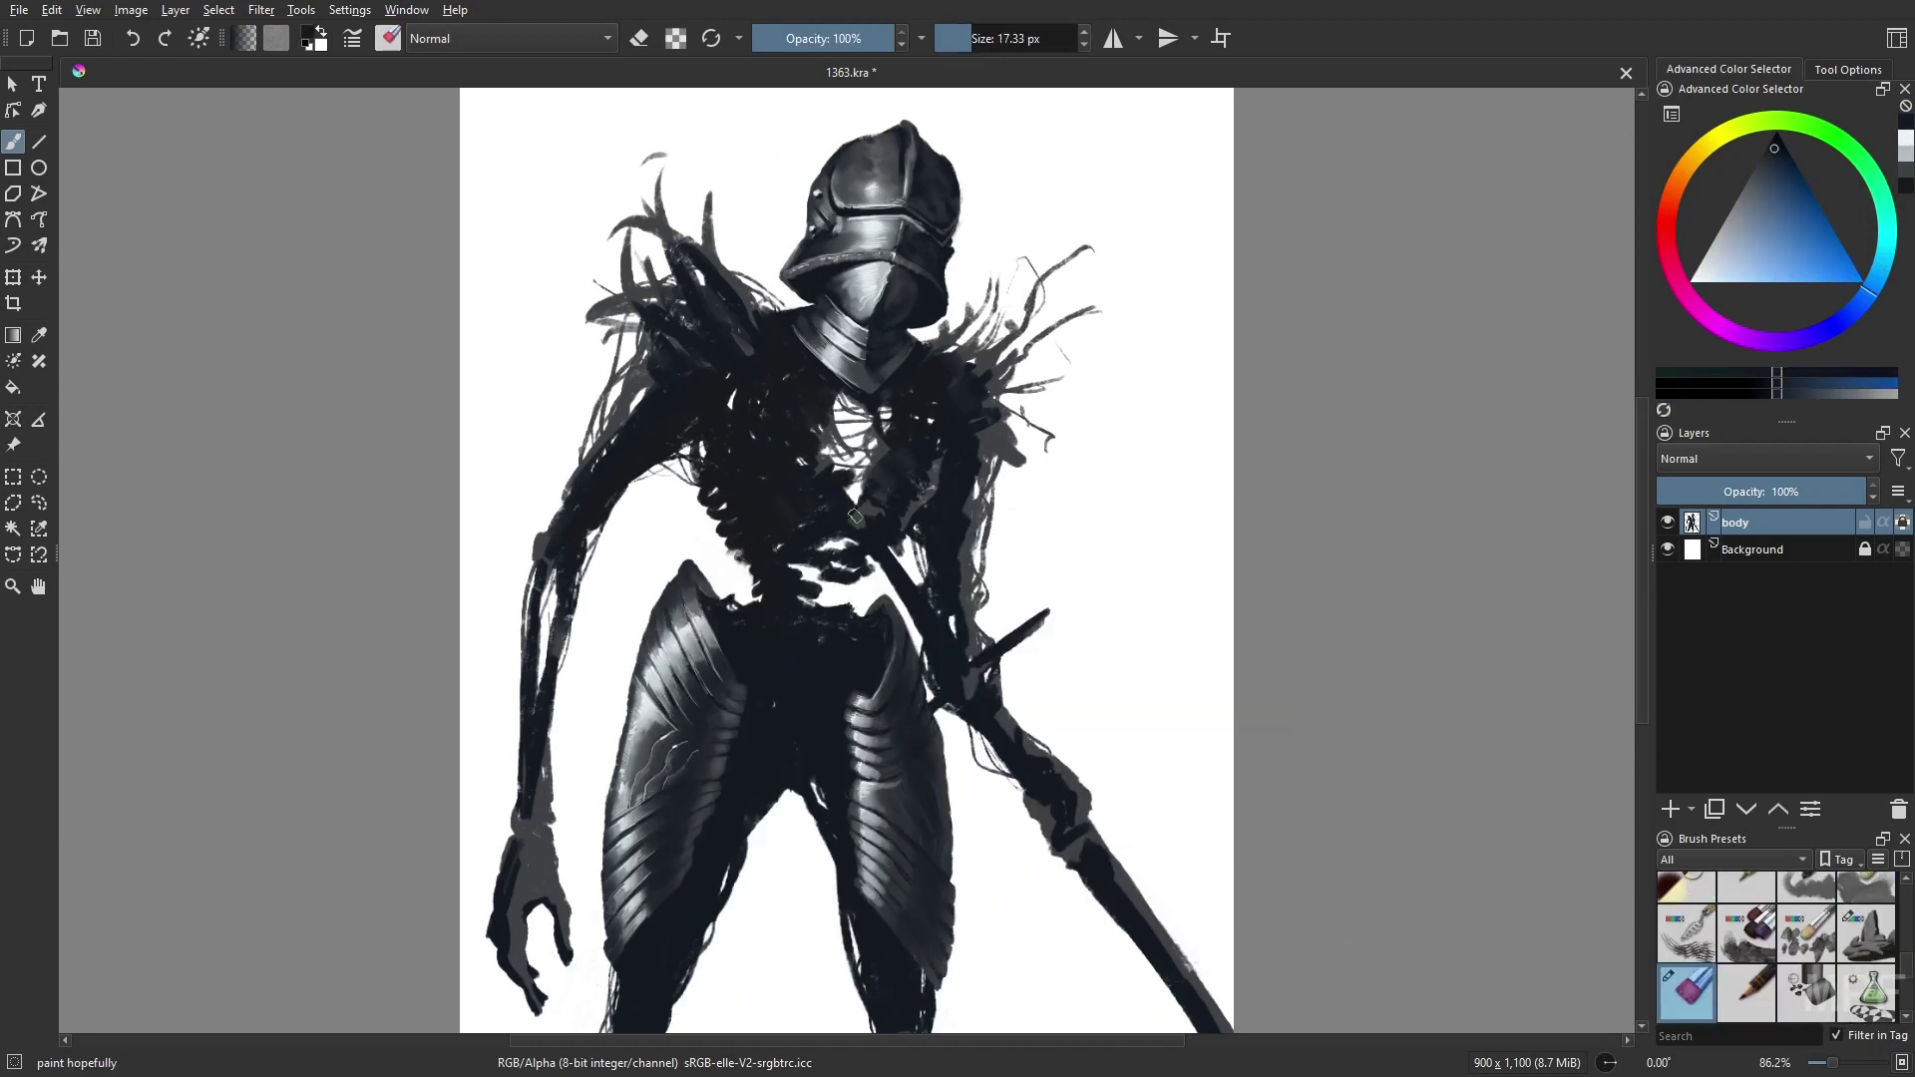
{"action": "left_click_drag", "start_coordinate": [828, 439], "coordinate": [878, 518]}
{"action": "left_click_drag", "start_coordinate": [998, 299], "coordinate": [962, 678]}
{"action": "mouse_move", "coordinate": [1057, 250]}
{"action": "left_mouse_down"}
{"action": "mouse_move", "coordinate": [1207, 997]}
{"action": "mouse_move", "coordinate": [928, 648]}
{"action": "left_mouse_up"}
- Block in the sword blade in dark grey with the Gamer Knife Maybe brush and erase along its outline to straighten the edges
{"action": "key", "text": "slash"}
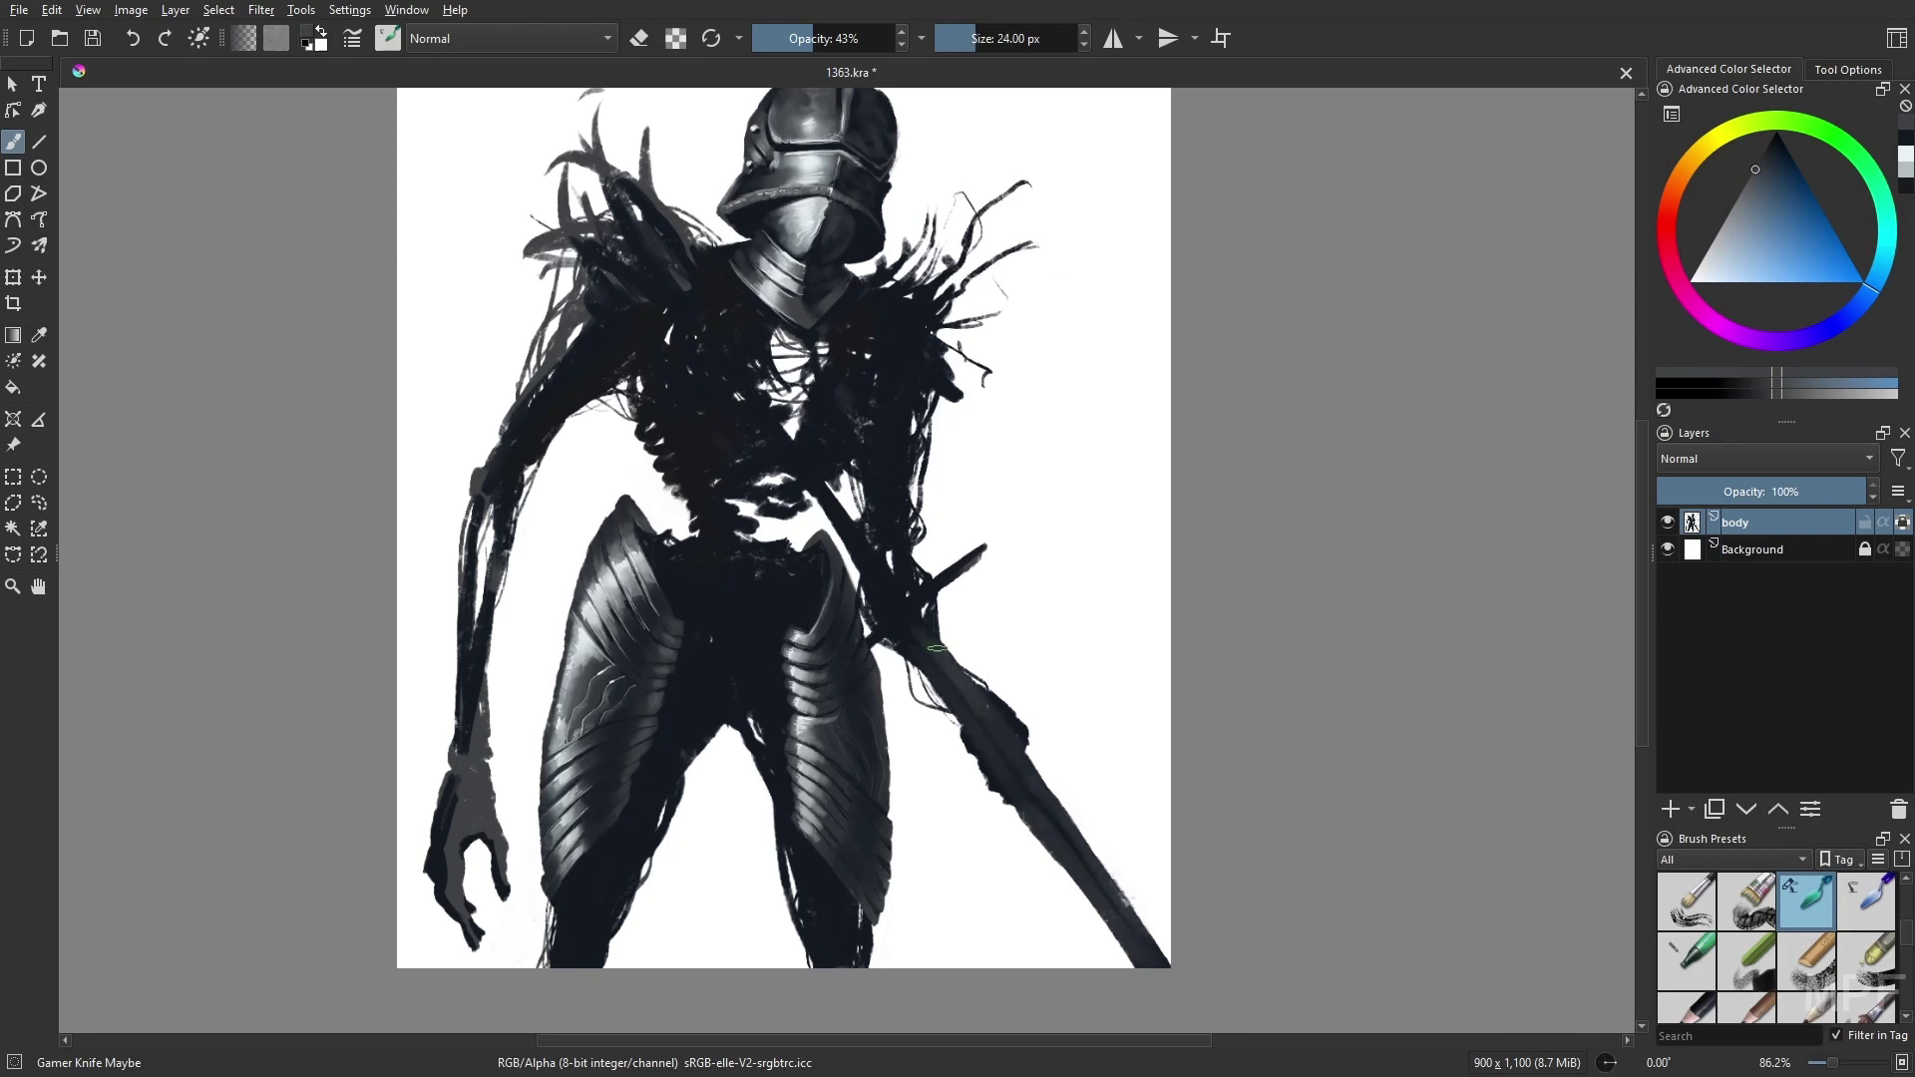
{"action": "key", "text": "e"}
{"action": "mouse_move", "coordinate": [1127, 958]}
{"action": "left_mouse_down"}
{"action": "mouse_move", "coordinate": [1038, 768]}
{"action": "mouse_move", "coordinate": [937, 684]}
{"action": "left_mouse_up"}
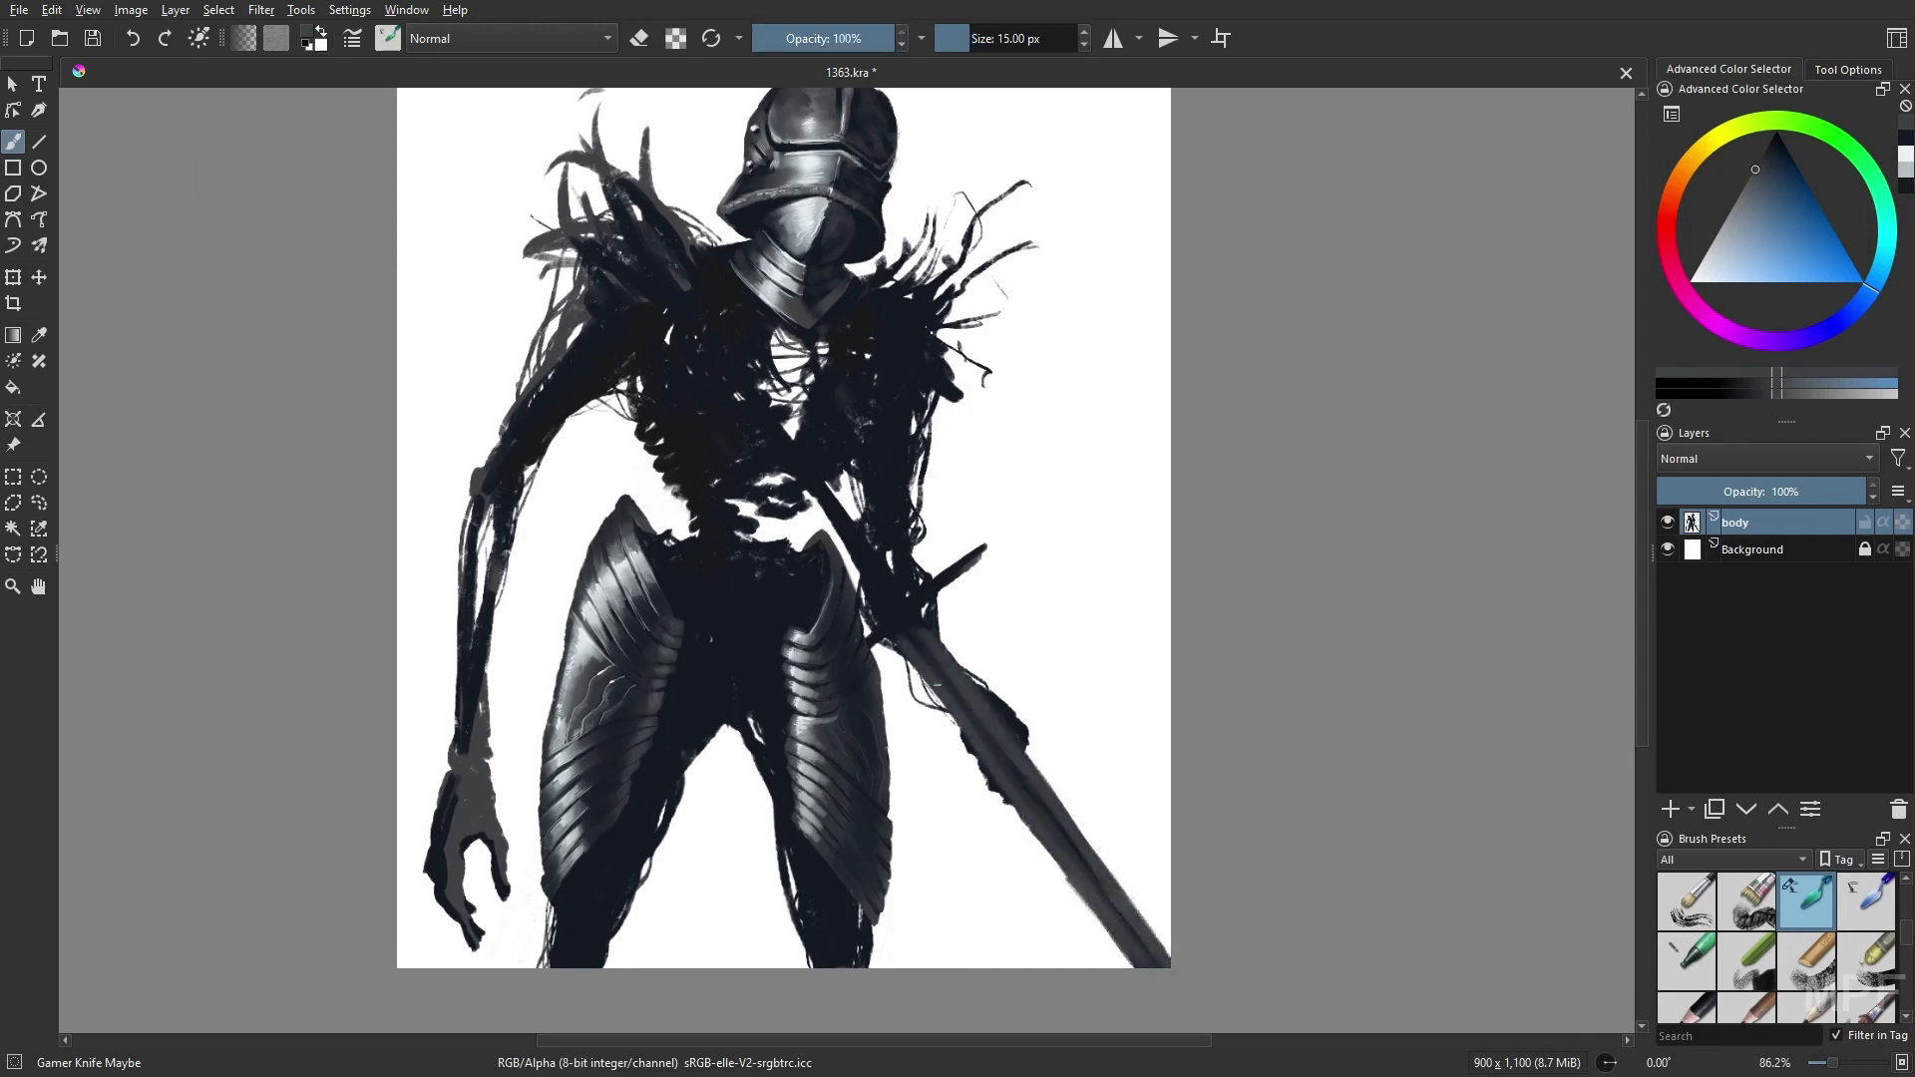
{"action": "key", "text": "m"}
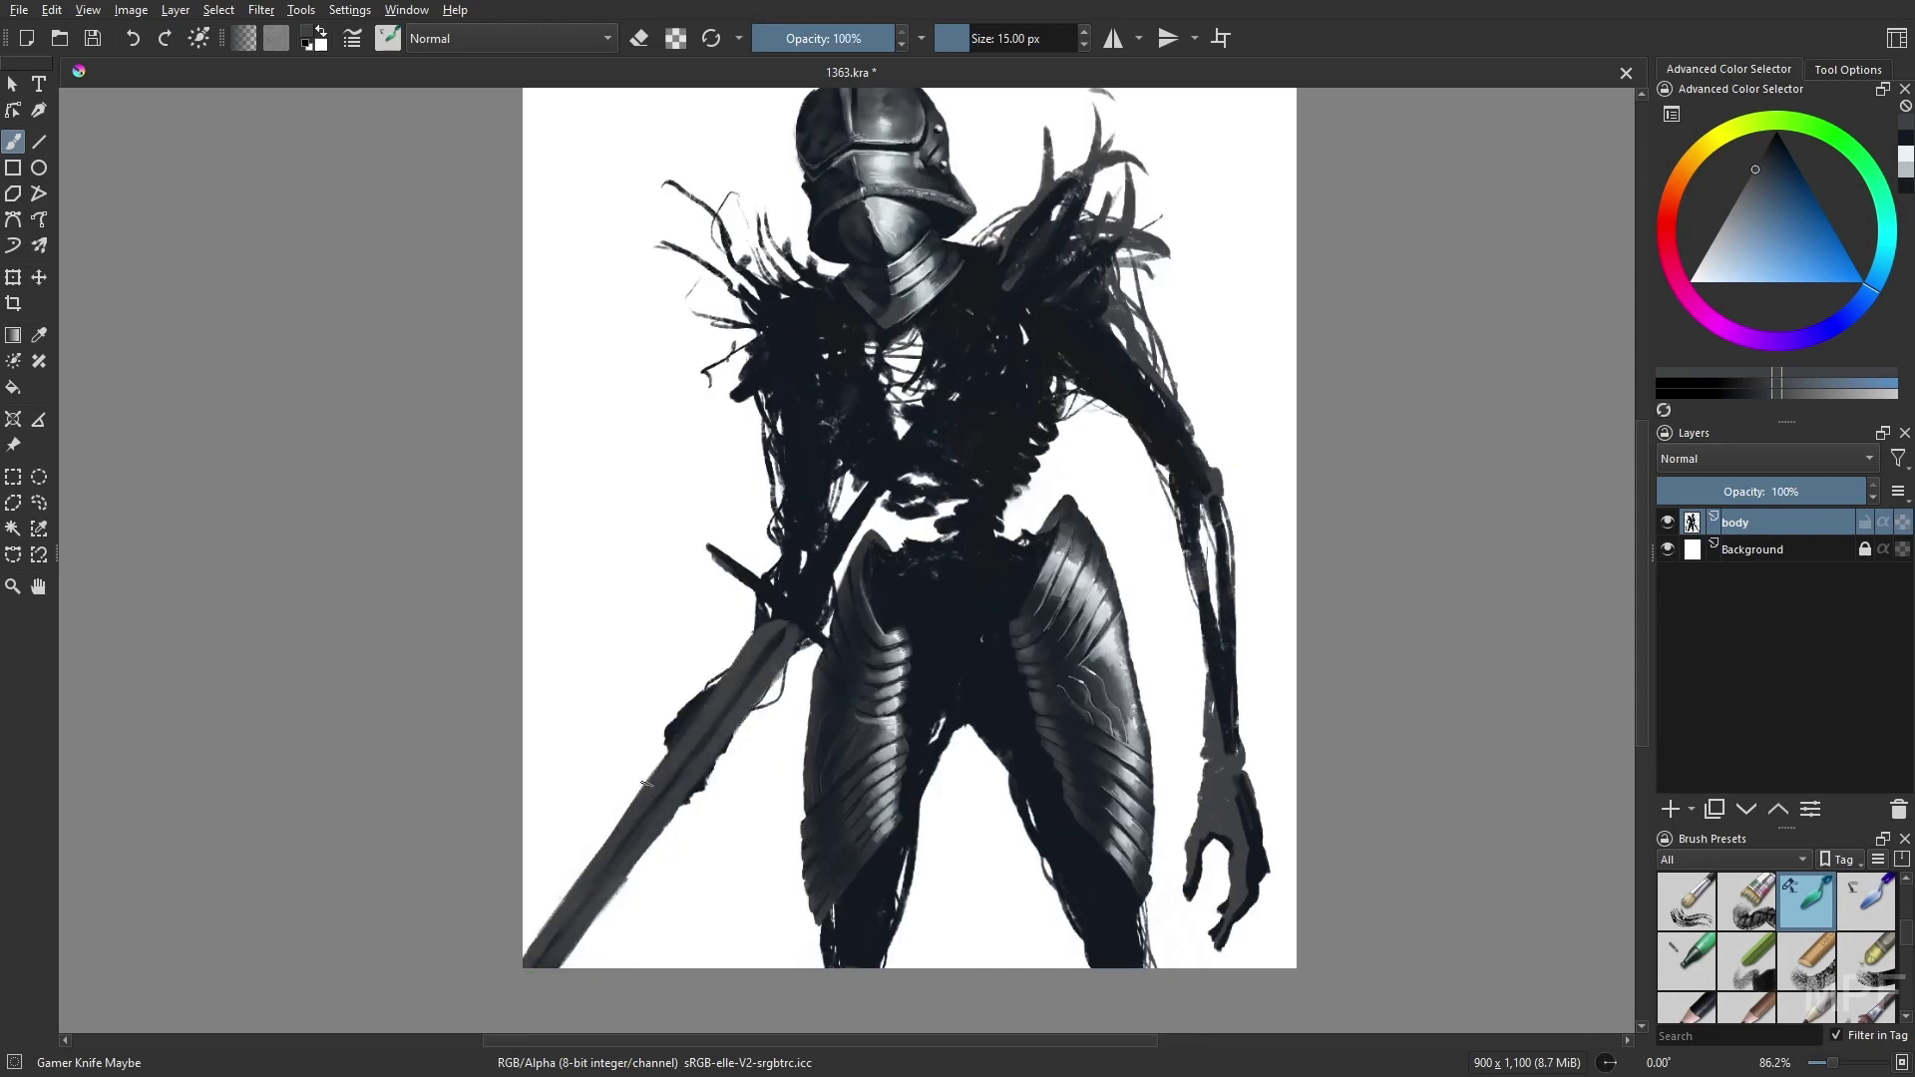
{"action": "key", "text": "e"}
{"action": "left_click_drag", "start_coordinate": [623, 887], "coordinate": [678, 756]}
{"action": "key", "text": "e"}
- Paint pale grey highlights along the sword blade with the Gamer Knife Maybe brush at 12 px and 52% opacity
{"action": "left_click", "coordinate": [688, 776], "text": "ctrl"}
{"action": "key", "text": "m"}
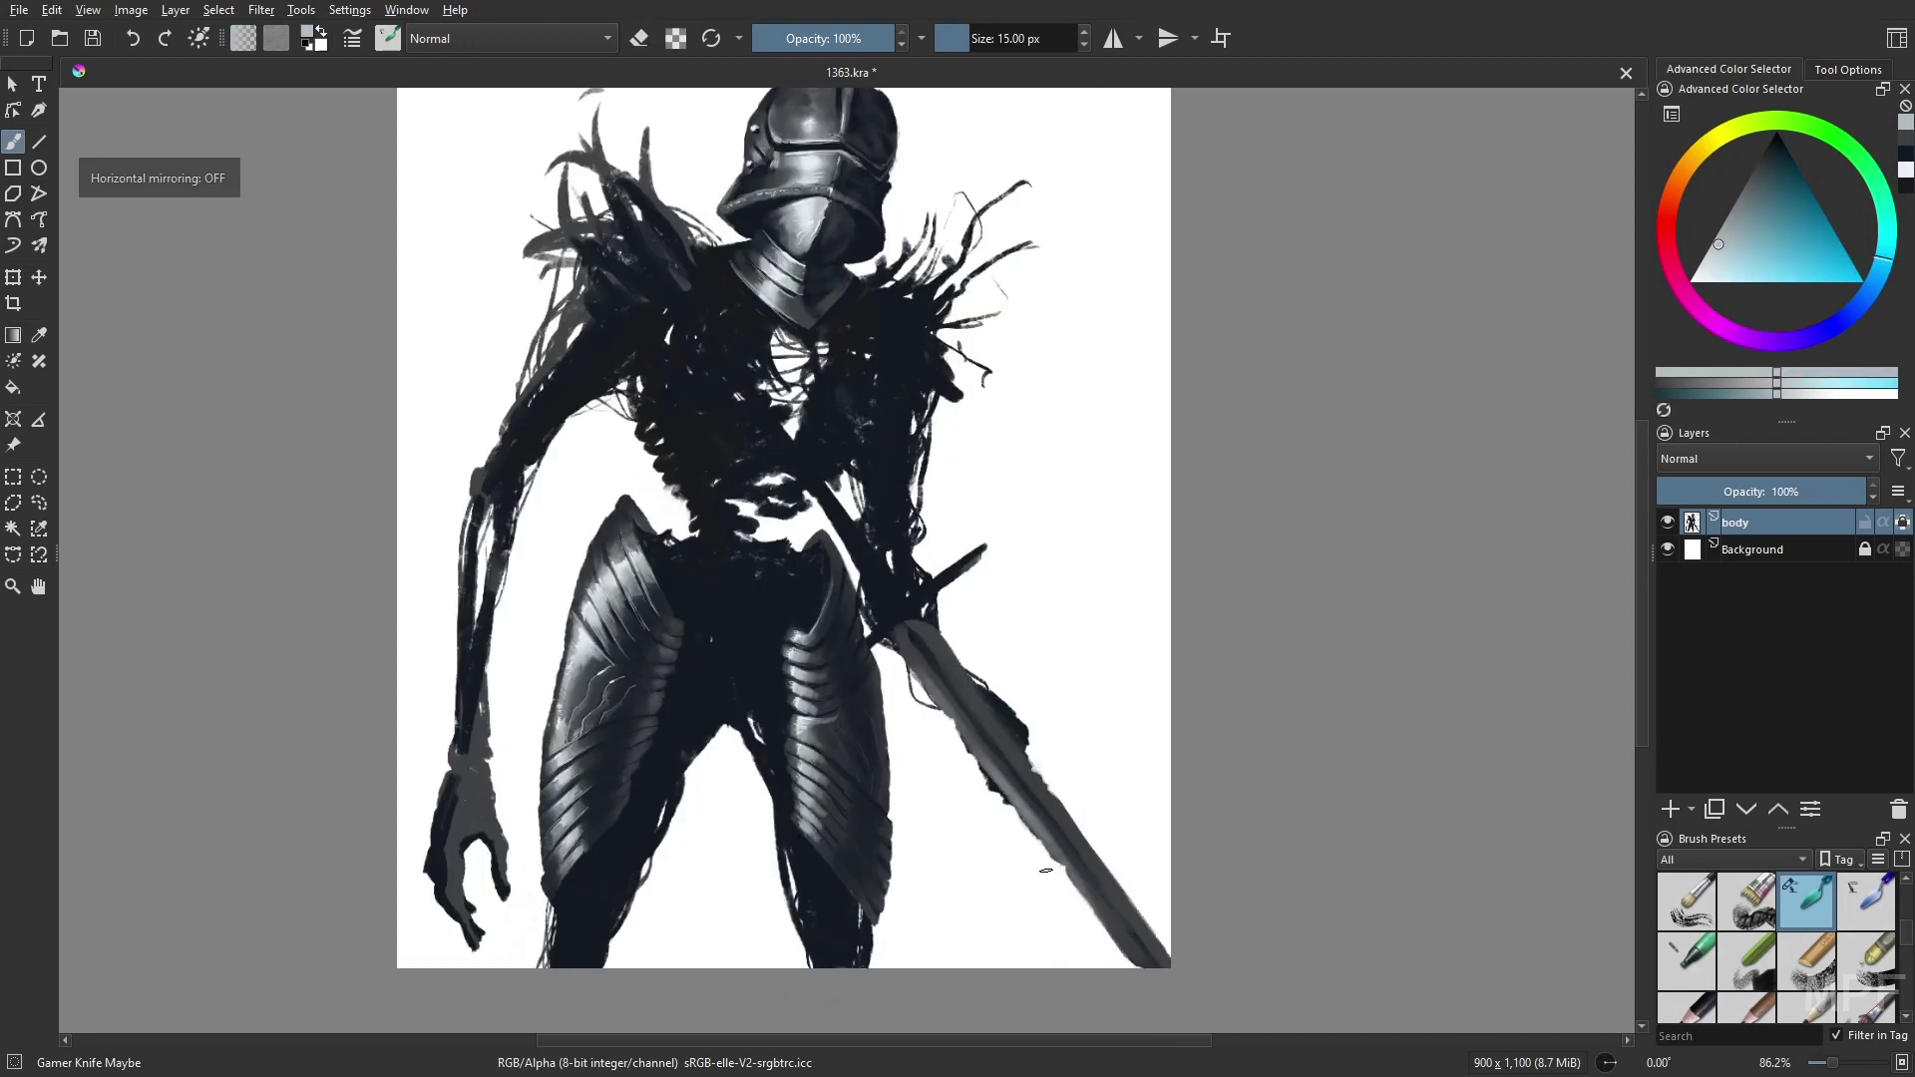
{"action": "key", "text": "i"}
{"action": "key", "text": "bracketleft"}
{"action": "key", "text": "1"}
{"action": "right_click", "coordinate": [1064, 755]}
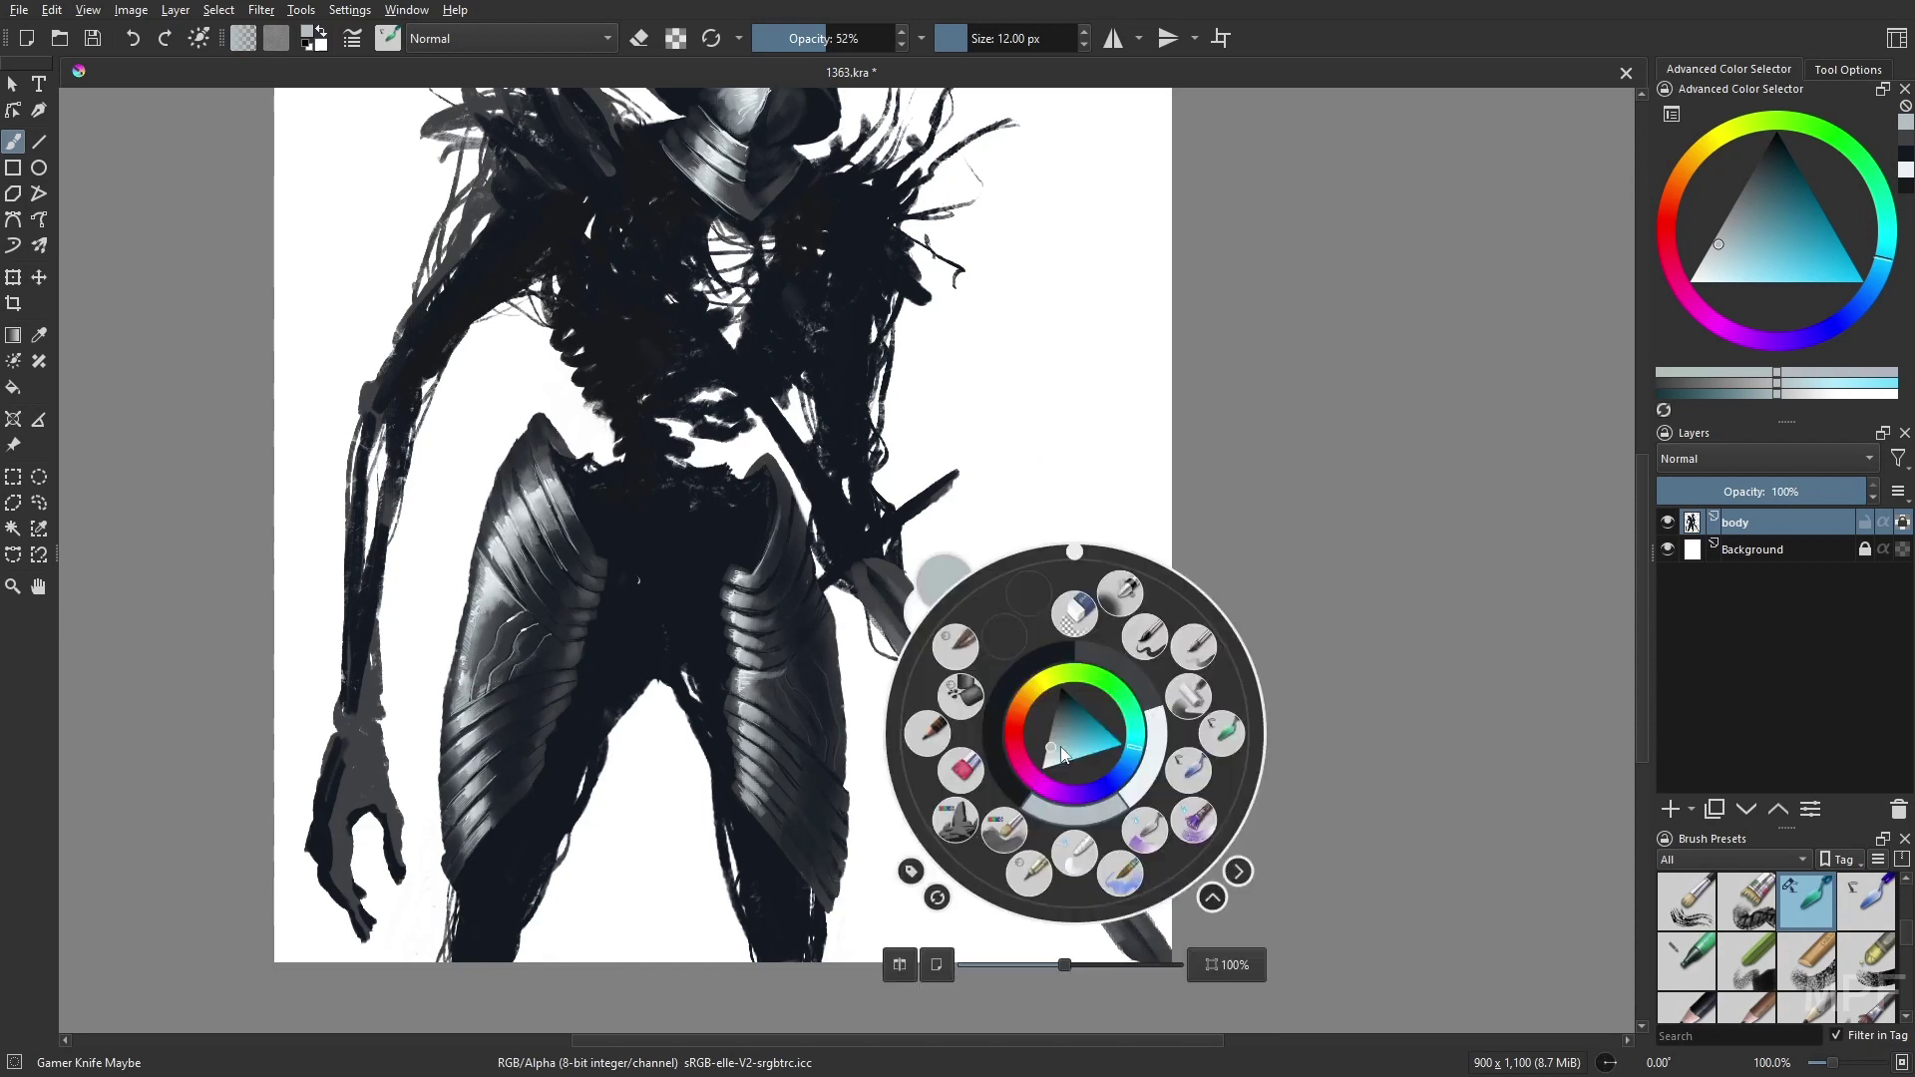
{"action": "mouse_move", "coordinate": [933, 648]}
{"action": "left_mouse_down"}
{"action": "mouse_move", "coordinate": [1043, 820]}
{"action": "mouse_move", "coordinate": [1162, 953]}
{"action": "left_mouse_up"}
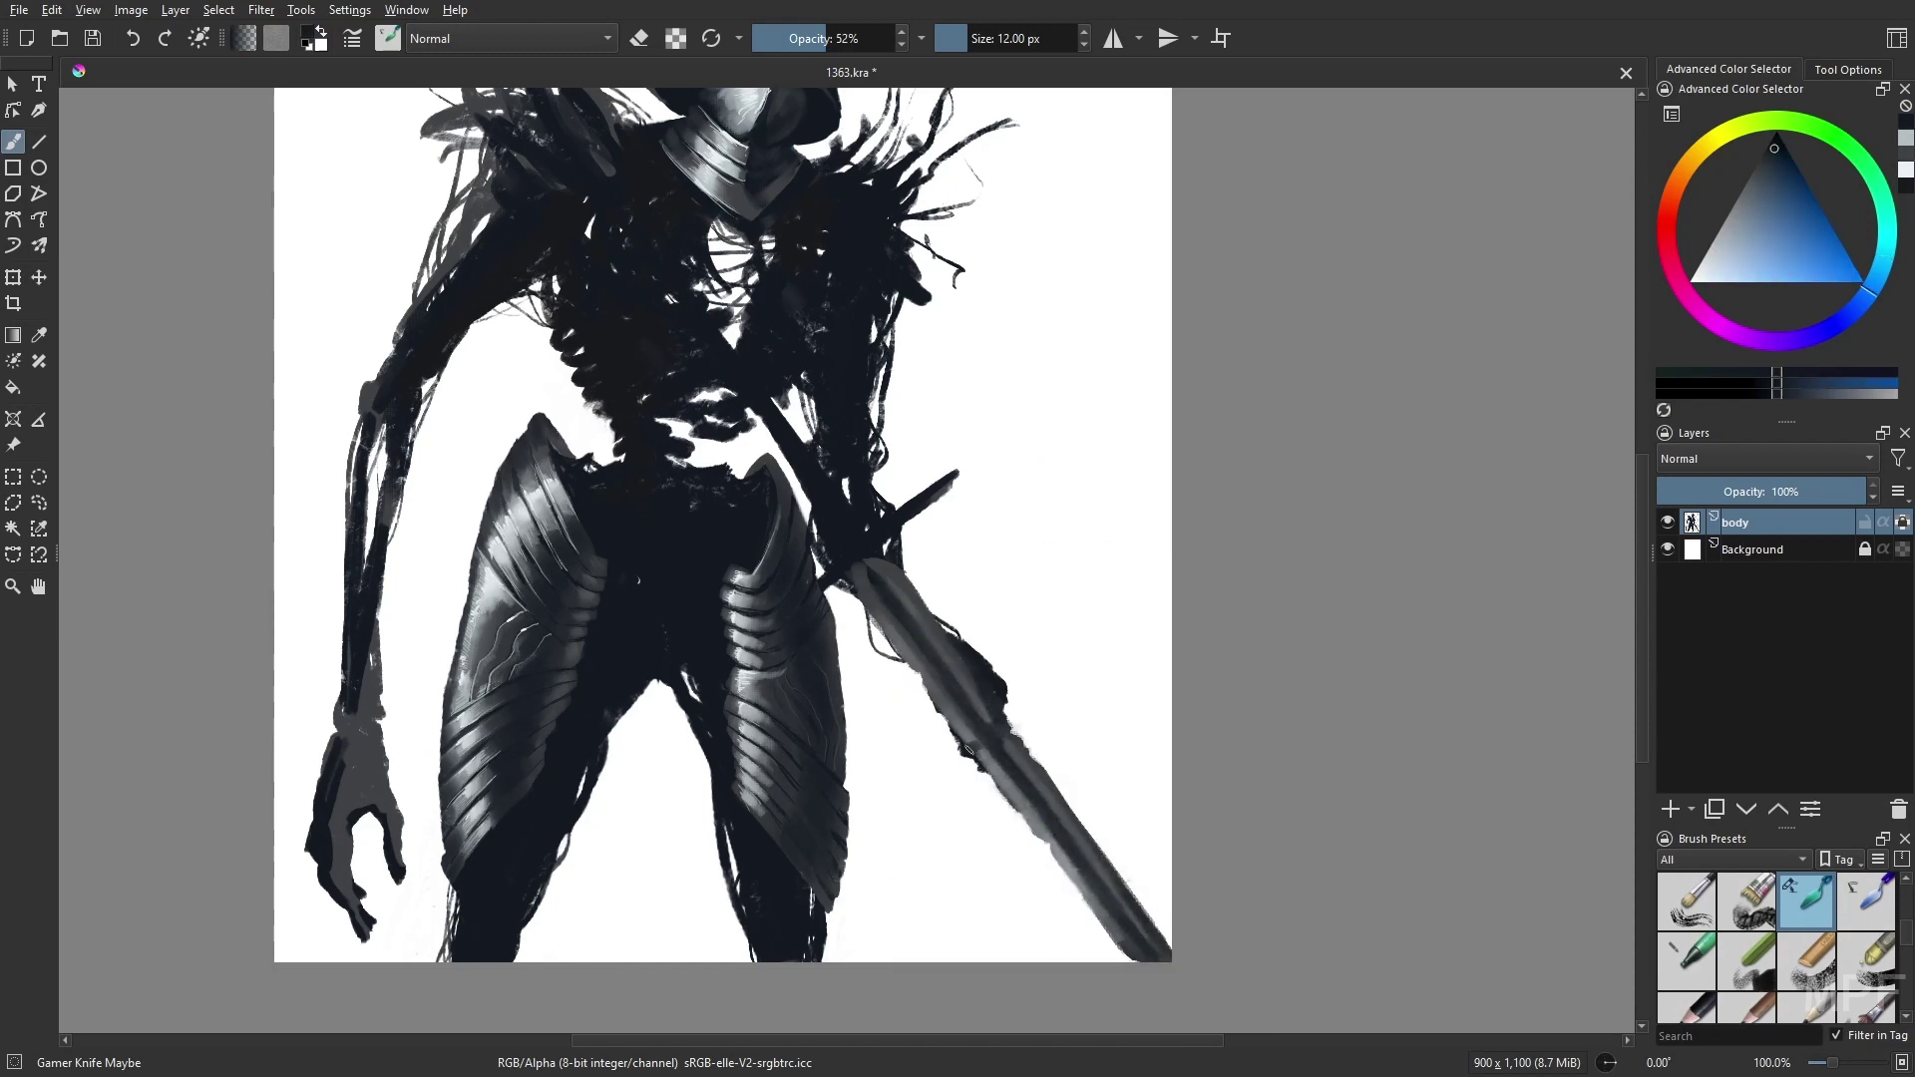
- Paint the hand gripping the blade in near-black with the RGBA 06 Rock brush at 9 px
{"action": "key", "text": "slash"}
{"action": "left_click_drag", "start_coordinate": [979, 714], "coordinate": [968, 735]}
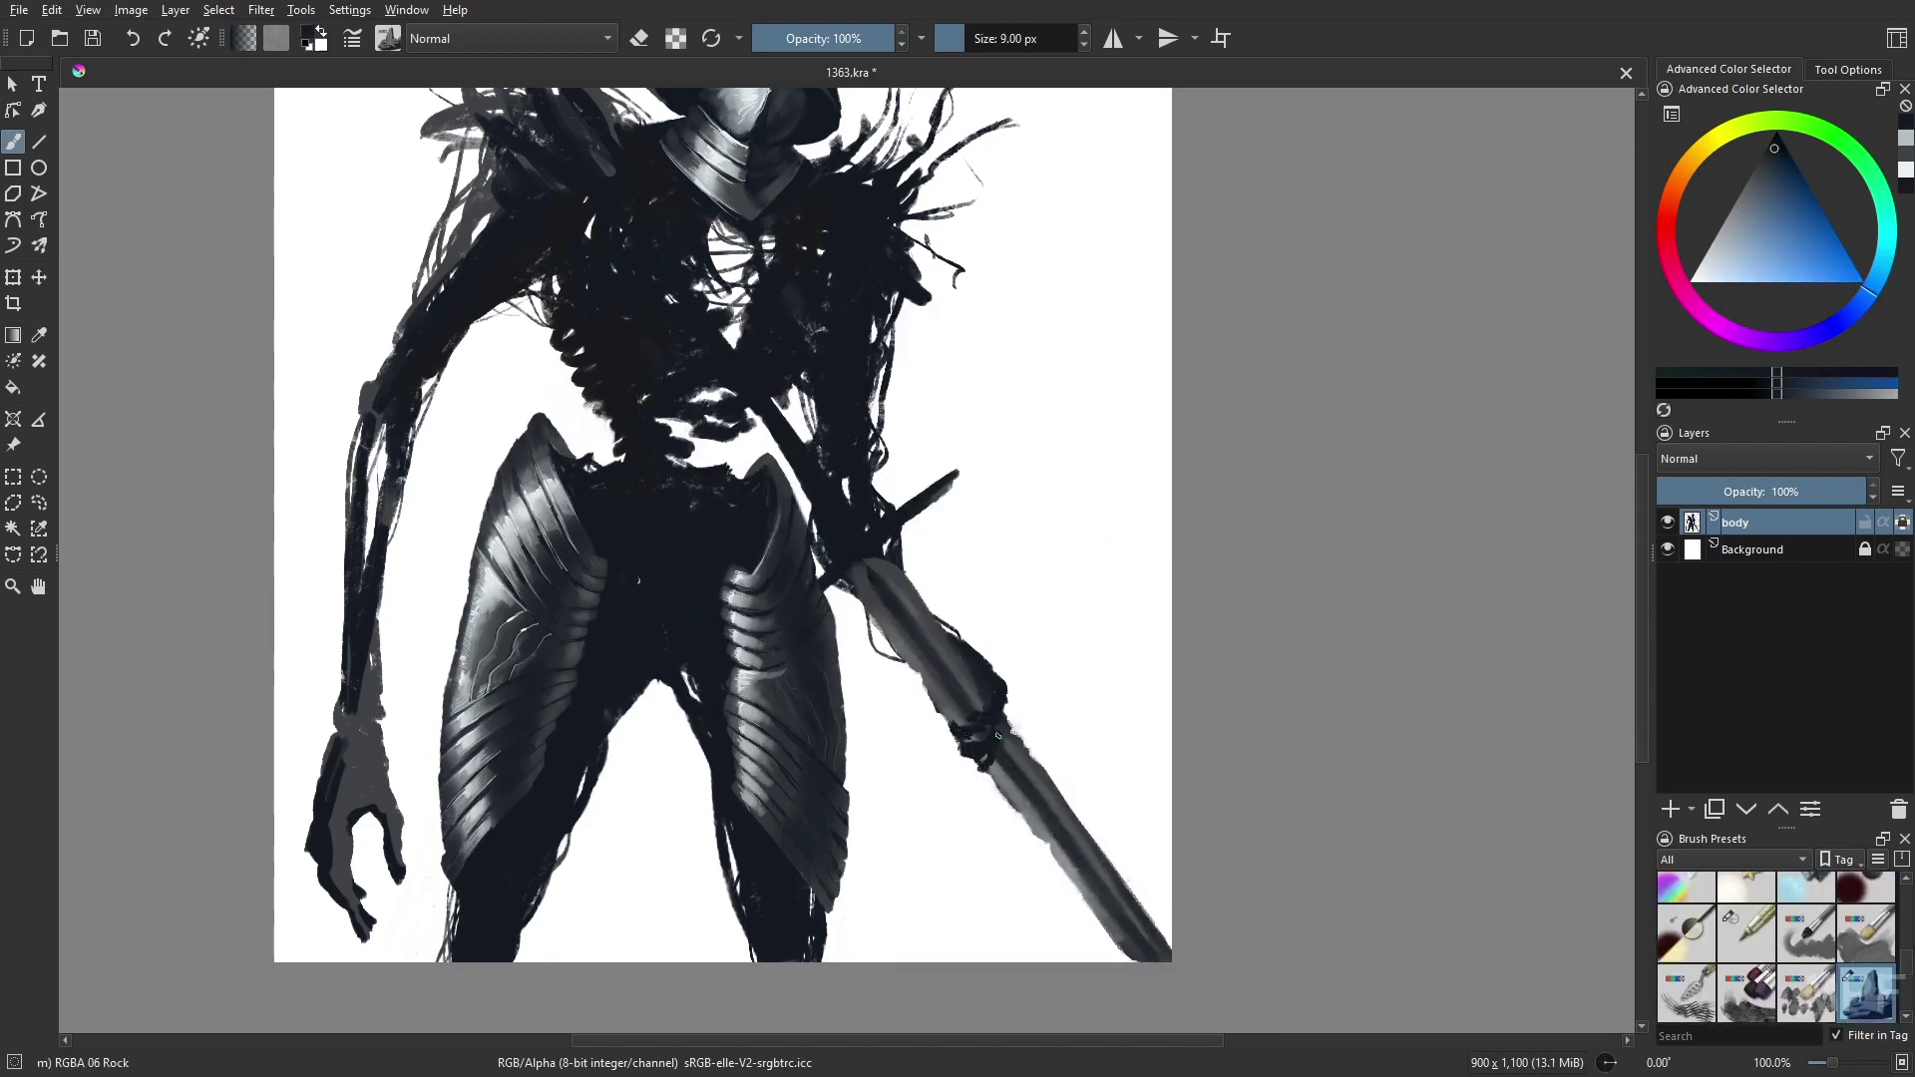
{"action": "key", "text": "m"}
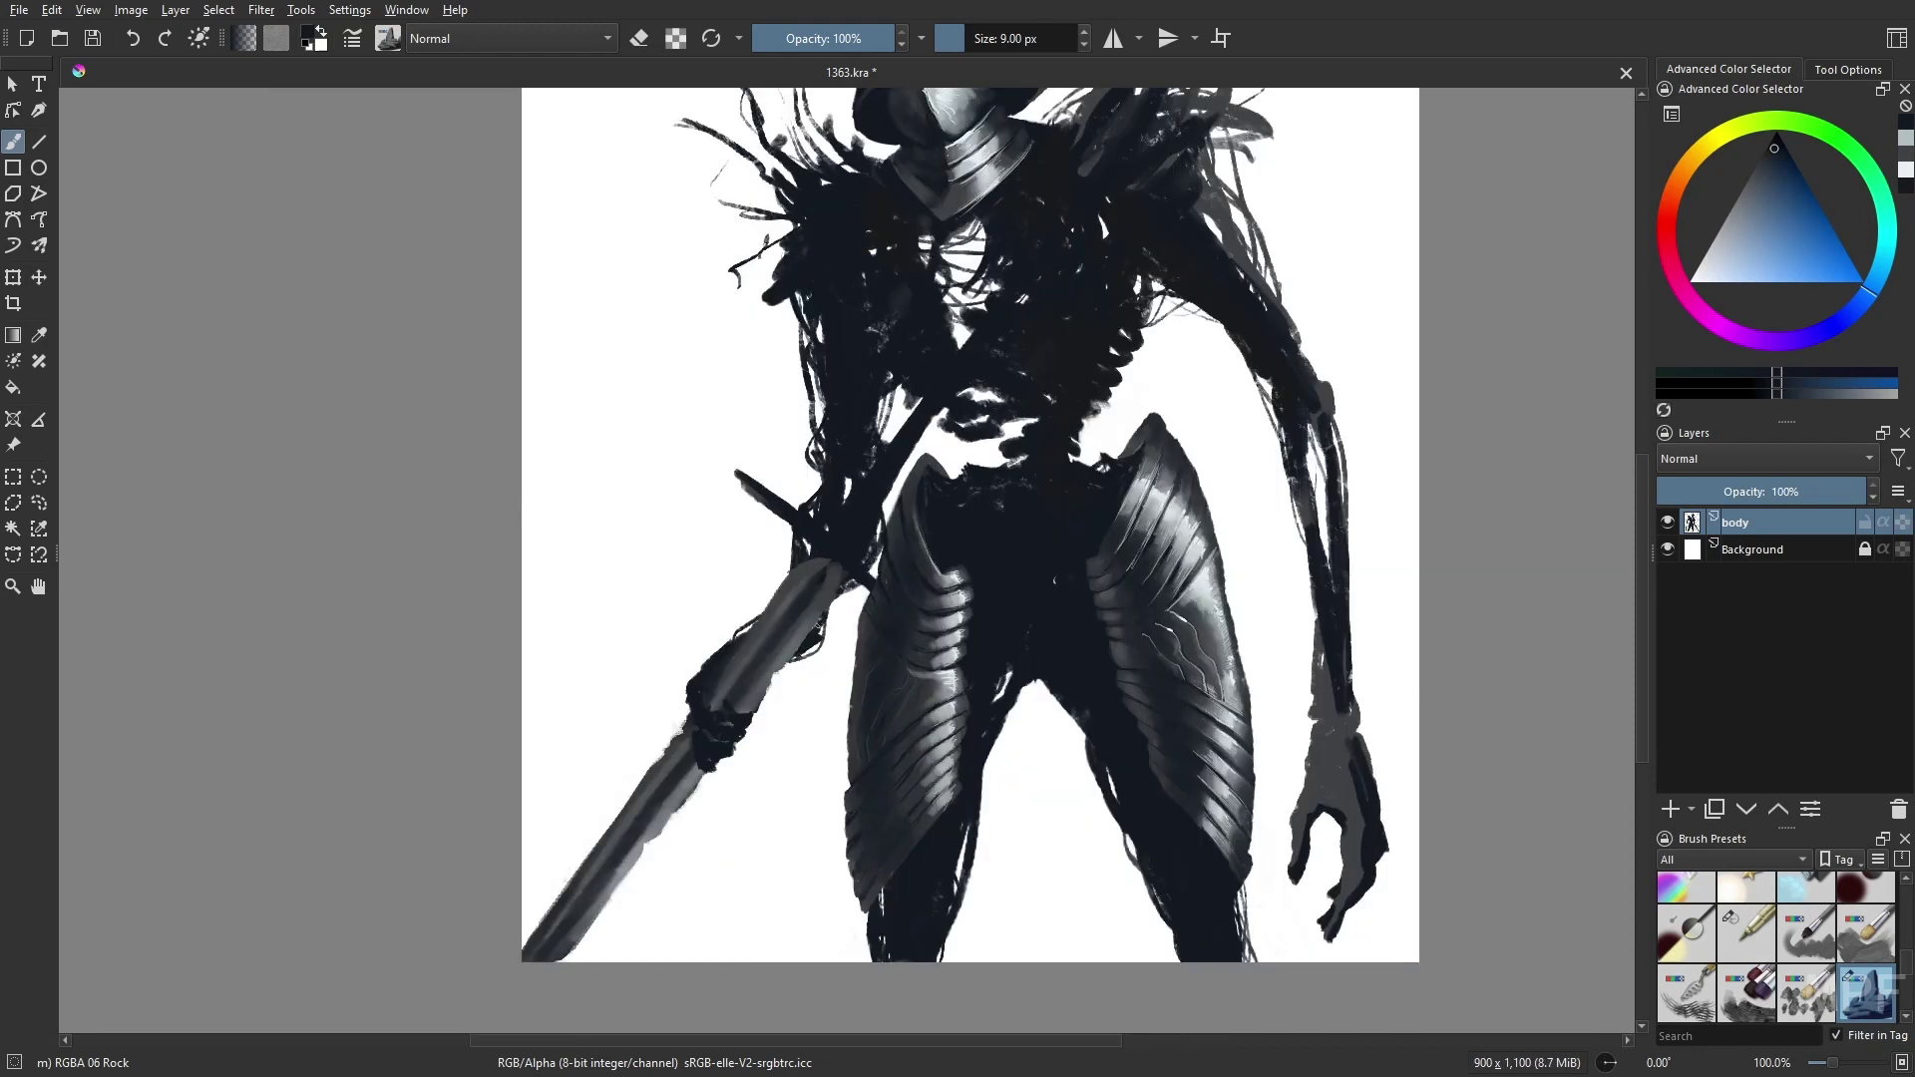
{"action": "left_click_drag", "start_coordinate": [746, 735], "coordinate": [735, 714]}
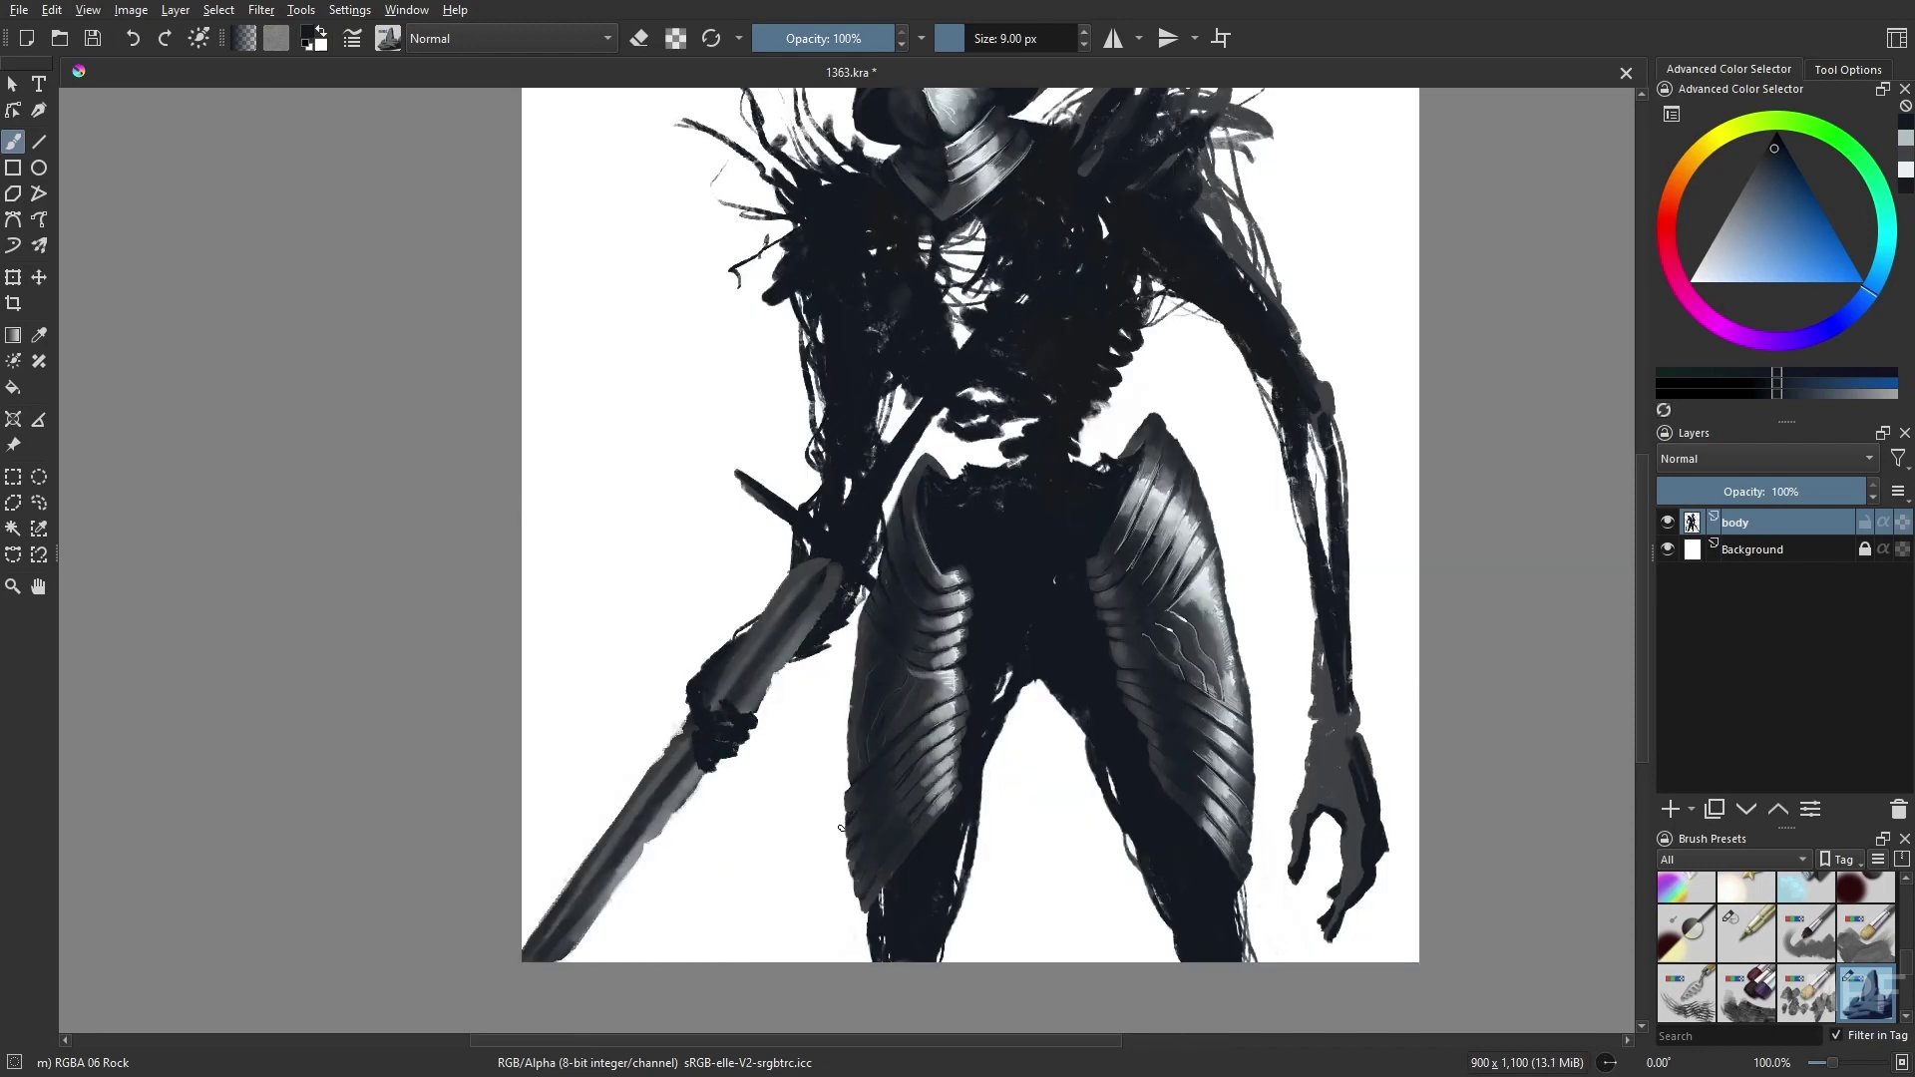
- Paint a dark central groove along the sword blade with the Gamer Knife Maybe brush at 9 px and 79% opacity
{"action": "right_click", "coordinate": [750, 755]}
{"action": "left_click", "coordinate": [663, 689]}
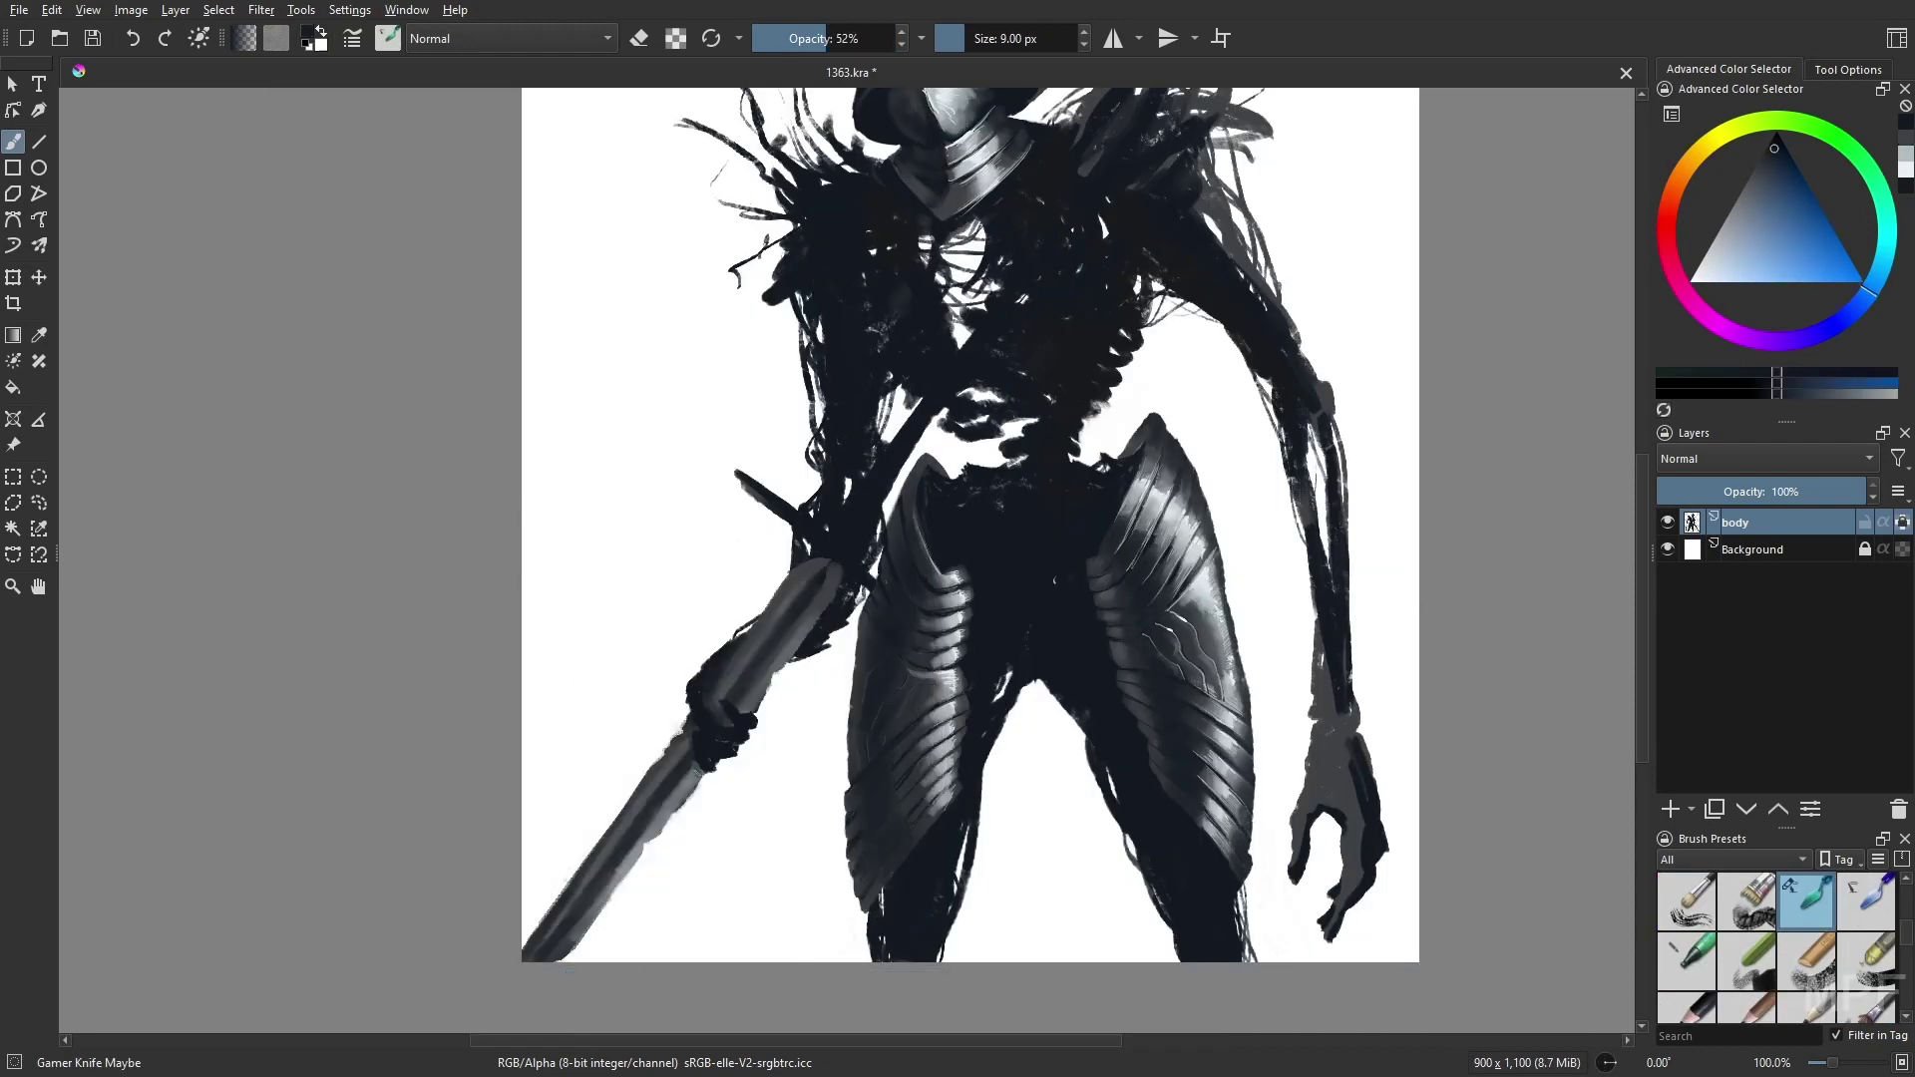
{"action": "key", "text": "o"}
{"action": "key", "text": "o"}
{"action": "key", "text": "o"}
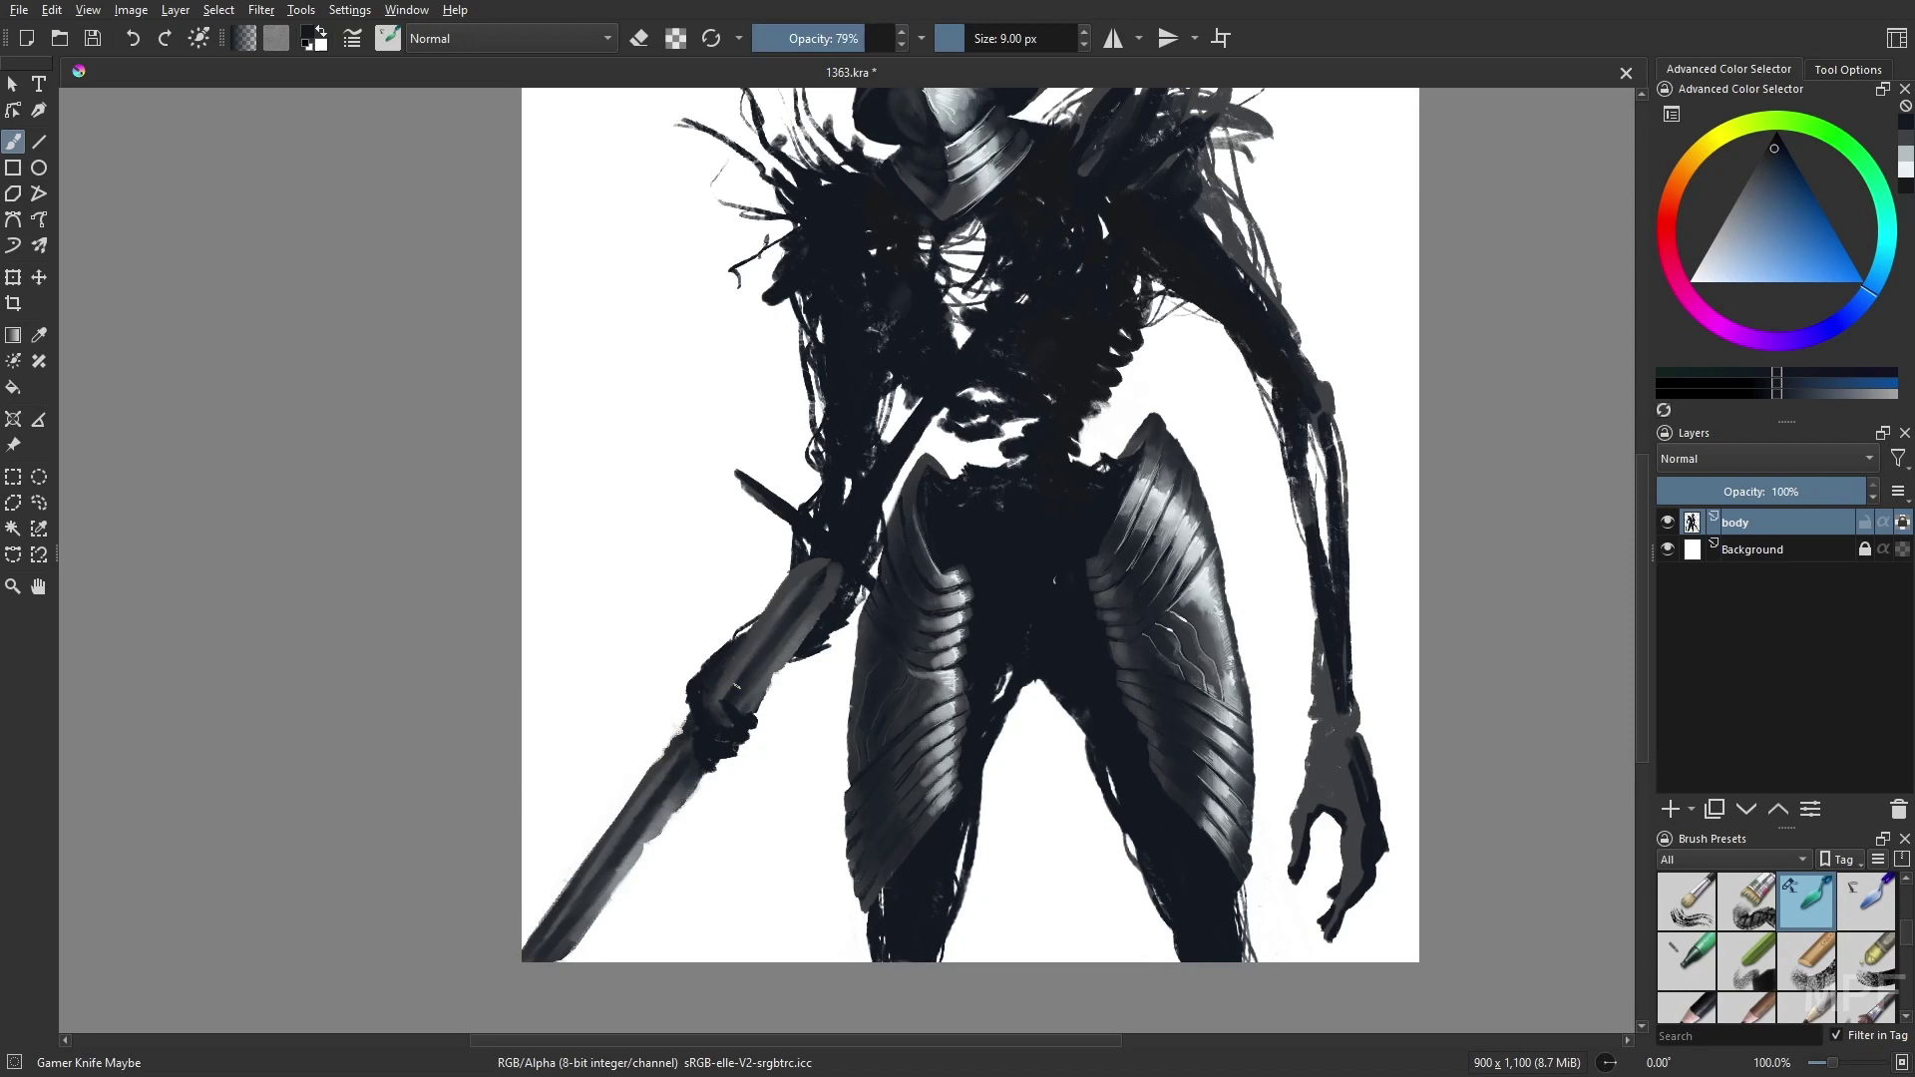
{"action": "right_click", "coordinate": [797, 725]}
{"action": "left_click", "coordinate": [698, 648]}
{"action": "left_click_drag", "start_coordinate": [688, 758], "coordinate": [608, 858]}
- Lighten the blade's edges with pale paint hopefully strokes at 9 px and thin lines from the 3 px liner brush
{"action": "right_click", "coordinate": [707, 767]}
{"action": "left_click", "coordinate": [738, 738]}
{"action": "left_click_drag", "start_coordinate": [579, 937], "coordinate": [688, 788]}
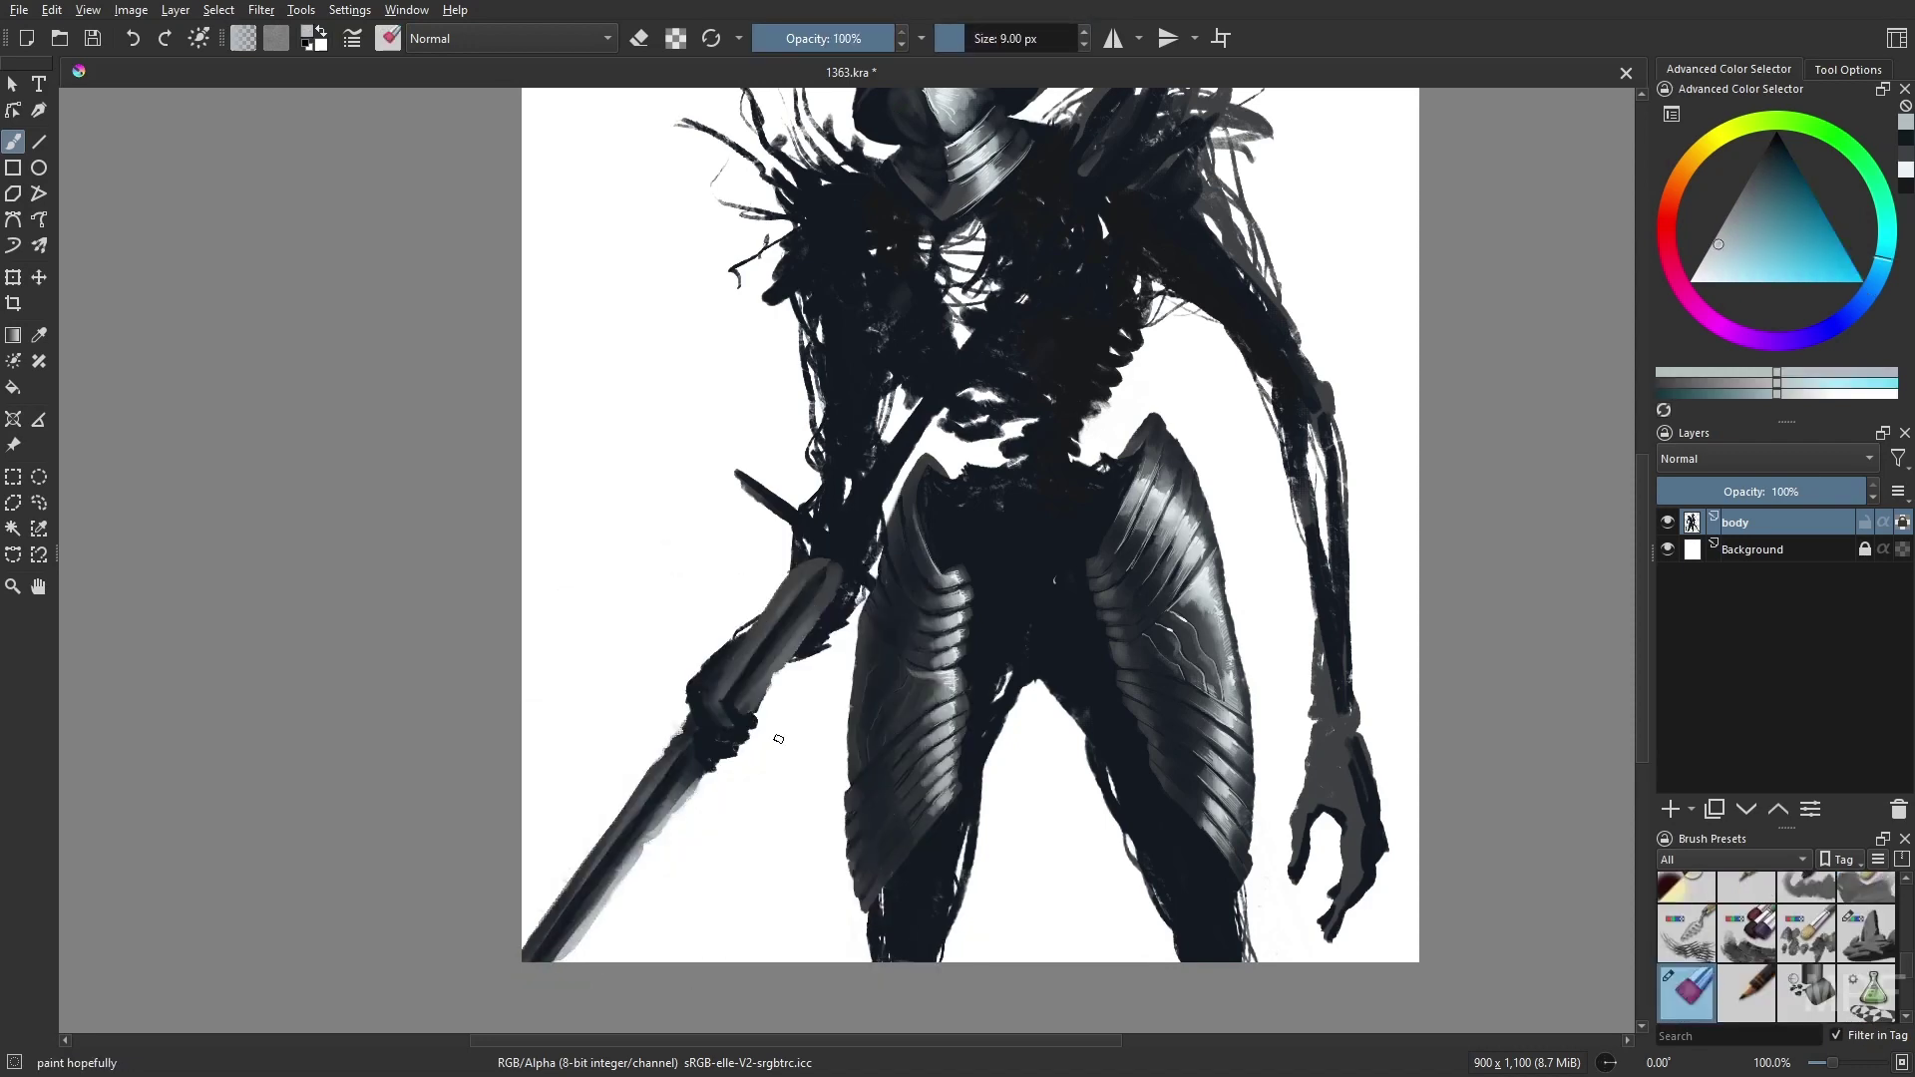
{"action": "key", "text": "m"}
{"action": "key", "text": "slash"}
{"action": "scroll", "coordinate": [1047, 798], "scroll_direction": "up", "scroll_amount": 1}
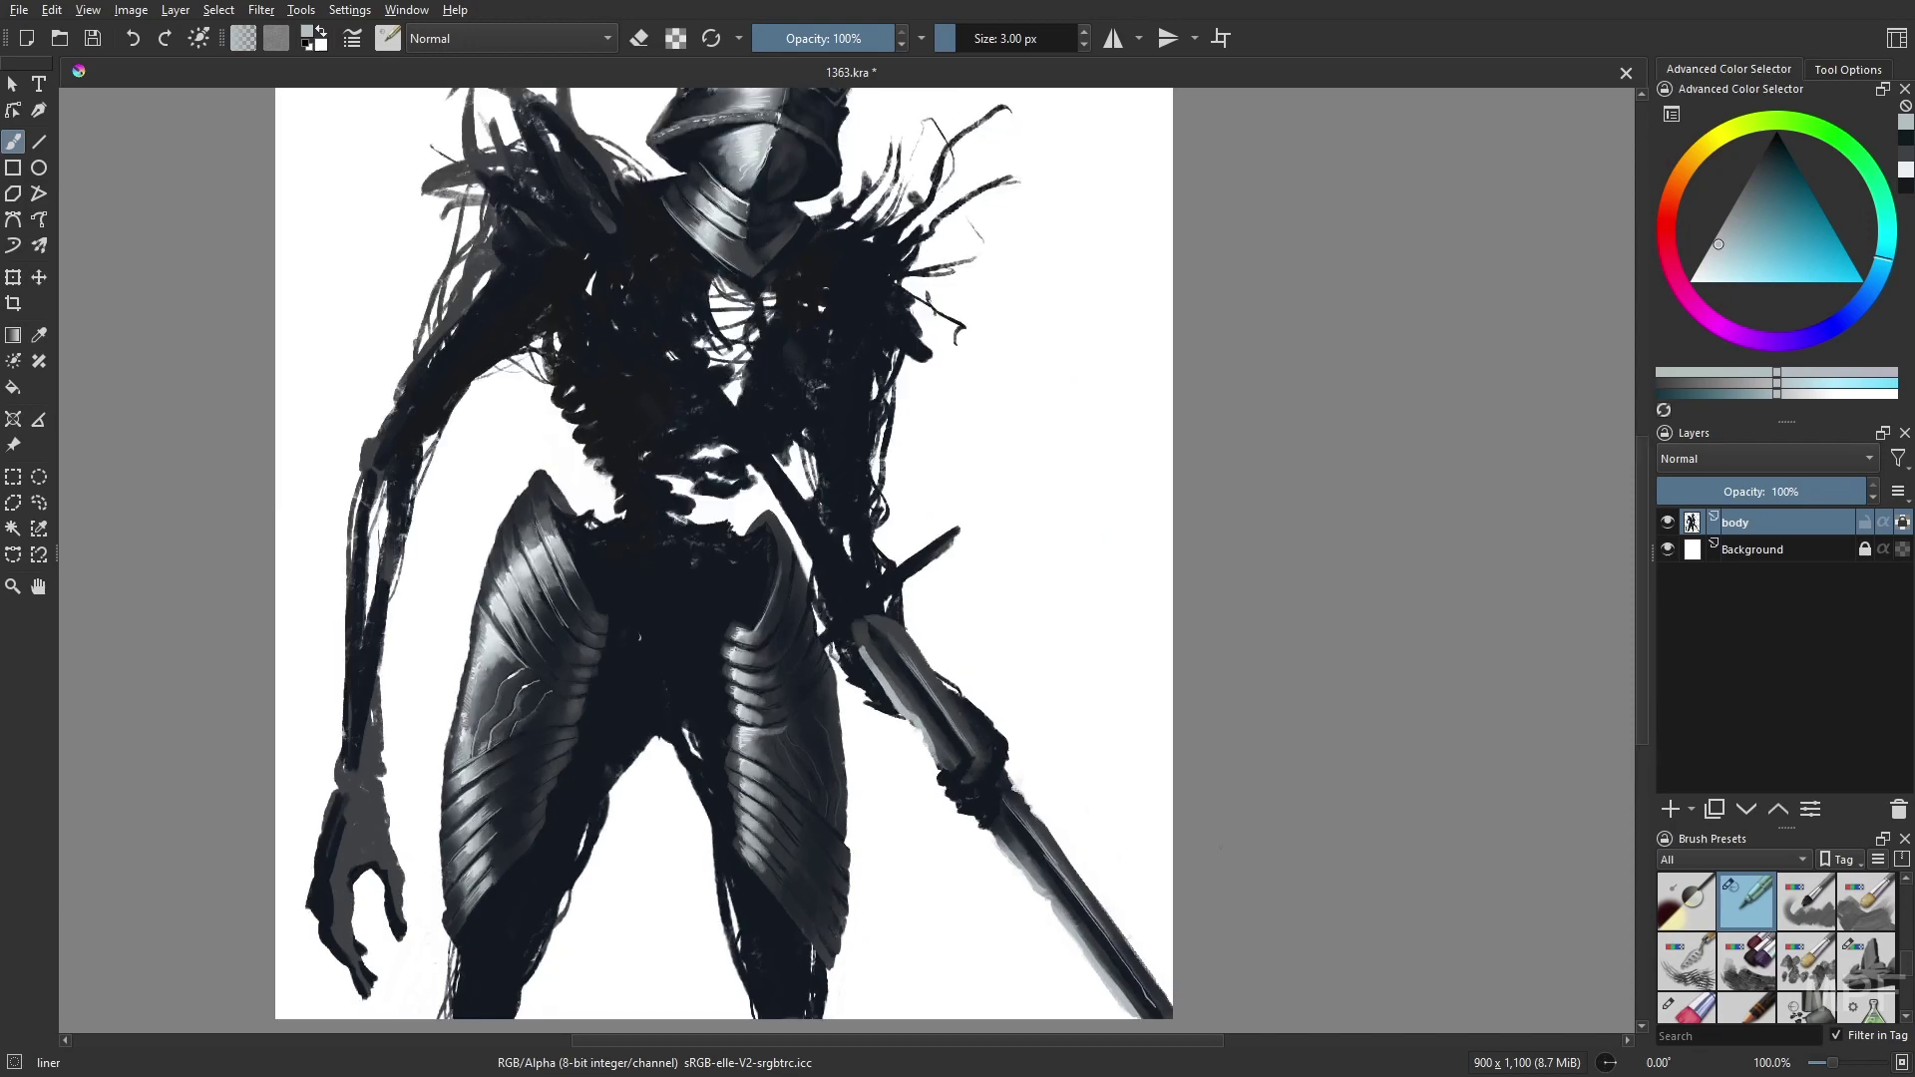
{"action": "left_click_drag", "start_coordinate": [1068, 791], "coordinate": [1024, 774]}
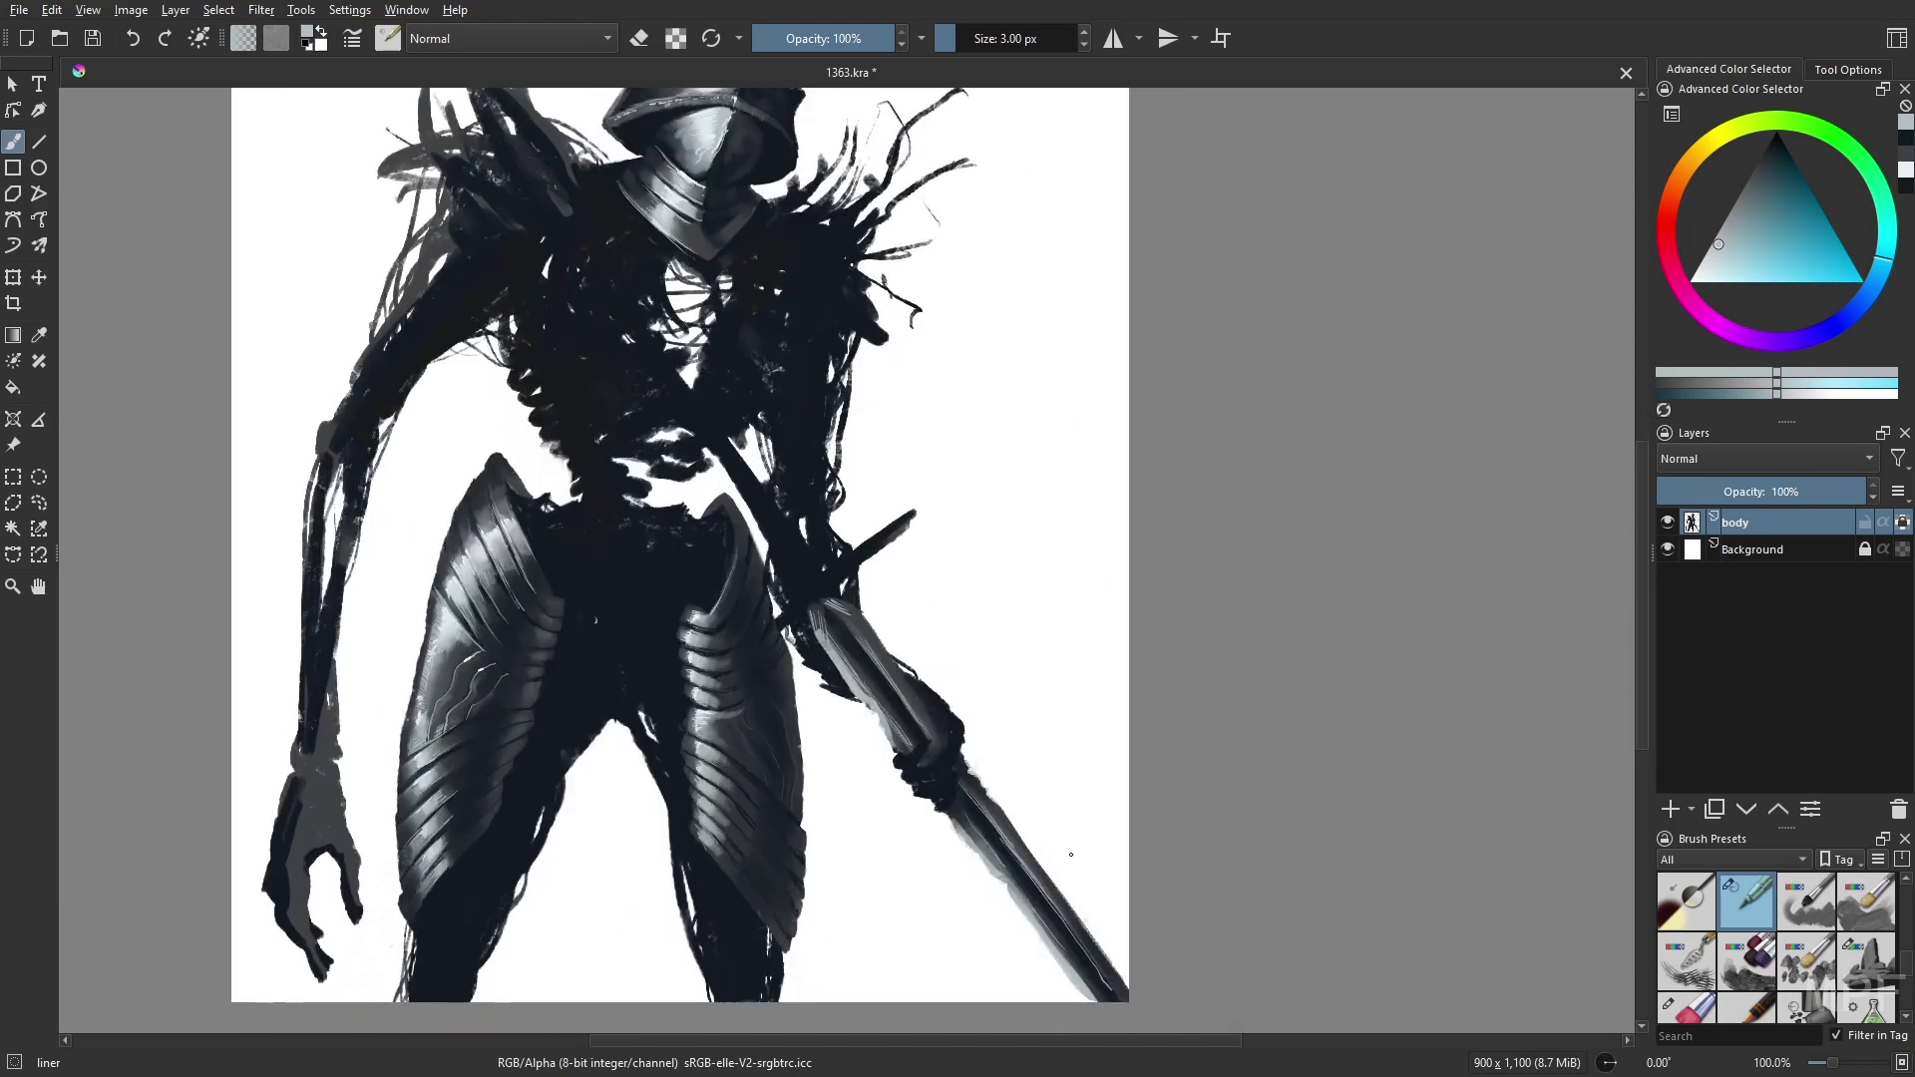
- Shade the lower sword blade in dark grey with the Gamer Knife Maybe brush at 13 px and 79% opacity
{"action": "key", "text": "slash"}
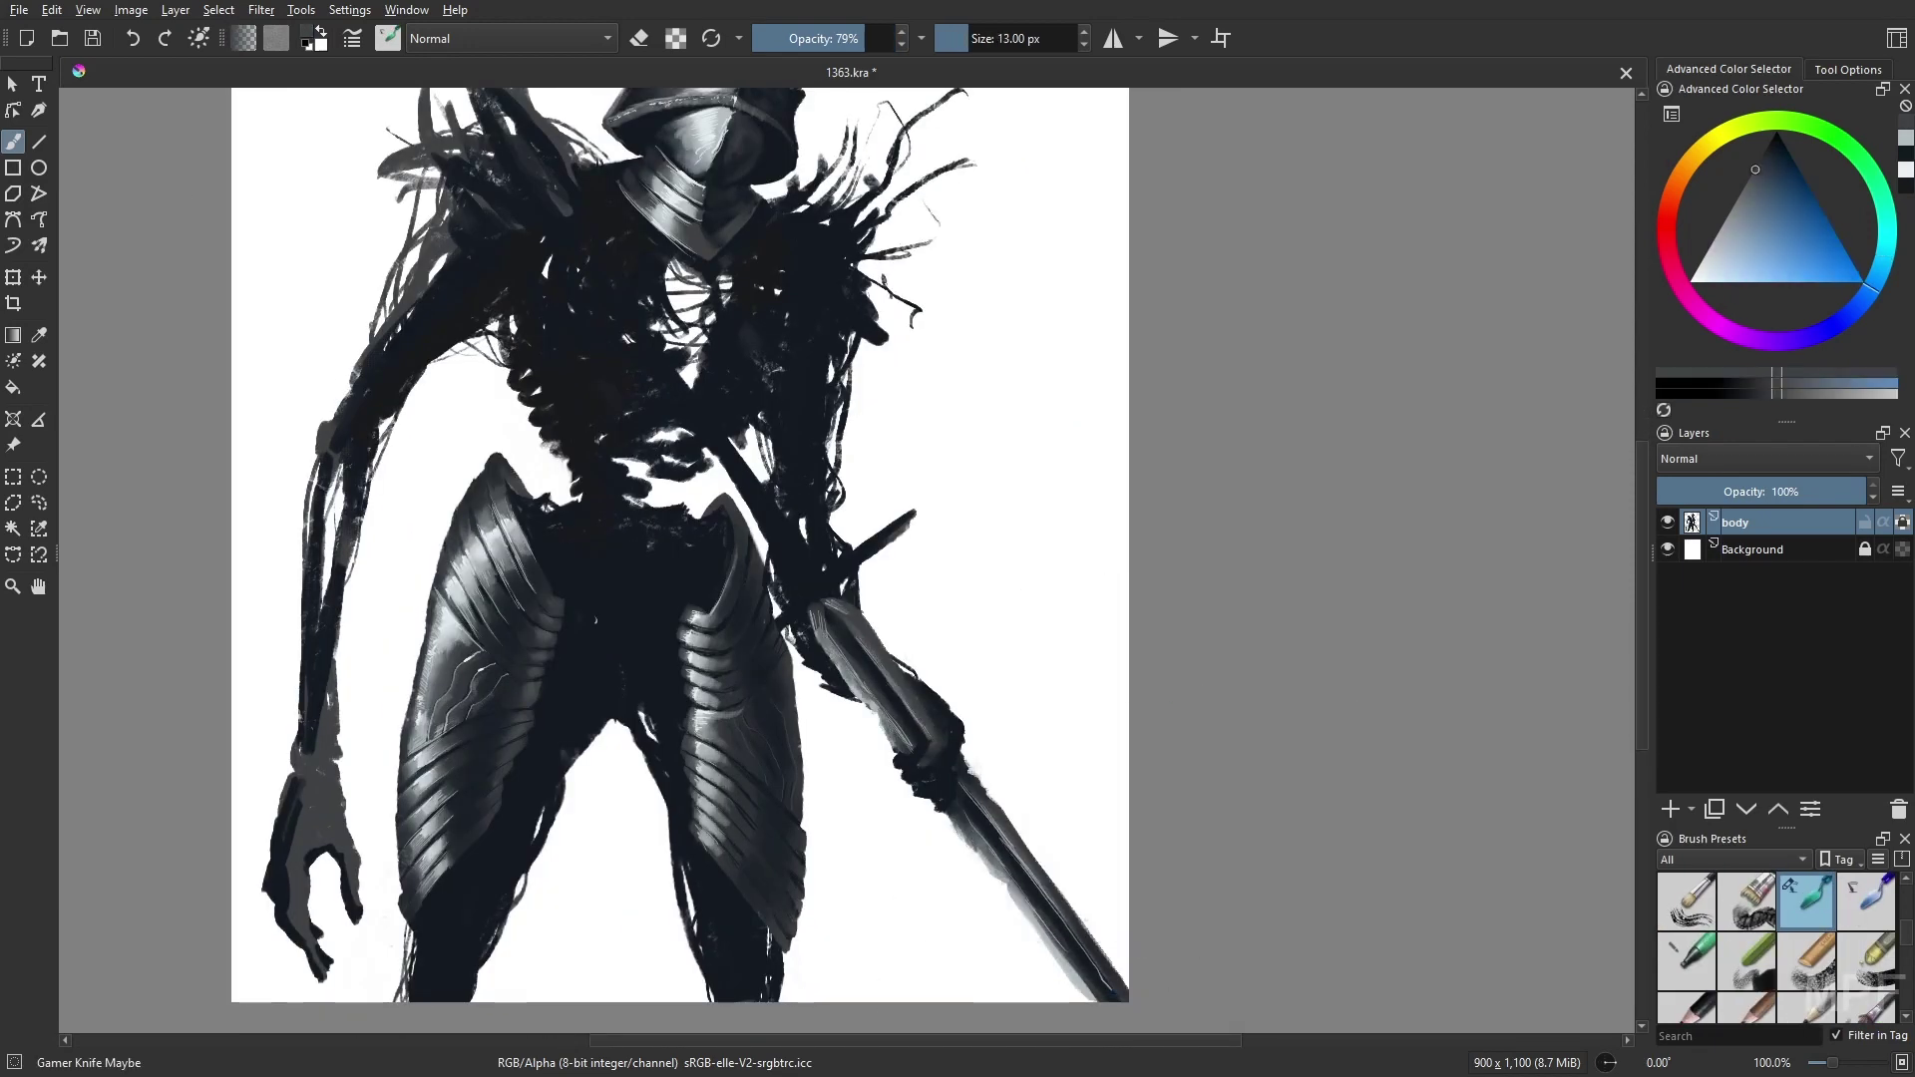
{"action": "left_click_drag", "start_coordinate": [986, 816], "coordinate": [1089, 989]}
{"action": "scroll", "coordinate": [1038, 898], "scroll_direction": "down", "scroll_amount": 1}
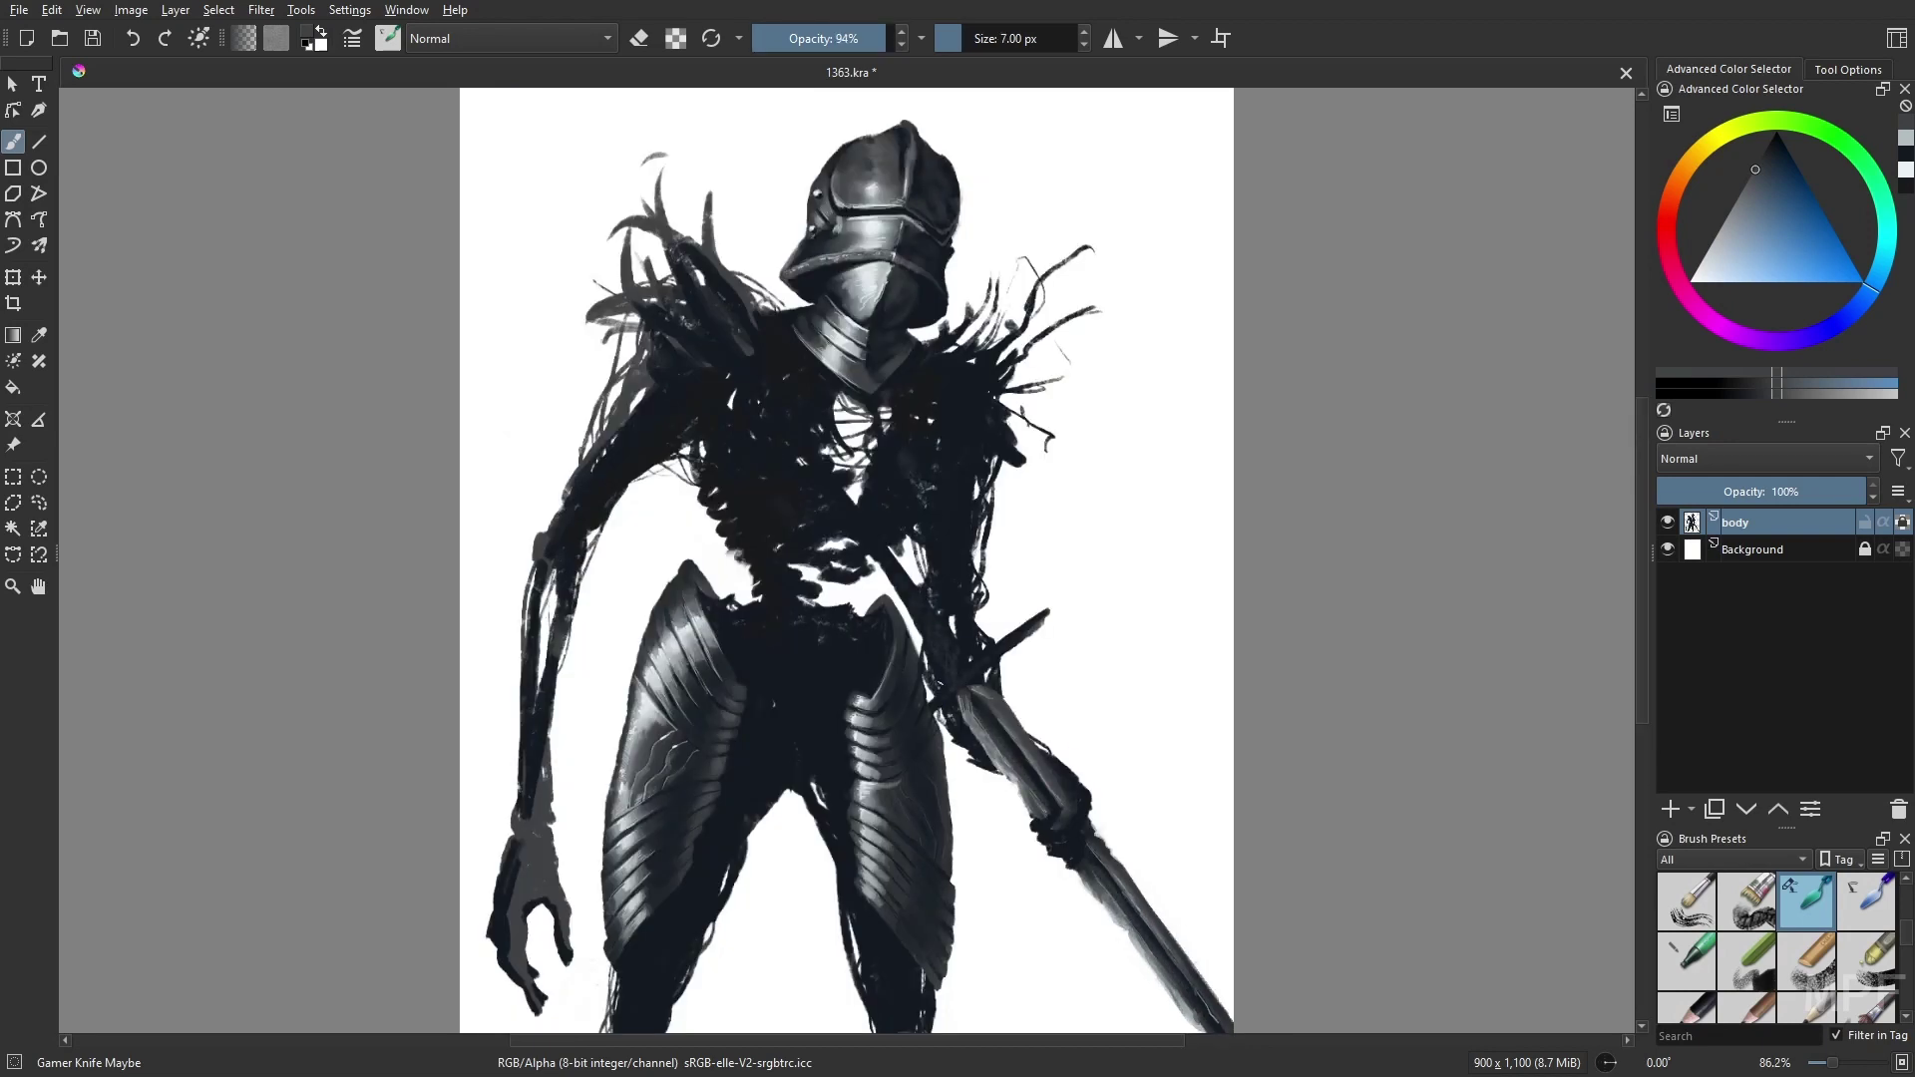
- Darken the chest and sword grip with near-black Gamer Knife Maybe strokes at 100% opacity
{"action": "key", "text": "o"}
{"action": "key", "text": "k"}
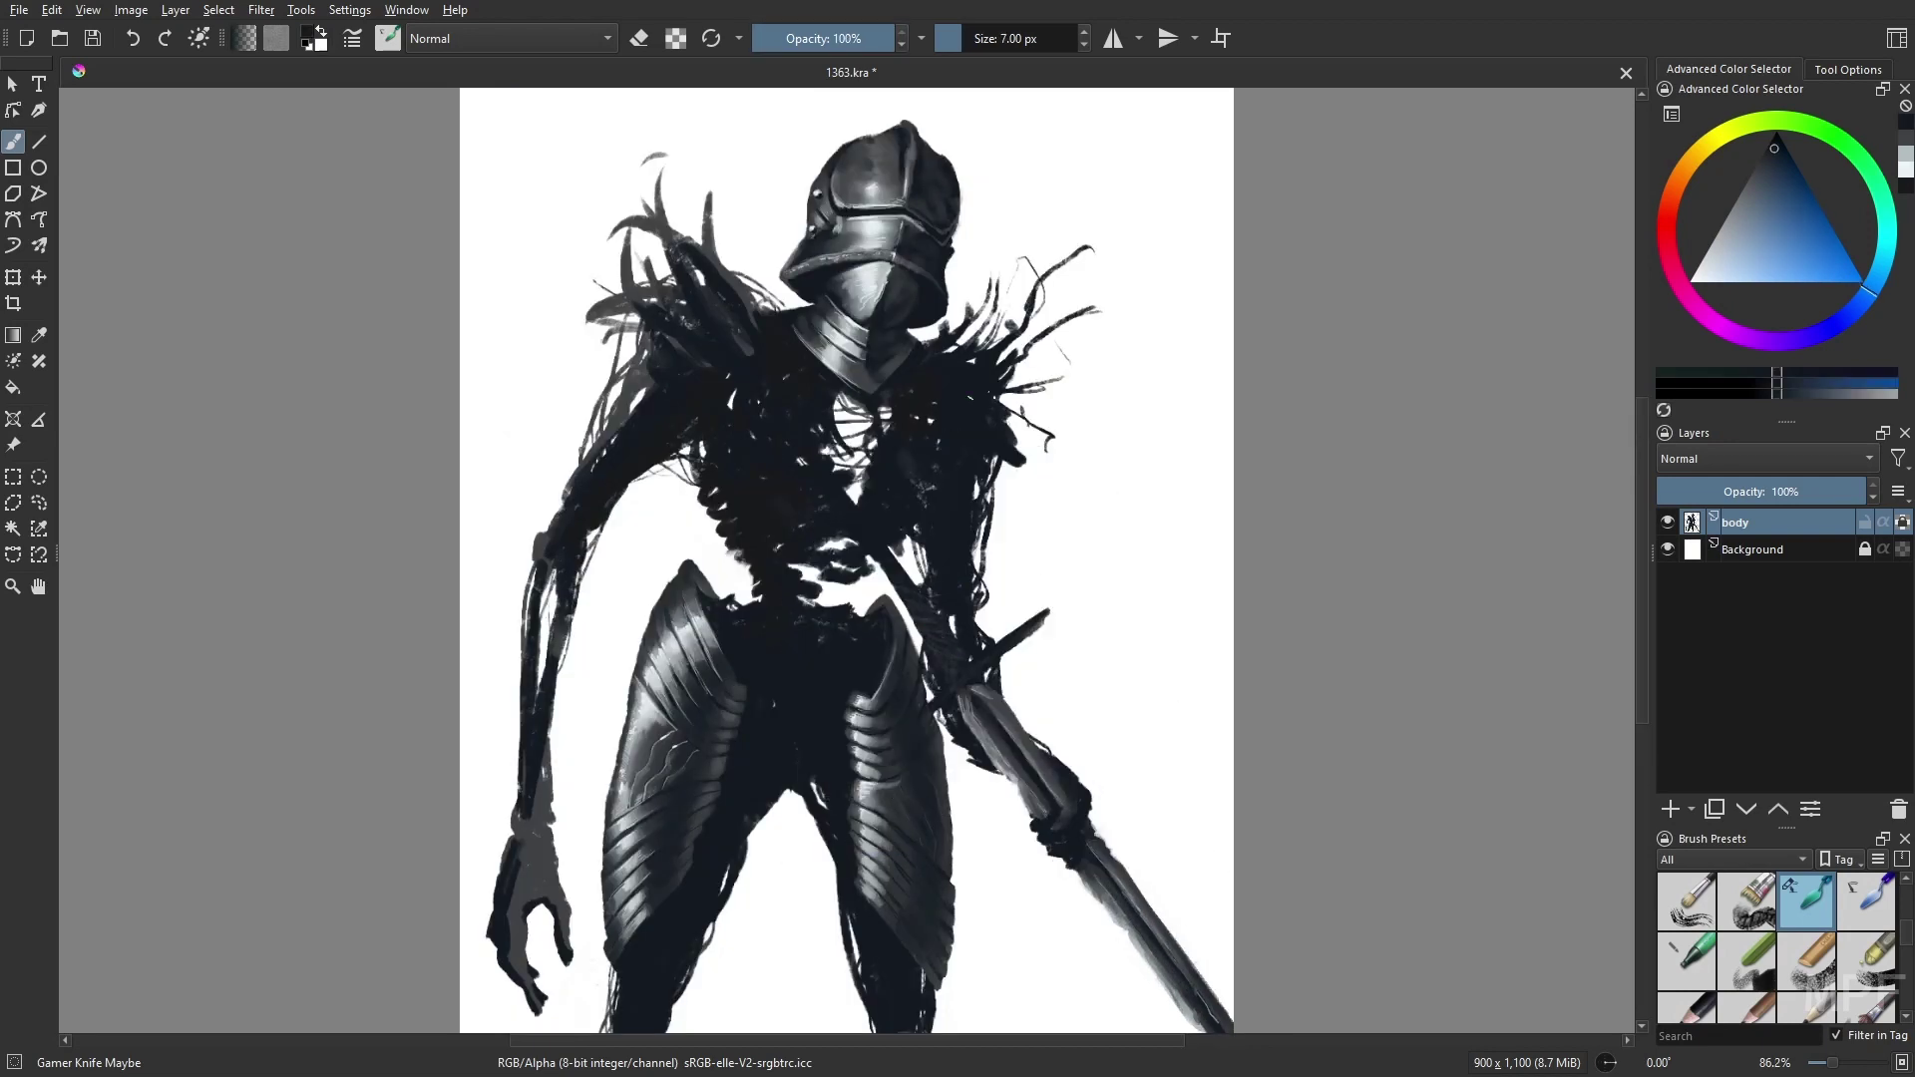
{"action": "key", "text": "l"}
{"action": "right_click", "coordinate": [972, 435]}
{"action": "left_click", "coordinate": [907, 356]}
{"action": "left_click_drag", "start_coordinate": [882, 376], "coordinate": [897, 429]}
{"action": "scroll", "coordinate": [848, 559], "scroll_direction": "down", "scroll_amount": 1}
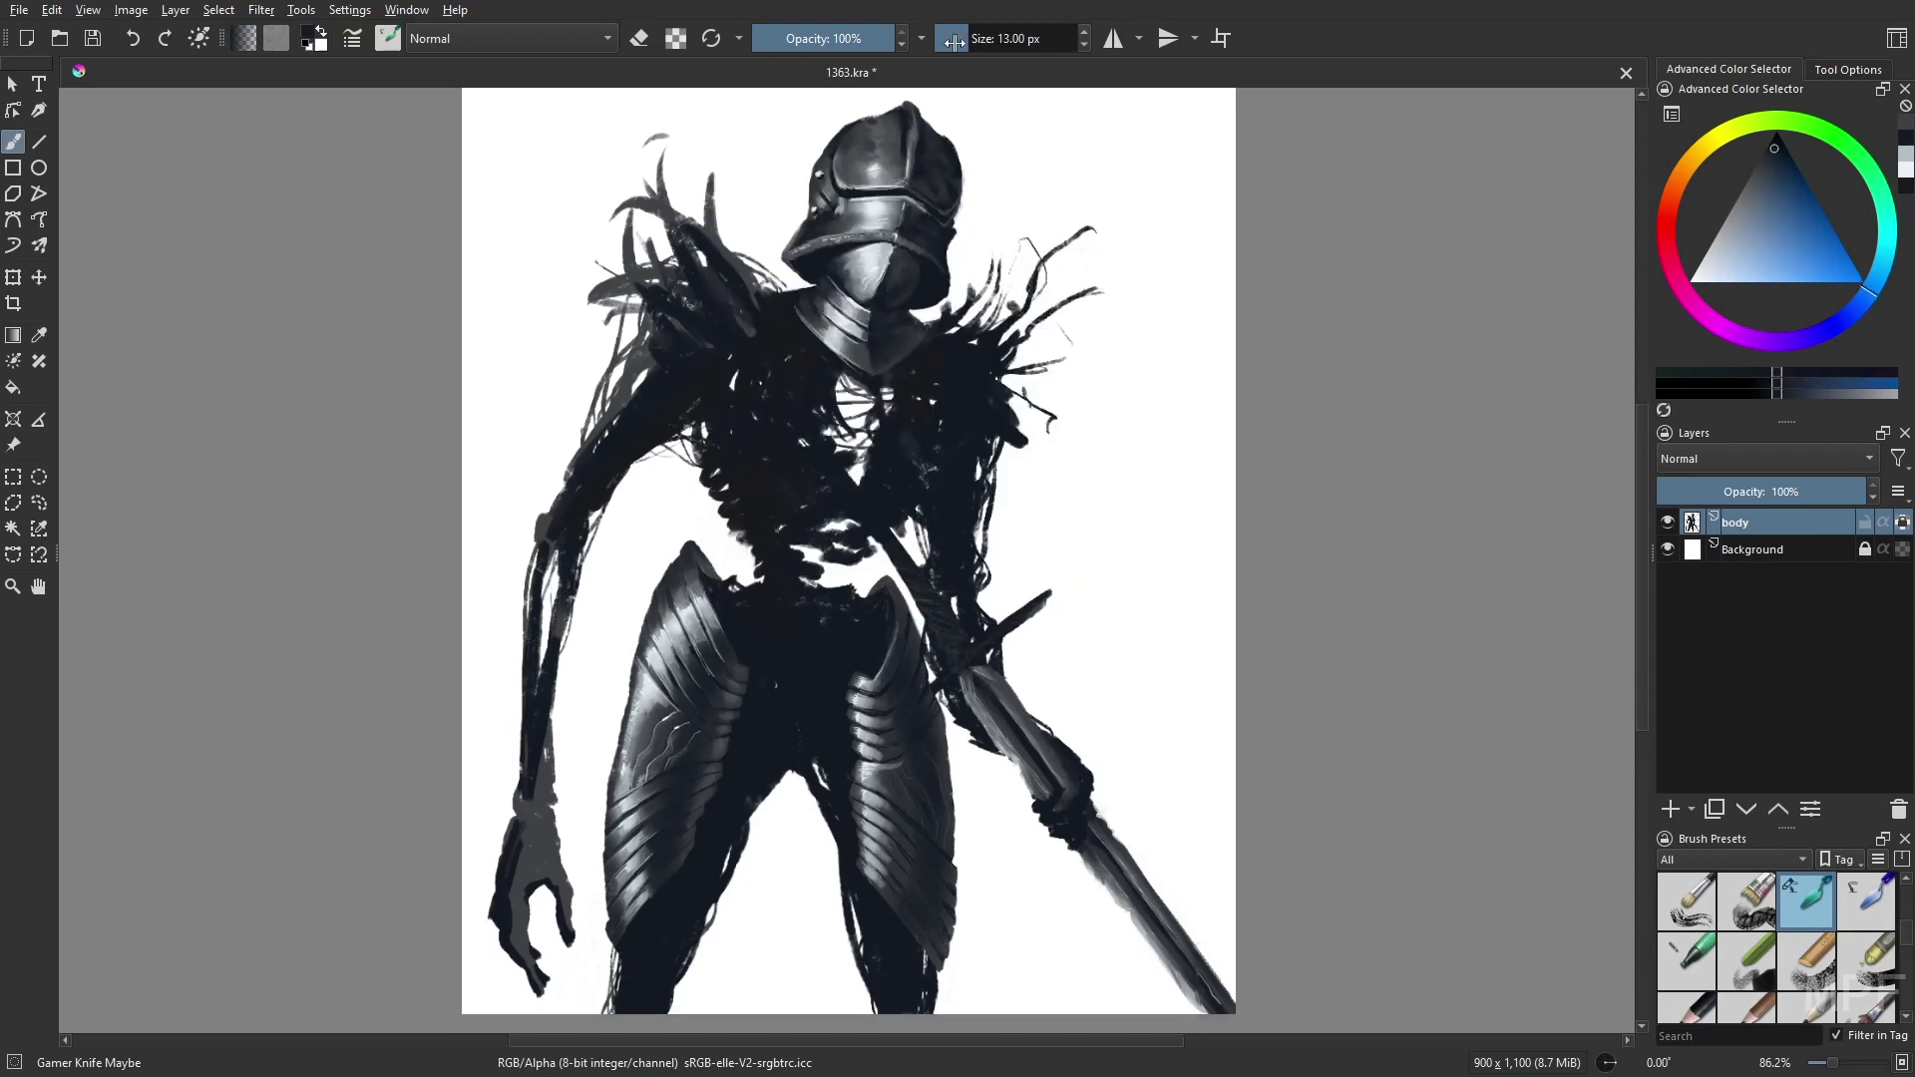
- Fill the remaining grey of the hanging arm and hand with near-black using the Gamer Knife Maybe brush enlarged to 35.51 px
{"action": "key", "text": "bracketright"}
{"action": "key", "text": "bracketright"}
{"action": "key", "text": "bracketright"}
- Paint the spikes, shoulder and upper part of the hanging arm in dark teal-grey with Gamer Knife Maybe, reducing the brush to 18 px
{"action": "left_click", "coordinate": [1767, 159]}
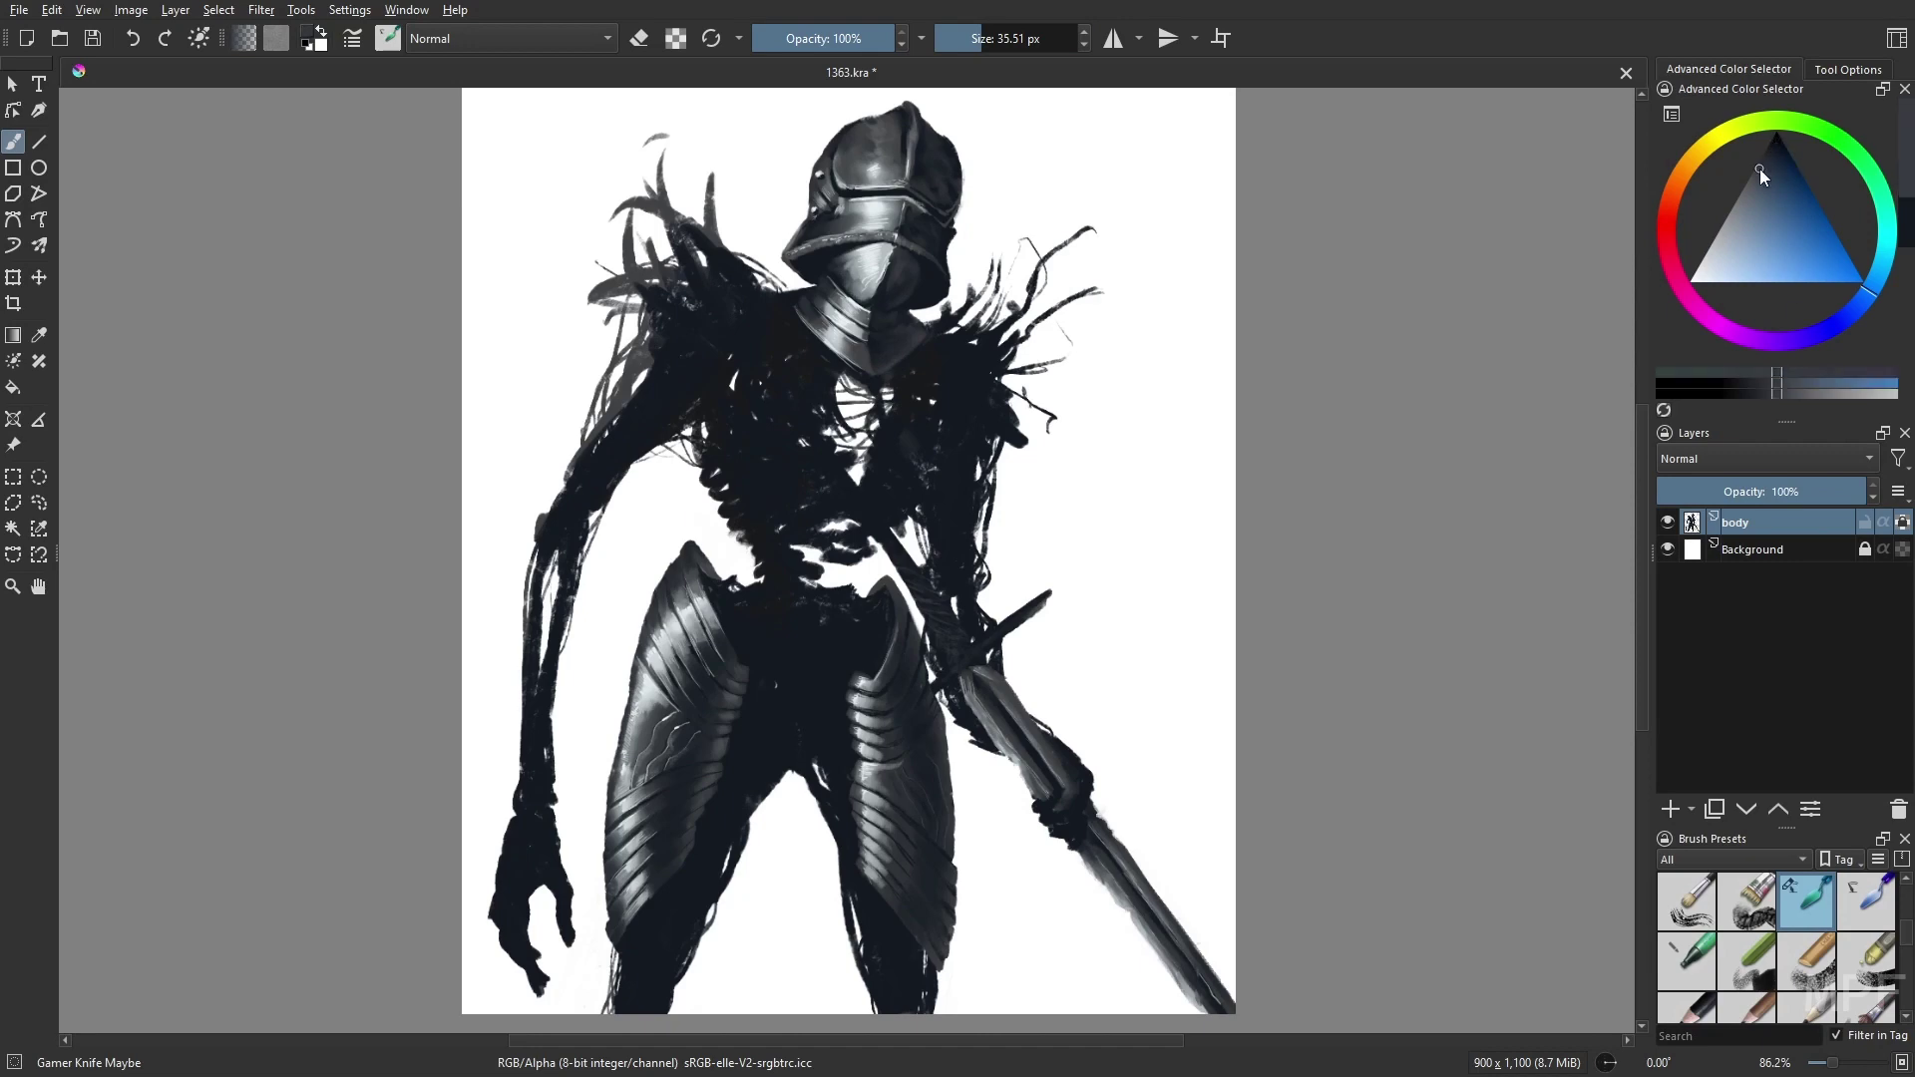
{"action": "left_click_drag", "start_coordinate": [664, 459], "coordinate": [599, 216]}
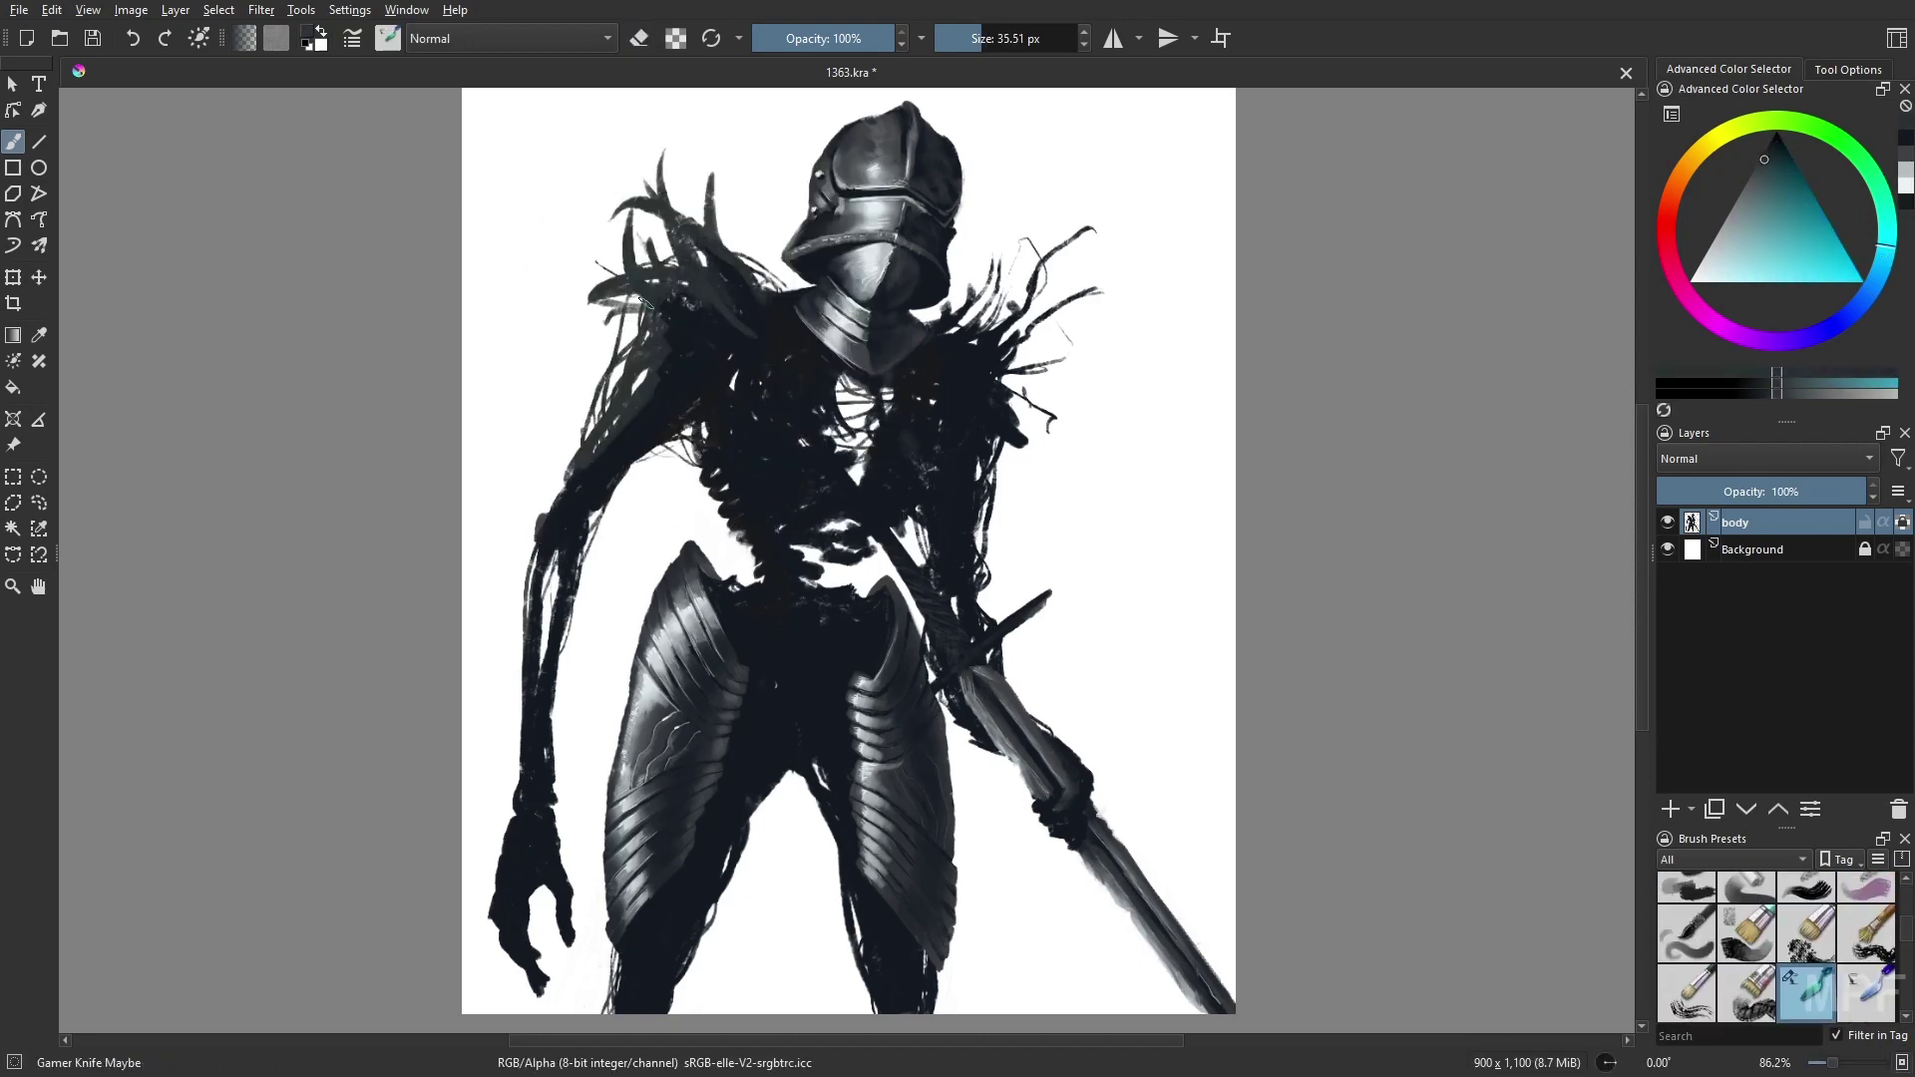
{"action": "key", "text": "bracketleft"}
{"action": "key", "text": "bracketleft"}
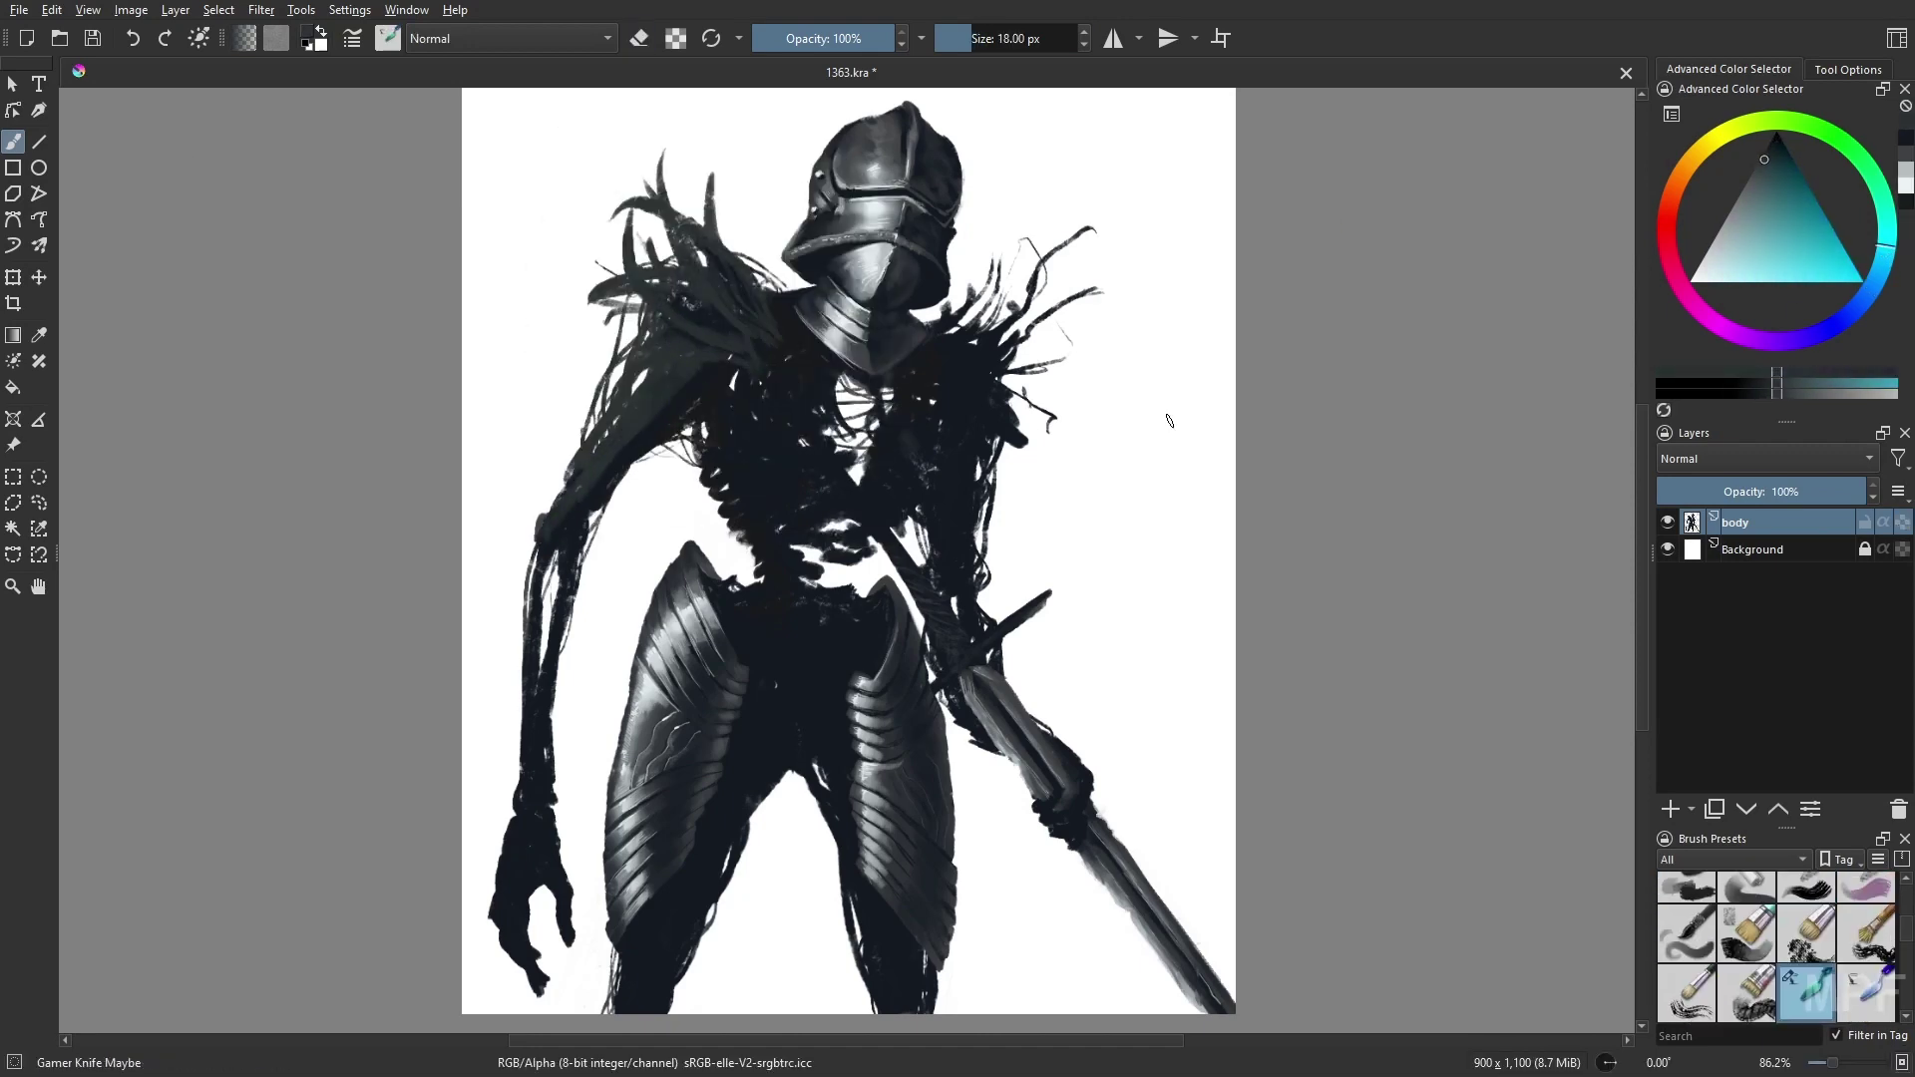
- Lay dark teal-grey rib and muscle strokes across the chest and torso with the Gamer Knife Maybe brush at 20 px
{"action": "key", "text": "m"}
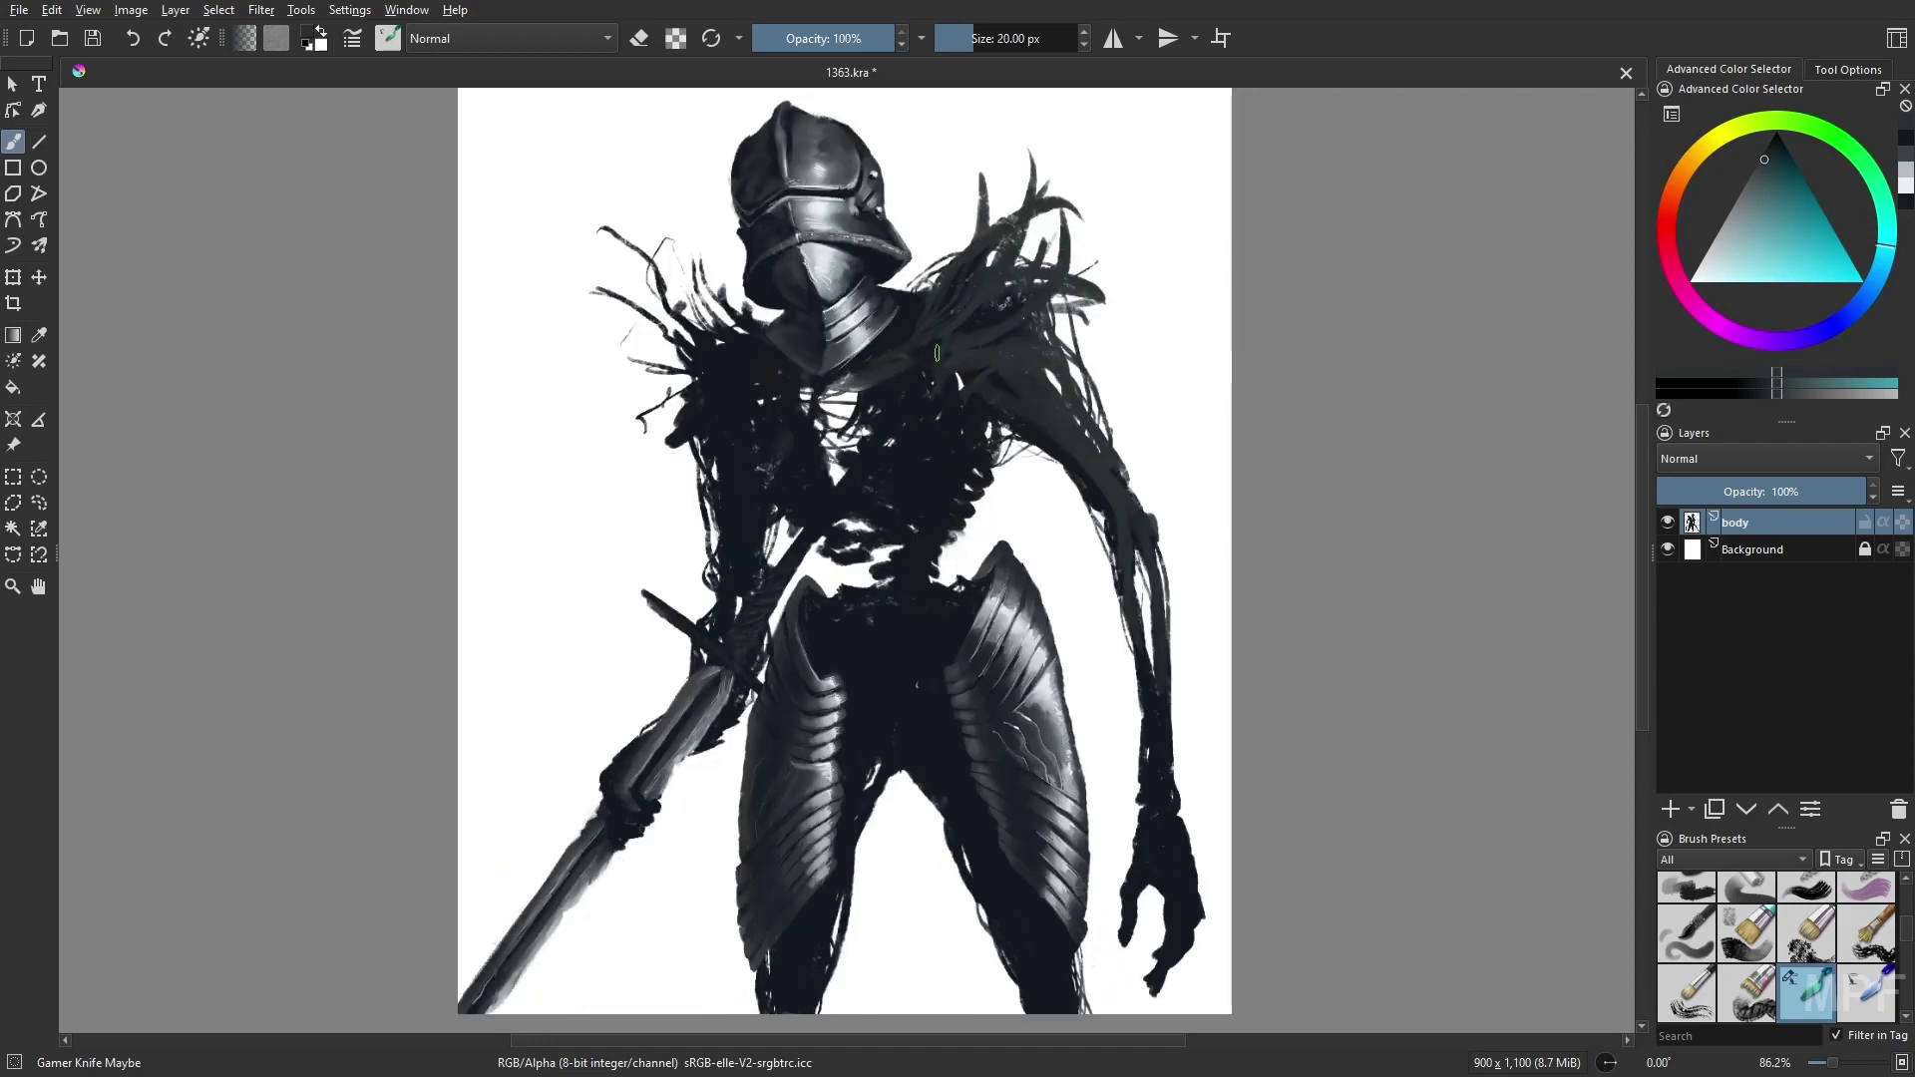
{"action": "key", "text": "bracketright"}
{"action": "mouse_move", "coordinate": [905, 426]}
{"action": "left_mouse_down"}
{"action": "mouse_move", "coordinate": [960, 399]}
{"action": "mouse_move", "coordinate": [889, 490]}
{"action": "mouse_move", "coordinate": [933, 502]}
{"action": "mouse_move", "coordinate": [856, 460]}
{"action": "mouse_move", "coordinate": [926, 465]}
{"action": "mouse_move", "coordinate": [860, 410]}
{"action": "left_mouse_up"}
{"action": "key", "text": "m"}
{"action": "key", "text": "bracketleft"}
{"action": "key", "text": "bracketleft"}
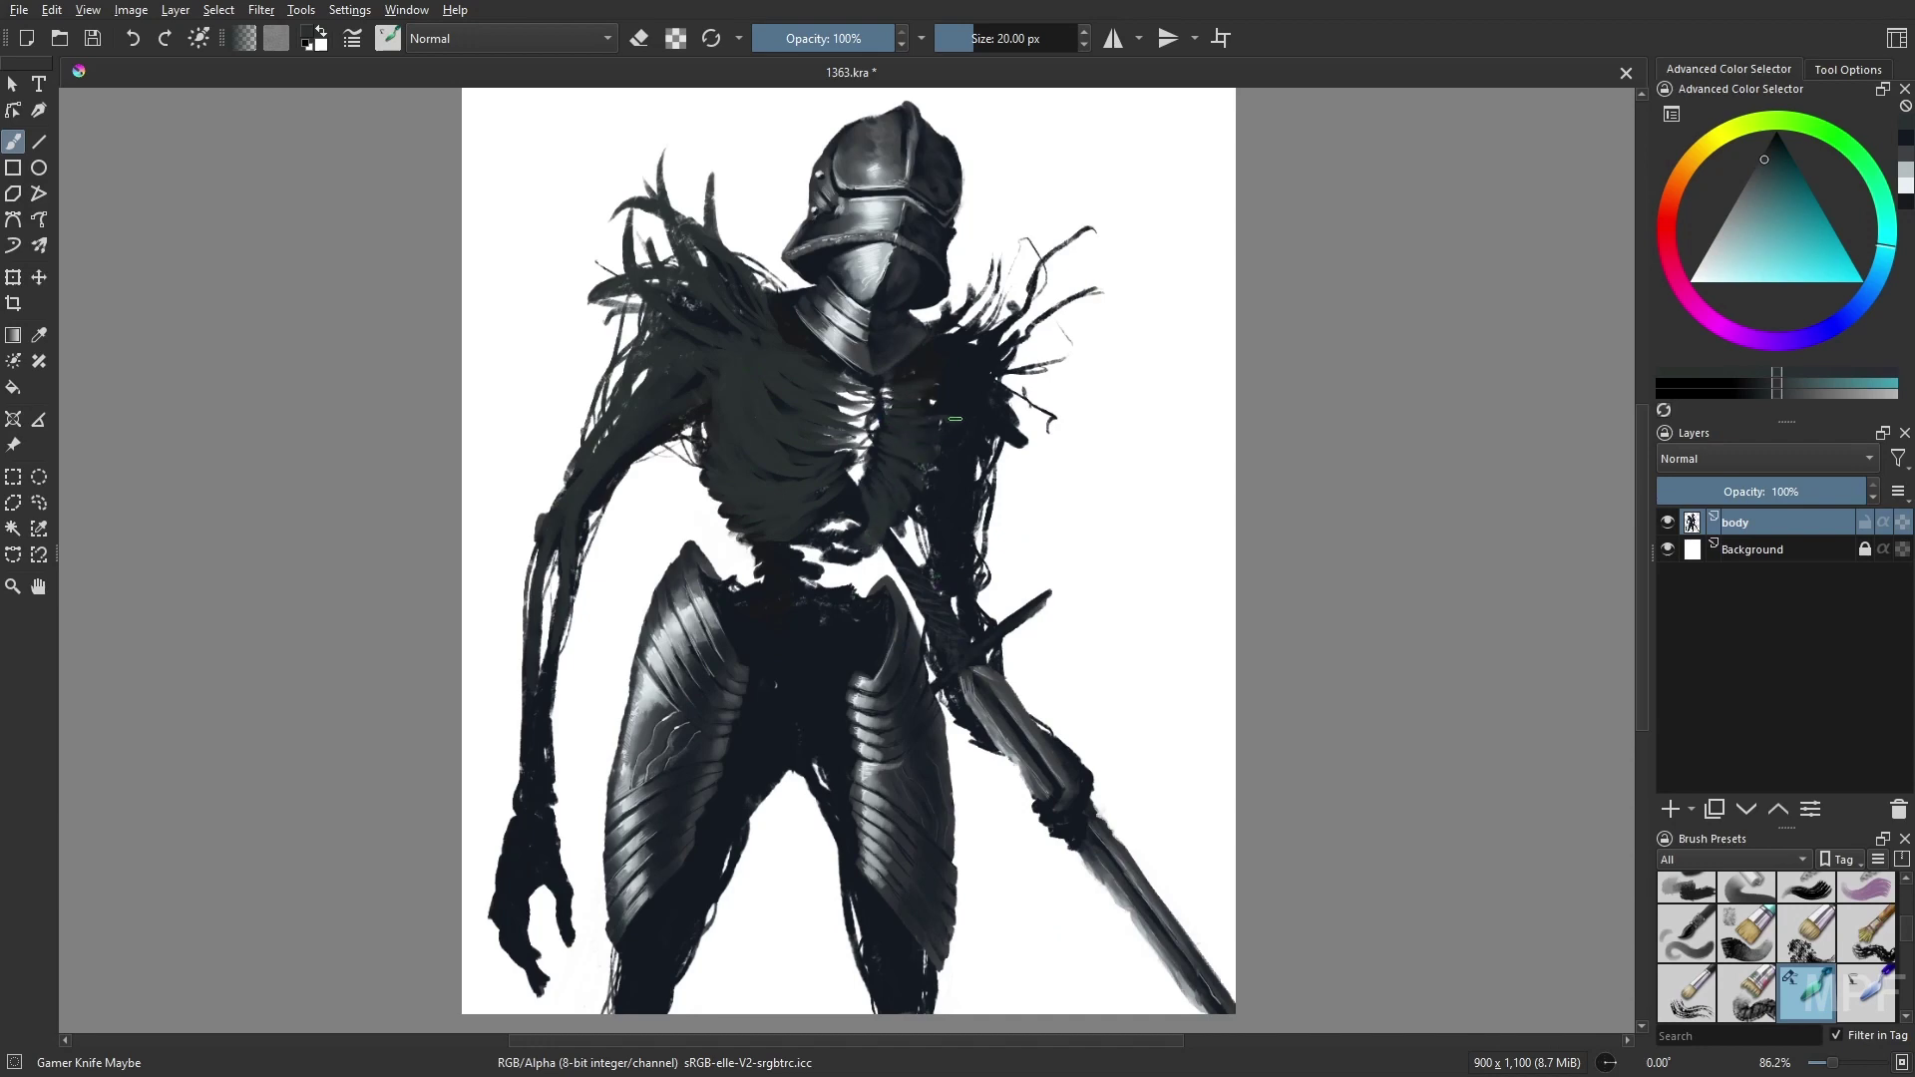
- Tone the sword-side shoulder in dark teal-grey and shade the neck armour in a sampled blue-grey, reducing the brush to 15 px
{"action": "left_click_drag", "start_coordinate": [923, 429], "coordinate": [966, 394]}
{"action": "key", "text": "ctrl+z"}
{"action": "left_click", "coordinate": [918, 580], "text": "ctrl"}
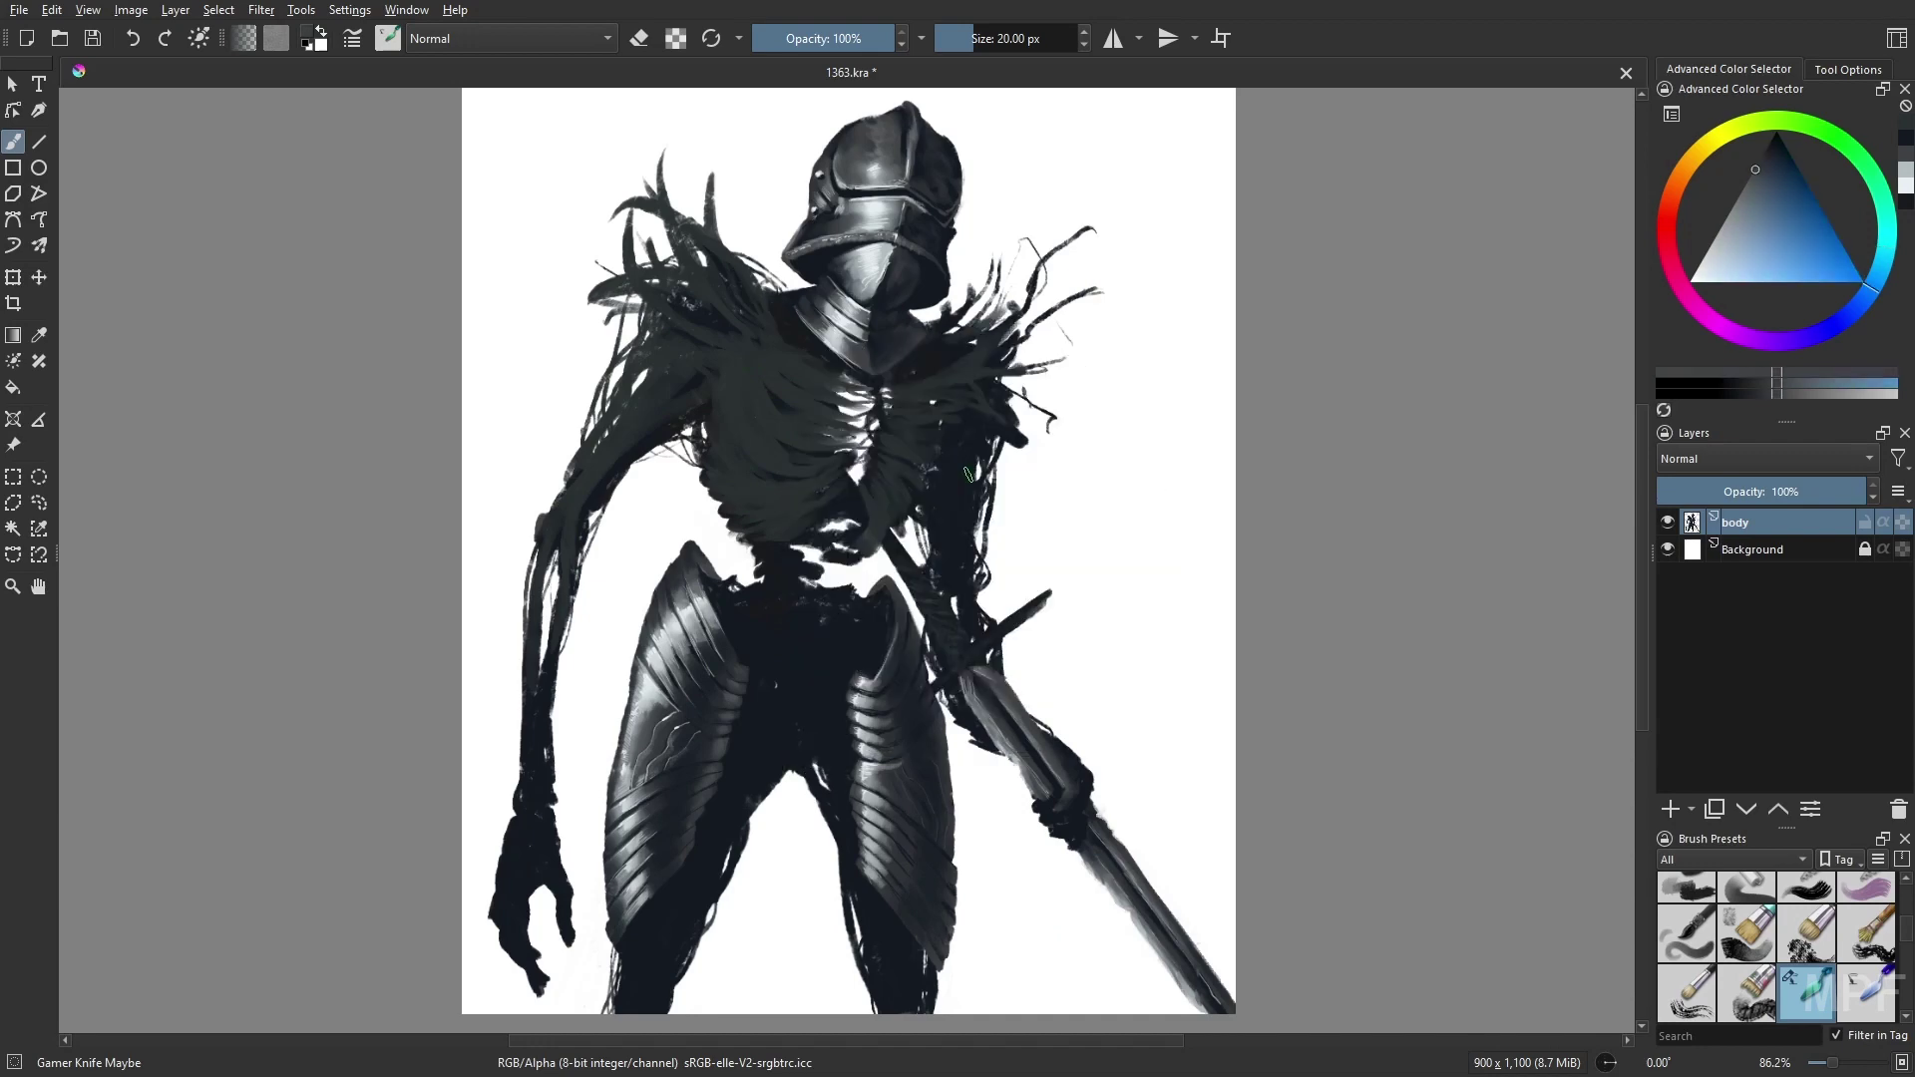
{"action": "key", "text": "m"}
{"action": "key", "text": "m"}
{"action": "key", "text": "bracketleft"}
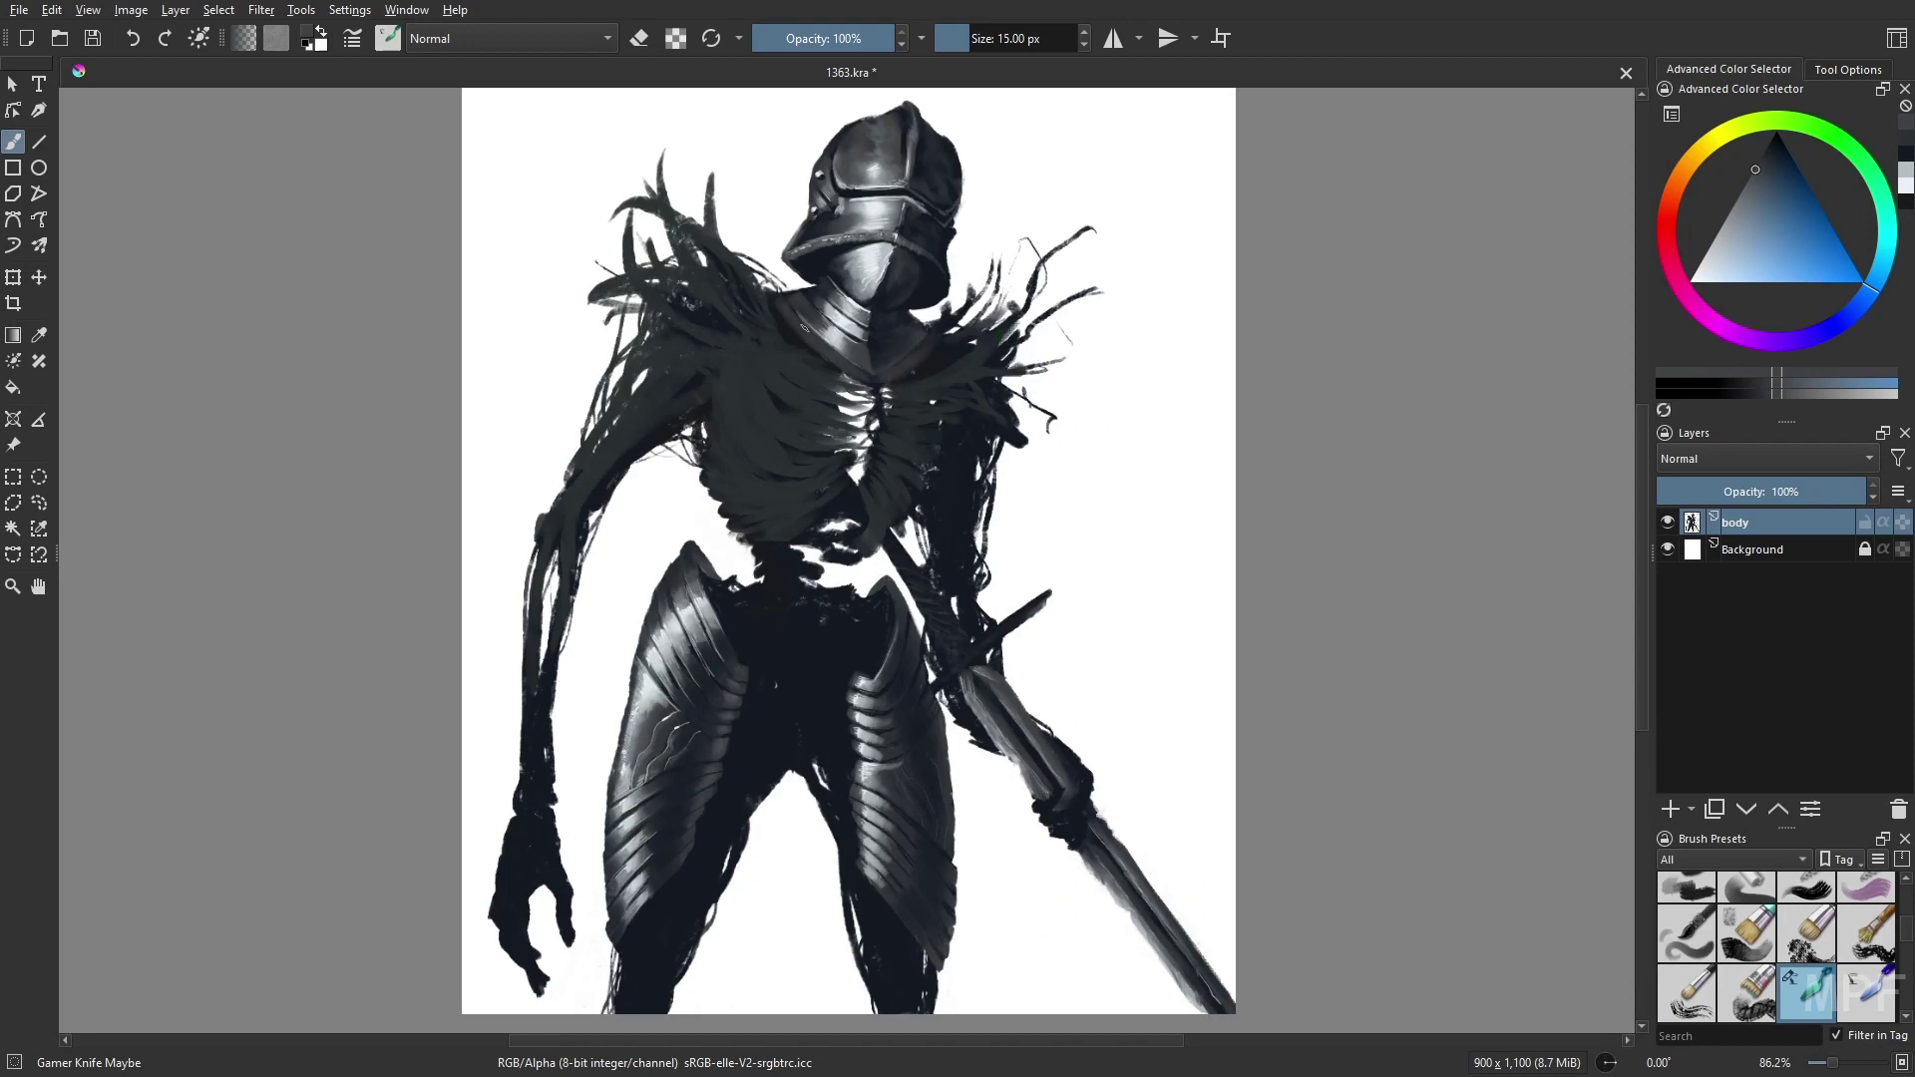
- Sharpen the neck armour's bands with thin light grey lines from the liner brush at 3 px
{"action": "right_click", "coordinate": [885, 330]}
{"action": "left_click", "coordinate": [885, 329]}
{"action": "key", "text": "slash"}
{"action": "key", "text": "m"}
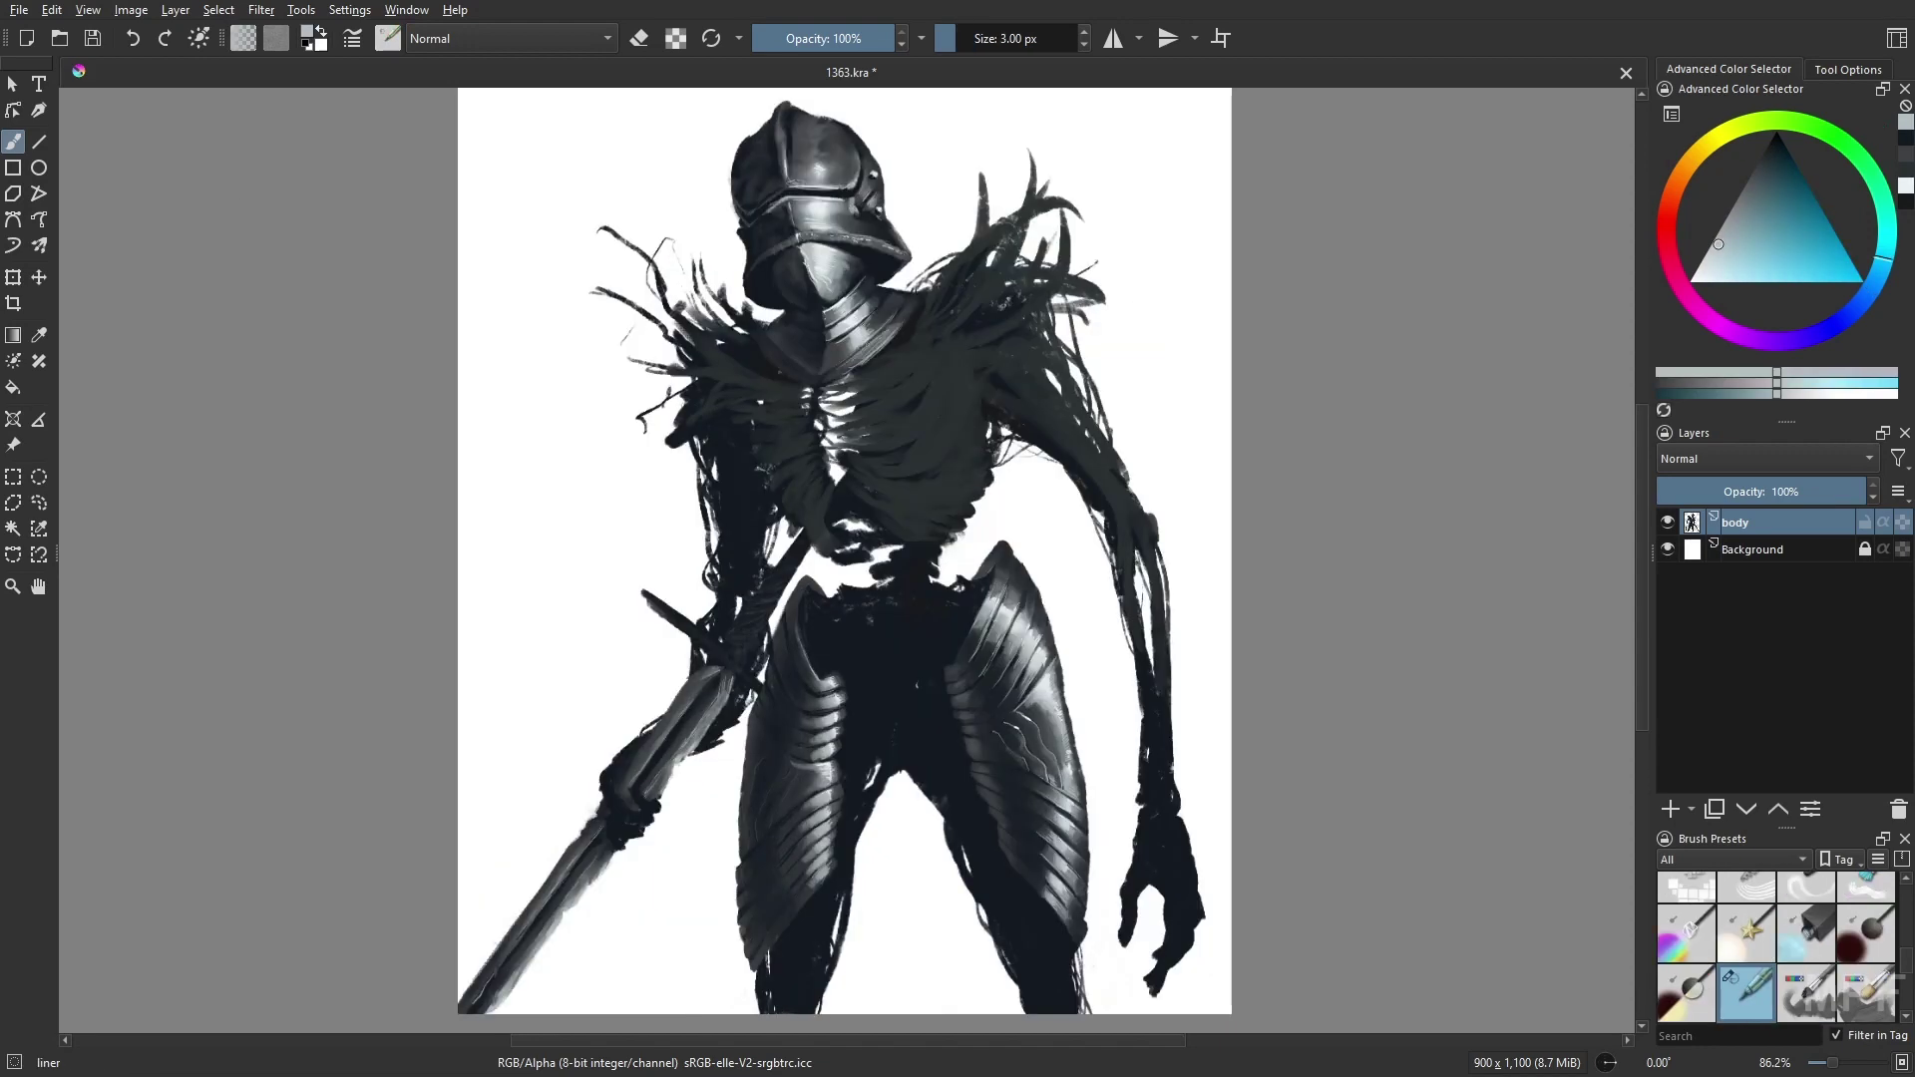
- Model the hanging hand and forearm with dark teal-grey Gamer Knife Maybe strokes at 15 px
{"action": "key", "text": "slash"}
{"action": "right_click", "coordinate": [1198, 734]}
{"action": "left_click", "coordinate": [1198, 734]}
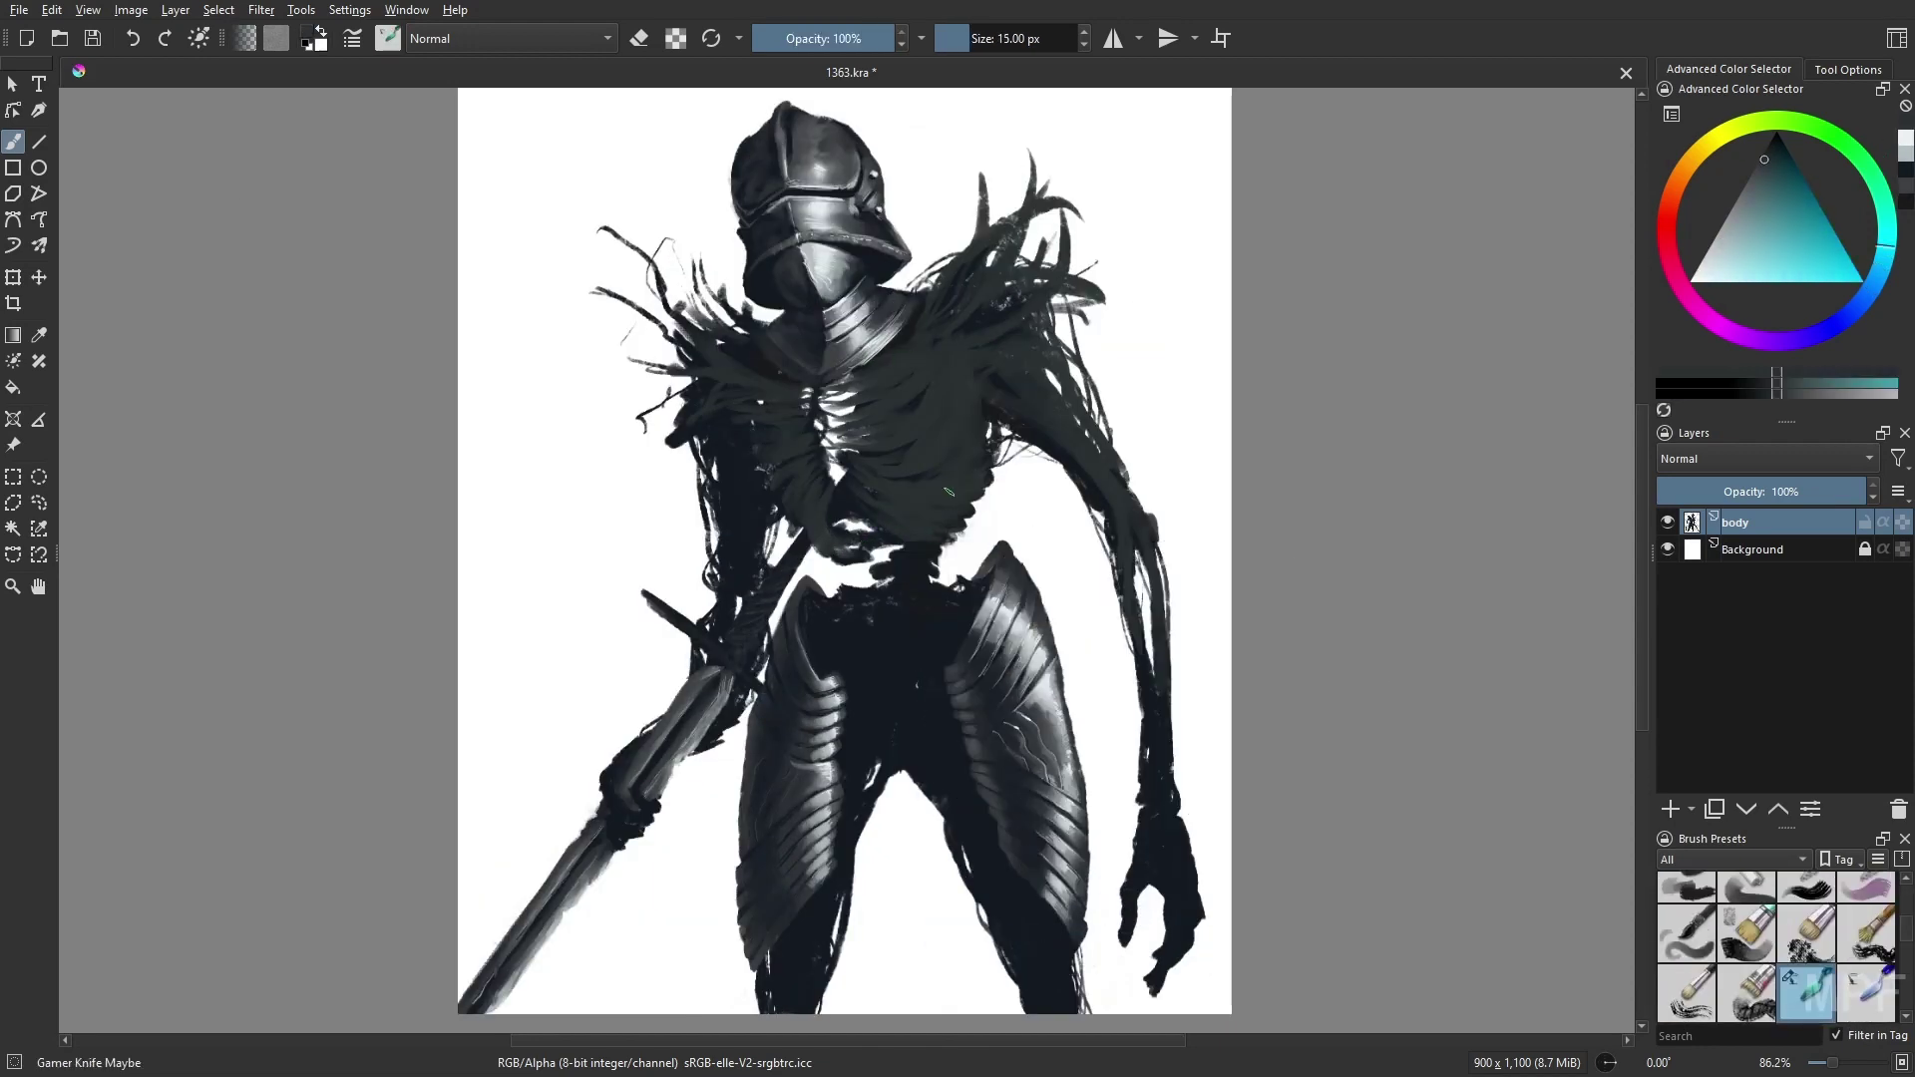
{"action": "key", "text": "m"}
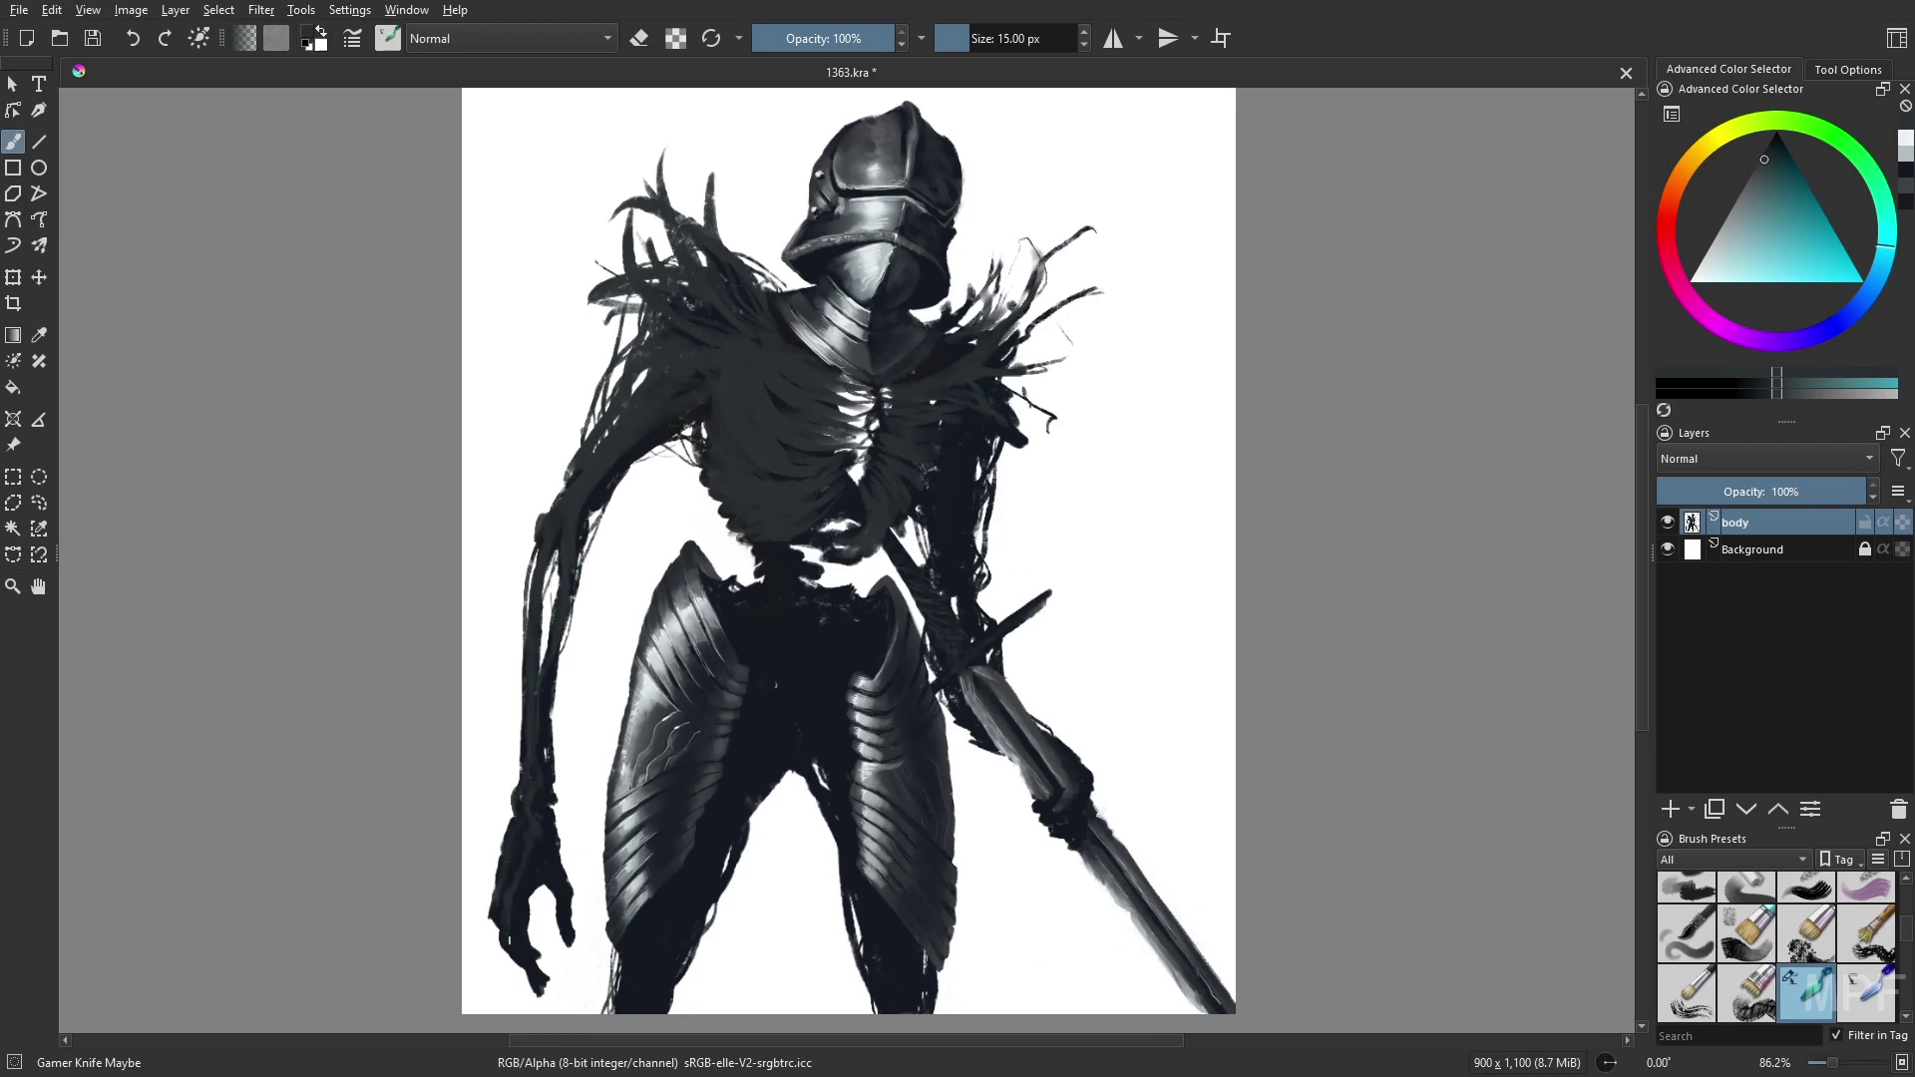
{"action": "left_click_drag", "start_coordinate": [544, 836], "coordinate": [564, 932]}
{"action": "left_click_drag", "start_coordinate": [550, 798], "coordinate": [548, 874]}
{"action": "left_click_drag", "start_coordinate": [543, 748], "coordinate": [563, 639]}
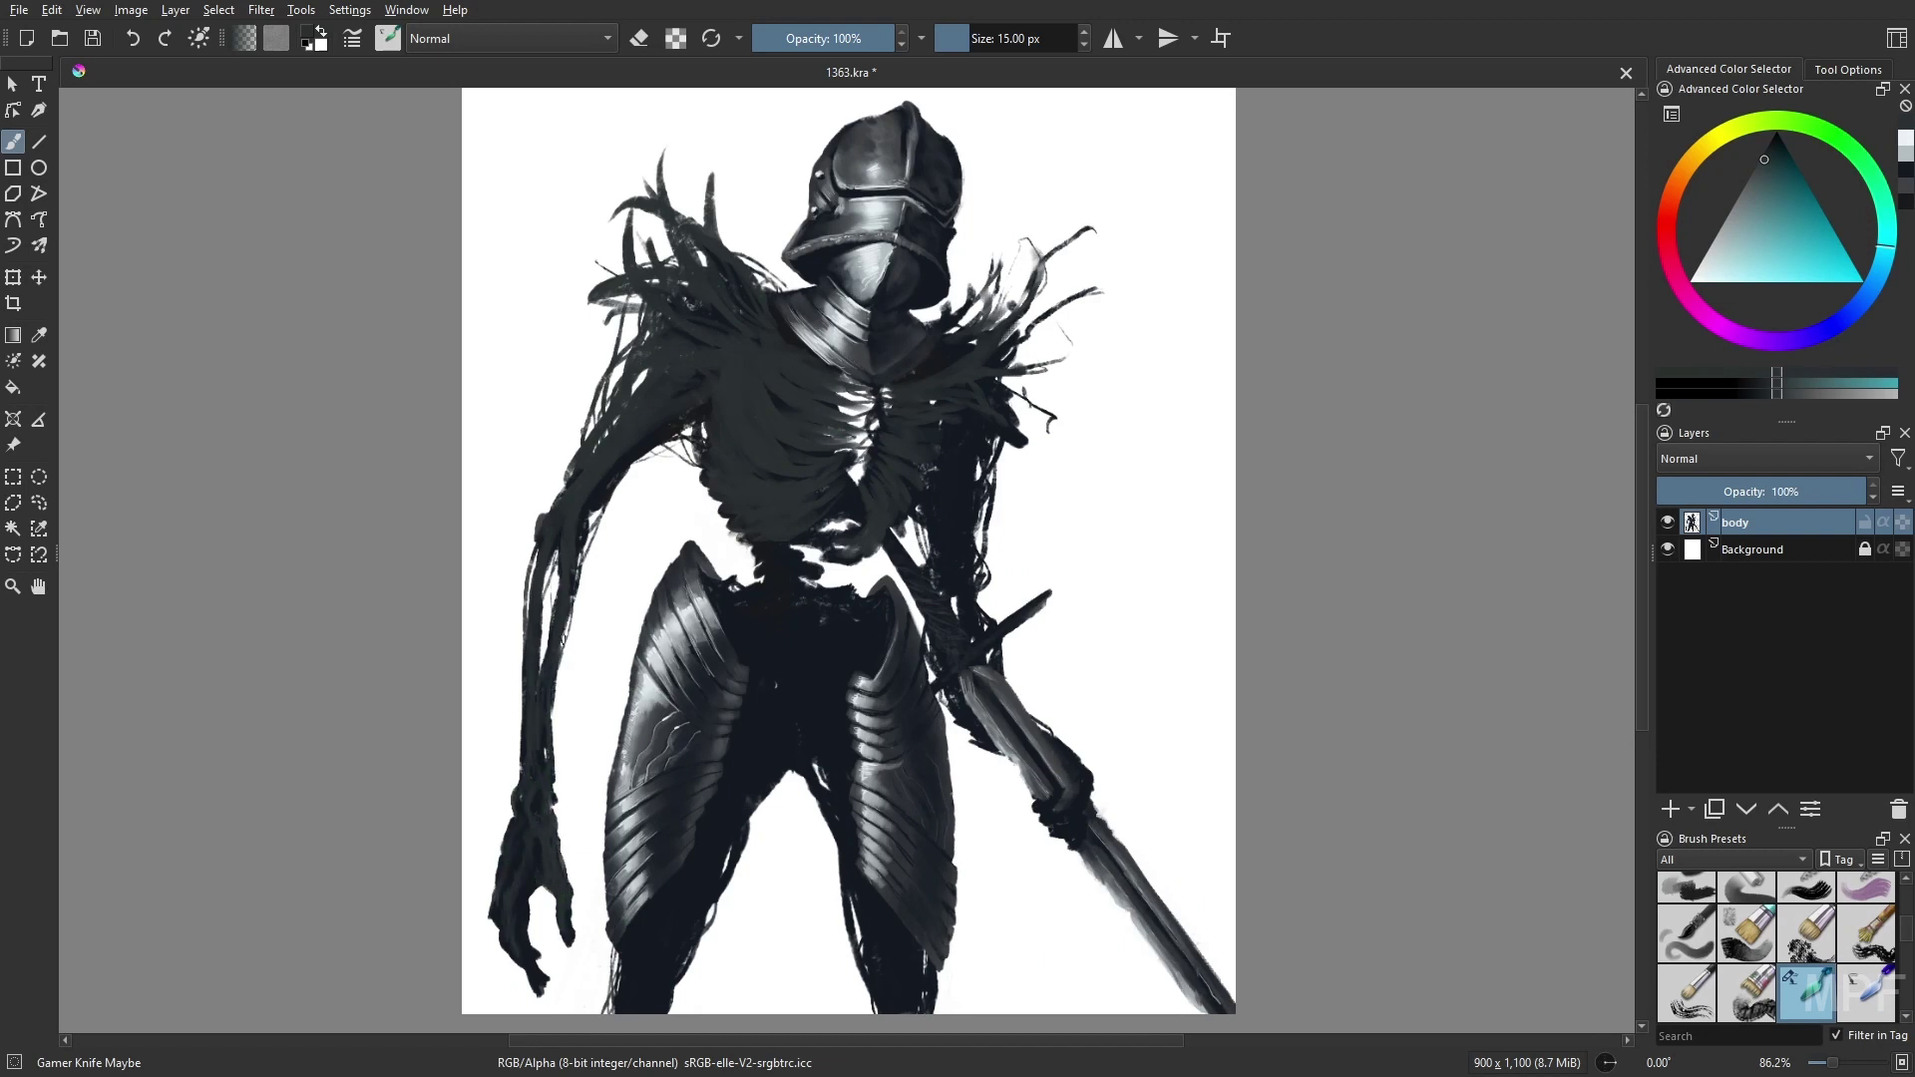
- Paint long dark teal-grey strands along the sword-holding arm, reducing the brush to 12 px
{"action": "left_click_drag", "start_coordinate": [959, 574], "coordinate": [975, 441]}
{"action": "mouse_move", "coordinate": [970, 497]}
{"action": "left_mouse_down"}
{"action": "mouse_move", "coordinate": [976, 445]}
{"action": "mouse_move", "coordinate": [954, 643]}
{"action": "mouse_move", "coordinate": [937, 599]}
{"action": "mouse_move", "coordinate": [958, 654]}
{"action": "mouse_move", "coordinate": [971, 616]}
{"action": "mouse_move", "coordinate": [936, 622]}
{"action": "mouse_move", "coordinate": [950, 579]}
{"action": "mouse_move", "coordinate": [920, 578]}
{"action": "mouse_move", "coordinate": [963, 418]}
{"action": "left_mouse_up"}
{"action": "key", "text": "bracketleft"}
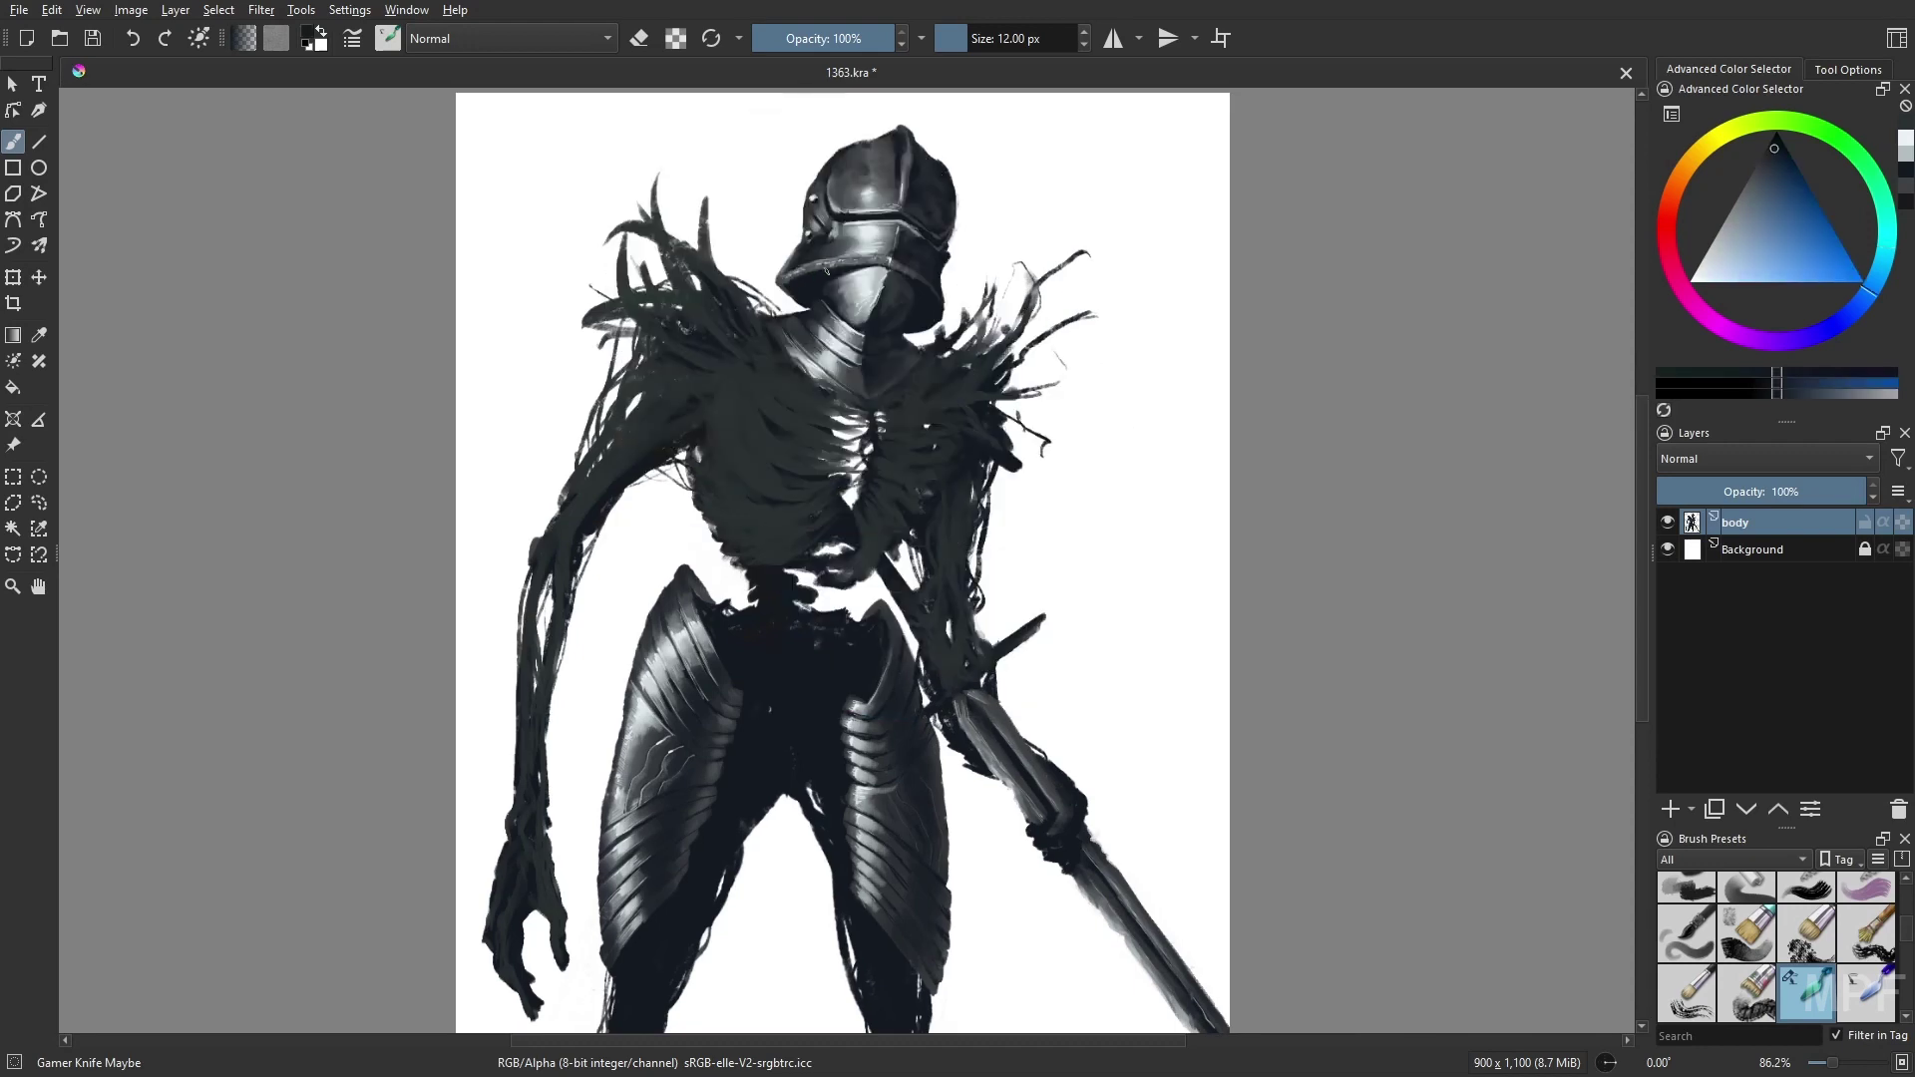
- Darken the gaps between the sword-side ribs with near-black strokes at 18 px
{"action": "right_click", "coordinate": [1017, 510]}
{"action": "key", "text": "bracketright"}
{"action": "key", "text": "bracketright"}
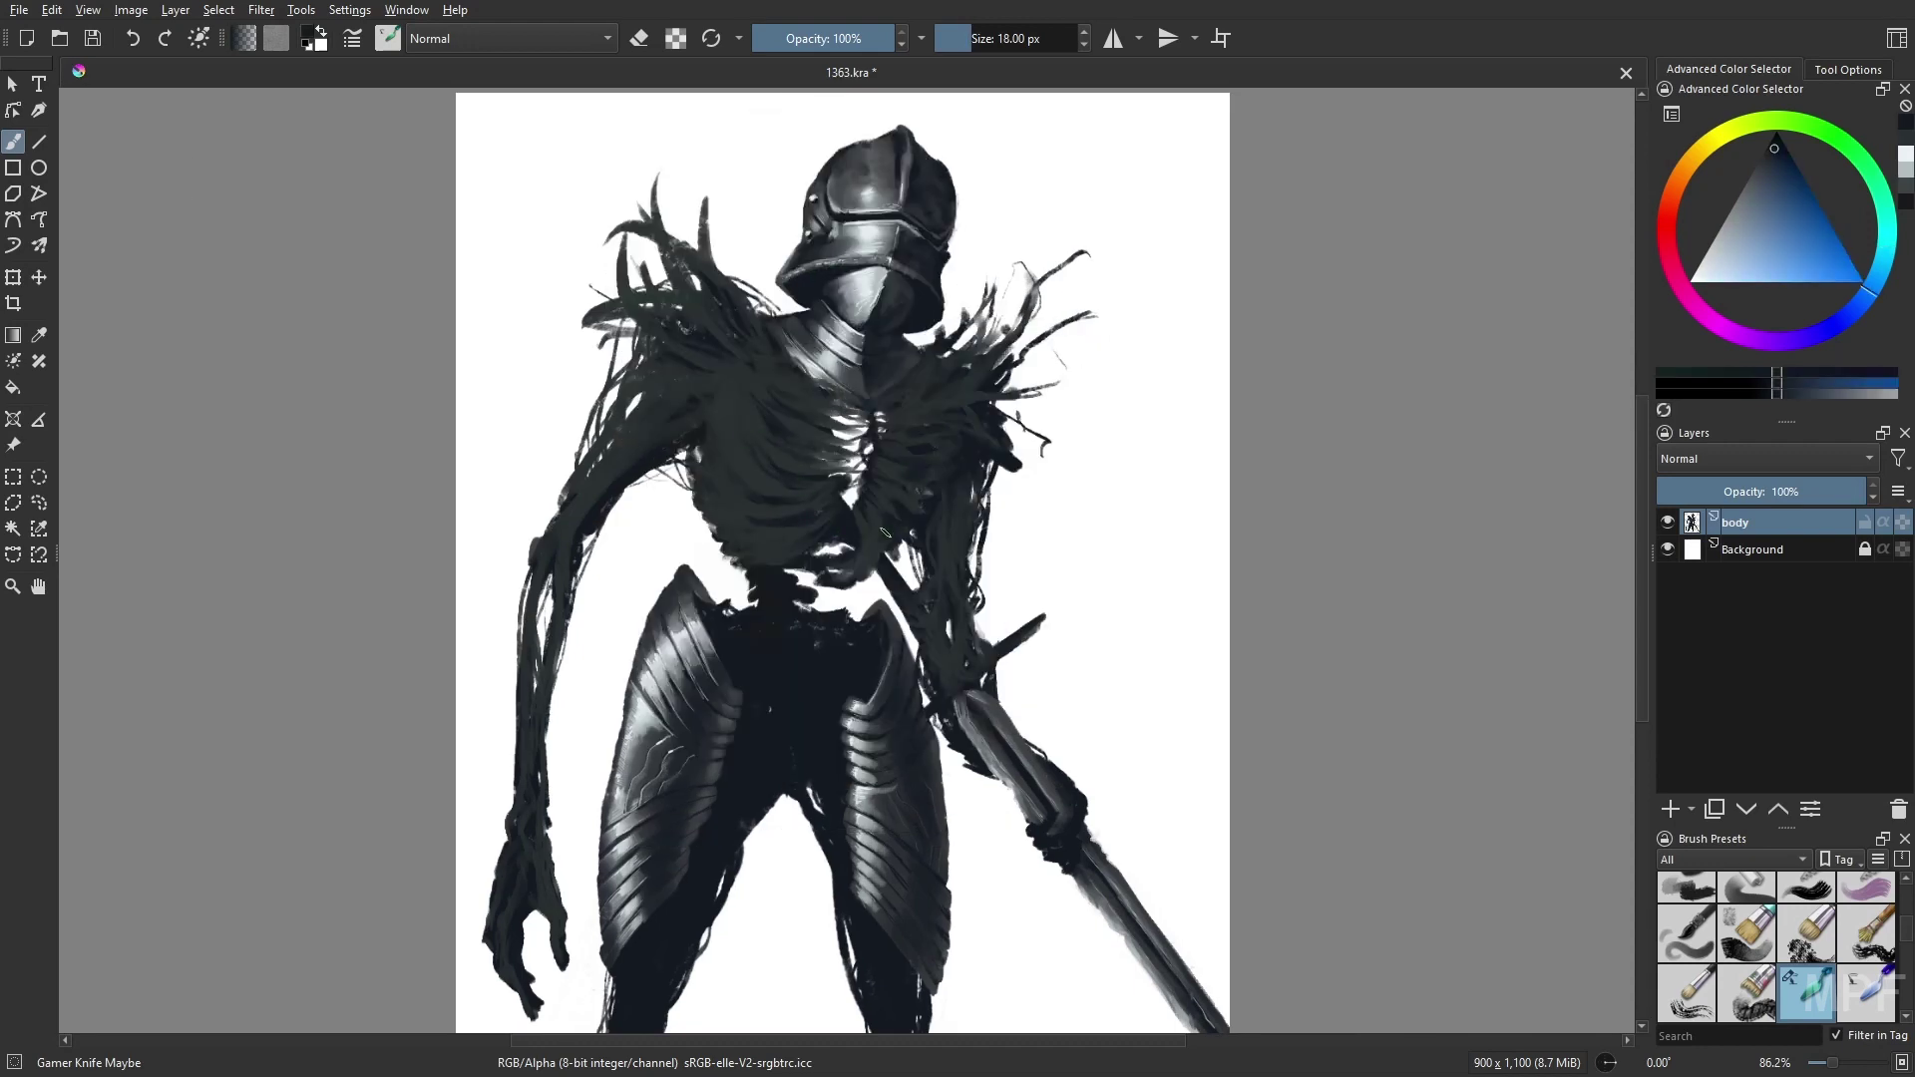
{"action": "key", "text": "m"}
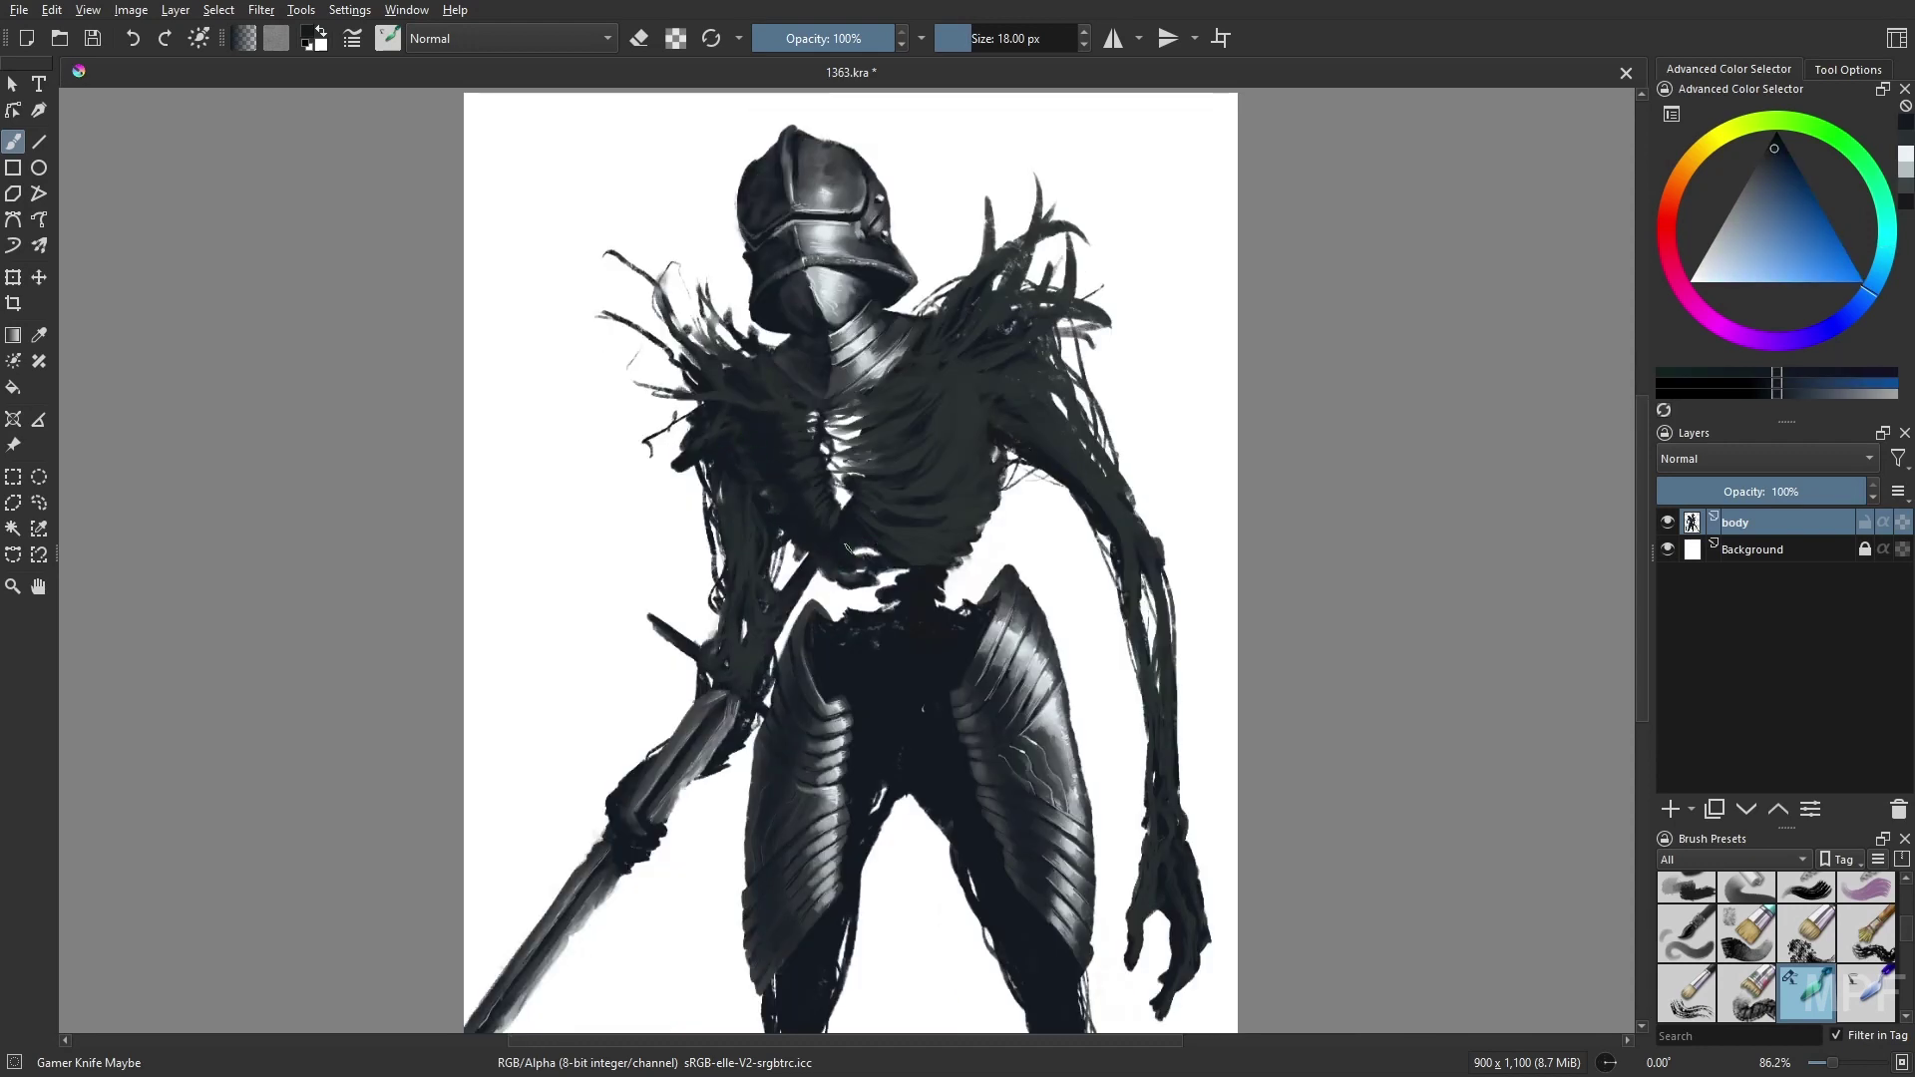
{"action": "key", "text": "m"}
- Build sinewy dark teal-grey strokes over the pelvis, inner thighs and lower legs at 18 px
{"action": "left_click", "coordinate": [836, 676], "text": "ctrl"}
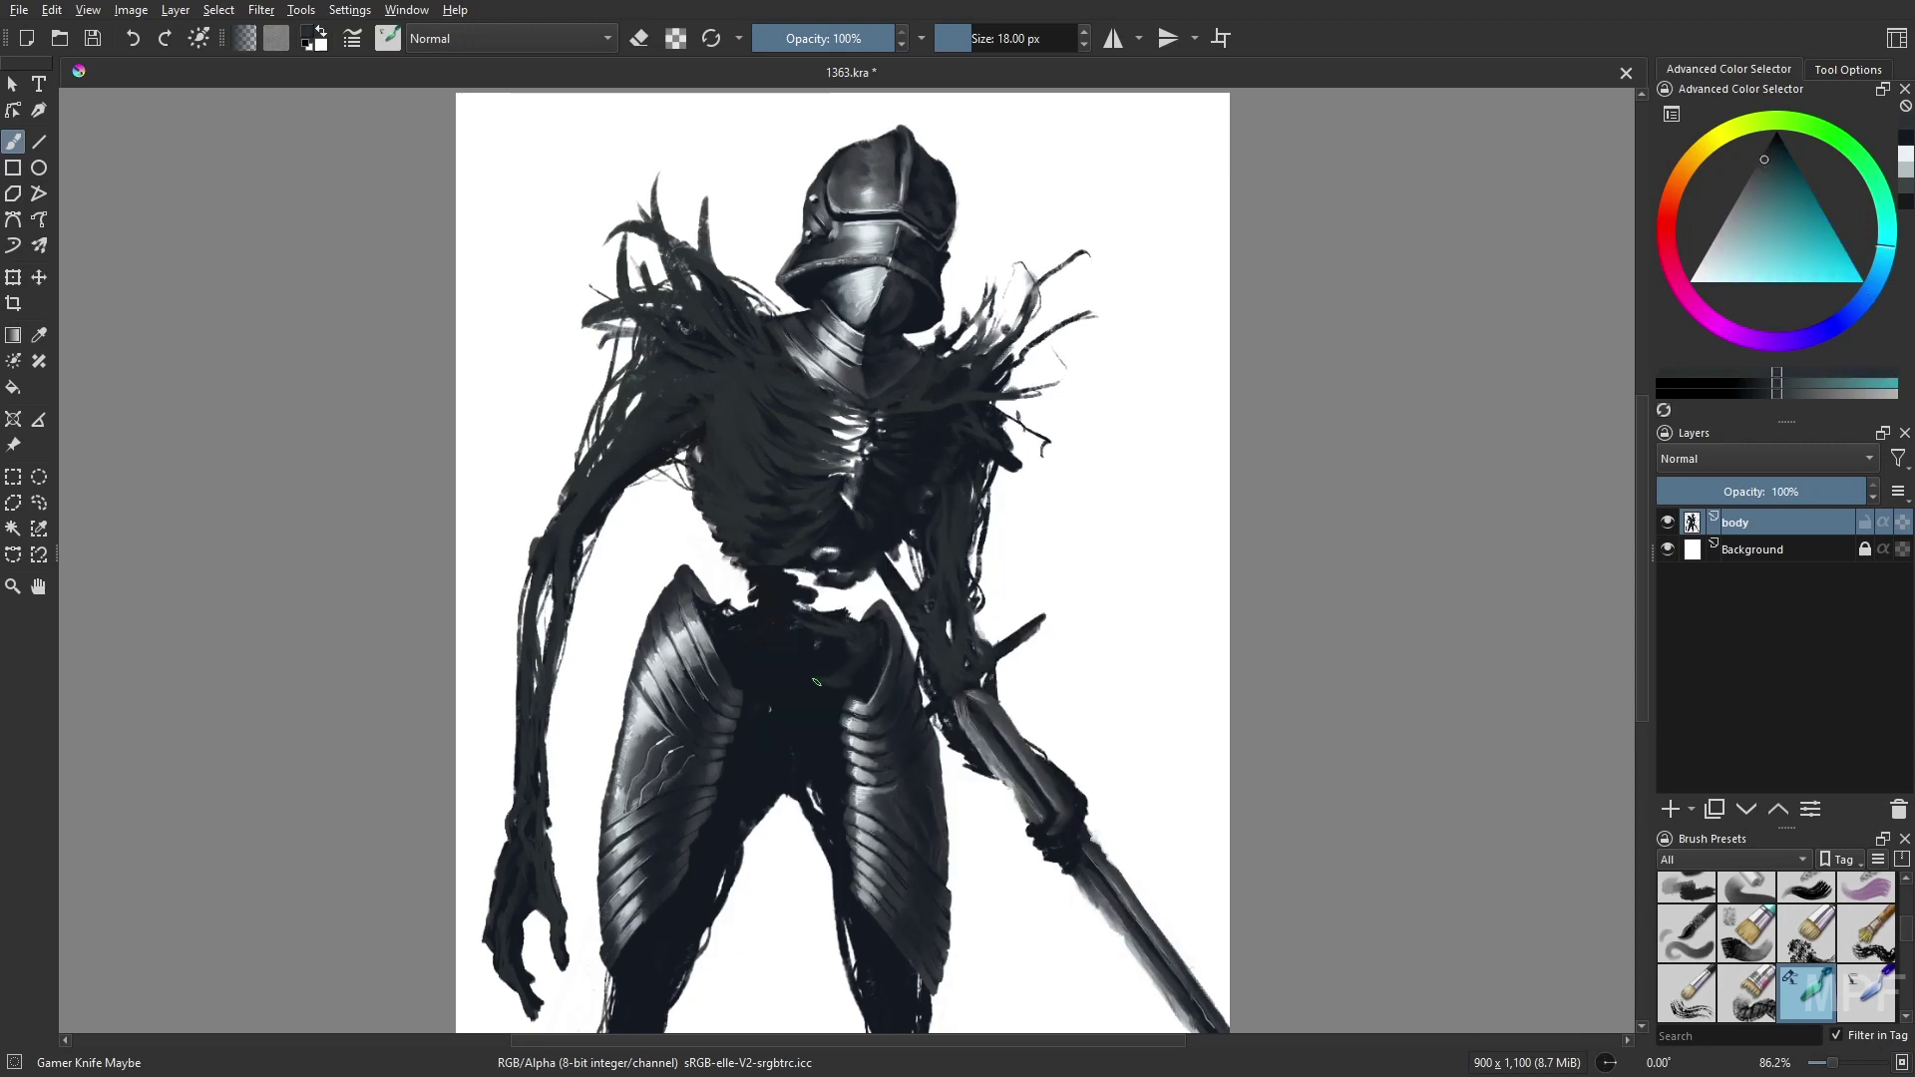
{"action": "key", "text": "m"}
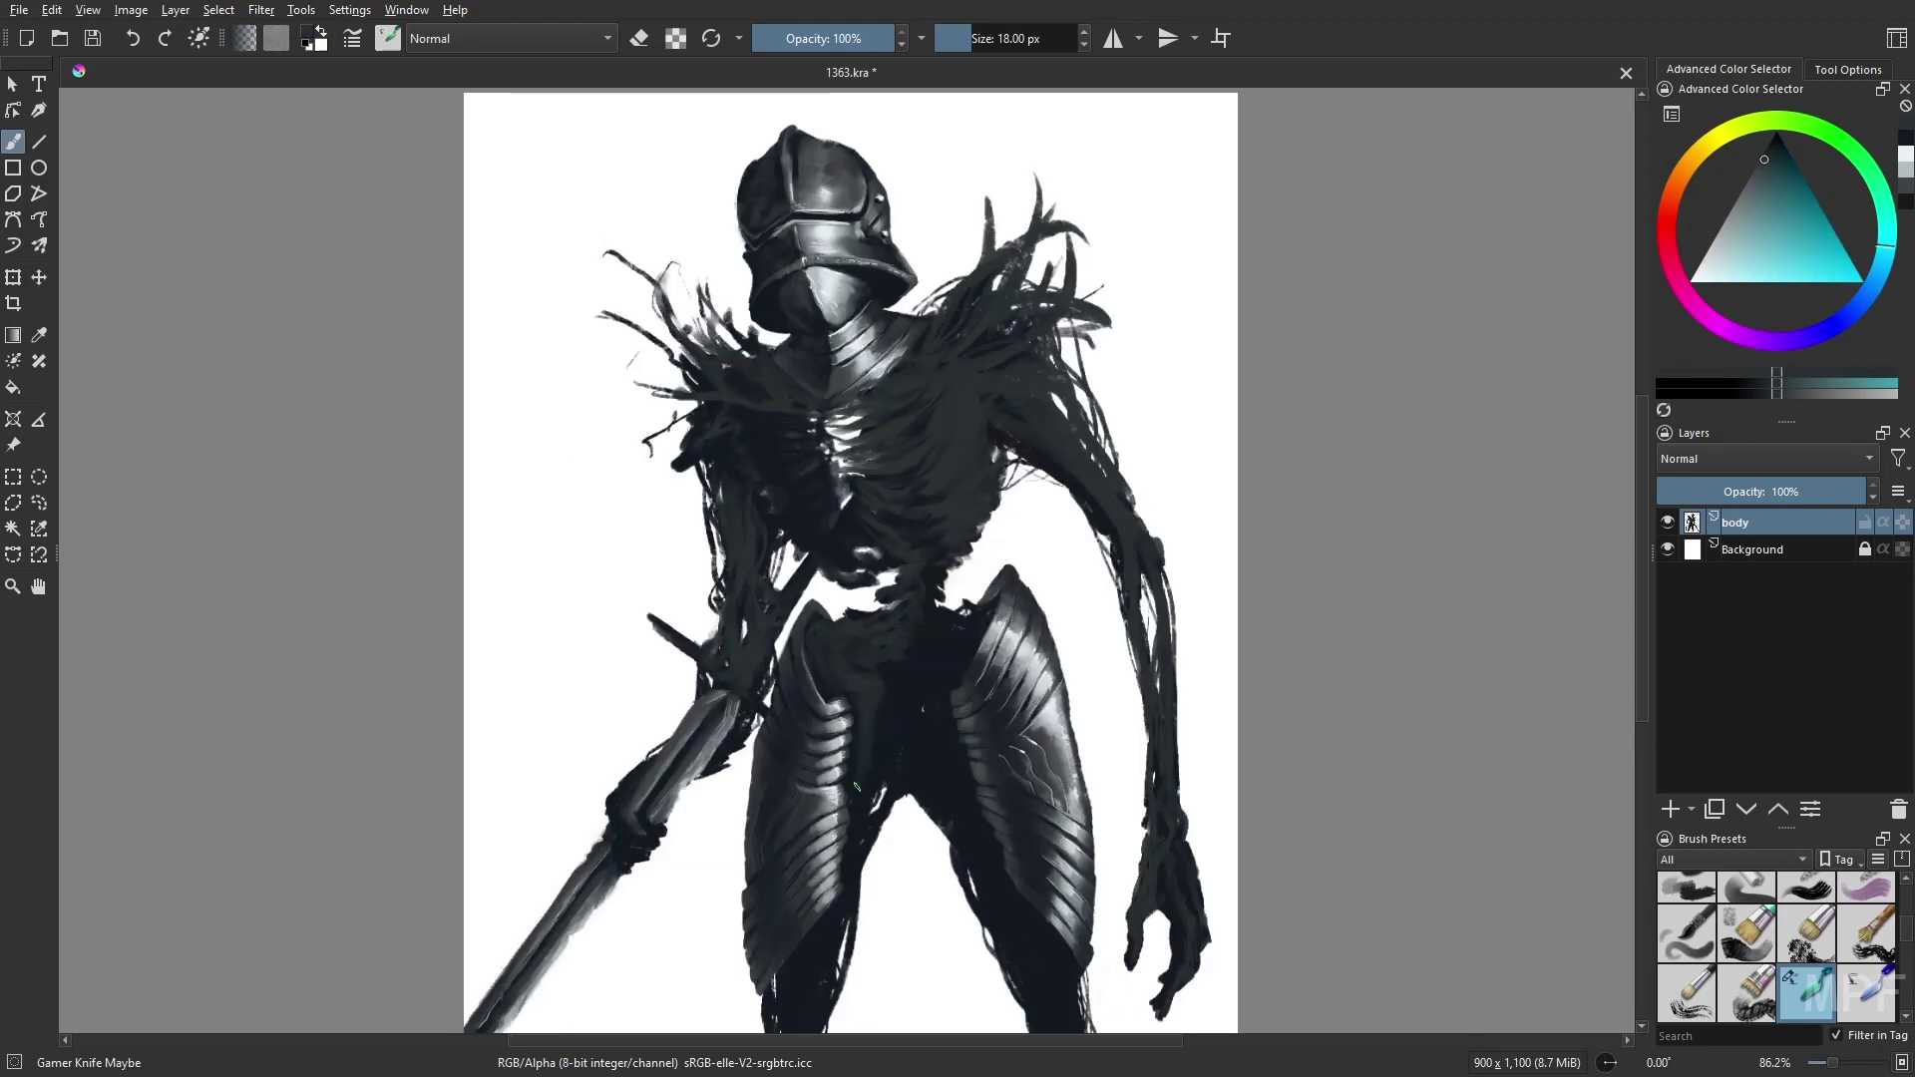
{"action": "scroll", "coordinate": [850, 877], "scroll_direction": "down", "scroll_amount": 2}
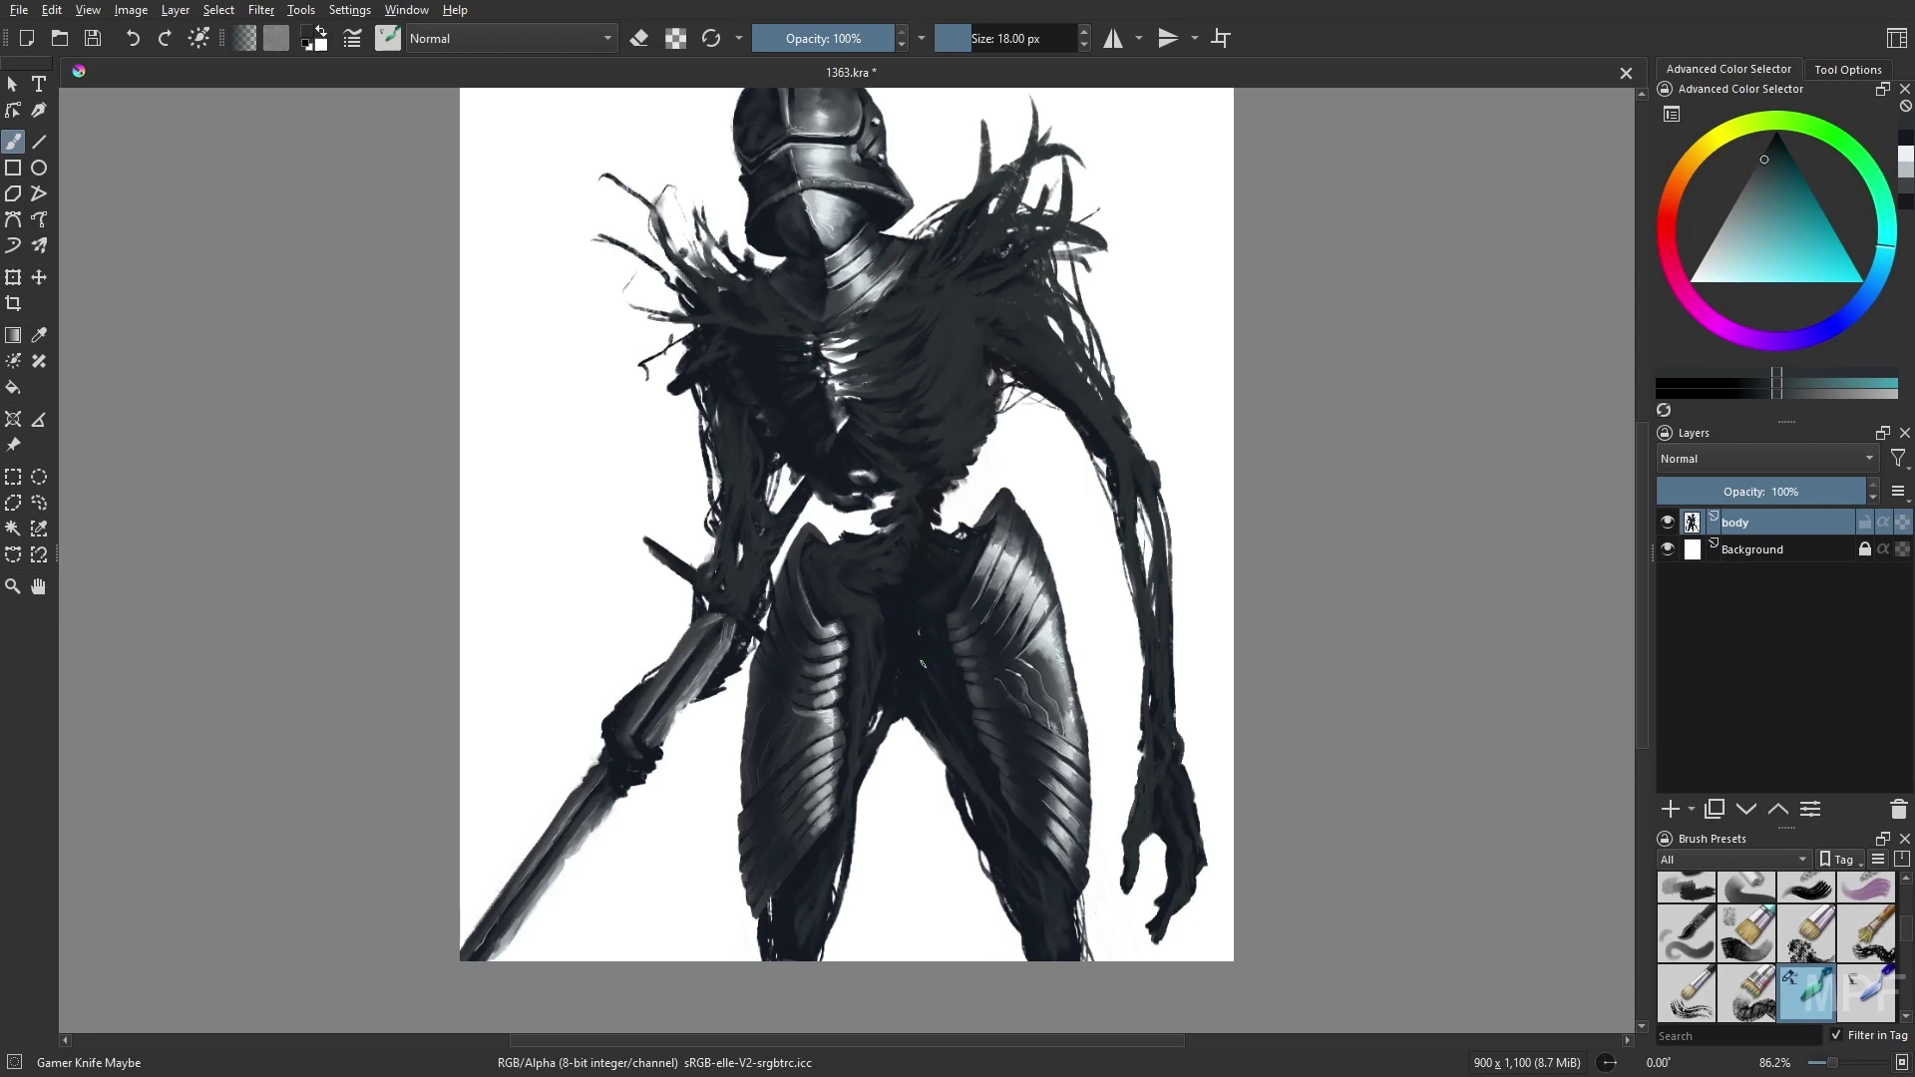
{"action": "key", "text": "m"}
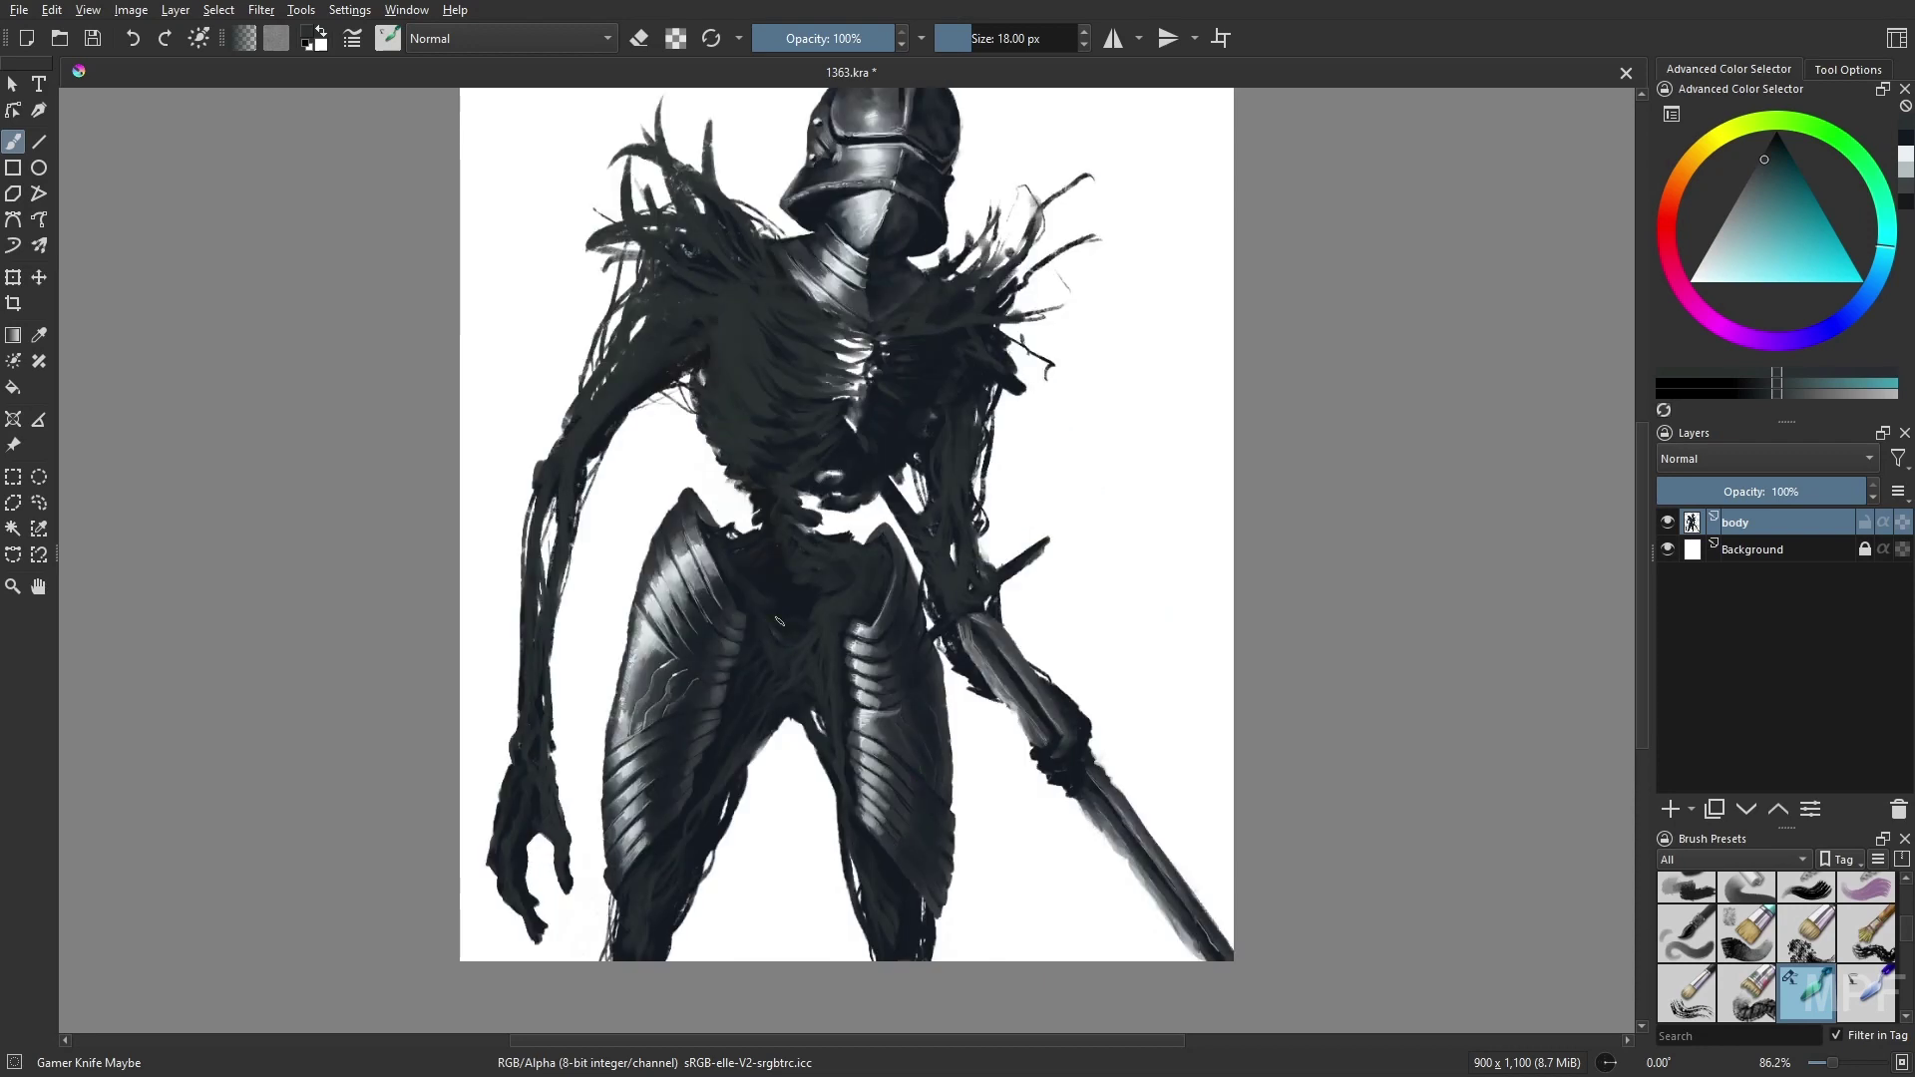
{"action": "scroll", "coordinate": [796, 602], "scroll_direction": "up", "scroll_amount": 1}
- Separate the chest and shoulder strands with sampled near-black strokes at 18 px, then switch back to dark teal-grey
{"action": "left_click", "coordinate": [847, 665], "text": "ctrl"}
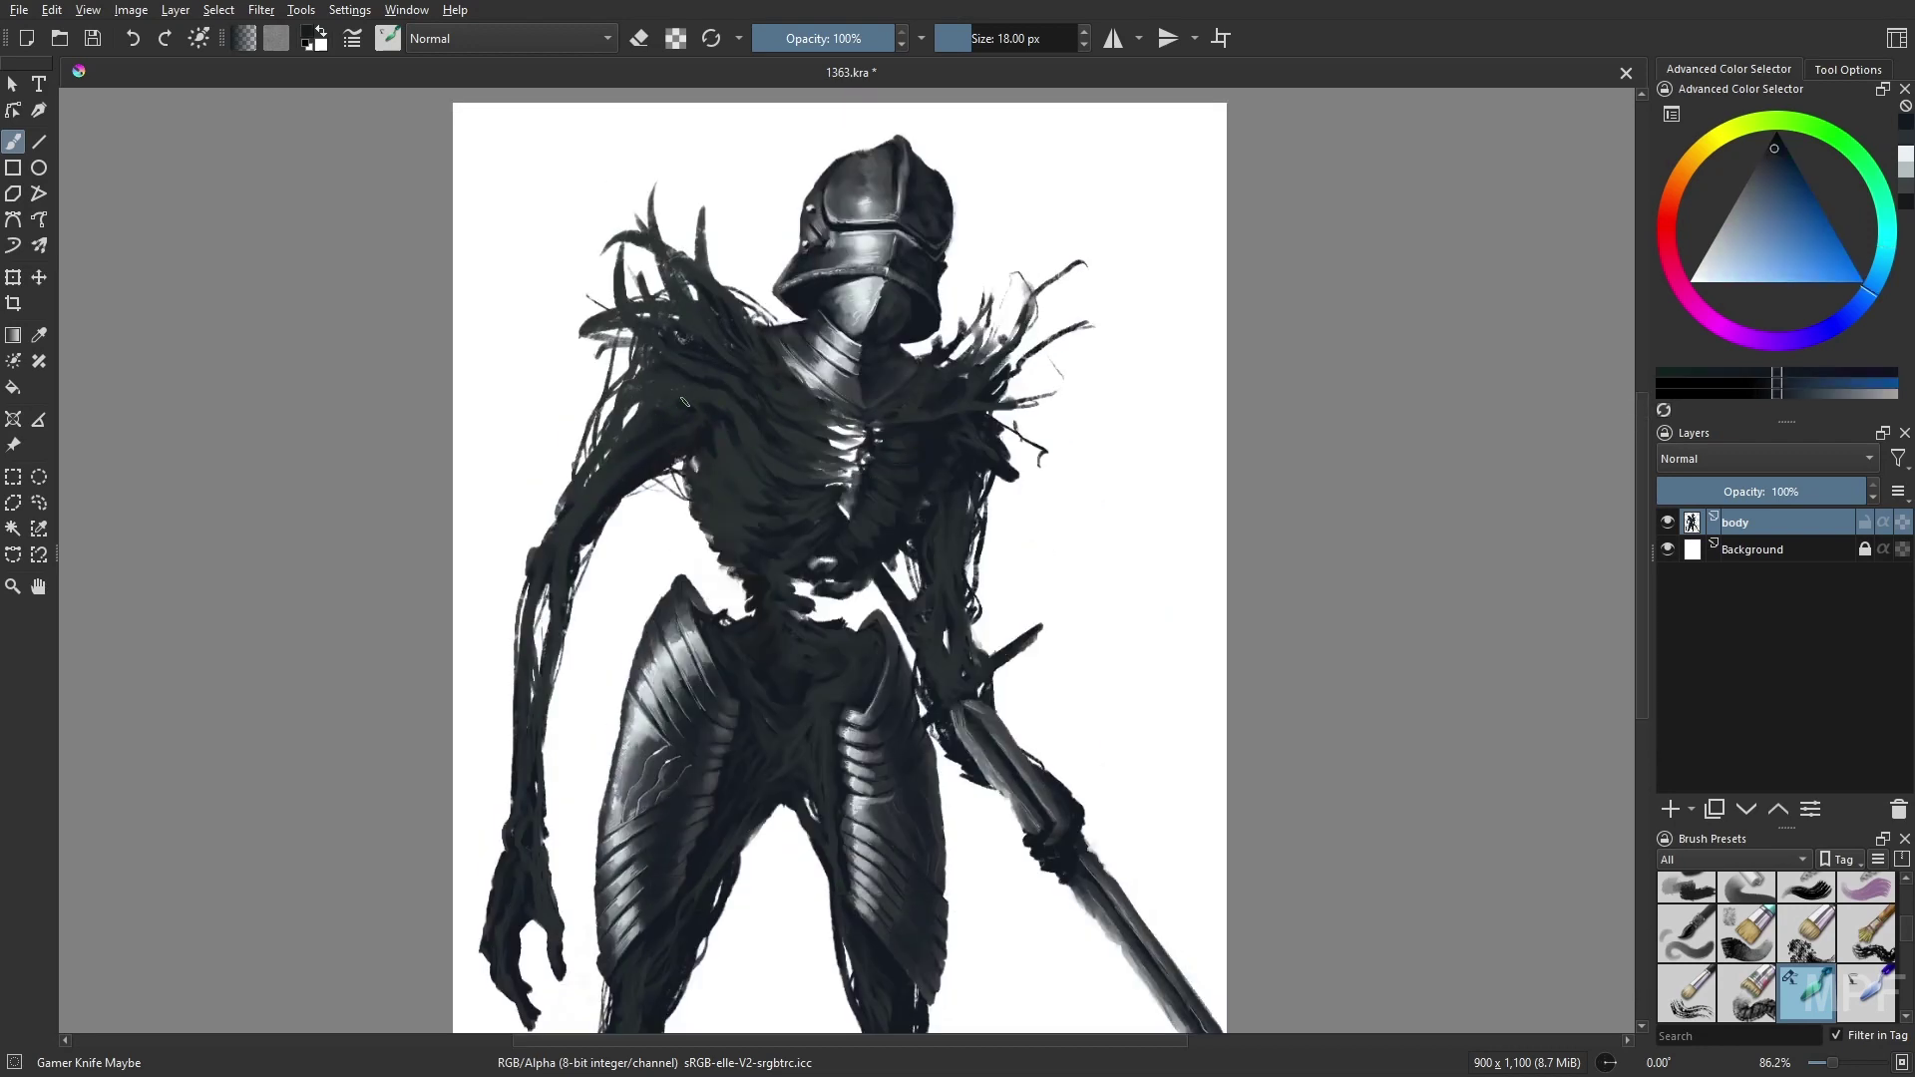
{"action": "mouse_move", "coordinate": [711, 467]}
{"action": "left_mouse_down"}
{"action": "mouse_move", "coordinate": [730, 408]}
{"action": "mouse_move", "coordinate": [796, 389]}
{"action": "left_mouse_up"}
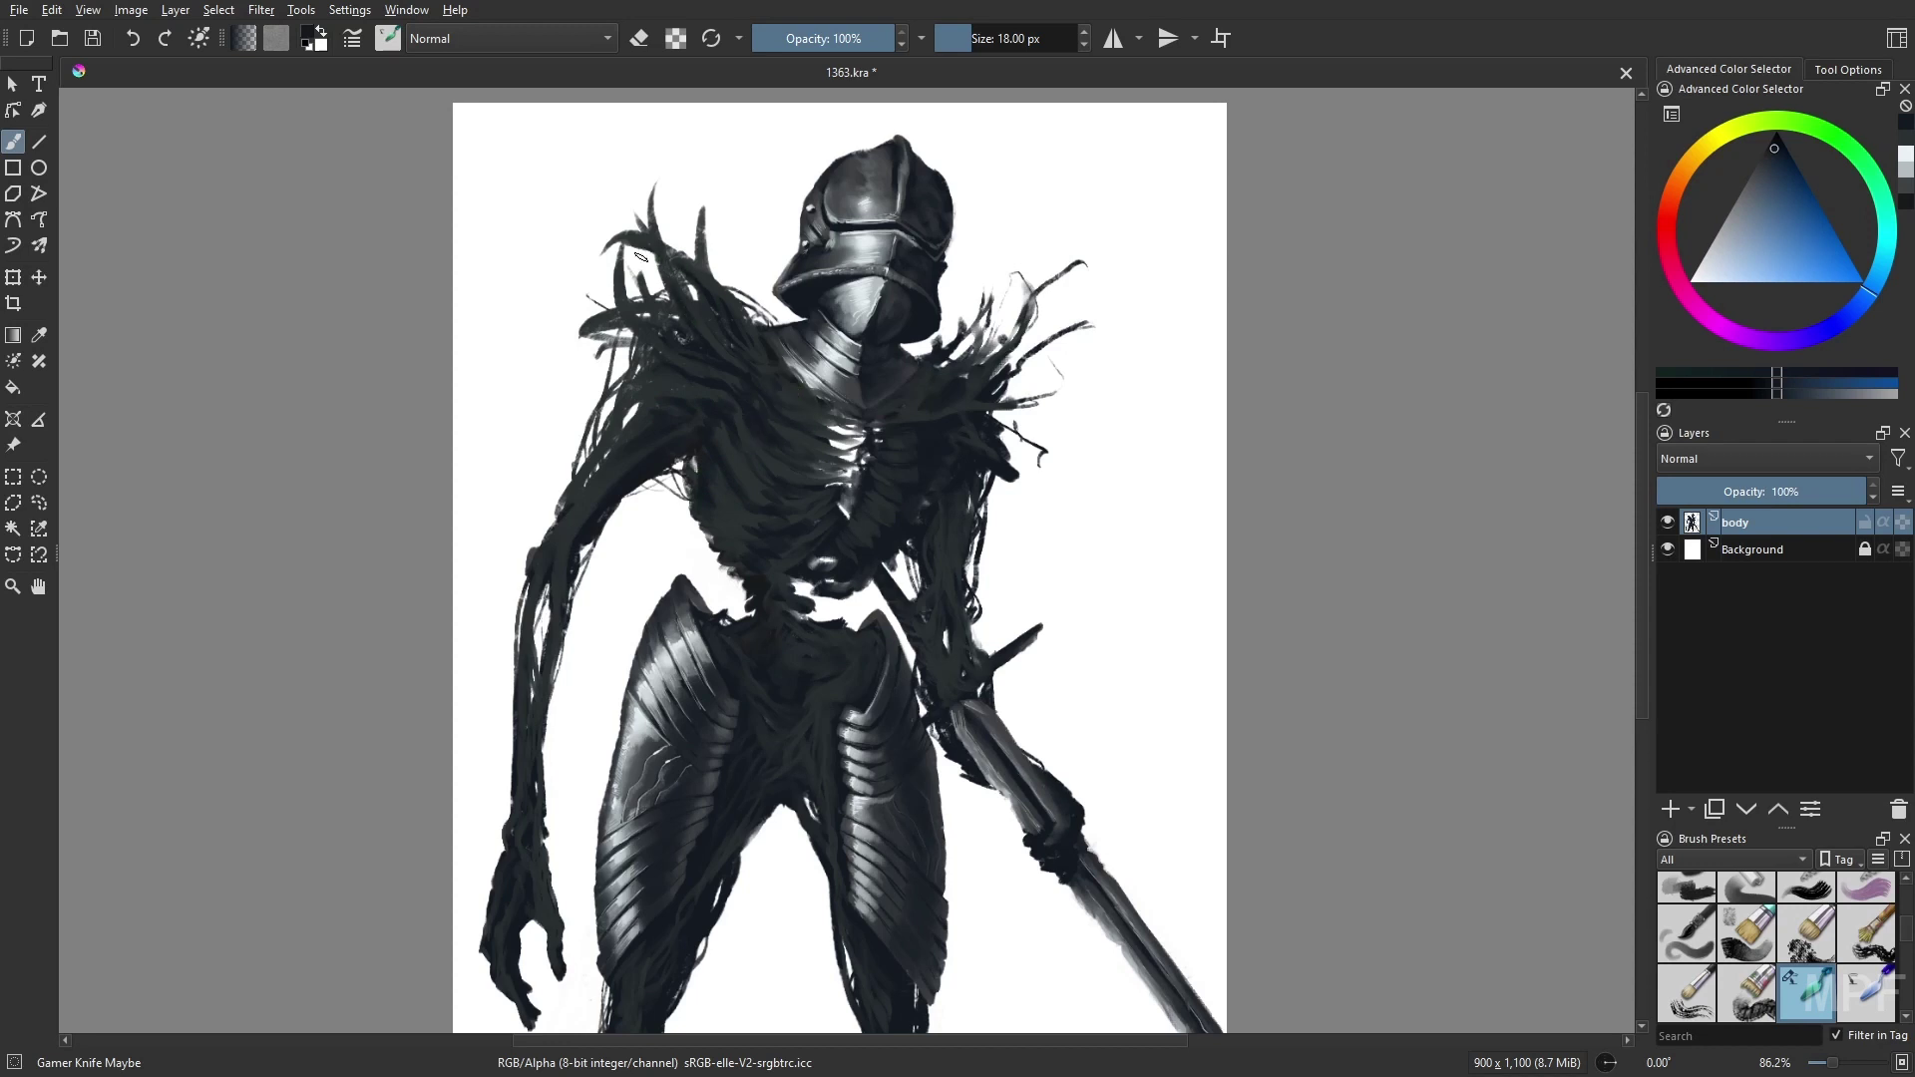
{"action": "right_click", "coordinate": [531, 765]}
{"action": "left_click", "coordinate": [536, 855]}
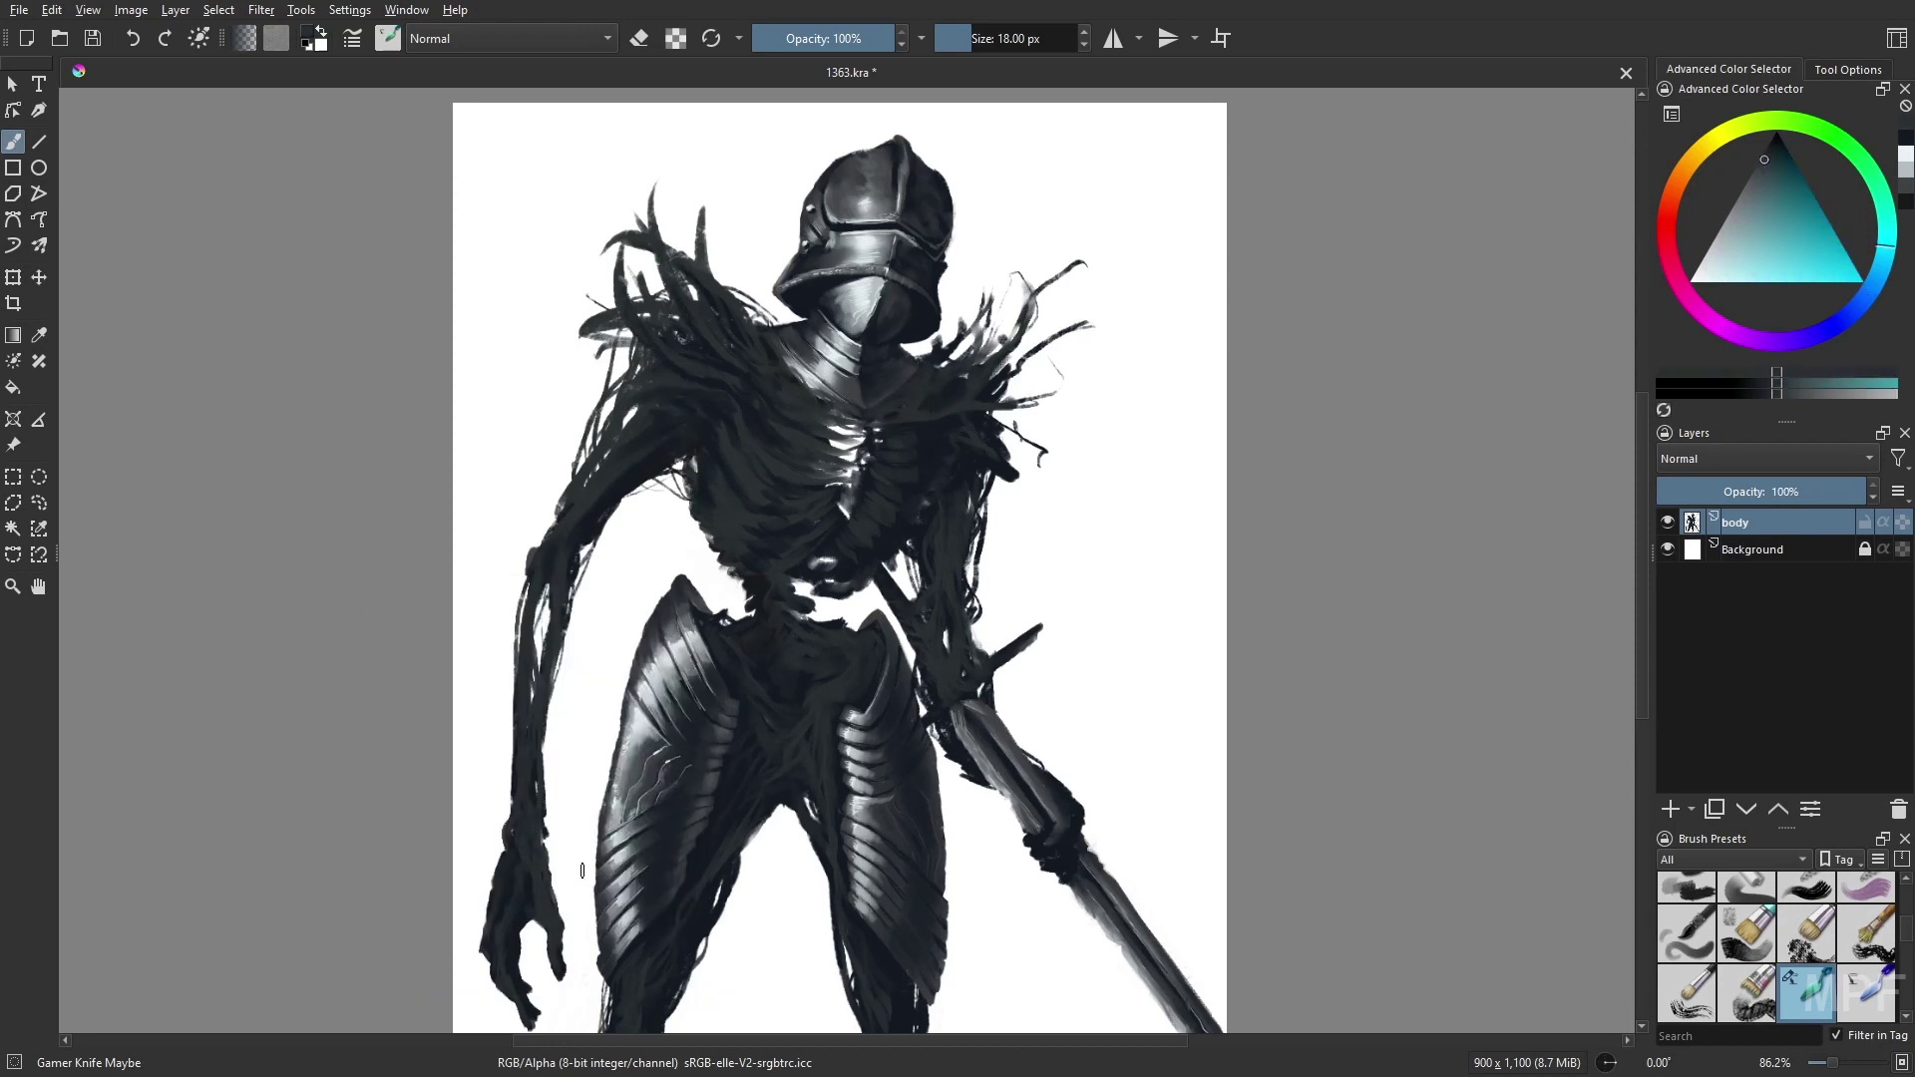
- Deepen the shadows between the ribs and along the hanging arm in near-black, reducing the brush to 11 px
{"action": "left_click", "coordinate": [753, 417], "text": "ctrl"}
{"action": "mouse_move", "coordinate": [753, 499]}
{"action": "left_mouse_down"}
{"action": "mouse_move", "coordinate": [729, 529]}
{"action": "mouse_move", "coordinate": [773, 434]}
{"action": "mouse_move", "coordinate": [866, 484]}
{"action": "mouse_move", "coordinate": [848, 519]}
{"action": "left_mouse_up"}
{"action": "key", "text": "["}
{"action": "key", "text": "["}
{"action": "key", "text": "["}
{"action": "left_click_drag", "start_coordinate": [619, 504], "coordinate": [570, 609]}
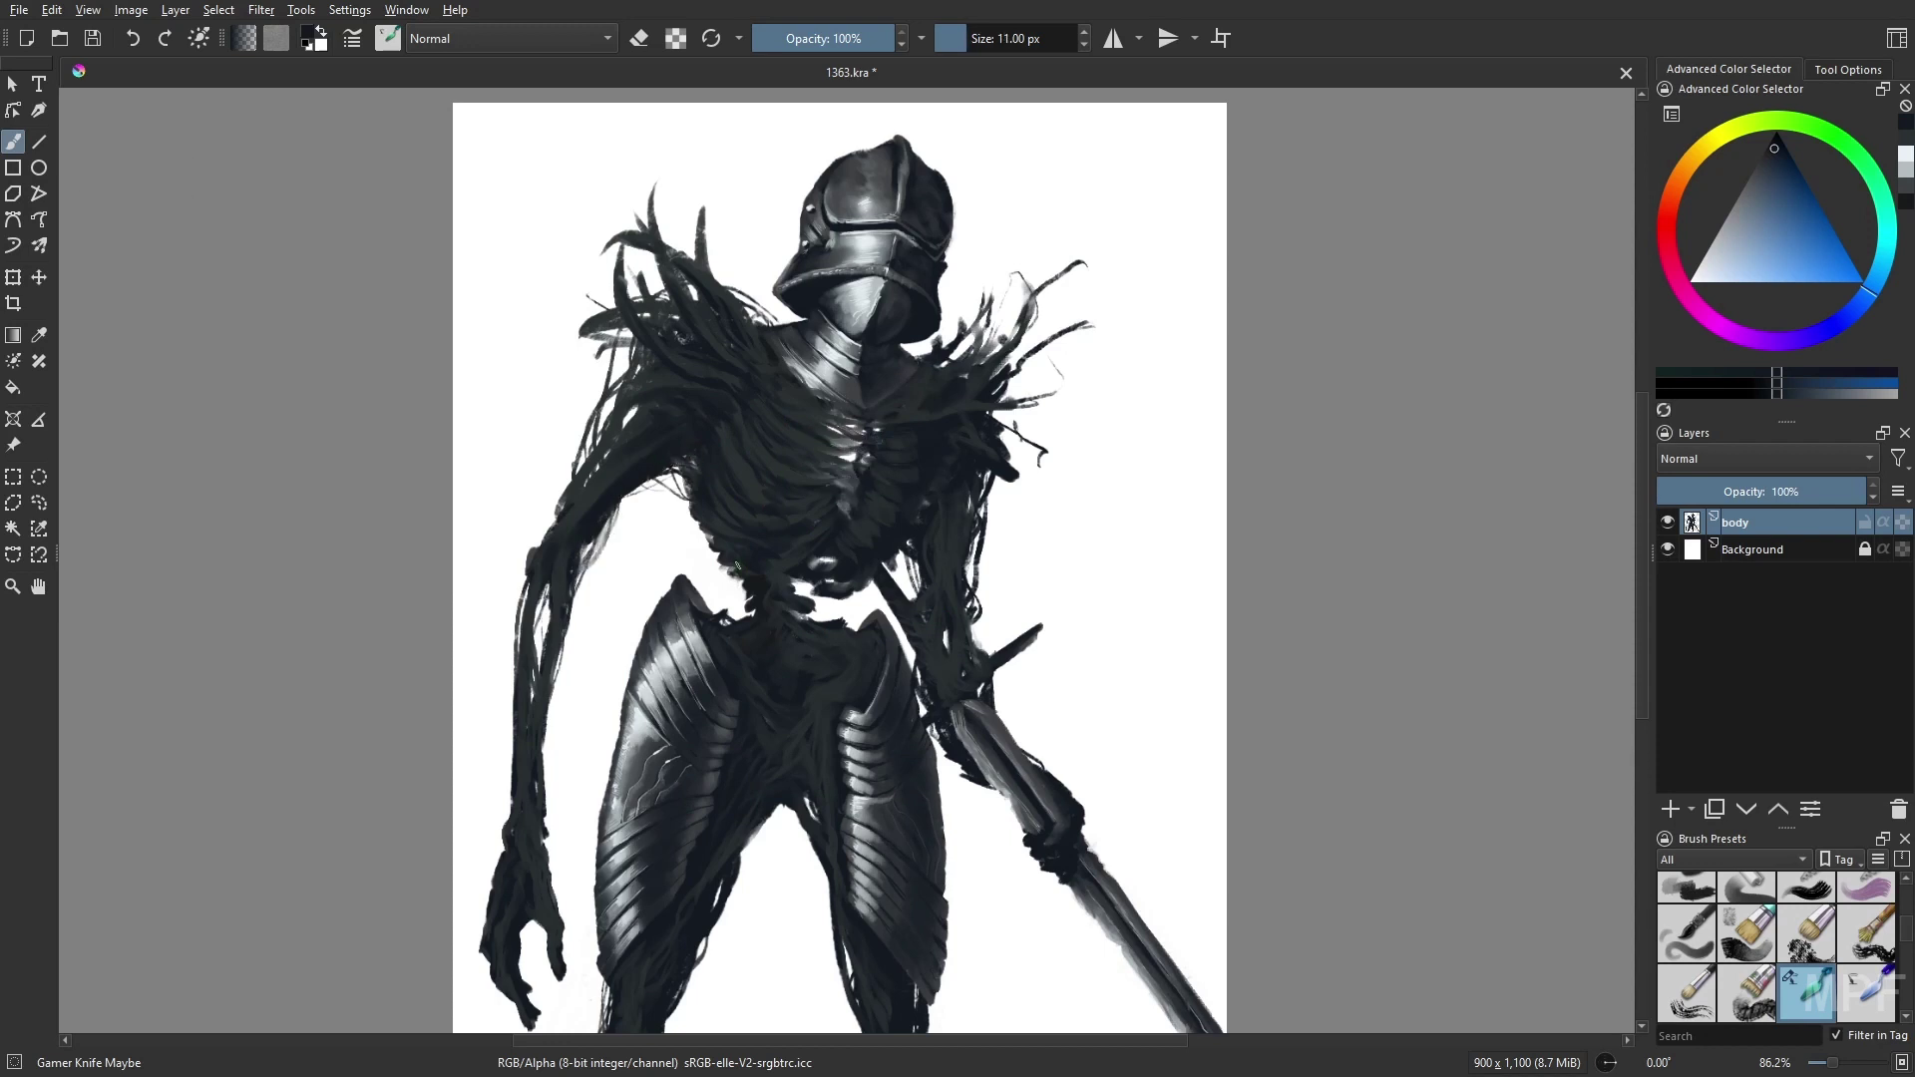
{"action": "left_click_drag", "start_coordinate": [738, 533], "coordinate": [840, 563]}
- Pick a lighter teal-grey and highlight the ribs and the hanging arm down to the elbow at 11 px
{"action": "left_click", "coordinate": [1798, 152]}
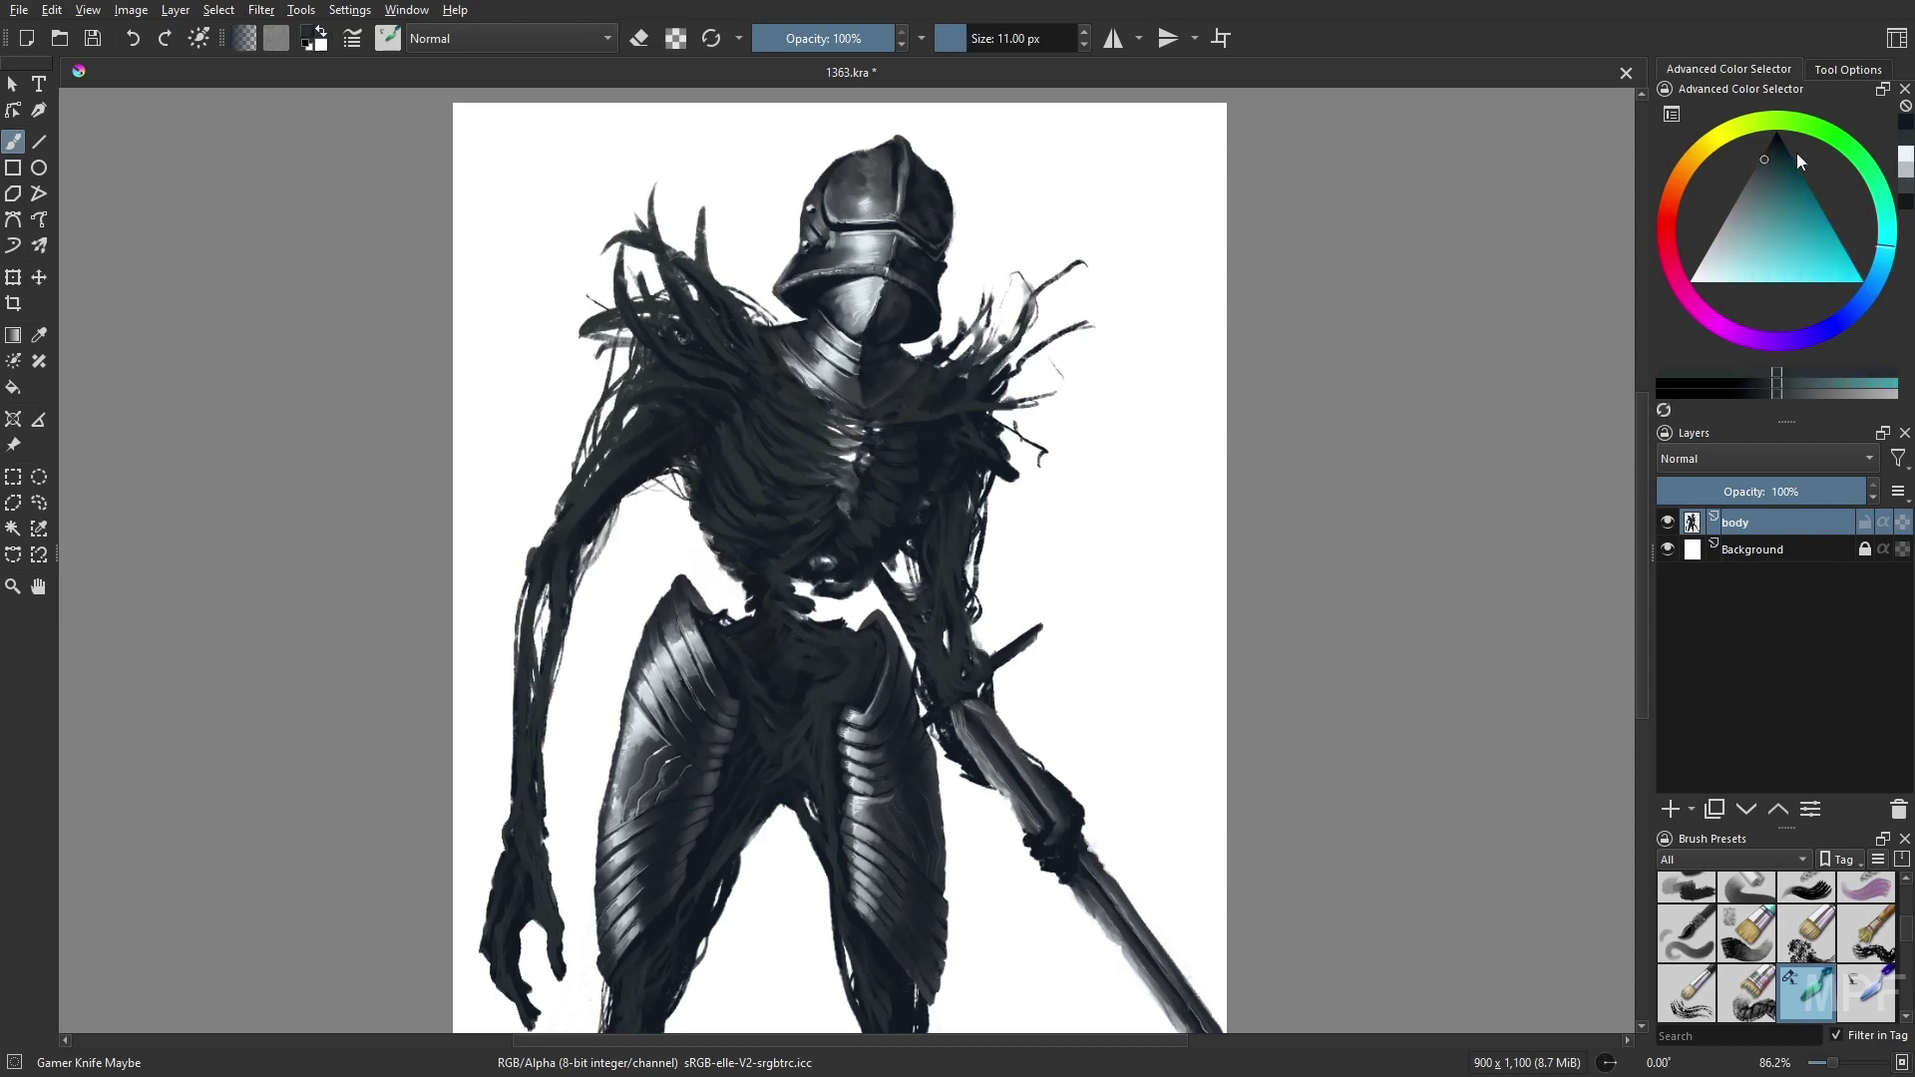
{"action": "left_click_drag", "start_coordinate": [738, 490], "coordinate": [809, 427]}
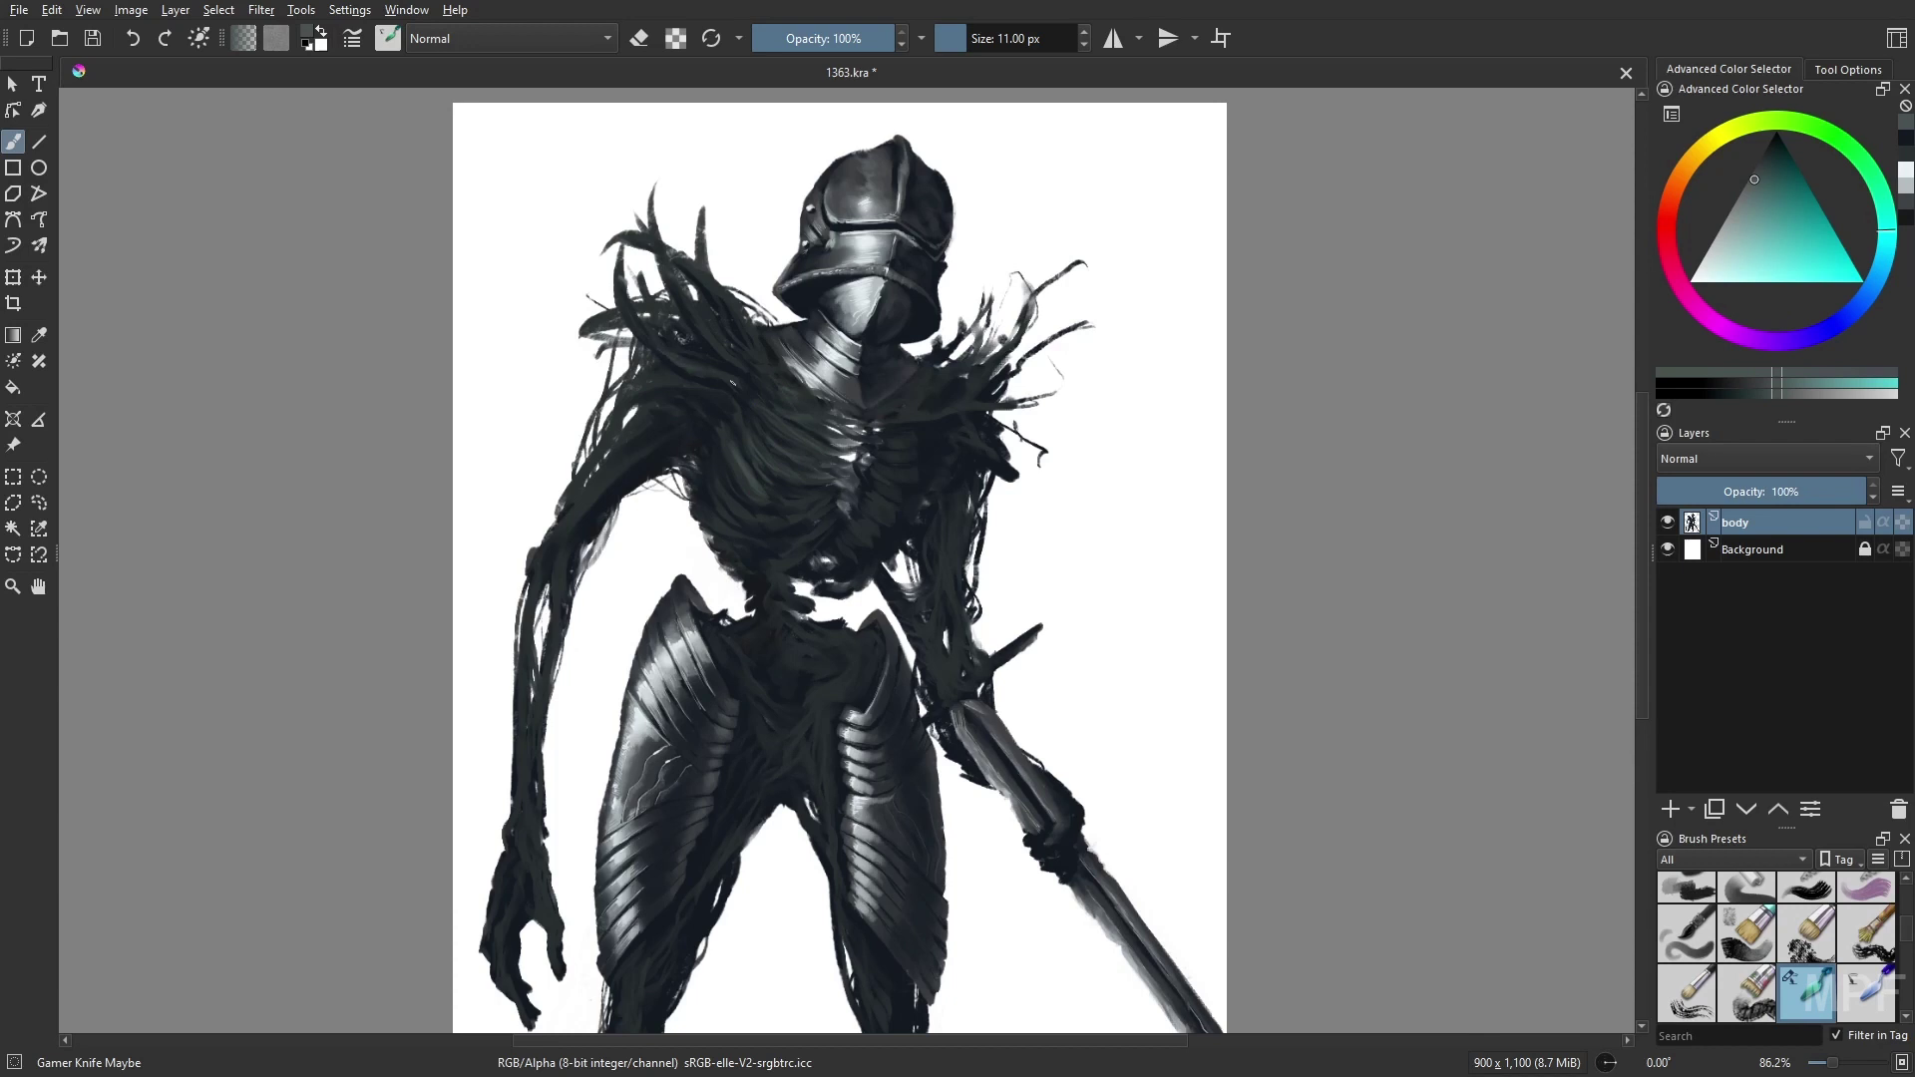
{"action": "mouse_move", "coordinate": [610, 455]}
{"action": "left_mouse_down"}
{"action": "mouse_move", "coordinate": [551, 658]}
{"action": "mouse_move", "coordinate": [548, 544]}
{"action": "left_mouse_up"}
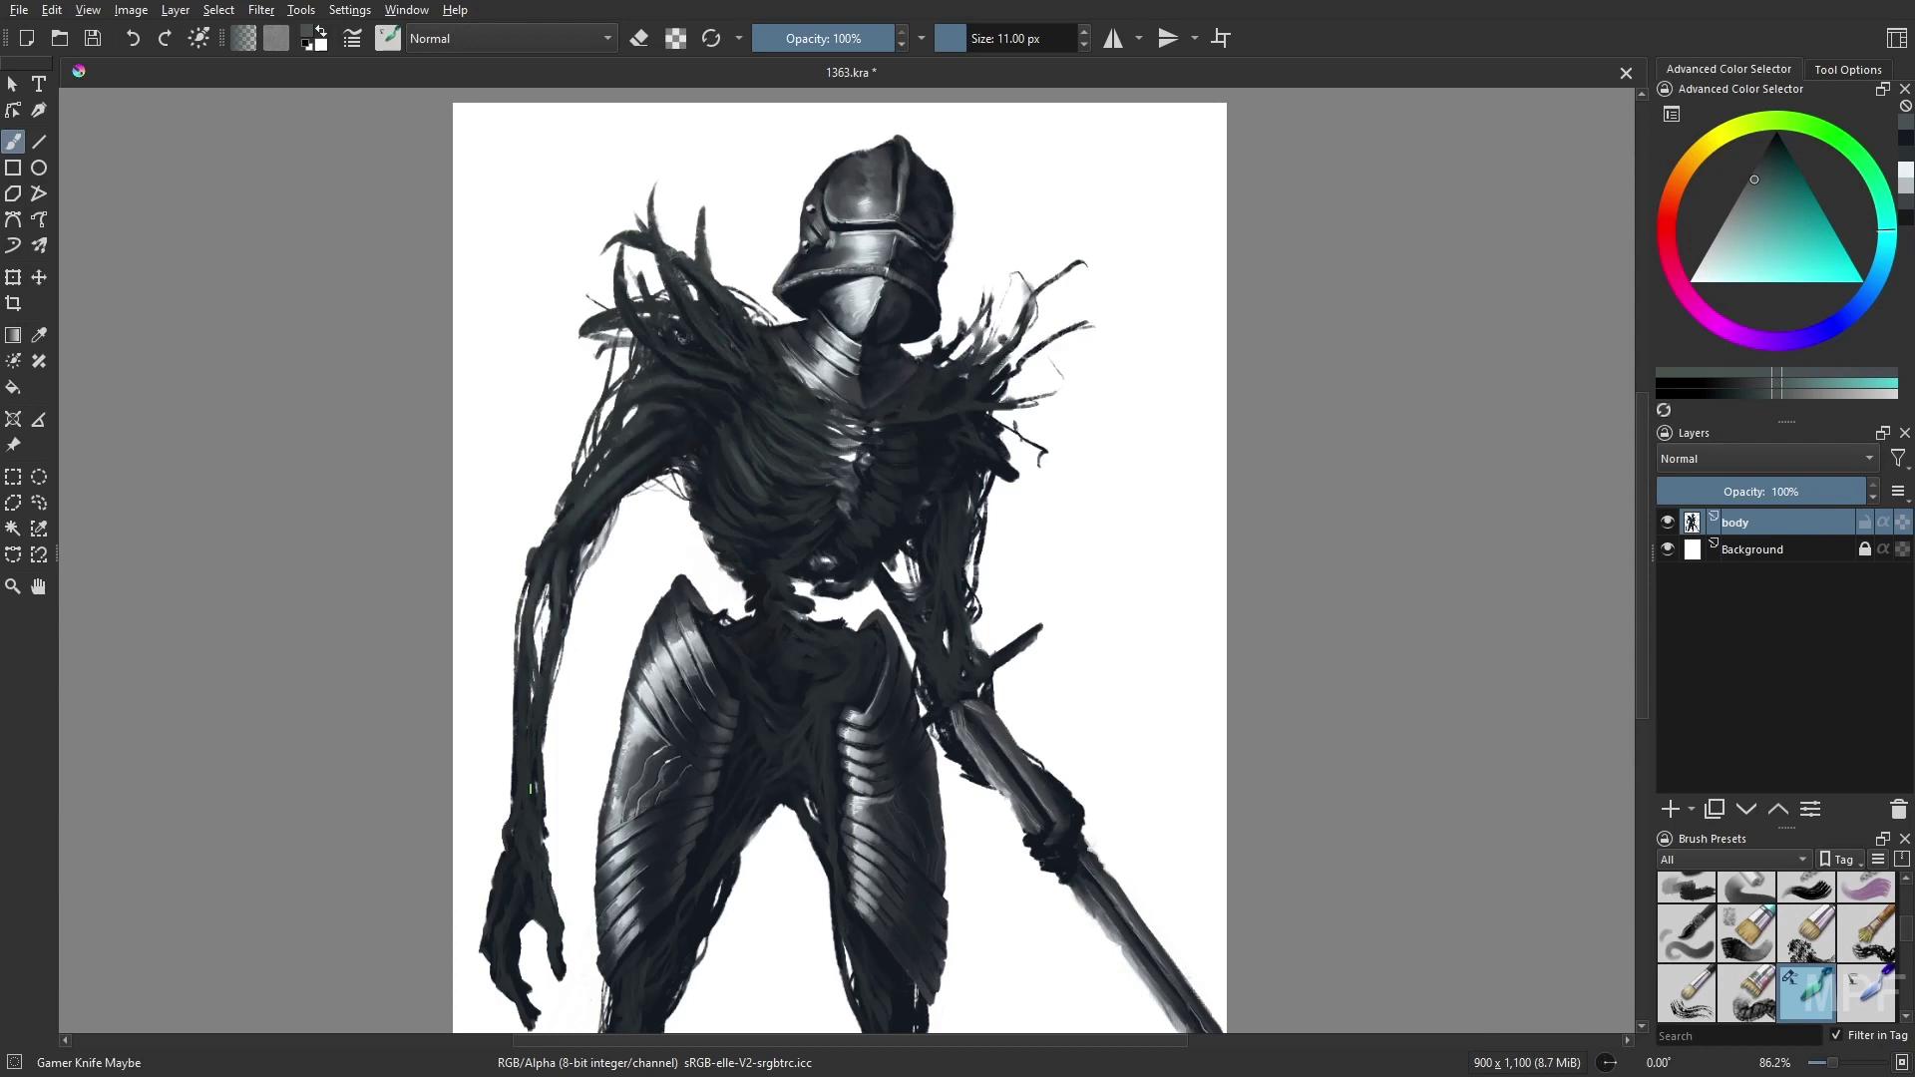
- Highlight the forearm, knuckles and fingers of the hanging hand with the lighter teal-grey at 11 px
{"action": "left_click_drag", "start_coordinate": [522, 700], "coordinate": [489, 943]}
{"action": "left_click_drag", "start_coordinate": [530, 873], "coordinate": [531, 899]}
{"action": "left_click_drag", "start_coordinate": [546, 864], "coordinate": [550, 909]}
{"action": "mouse_move", "coordinate": [559, 936]}
{"action": "left_mouse_down"}
{"action": "mouse_move", "coordinate": [561, 968]}
{"action": "mouse_move", "coordinate": [495, 858]}
{"action": "left_mouse_up"}
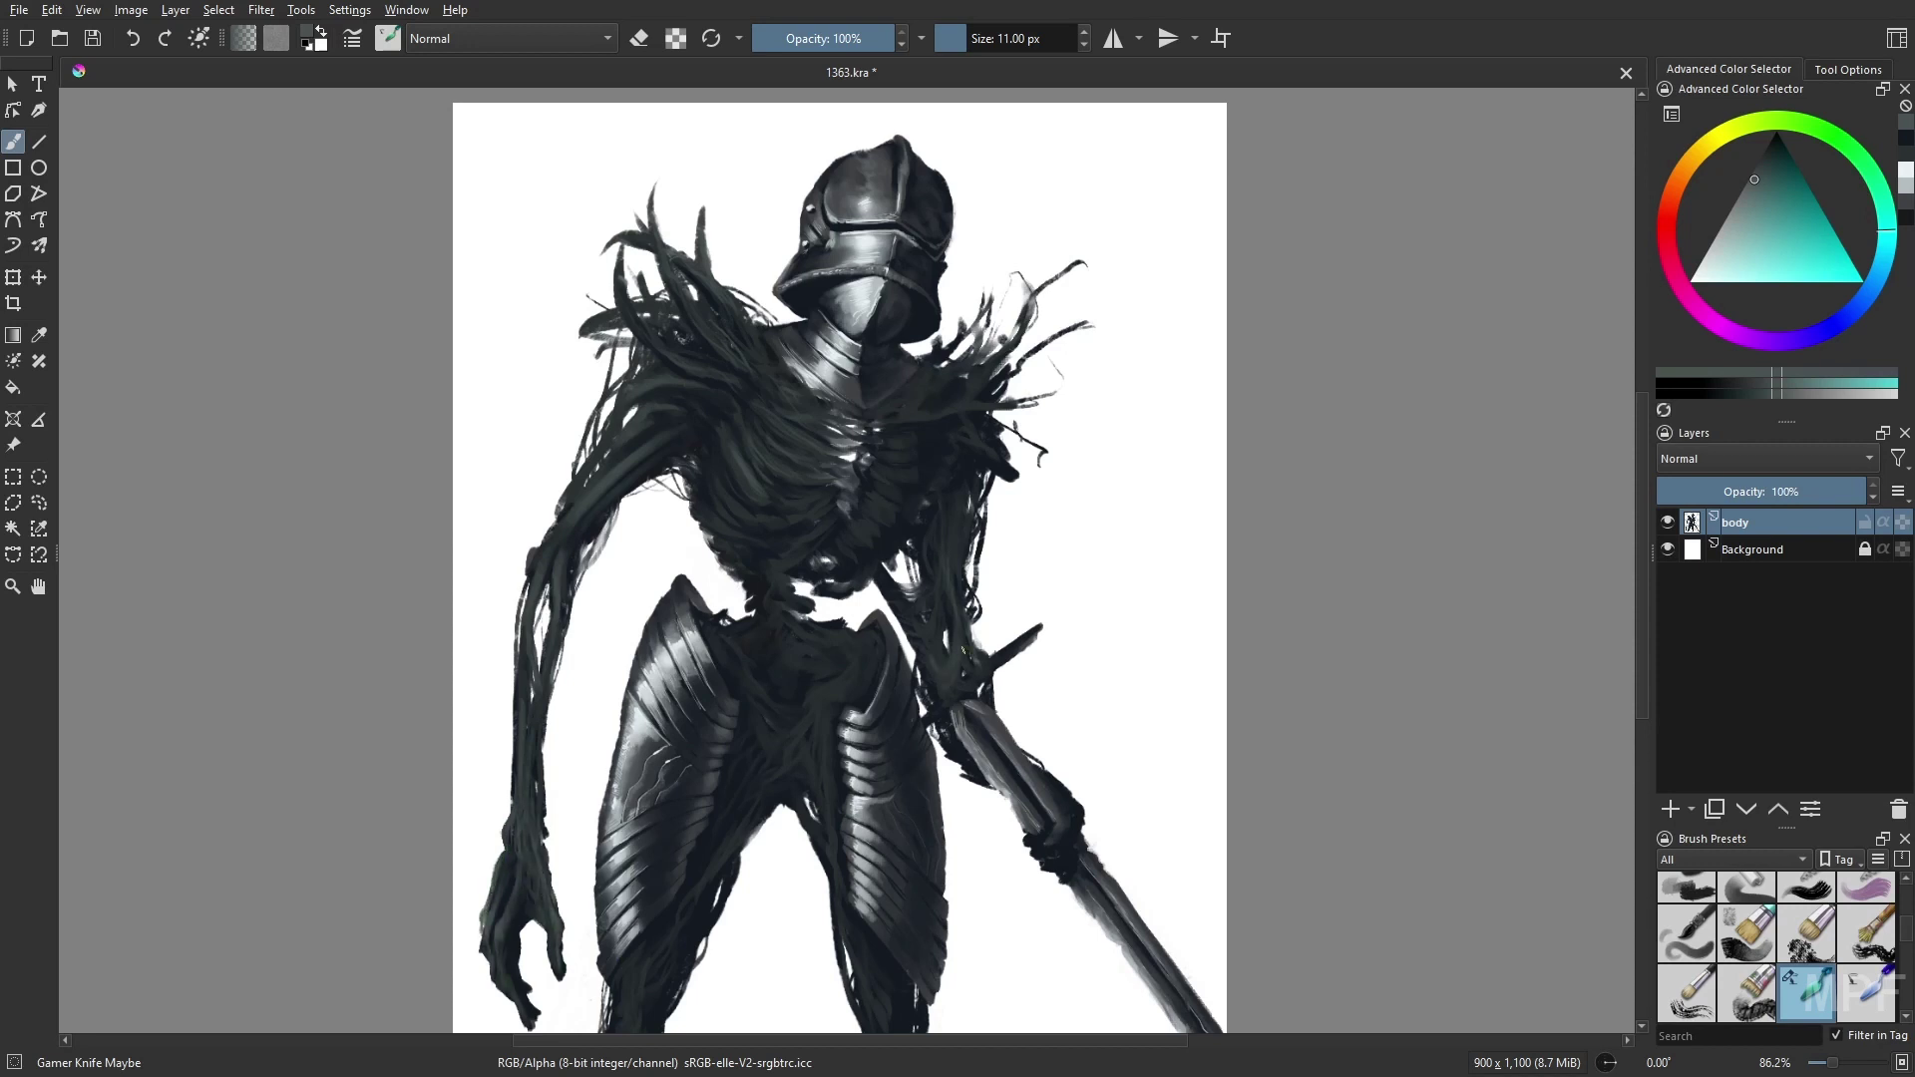
- Add lighter teal-grey strands to the sword arm, lower ribs, upper chest and sword-side shoulder at 11 px
{"action": "left_click_drag", "start_coordinate": [956, 624], "coordinate": [961, 552]}
{"action": "left_click_drag", "start_coordinate": [738, 534], "coordinate": [800, 540]}
{"action": "left_click_drag", "start_coordinate": [750, 552], "coordinate": [794, 569]}
{"action": "left_click_drag", "start_coordinate": [710, 424], "coordinate": [769, 372]}
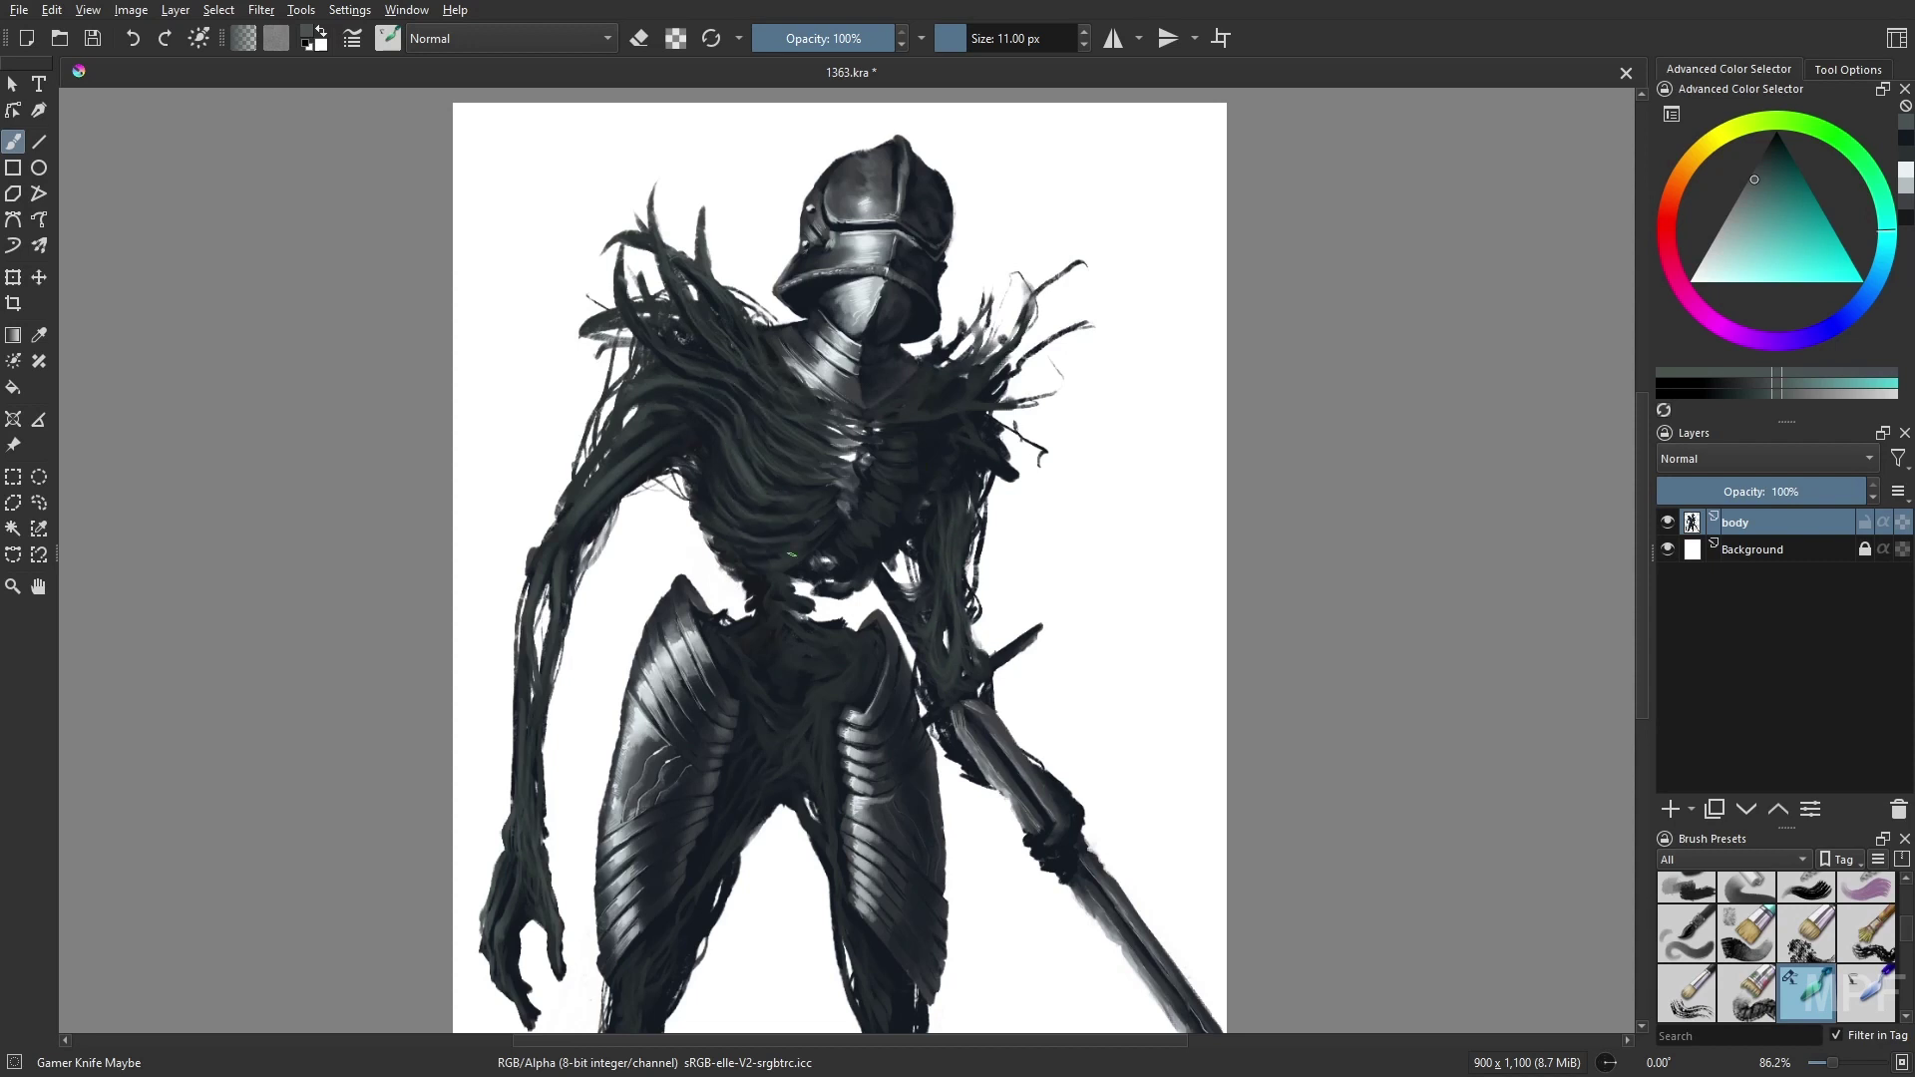
{"action": "left_click_drag", "start_coordinate": [906, 417], "coordinate": [973, 378]}
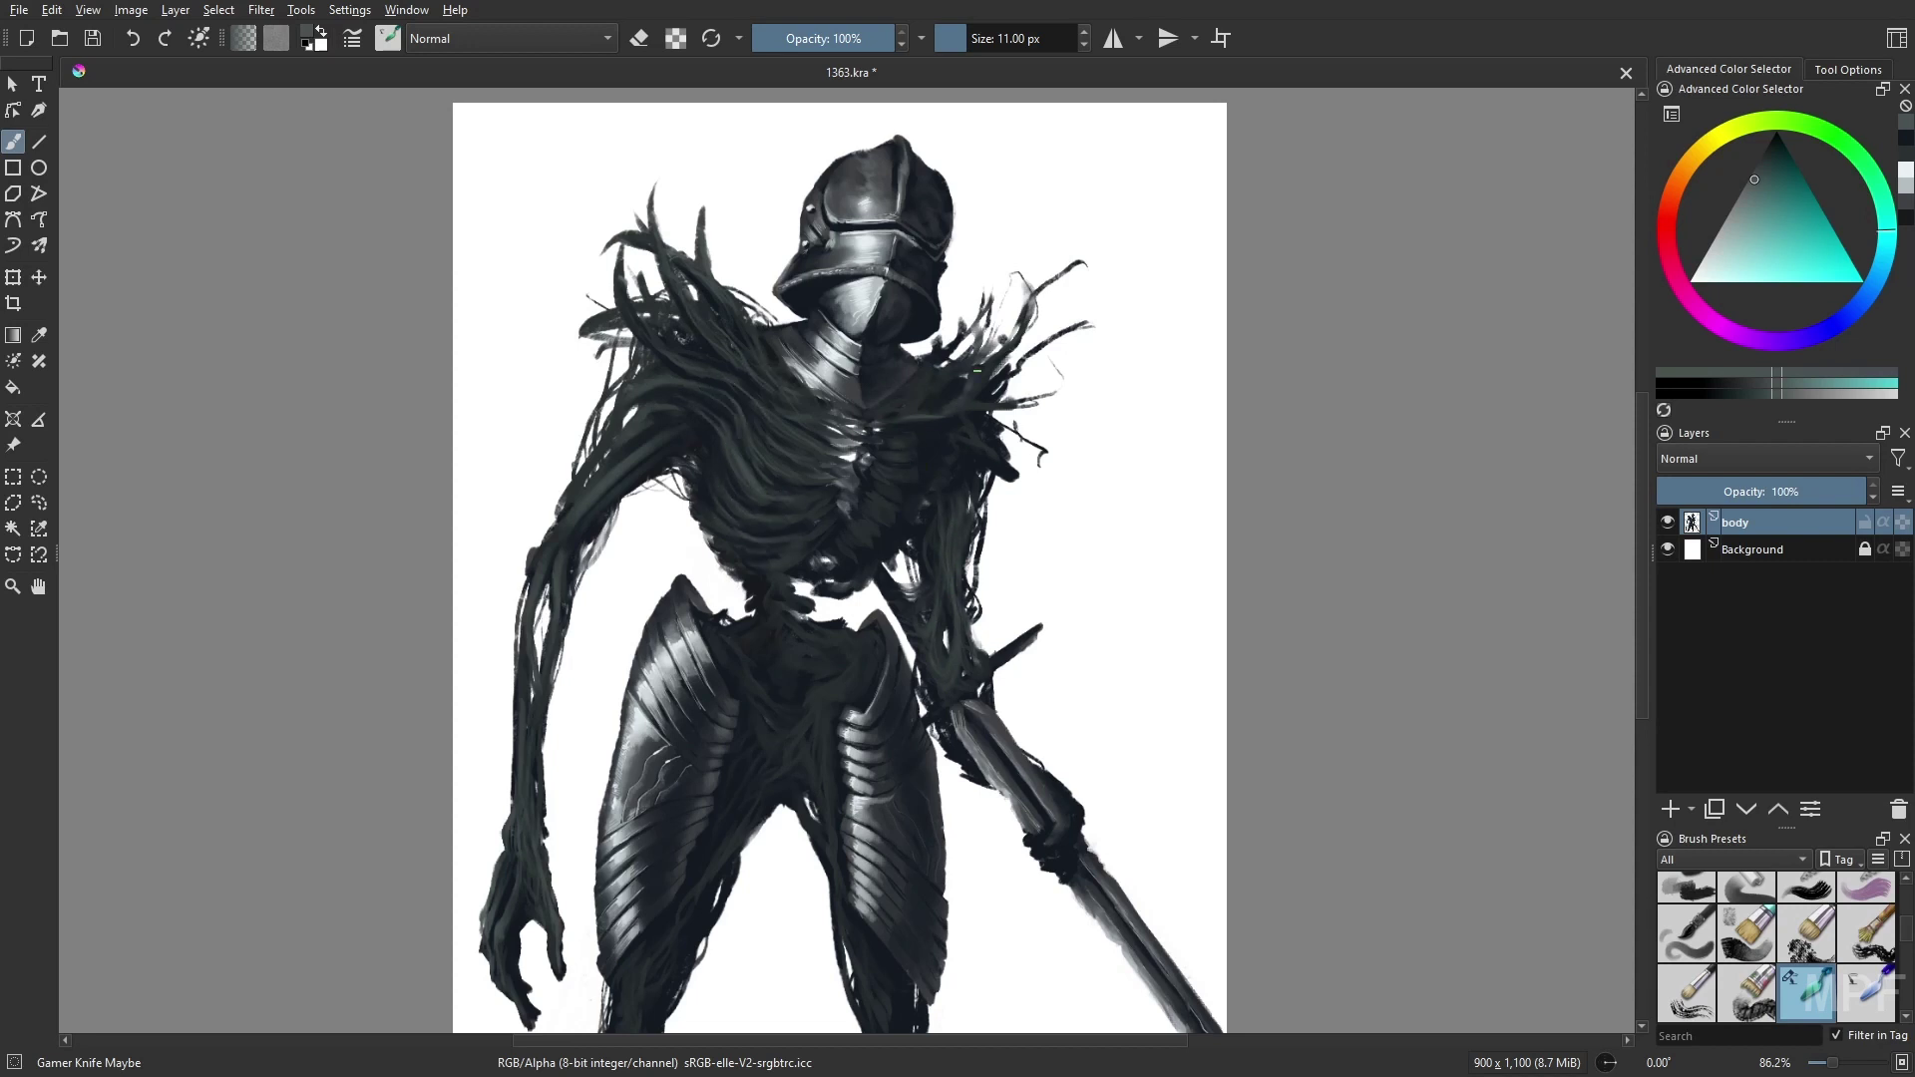
- Refine the dark gaps between the body's strands in sampled near-black, using Gamer Knife Maybe at 11 px and the liner at 3 px
{"action": "left_click", "coordinate": [1022, 485], "text": "ctrl"}
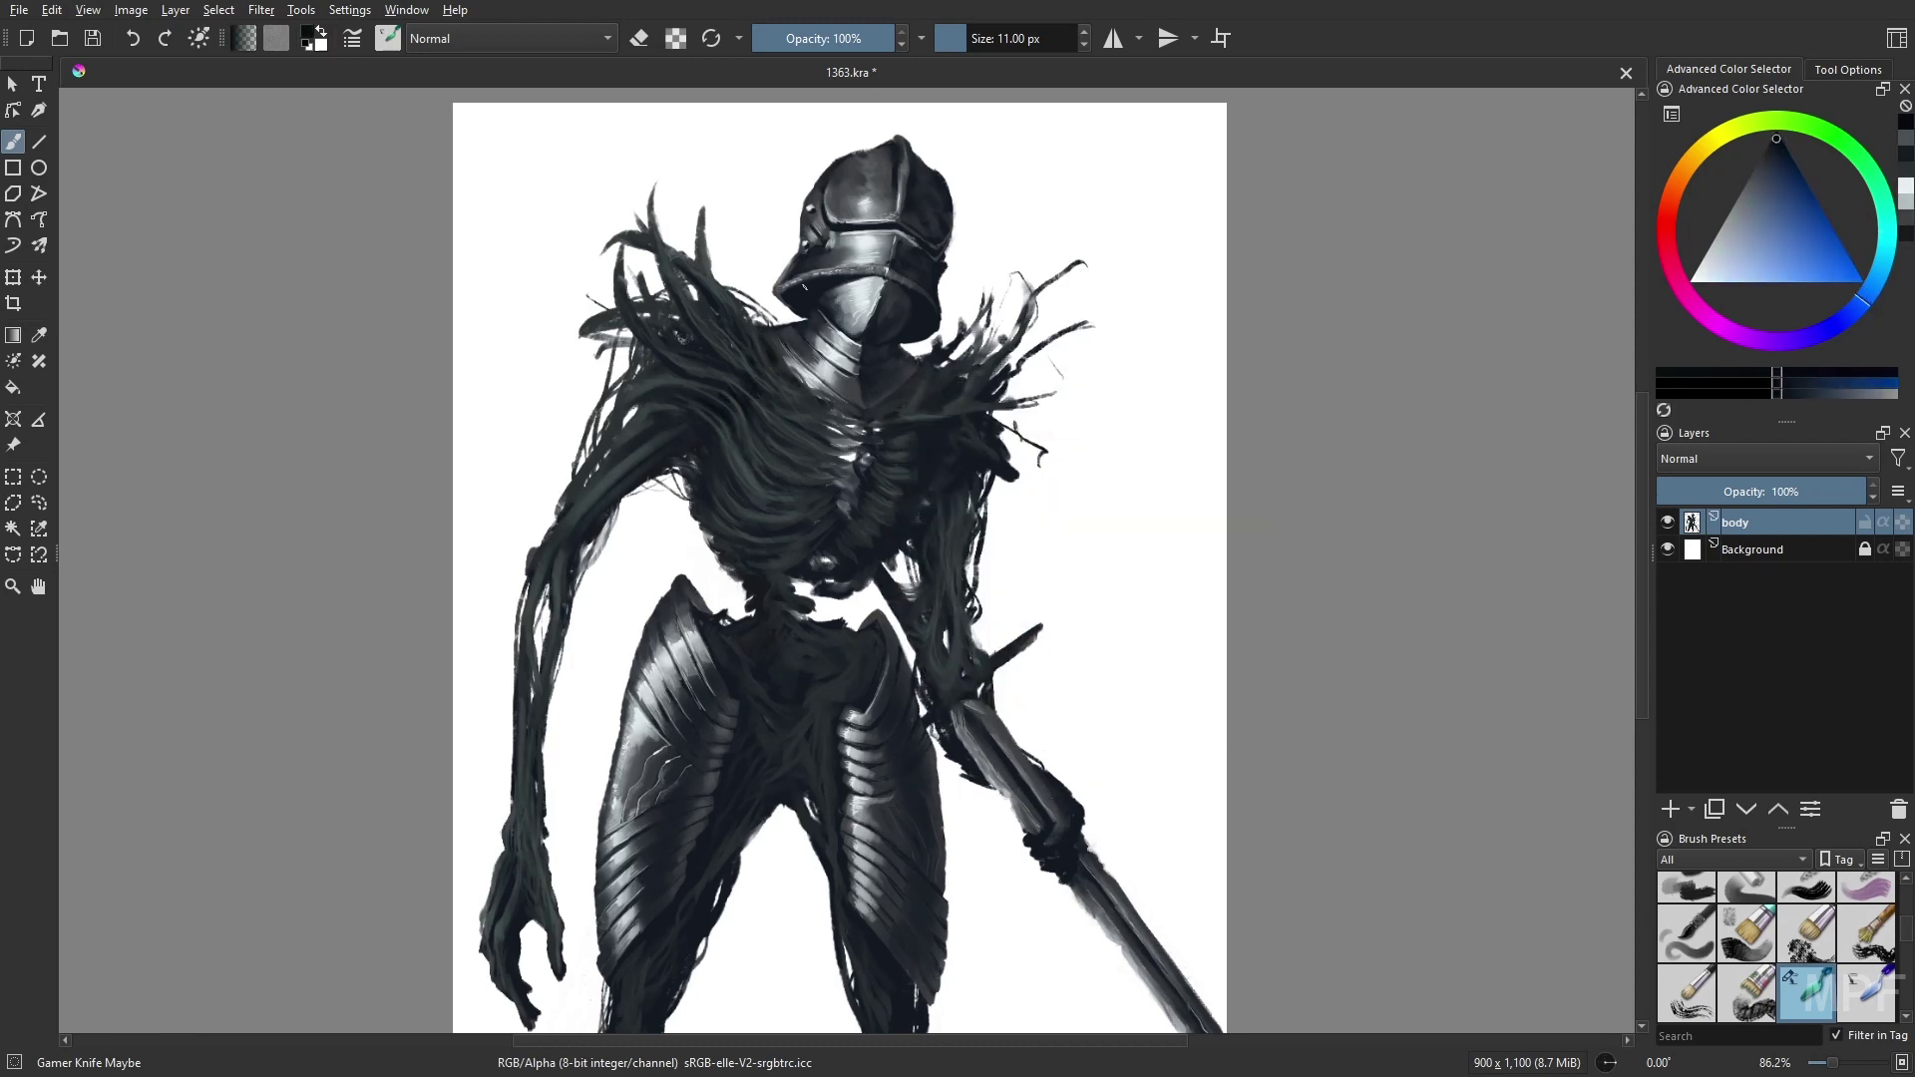
{"action": "key", "text": "slash"}
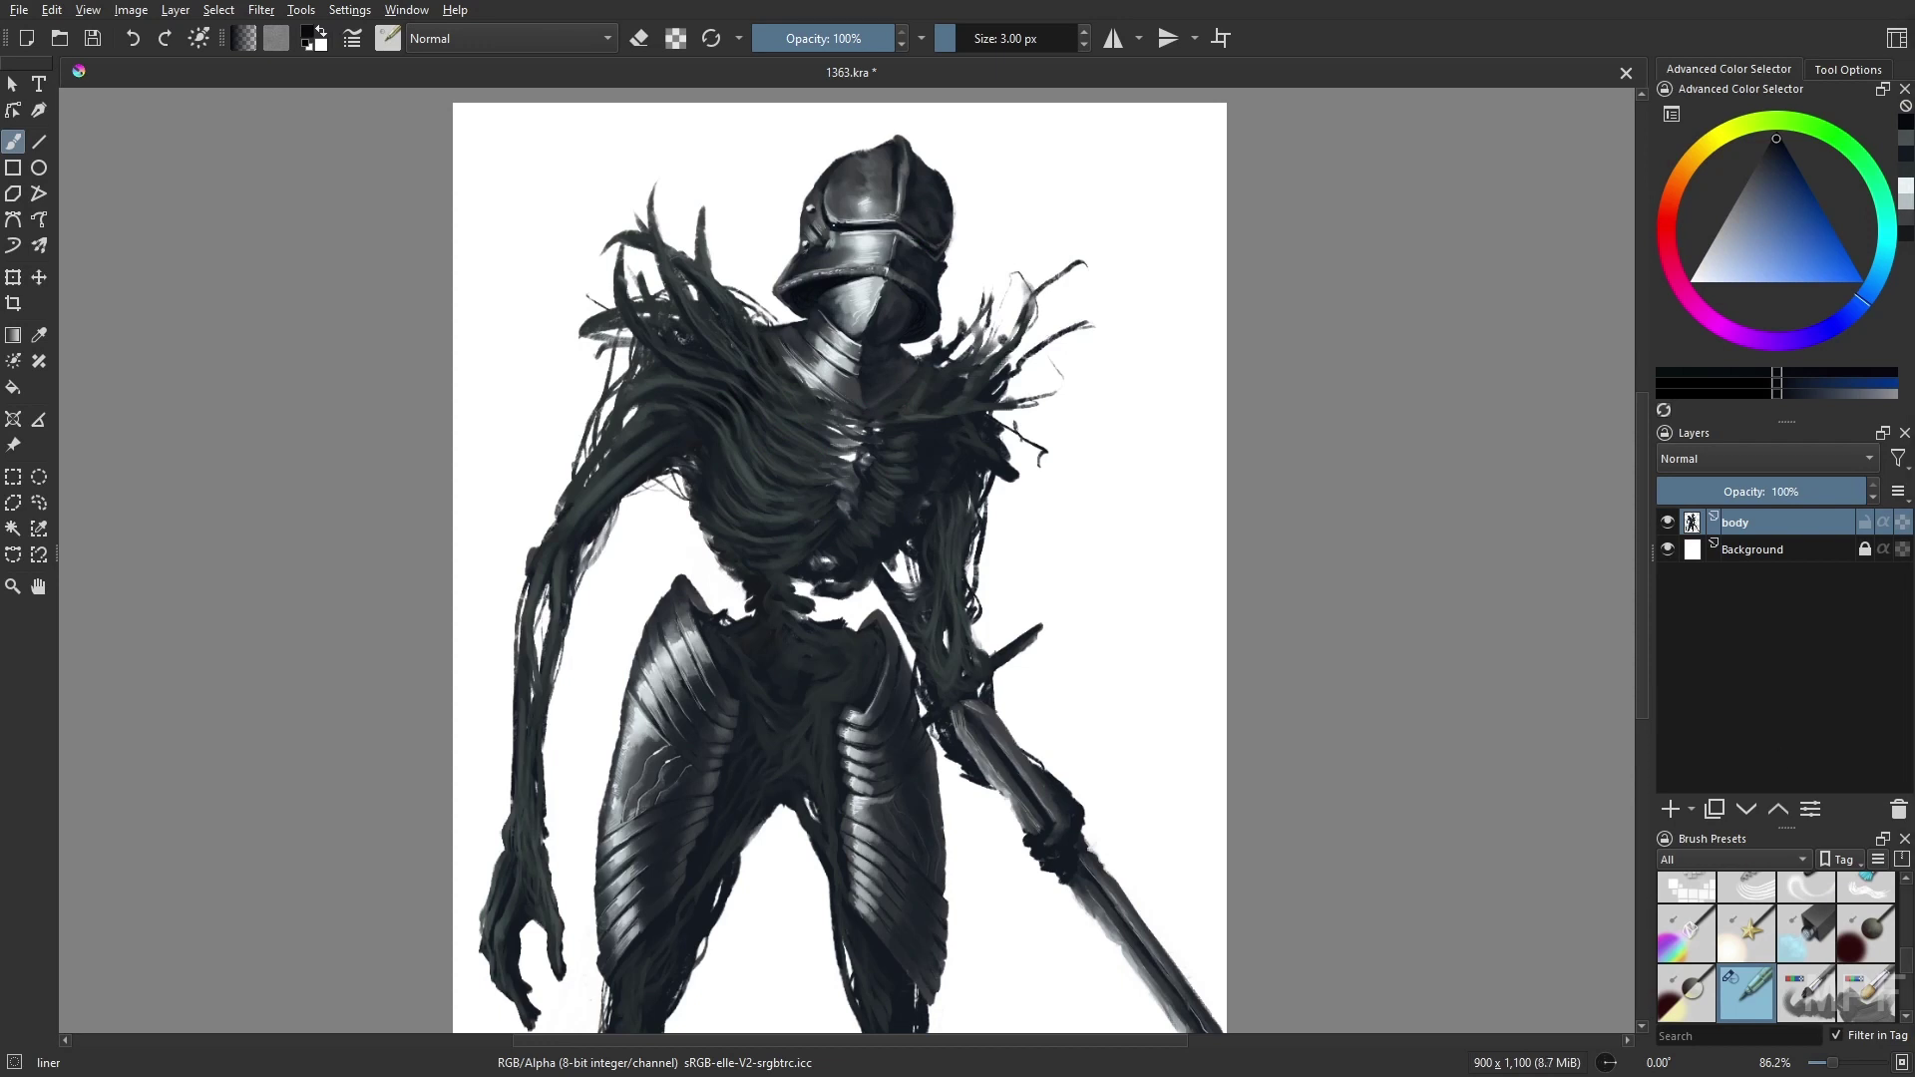
{"action": "key", "text": "slash"}
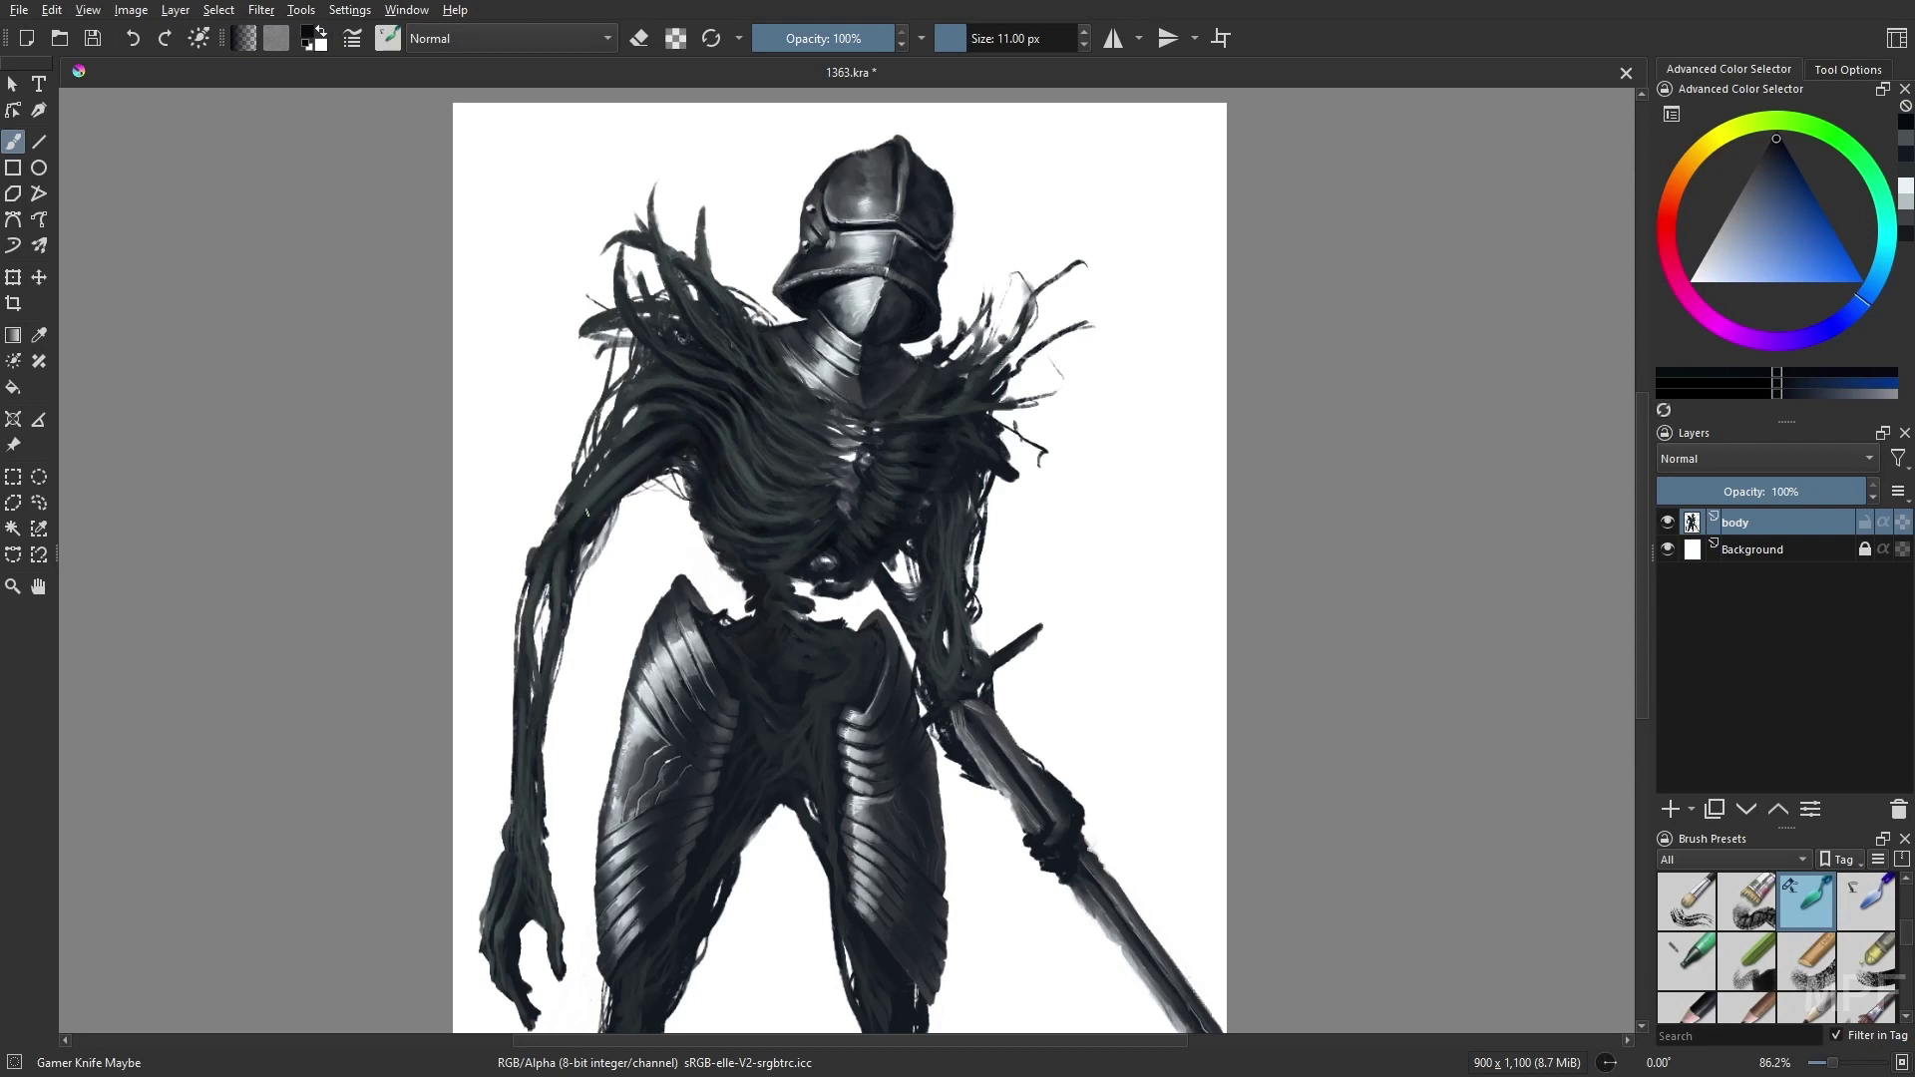
- Define the fingers gripping the sword with sampled dark teal-grey strokes at 11 px
{"action": "left_click", "coordinate": [1106, 818], "text": "ctrl"}
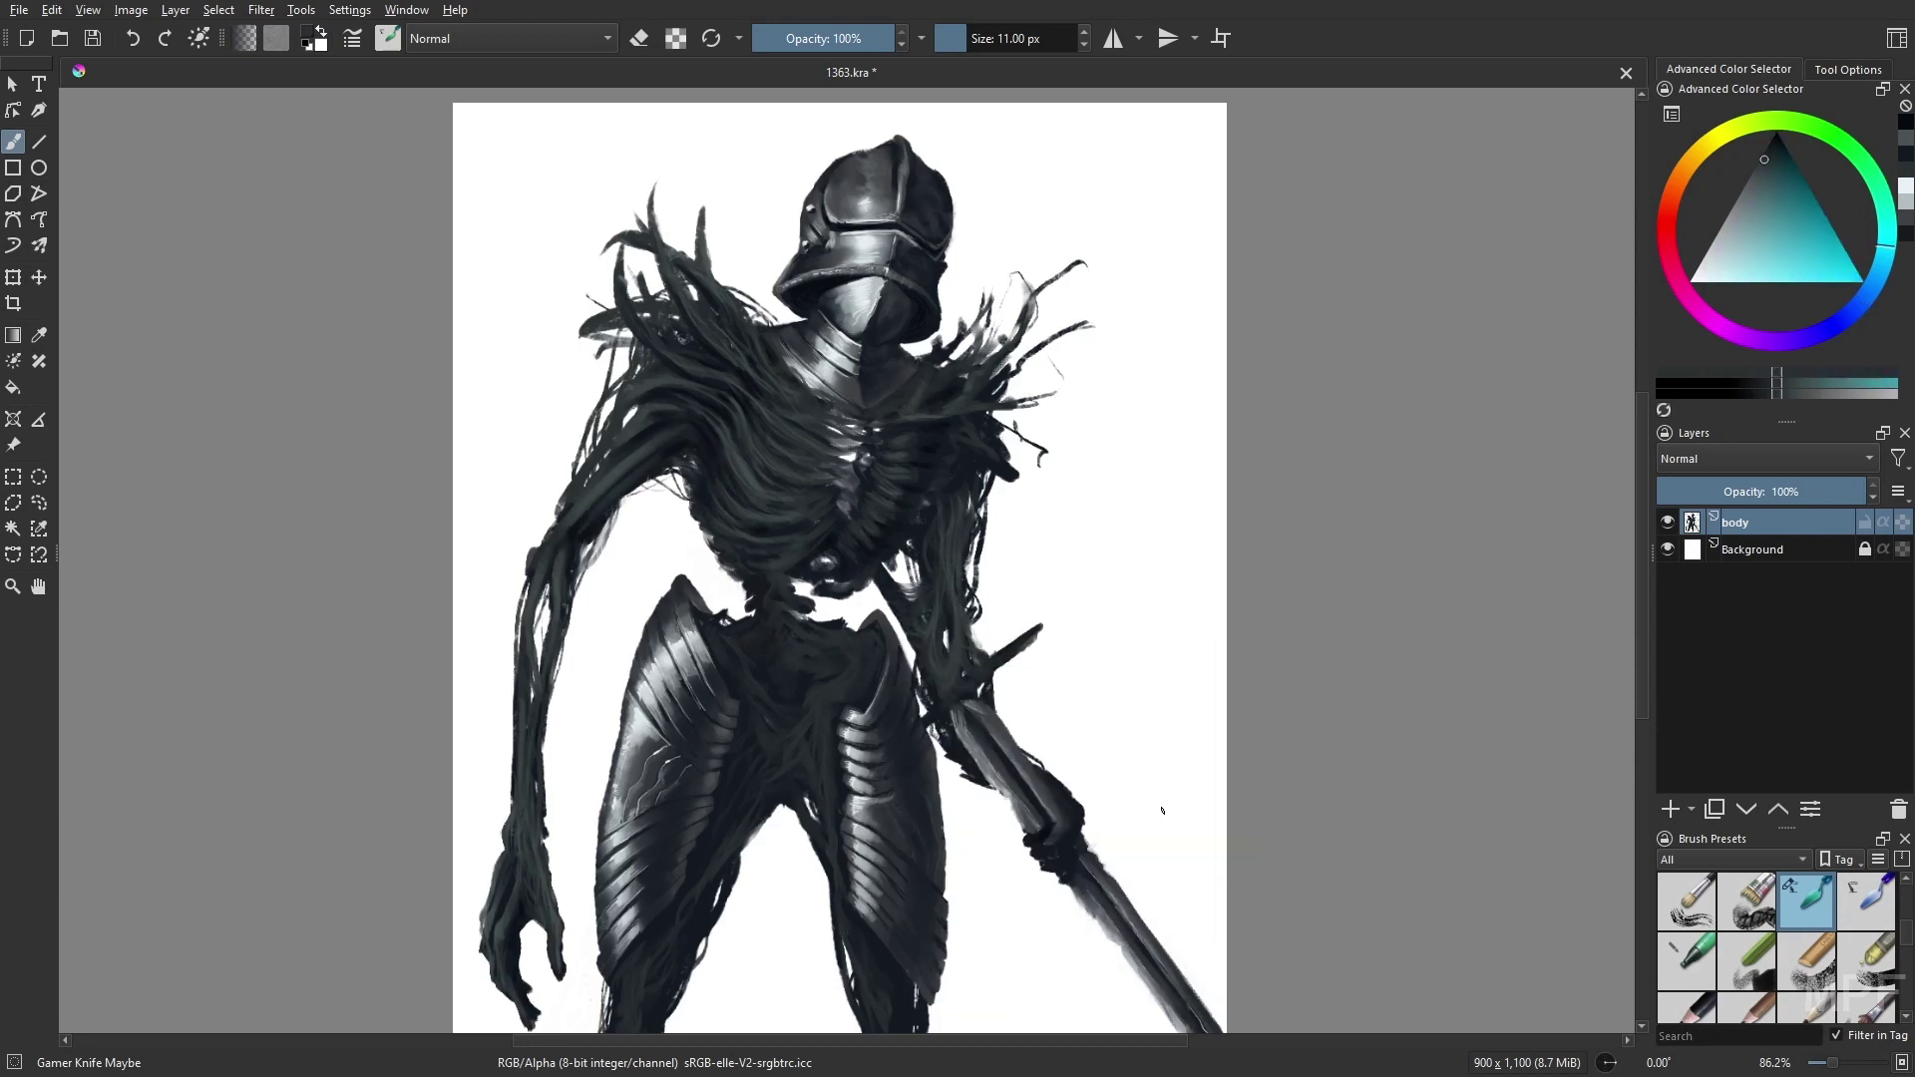
{"action": "key", "text": "m"}
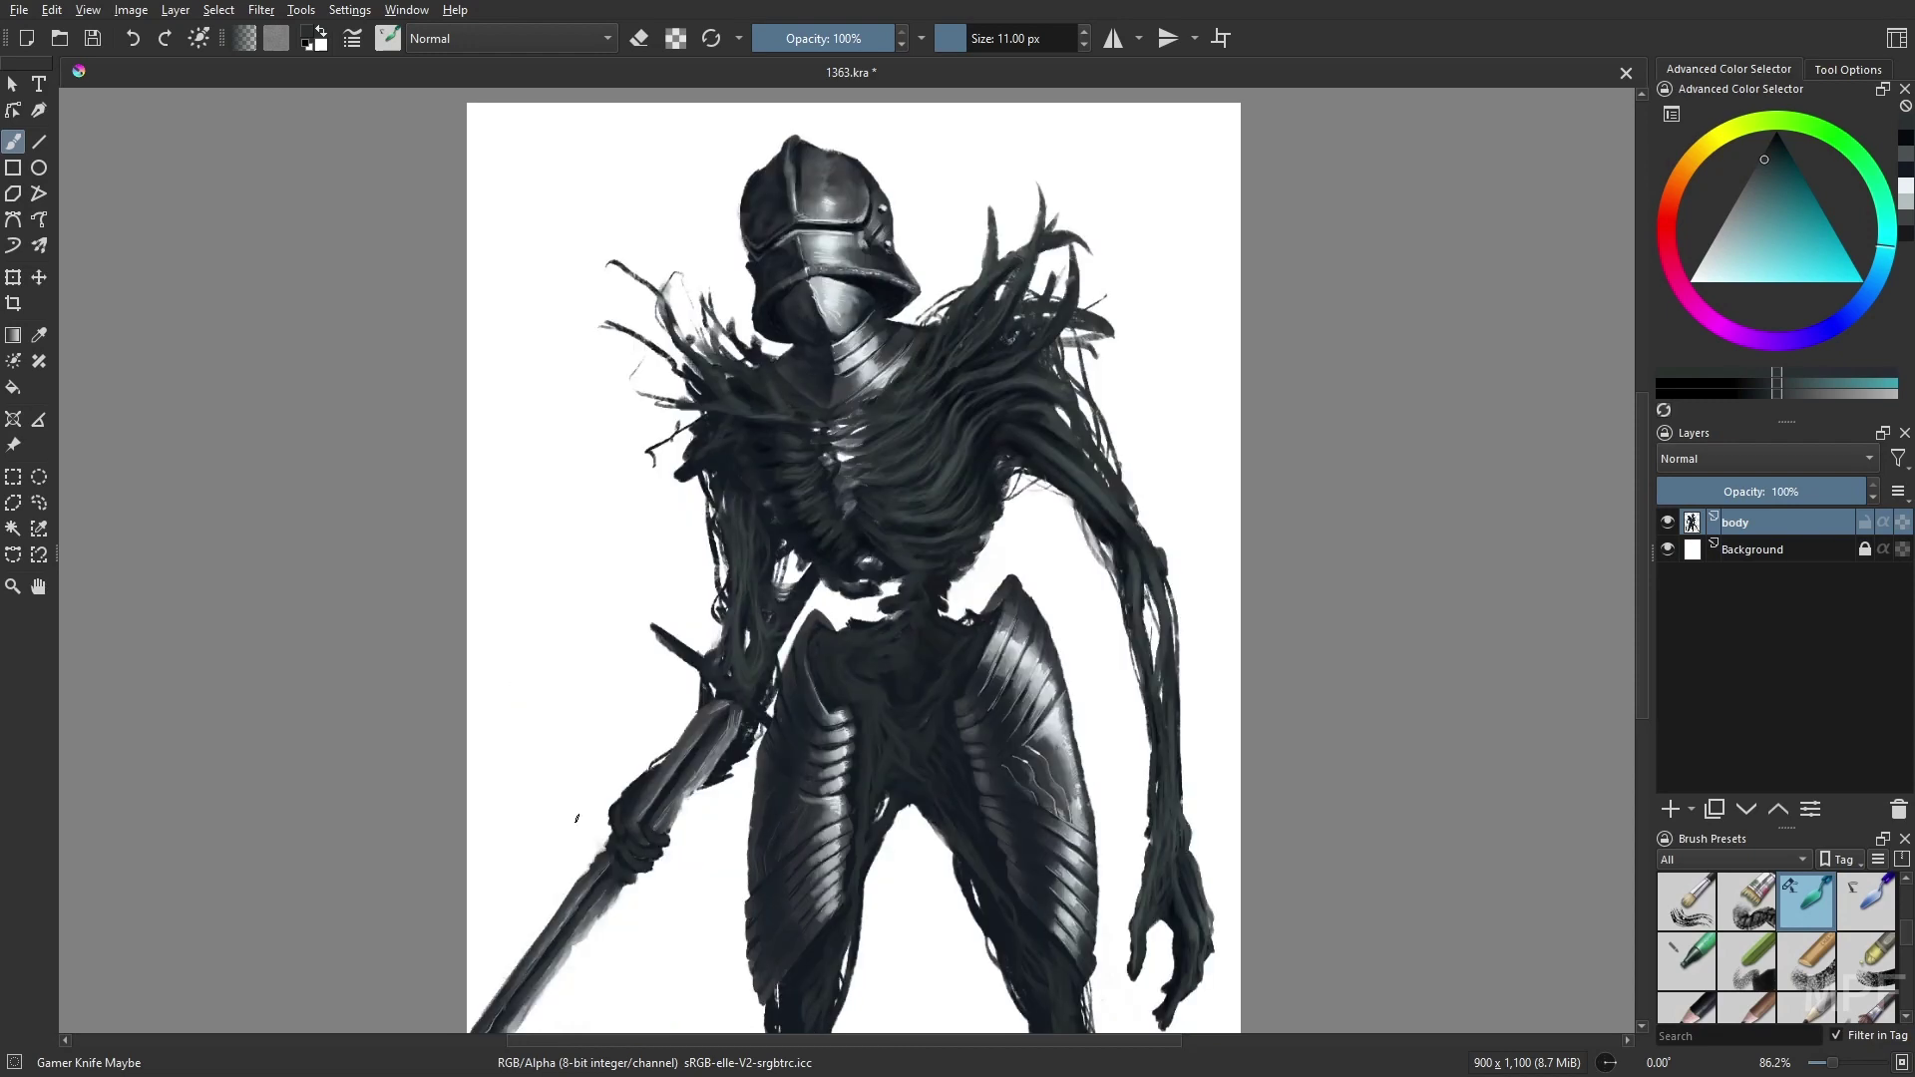
{"action": "key", "text": "m"}
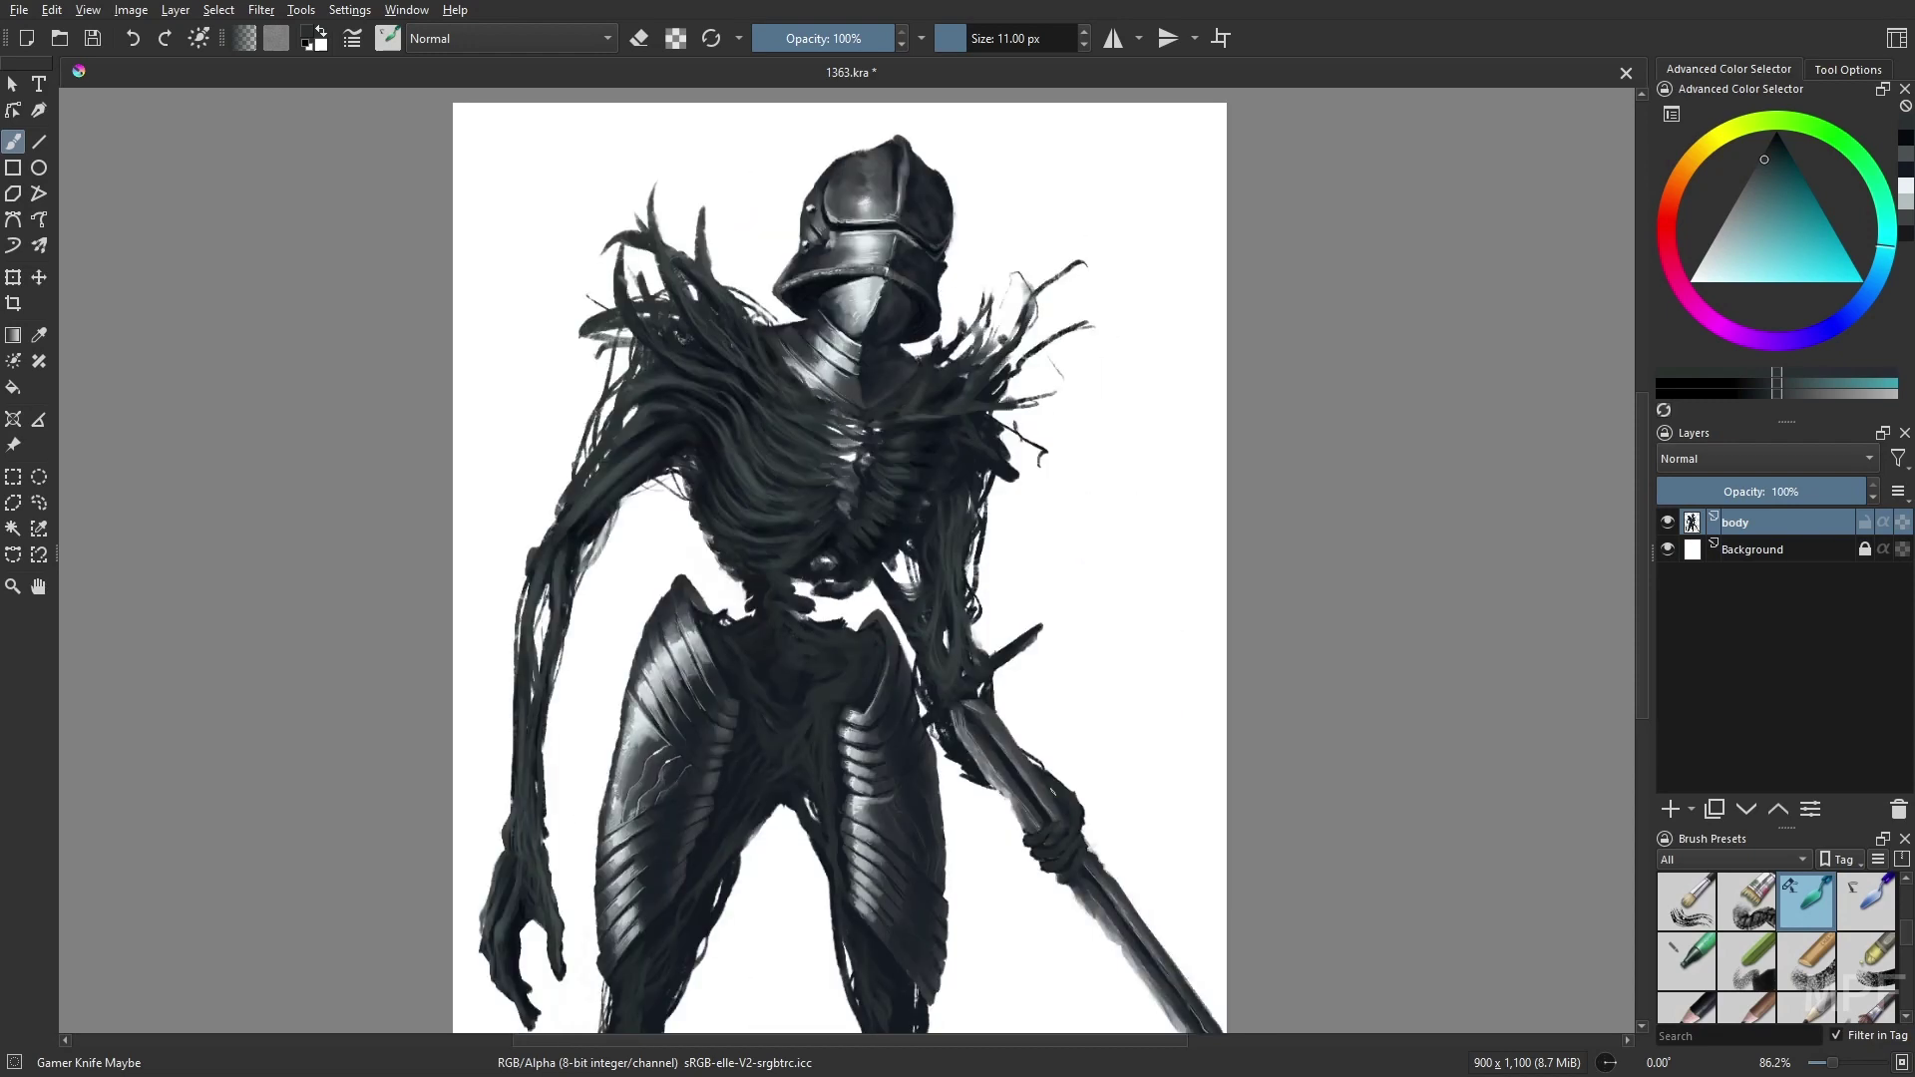
- Paint dark strands of the sword-side forearm over the upper end of the sword at 11 px
{"action": "right_click", "coordinate": [1117, 764]}
{"action": "left_click", "coordinate": [986, 609]}
{"action": "right_click", "coordinate": [978, 753]}
{"action": "left_click", "coordinate": [949, 834]}
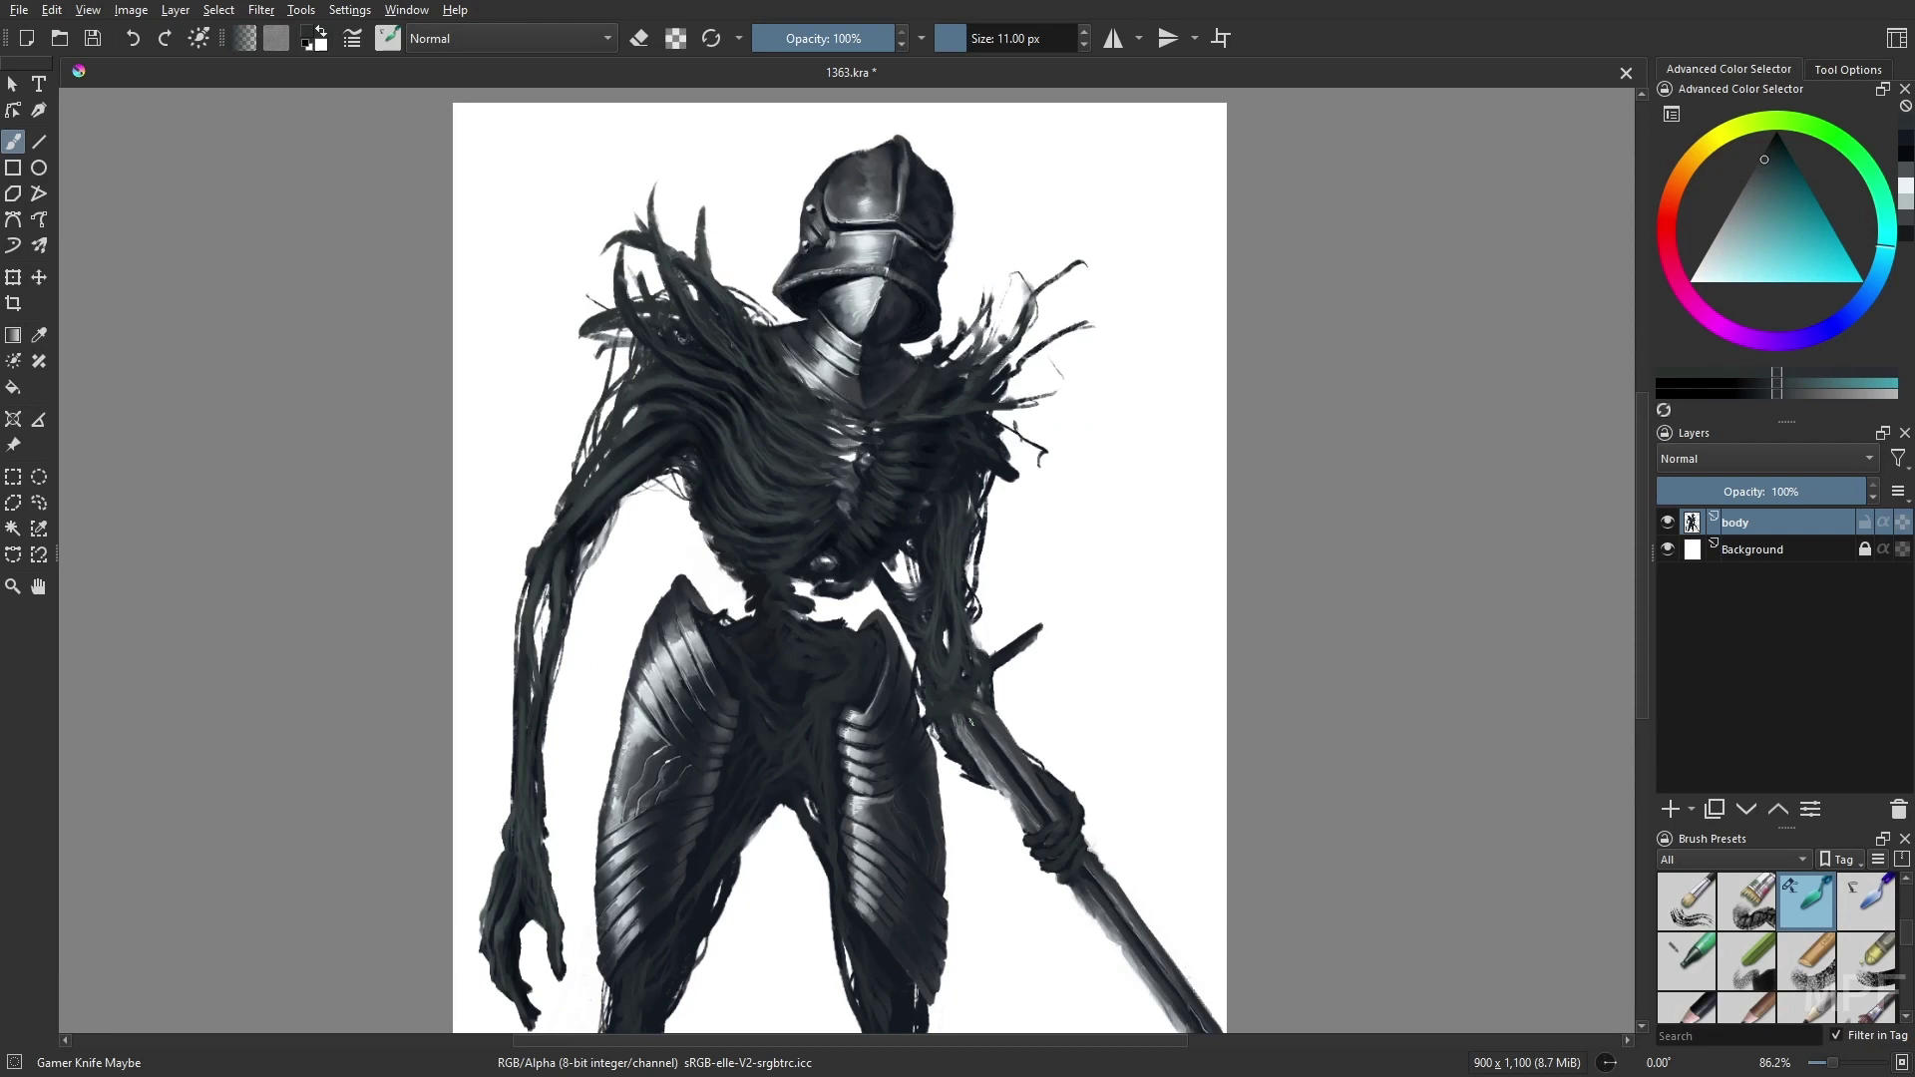
- Blend the sword-side forearm over the upper end of the sword with sampled teal-grey strokes at 11 px
{"action": "mouse_move", "coordinate": [960, 718]}
{"action": "left_mouse_down"}
{"action": "mouse_move", "coordinate": [988, 784]}
{"action": "mouse_move", "coordinate": [1033, 798]}
{"action": "left_mouse_up"}
{"action": "left_click", "coordinate": [964, 698], "text": "ctrl"}
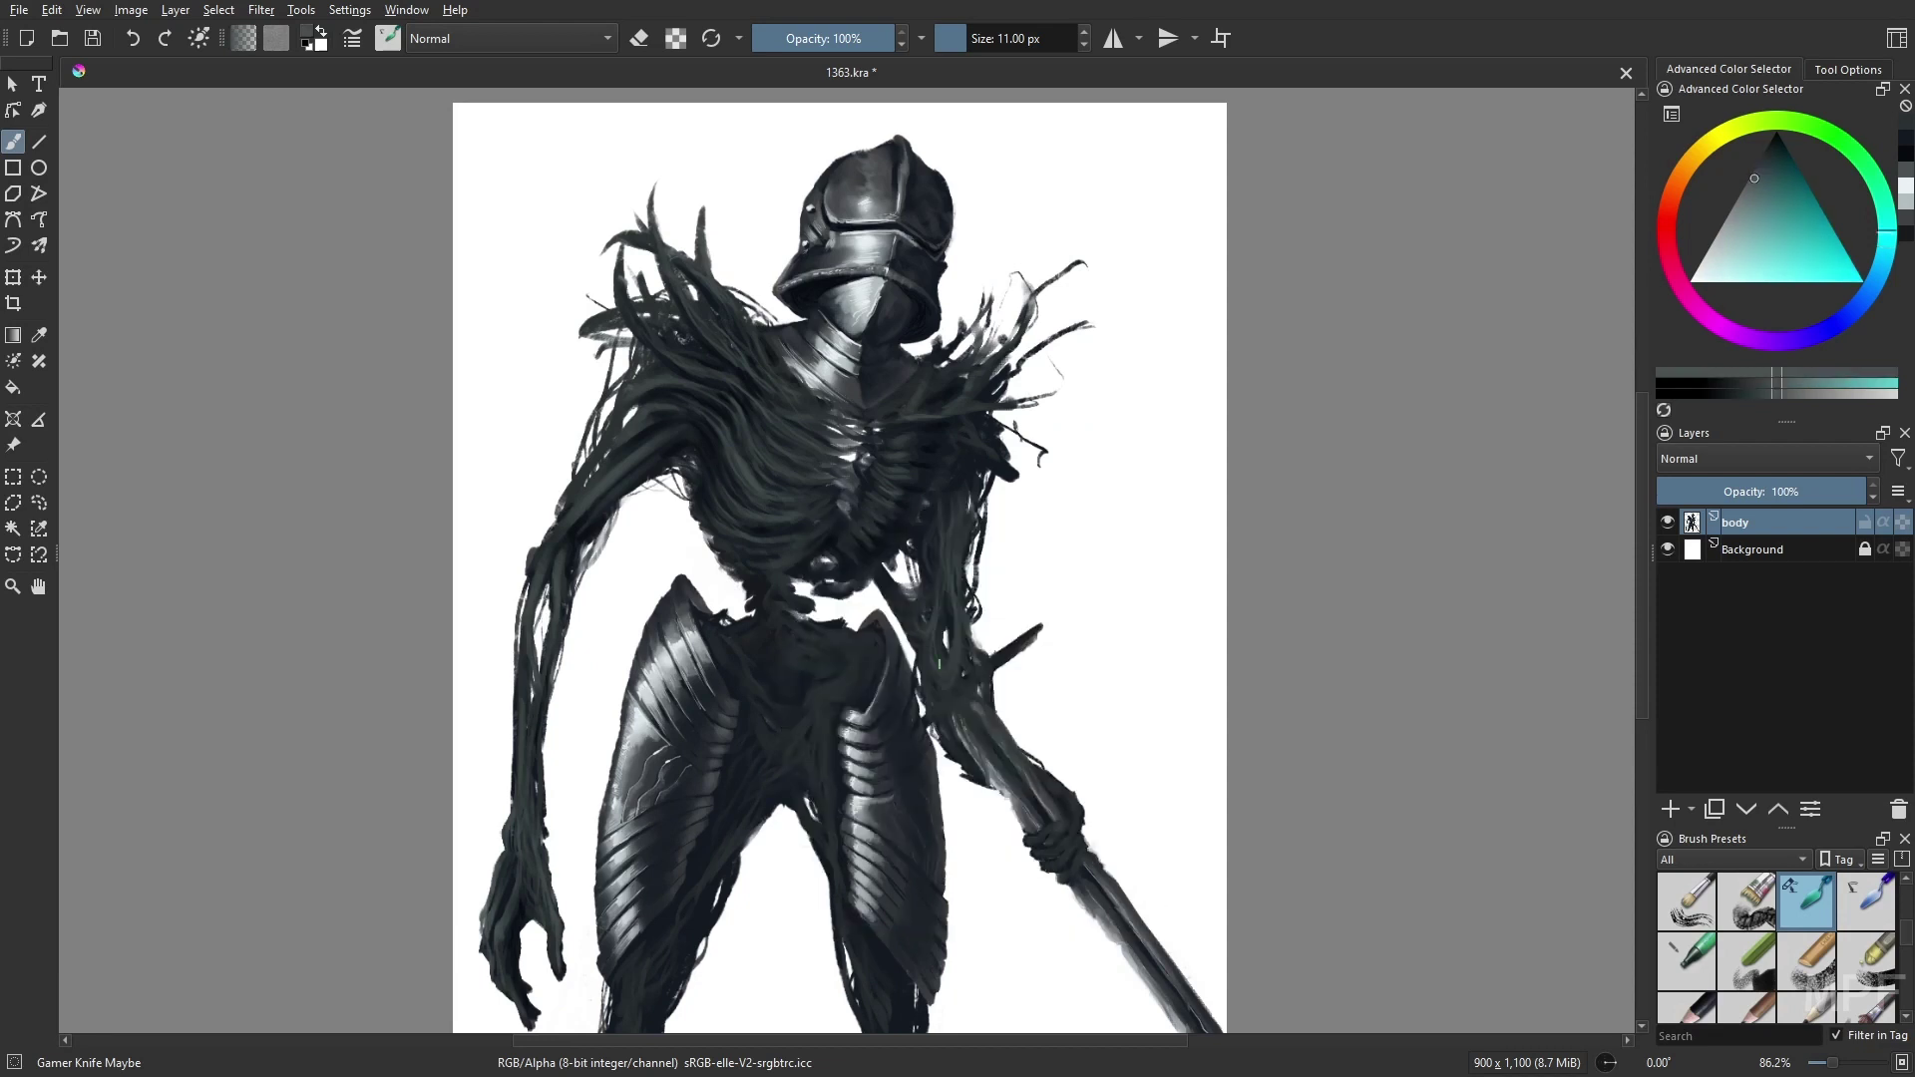
{"action": "mouse_move", "coordinate": [964, 722]}
{"action": "left_mouse_down"}
{"action": "mouse_move", "coordinate": [965, 666]}
{"action": "mouse_move", "coordinate": [944, 702]}
{"action": "left_mouse_up"}
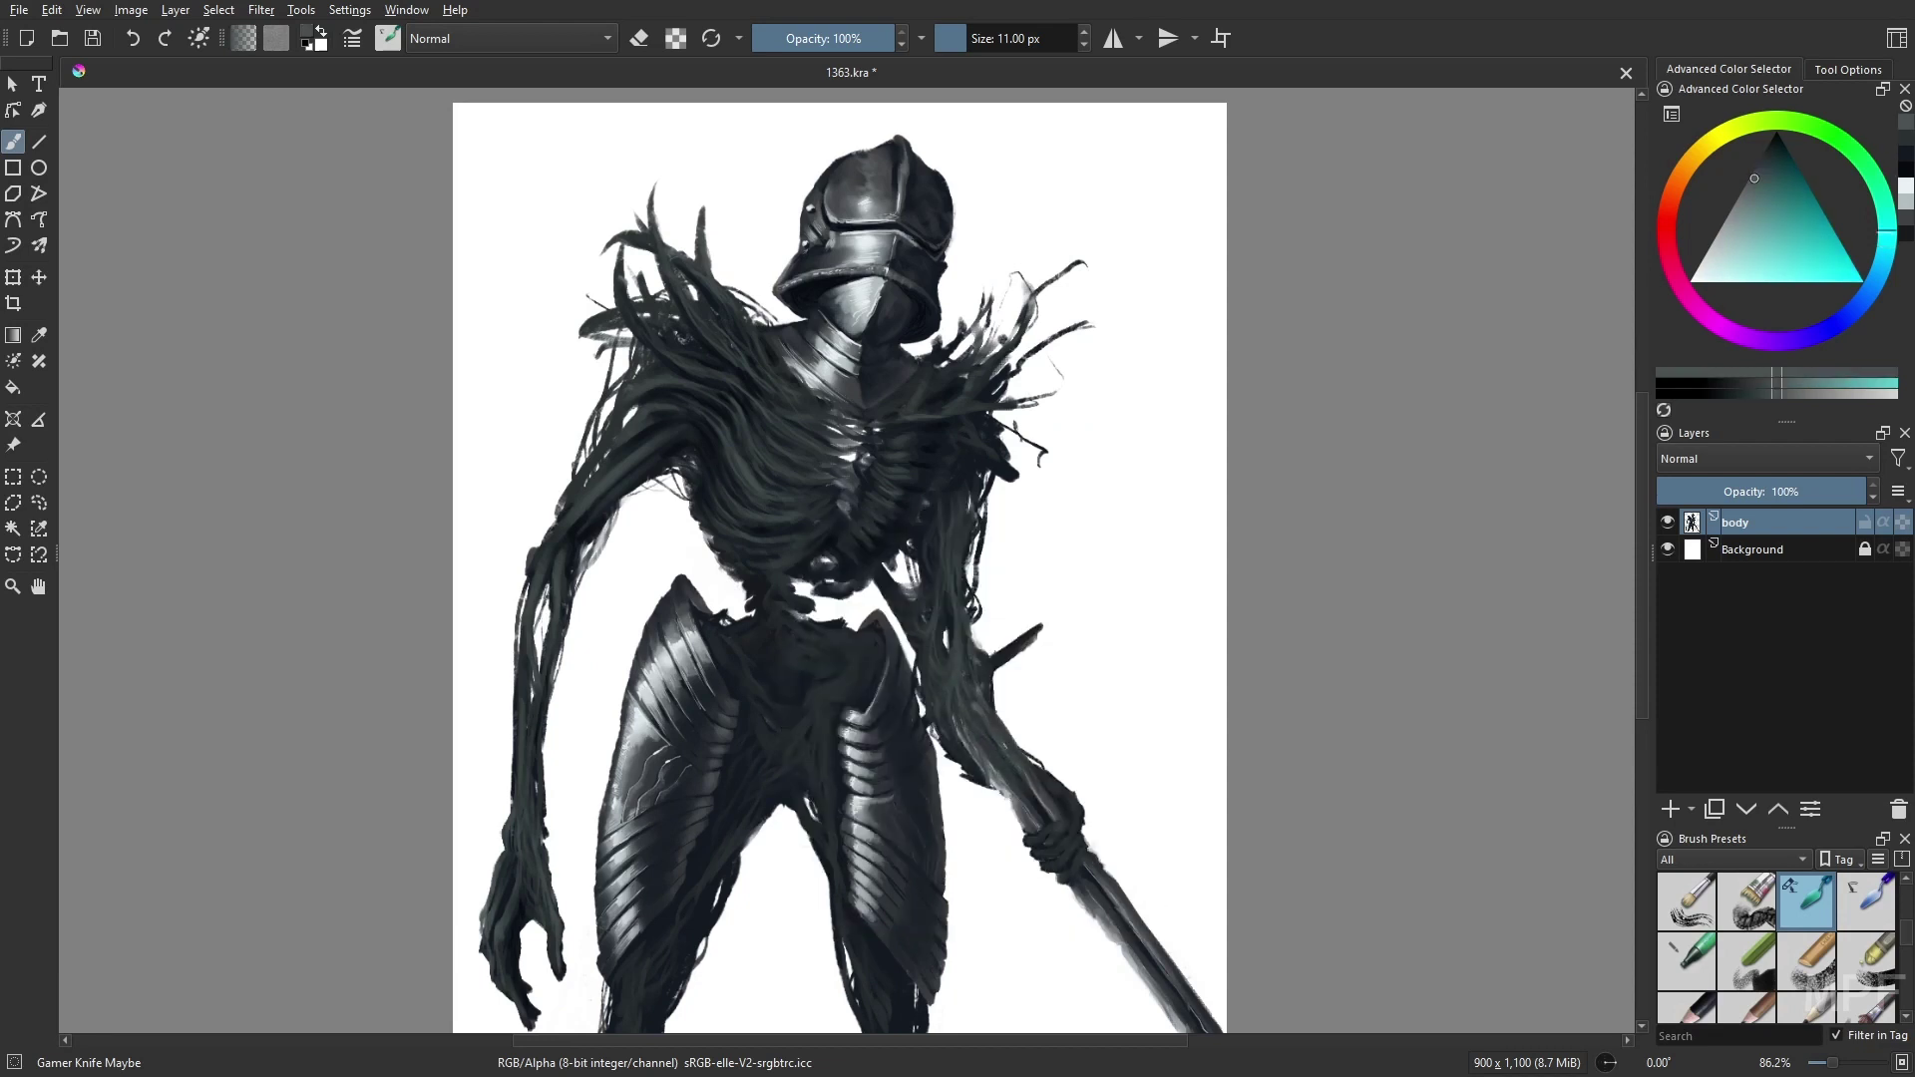
- Paint teal-grey strands across the pelvis and lower ribs with Gamer Knife Maybe at 7 px
{"action": "key", "text": "m"}
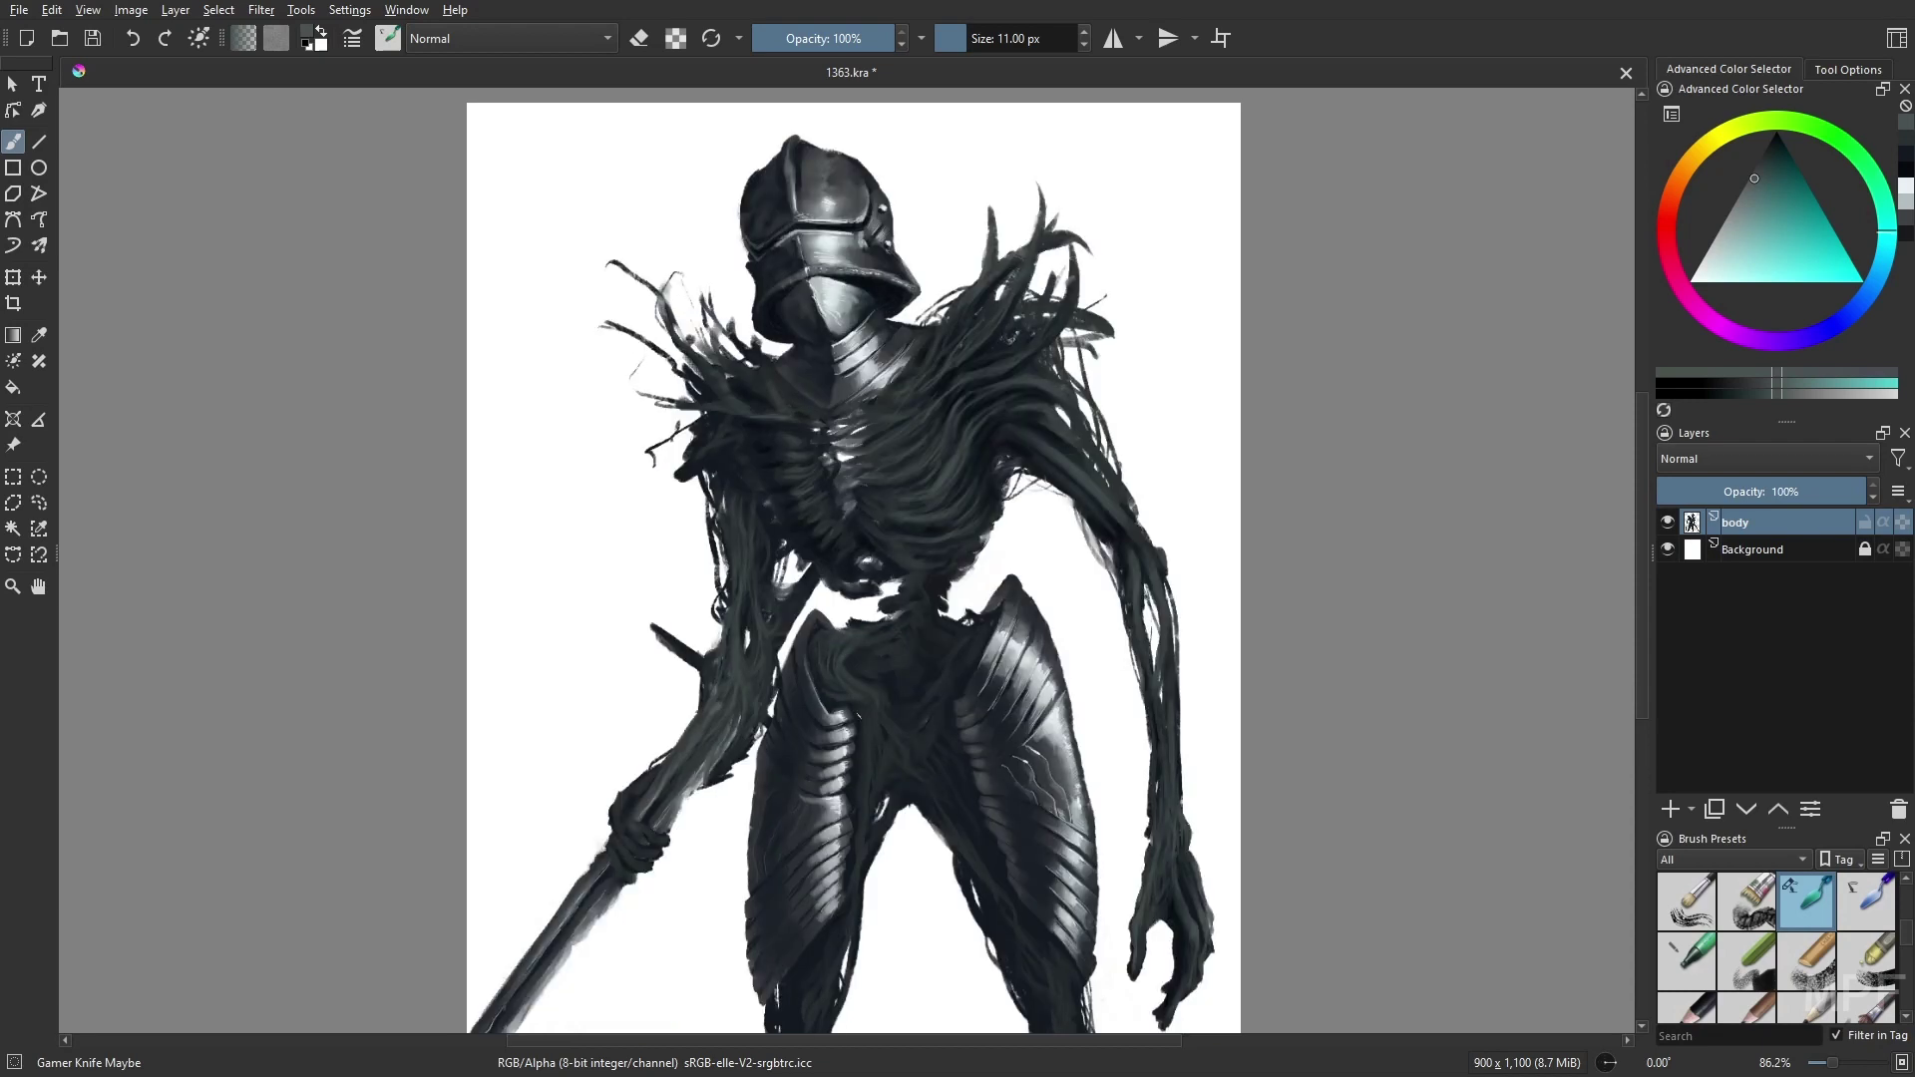
{"action": "key", "text": "bracketleft"}
{"action": "key", "text": "bracketleft"}
{"action": "key", "text": "m"}
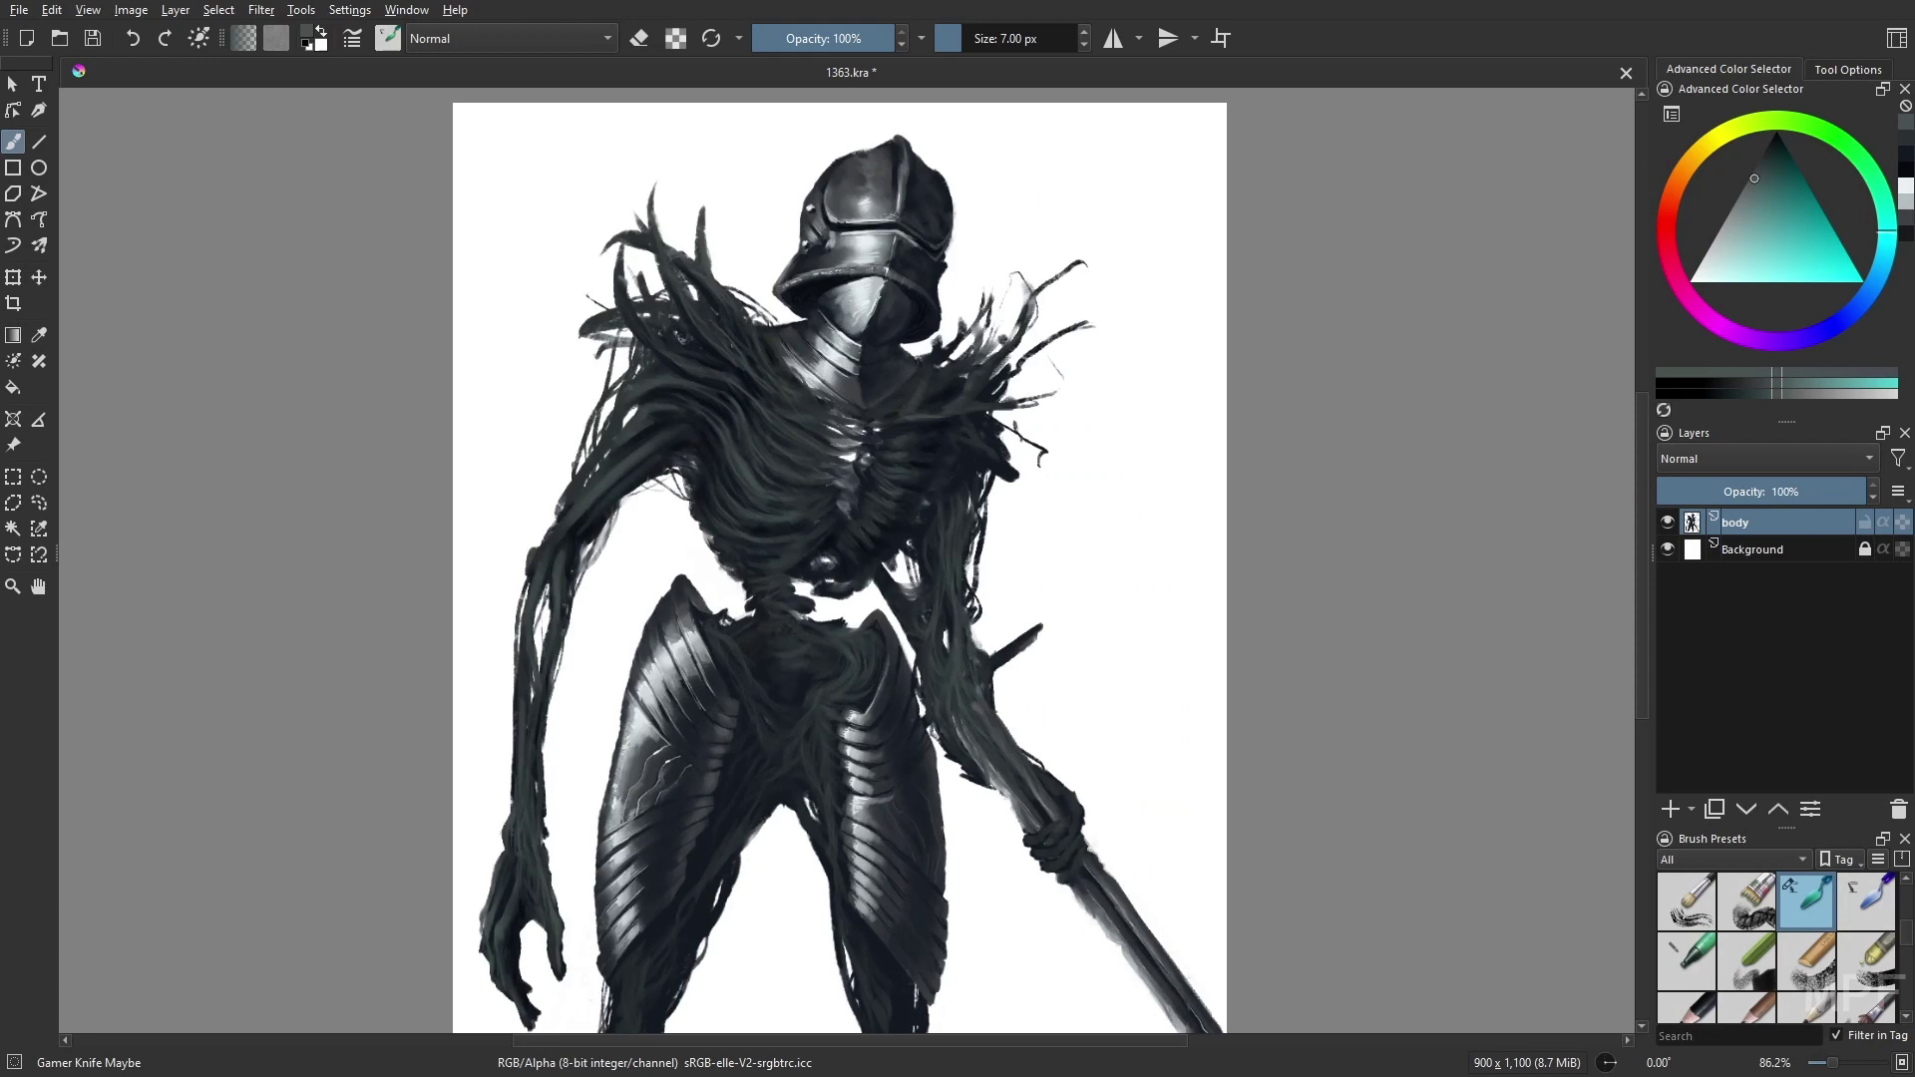
- Add fine teal-grey strands to the hanging forearm and hand with the liner at 3 px
{"action": "key", "text": "slash"}
{"action": "key", "text": "m"}
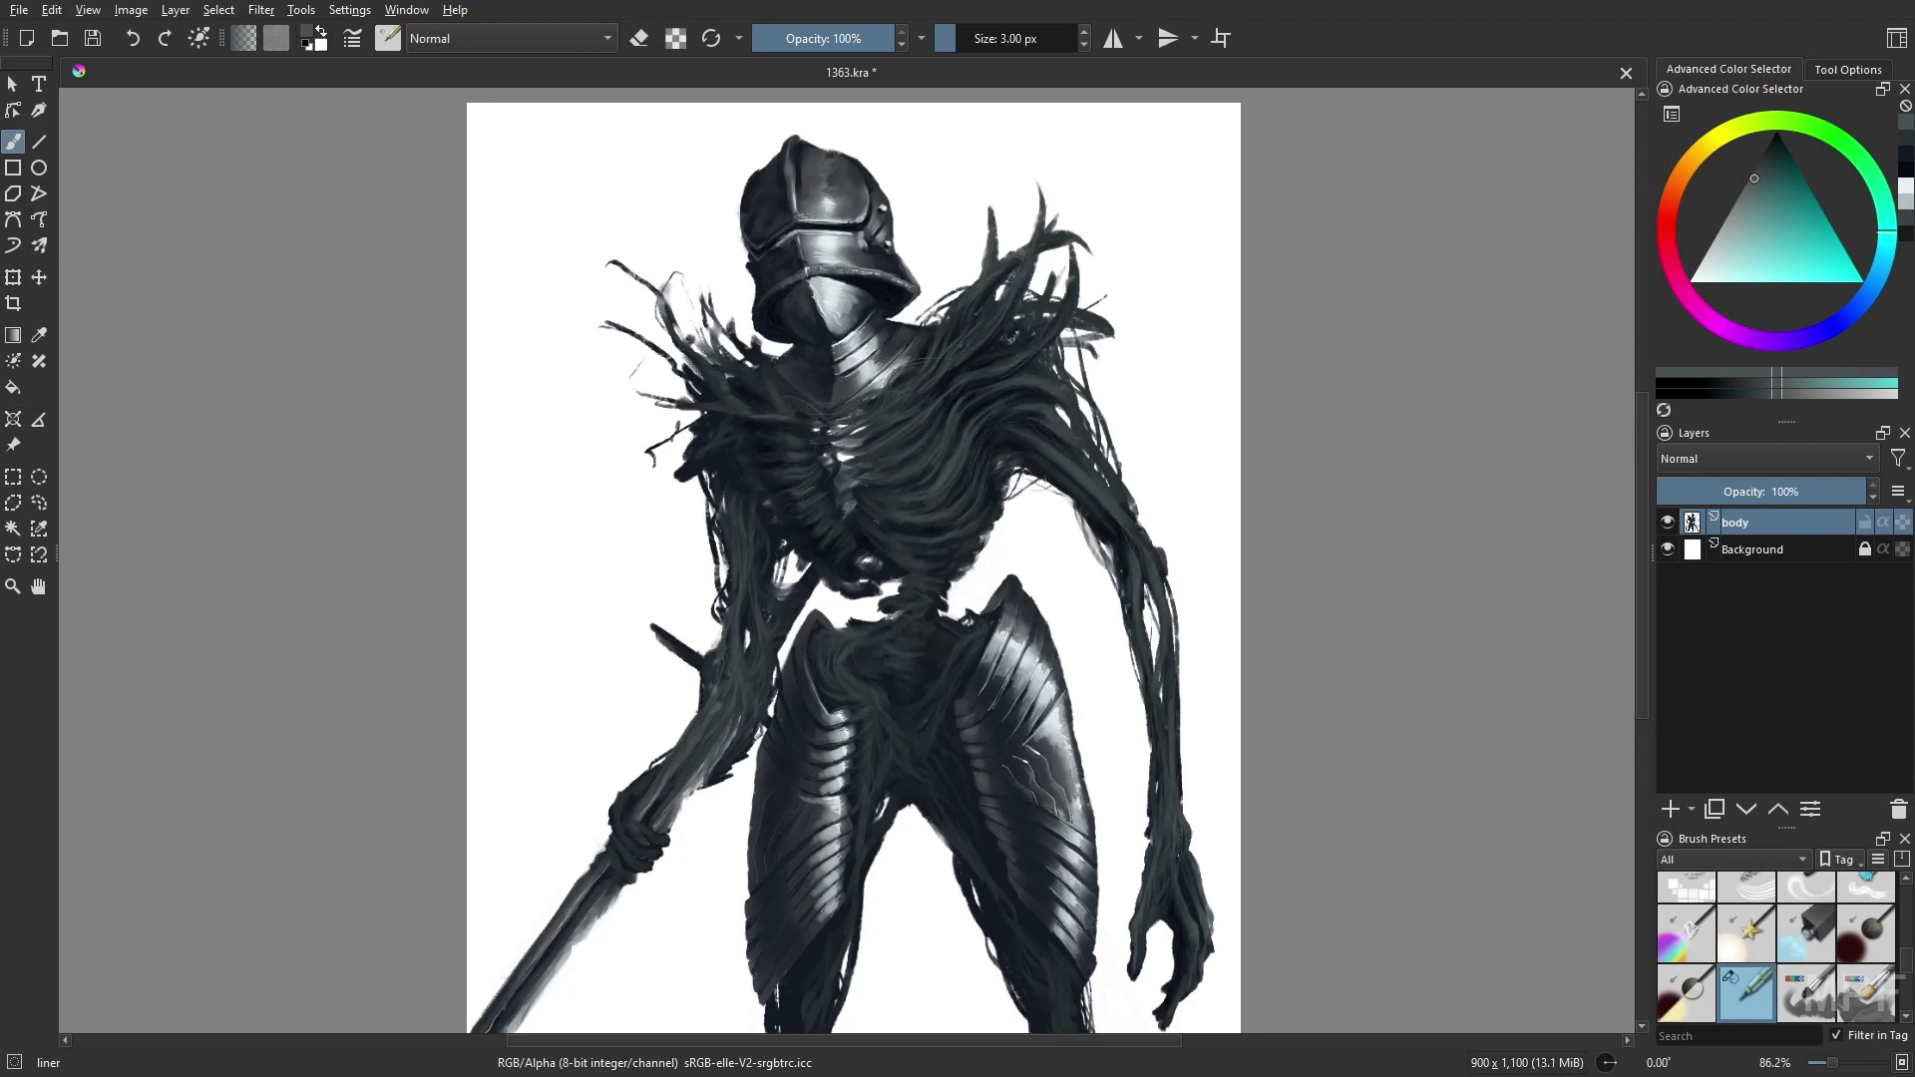
{"action": "left_click_drag", "start_coordinate": [1179, 784], "coordinate": [1191, 826]}
{"action": "left_click_drag", "start_coordinate": [1191, 838], "coordinate": [1204, 889]}
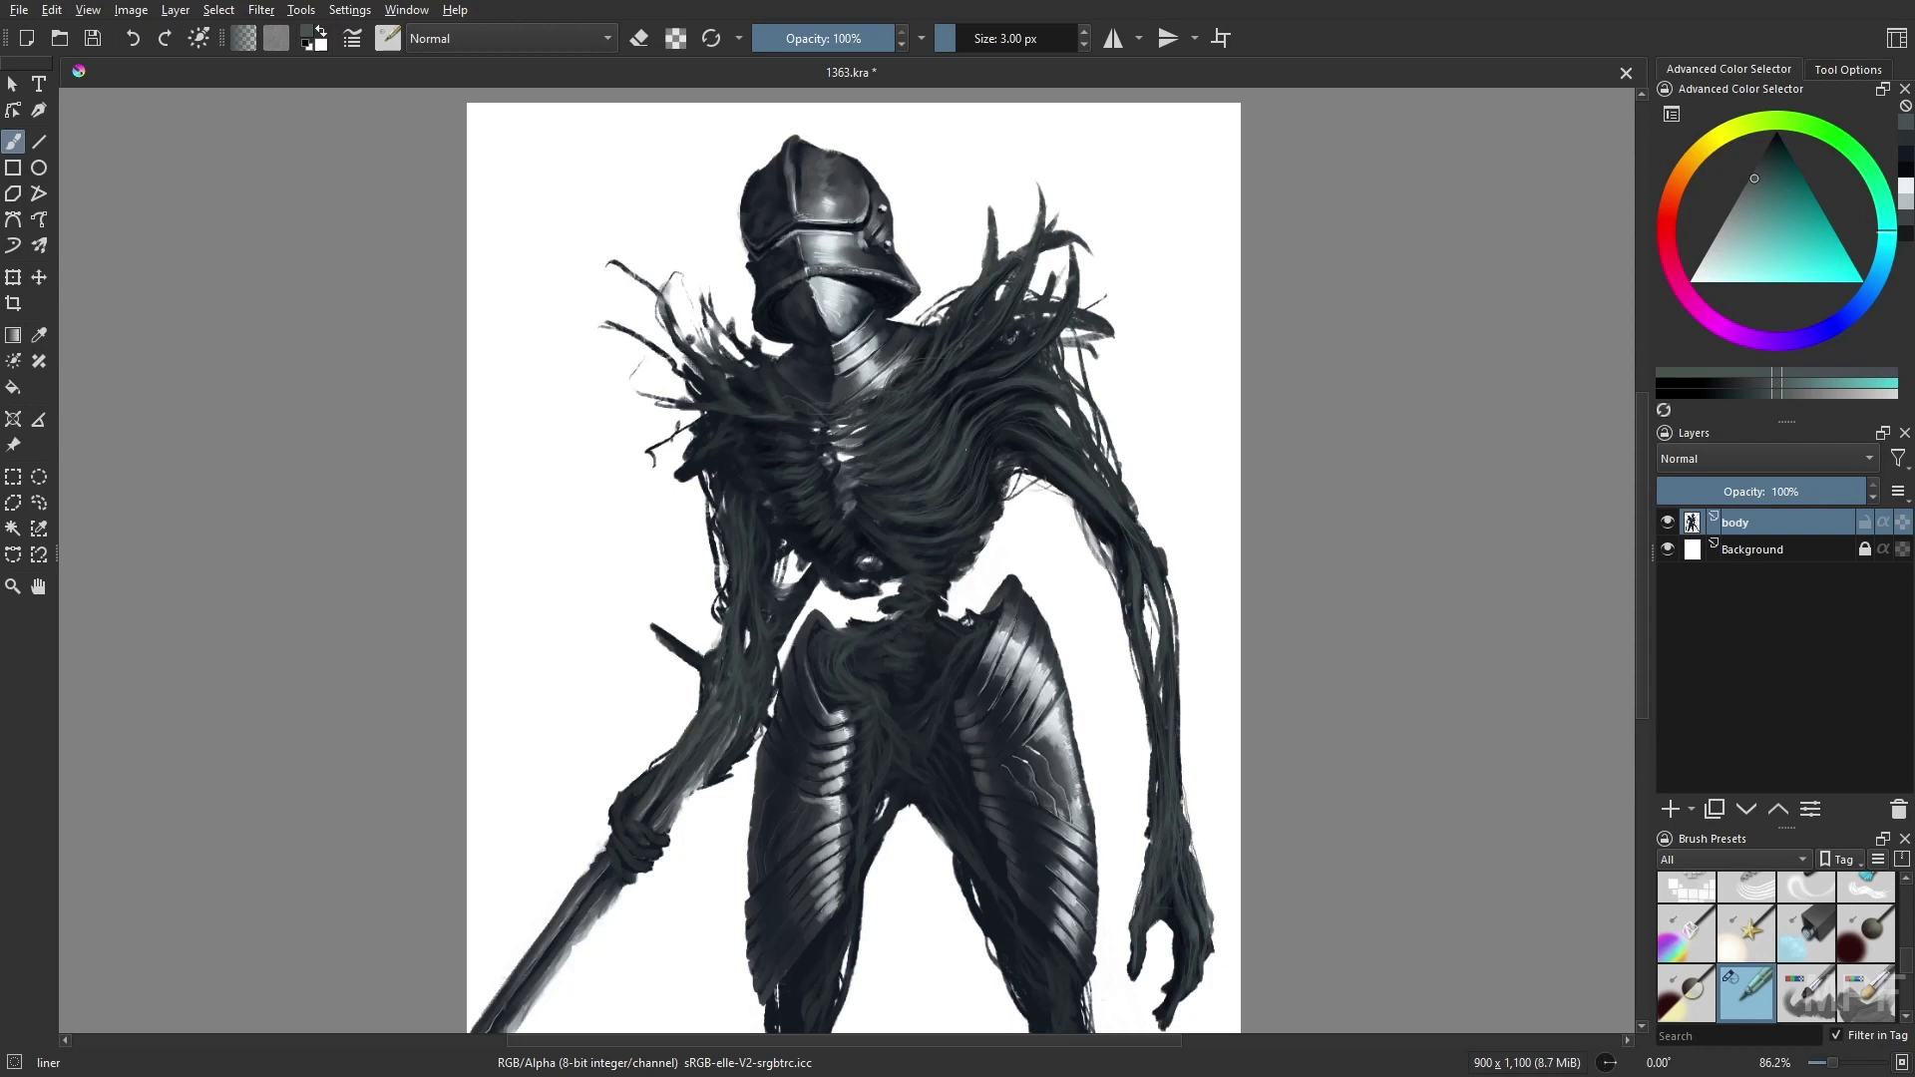
{"action": "key", "text": "m"}
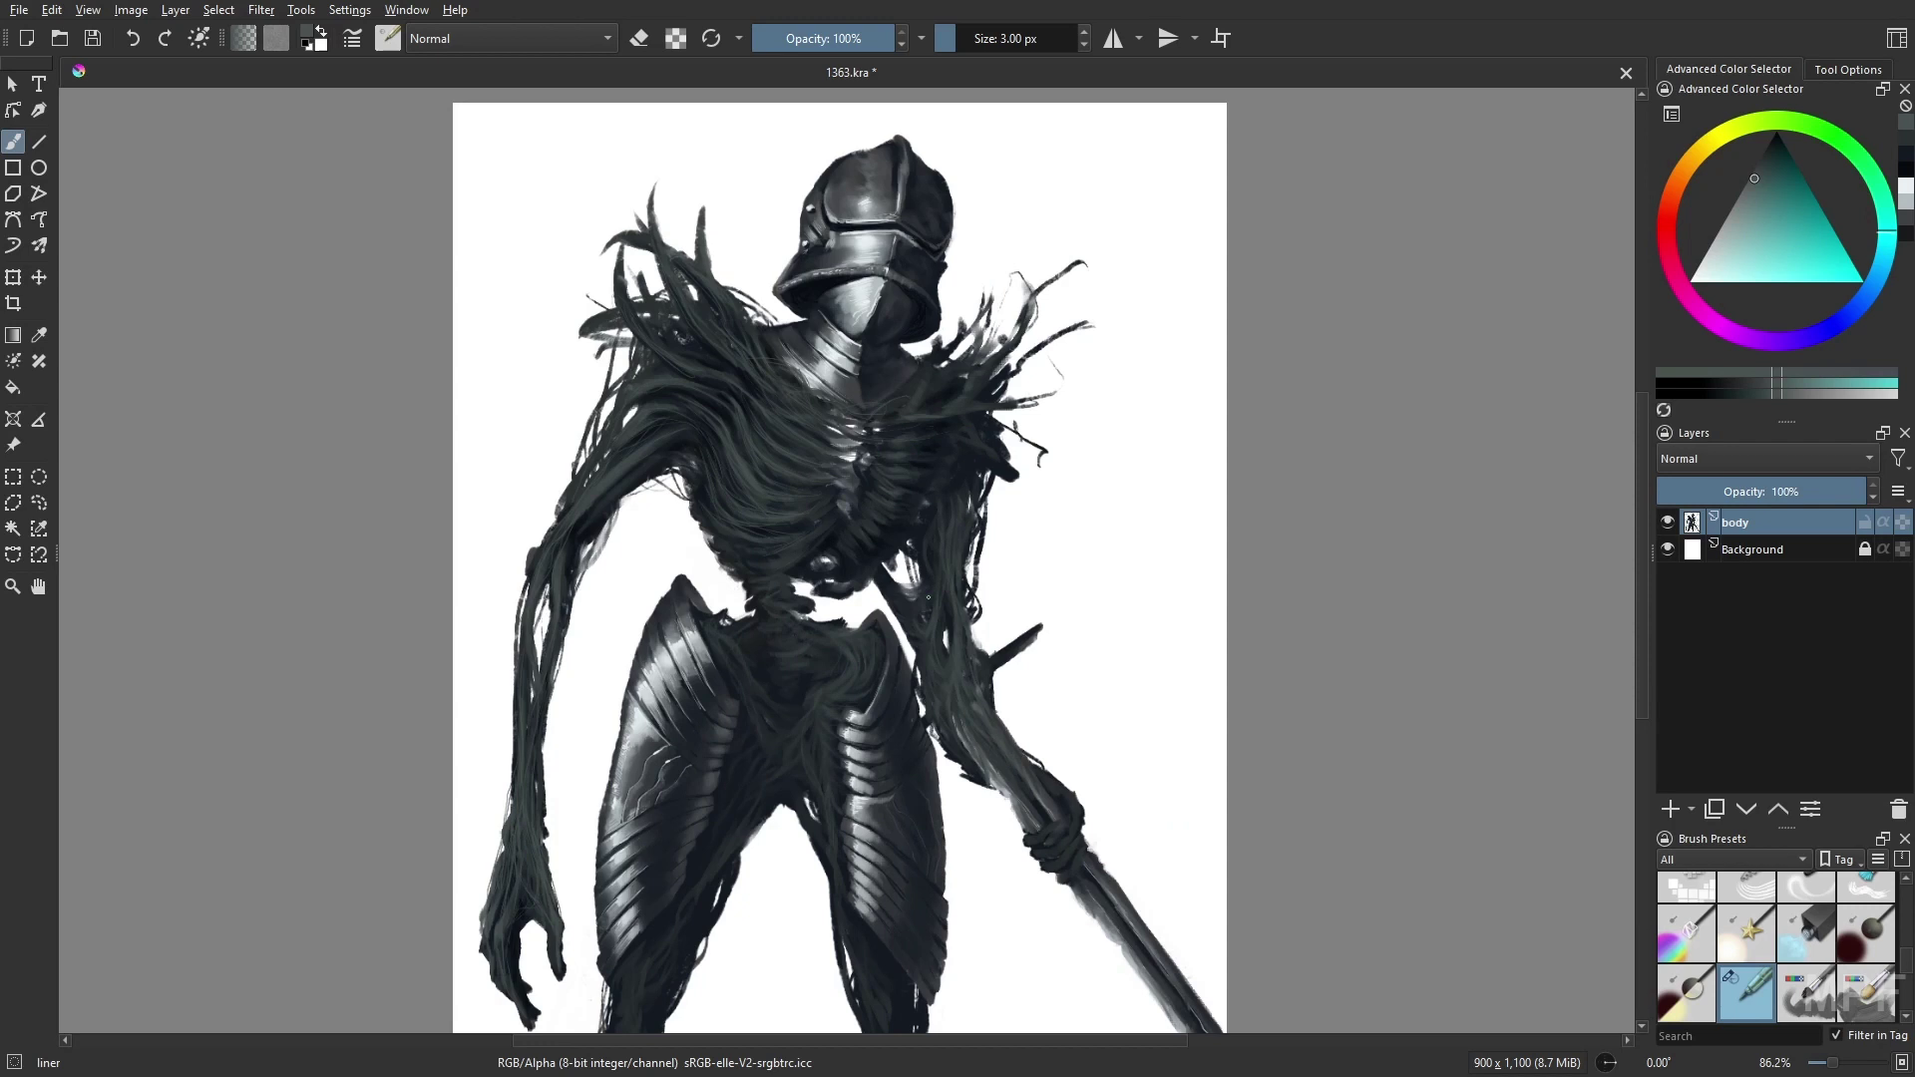
- Detail the gripping hand and the forearm above the sword with sampled light grey, near-black and teal-grey liner strokes at 3 px
{"action": "left_click", "coordinate": [1017, 800], "text": "ctrl"}
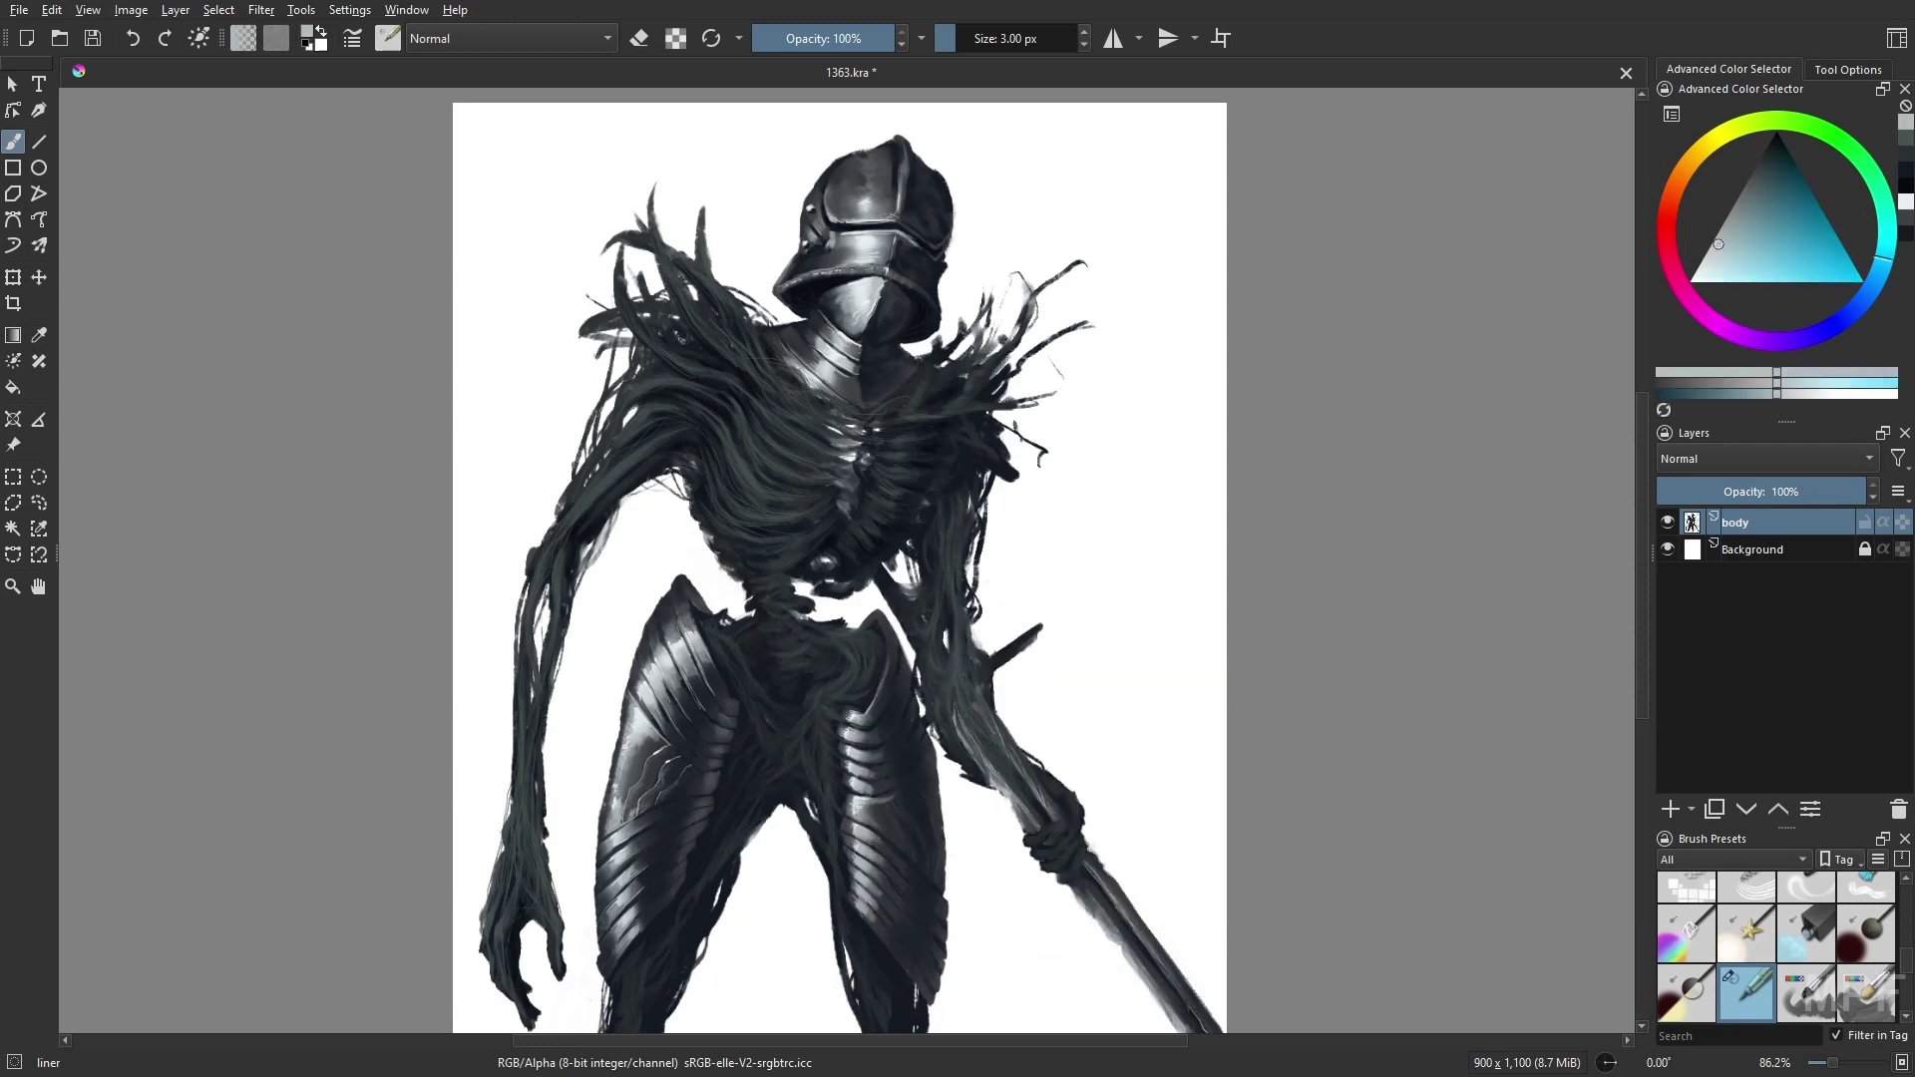
{"action": "left_click", "coordinate": [979, 715], "text": "ctrl"}
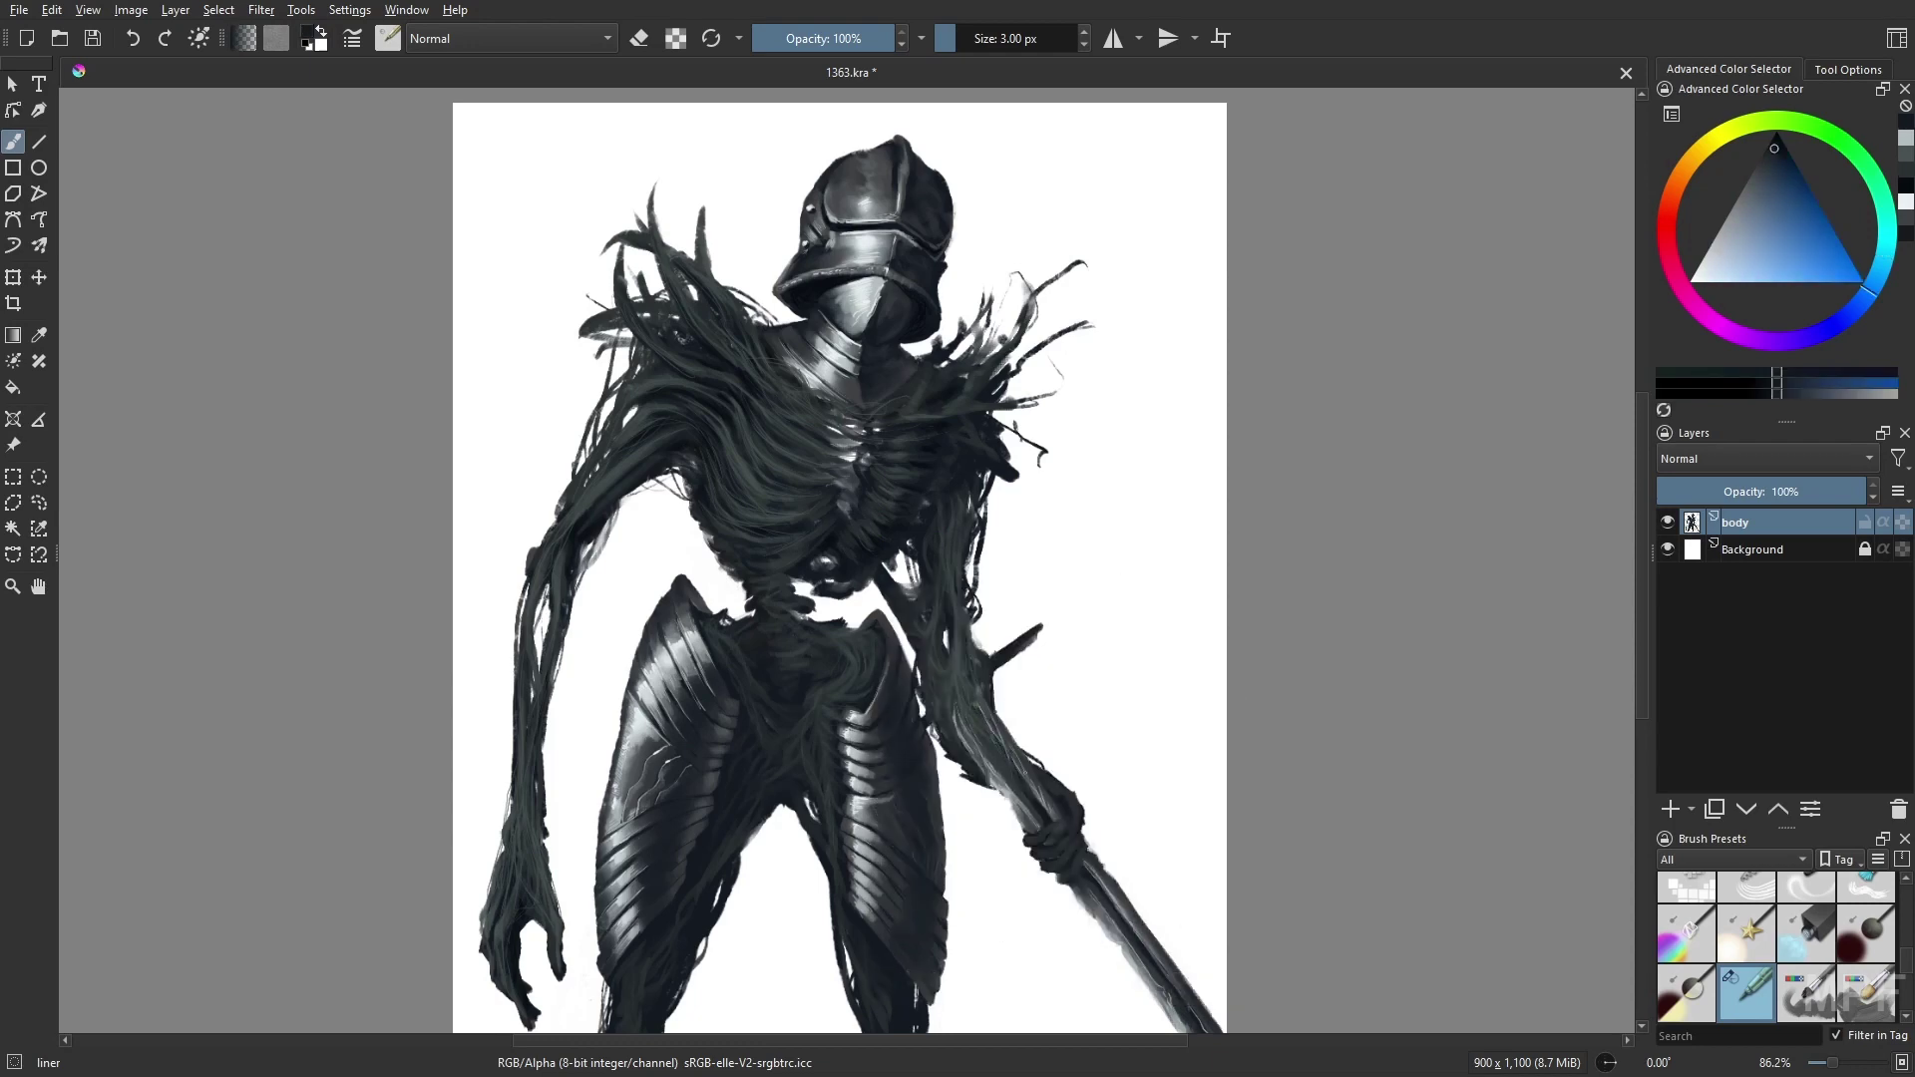
{"action": "left_click", "coordinate": [1042, 795]}
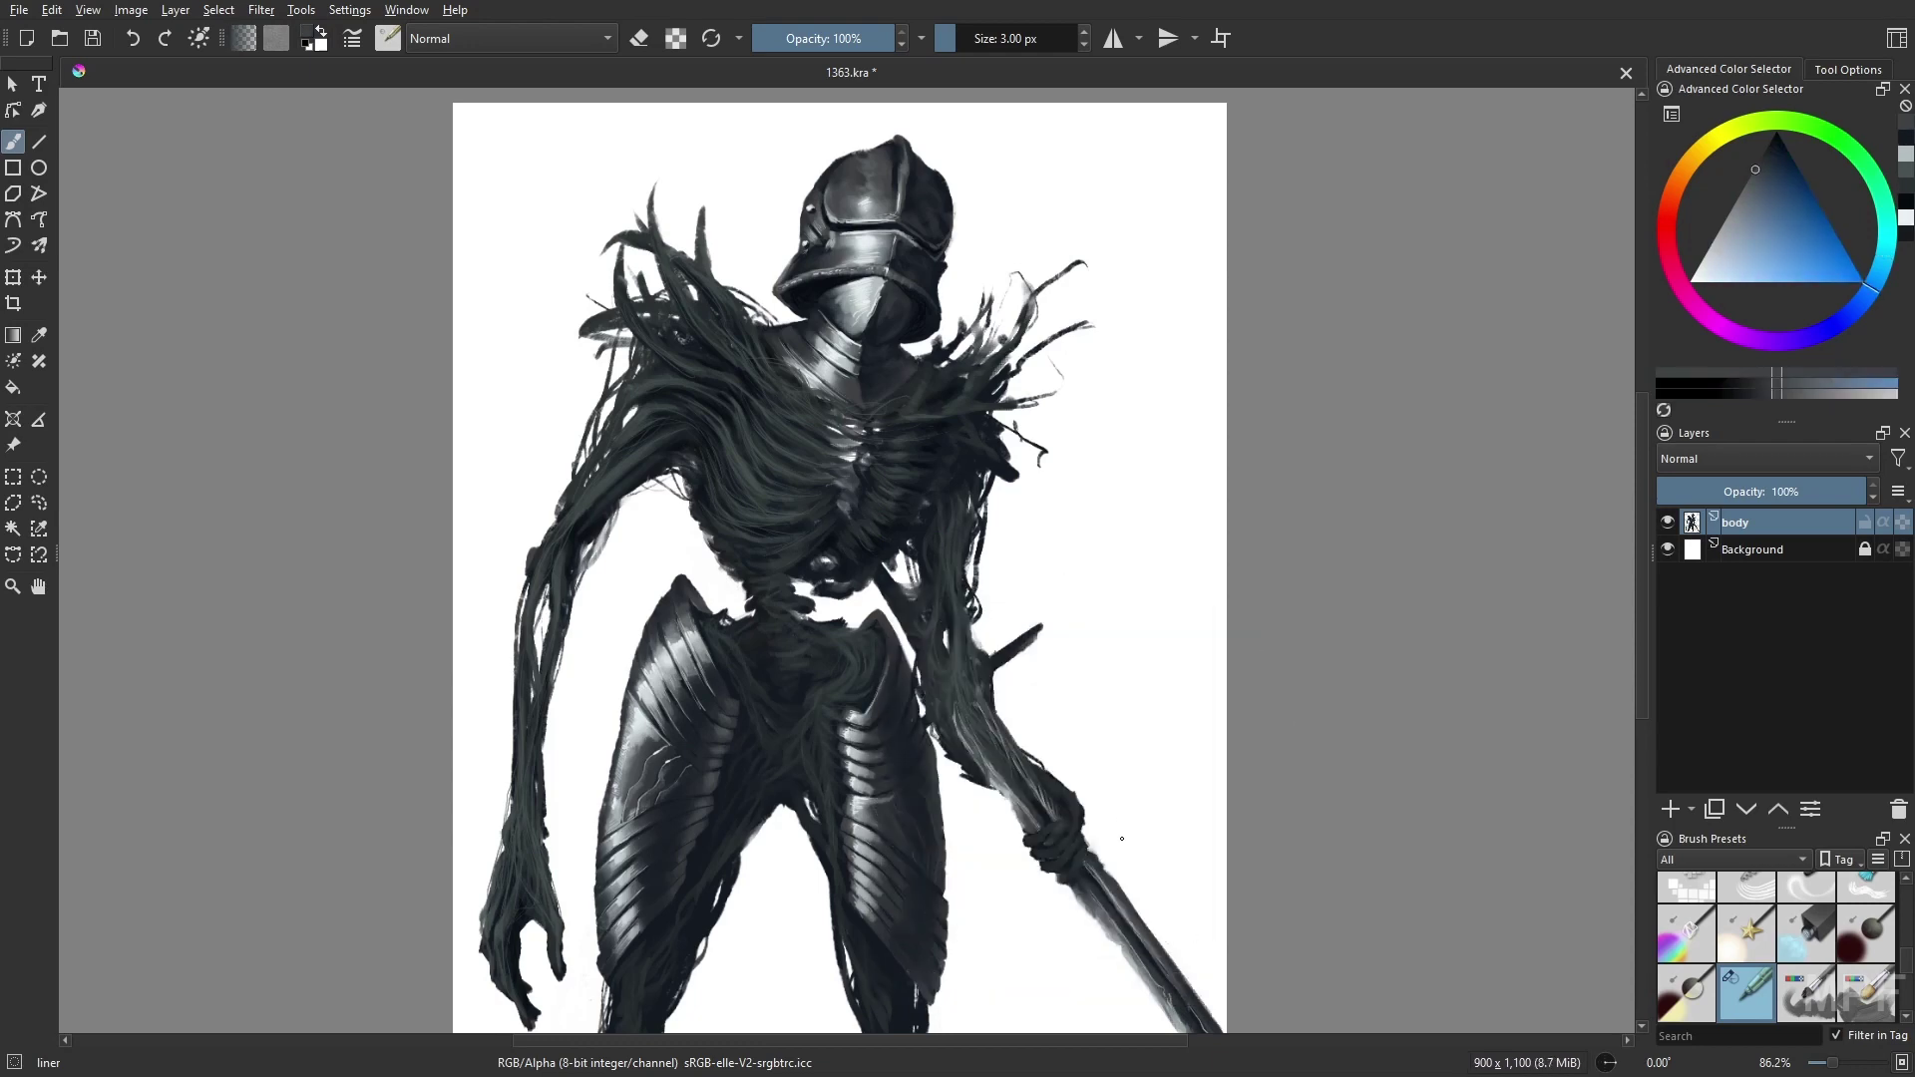
{"action": "left_click", "coordinate": [1027, 835], "text": "ctrl"}
{"action": "right_click", "coordinate": [1090, 748]}
{"action": "left_click", "coordinate": [1097, 748]}
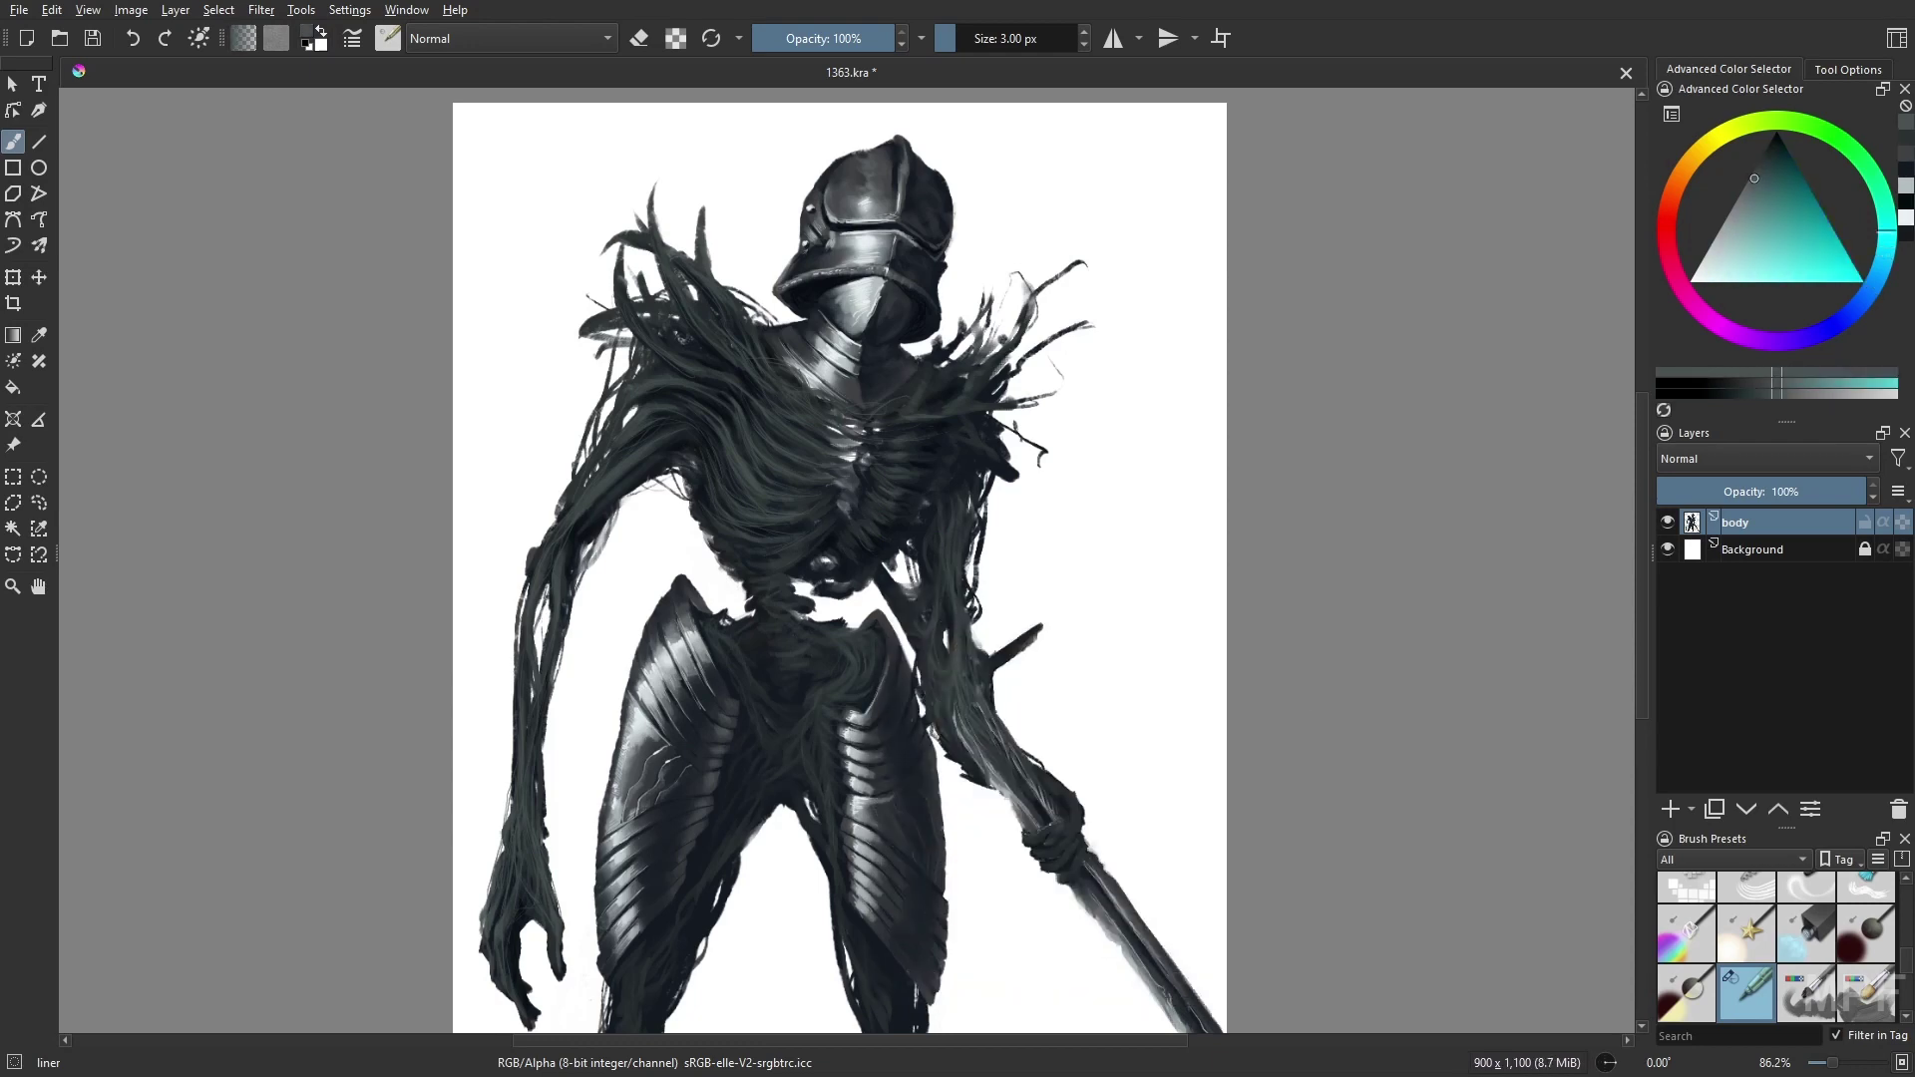
- Shape the gripping hand and the adjoining blade with Gamer Knife Maybe at 7 px, using teal-grey and near-black
{"action": "key", "text": "slash"}
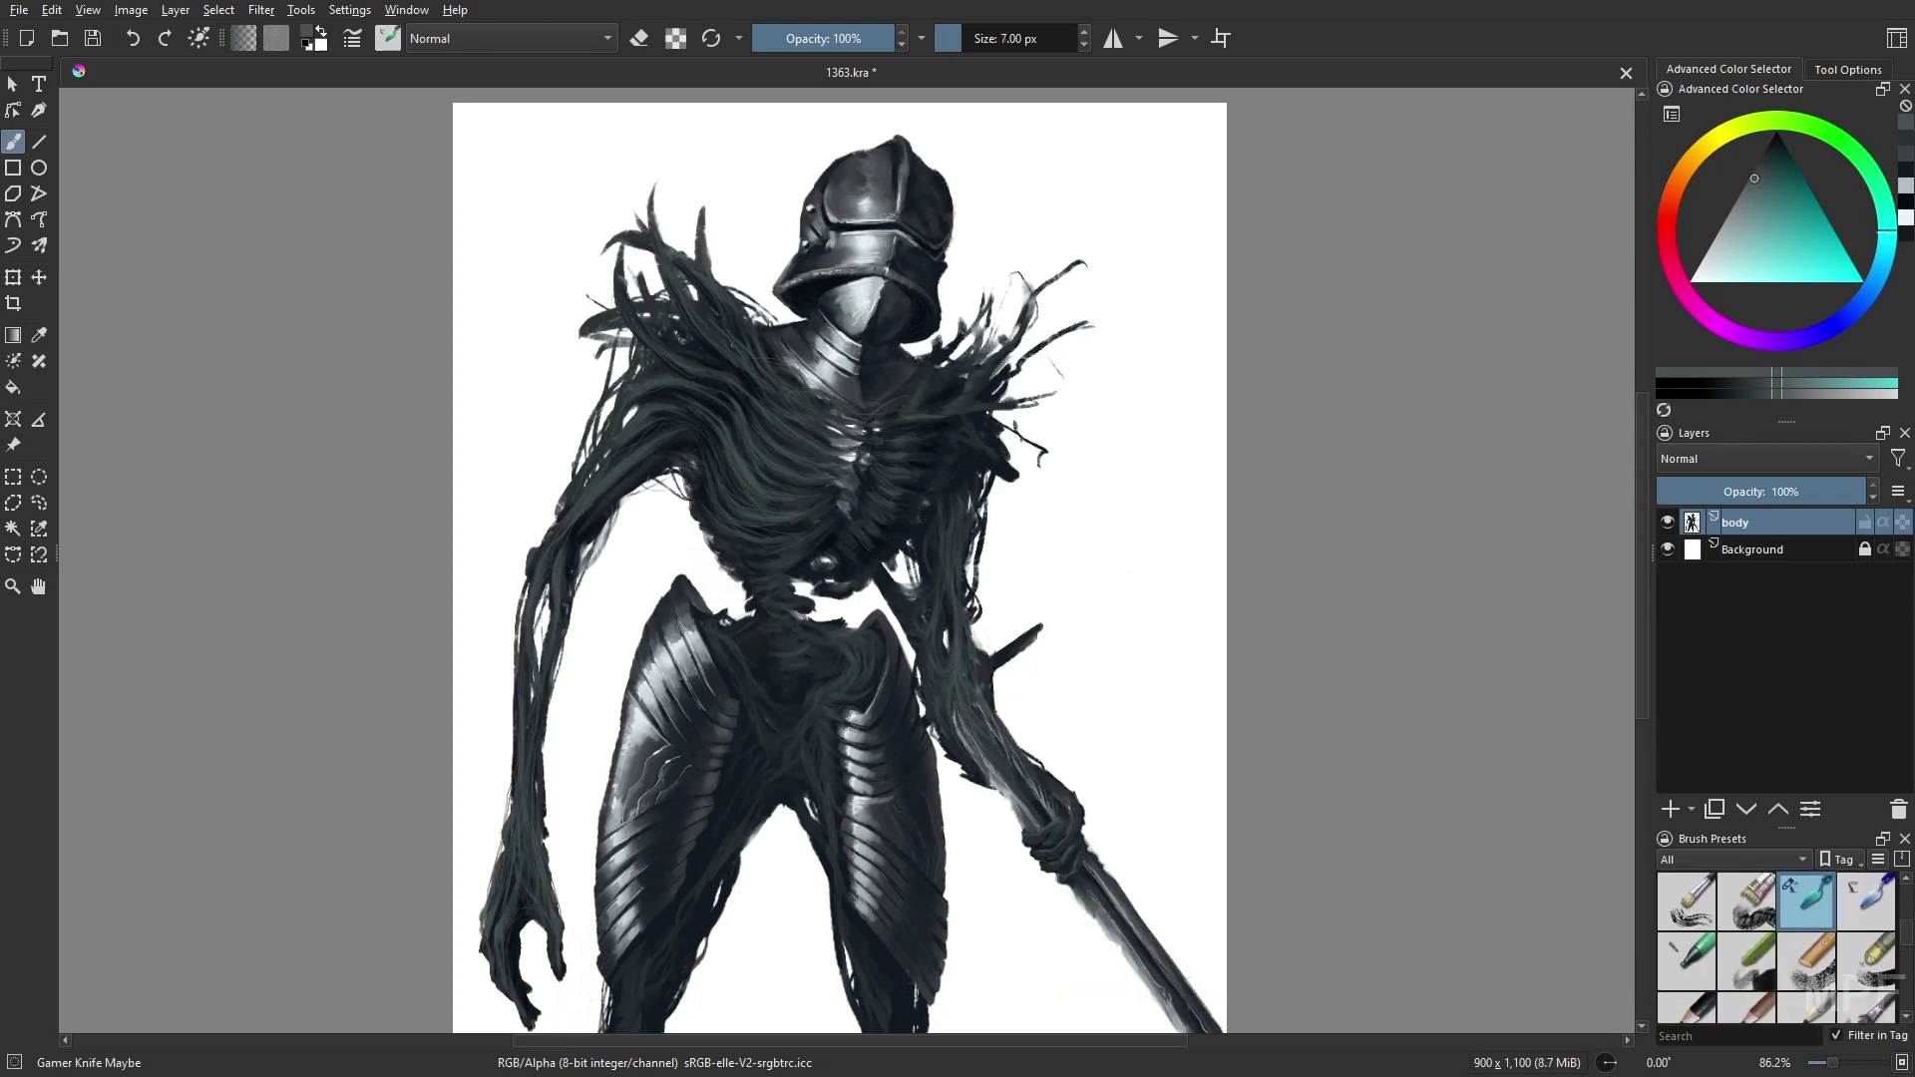
{"action": "right_click", "coordinate": [1085, 764]}
{"action": "left_click", "coordinate": [1089, 770]}
{"action": "right_click", "coordinate": [1243, 778]}
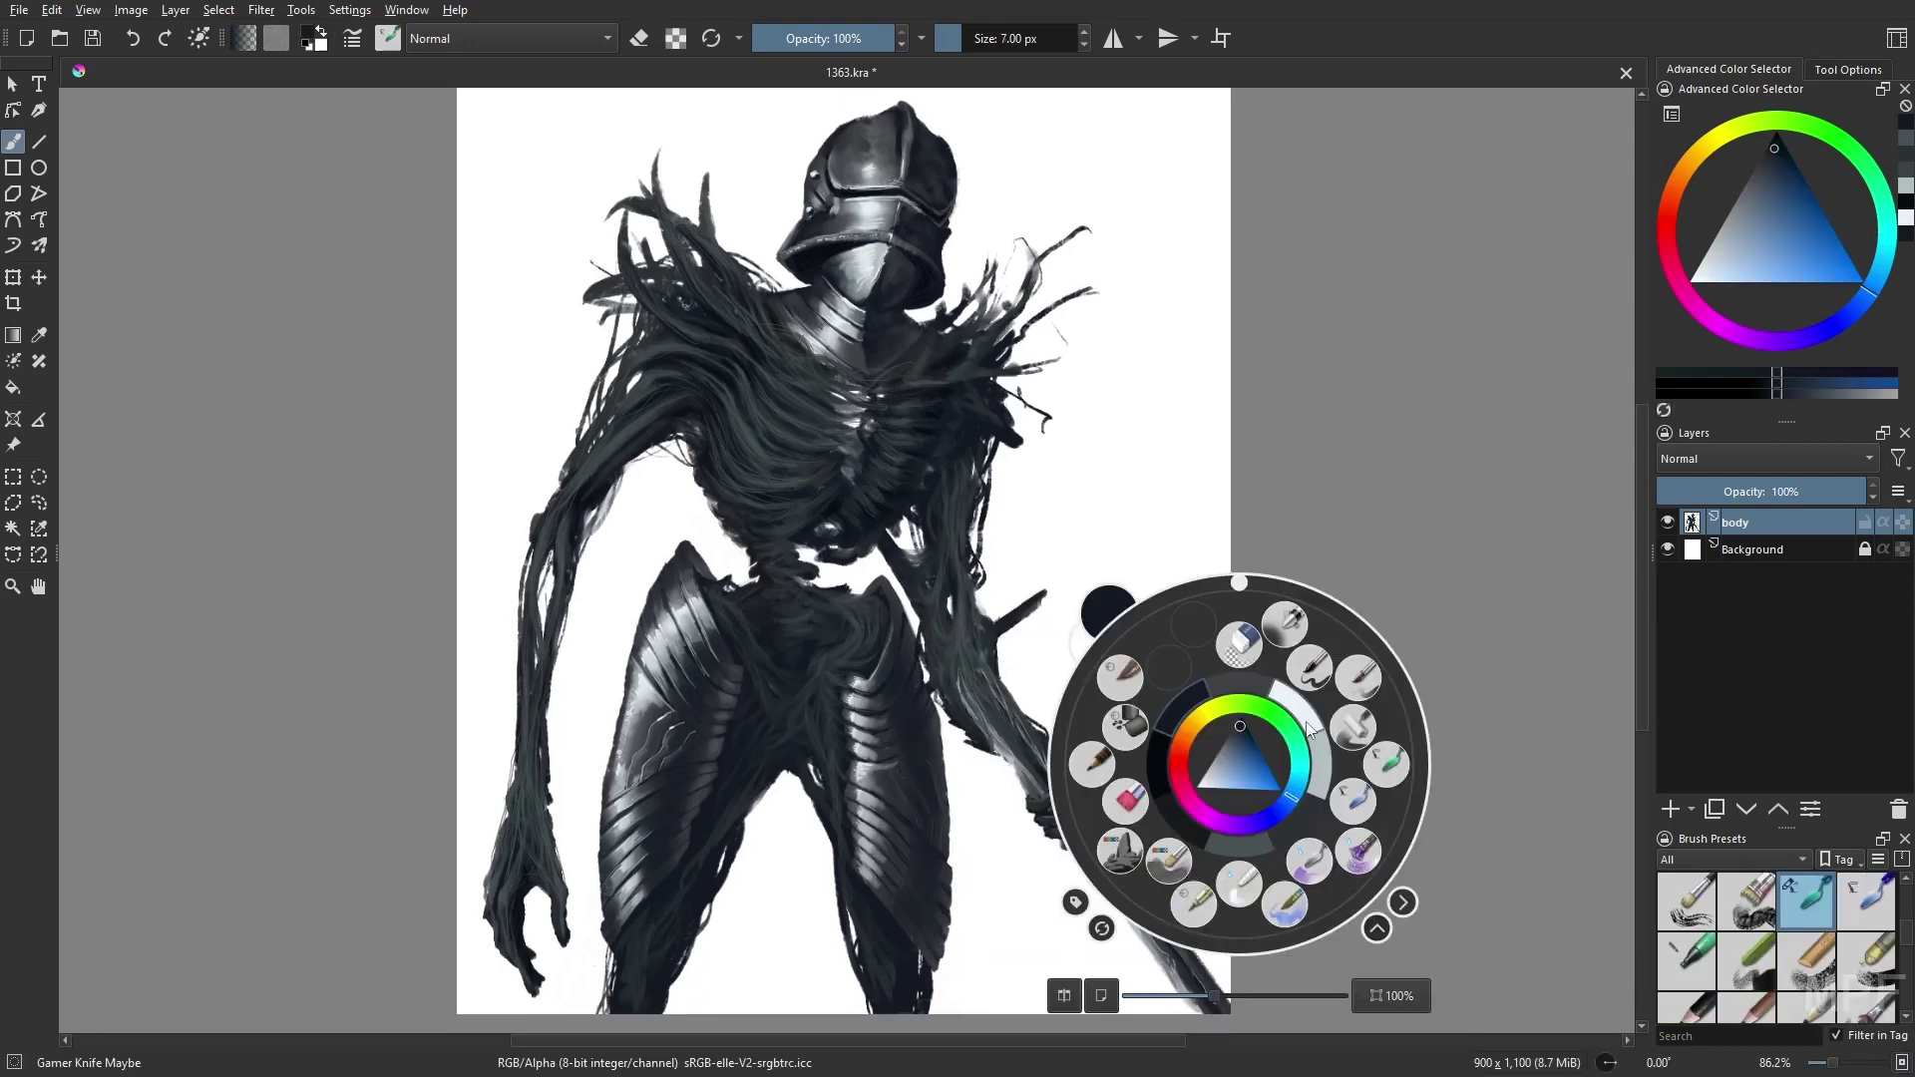
{"action": "left_click", "coordinate": [1244, 773]}
{"action": "left_click_drag", "start_coordinate": [1244, 773], "coordinate": [1109, 865]}
- Sharpen the small dark and teal-grey details around the sword grip with the liner at 3 px
{"action": "key", "text": "slash"}
{"action": "right_click", "coordinate": [1052, 757]}
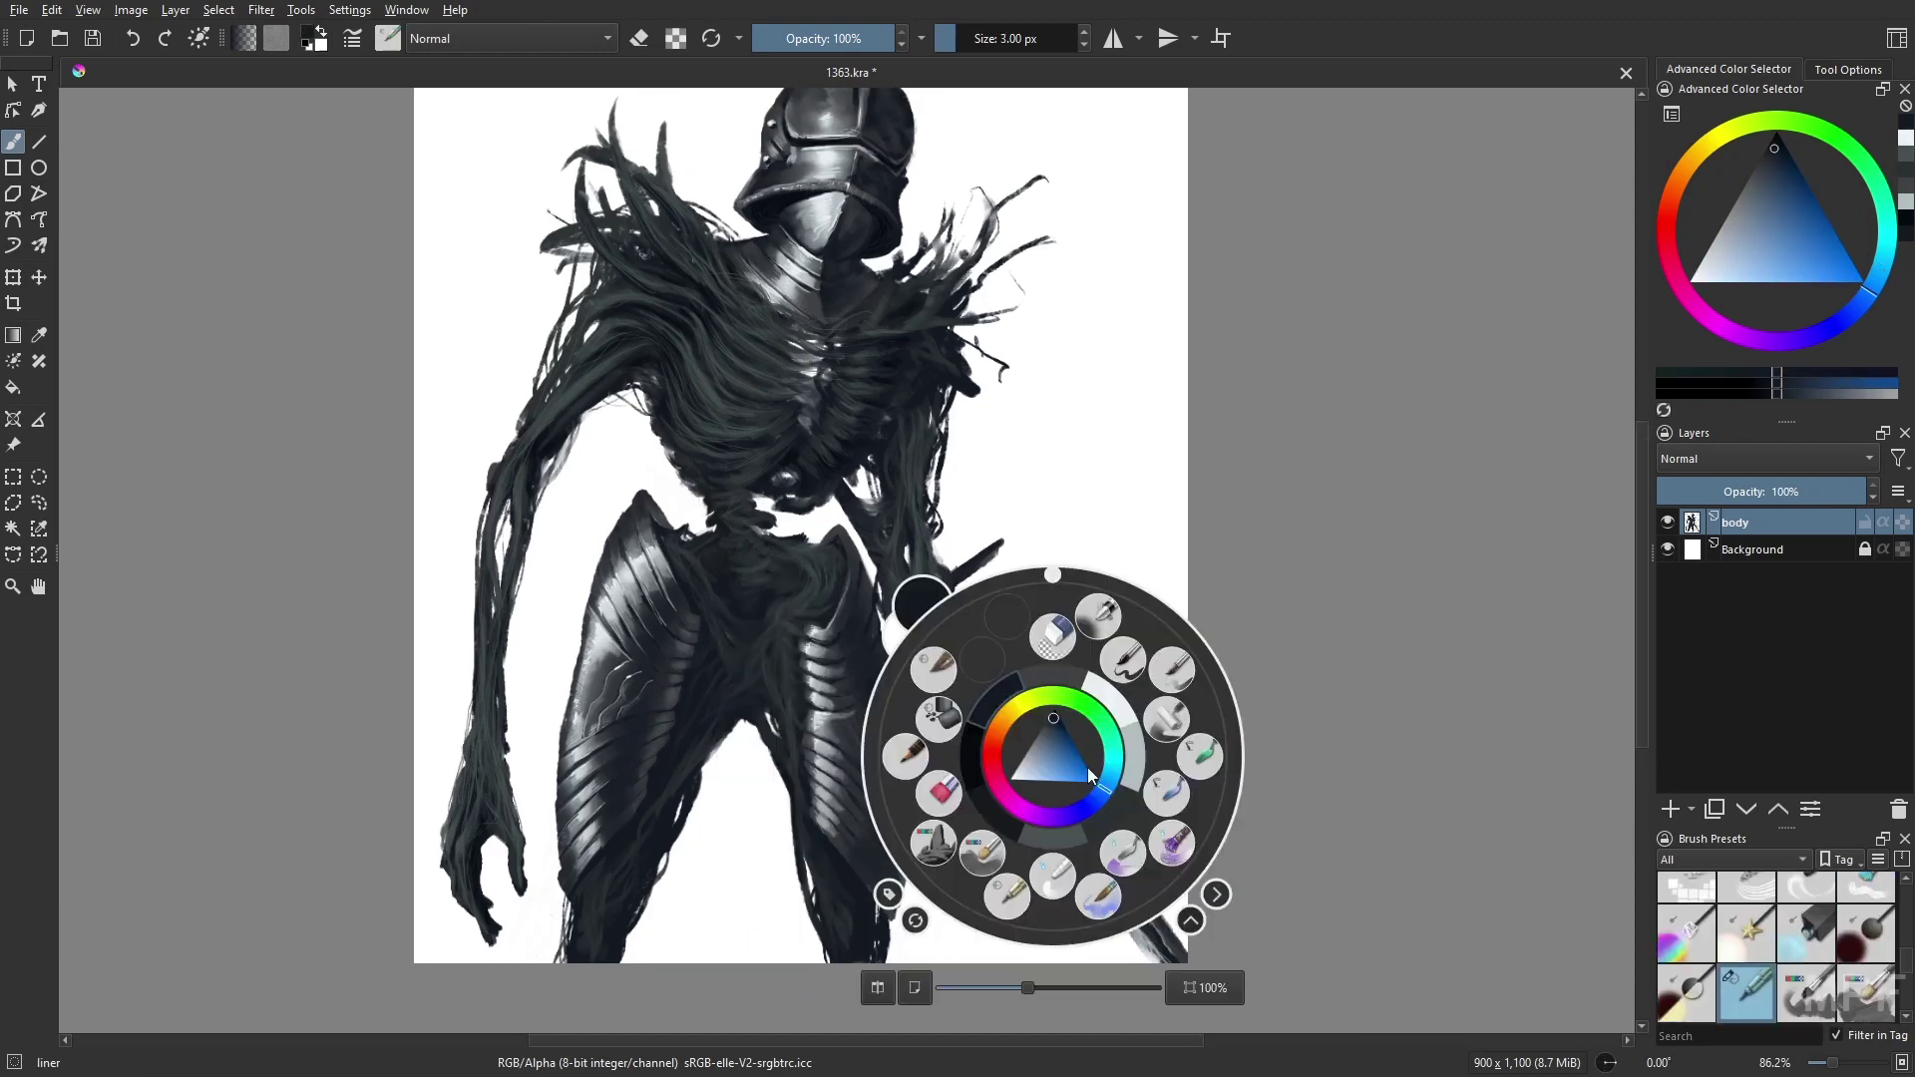
{"action": "right_click", "coordinate": [1024, 758]}
{"action": "key", "text": "m"}
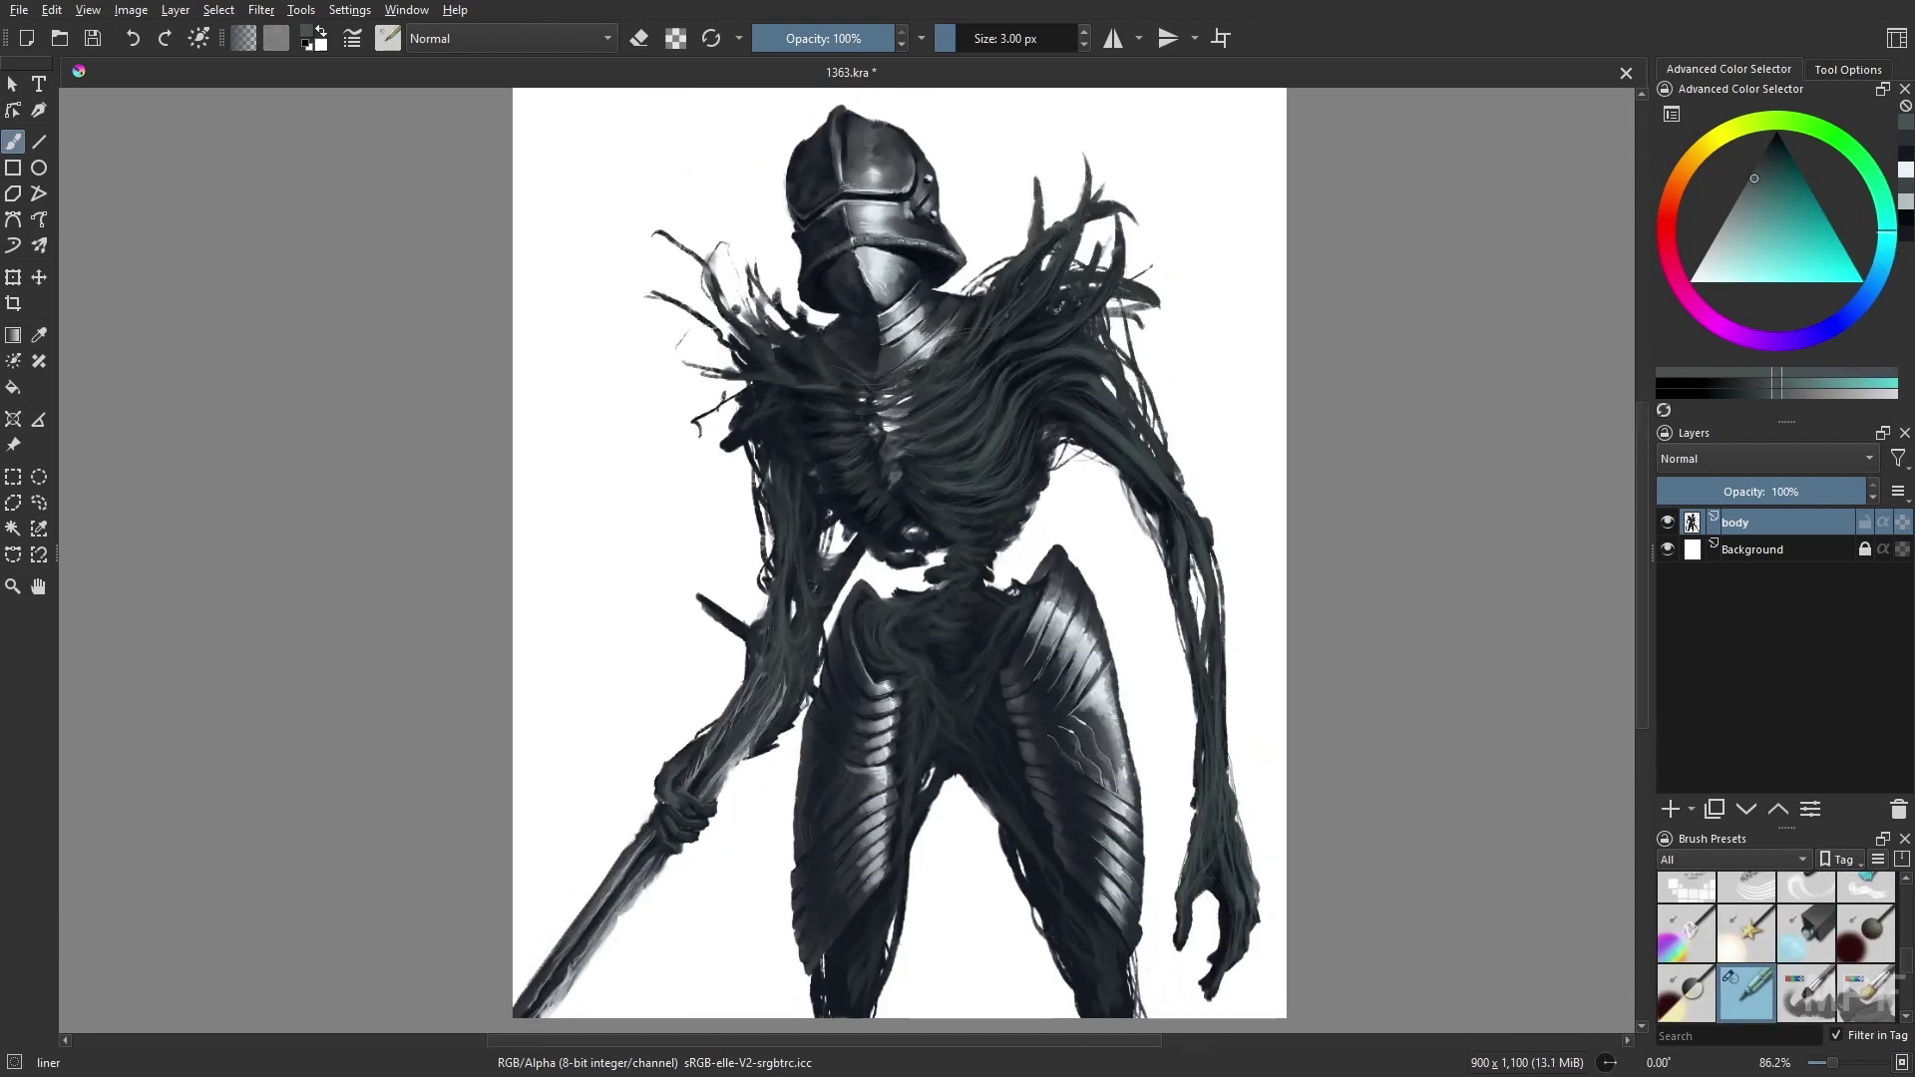
{"action": "left_click_drag", "start_coordinate": [664, 768], "coordinate": [669, 771]}
- Rework the sword's edges and surface with m) RGBA 06 Rock at 9 px, using near-black and light grey
{"action": "key", "text": "slash"}
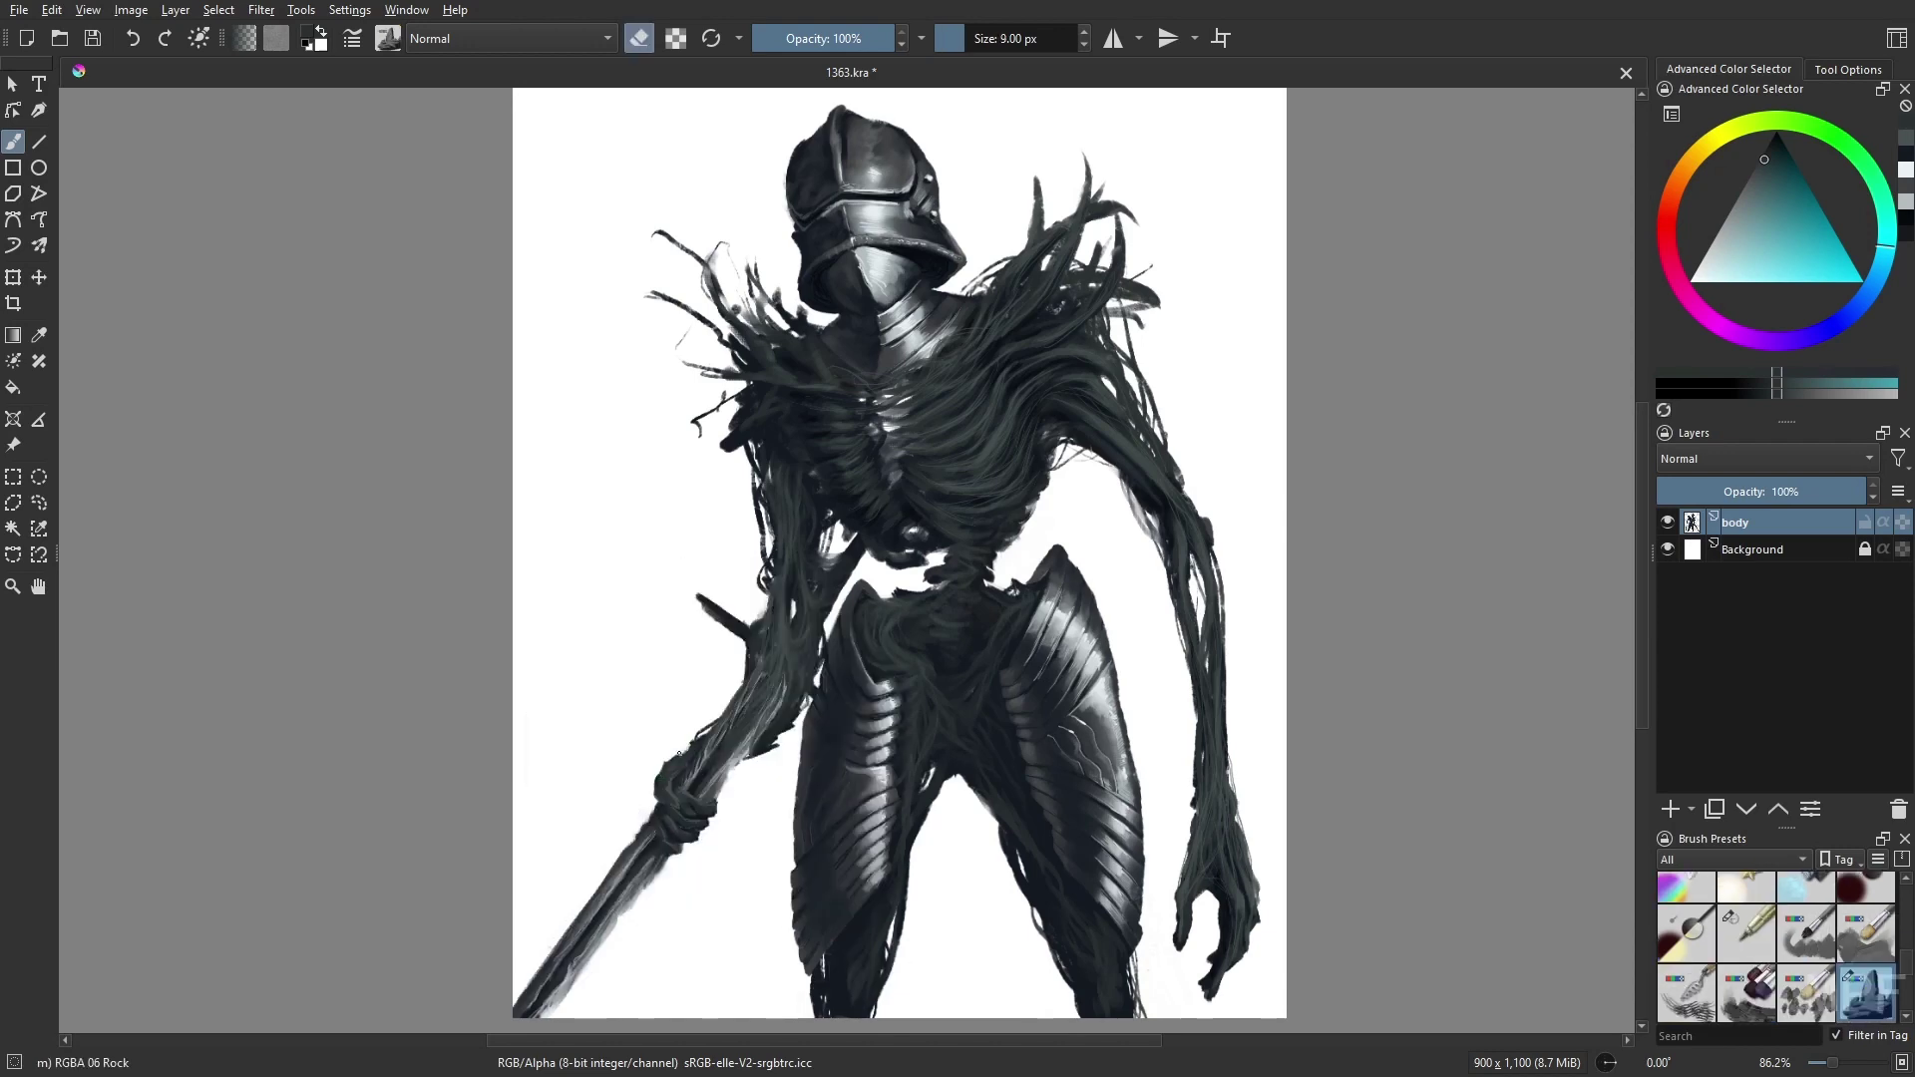
{"action": "key", "text": "m"}
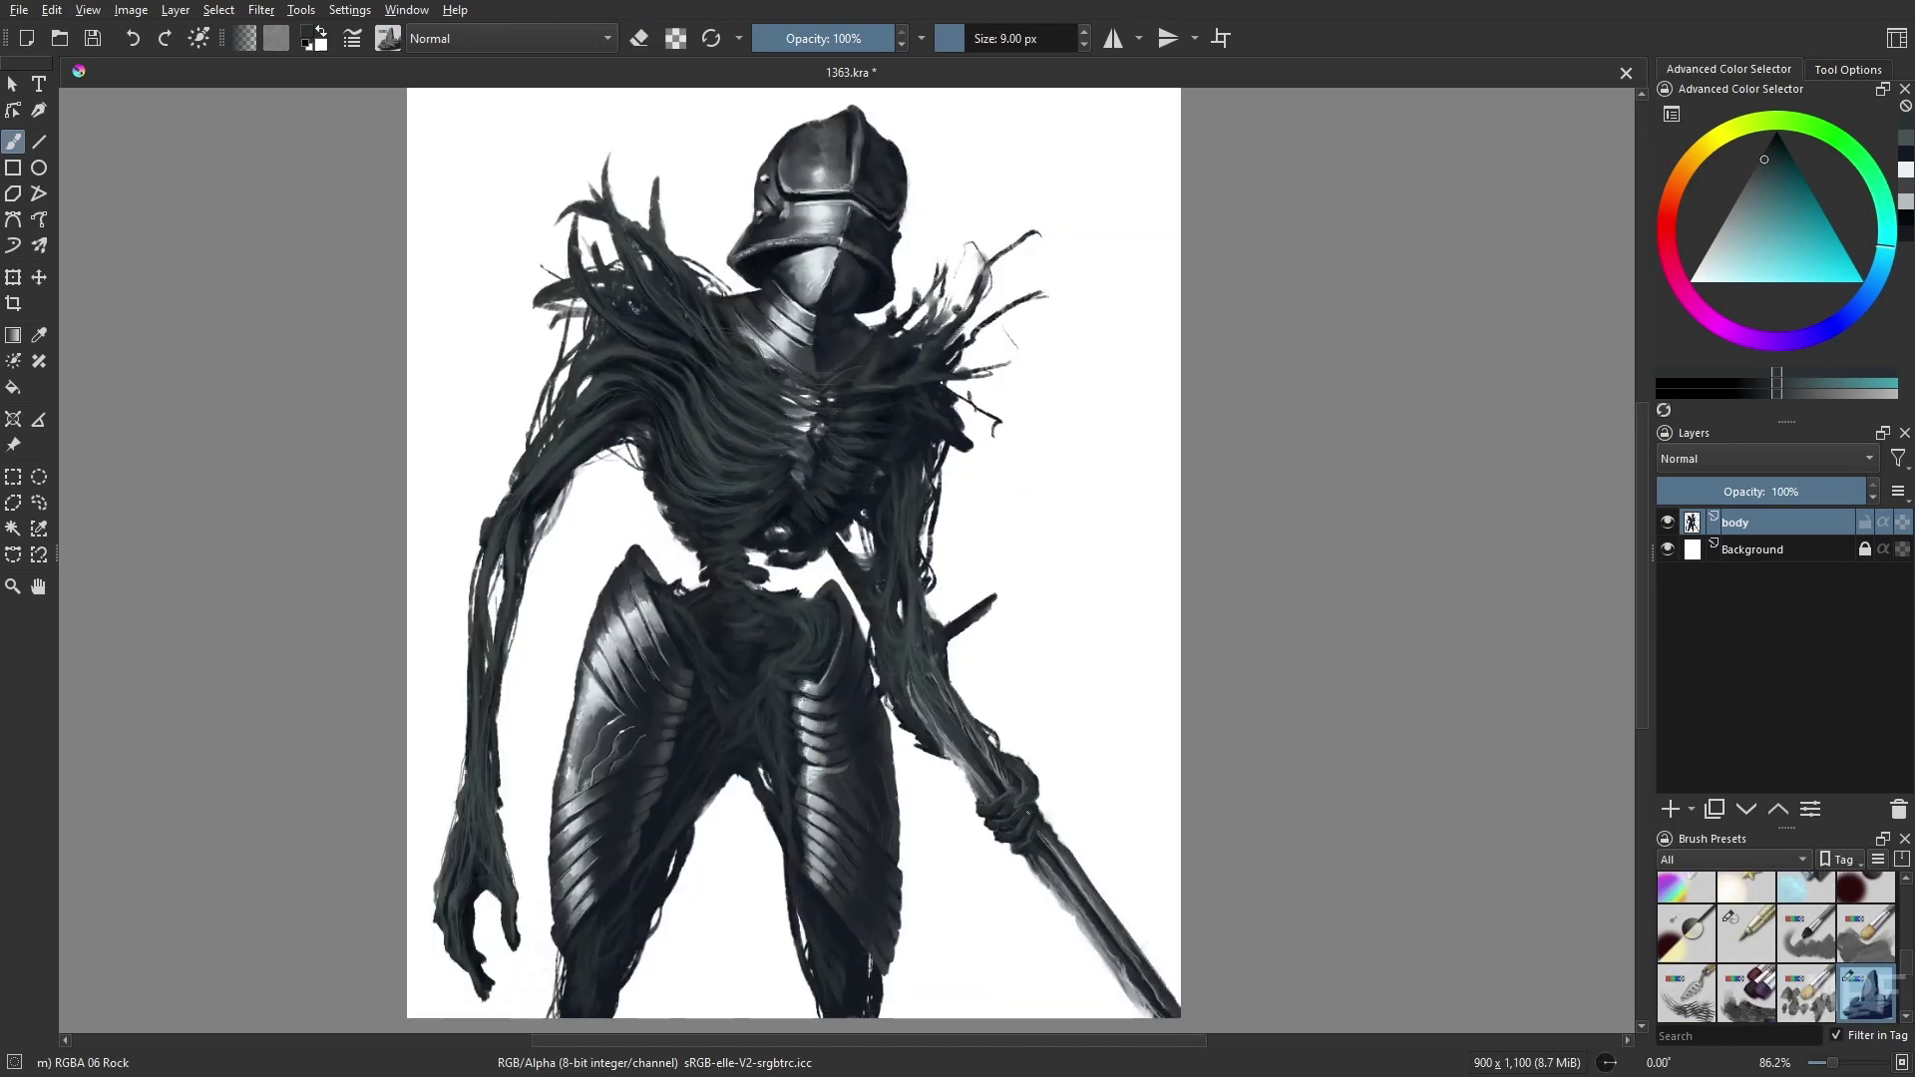
{"action": "right_click", "coordinate": [1033, 766]}
{"action": "right_click", "coordinate": [1033, 766]}
{"action": "right_click", "coordinate": [1032, 766]}
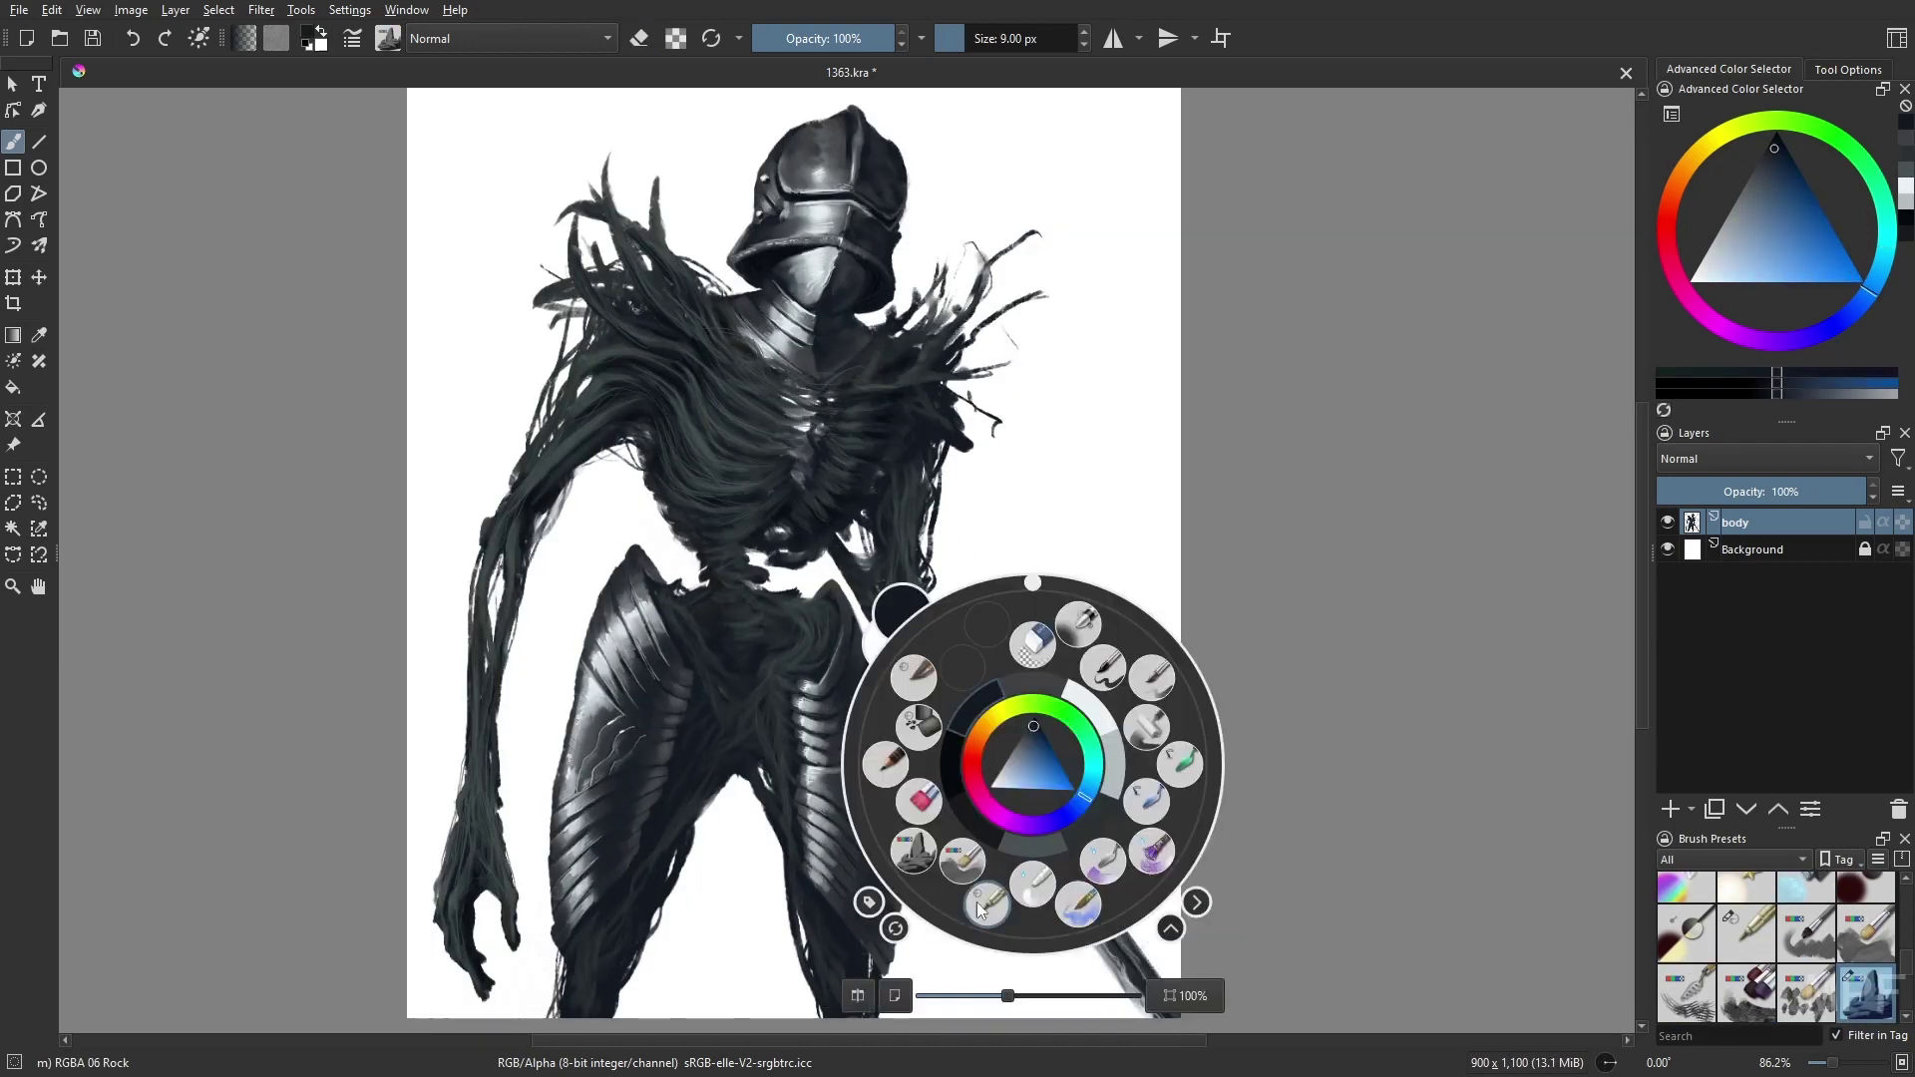
{"action": "left_click", "coordinate": [1092, 758]}
- Add teal-grey strands to the body with Gamer Knife Maybe at 7 px and undo the last stroke
{"action": "key", "text": "2"}
{"action": "right_click", "coordinate": [792, 751]}
{"action": "right_click", "coordinate": [792, 751]}
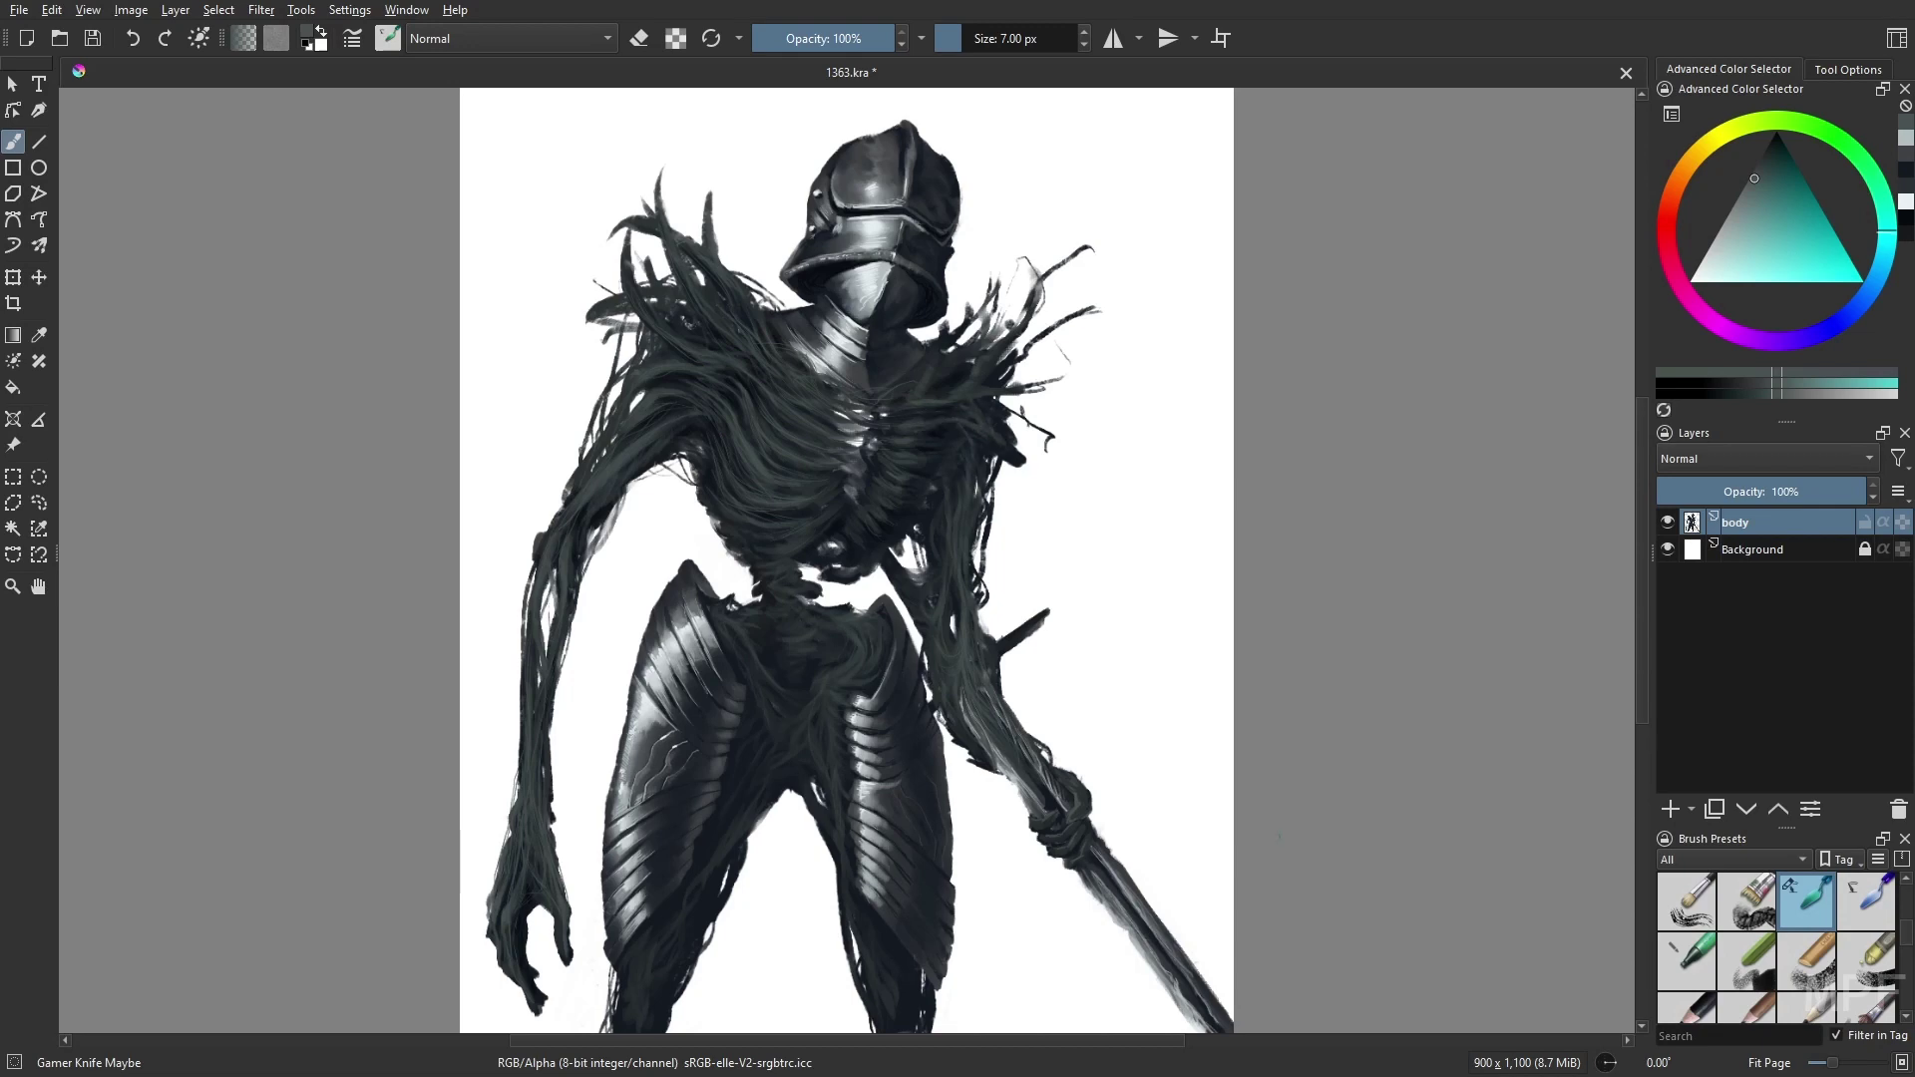
{"action": "key", "text": "ctrl+z"}
- Paint near-black behind the ribcage on a new layer named spine area below the body layer
{"action": "key", "text": "d"}
{"action": "key", "text": "slash"}
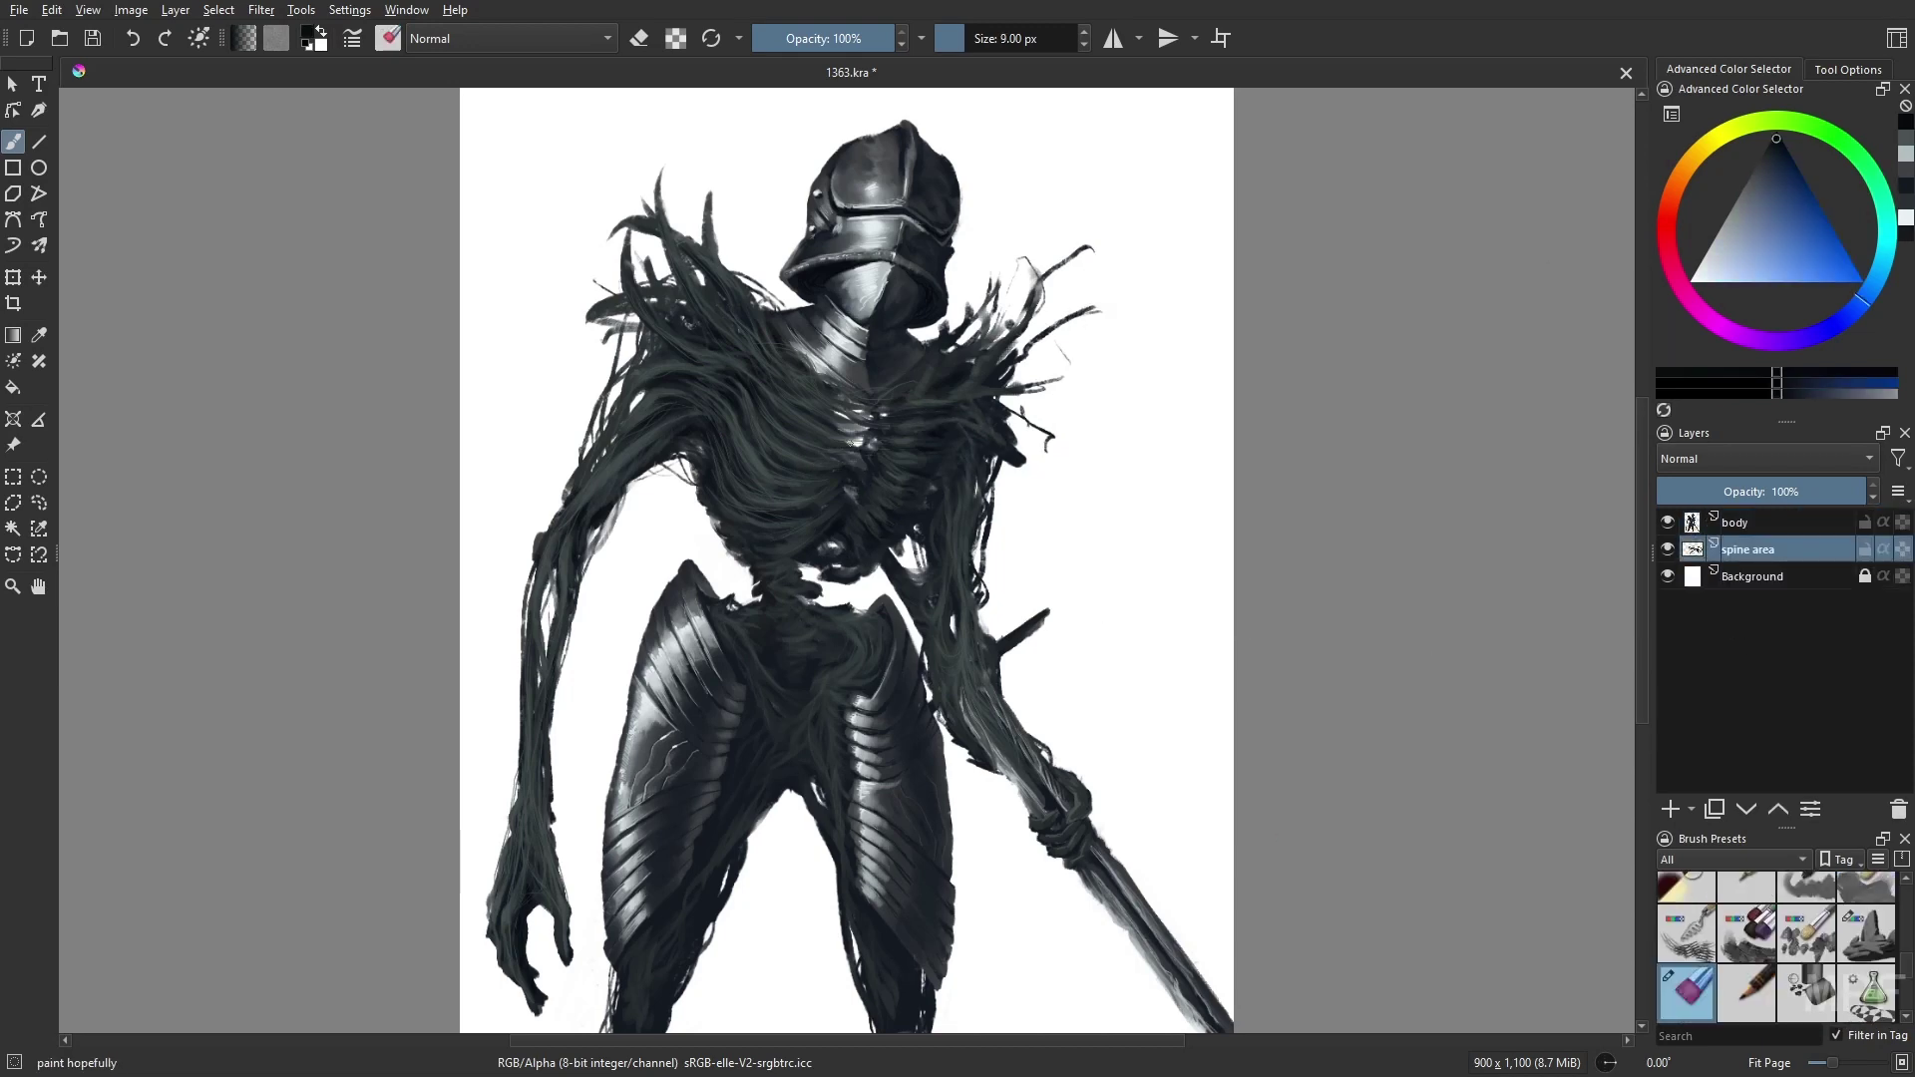
{"action": "key", "text": "slash"}
- Erase the bright patches between the ribs on the body layer with Gamer Knife Maybe at 12 px
{"action": "key", "text": "m"}
{"action": "key", "text": "Page_Up"}
{"action": "key", "text": "e"}
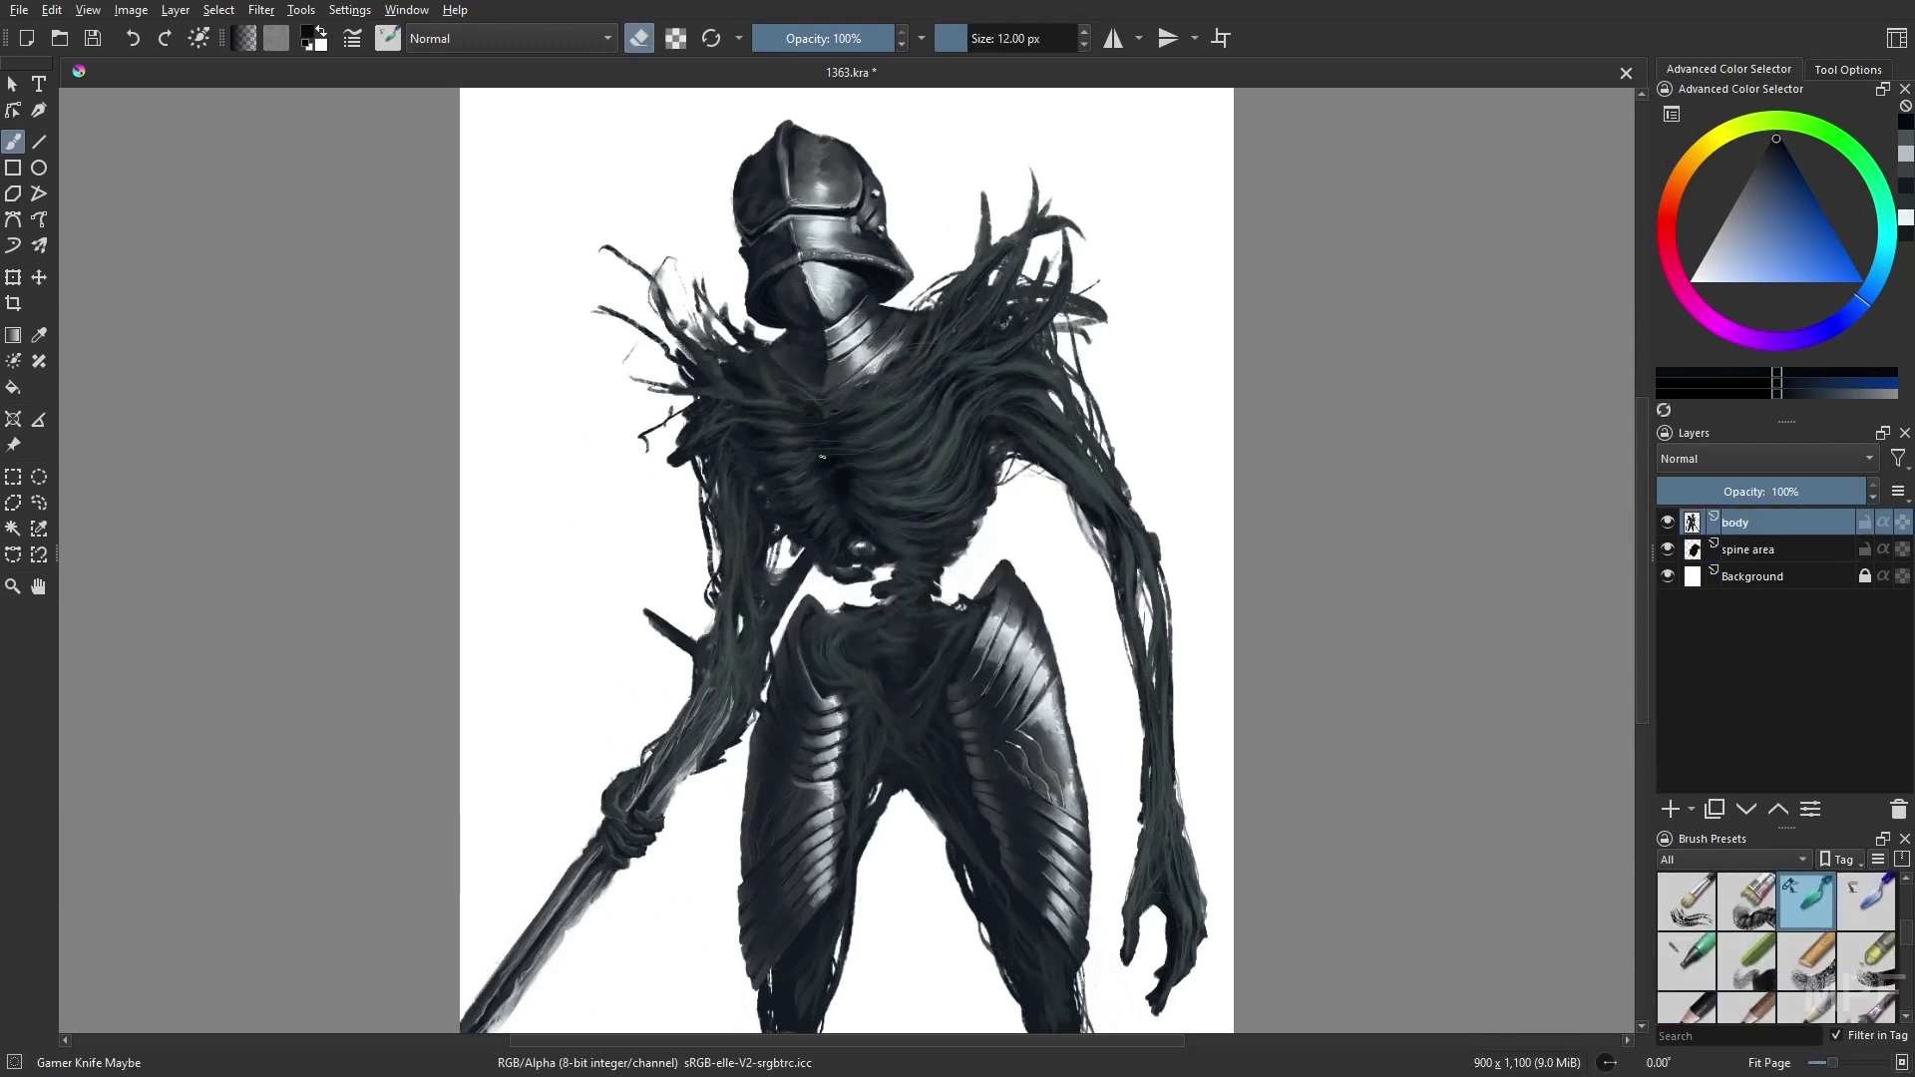
{"action": "key", "text": "m"}
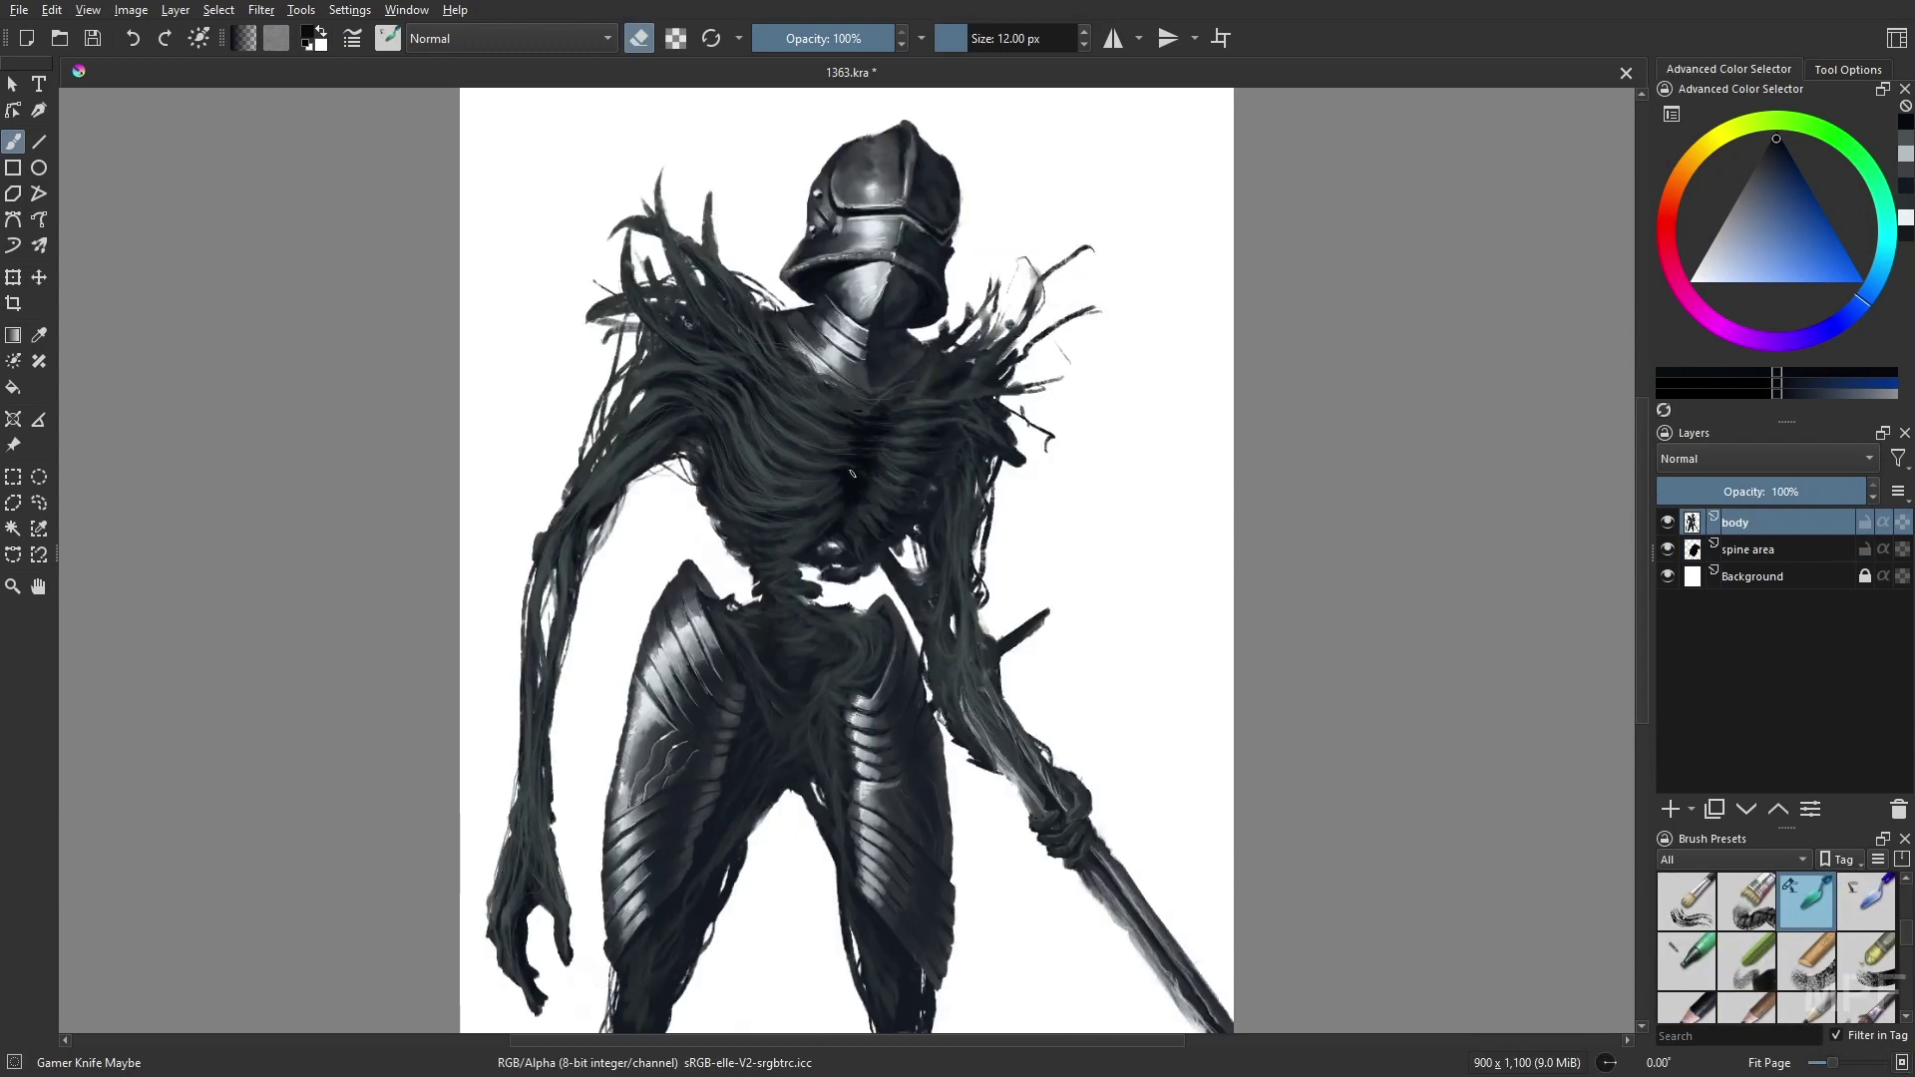
- Extend the near-black on the spine area layer with b) Basic-5 Size at 12 px and erase matching rib gaps on the body layer
{"action": "key", "text": "slash"}
{"action": "key", "text": "Page_Down"}
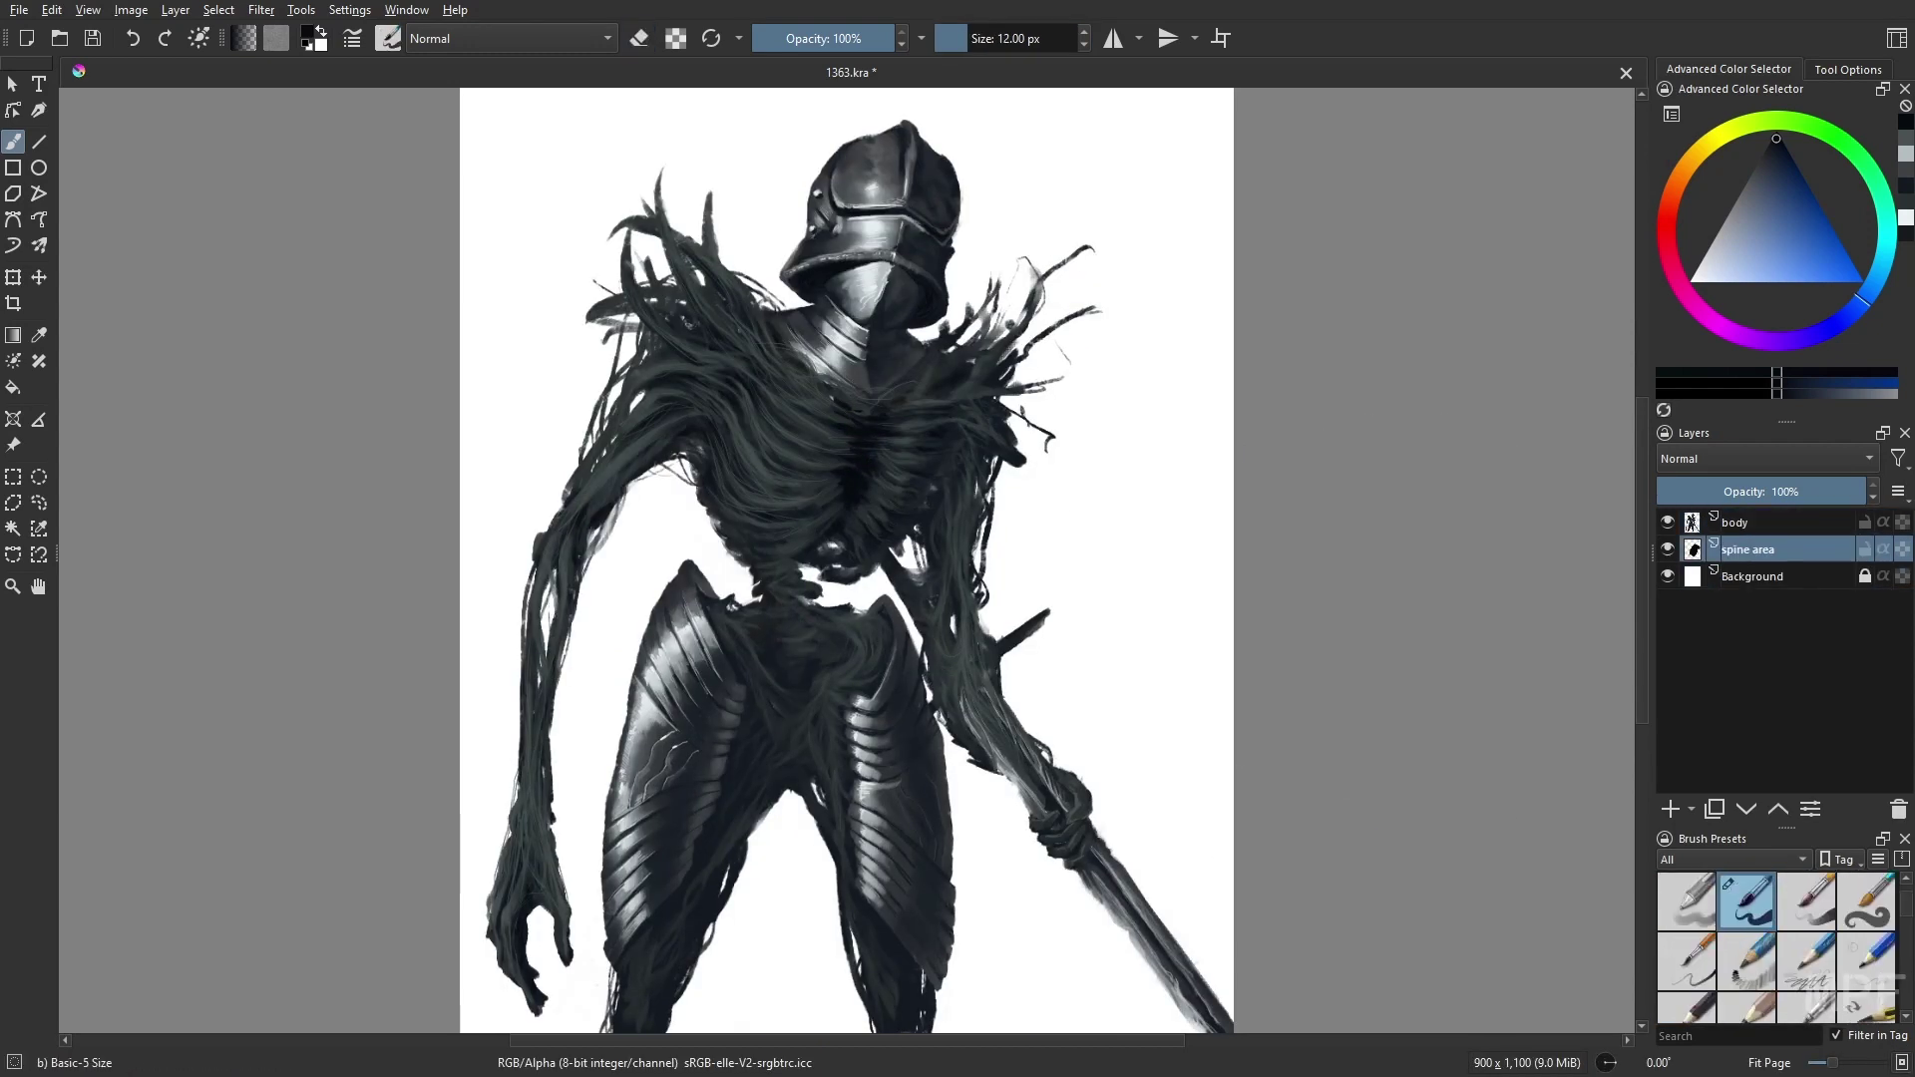
{"action": "right_click", "coordinate": [1111, 450]}
{"action": "key", "text": "slash"}
{"action": "key", "text": "Page_Up"}
{"action": "key", "text": "m"}
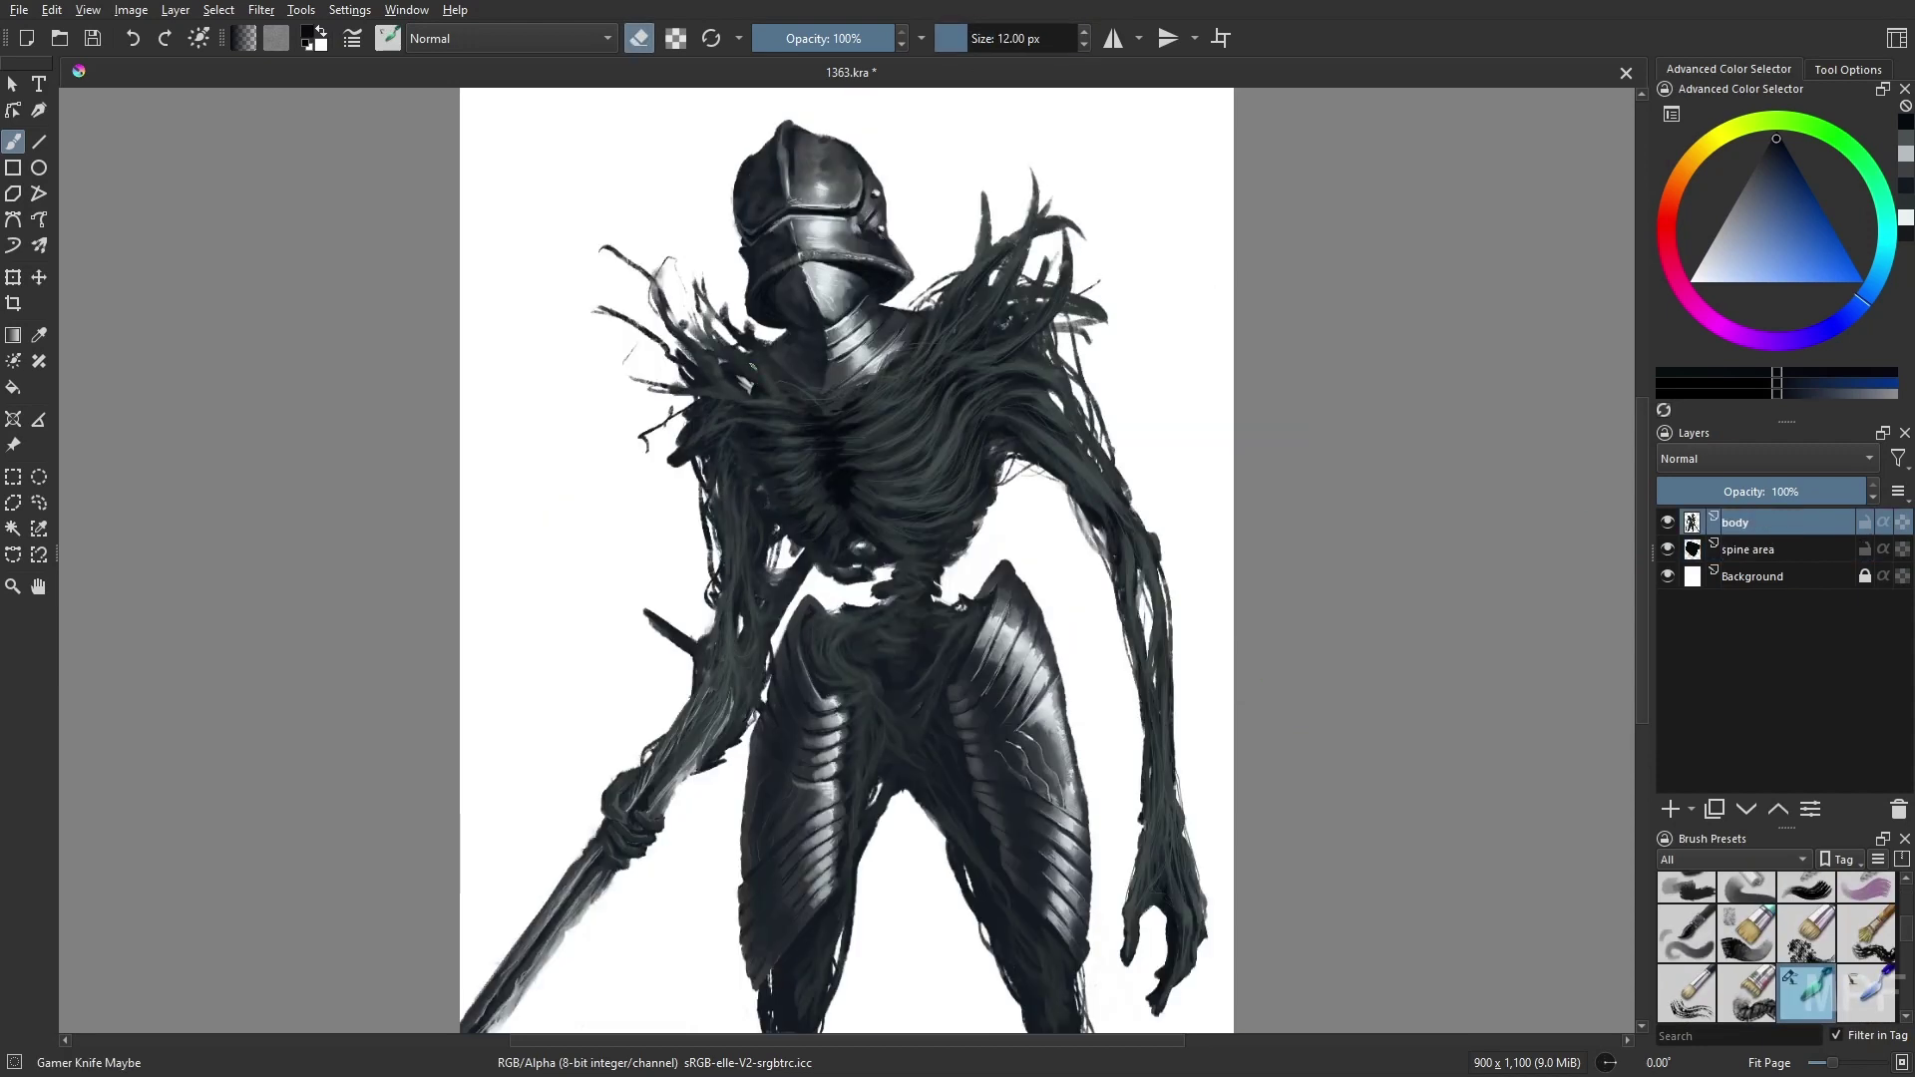
- Clear the remaining light gaps around the torso on the body layer, backing them with near-black on the spine area layer
{"action": "key", "text": "slash"}
{"action": "key", "text": "Page_Down"}
{"action": "right_click", "coordinate": [955, 499]}
{"action": "key", "text": "slash"}
{"action": "key", "text": "Page_Up"}
{"action": "key", "text": "Page_Down"}
{"action": "right_click", "coordinate": [1359, 651]}
{"action": "key", "text": "slash"}
{"action": "right_click", "coordinate": [1147, 660]}
{"action": "key", "text": "slash"}
{"action": "key", "text": "Page_Up"}
{"action": "key", "text": "Page_Down"}
- Add a pale green layer named back above the Background and group the body and spine area layers as creature
{"action": "key", "text": "slash"}
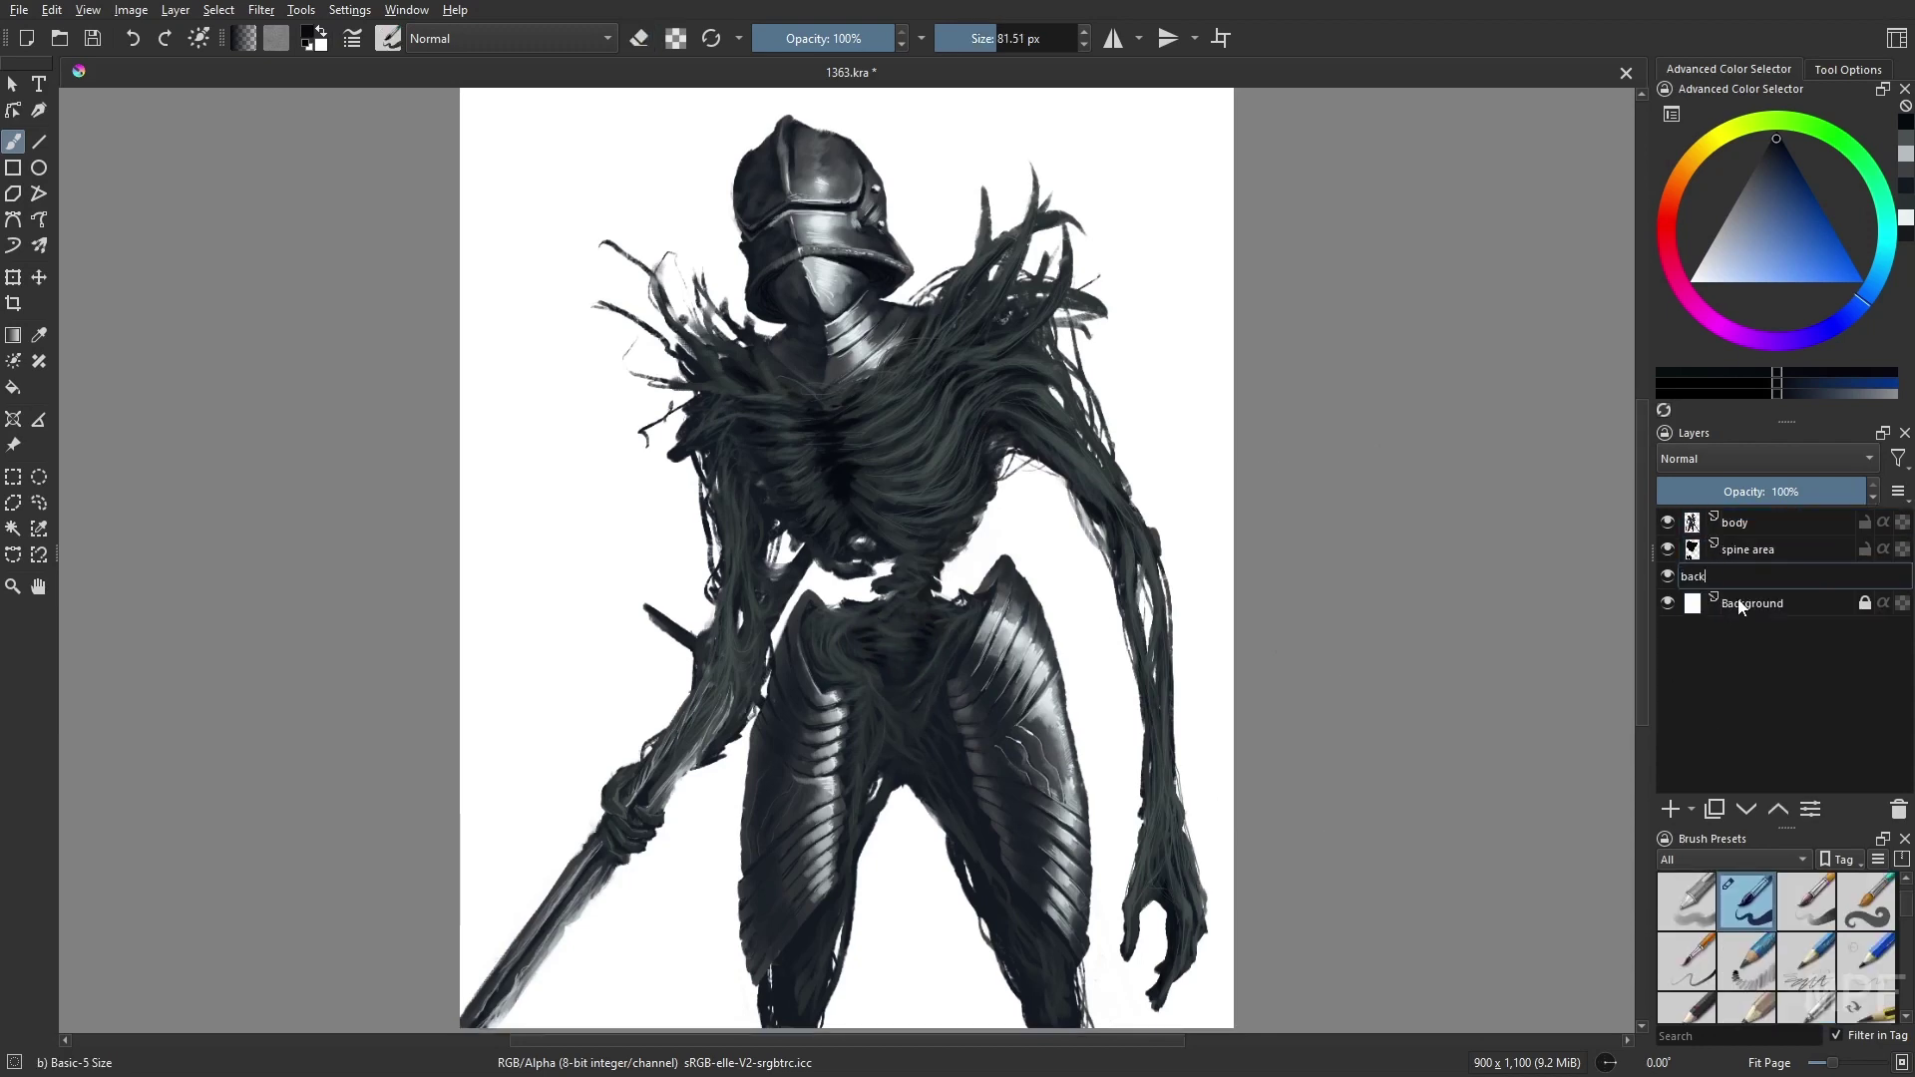
{"action": "key", "text": "Return"}
{"action": "left_click", "coordinate": [1734, 603]}
- Blend dark green gradients over the pale green back layer, keeping the area behind the helmet light
{"action": "left_click", "coordinate": [1774, 179]}
{"action": "key", "text": "g"}
{"action": "left_click_drag", "start_coordinate": [638, 200], "coordinate": [1233, 591]}
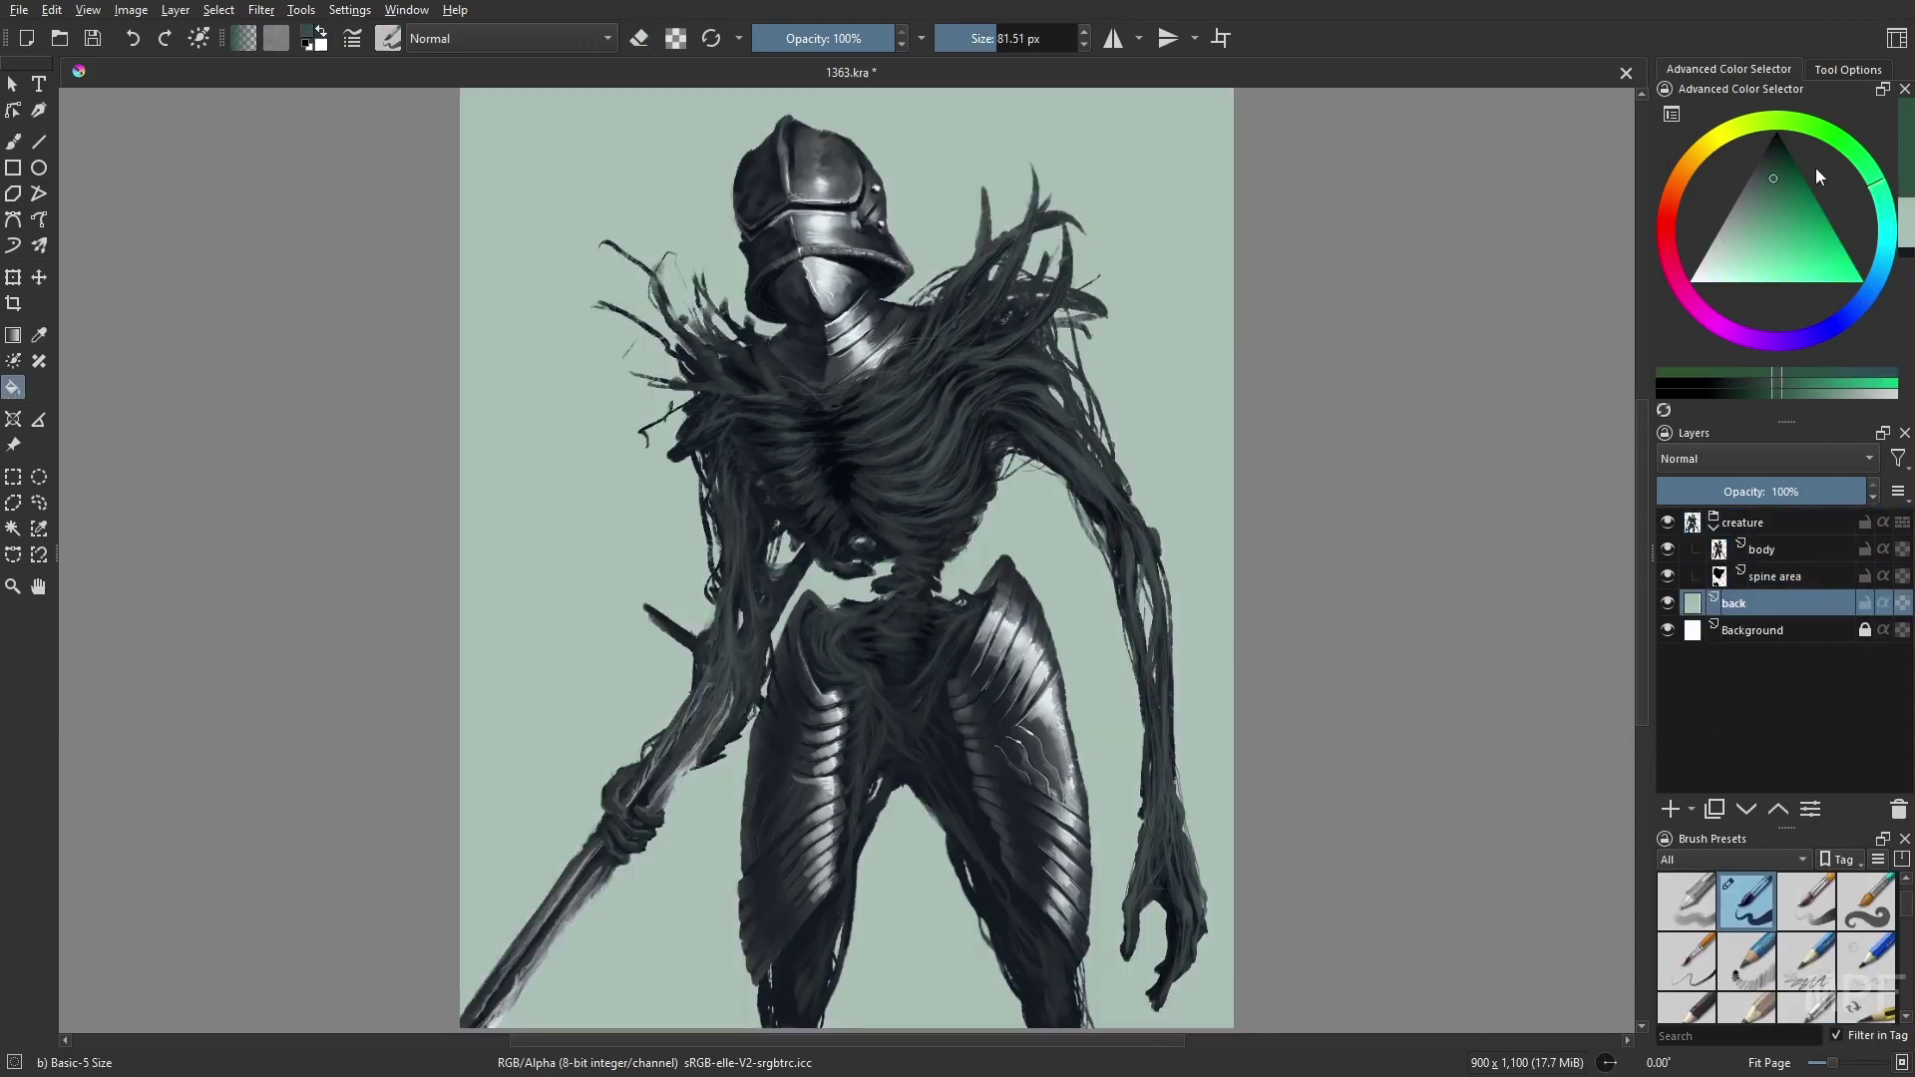
{"action": "left_click_drag", "start_coordinate": [699, 249], "coordinate": [1176, 949]}
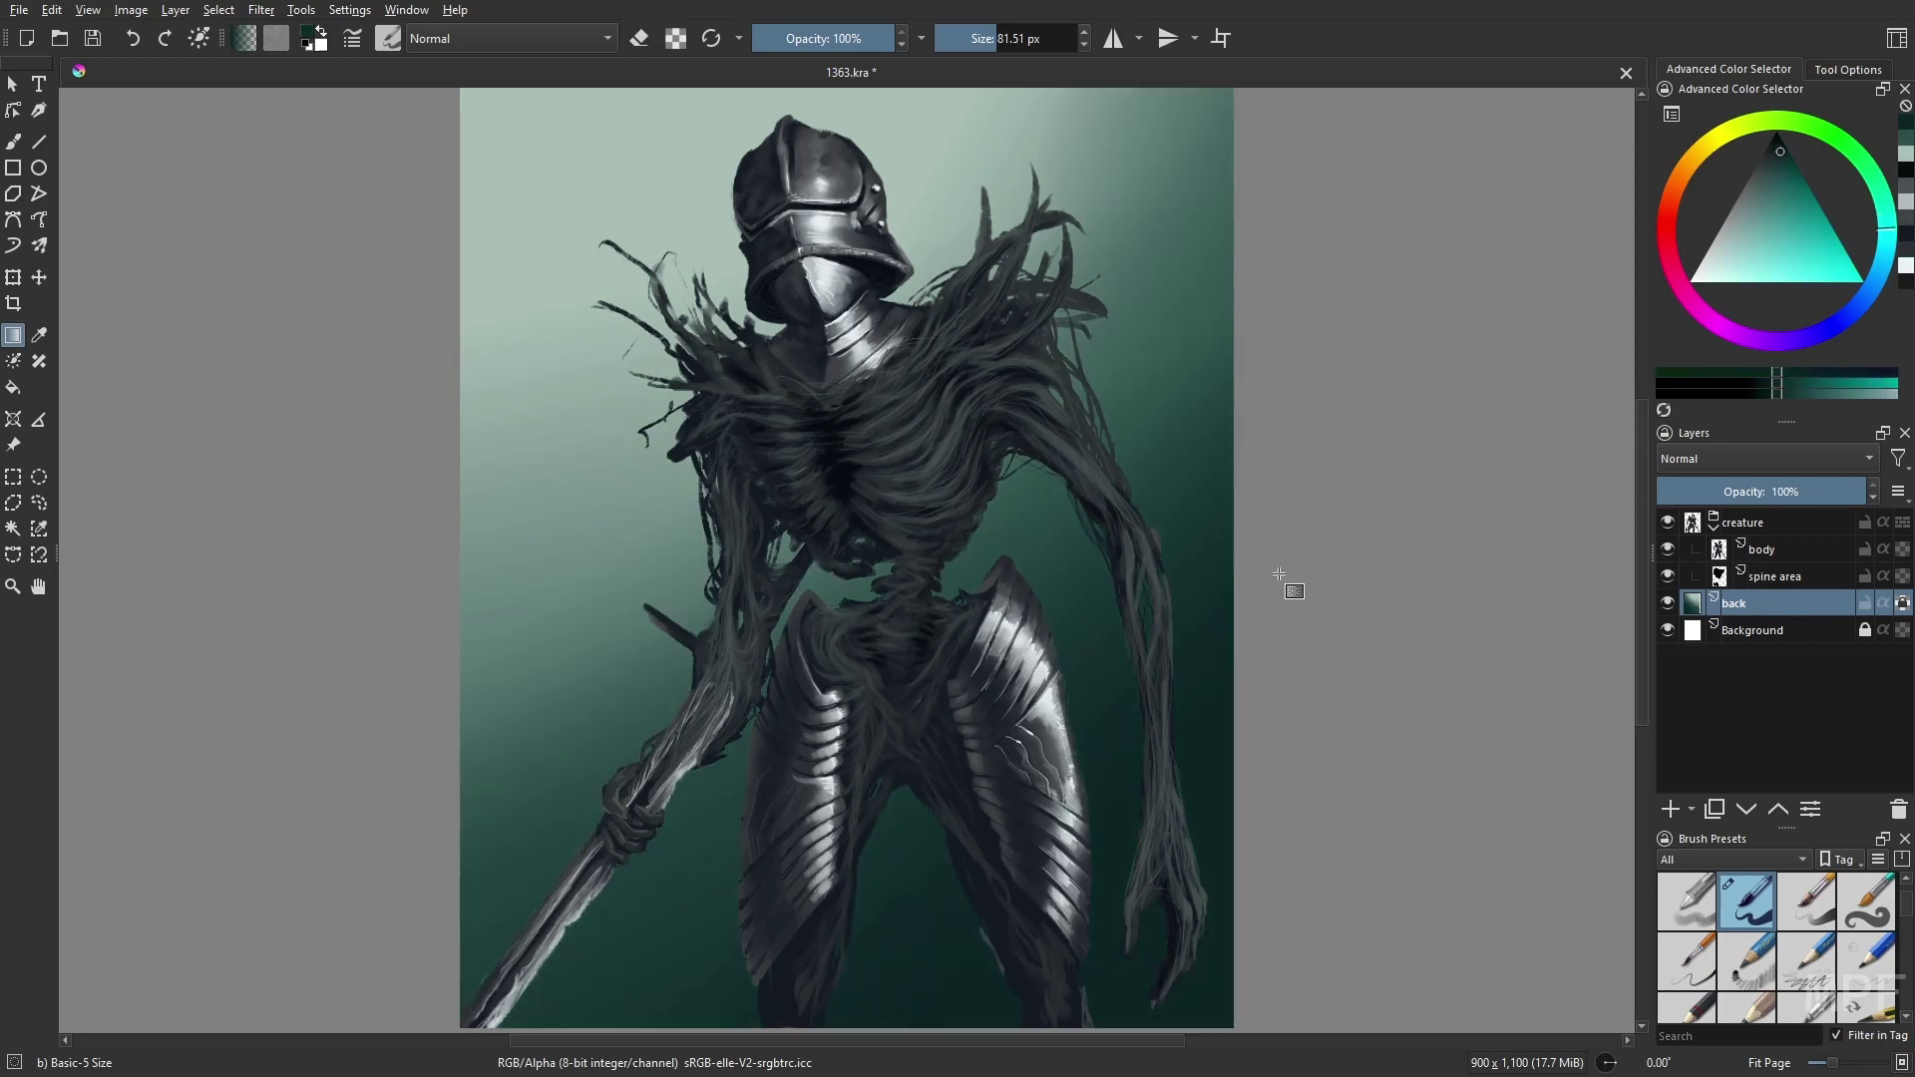
- Touch up the lower leg and armour edges on the body layer in near-black with Gamer Knife Maybe at 12 px
{"action": "key", "text": "Page_Up"}
{"action": "key", "text": "Page_Up"}
{"action": "key", "text": "slash"}
{"action": "left_click_drag", "start_coordinate": [1001, 977], "coordinate": [973, 877]}
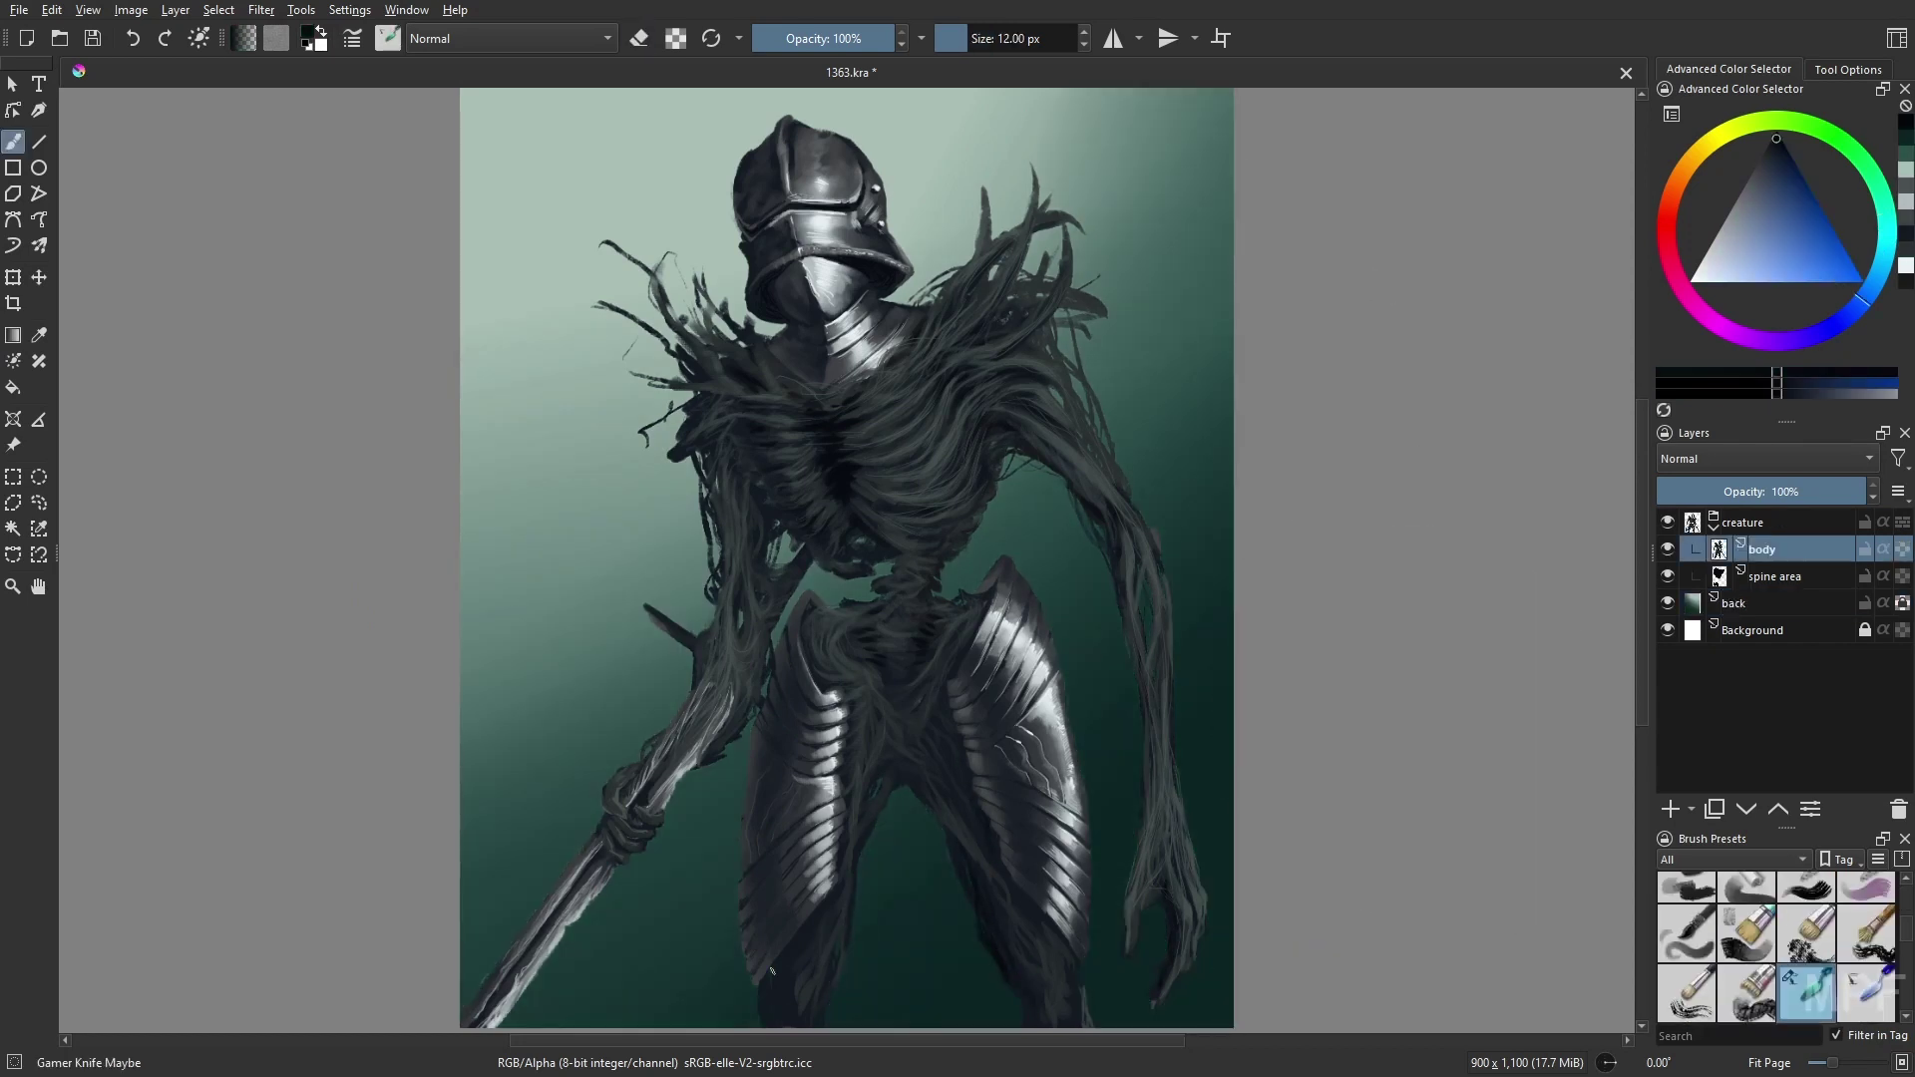
{"action": "scroll", "coordinate": [795, 999], "scroll_direction": "down", "scroll_amount": 1}
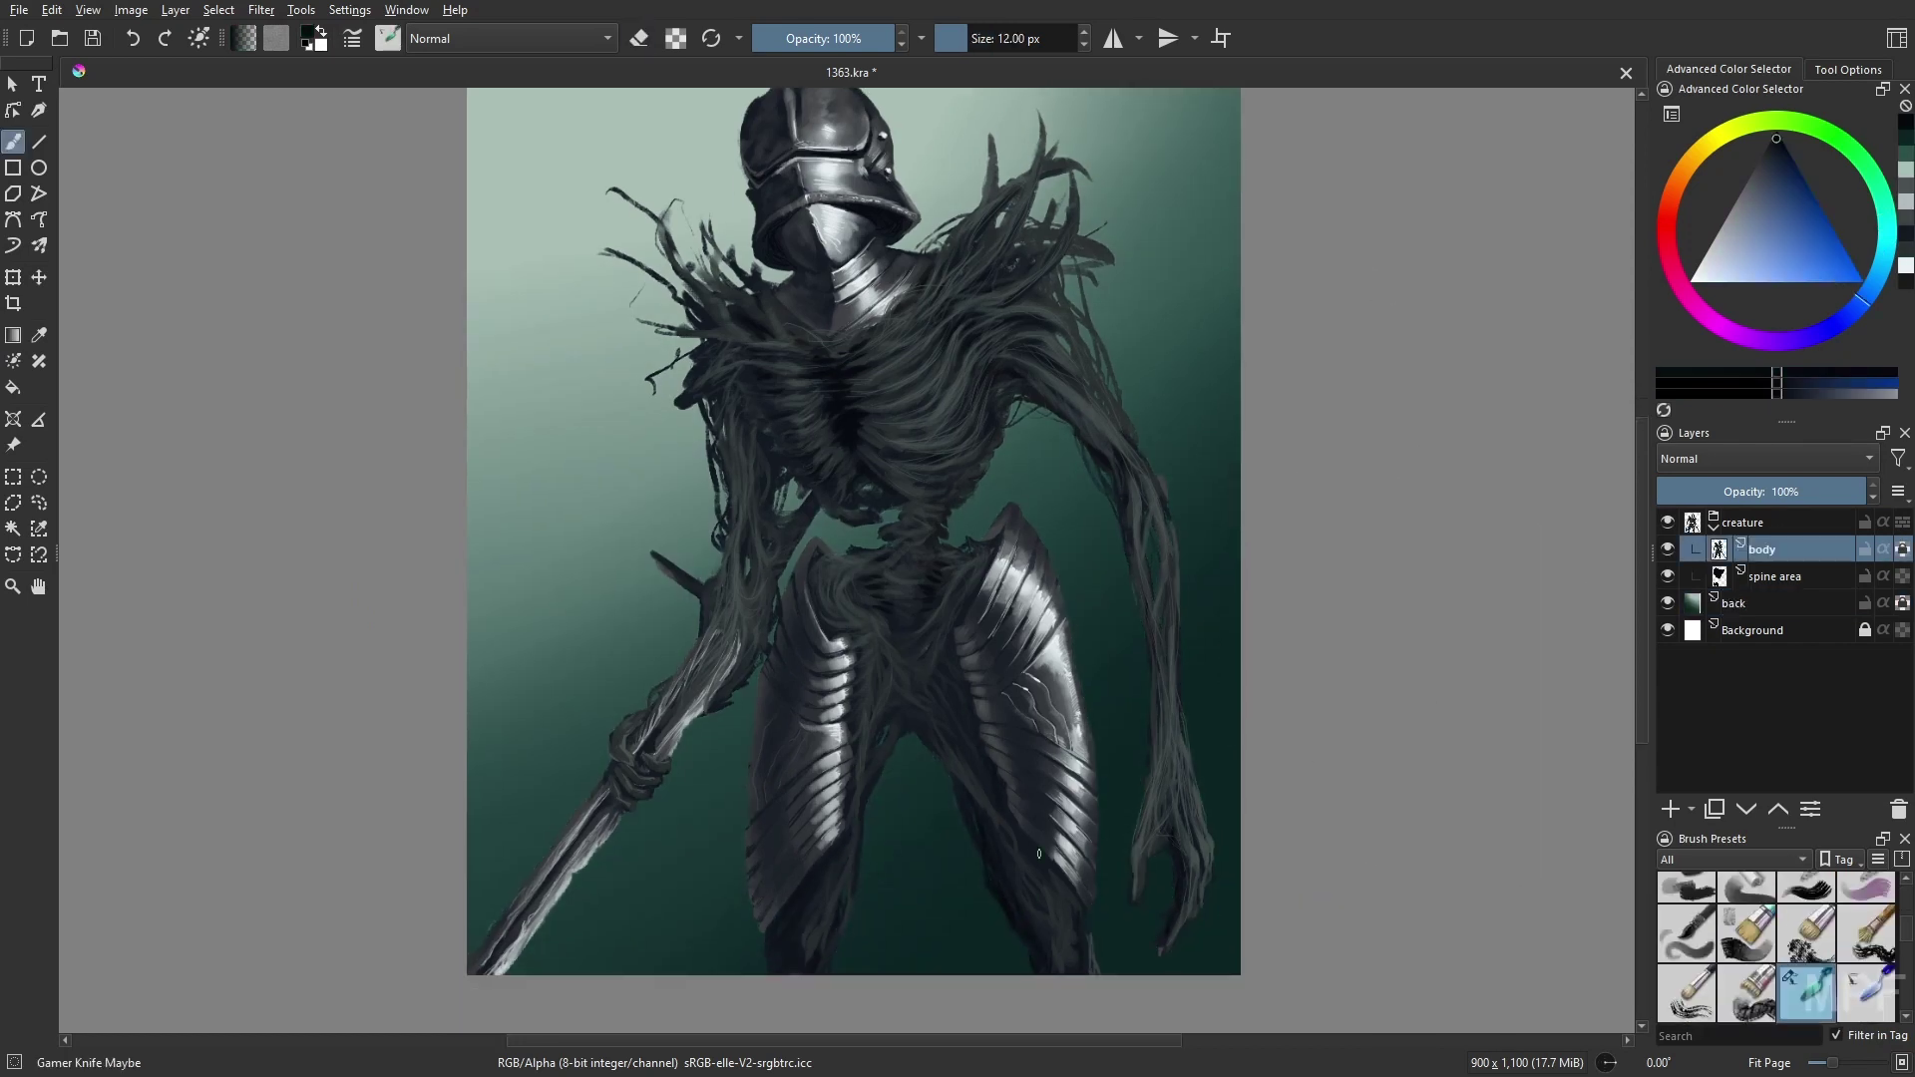
{"action": "scroll", "coordinate": [934, 526], "scroll_direction": "up", "scroll_amount": 1}
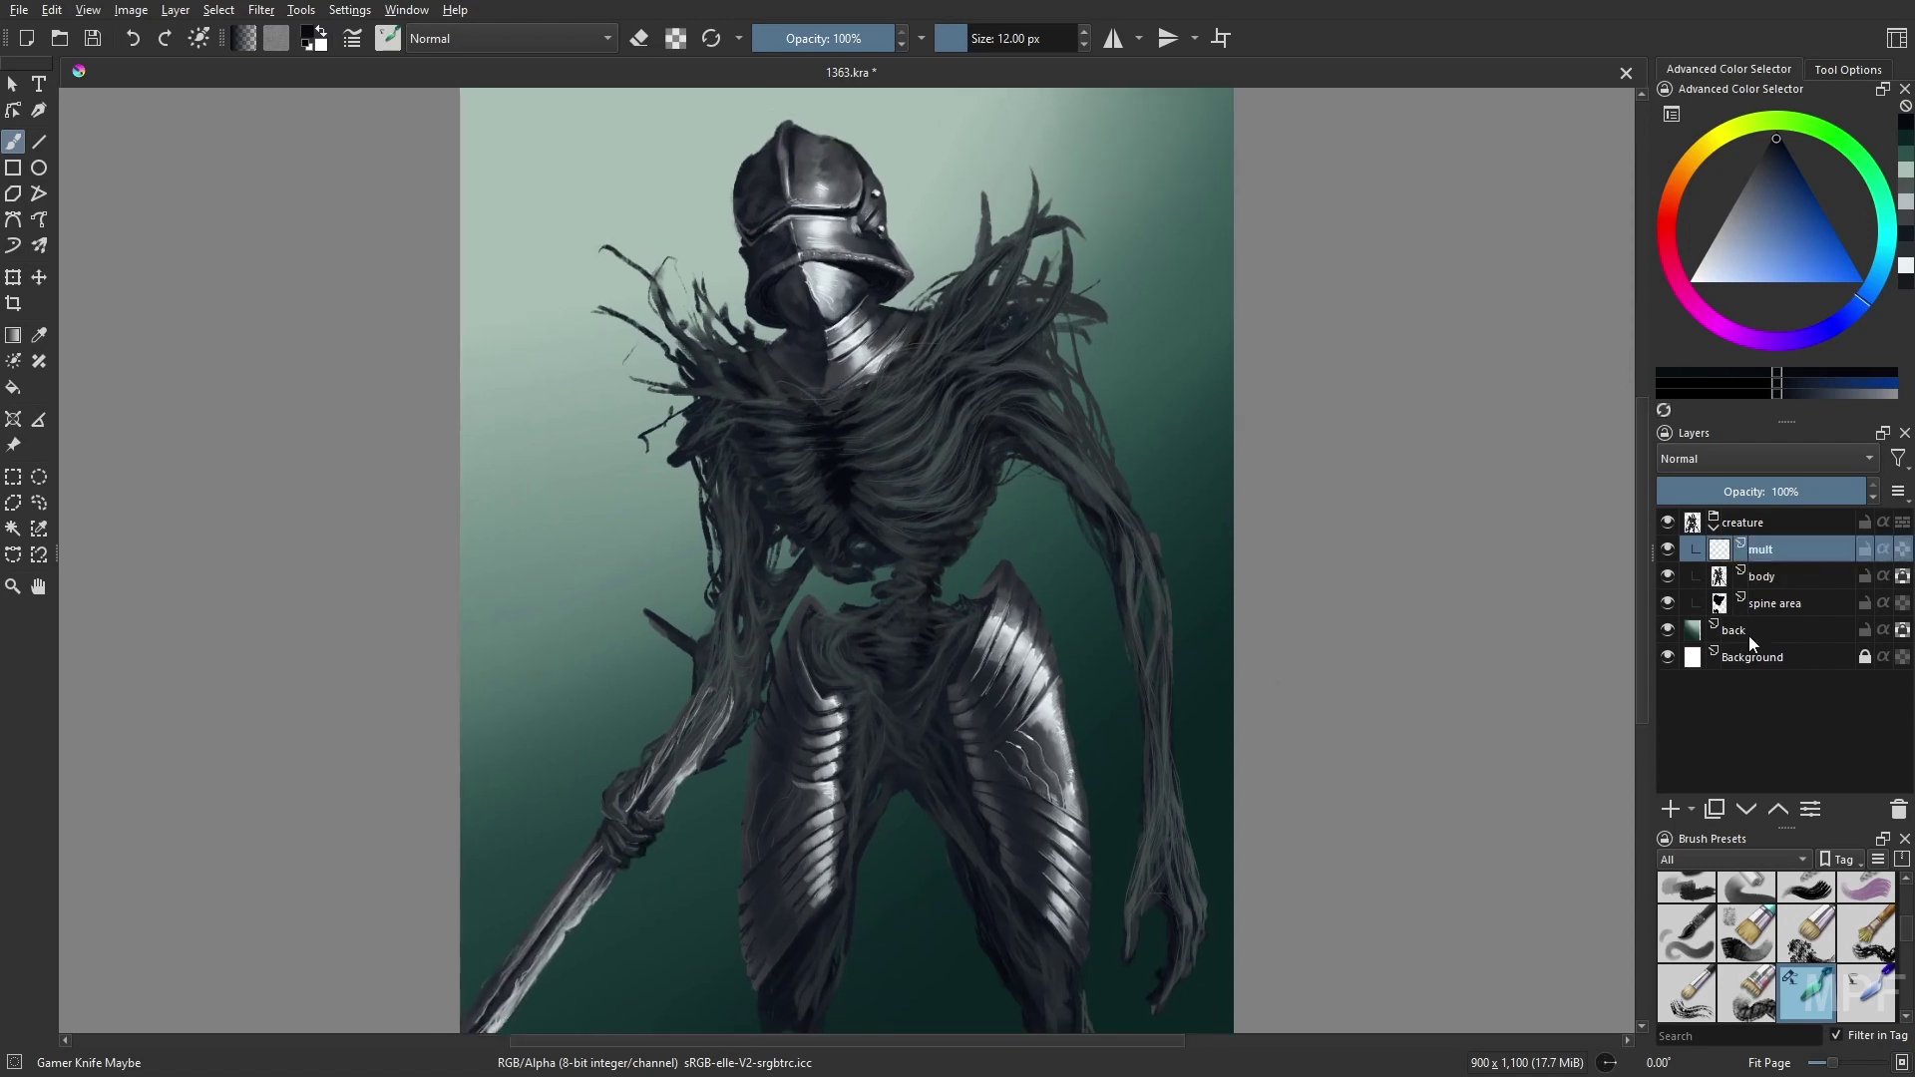
- Shade the torso, arms and legs in dark green on a Multiply layer named mult, using b) Airbrush Soft at 80% opacity
{"action": "left_click", "coordinate": [1750, 633]}
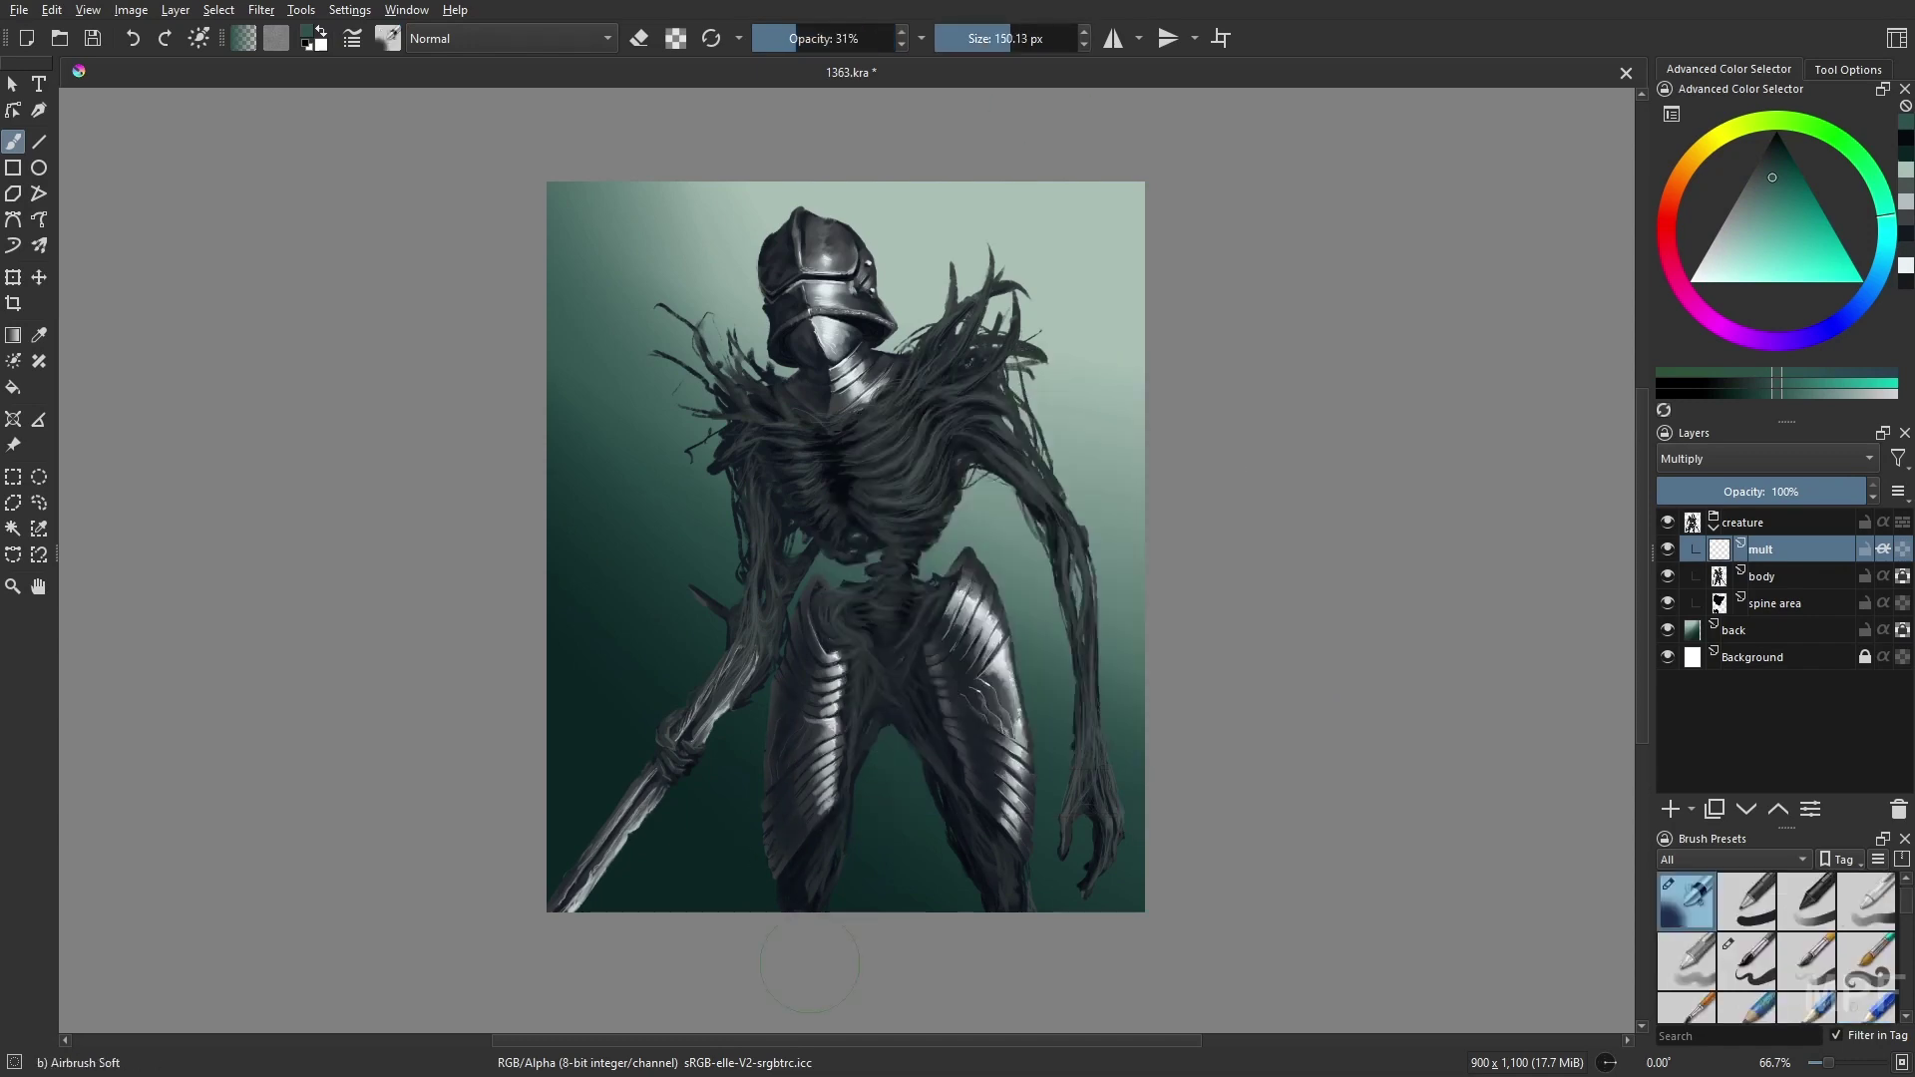
{"action": "key", "text": "o"}
{"action": "mouse_move", "coordinate": [810, 963]}
{"action": "left_mouse_down"}
{"action": "mouse_move", "coordinate": [941, 782]}
{"action": "mouse_move", "coordinate": [654, 525]}
{"action": "mouse_move", "coordinate": [915, 650]}
{"action": "mouse_move", "coordinate": [936, 554]}
{"action": "left_mouse_up"}
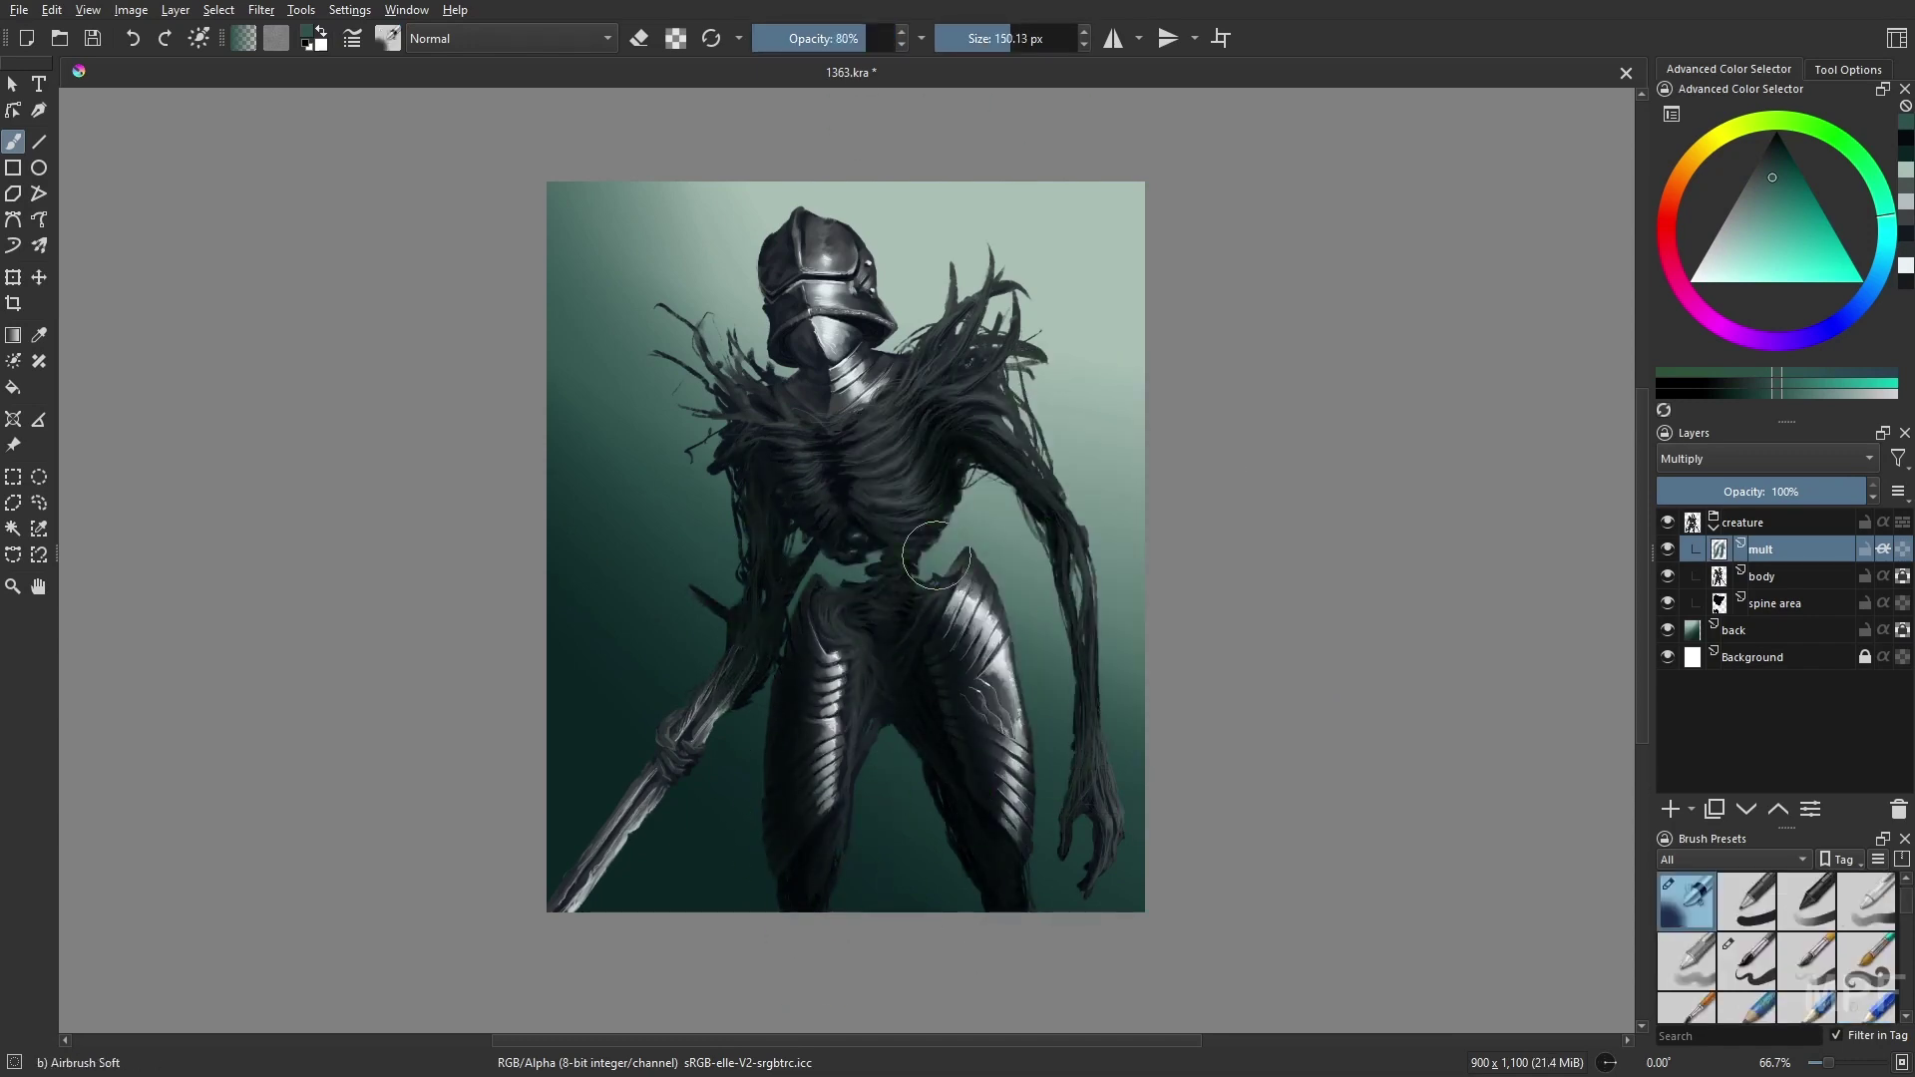
- Deepen the shadows on the ribs, arms and legs with Gamer Knife no texture at 35% opacity and 38 px
{"action": "key", "text": "slash"}
{"action": "key", "text": "m"}
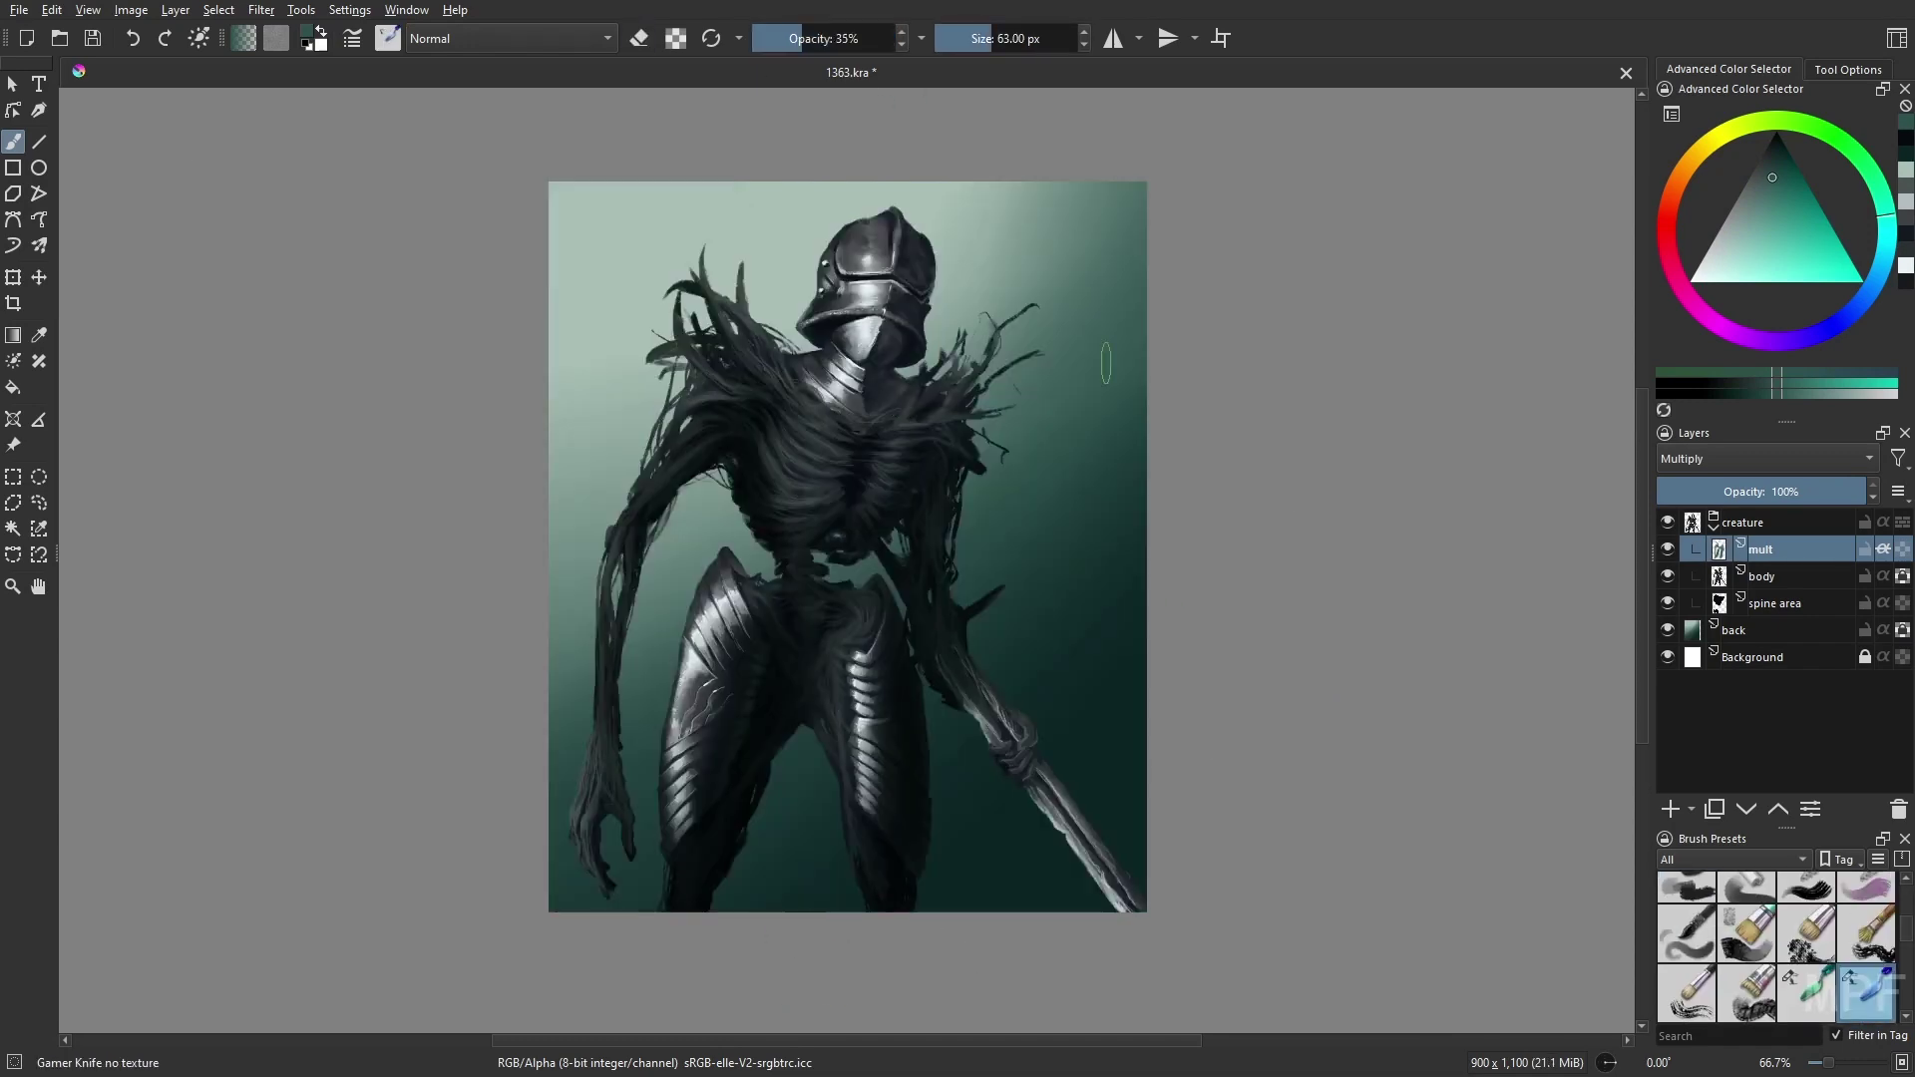
{"action": "key", "text": "bracketleft"}
{"action": "key", "text": "bracketleft"}
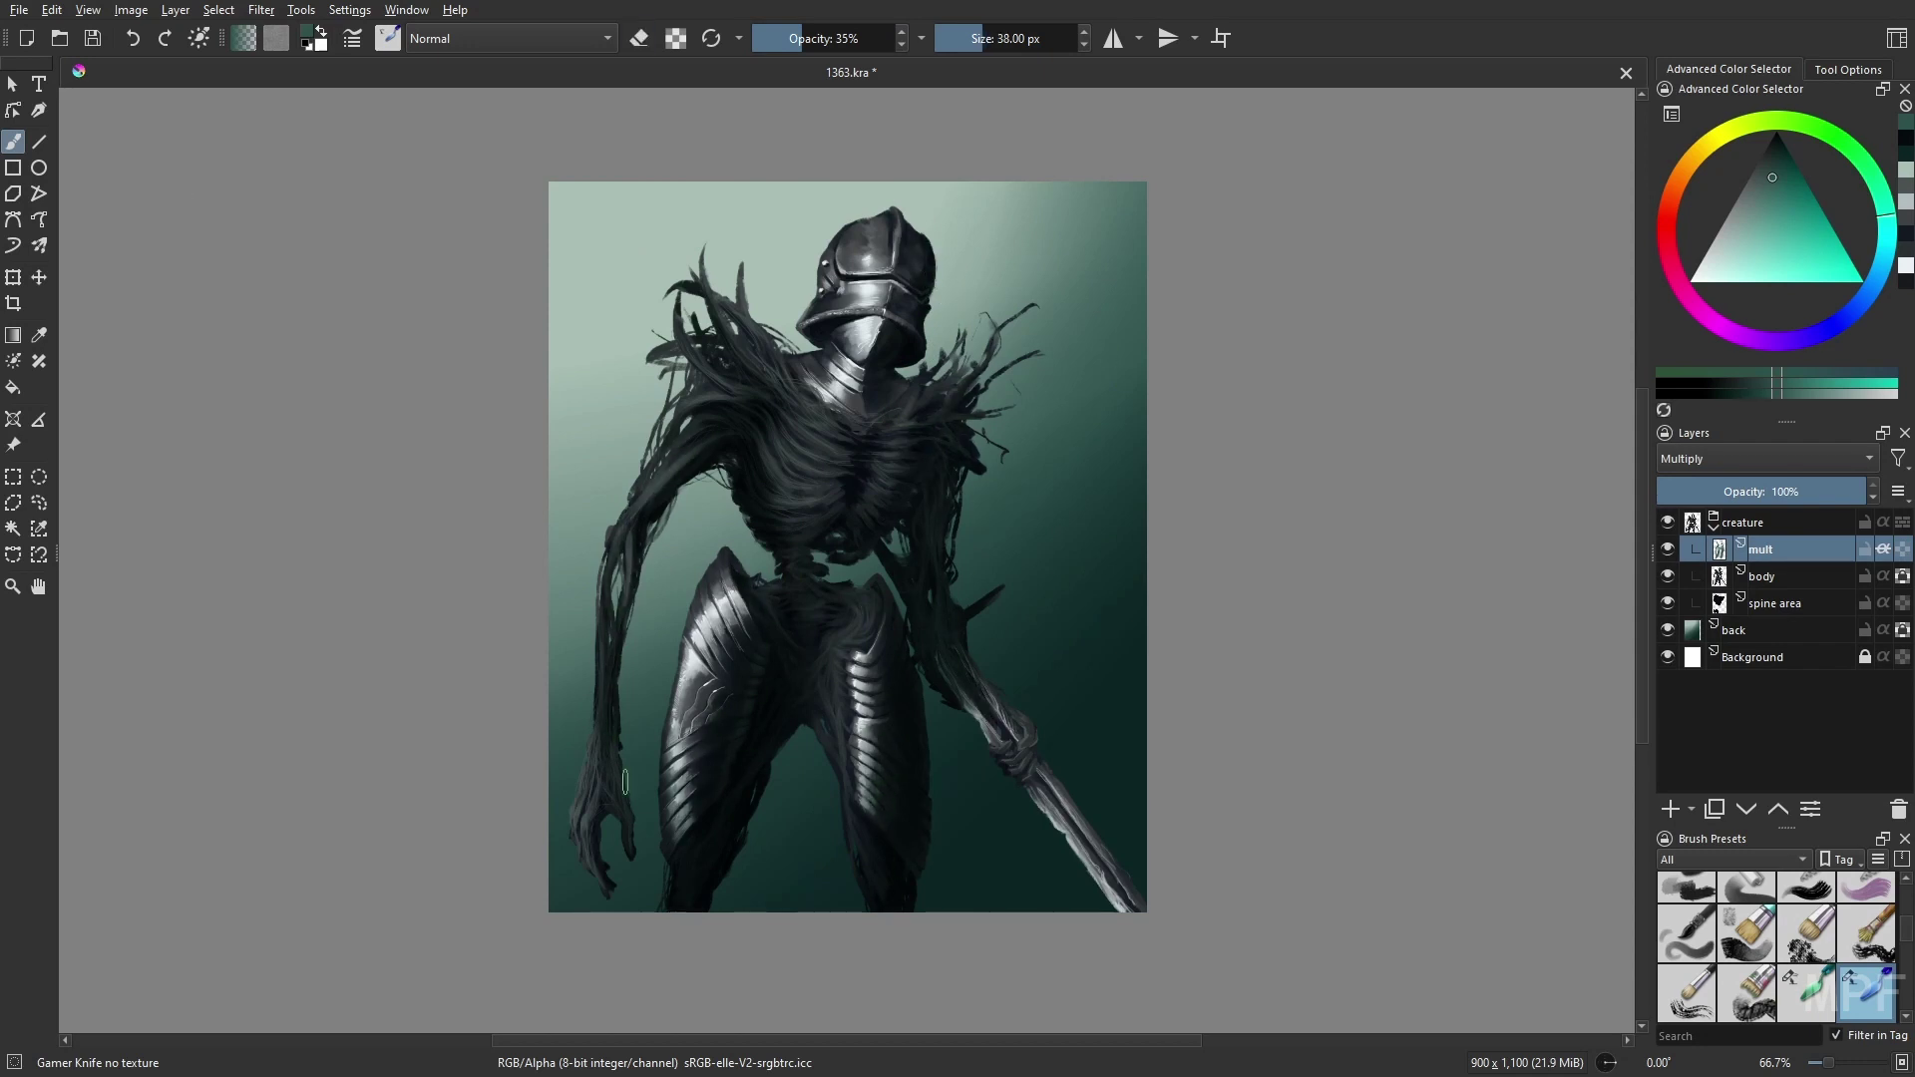
{"action": "key", "text": "plus"}
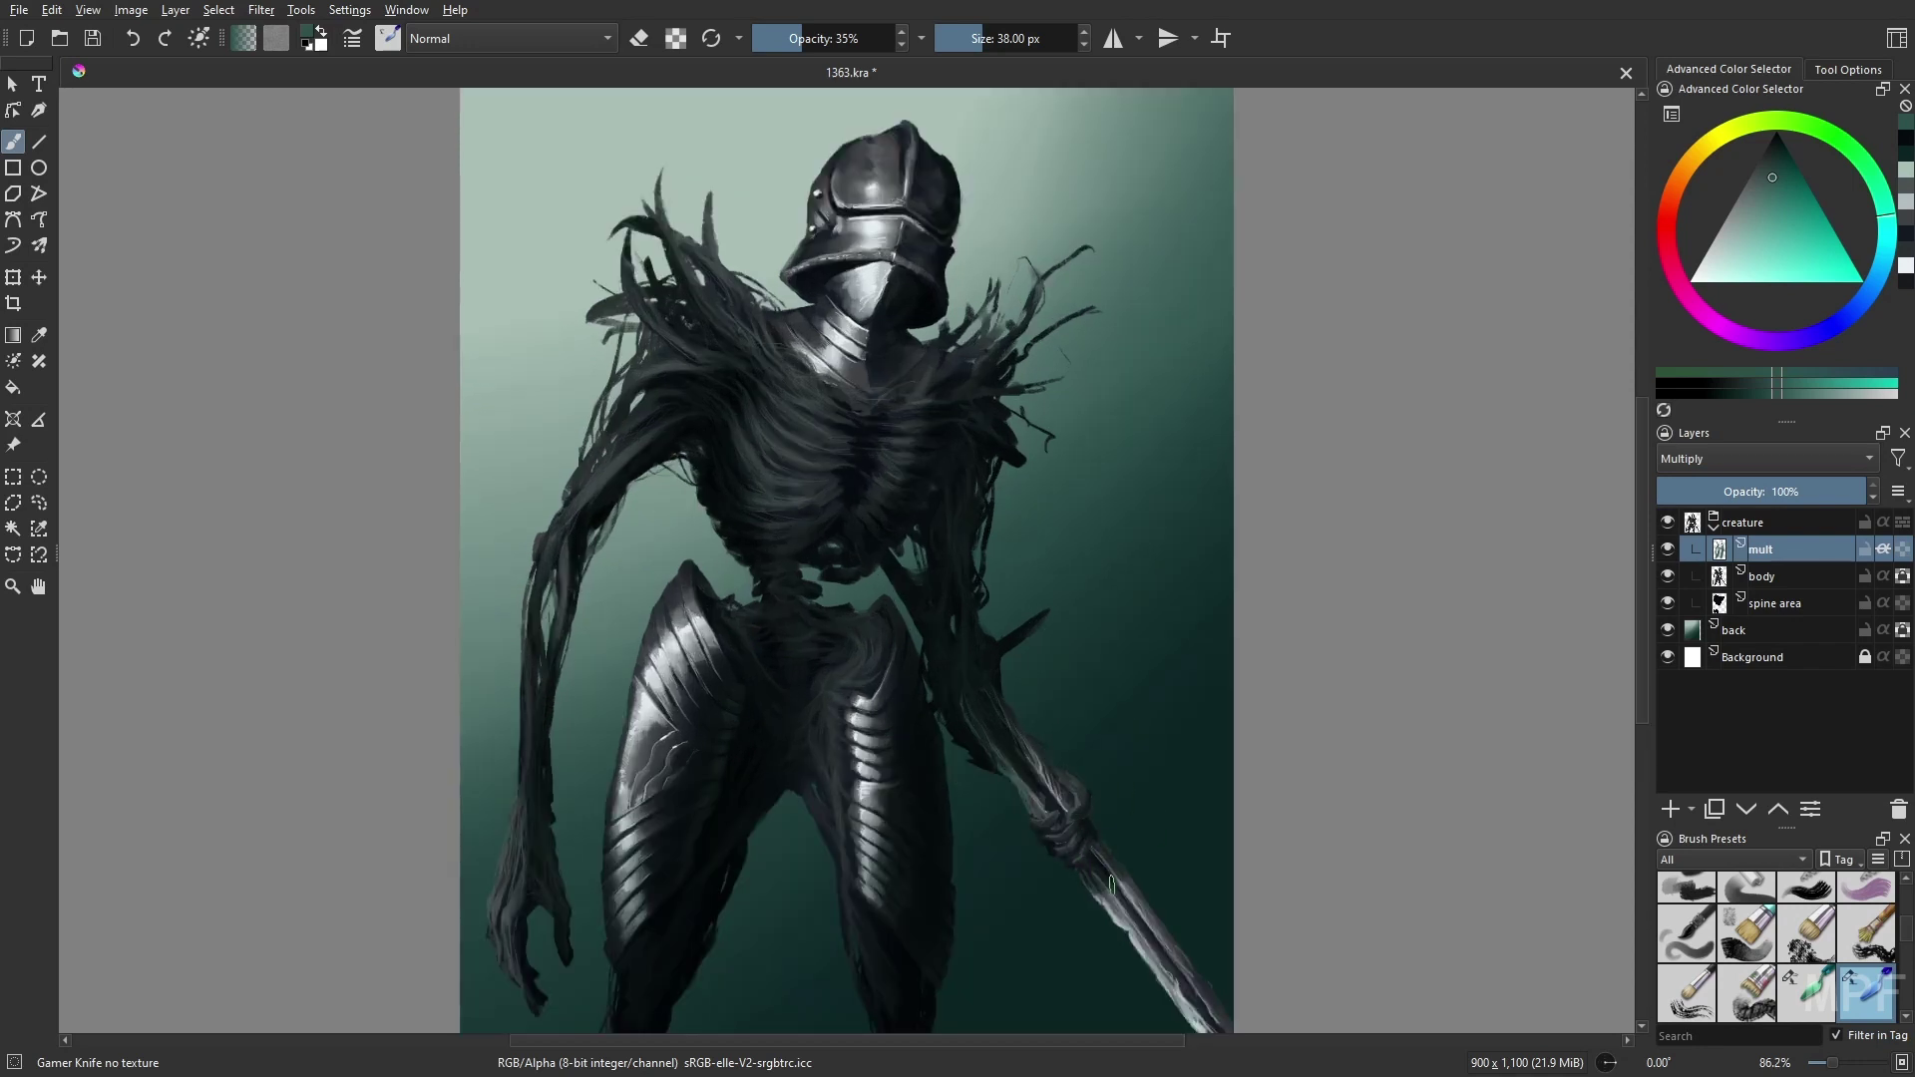
- Add a layer named dodge above the mult layer, set it to Color Dodge and test light strokes on the figure
{"action": "key", "text": "Insert"}
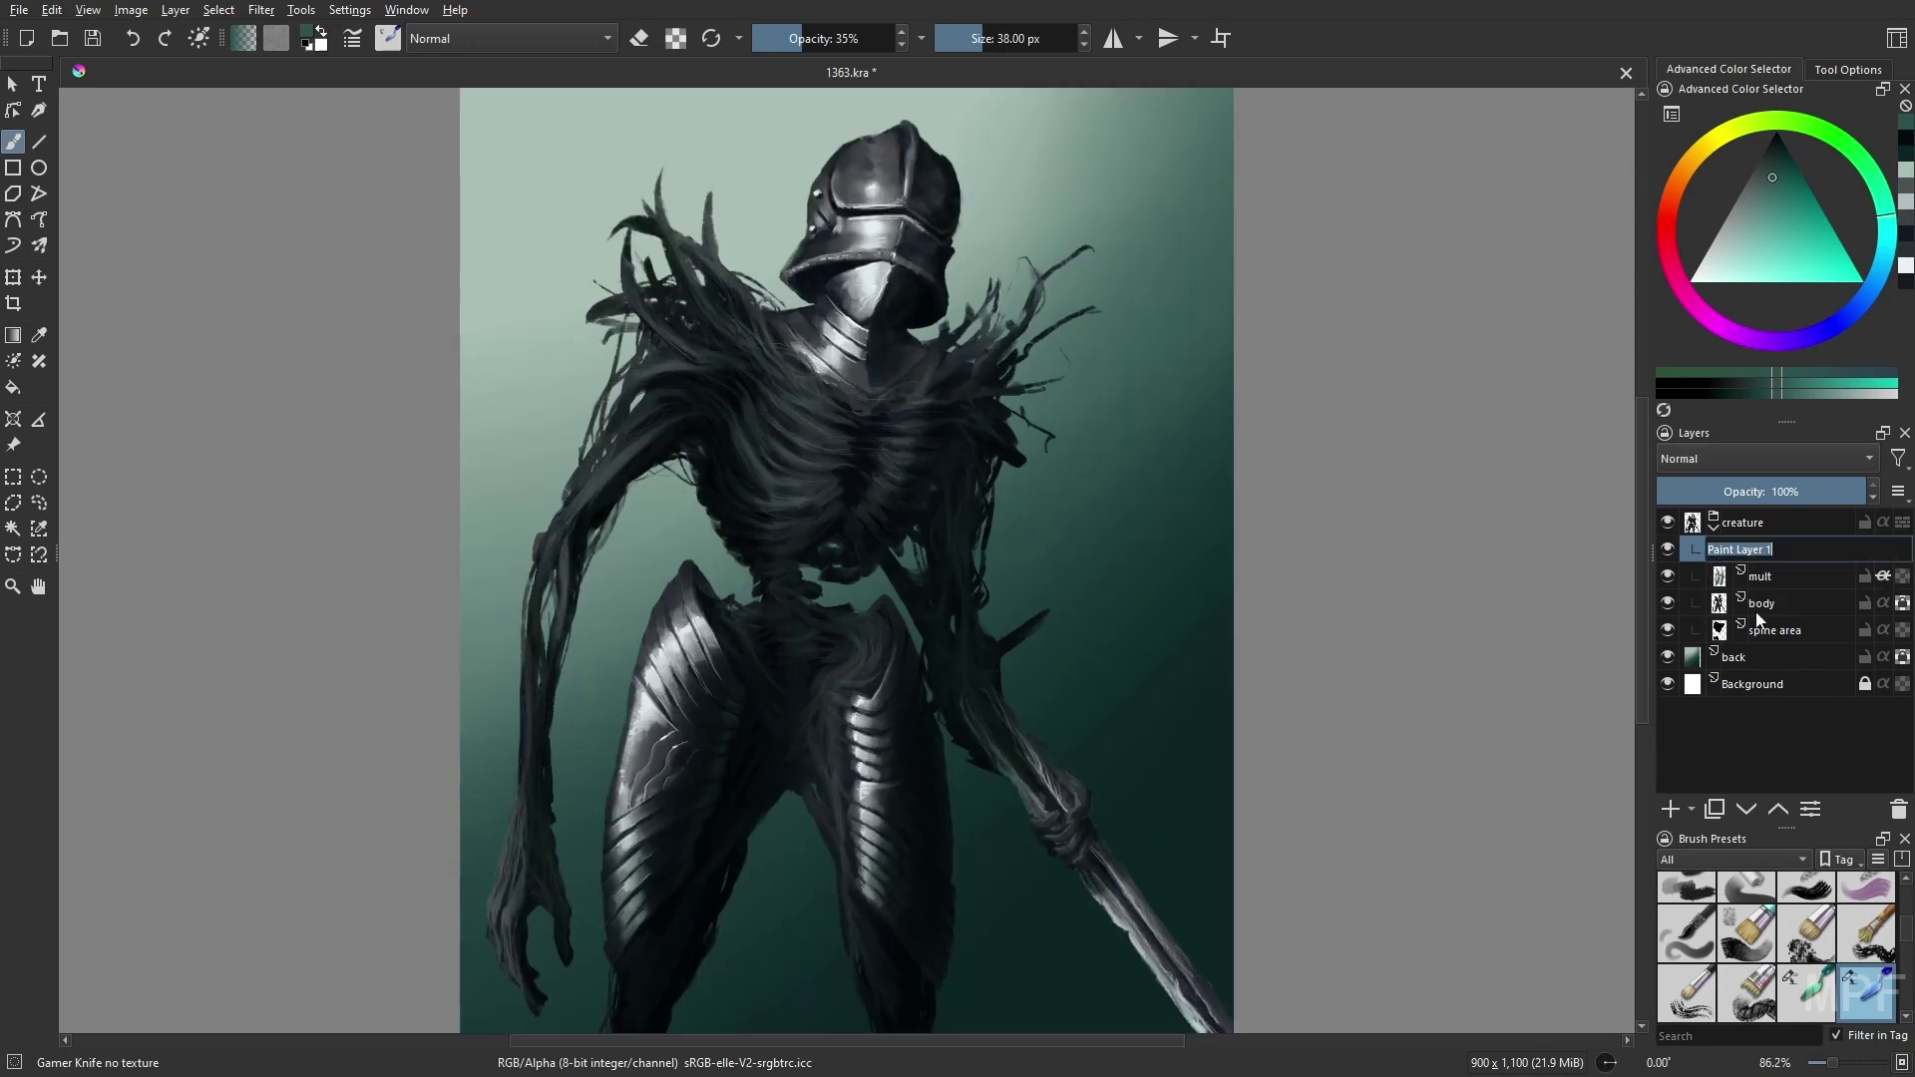
{"action": "type", "text": "dodge"}
{"action": "key", "text": "Return"}
{"action": "left_click", "coordinate": [1766, 457]}
{"action": "left_click", "coordinate": [1740, 327]}
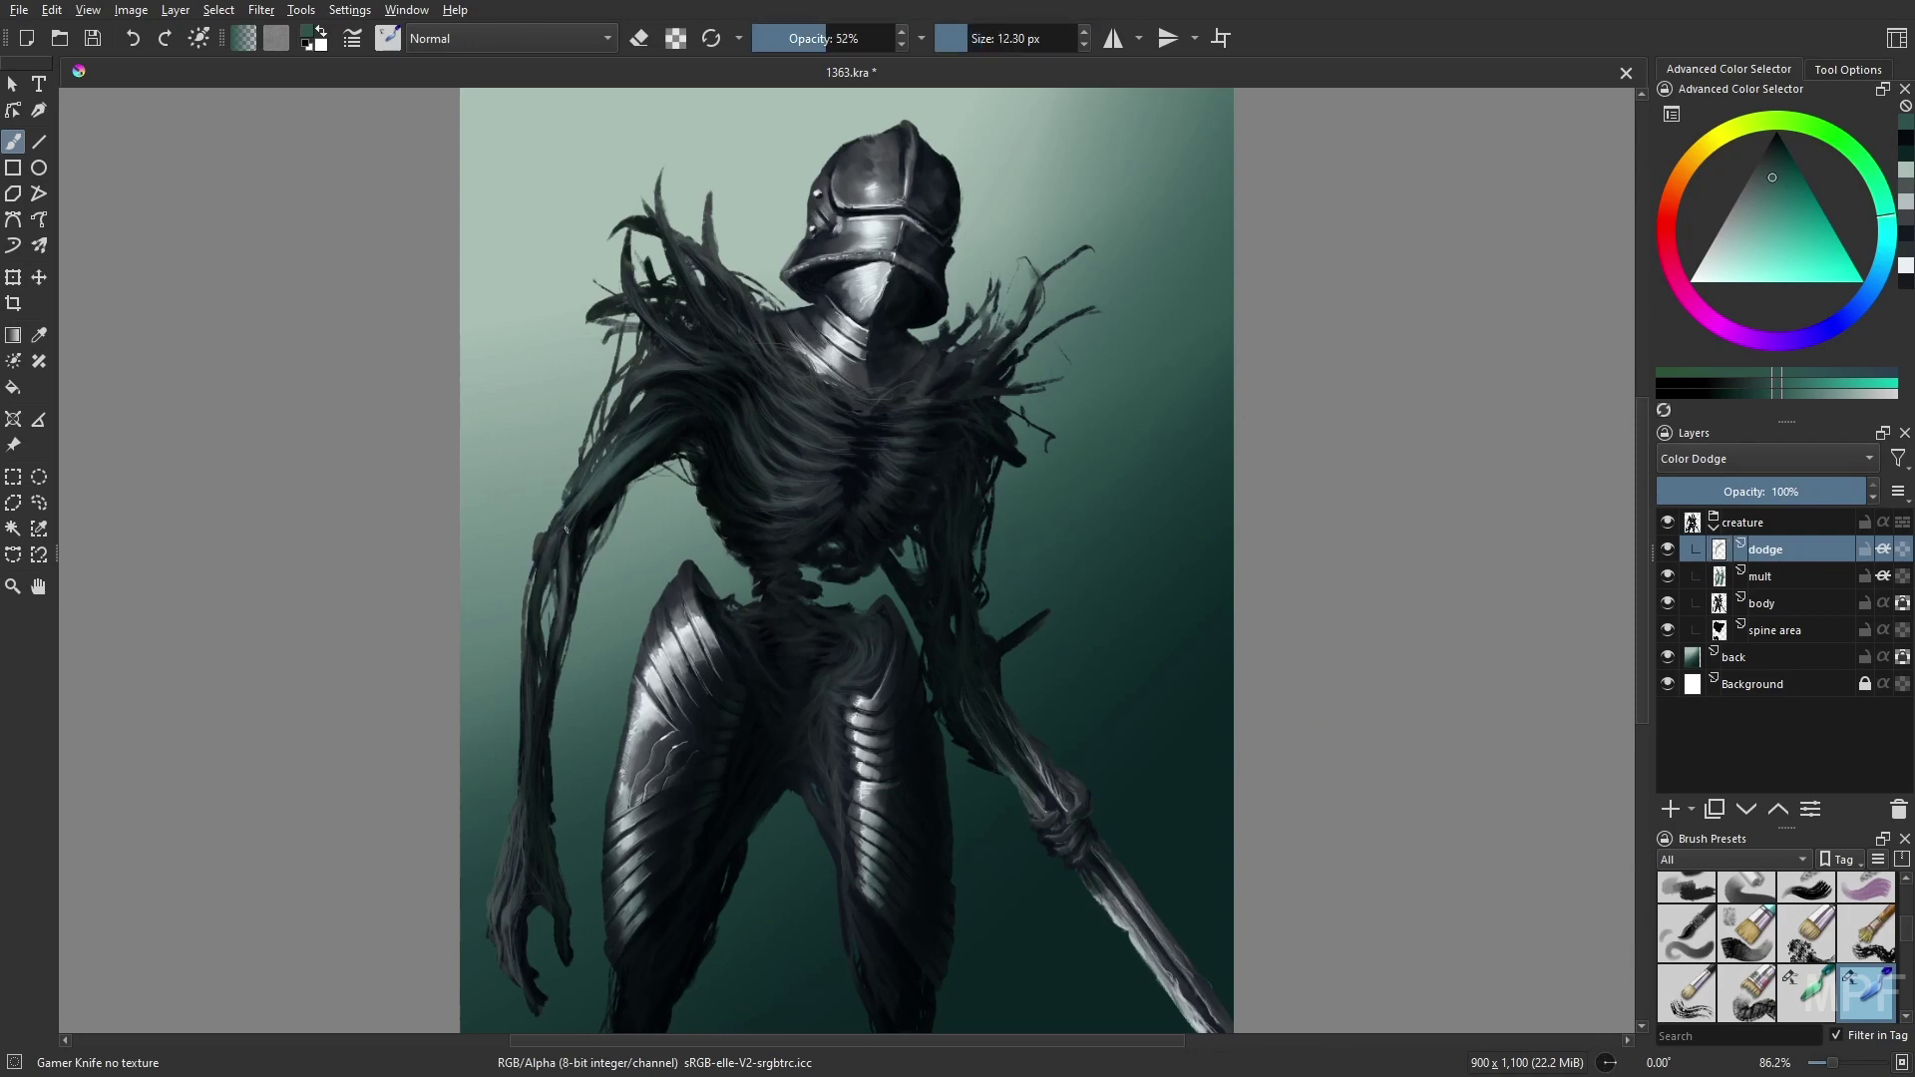
- Turn the dodge layer into a Screen-mode layer named screen and place it above the creature group
{"action": "left_click", "coordinate": [1765, 458]}
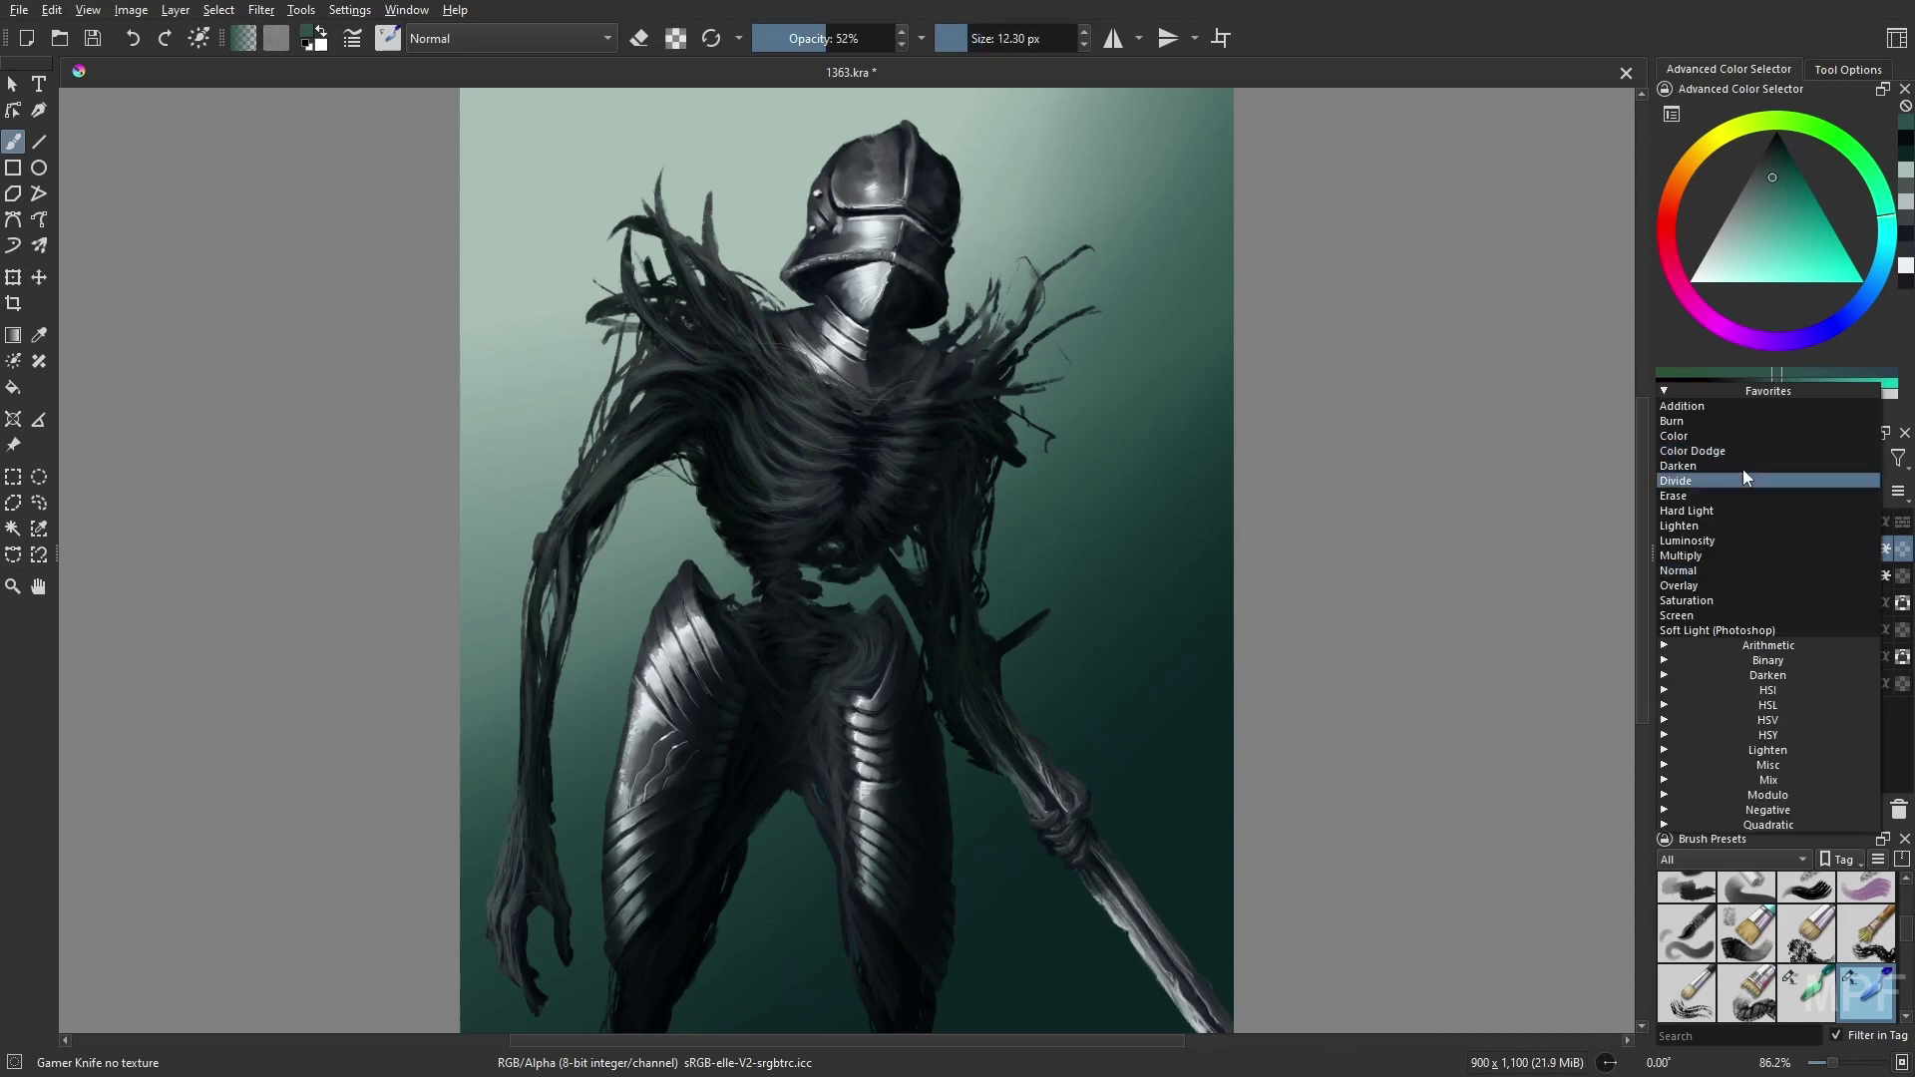
{"action": "left_click", "coordinate": [1743, 469]}
{"action": "left_click_drag", "start_coordinate": [1765, 549], "coordinate": [1757, 517]}
{"action": "double_click", "coordinate": [1757, 518]}
{"action": "type", "text": "screen"}
{"action": "key", "text": "Return"}
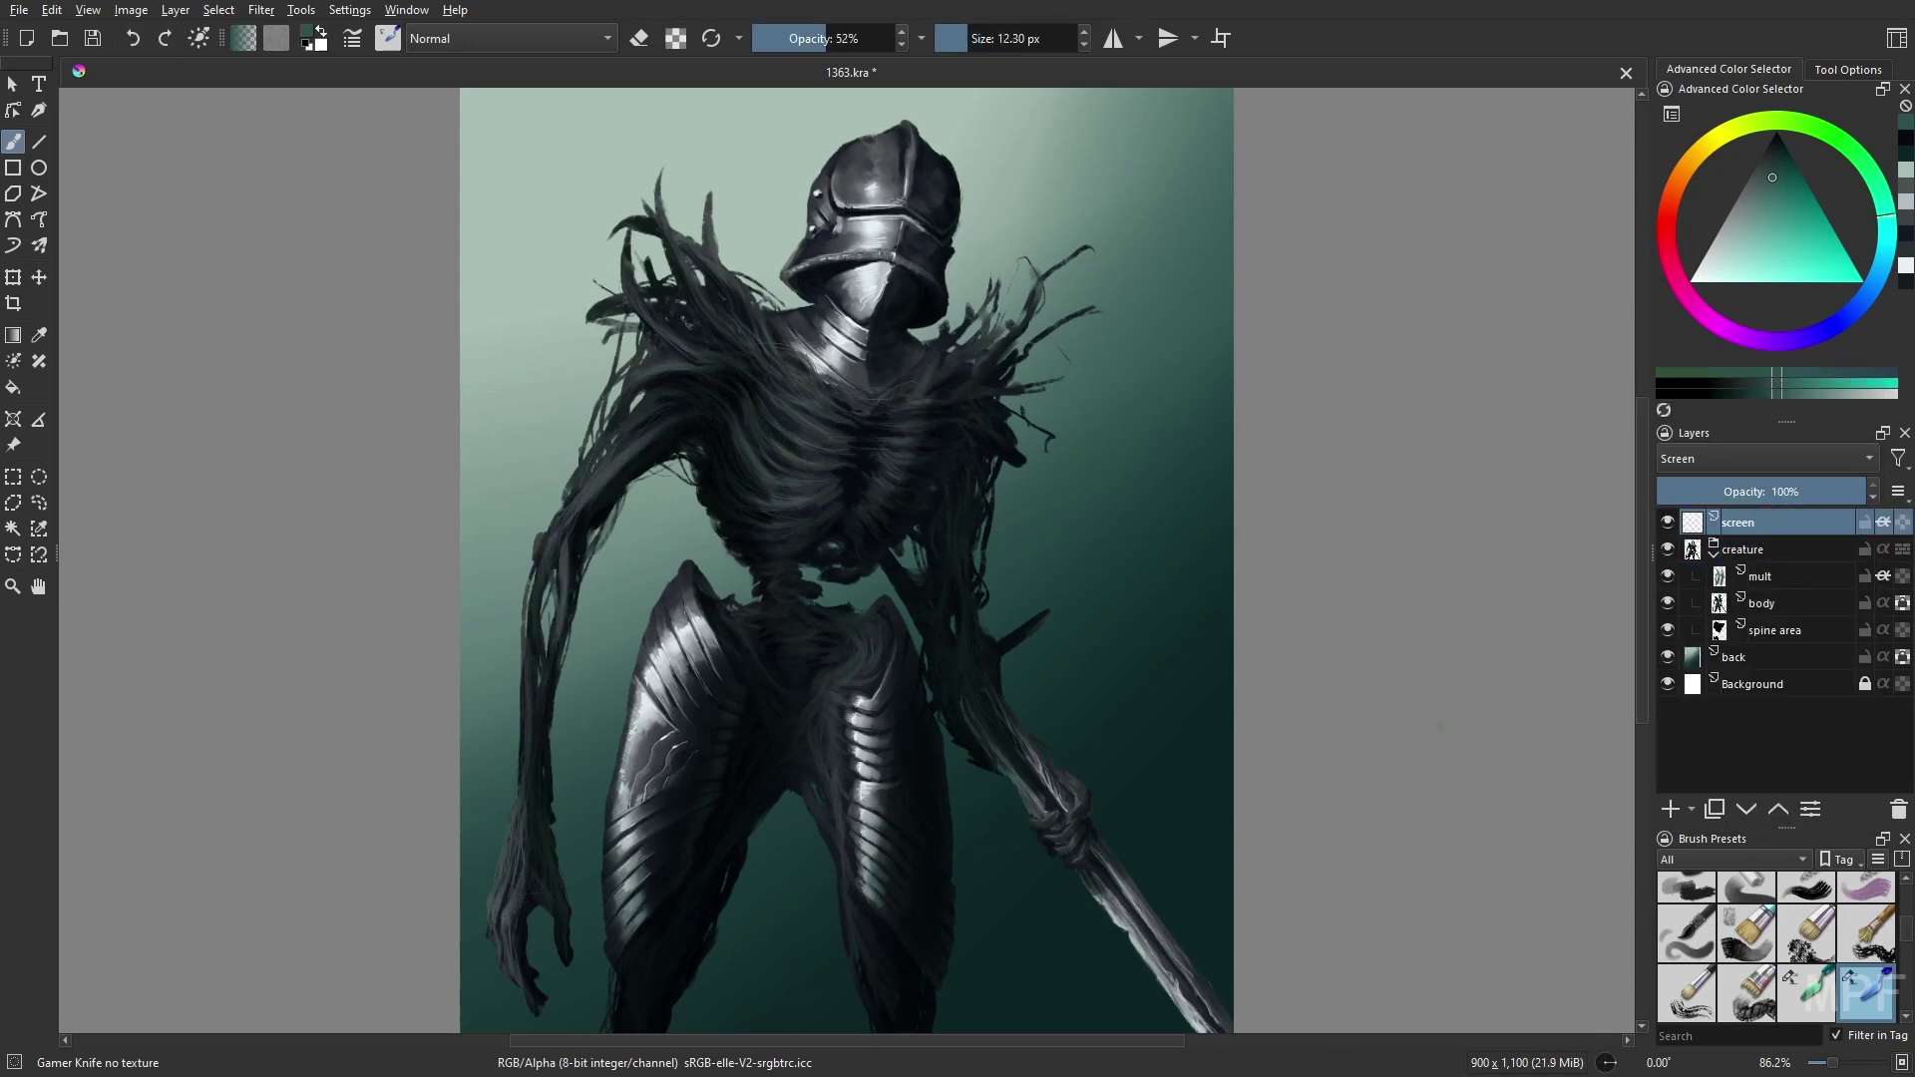
- Paint a faint pale green haze beside the armoured thigh on the screen layer with Gamer Knife no texture at 29% opacity
{"action": "right_click", "coordinate": [1408, 597]}
{"action": "key", "text": "m"}
{"action": "mouse_move", "coordinate": [997, 603]}
{"action": "left_mouse_down"}
{"action": "mouse_move", "coordinate": [1062, 659]}
{"action": "mouse_move", "coordinate": [1093, 798]}
{"action": "left_mouse_up"}
{"action": "left_click_drag", "start_coordinate": [524, 982], "coordinate": [604, 878]}
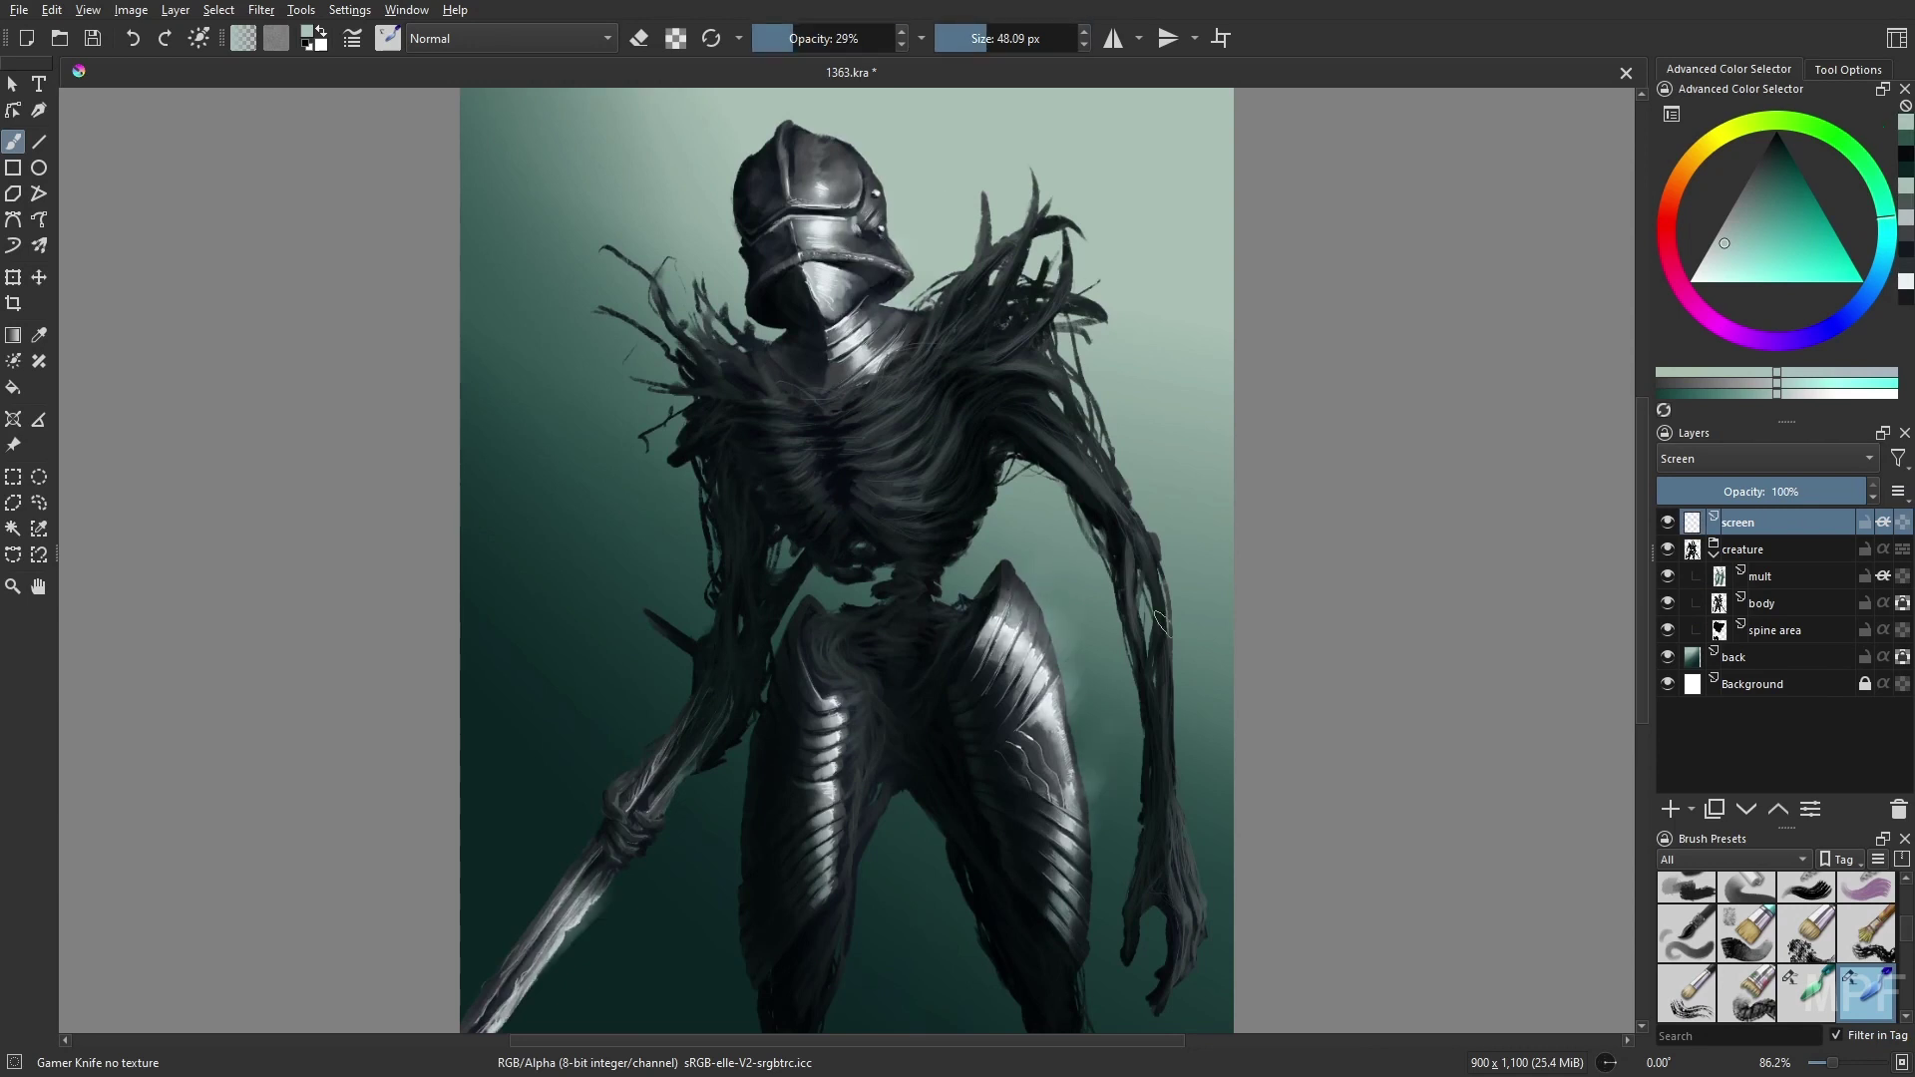
{"action": "key", "text": "slash"}
- Darken the ribs on the mult layer in dark green with Gamer Knife no texture at 29% opacity and about 16 px
{"action": "left_click", "coordinate": [1760, 575]}
{"action": "right_click", "coordinate": [1408, 608]}
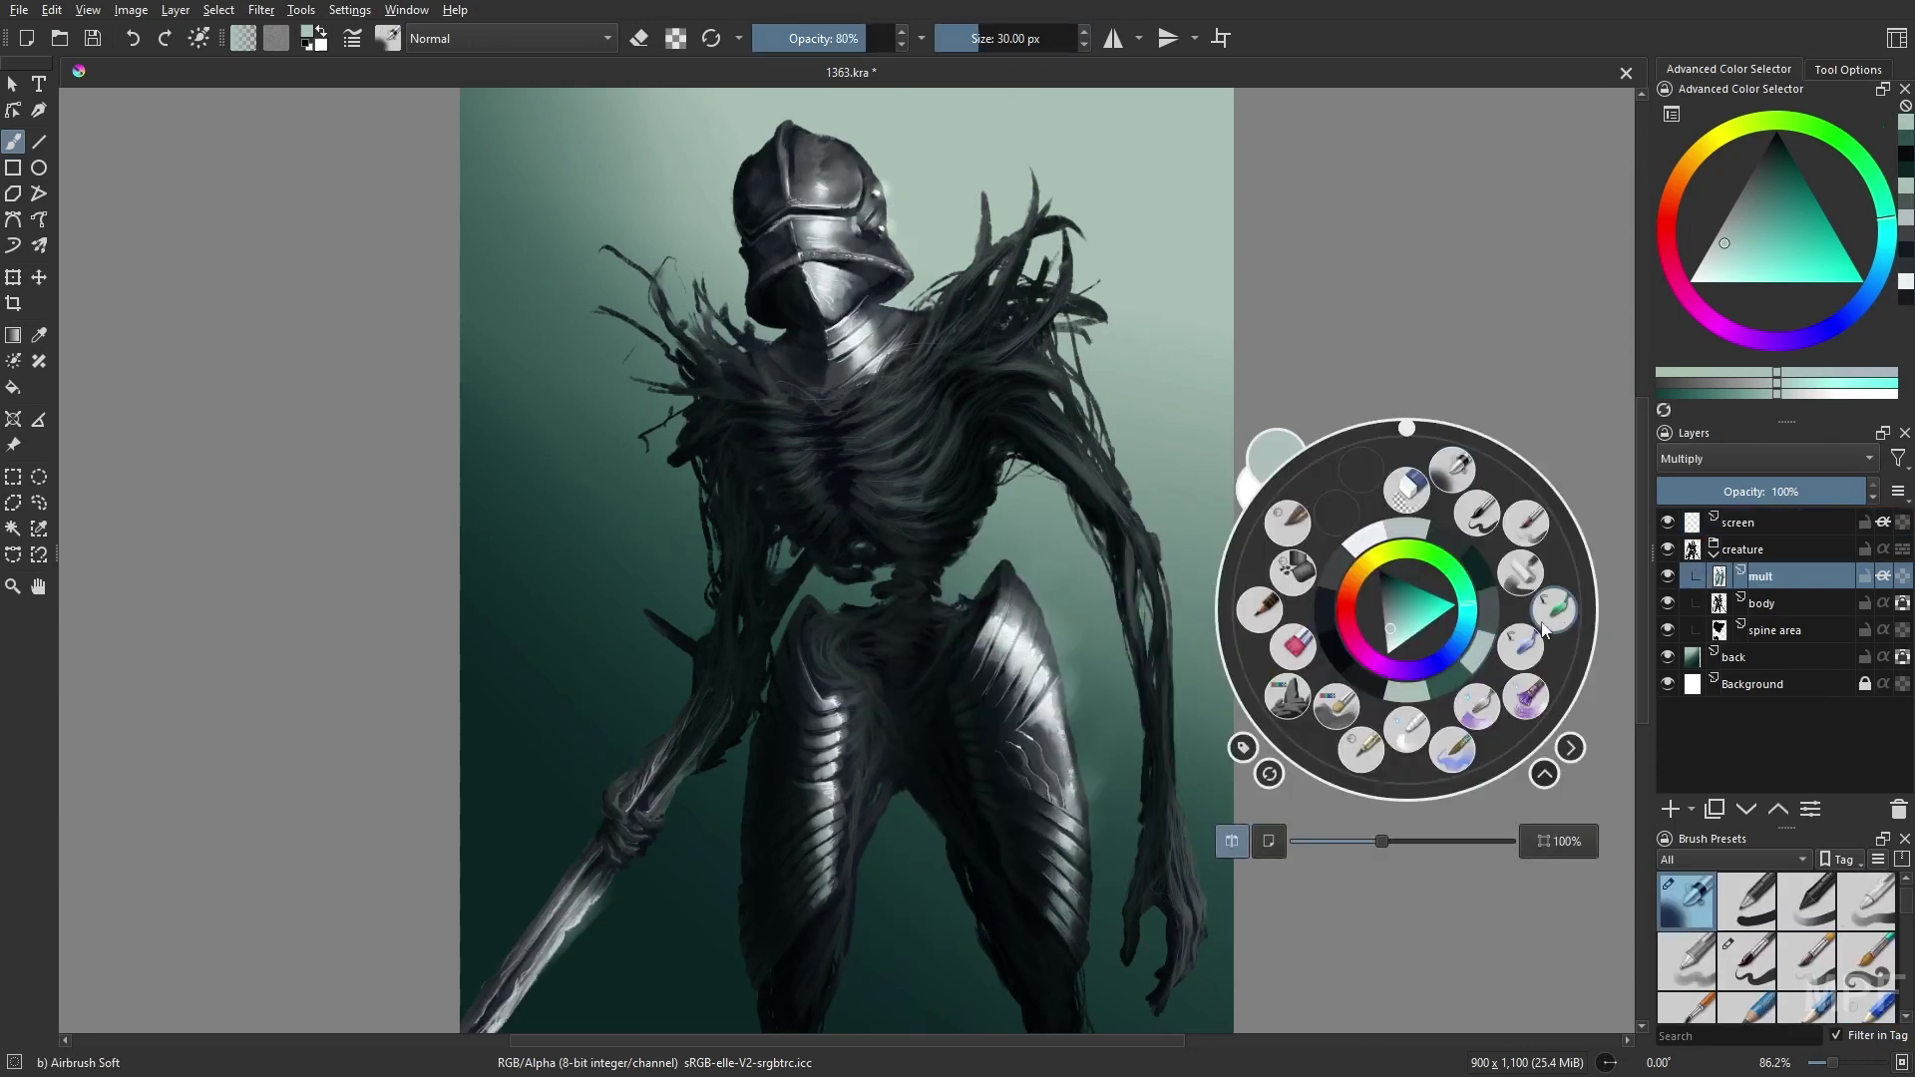
{"action": "key", "text": "slash"}
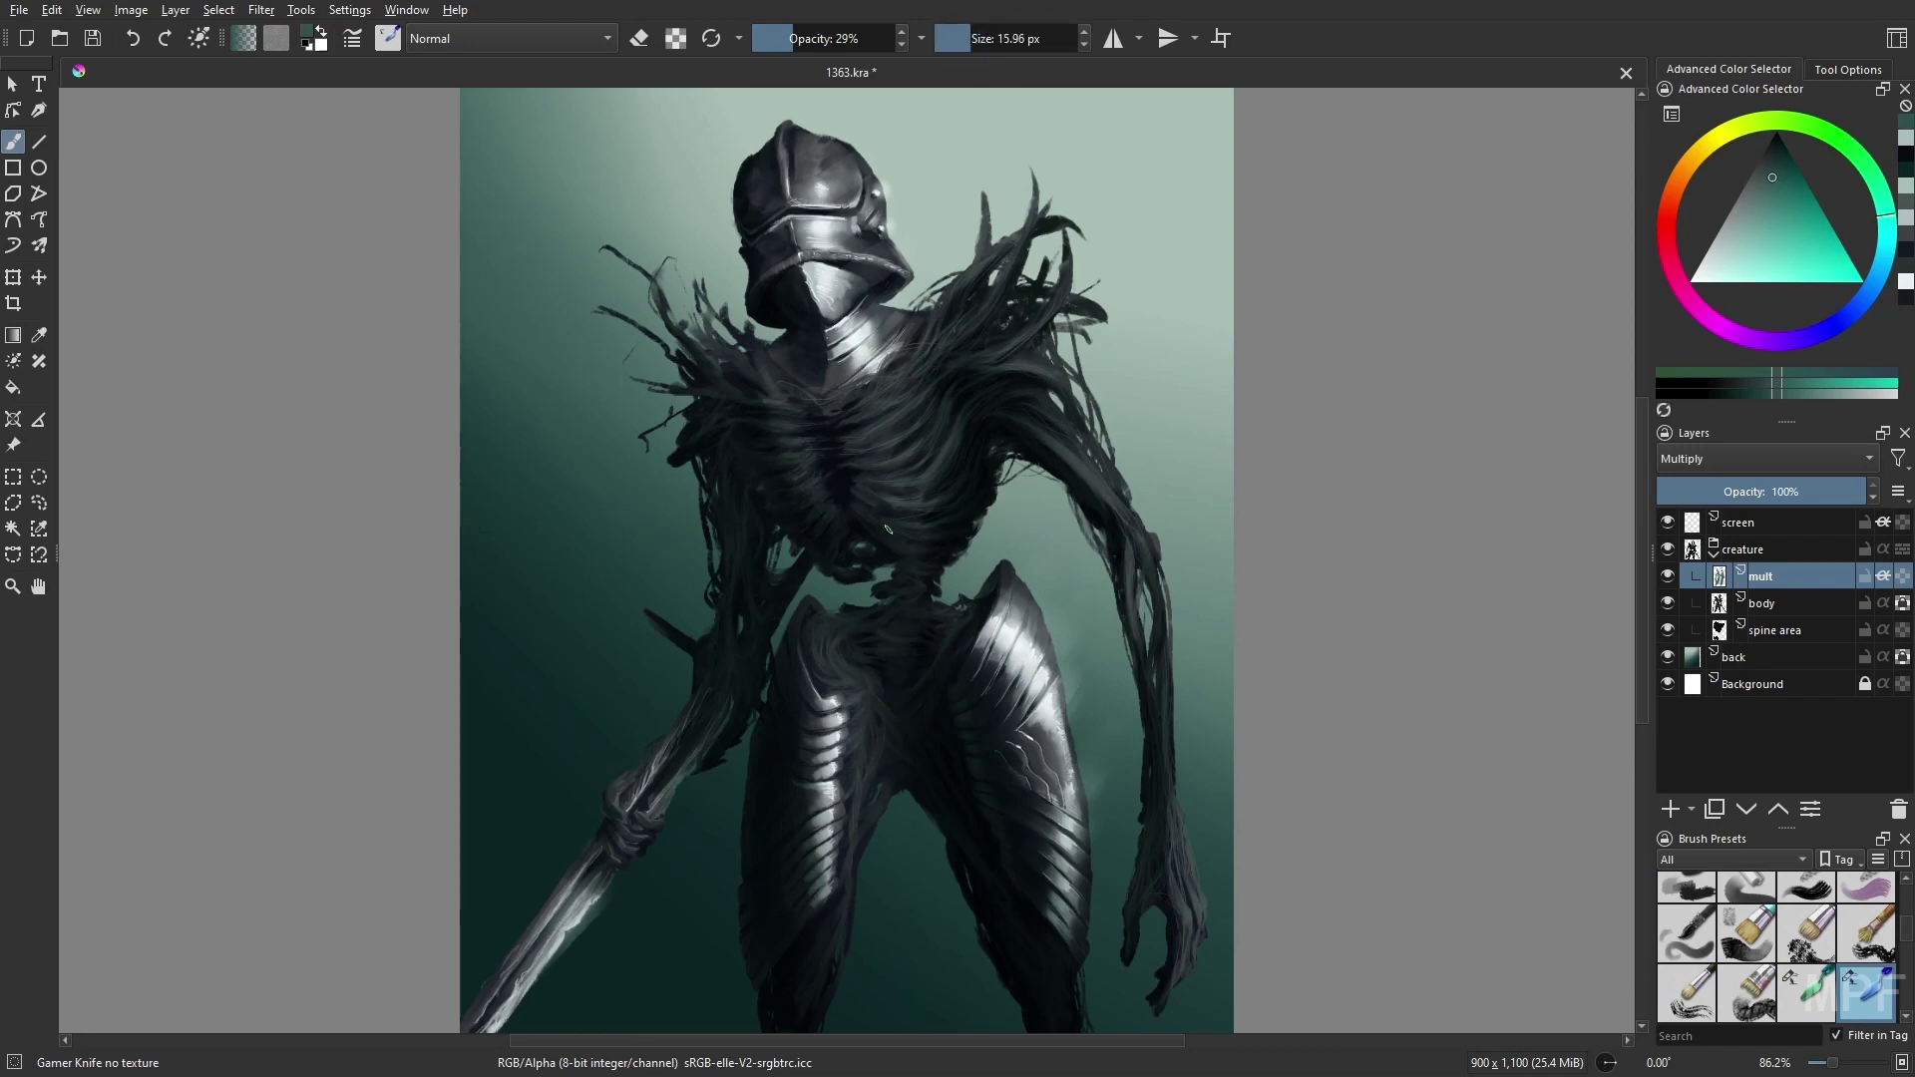
{"action": "key", "text": "m"}
- Erase excess haze around the helmet on the screen layer using b) Airbrush Soft at 80% opacity and 30 px
{"action": "key", "text": "Page_Up"}
{"action": "key", "text": "Page_Up"}
{"action": "key", "text": "slash"}
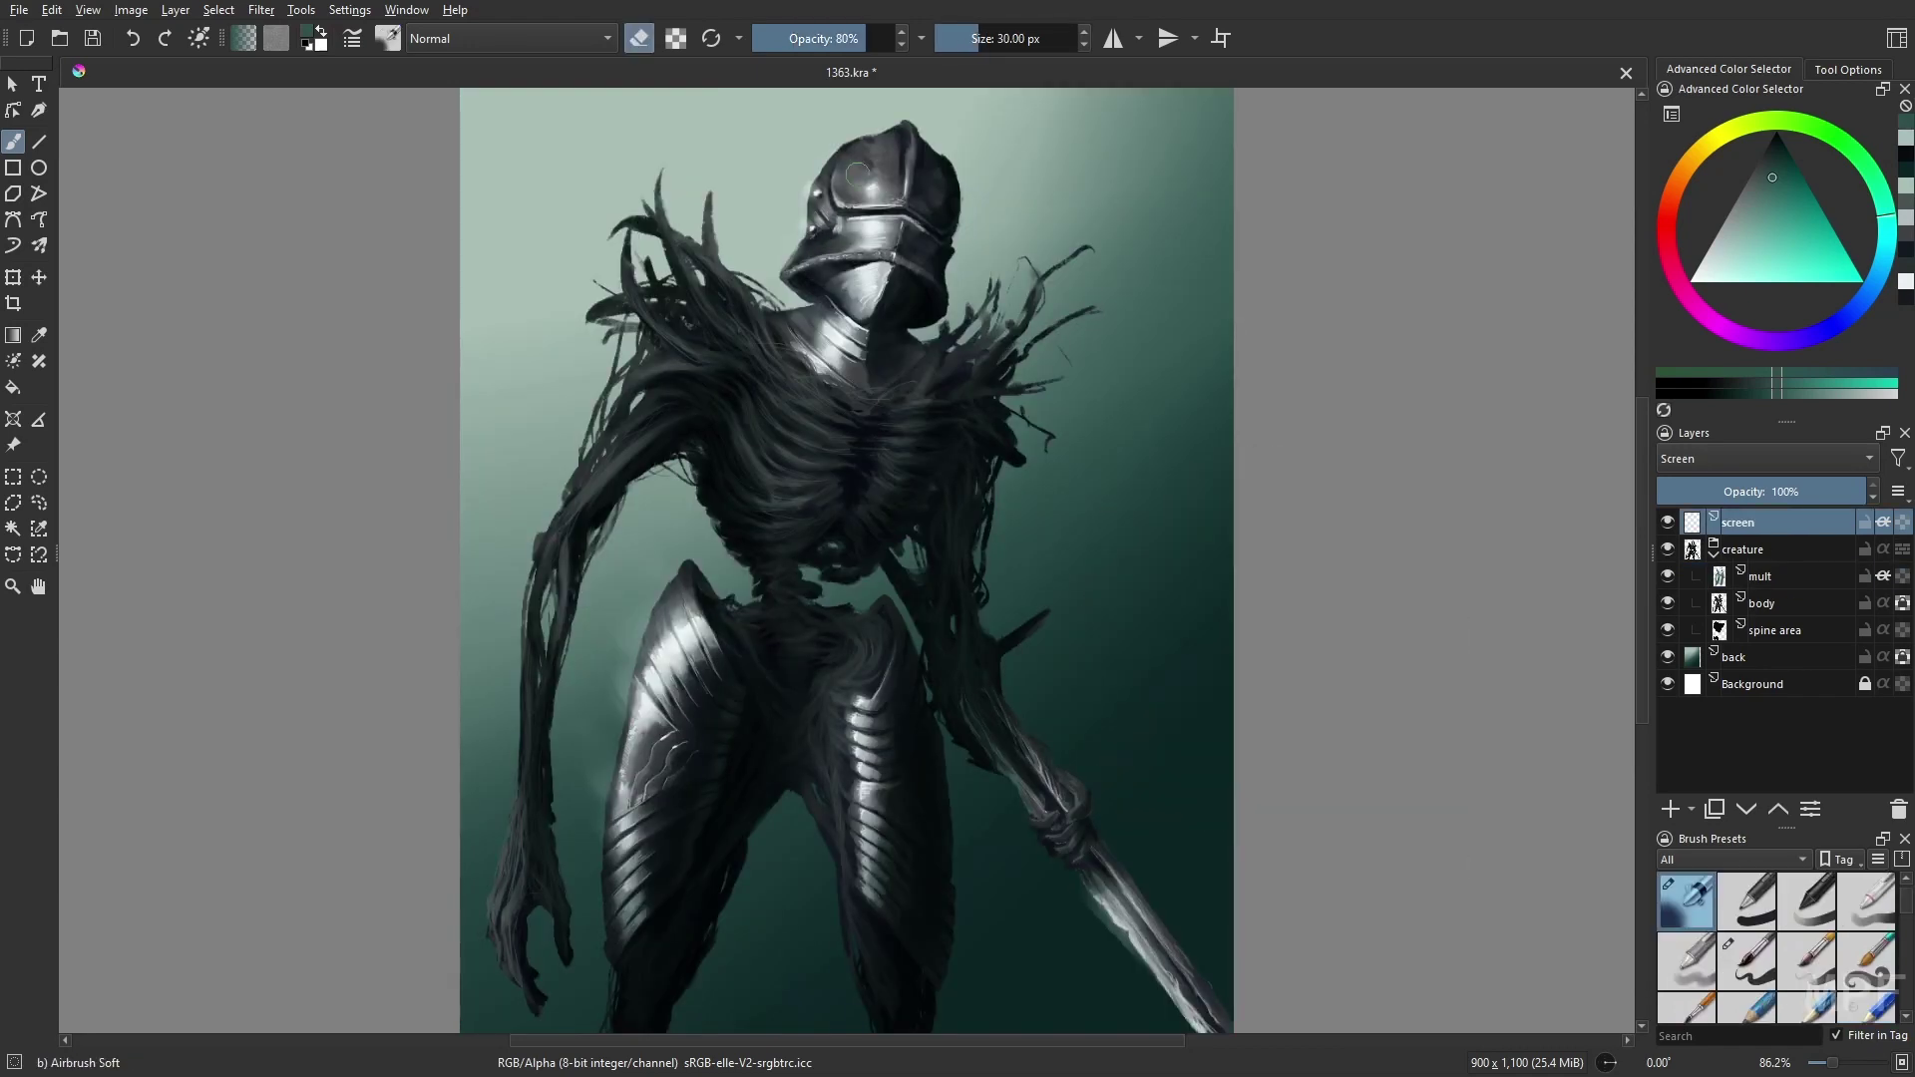
- Airbrush dark green fog over the lower legs and sword on a Normal layer named fog, using a brush of about 419 px
{"action": "right_click", "coordinate": [1275, 672]}
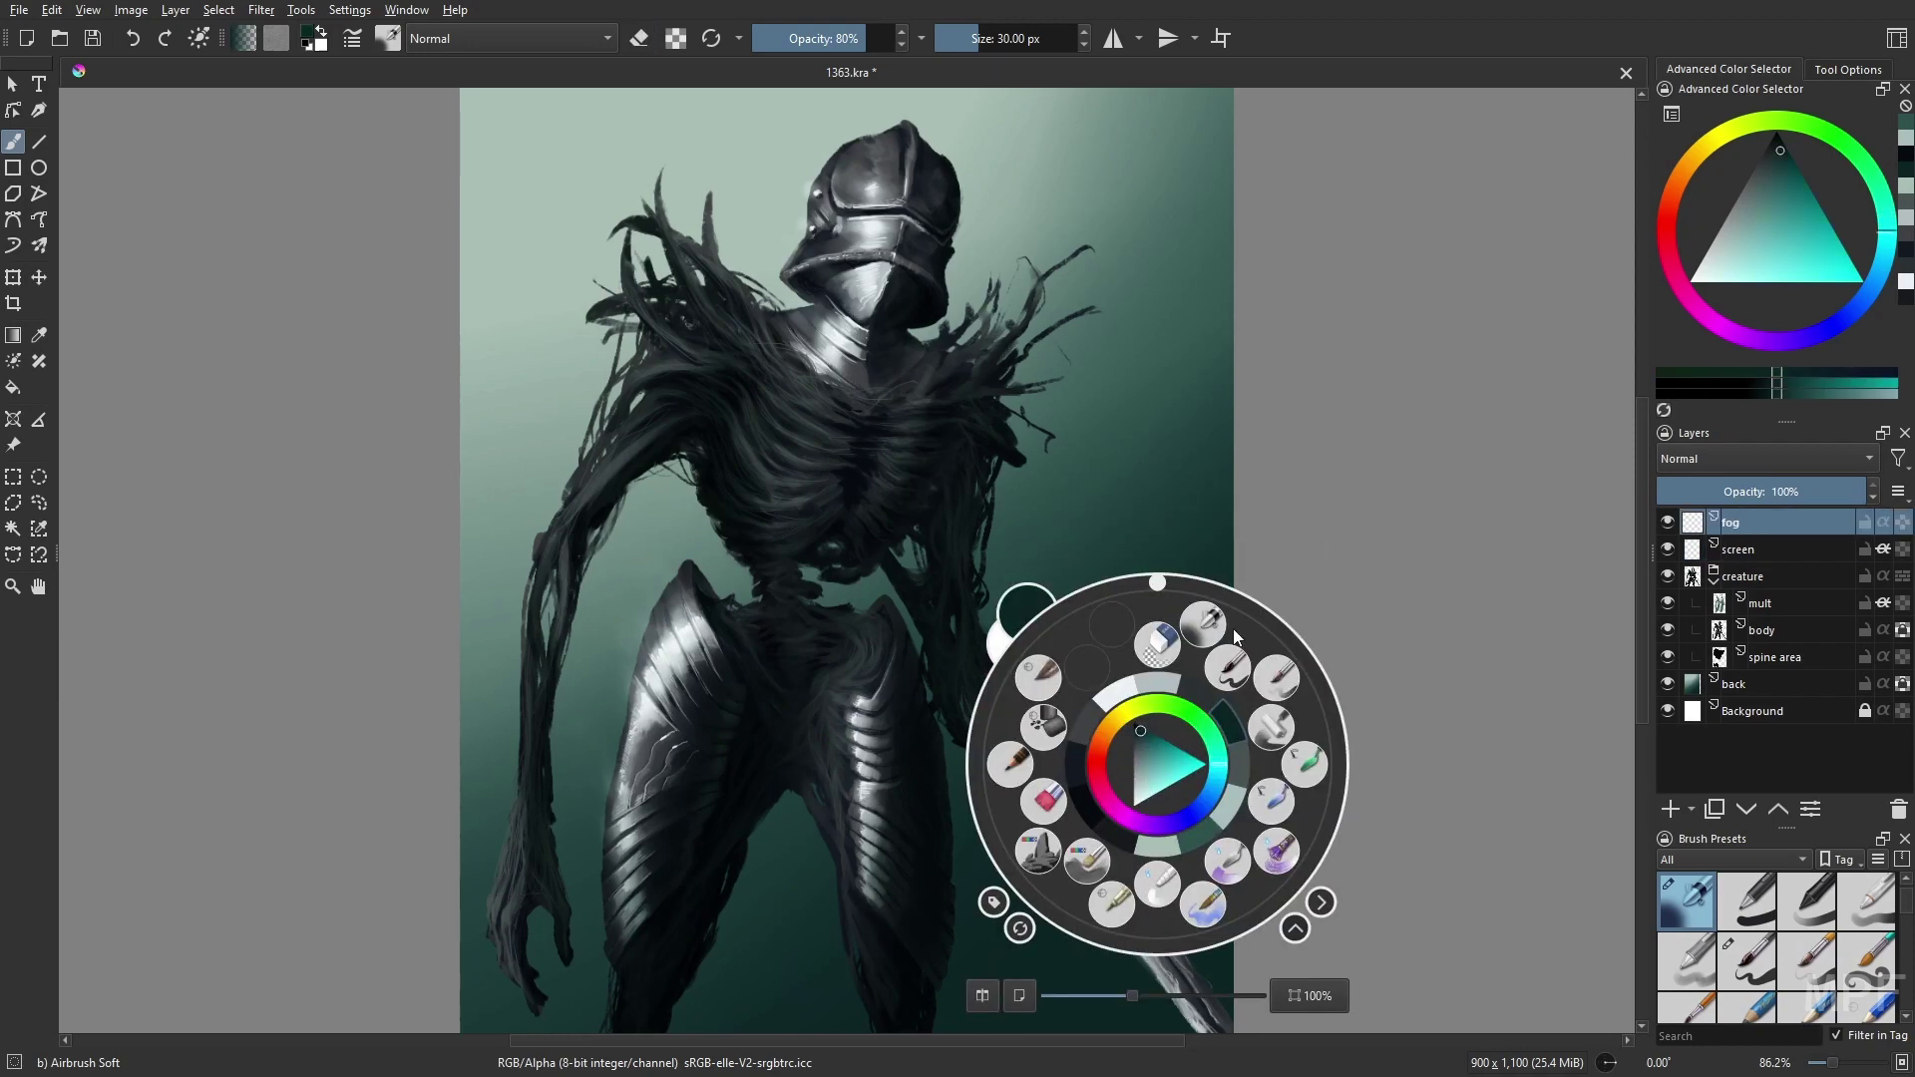
{"action": "scroll", "coordinate": [1235, 636], "scroll_direction": "down", "scroll_amount": 1}
{"action": "key", "text": "bracketright"}
{"action": "key", "text": "bracketright"}
{"action": "key", "text": "bracketright"}
{"action": "key", "text": "bracketright"}
{"action": "key", "text": "bracketright"}
{"action": "key", "text": "bracketright"}
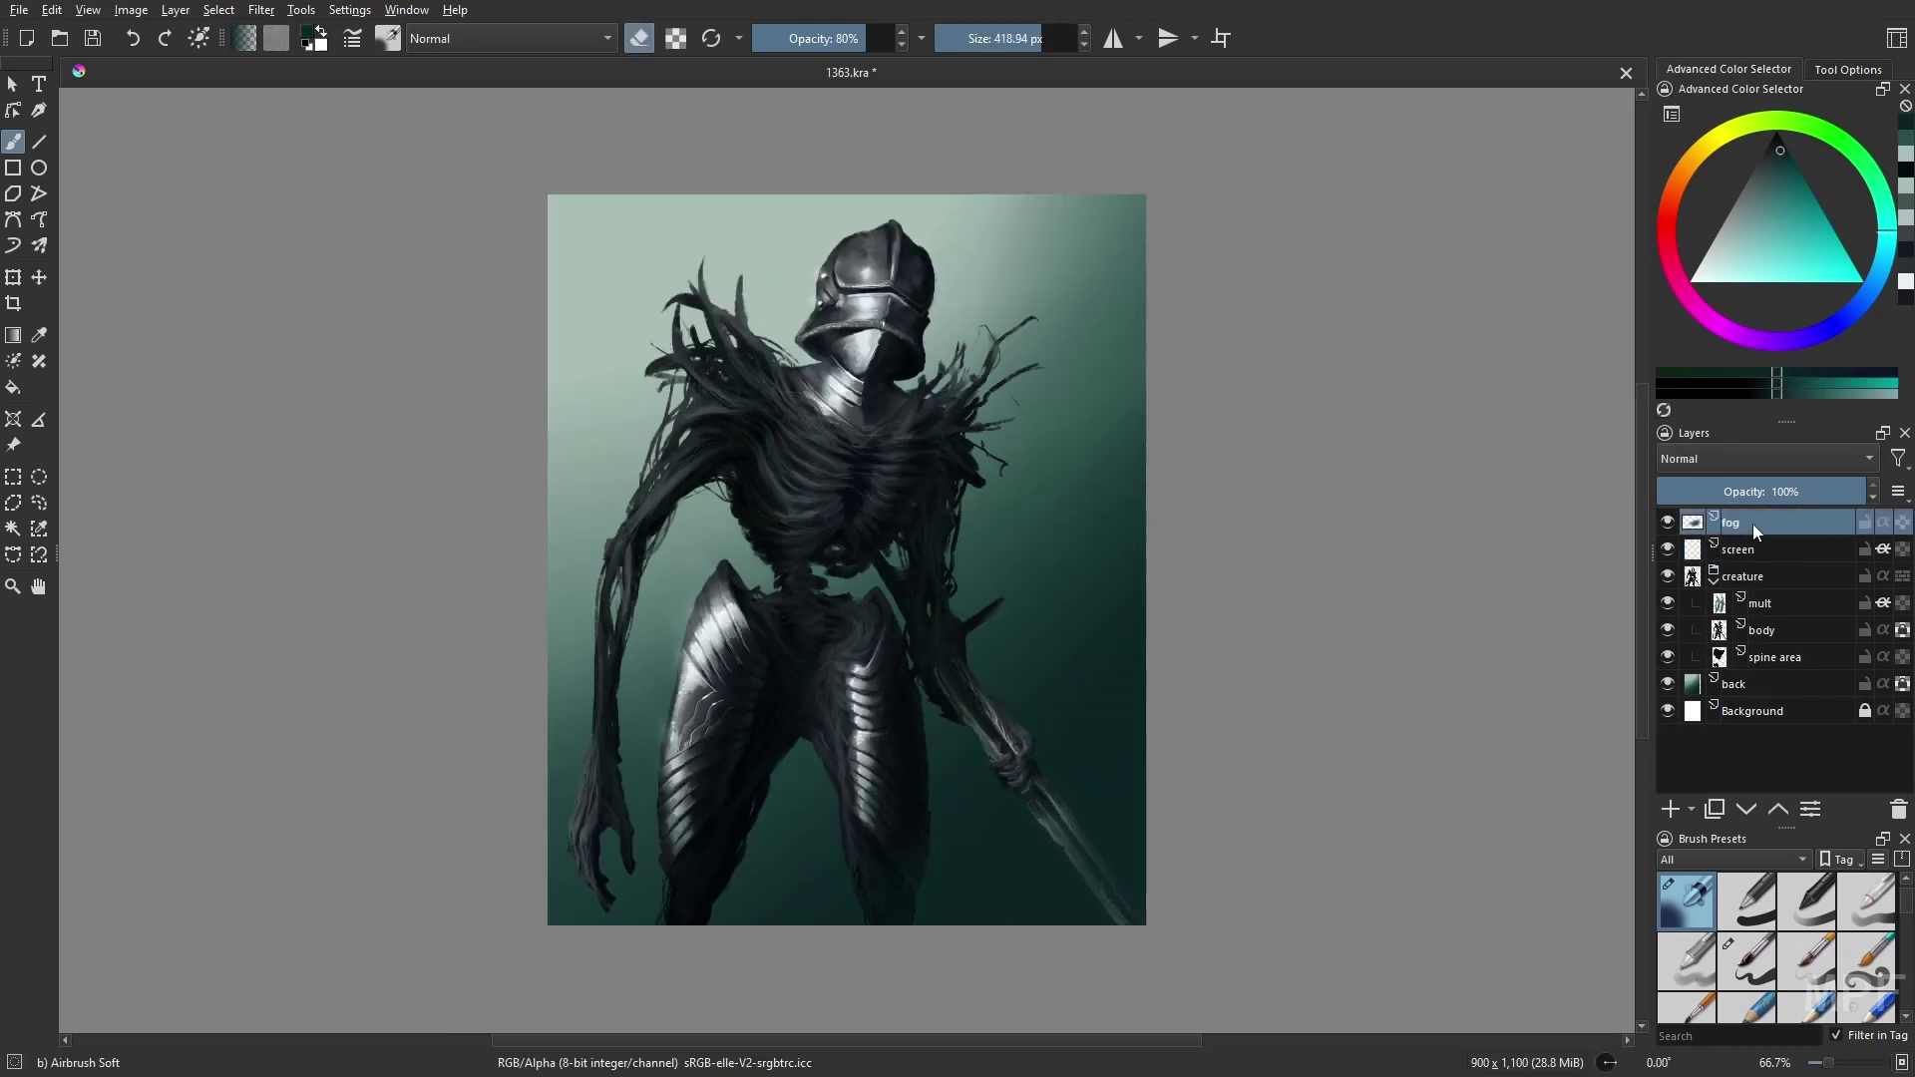
{"action": "left_click_drag", "start_coordinate": [997, 778], "coordinate": [1081, 716]}
- Move the screen layer above fog and dab pale green smoke around the sword with b) Airbrush Soft at 43% opacity
{"action": "right_click", "coordinate": [1252, 750]}
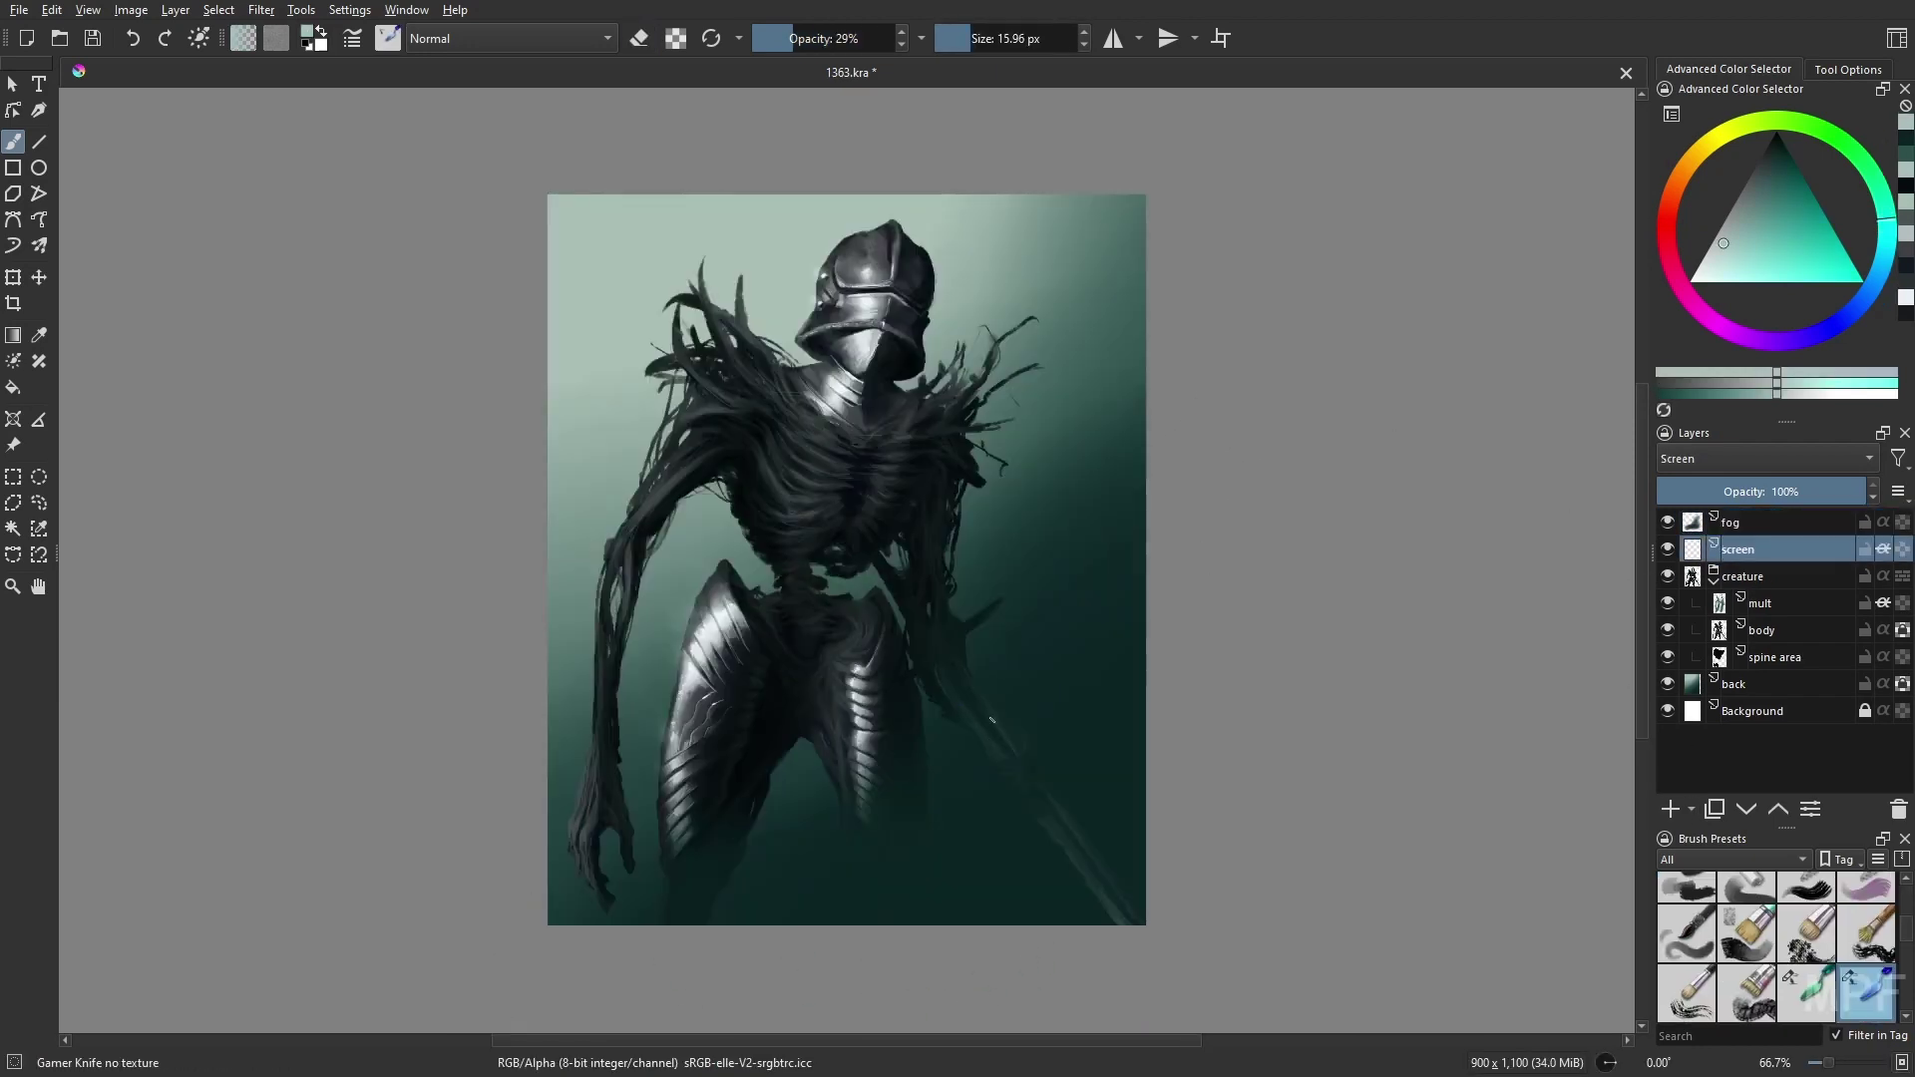
{"action": "right_click", "coordinate": [735, 684]}
{"action": "left_click", "coordinate": [641, 598]}
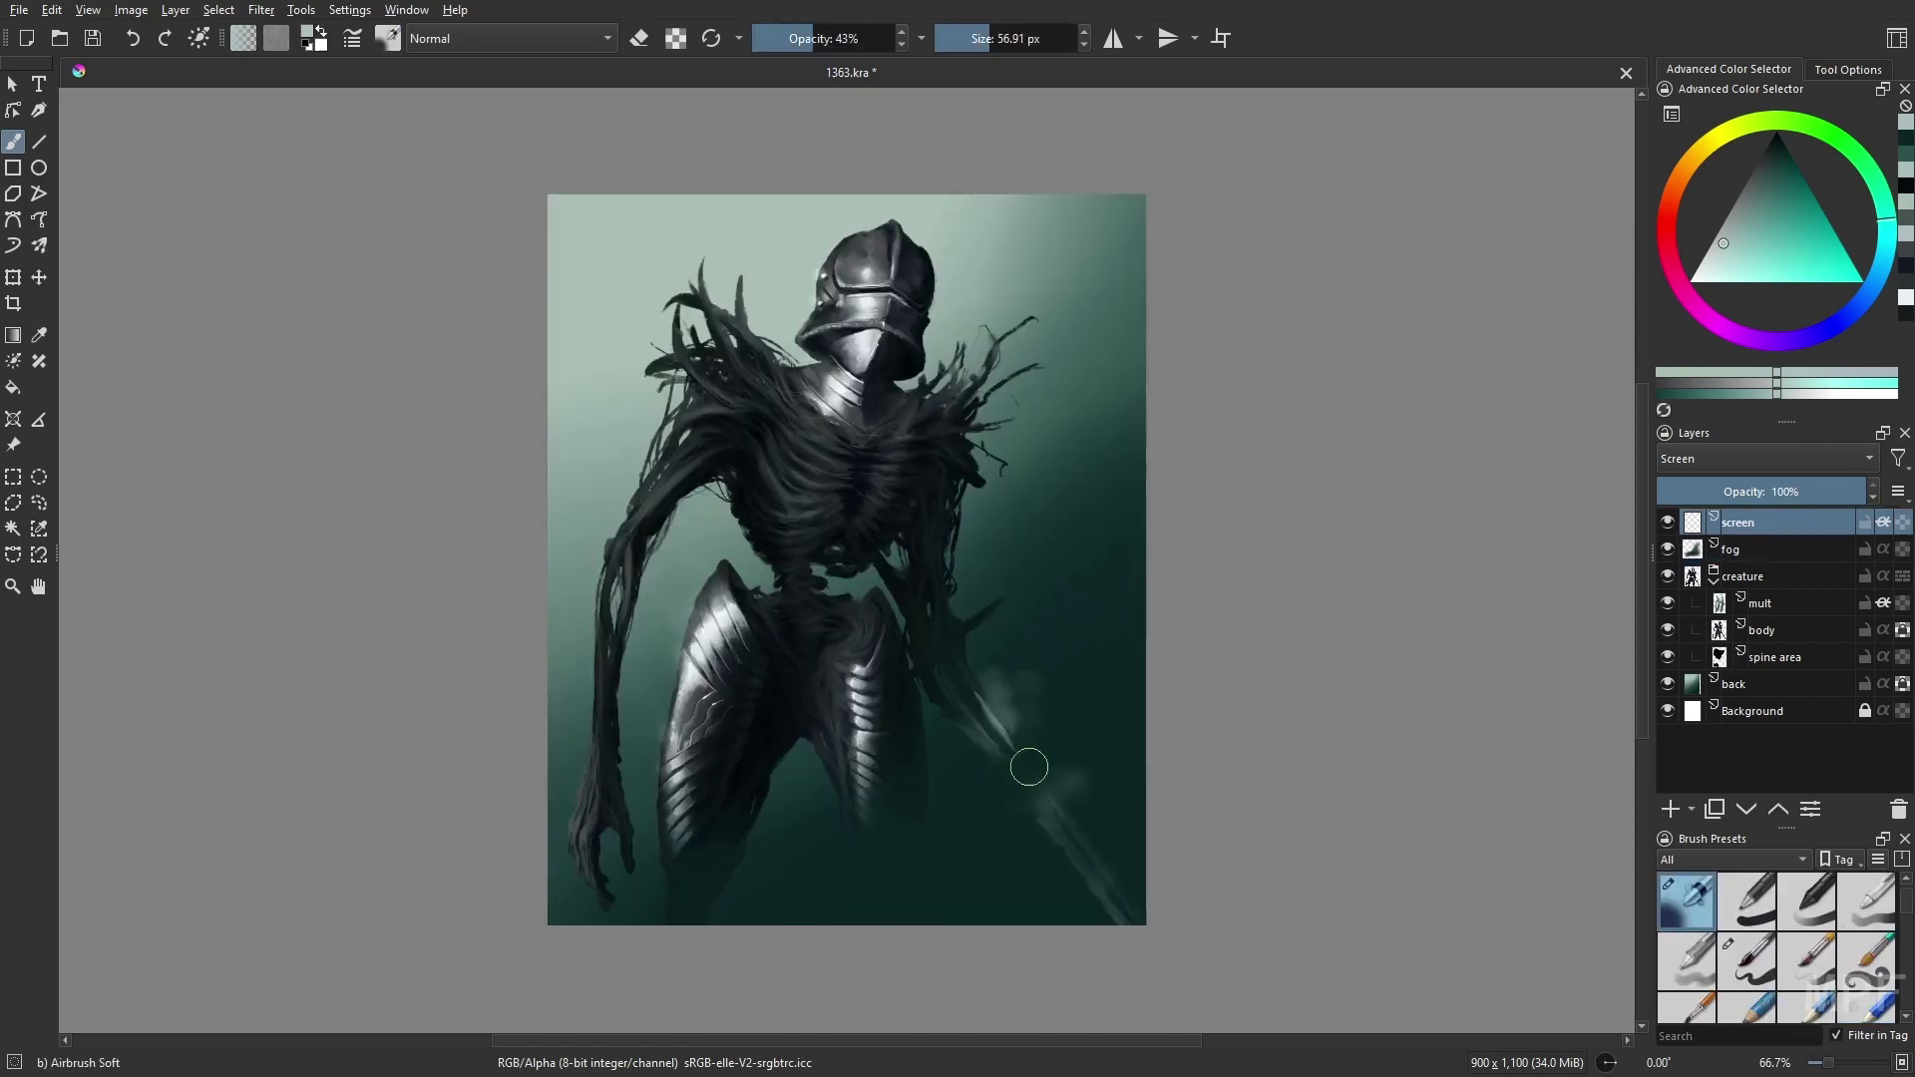
- Build up soft pale mist around the sword, legs and thigh on the screen layer with the airbrush at 15% opacity
{"action": "key", "text": "i"}
{"action": "key", "text": "bracketright"}
{"action": "mouse_move", "coordinate": [1029, 767]}
{"action": "left_mouse_down"}
{"action": "mouse_move", "coordinate": [982, 688]}
{"action": "mouse_move", "coordinate": [962, 748]}
{"action": "mouse_move", "coordinate": [997, 833]}
{"action": "left_mouse_up"}
{"action": "key", "text": "i"}
{"action": "key", "text": "bracketright"}
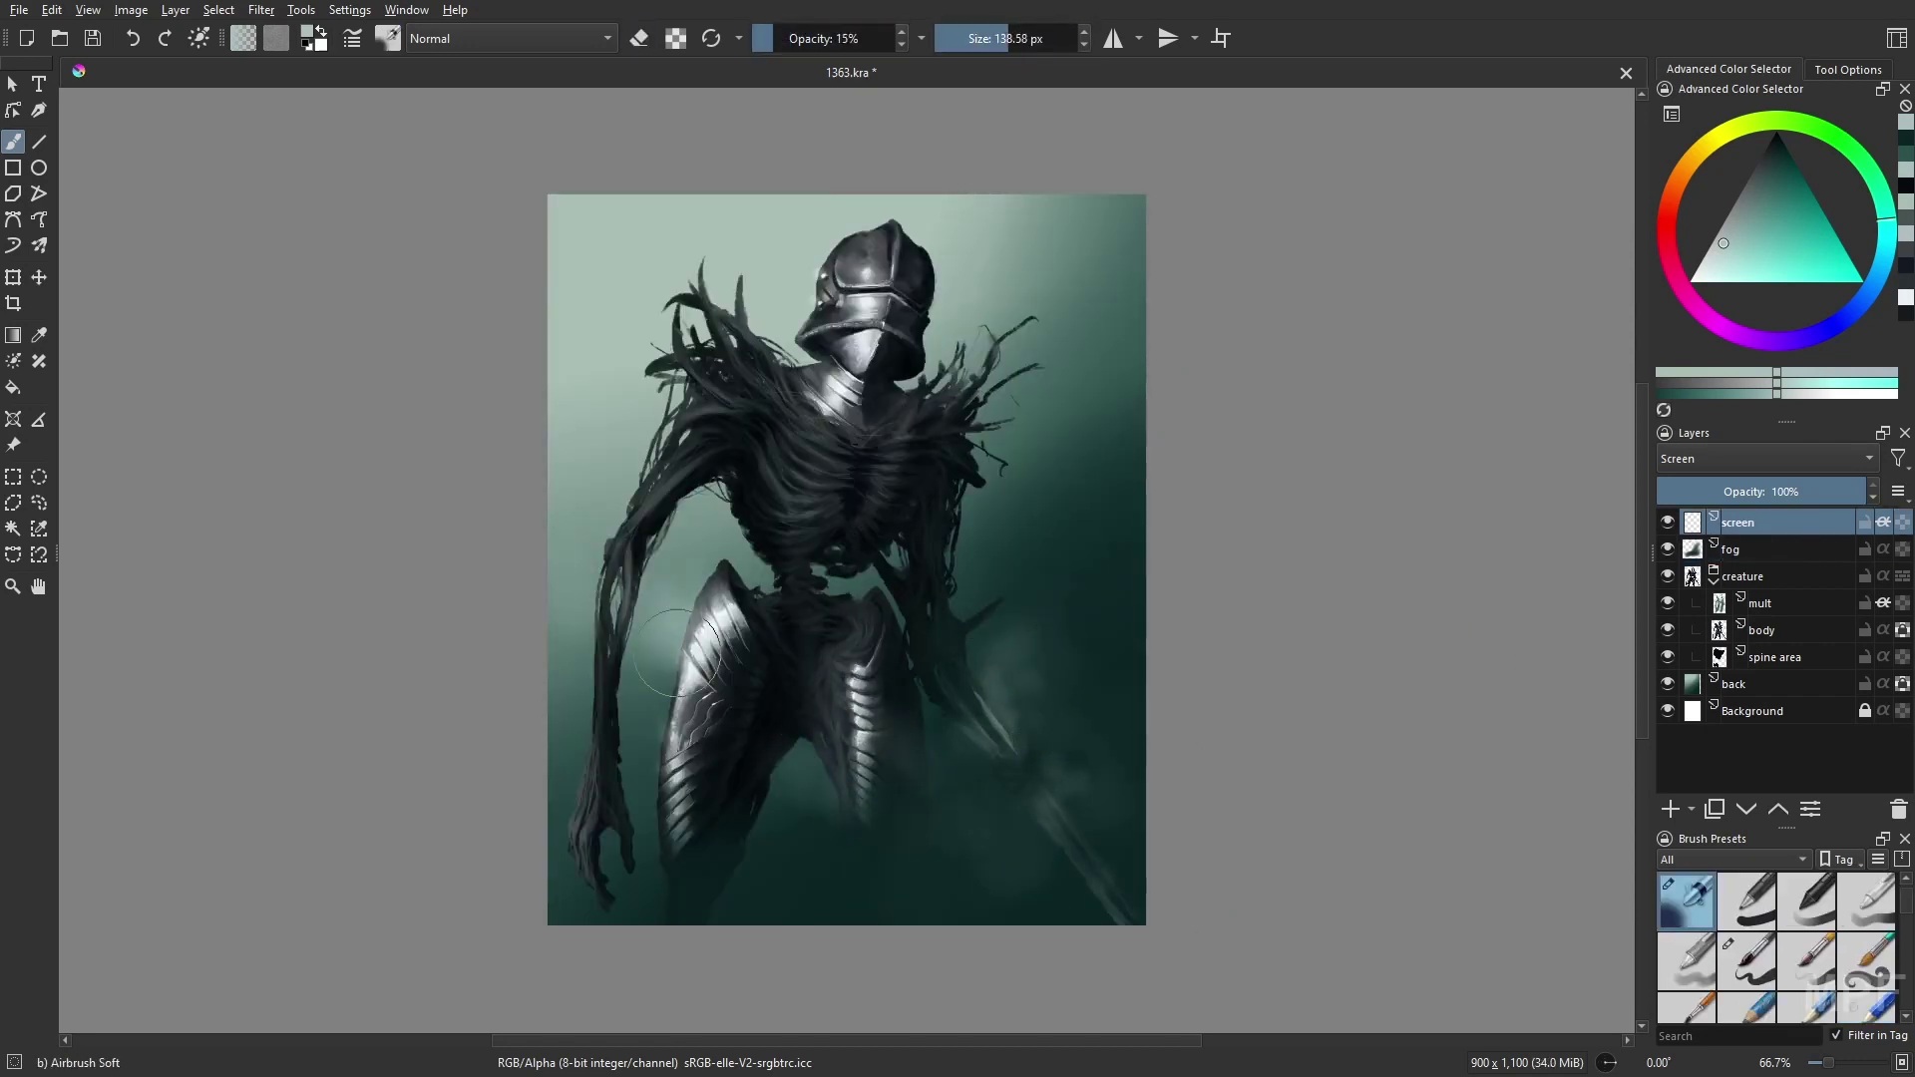
{"action": "key", "text": "m"}
{"action": "key", "text": "bracketleft"}
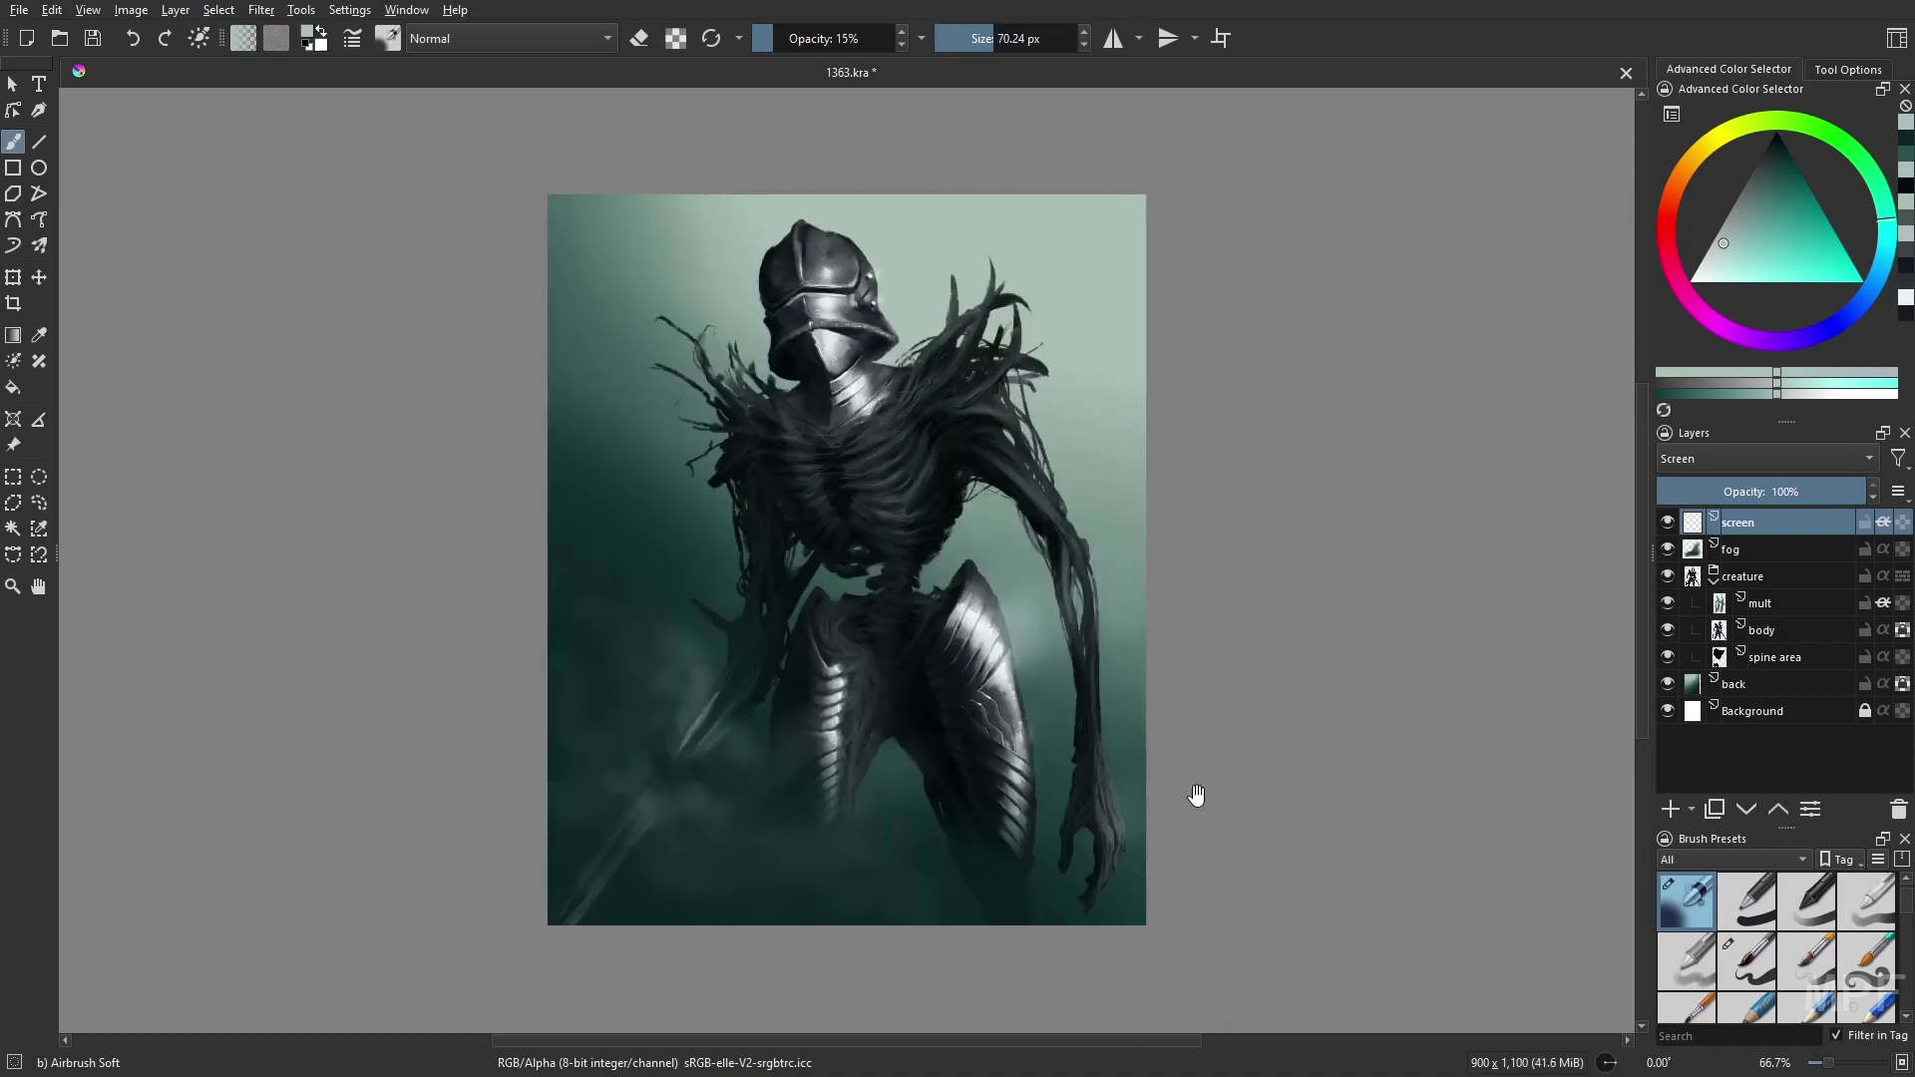